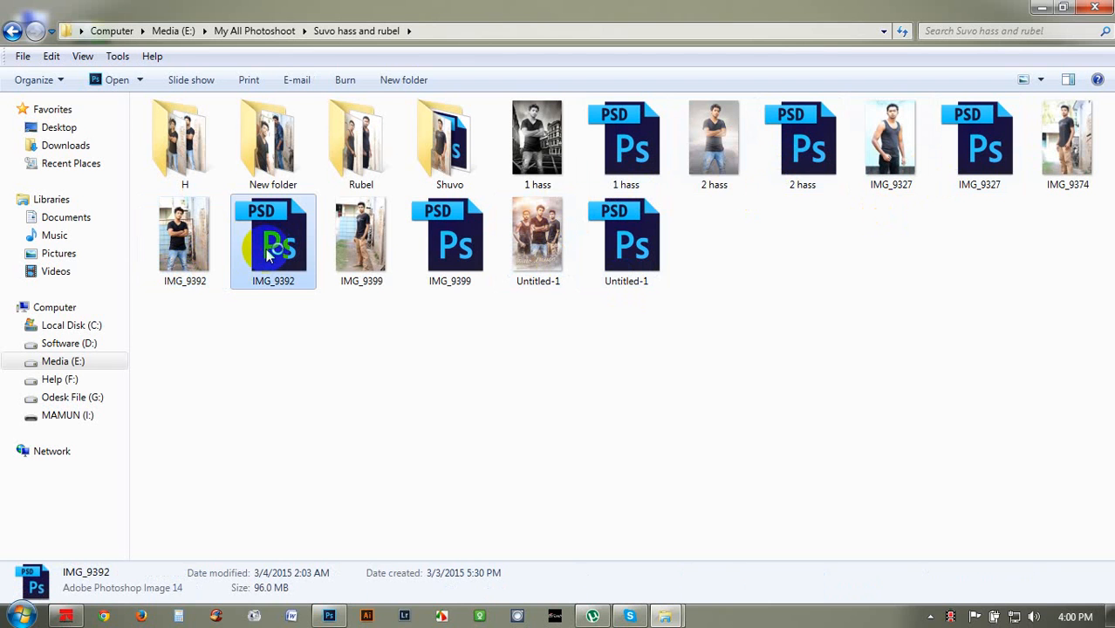
# Step: Open the IMG_9392 PSD file and check its background by toggling the visibility of Layer 1 off and on
pyautogui.doubleClick(269, 252)
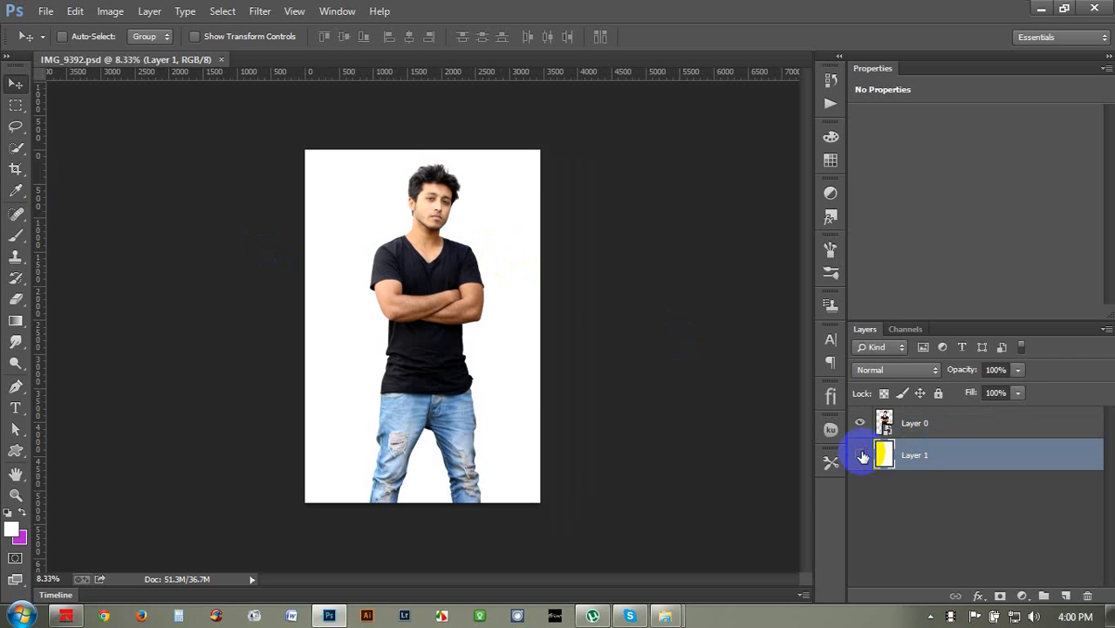
pyautogui.click(860, 455)
pyautogui.click(860, 456)
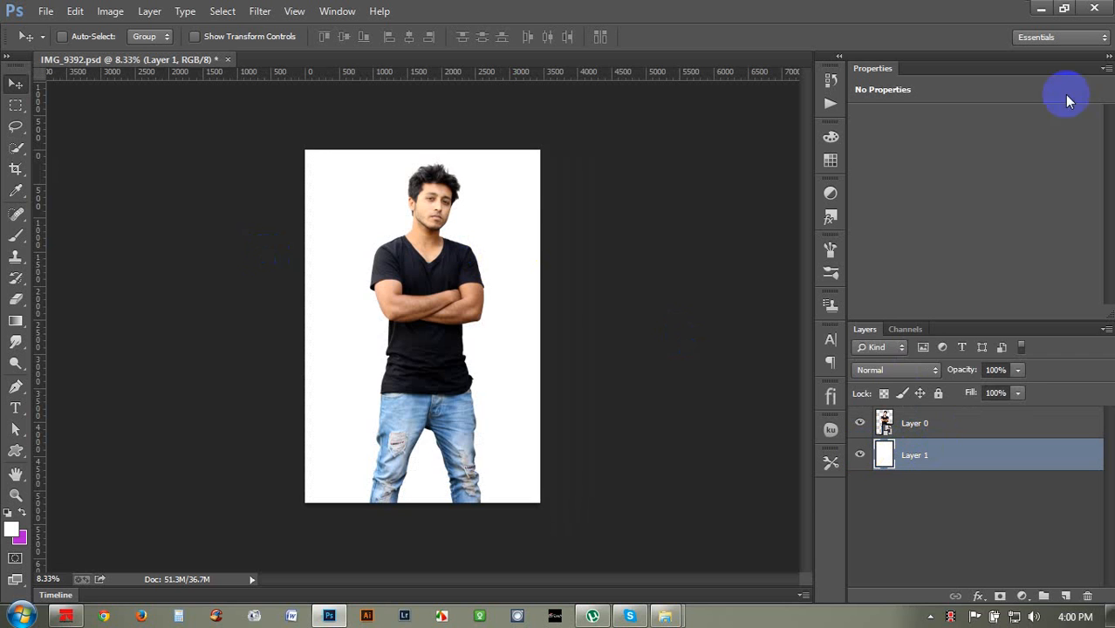
# Step: Switch to Windows Explorer and open the Picnic Kornar folder inside My All Photoshoot on drive E
pyautogui.click(1046, 9)
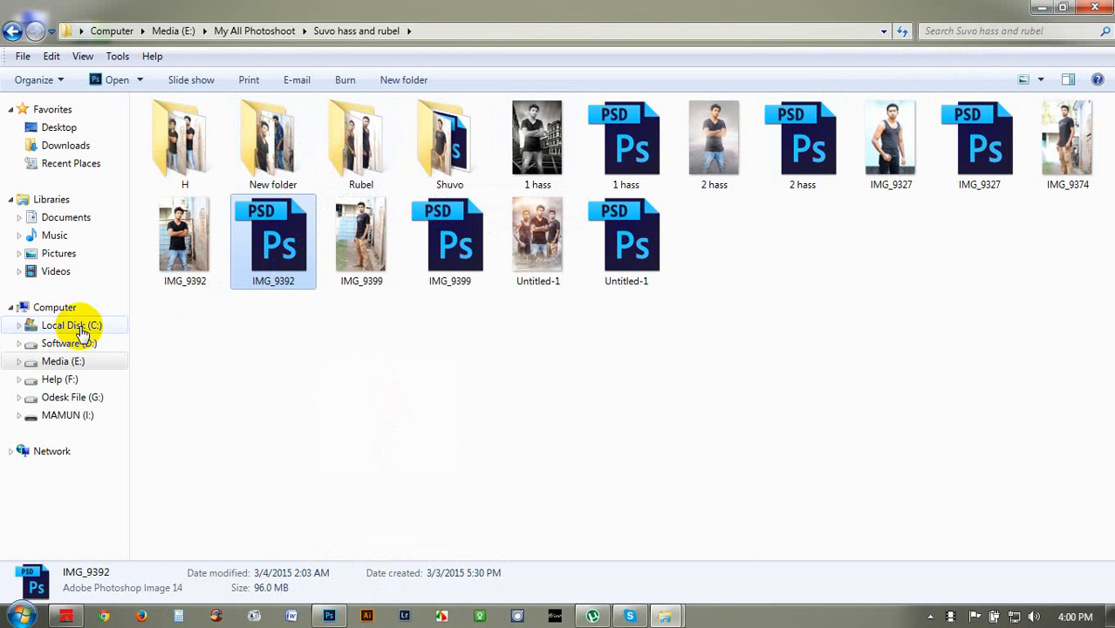
pyautogui.click(77, 360)
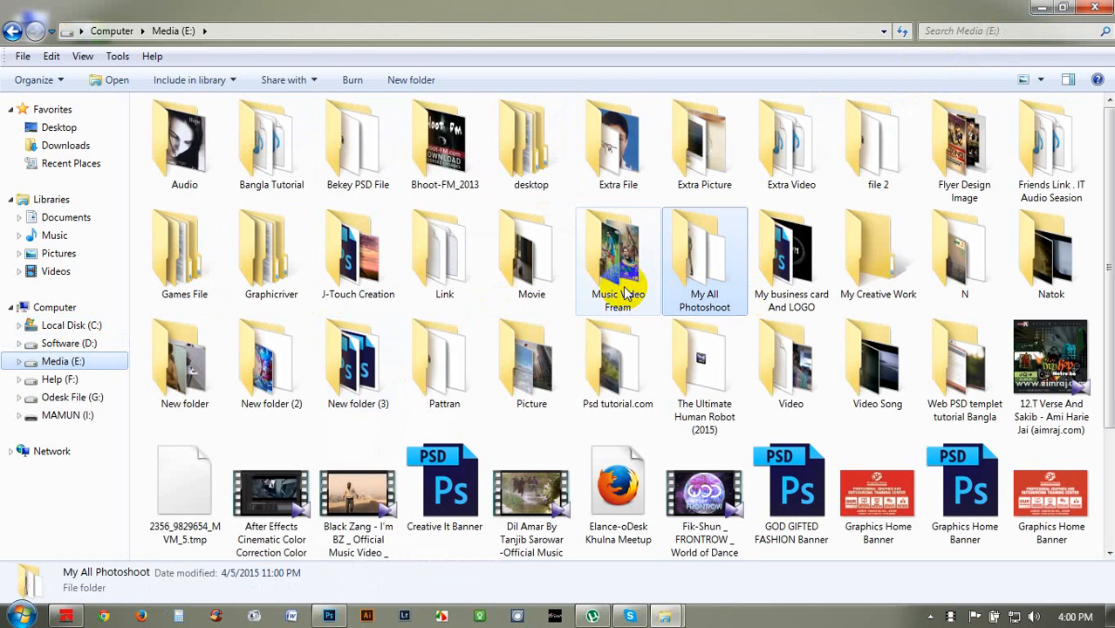
pyautogui.doubleClick(725, 261)
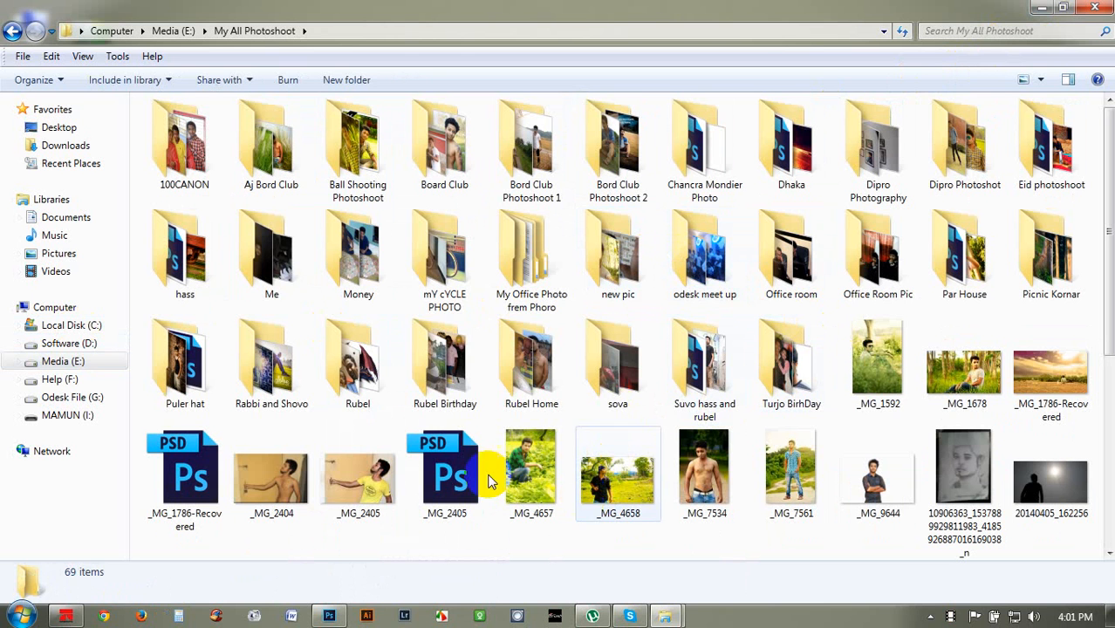
pyautogui.click(1049, 278)
pyautogui.doubleClick(1050, 277)
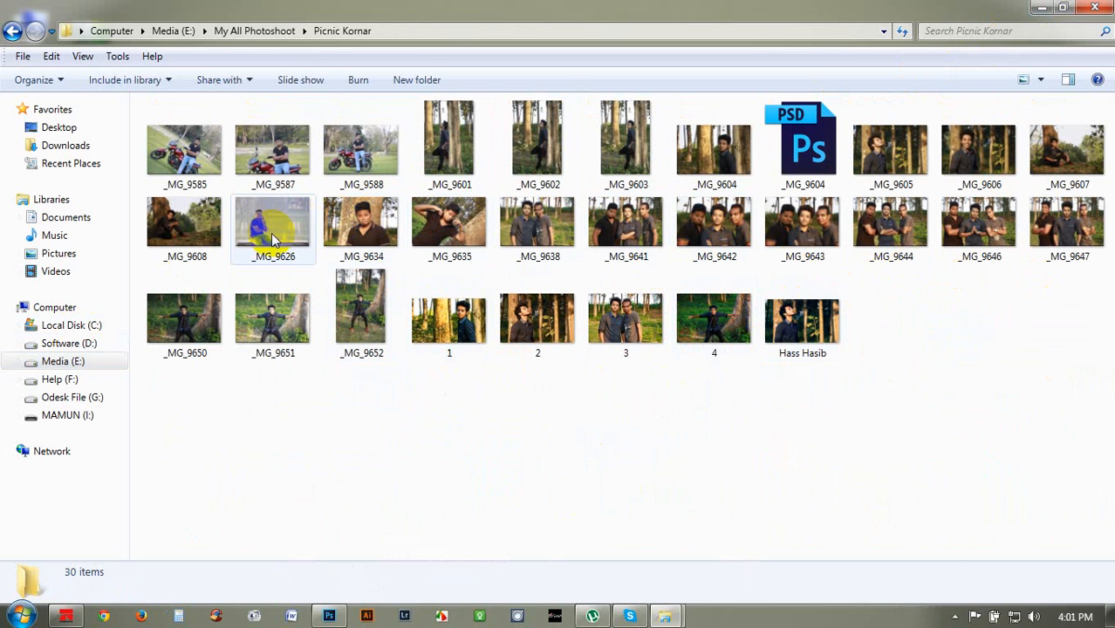
# Step: Preview the photos _MG_9608, _MG_9606, _MG_9605 and _MG_9604 as possible background images
pyautogui.doubleClick(169, 234)
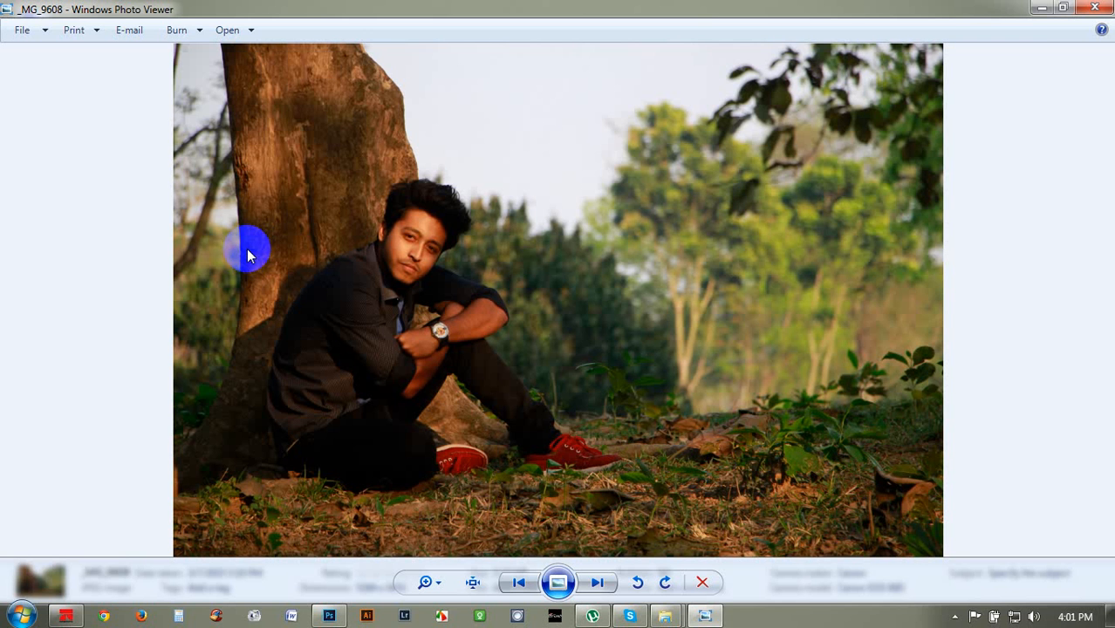
pyautogui.click(1096, 9)
pyautogui.doubleClick(997, 146)
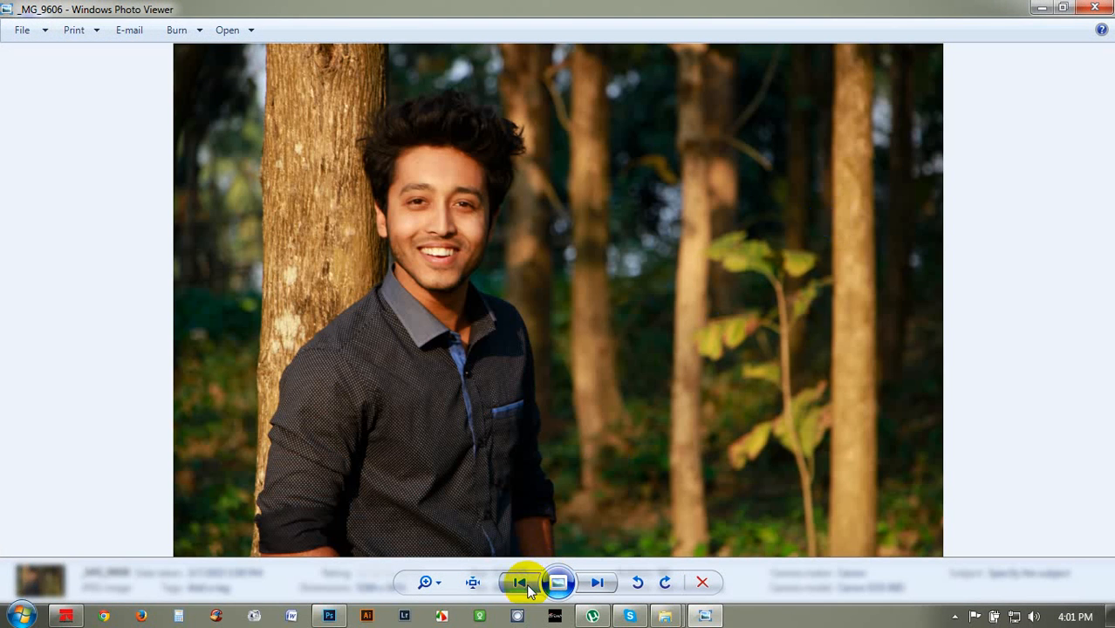
pyautogui.click(520, 583)
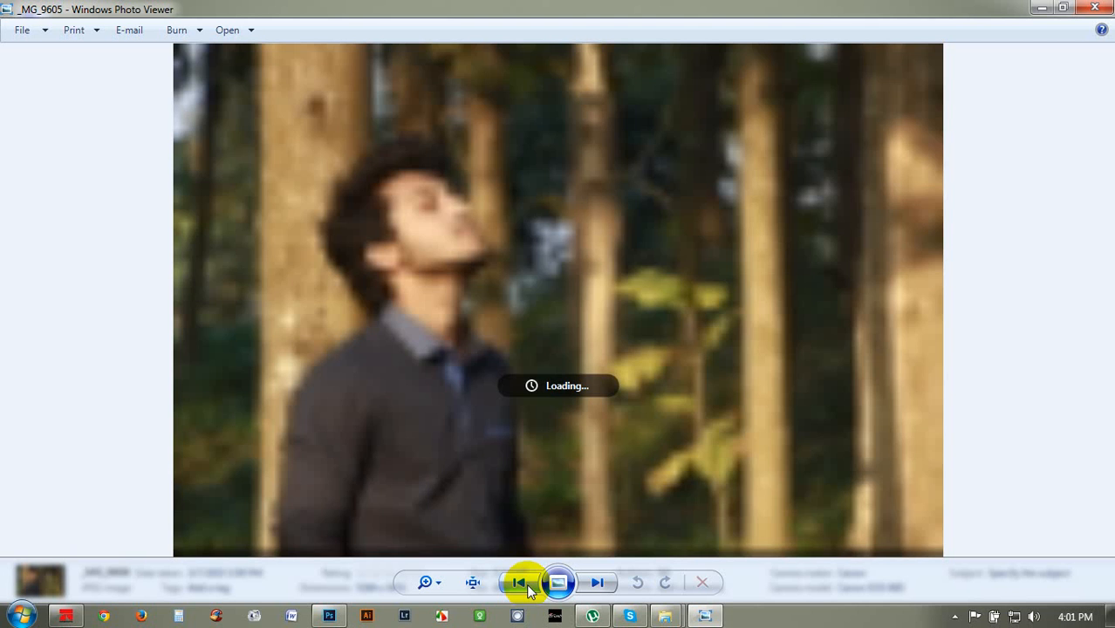
pyautogui.click(519, 583)
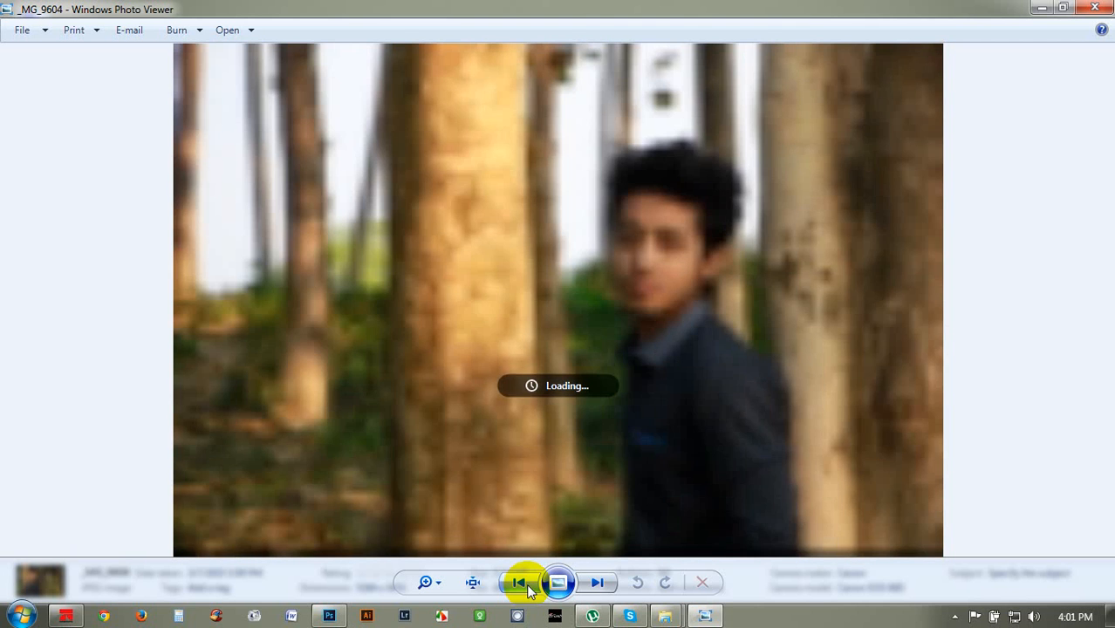
pyautogui.click(1098, 8)
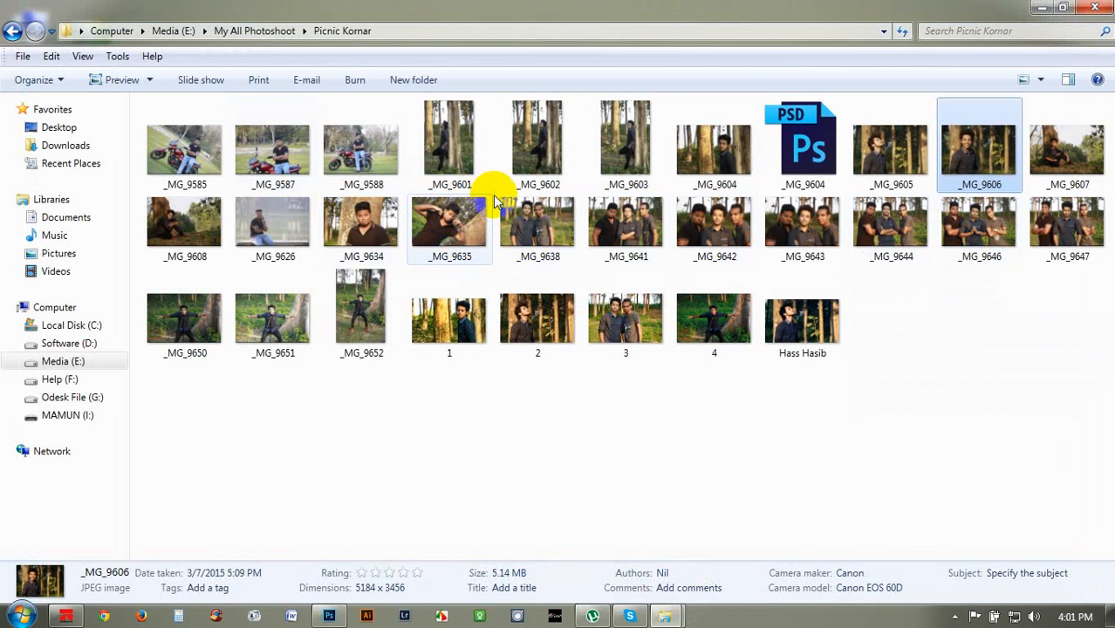
# Step: Place the photo named 2 from the Picnic Kornar folder into the open IMG_9392 document, directly above Layer 1
pyautogui.click(11, 32)
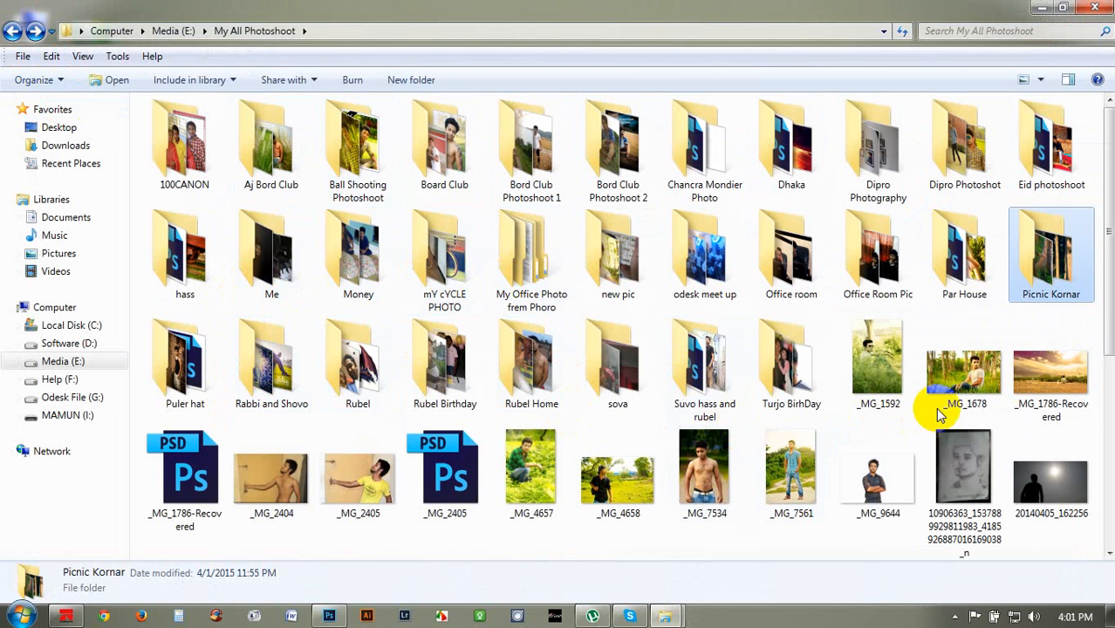
pyautogui.doubleClick(1030, 259)
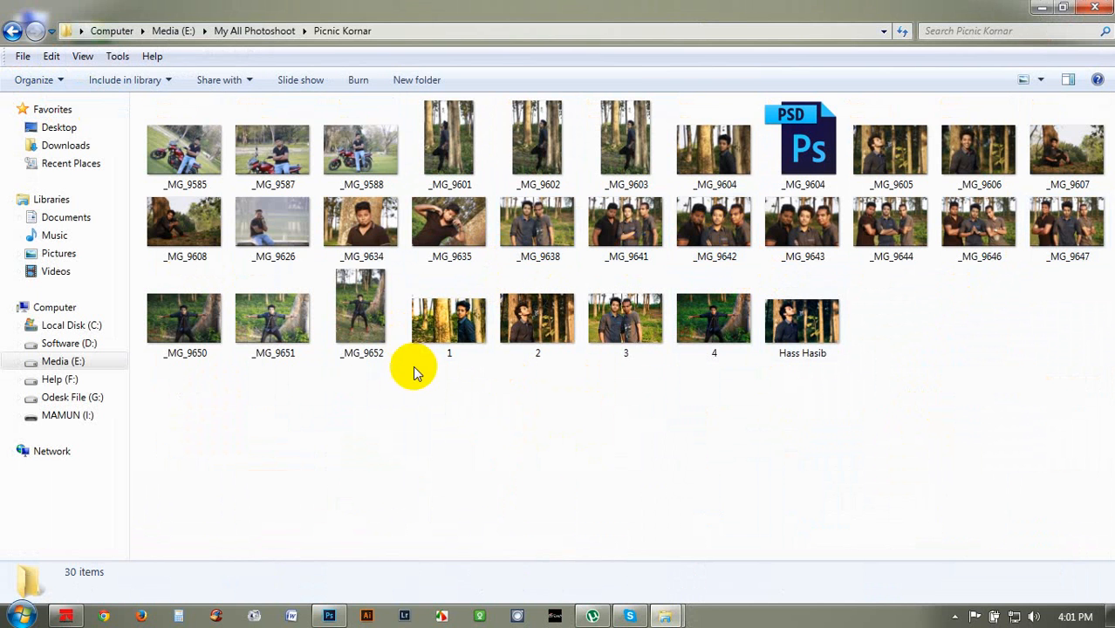
pyautogui.moveTo(520, 326); pyautogui.dragTo(458, 379)
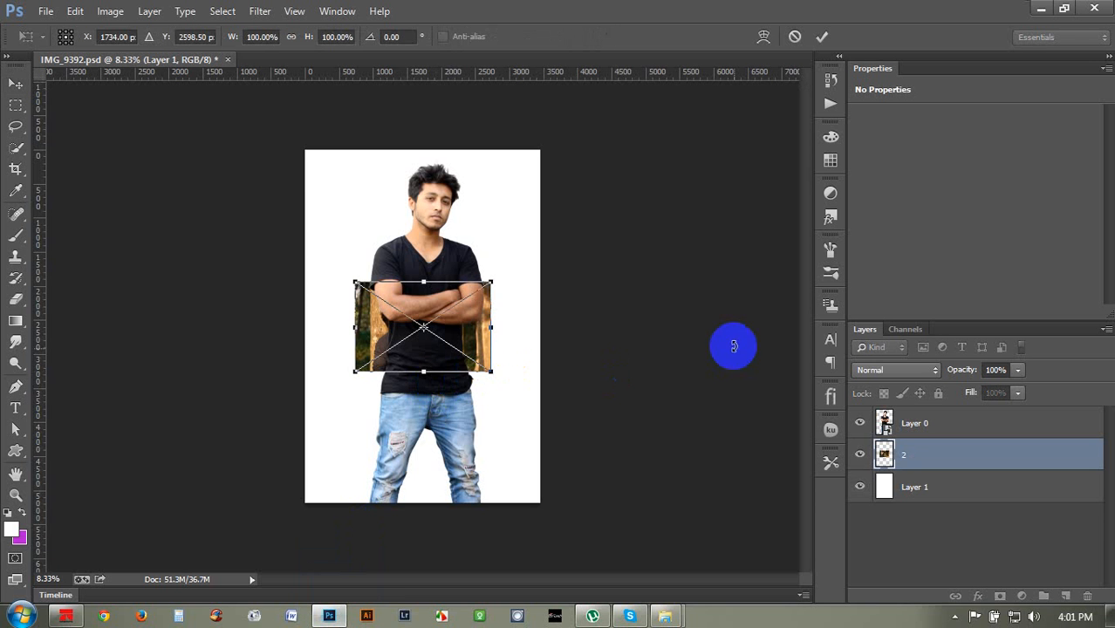
# Step: Scale the placed photo 2 to about 390% and shift it so only its trees fill the canvas behind the man
pyautogui.moveTo(488, 287); pyautogui.dragTo(727, 174)
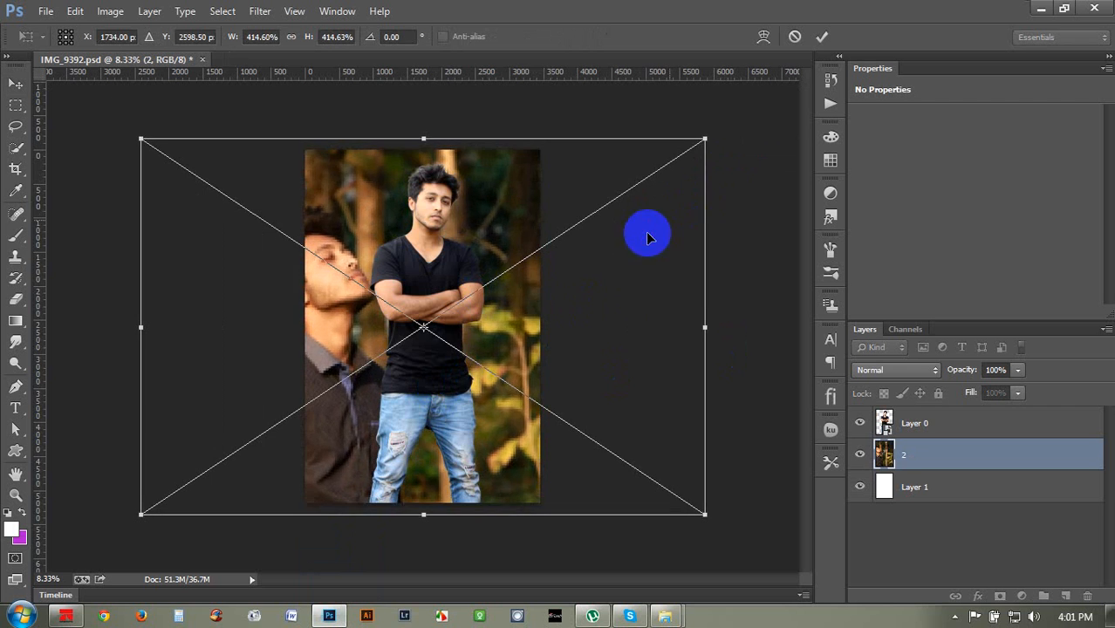
pyautogui.moveTo(644, 232); pyautogui.dragTo(505, 242)
pyautogui.moveTo(572, 127); pyautogui.dragTo(544, 148)
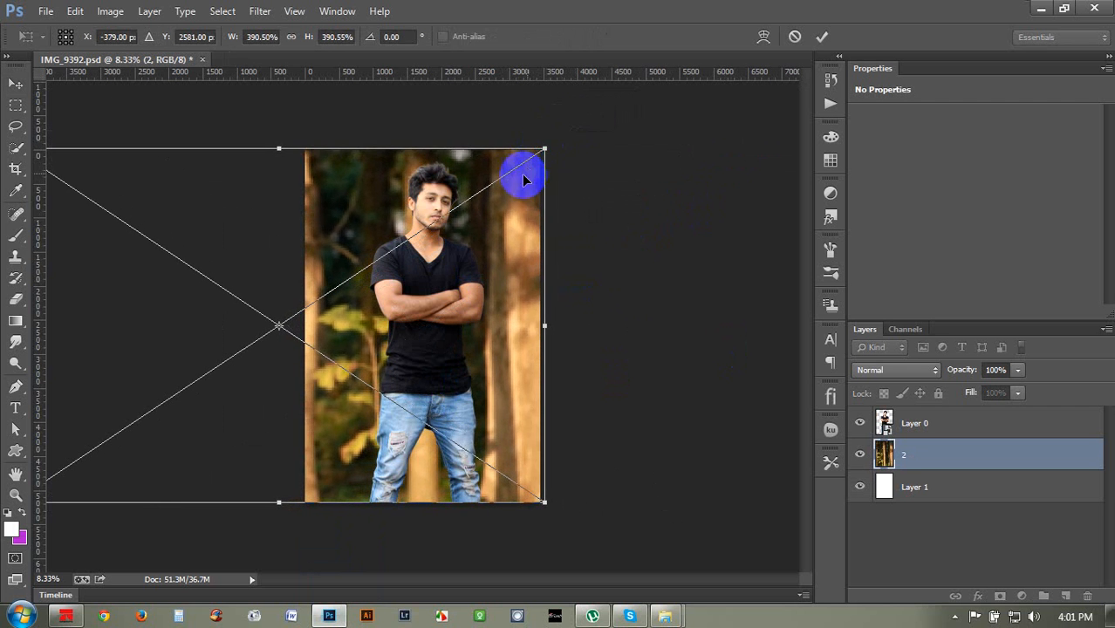
pyautogui.click(818, 36)
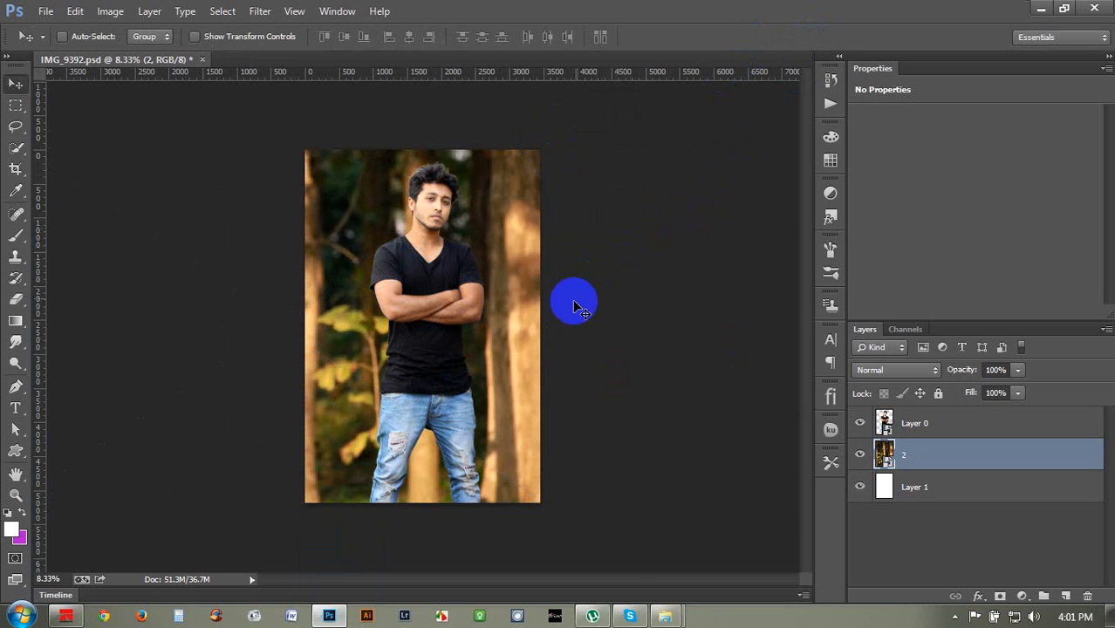
pyautogui.hotkey('ctrl', '+')
pyautogui.hotkey('ctrl', '-')
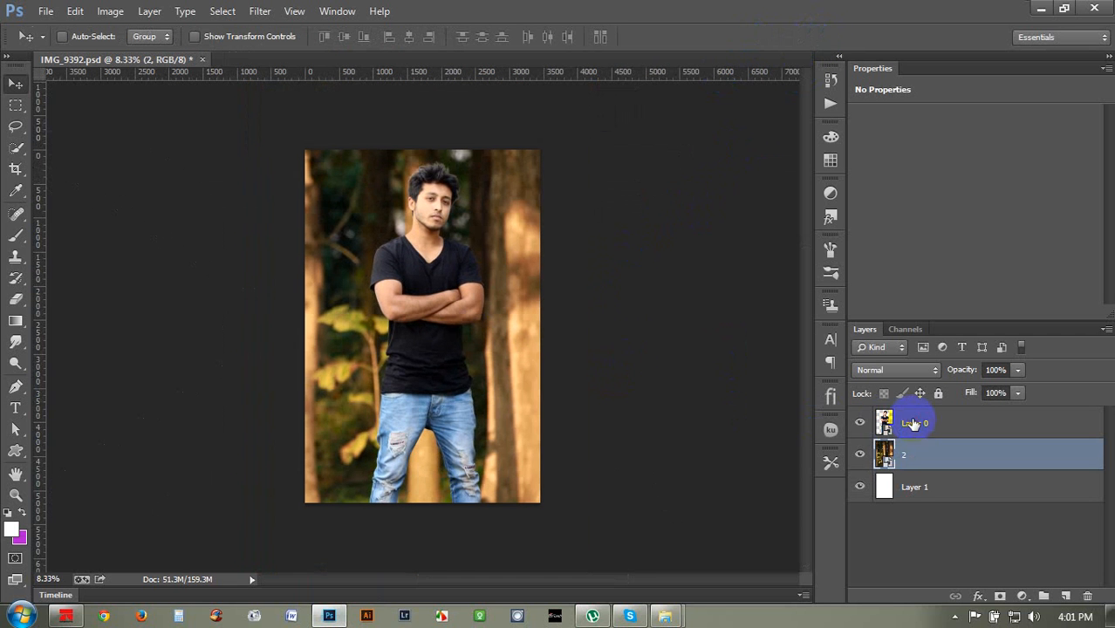
# Step: Enlarge the man on Layer 0 to about 132% and reposition him slightly lower on the canvas
pyautogui.click(913, 423)
pyautogui.hotkey('ctrl', 't')
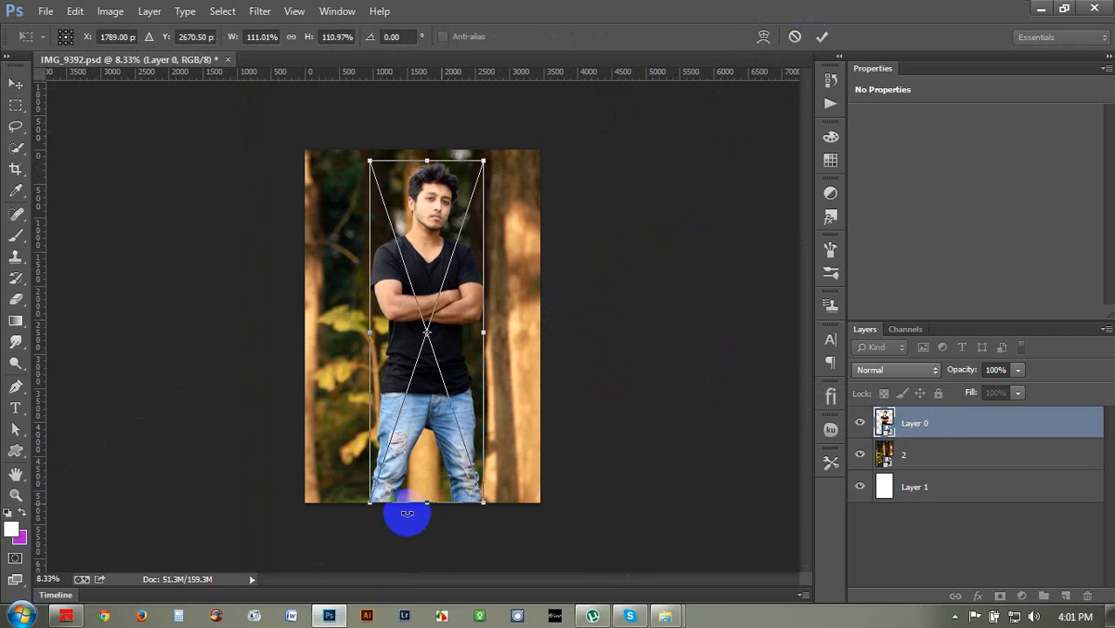
pyautogui.moveTo(362, 506); pyautogui.dragTo(298, 560)
pyautogui.moveTo(441, 407); pyautogui.dragTo(445, 412)
pyautogui.hotkey('ctrl', '+')
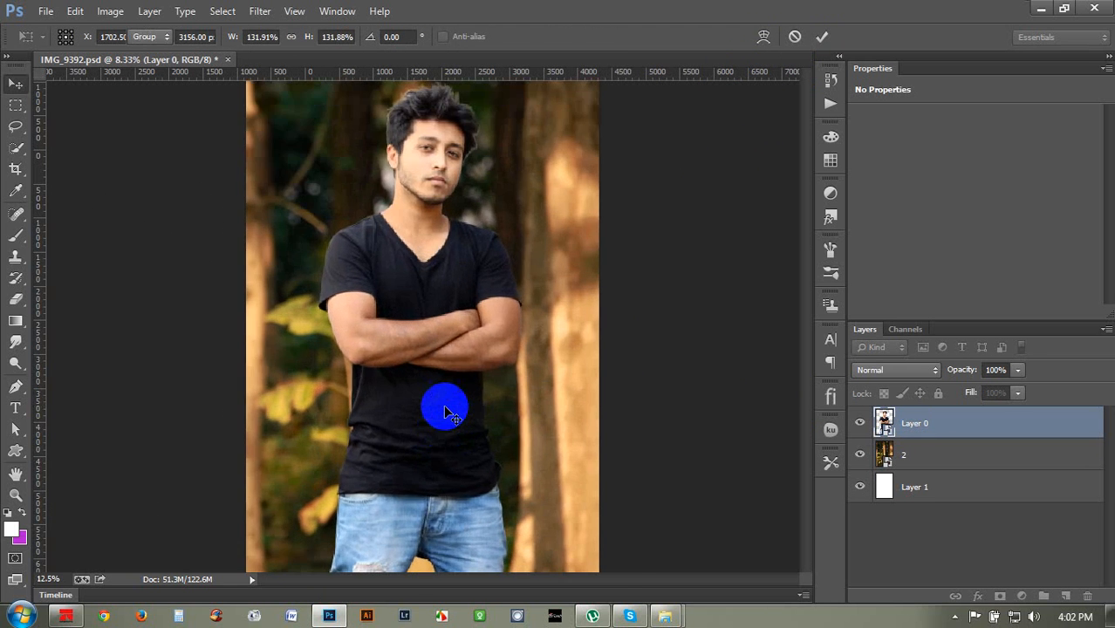
pyautogui.press('Return')
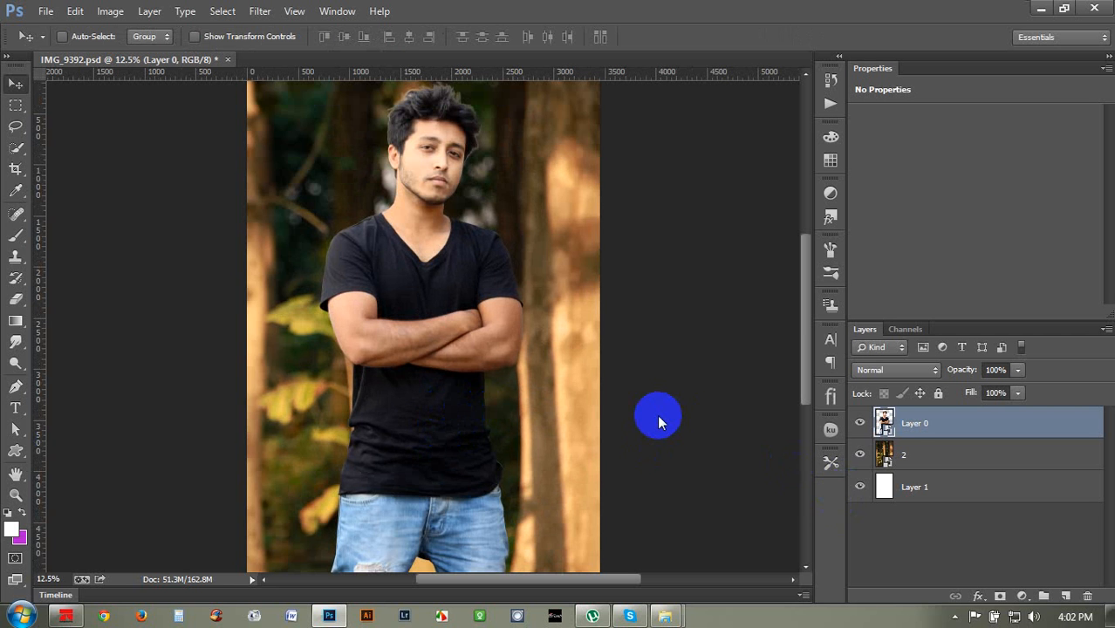
# Step: Delete the tree background layer 2 and the white Layer 1, keeping the man's layer
pyautogui.hotkey('ctrl', '-')
pyautogui.click(906, 461)
pyautogui.press('Delete')
pyautogui.press('Delete')
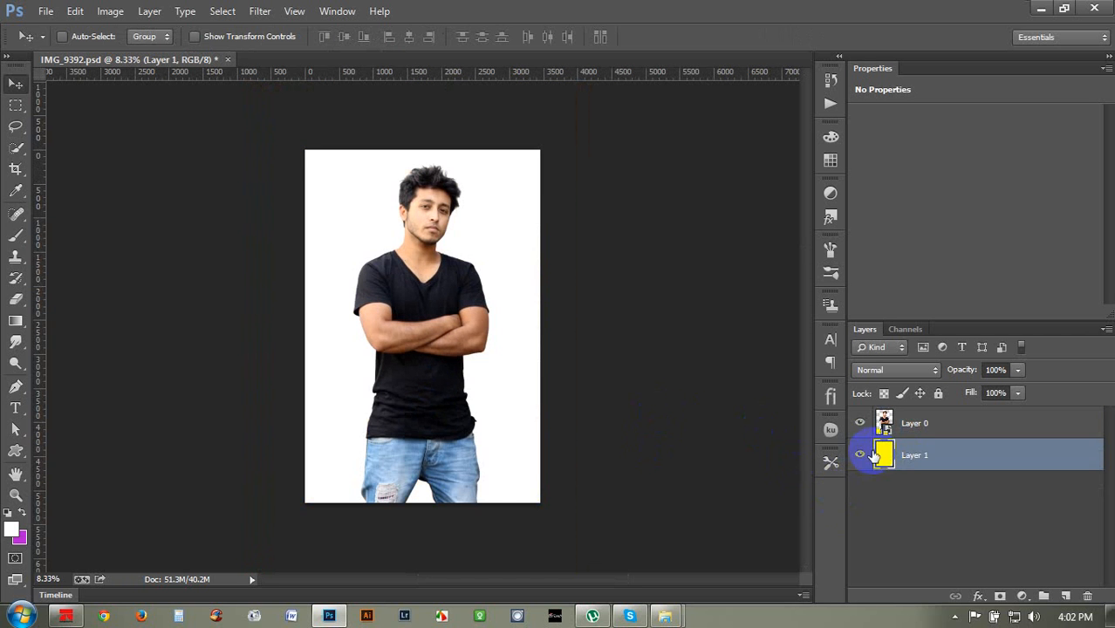
# Step: Switch back to Windows Explorer and preview the photo _MG_4658 in the My All Photoshoot folder
pyautogui.click(1038, 7)
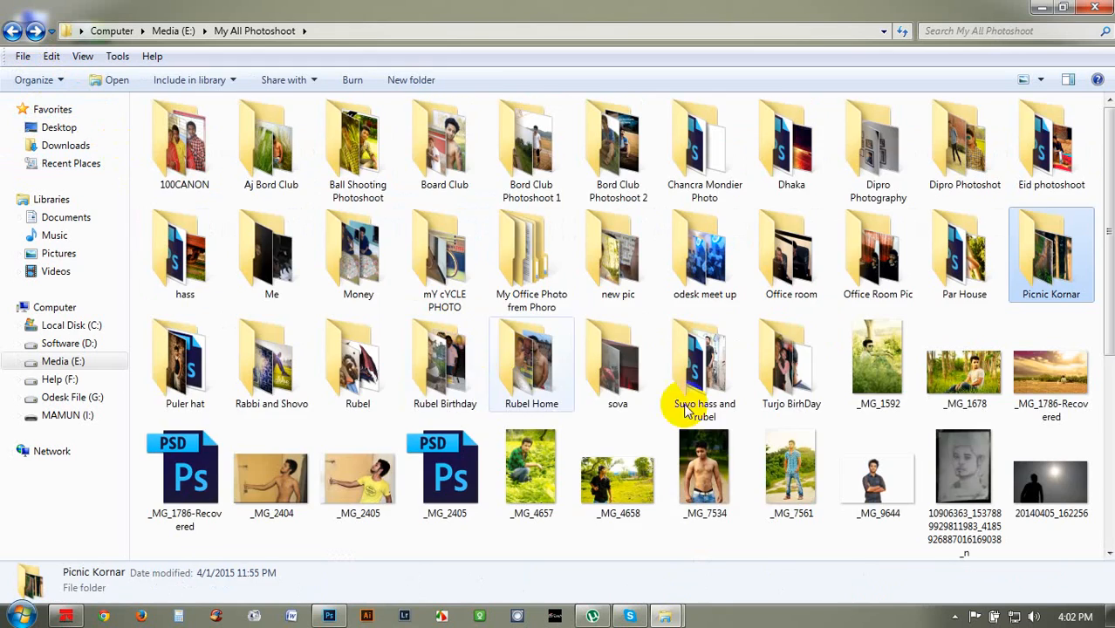
pyautogui.doubleClick(633, 471)
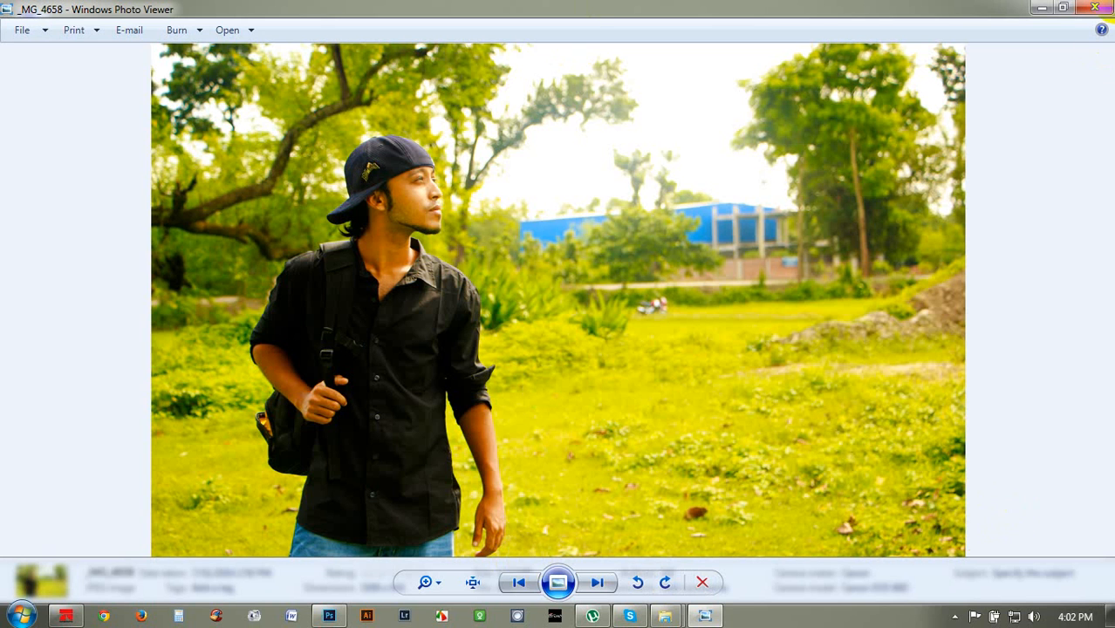
pyautogui.click(1094, 7)
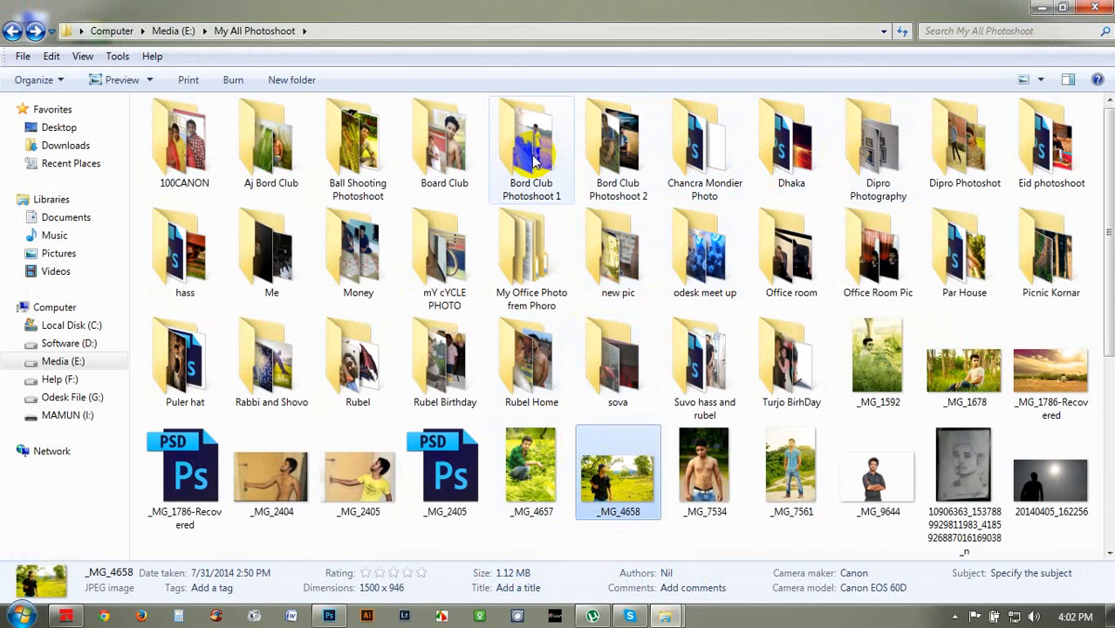
# Step: Look through the photography folder beside Dhaka, including its Me subfolder, for another background photo, and return to My All Photoshoot
pyautogui.doubleClick(864, 152)
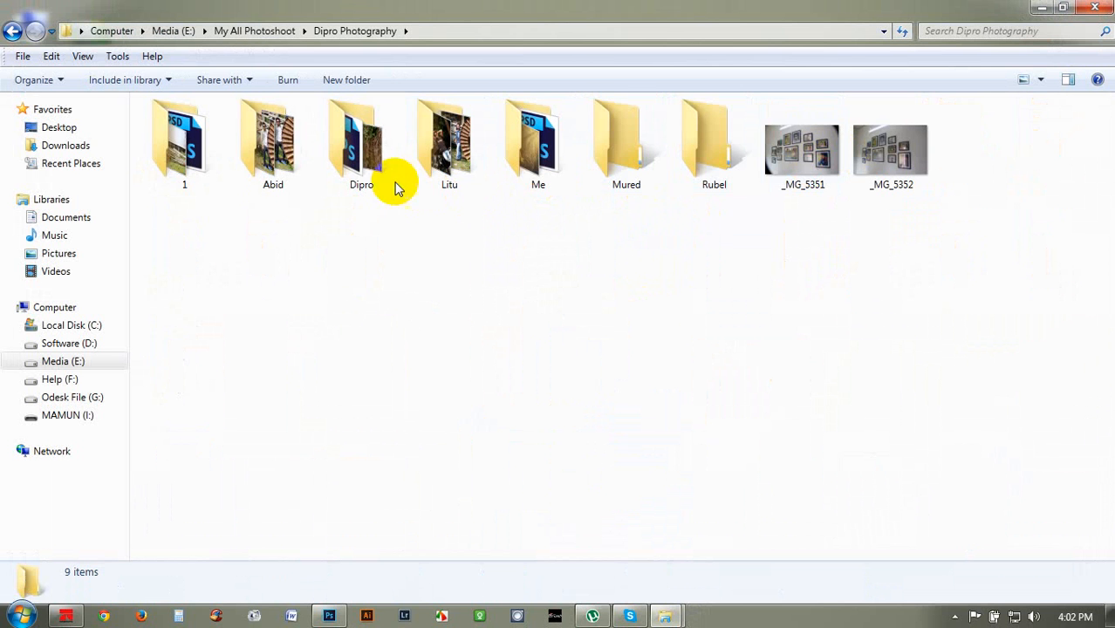
pyautogui.doubleClick(372, 169)
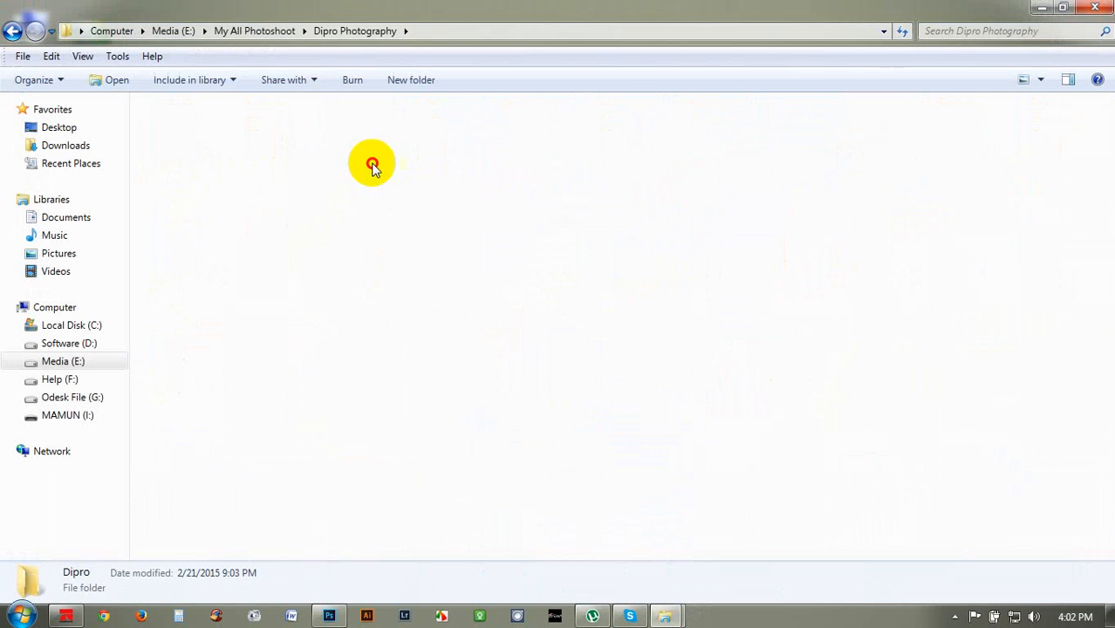
pyautogui.click(12, 33)
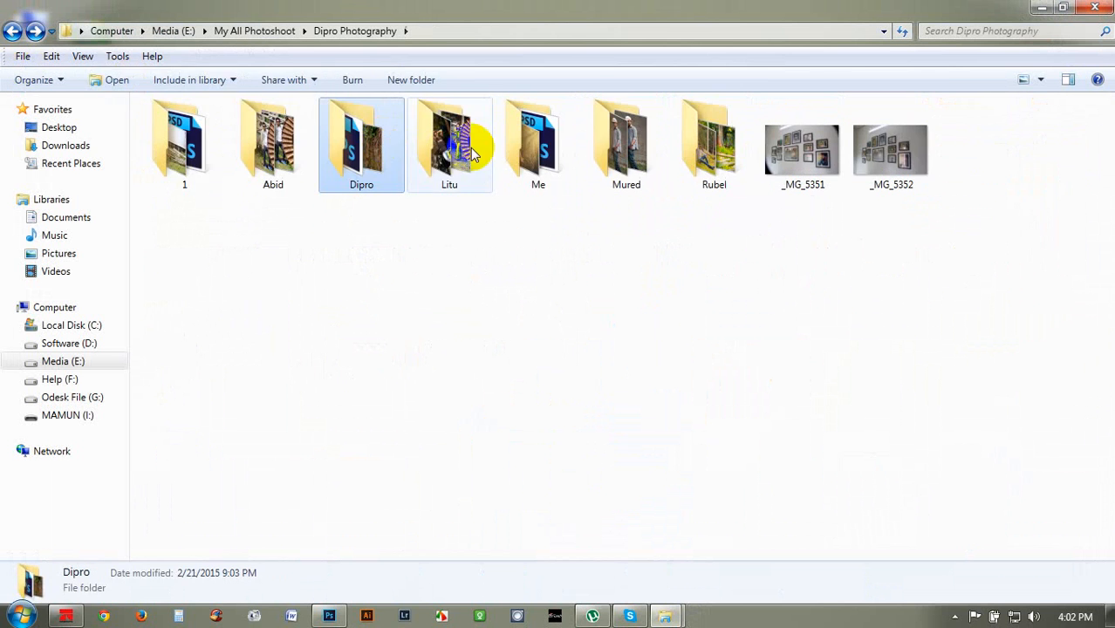
pyautogui.doubleClick(523, 146)
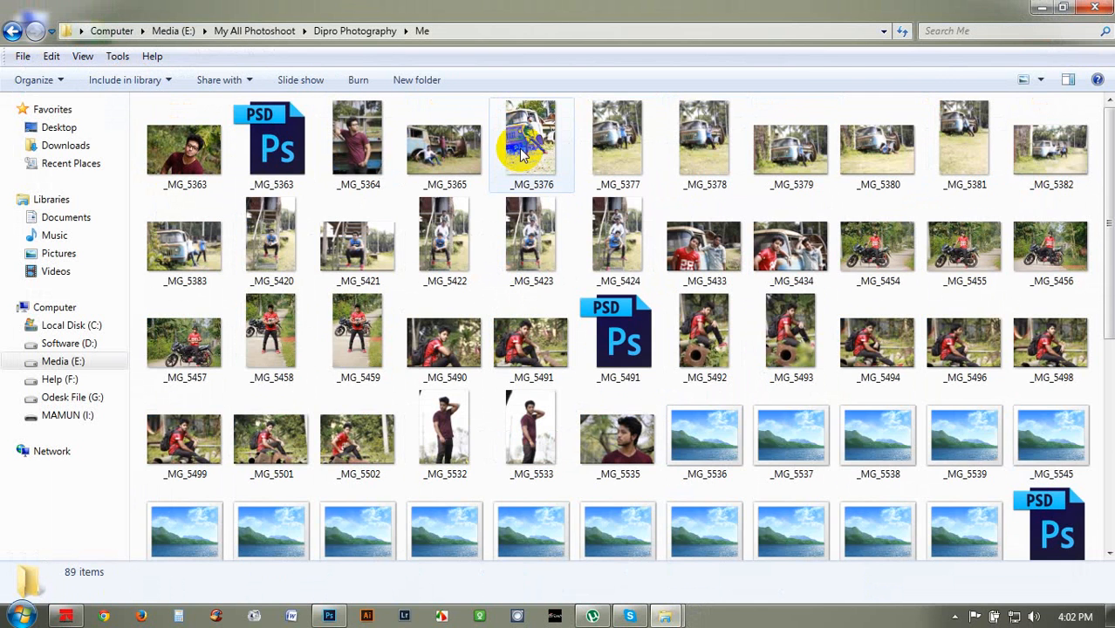
pyautogui.scroll(-2, 521, 154)
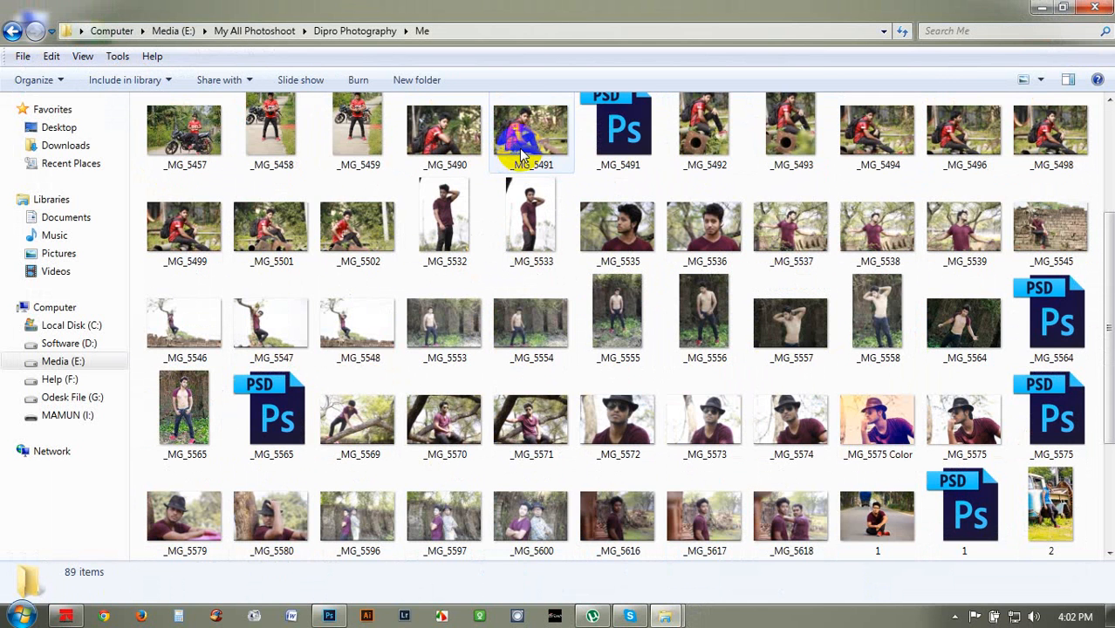
pyautogui.scroll(-2, 244, 172)
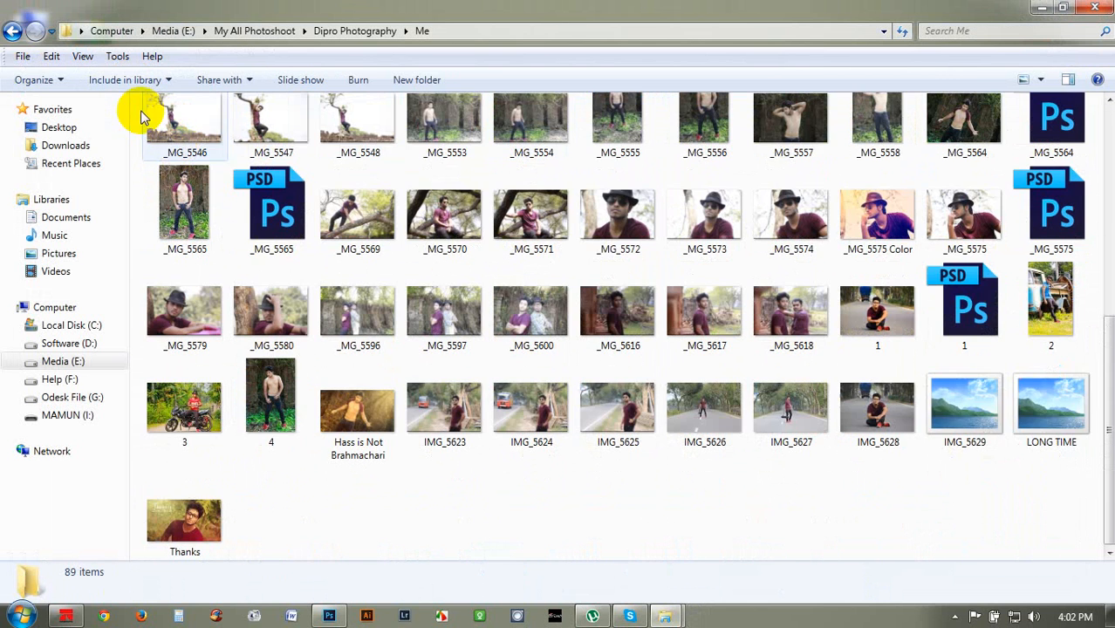
pyautogui.click(13, 32)
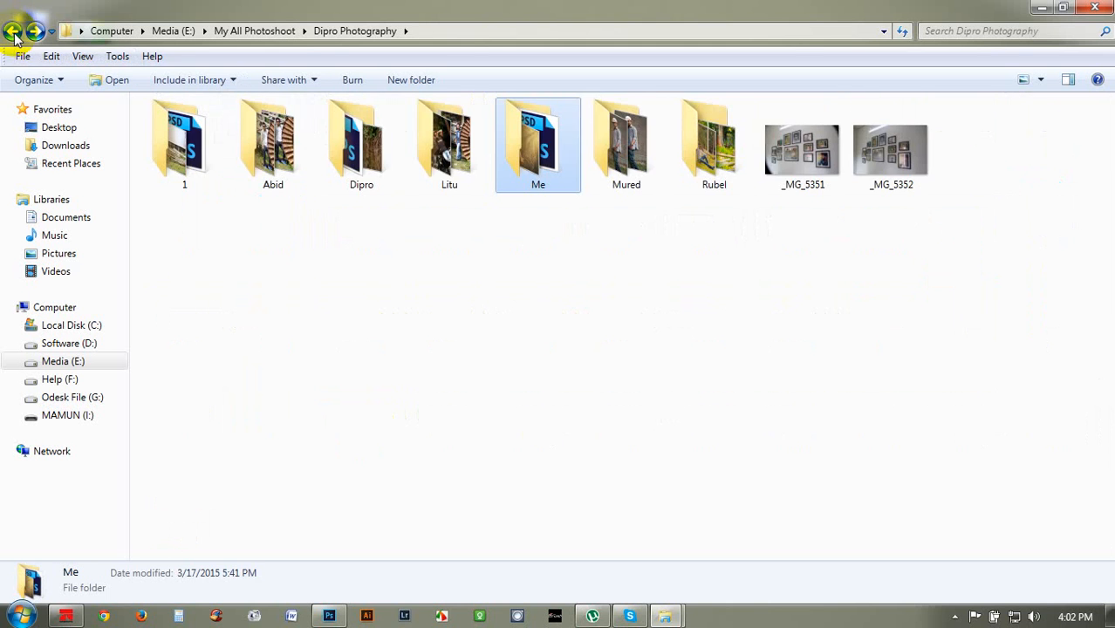
pyautogui.click(13, 32)
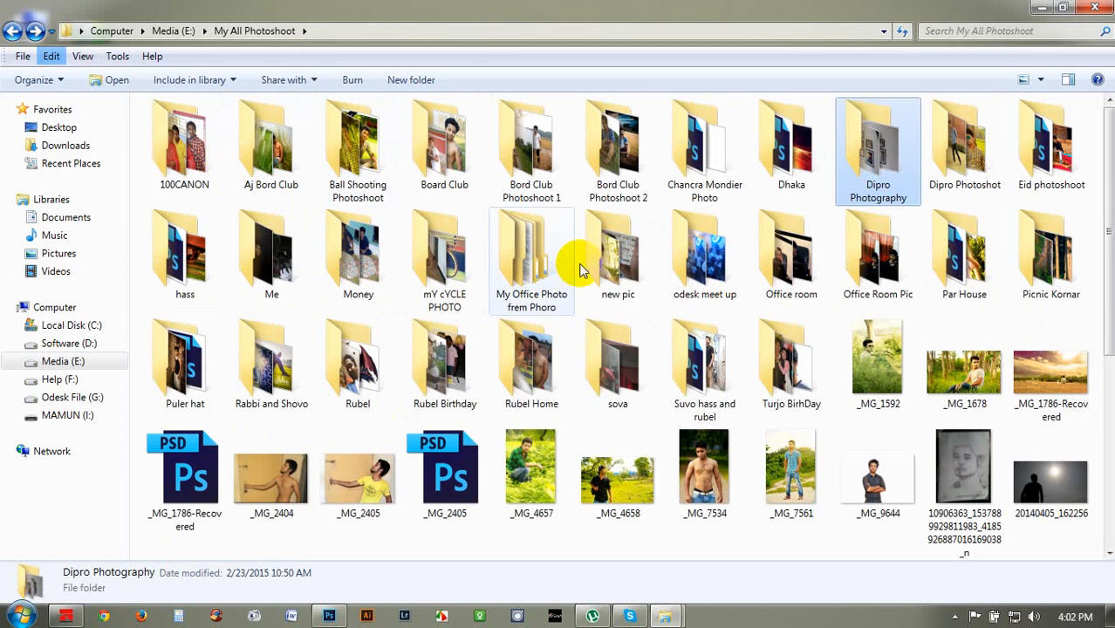
pyautogui.click(773, 190)
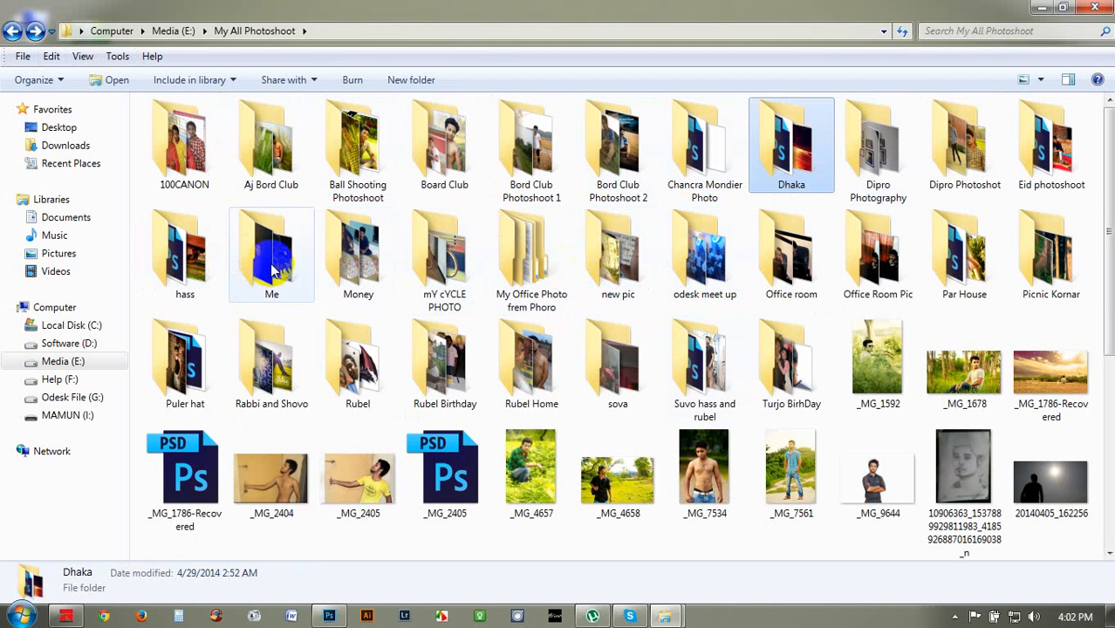
# Step: Place the photo _MG_4658 into IMG_9392.psd, scale it to 550% and shift it so its empty field fills the canvas
pyautogui.moveTo(615, 491); pyautogui.dragTo(511, 286)
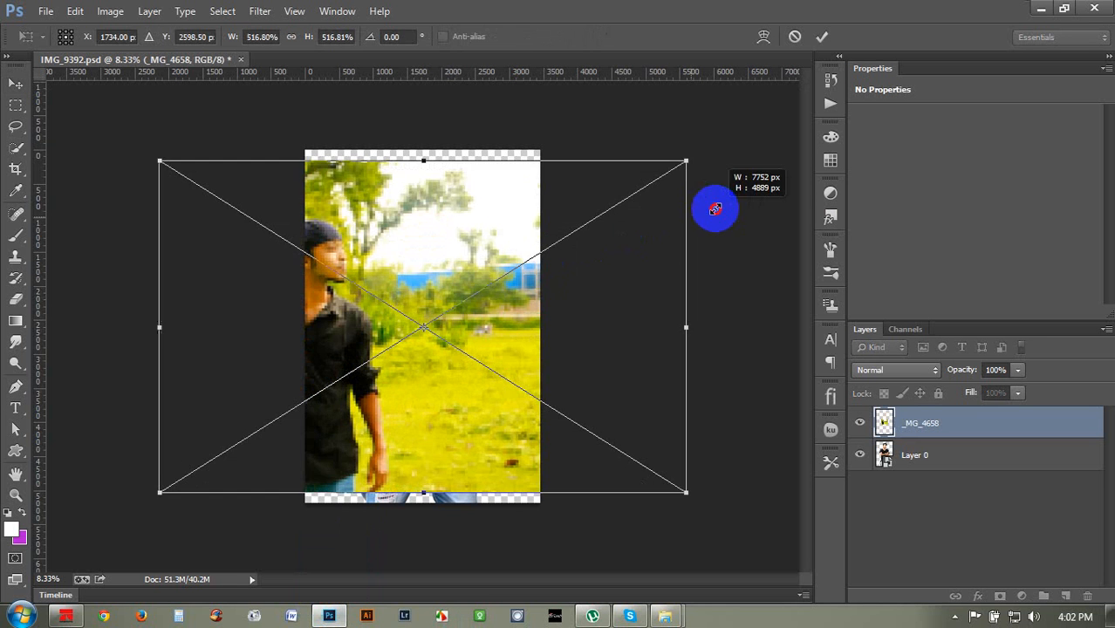
pyautogui.moveTo(593, 236); pyautogui.dragTo(548, 217)
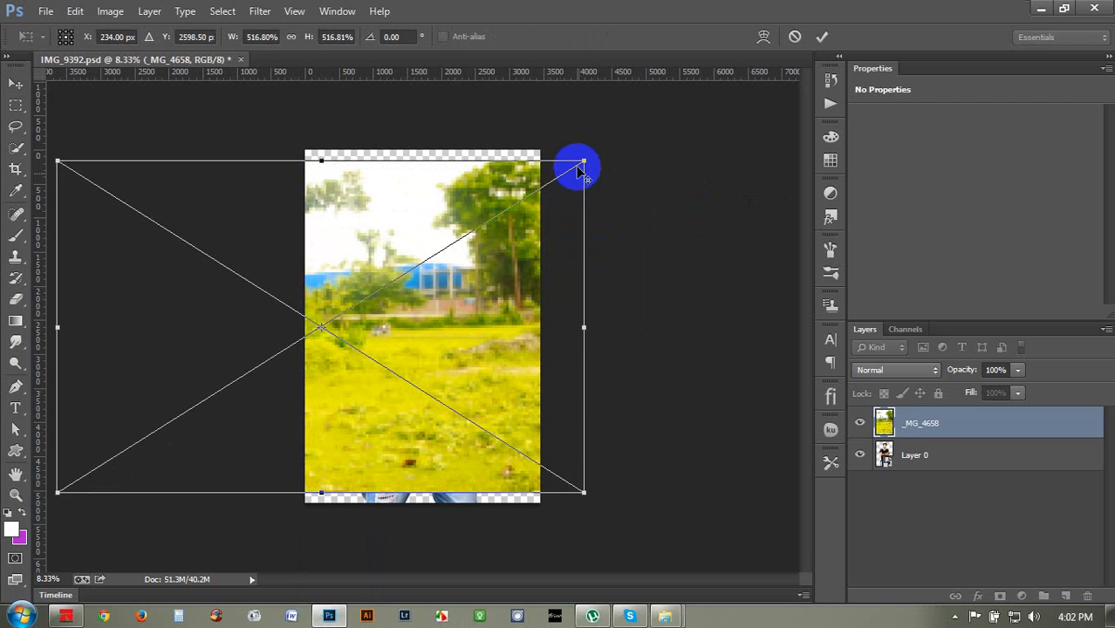
pyautogui.moveTo(581, 162); pyautogui.dragTo(602, 164)
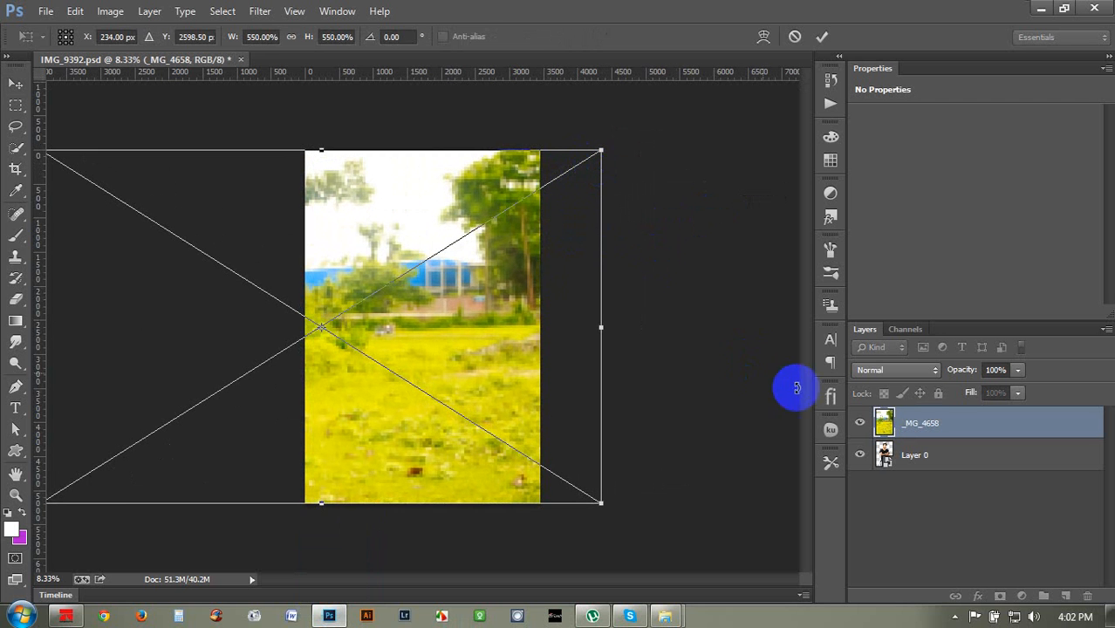
pyautogui.press('Return')
# Step: Move the _MG_4658 layer below Layer 0 and rasterize it
pyautogui.moveTo(942, 457); pyautogui.dragTo(933, 483)
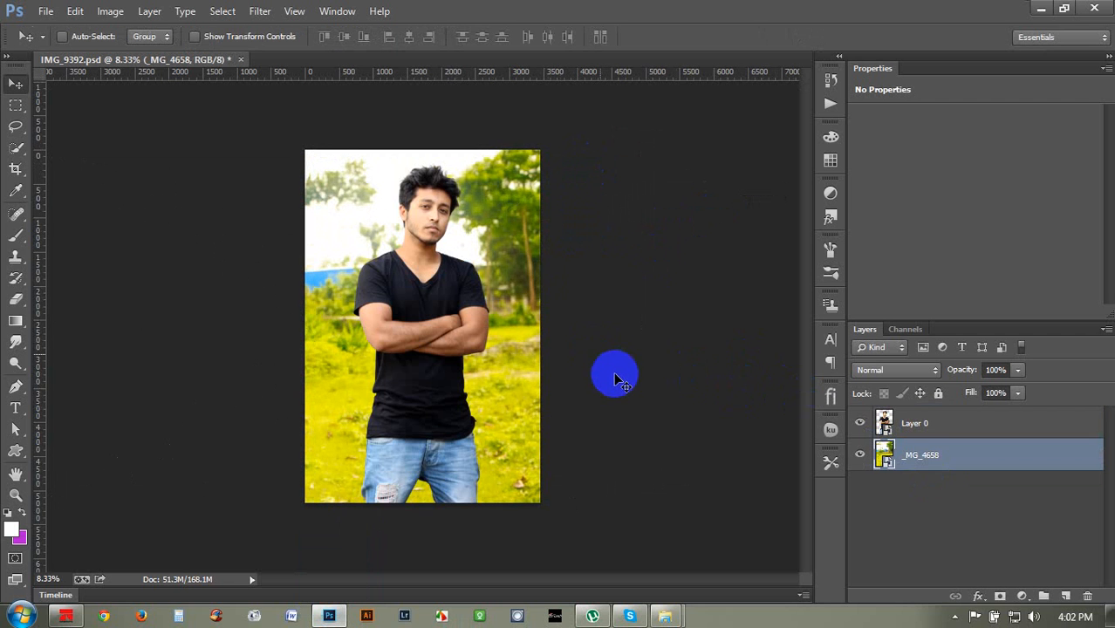
pyautogui.rightClick(907, 447)
pyautogui.click(740, 238)
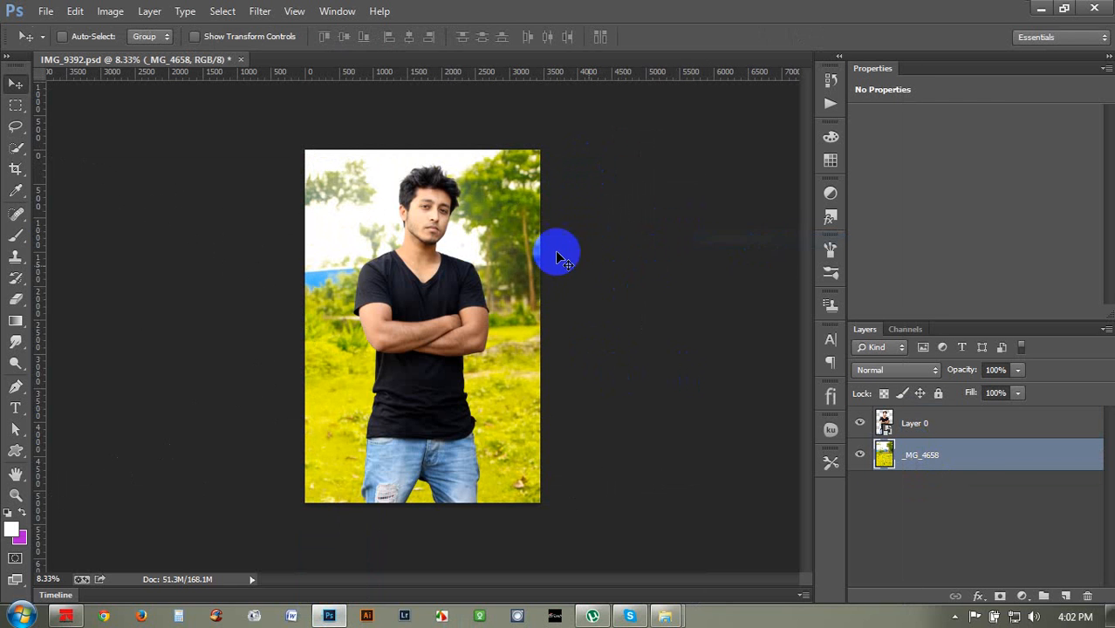
# Step: Apply a Vibrance adjustment to the _MG_4658 background with vibrance -31 and saturation -3
pyautogui.click(110, 10)
pyautogui.moveTo(135, 54)
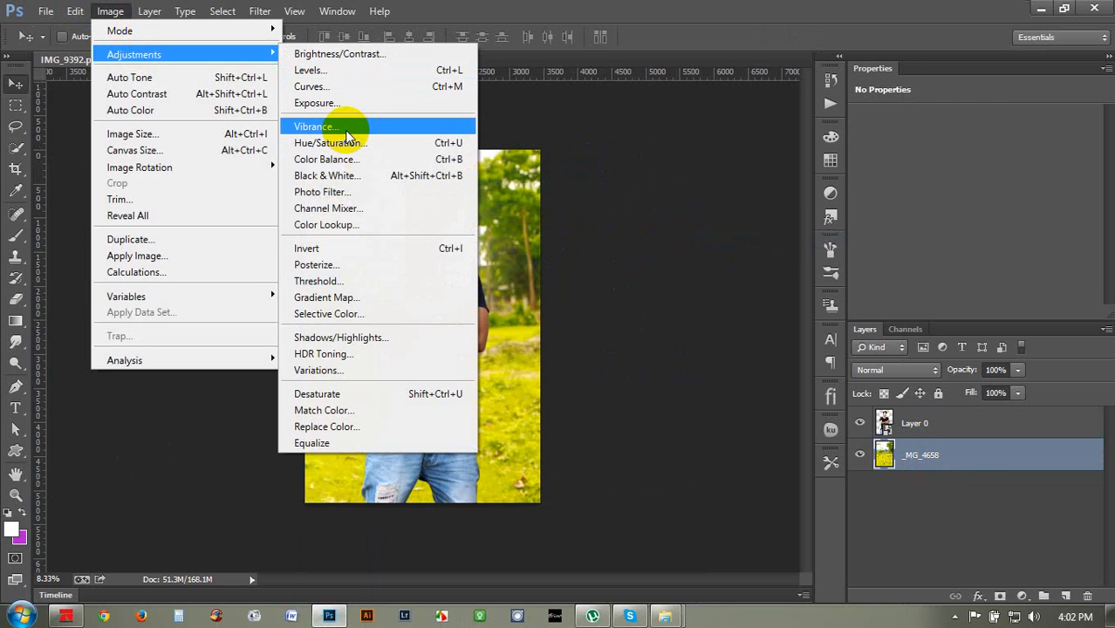
pyautogui.click(369, 123)
pyautogui.moveTo(653, 284); pyautogui.dragTo(642, 288)
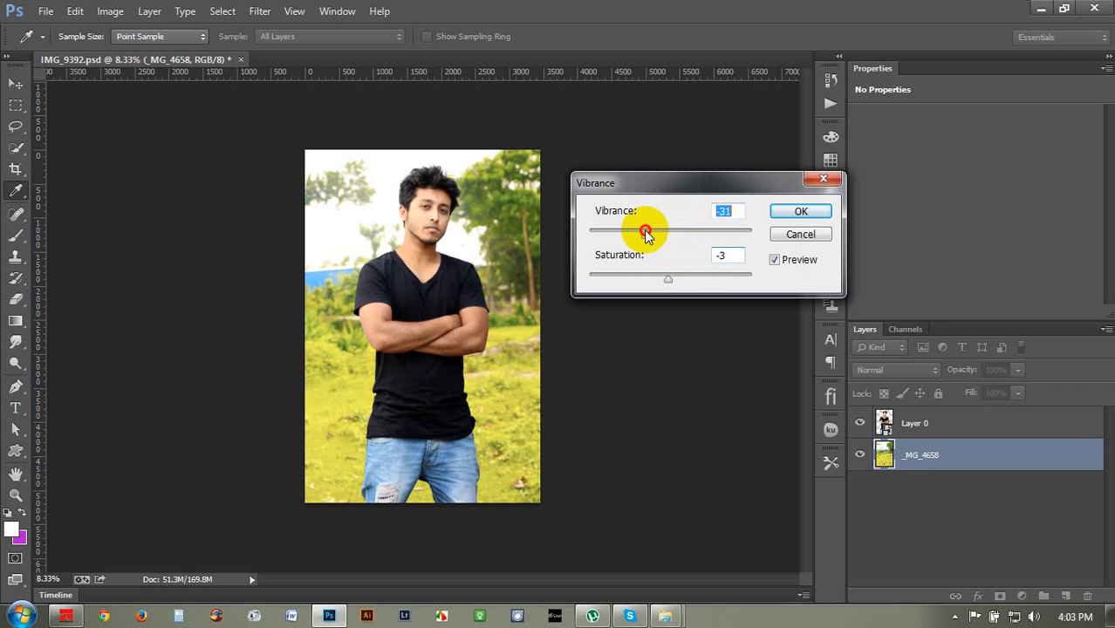
pyautogui.click(805, 212)
pyautogui.press('v')
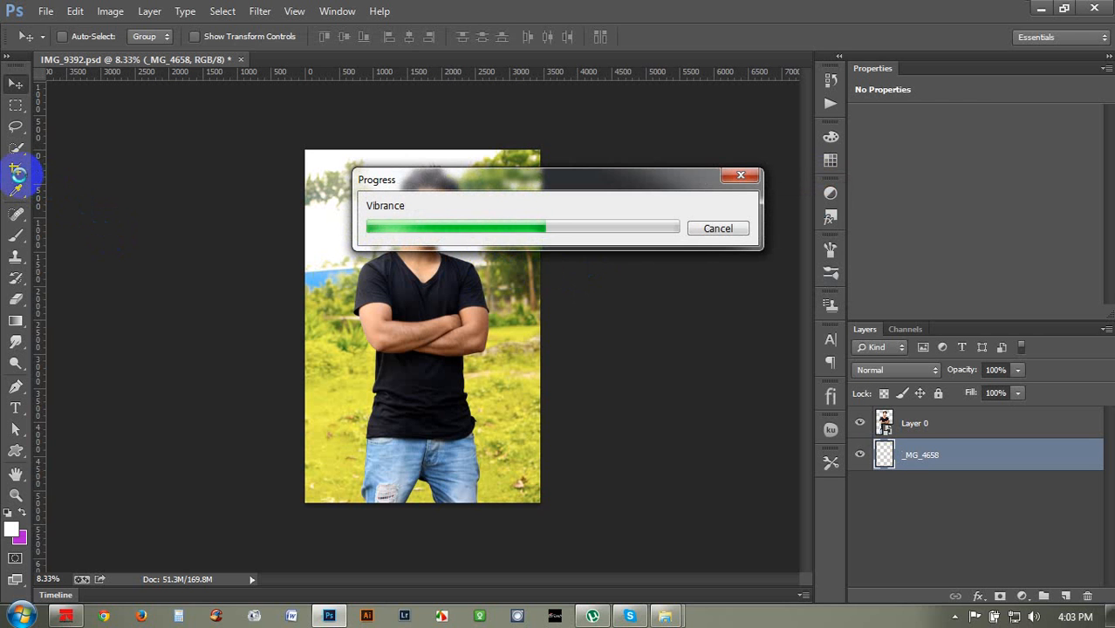
# Step: Extend the canvas on both sides and above the man's head with the Crop tool
pyautogui.click(16, 170)
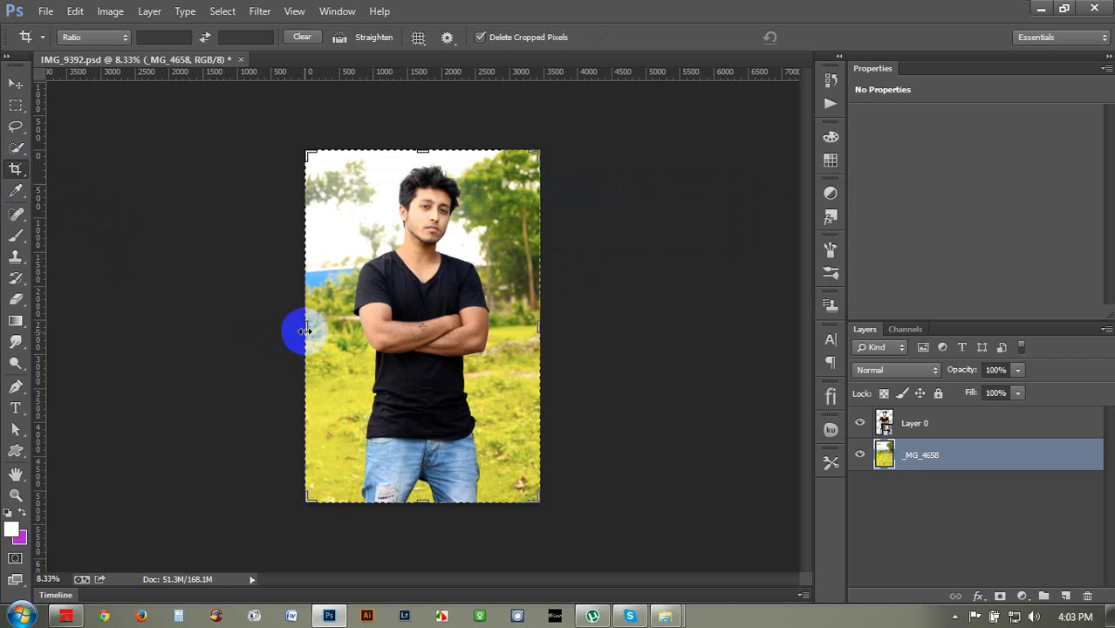
pyautogui.moveTo(305, 330); pyautogui.dragTo(295, 328)
pyautogui.moveTo(553, 328); pyautogui.dragTo(569, 319)
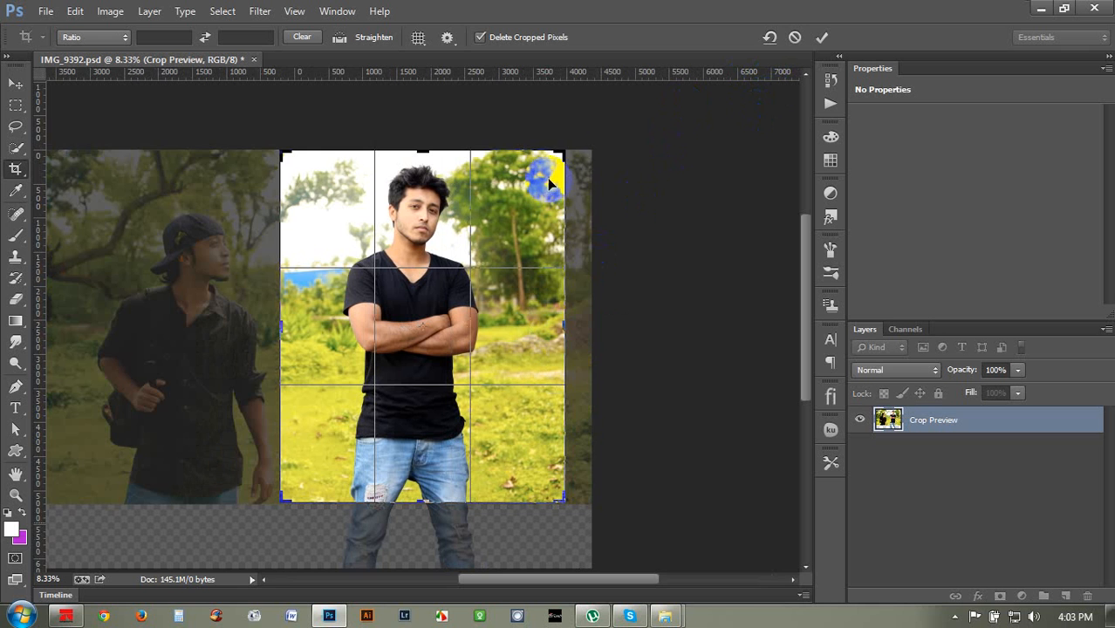
pyautogui.moveTo(560, 152); pyautogui.dragTo(563, 129)
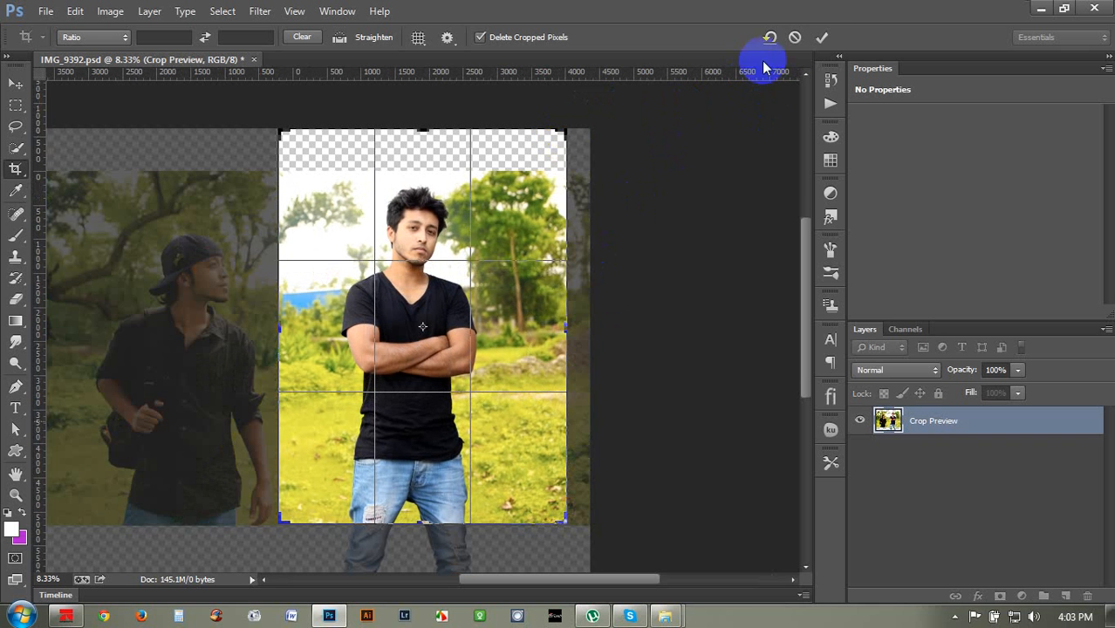
pyautogui.click(814, 40)
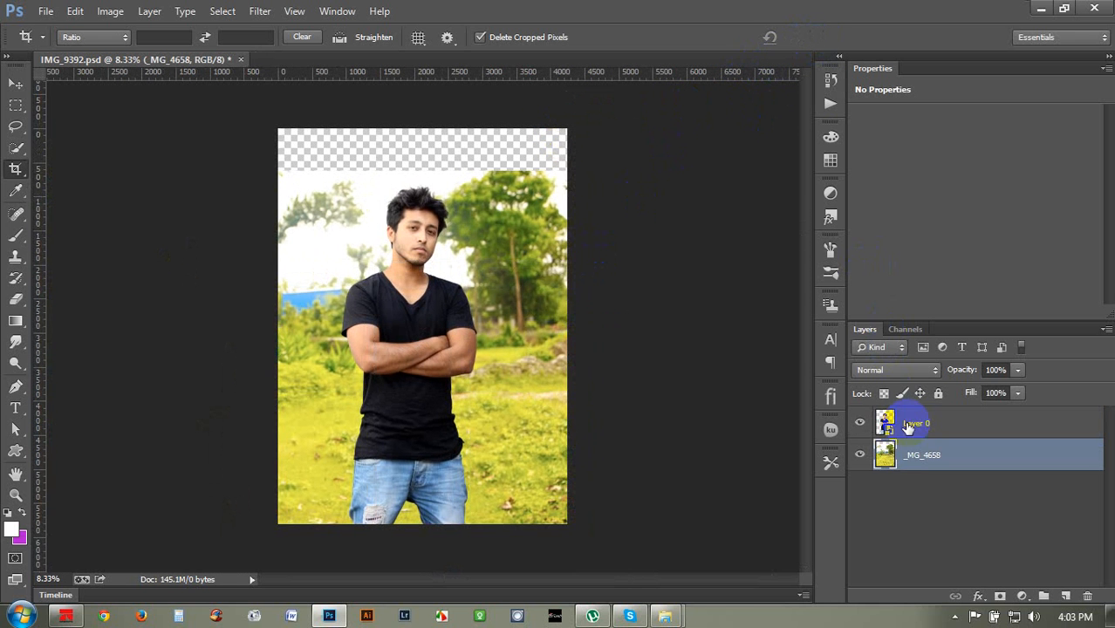
# Step: Enlarge and reposition the _MG_4658 background with Free Transform so it covers the whole extended canvas
pyautogui.hotkey('ctrl', 't')
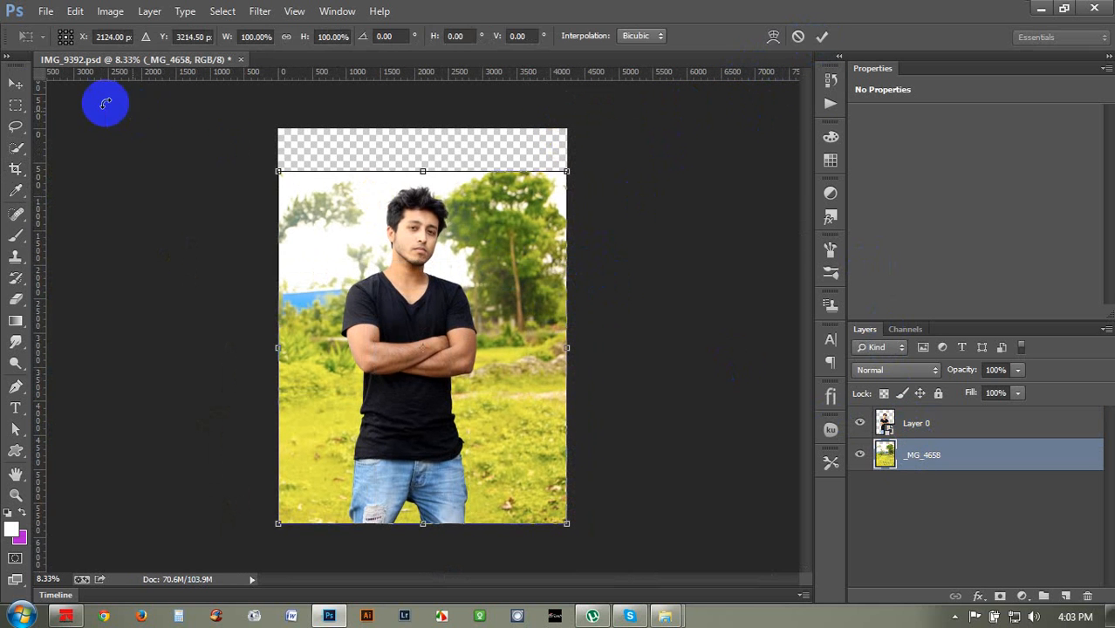
pyautogui.click(590, 175)
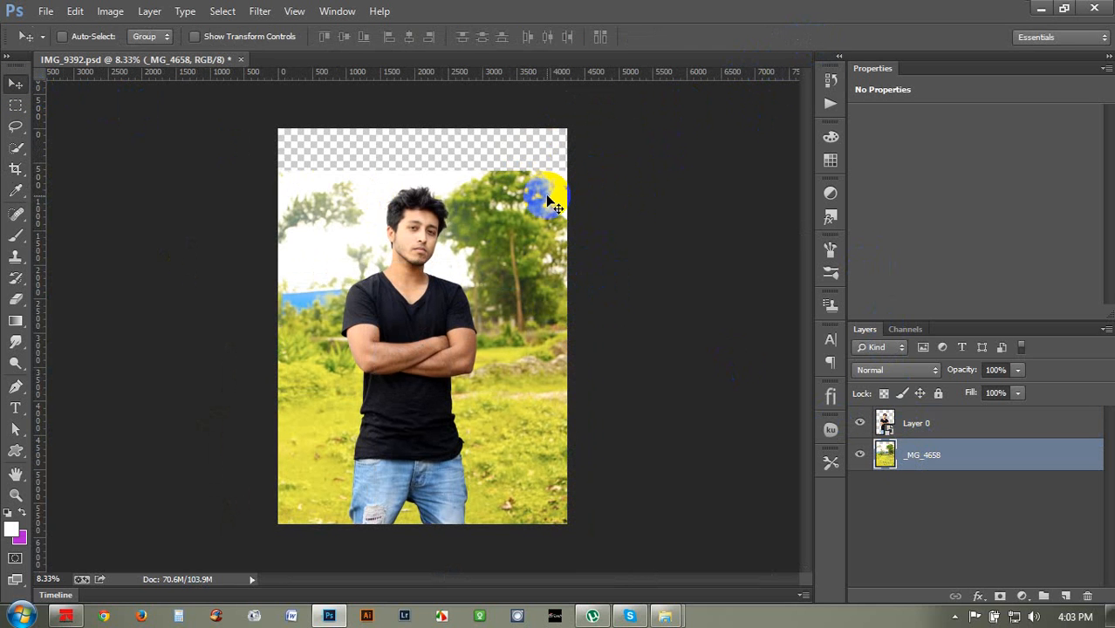
pyautogui.hotkey('ctrl', 't')
pyautogui.moveTo(567, 160); pyautogui.dragTo(593, 133)
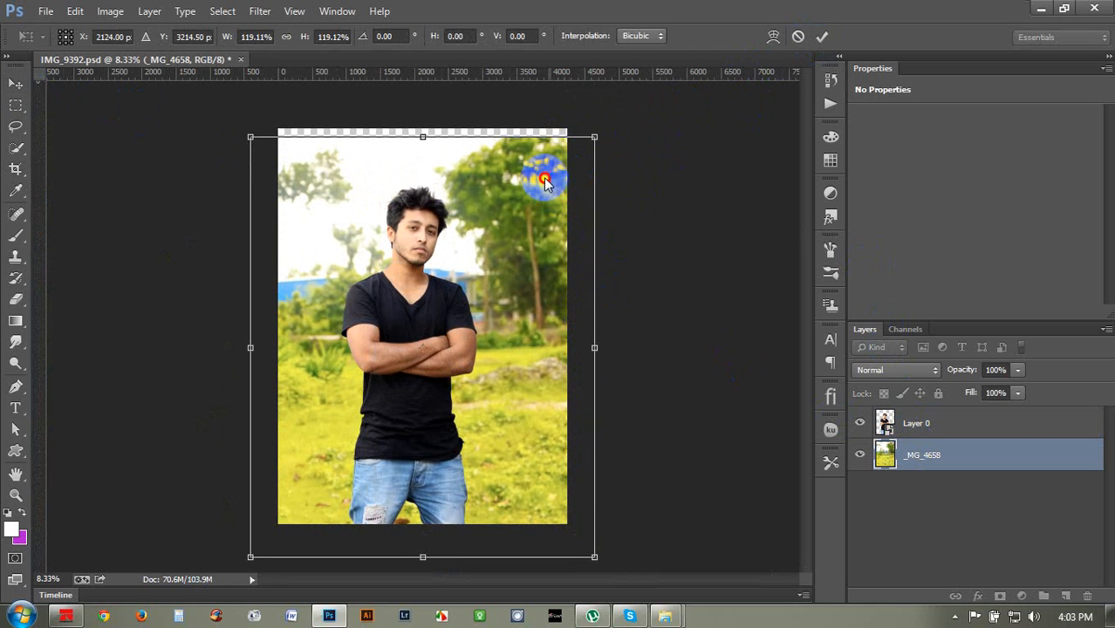
pyautogui.moveTo(518, 155); pyautogui.dragTo(445, 150)
pyautogui.moveTo(577, 542); pyautogui.dragTo(566, 527)
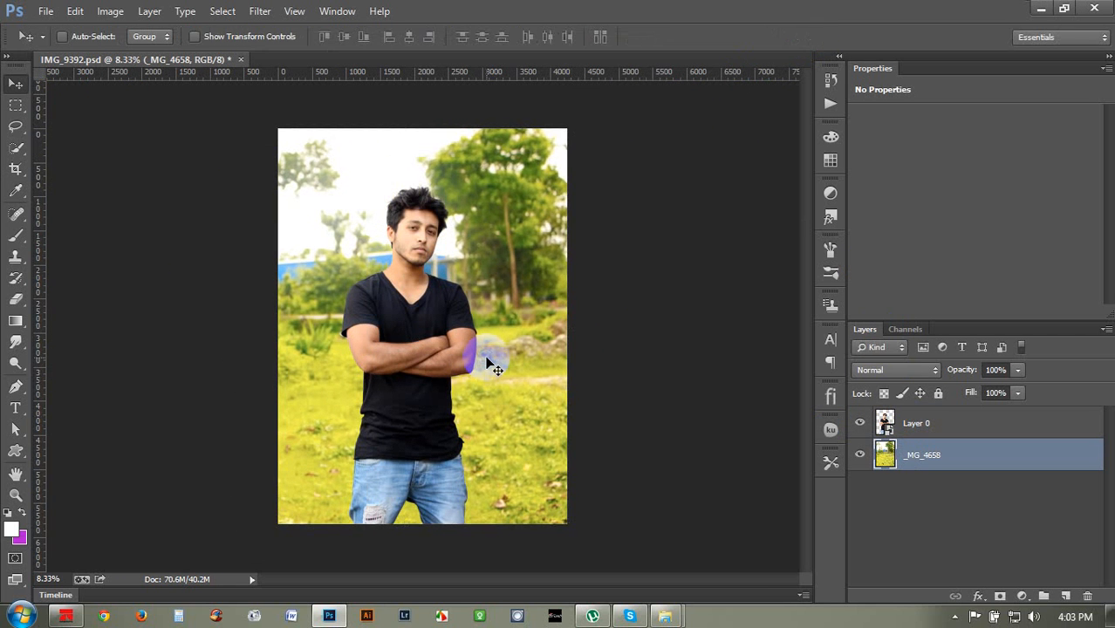
# Step: Nudge the man on Layer 0 slightly to the right
pyautogui.hotkey('ctrl', '+')
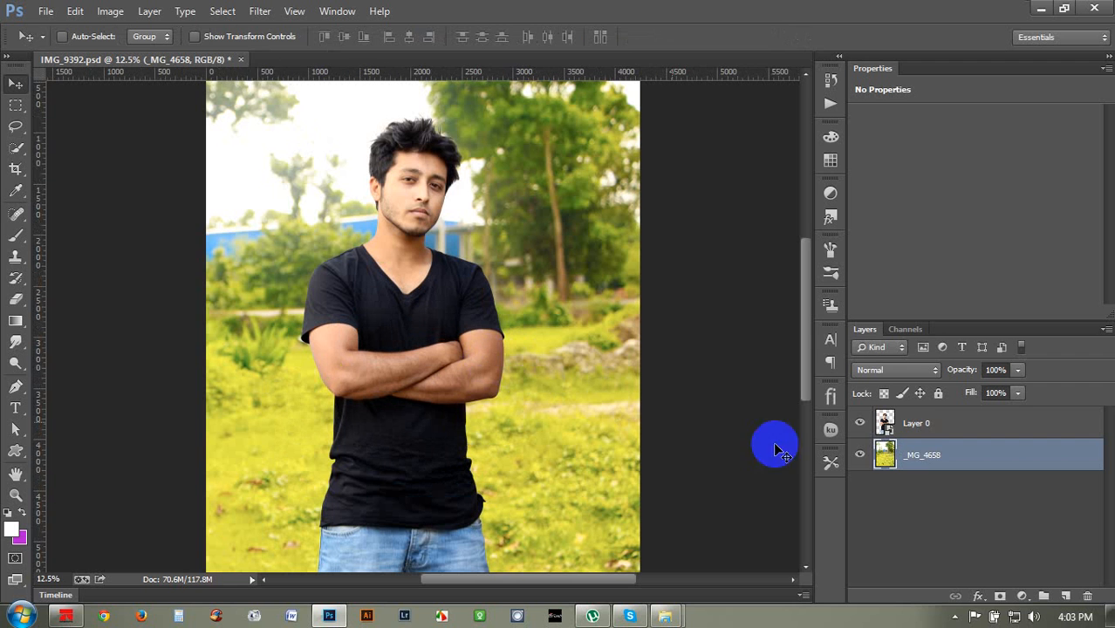
pyautogui.click(936, 435)
pyautogui.hotkey('shift', 'Right')
pyautogui.hotkey('shift', 'Right')
pyautogui.hotkey('shift', 'Right')
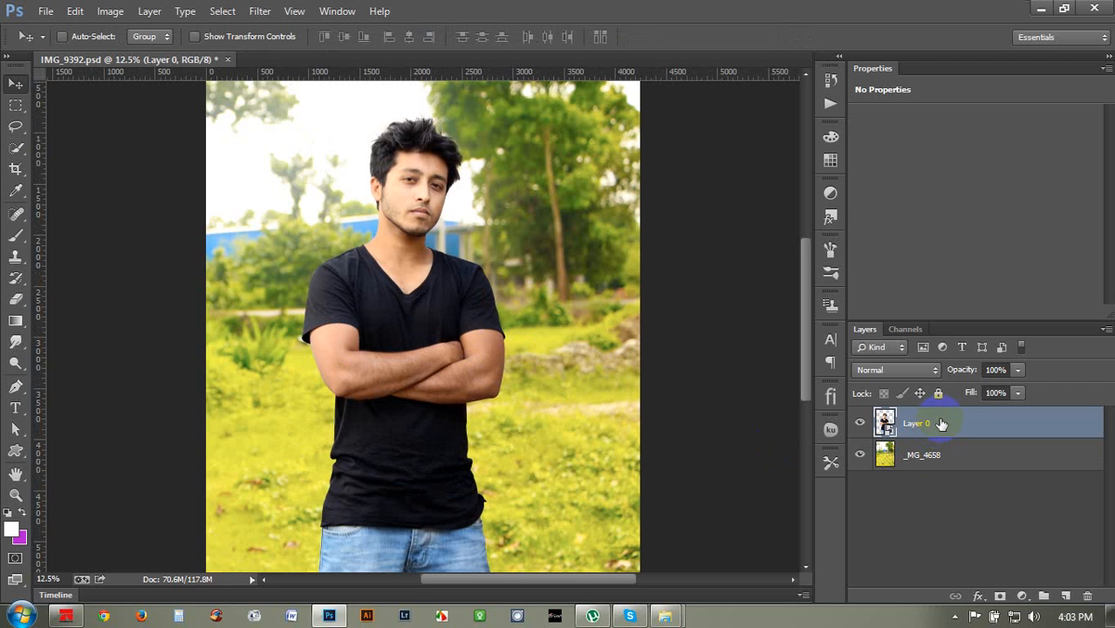
pyautogui.hotkey('ctrl', '-')
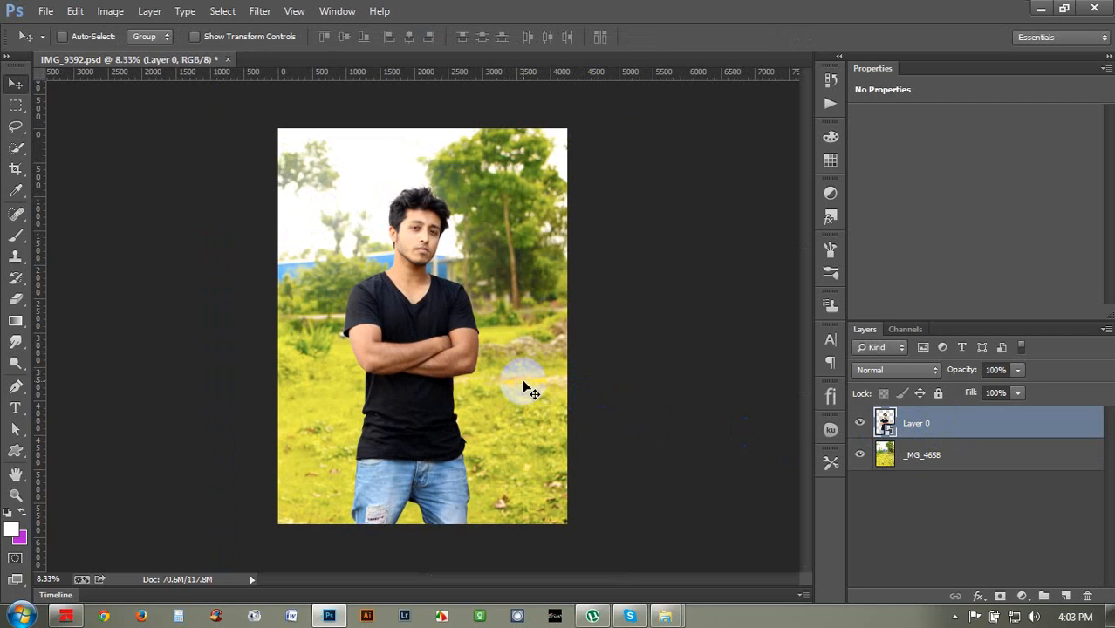
# Step: Switch to Windows Explorer and browse the Help (F:) drive for a bitten-apple stock image
pyautogui.click(1040, 10)
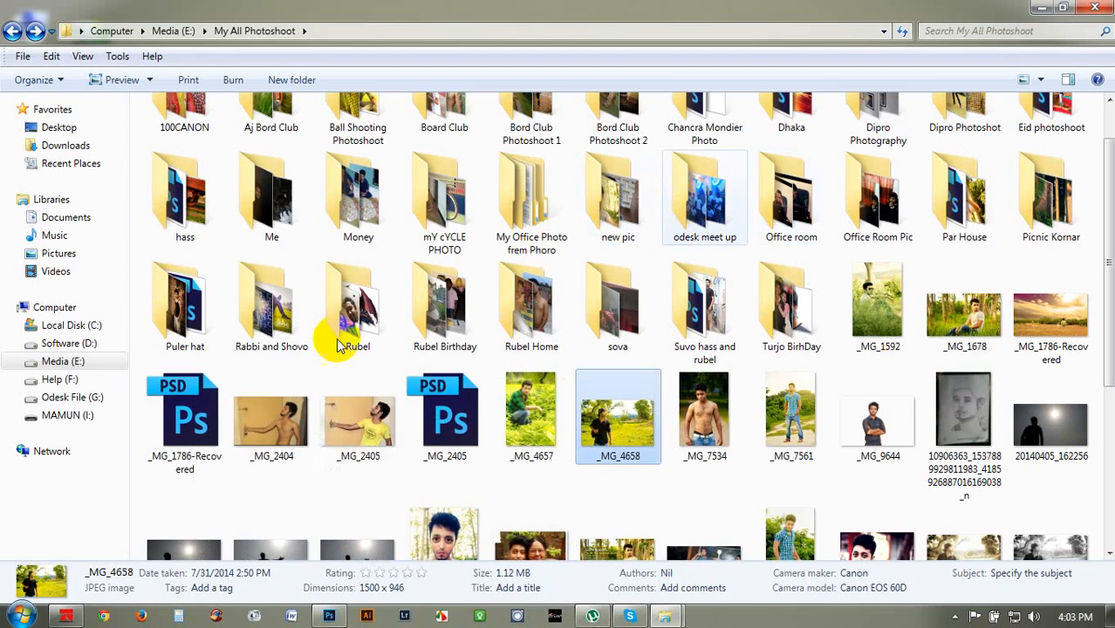
pyautogui.click(52, 384)
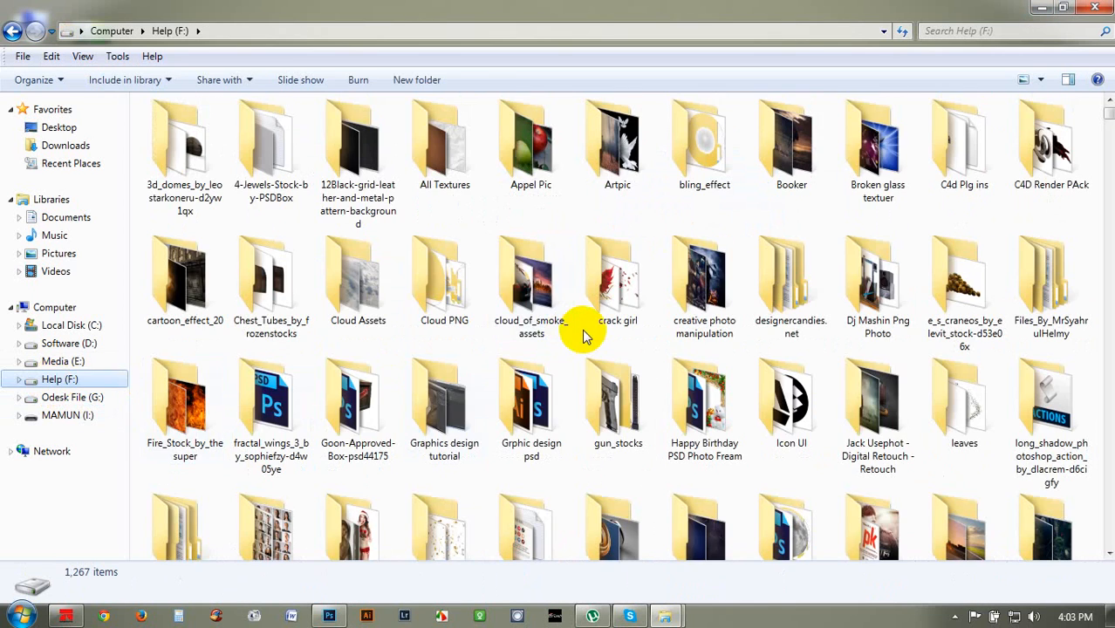
pyautogui.scroll(-5, 583, 336)
pyautogui.scroll(-10, 583, 336)
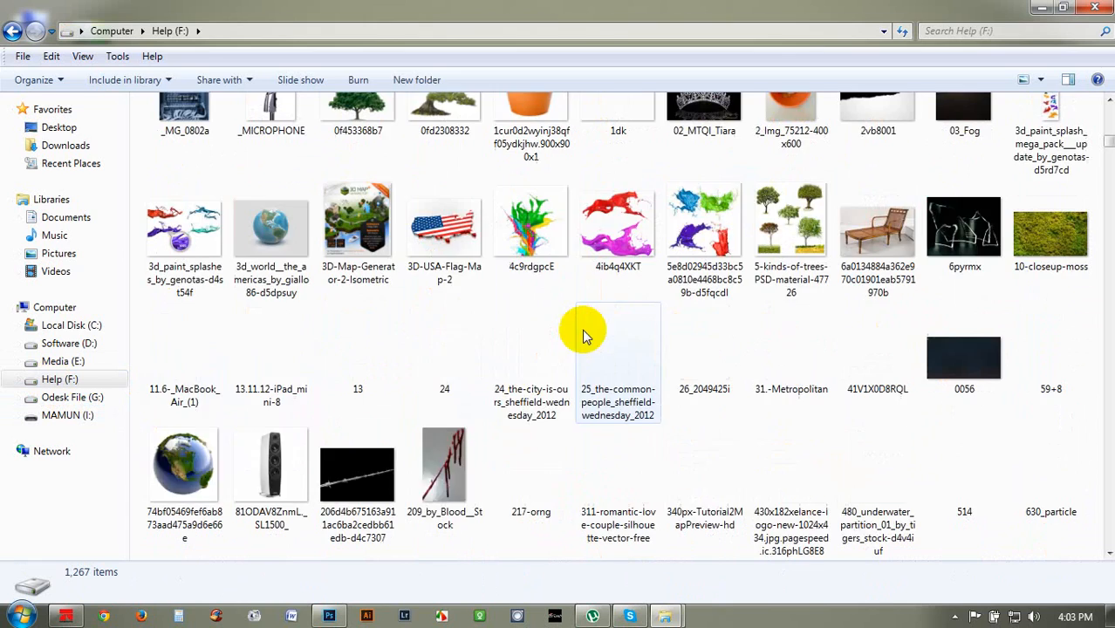
pyautogui.scroll(-3, 582, 336)
pyautogui.scroll(-5, 541, 327)
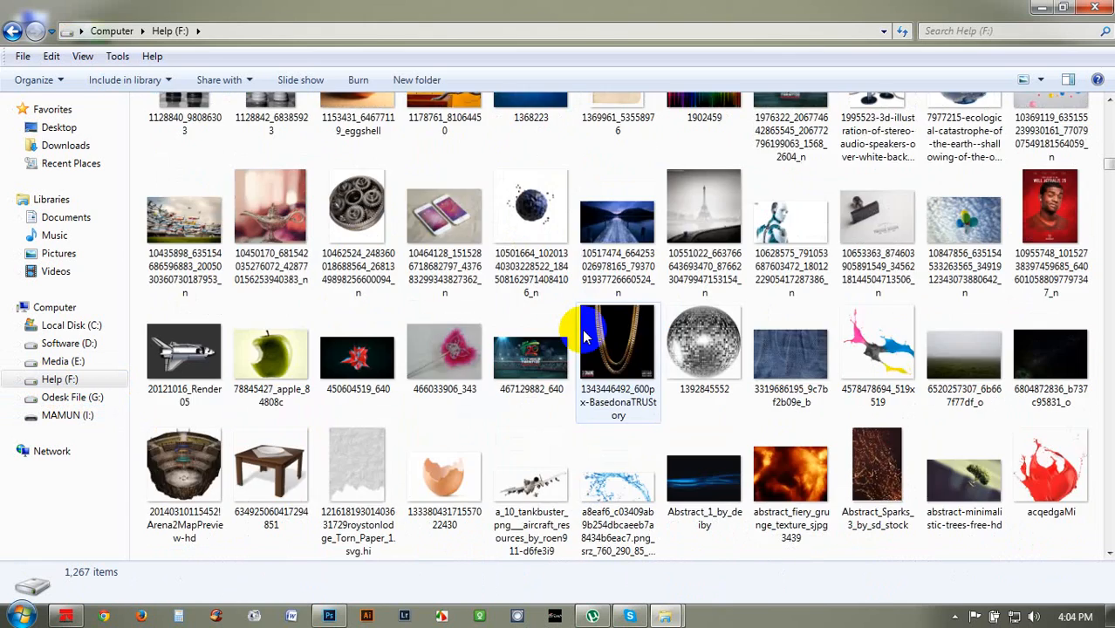
pyautogui.scroll(2, 401, 296)
# Step: Preview the image 78845427_apple_84808c and open it in Photoshop as a separate document
pyautogui.click(292, 279)
pyautogui.doubleClick(292, 279)
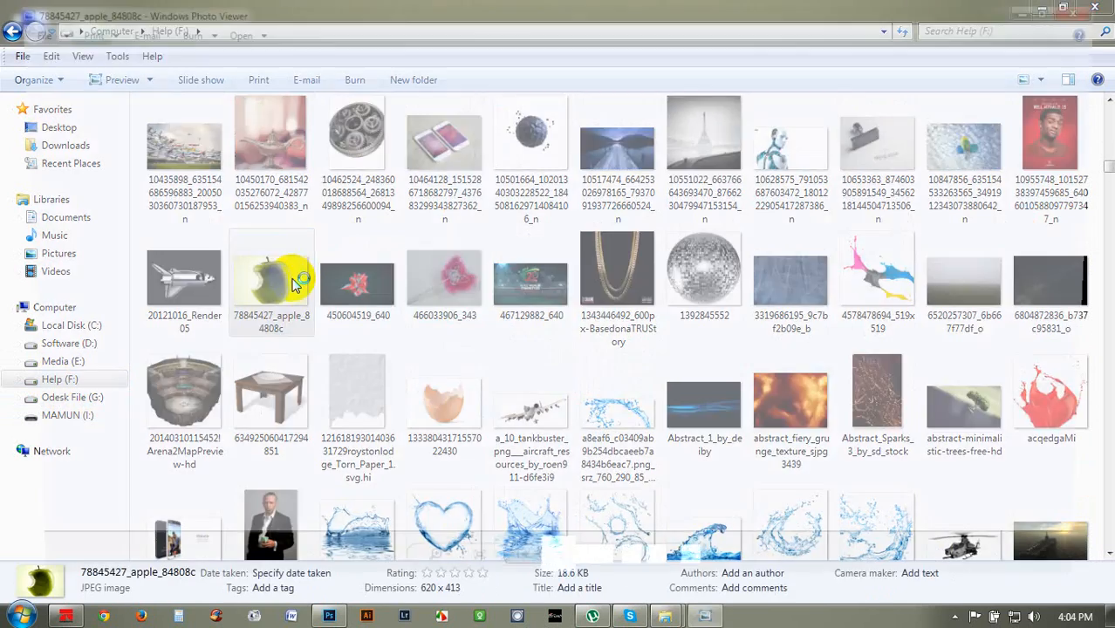
pyautogui.click(1105, 7)
pyautogui.moveTo(327, 261); pyautogui.dragTo(576, 67)
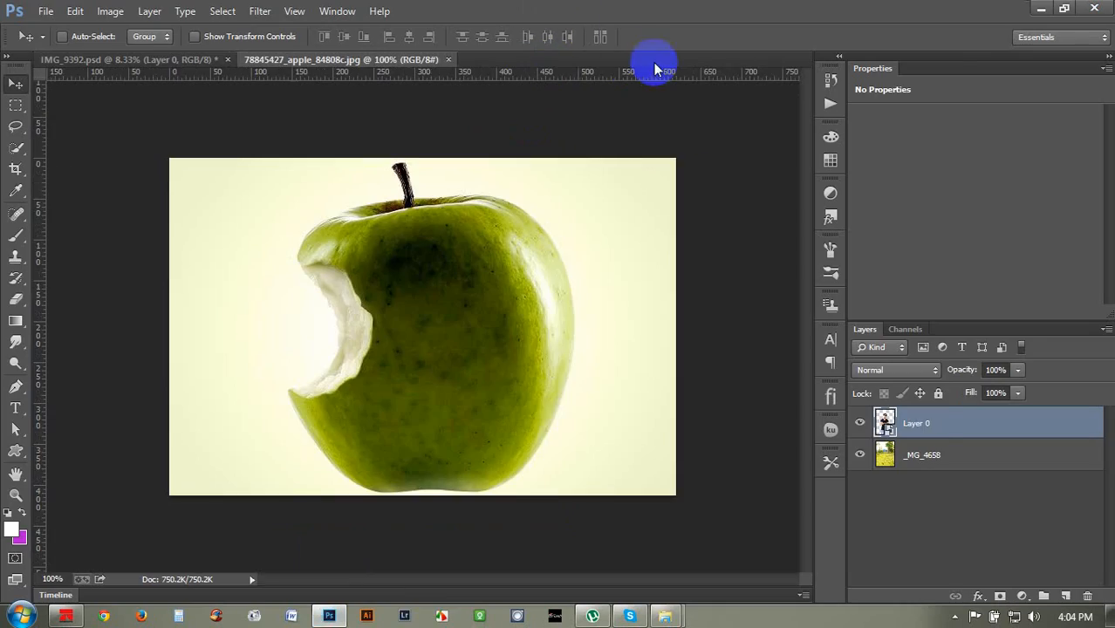
# Step: Return to Windows Explorer, look further through the Help (F:) drive and preview the image bigstock-Apple-1722414
pyautogui.click(1040, 9)
pyautogui.click(549, 190)
pyautogui.scroll(-2, 520, 239)
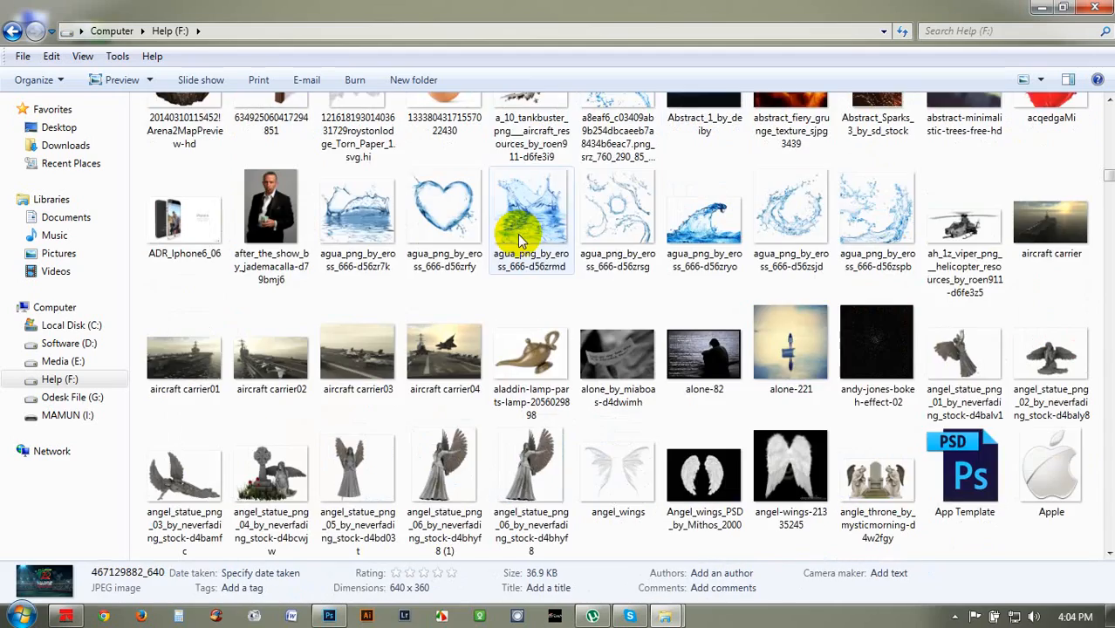
pyautogui.scroll(-3, 520, 240)
pyautogui.scroll(-3, 523, 229)
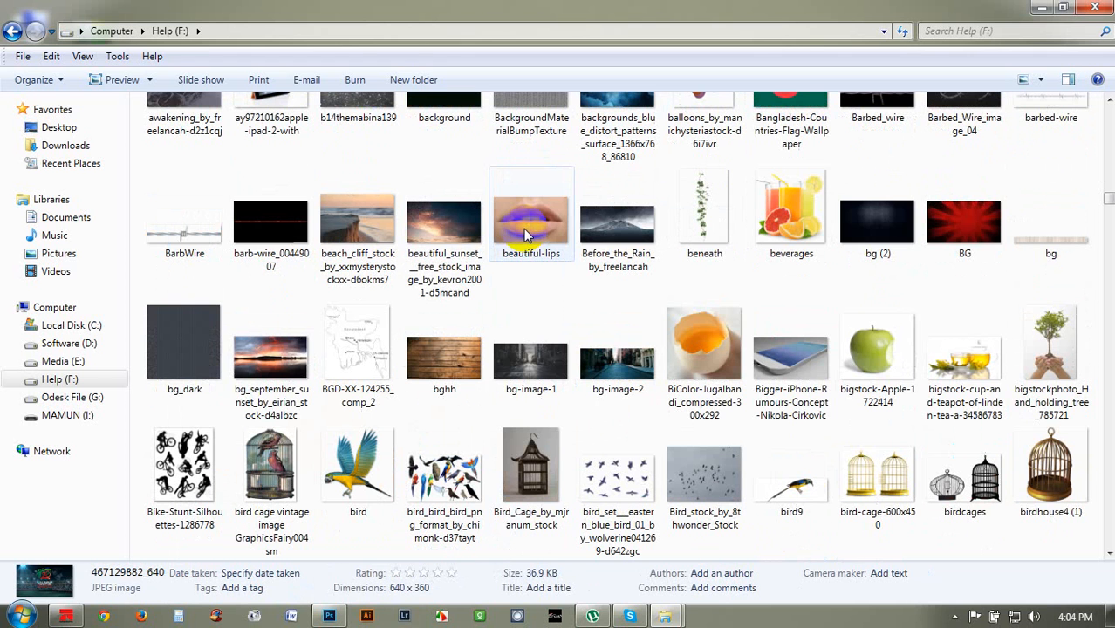
pyautogui.click(890, 357)
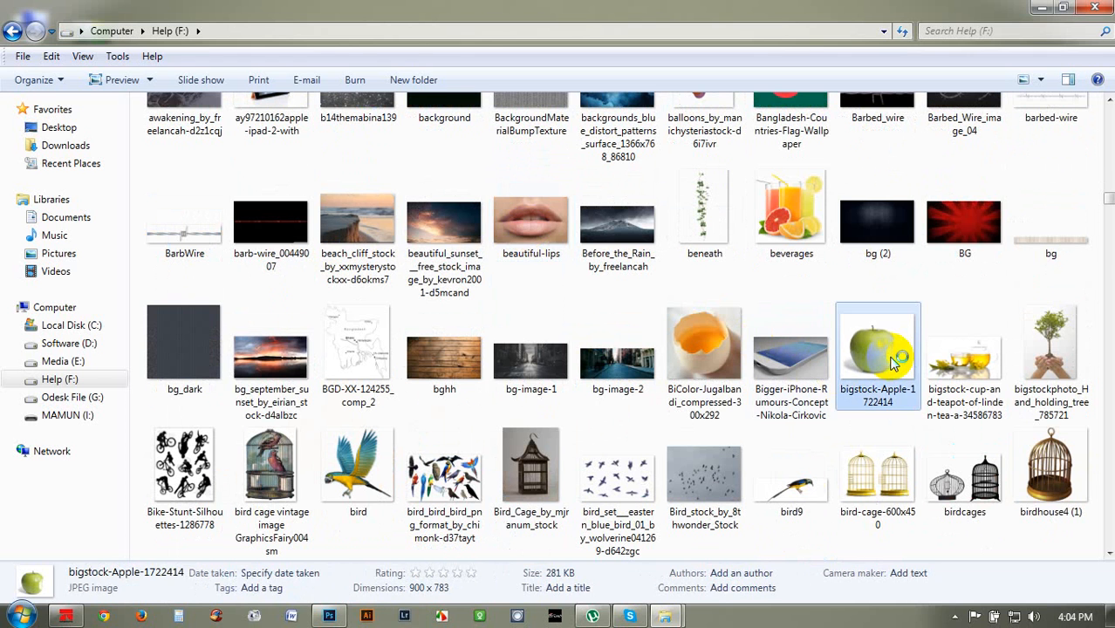
pyautogui.doubleClick(892, 361)
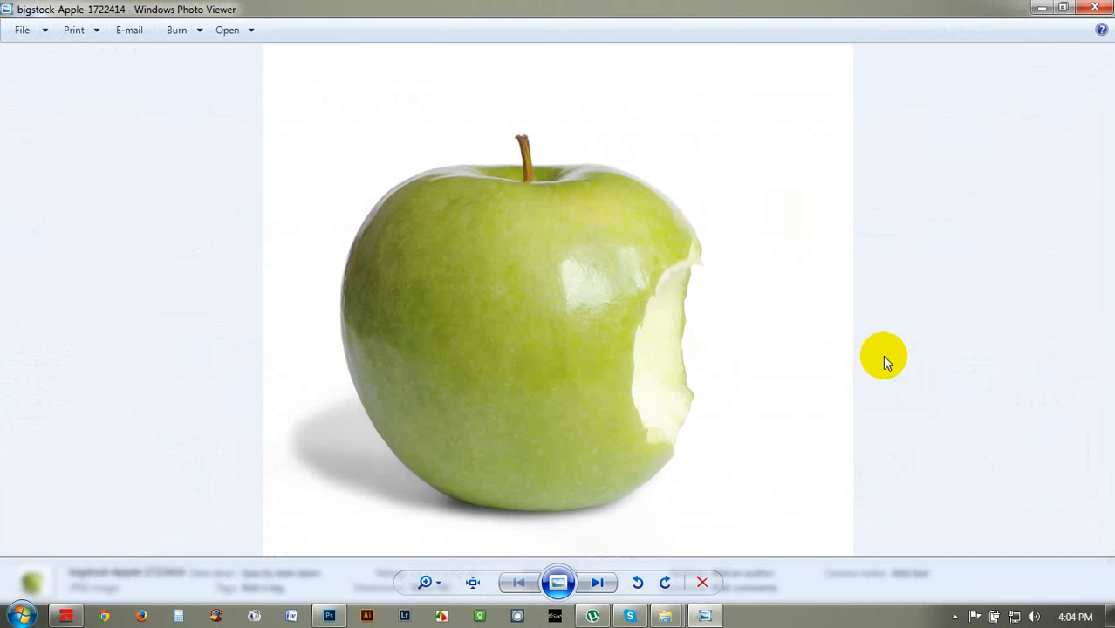
pyautogui.click(1101, 8)
# Step: Continue through the Help (F:) images as far as the files starting with E and preview eaten-pear-23054638
pyautogui.scroll(-3, 873, 359)
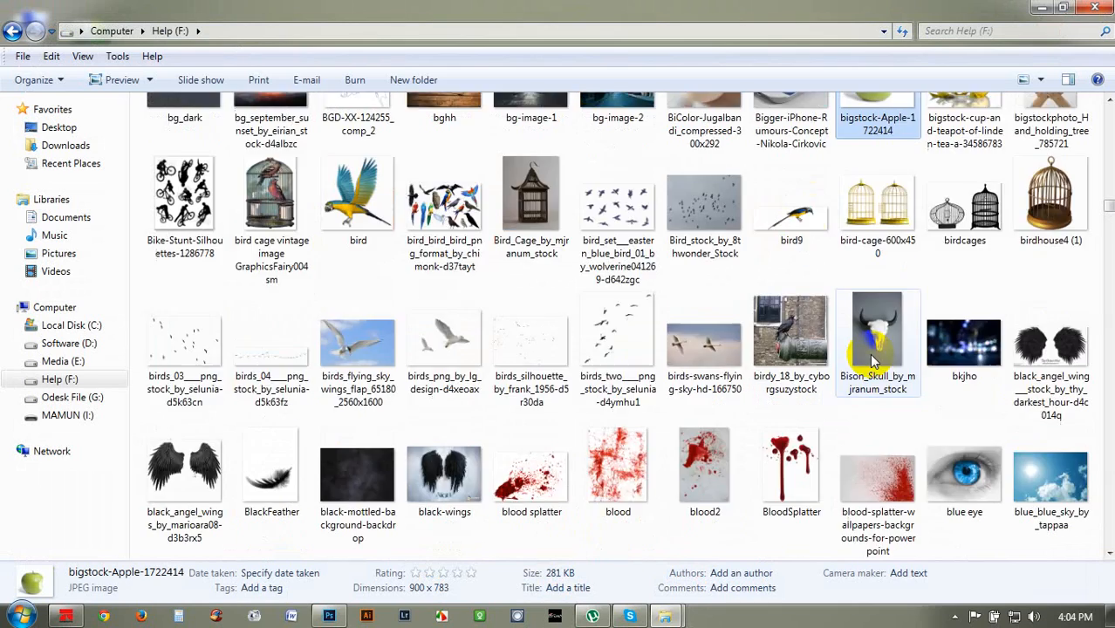
pyautogui.scroll(-6, 870, 359)
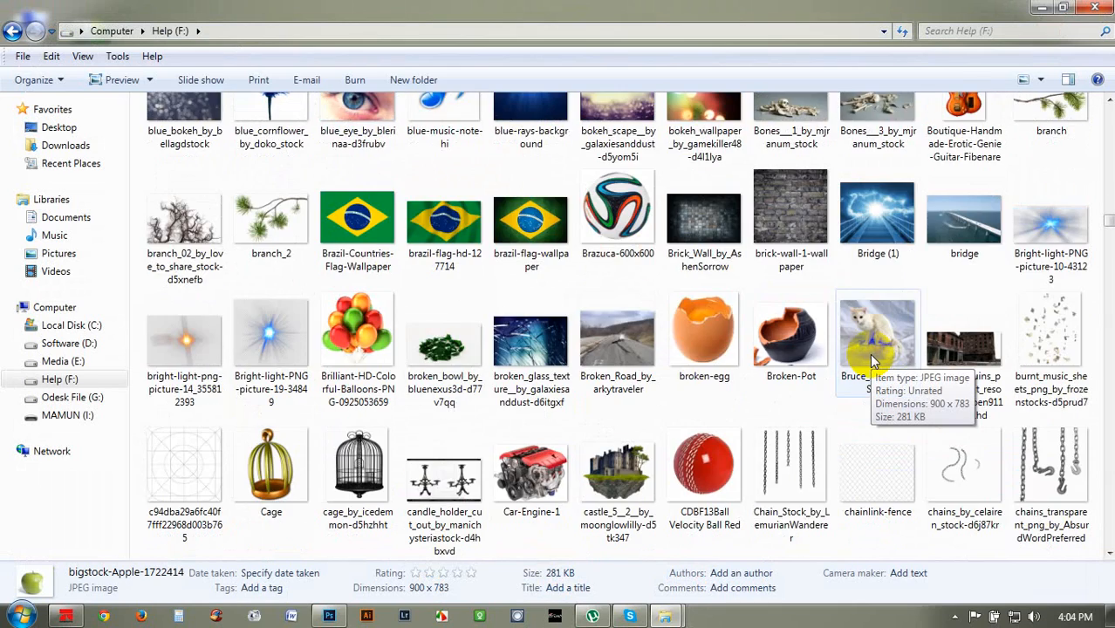
pyautogui.scroll(-7, 868, 353)
pyautogui.scroll(-4, 872, 360)
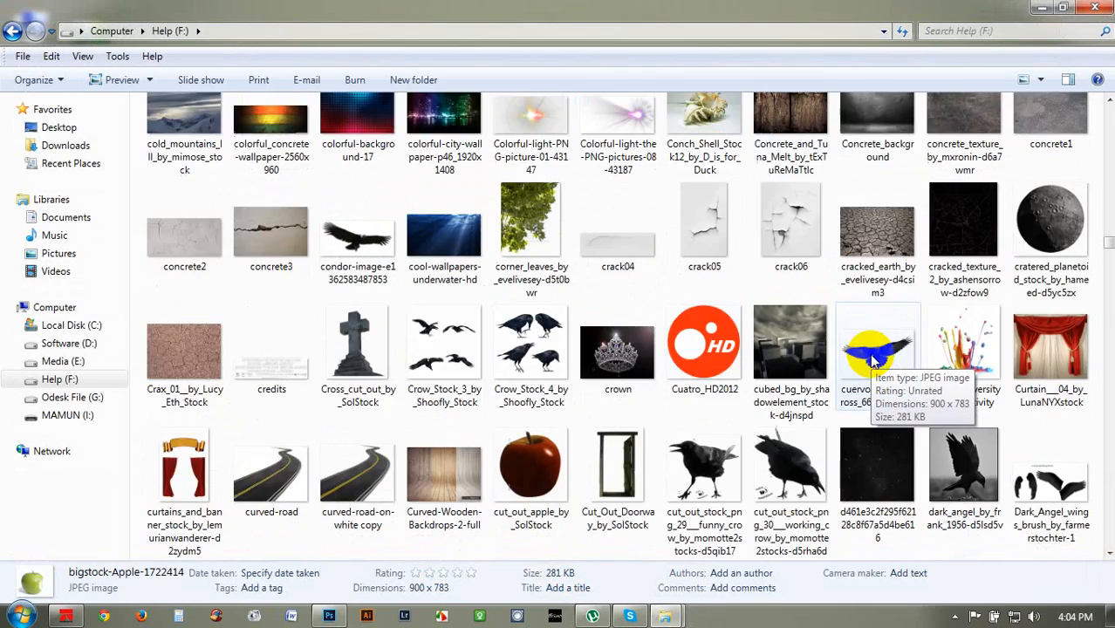
pyautogui.scroll(-11, 871, 360)
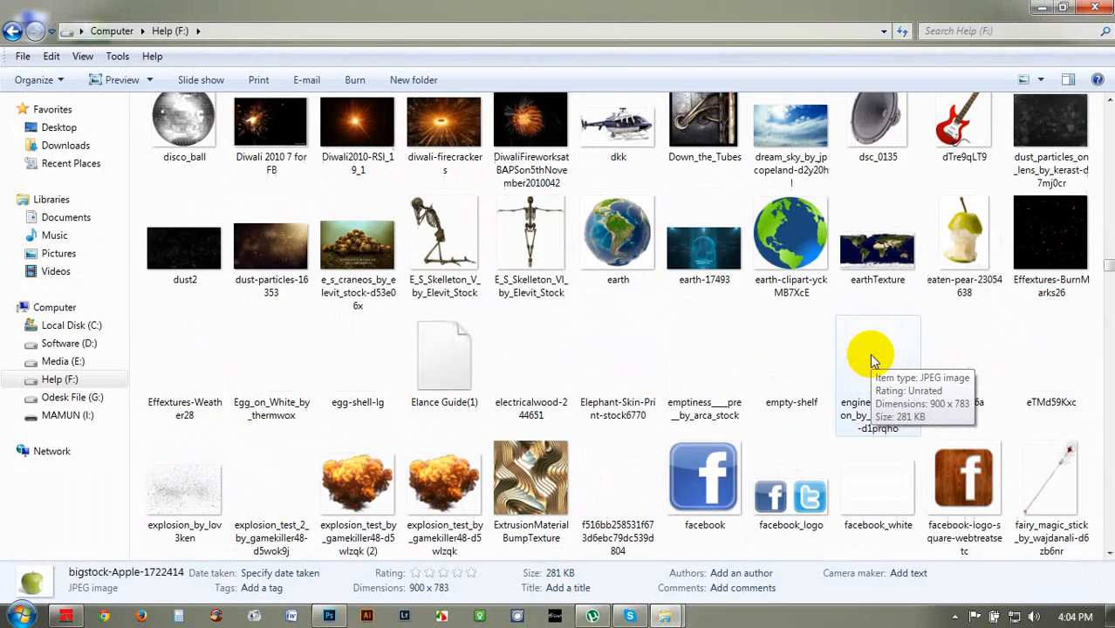
pyautogui.doubleClick(931, 244)
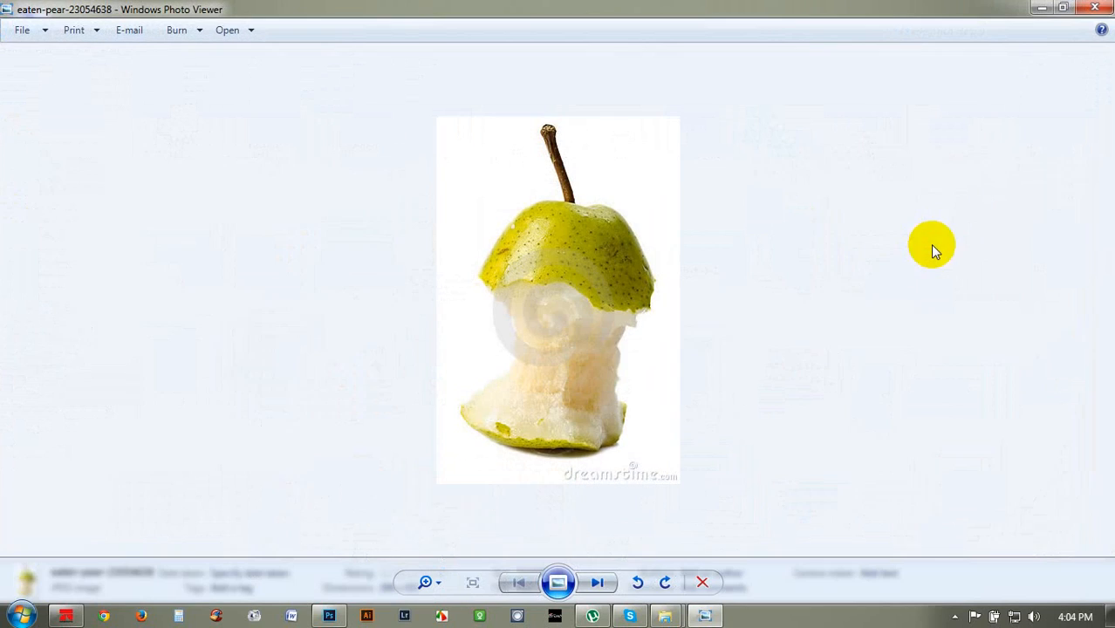
pyautogui.click(1096, 8)
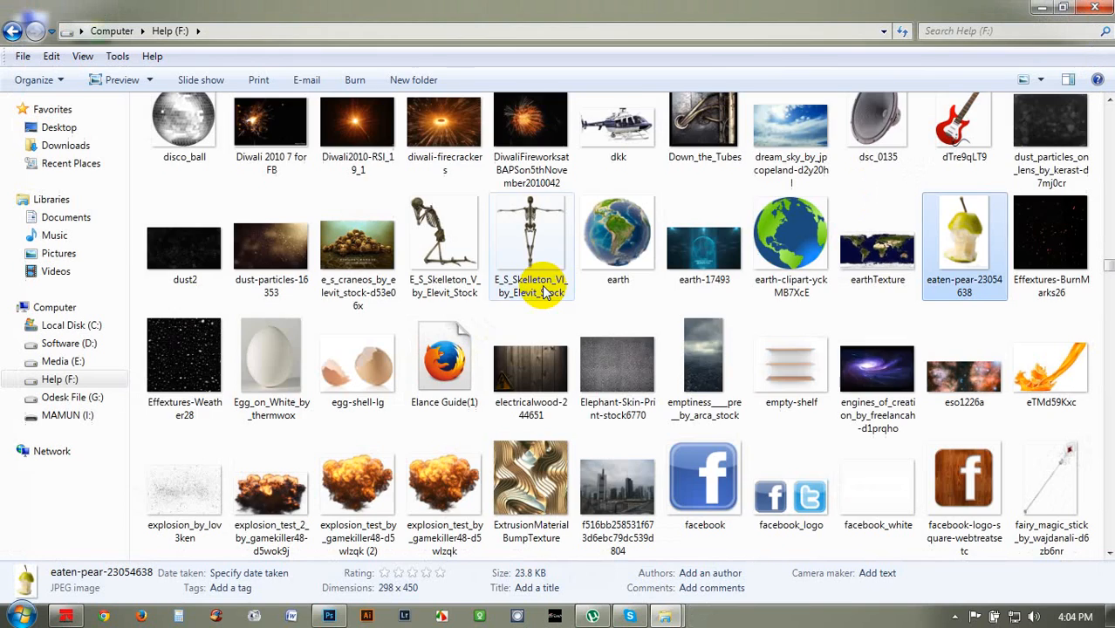
# Step: Look through the Help (F:) images from the files starting with E to those starting with H for bitten-fruit stock
pyautogui.scroll(-10, 543, 291)
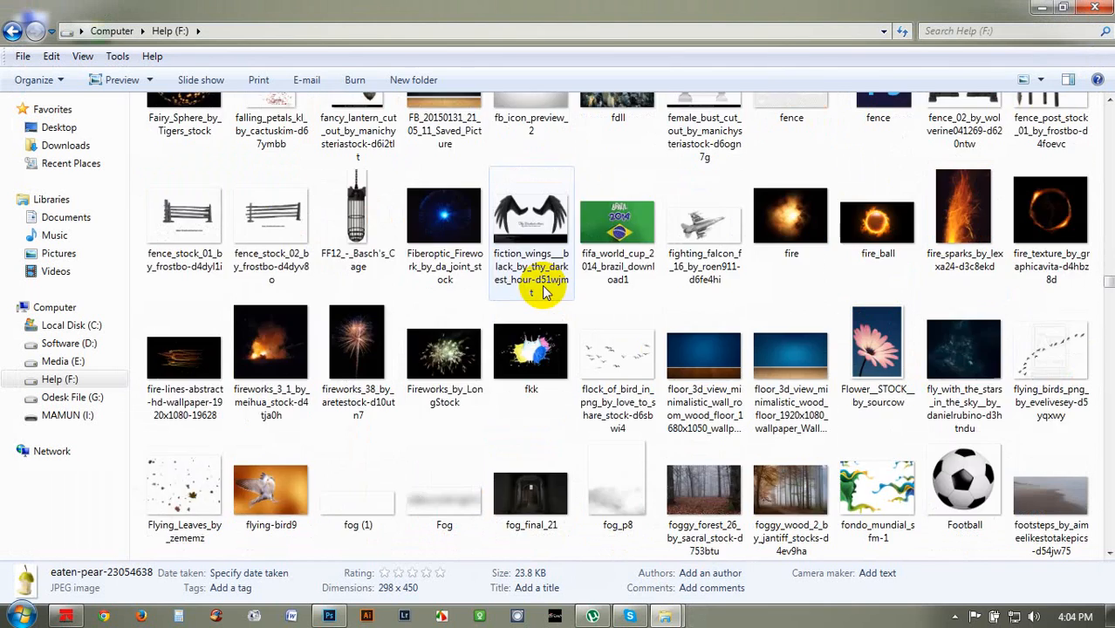
pyautogui.scroll(-3, 541, 284)
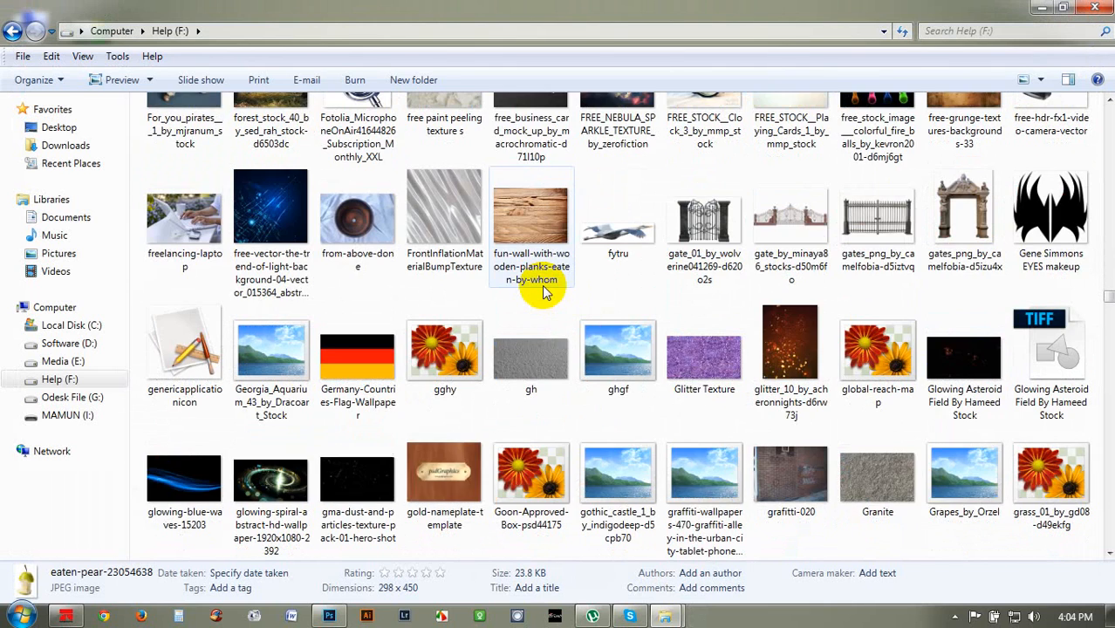
pyautogui.scroll(-4, 543, 292)
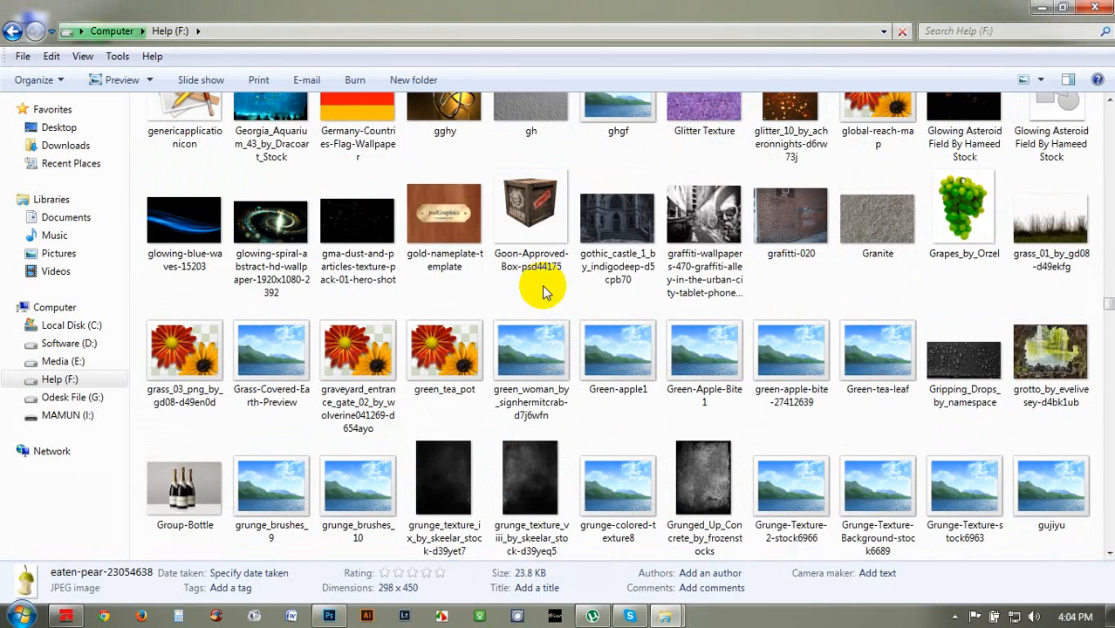
pyautogui.scroll(-1, 543, 292)
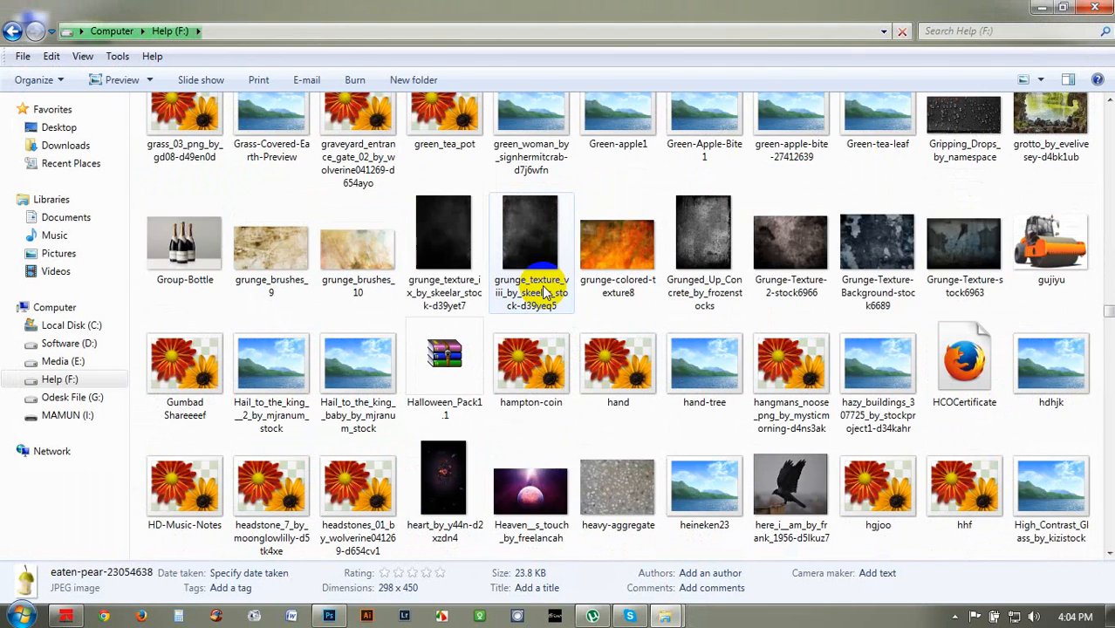
pyautogui.scroll(2, 545, 292)
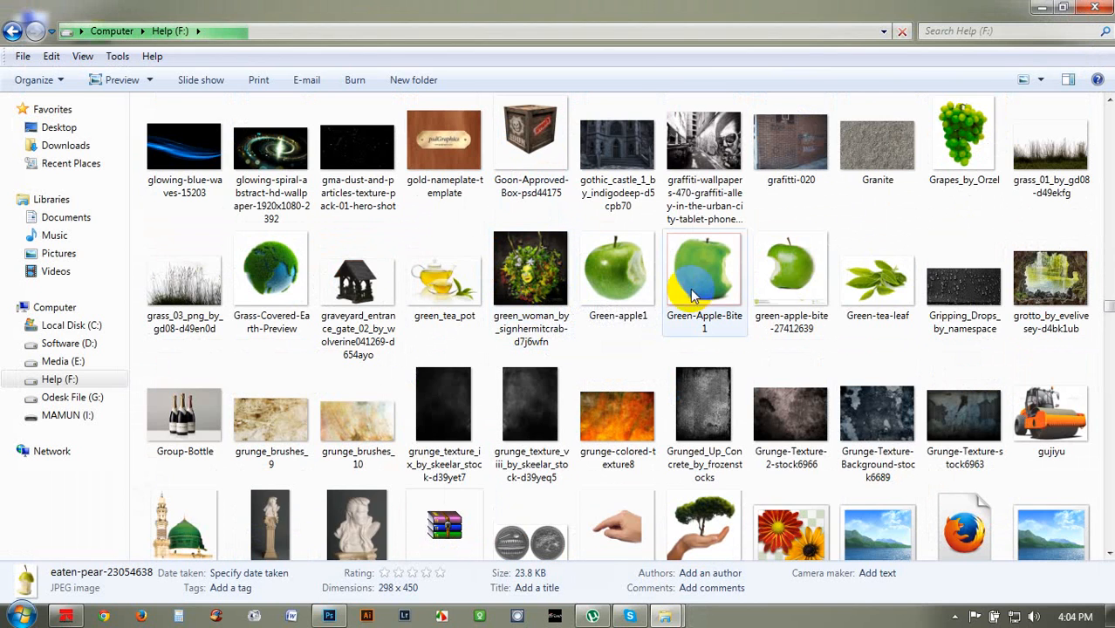
pyautogui.scroll(-2, 720, 288)
pyautogui.scroll(-3, 737, 295)
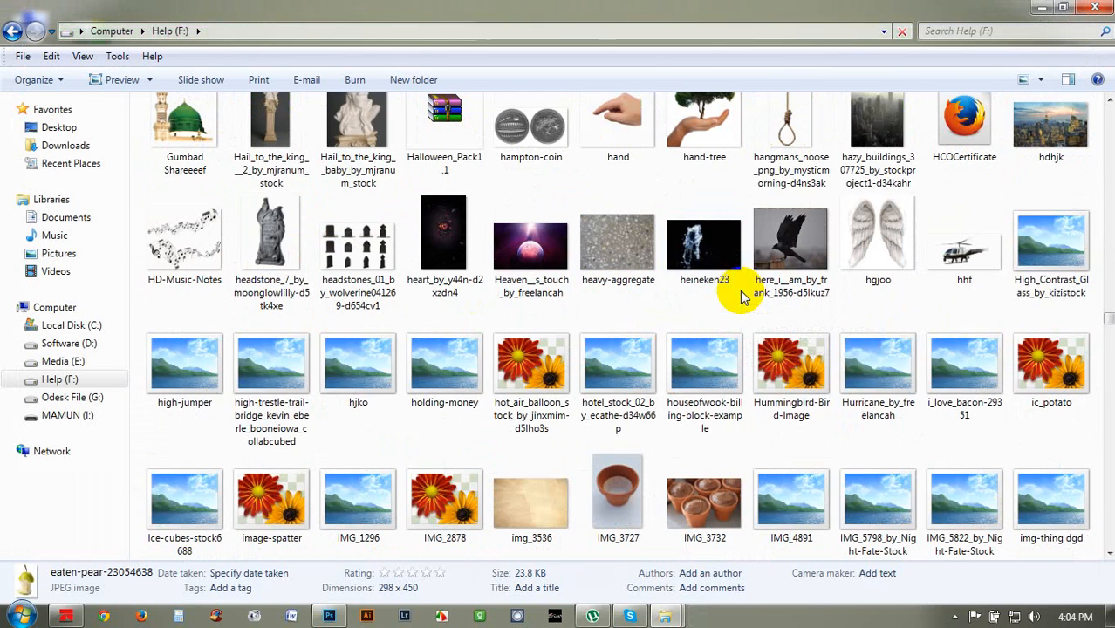
# Step: Continue looking through the Help (F:) images as far as the files starting with P for bitten-fruit stock
pyautogui.scroll(-3, 740, 296)
pyautogui.scroll(-3, 739, 297)
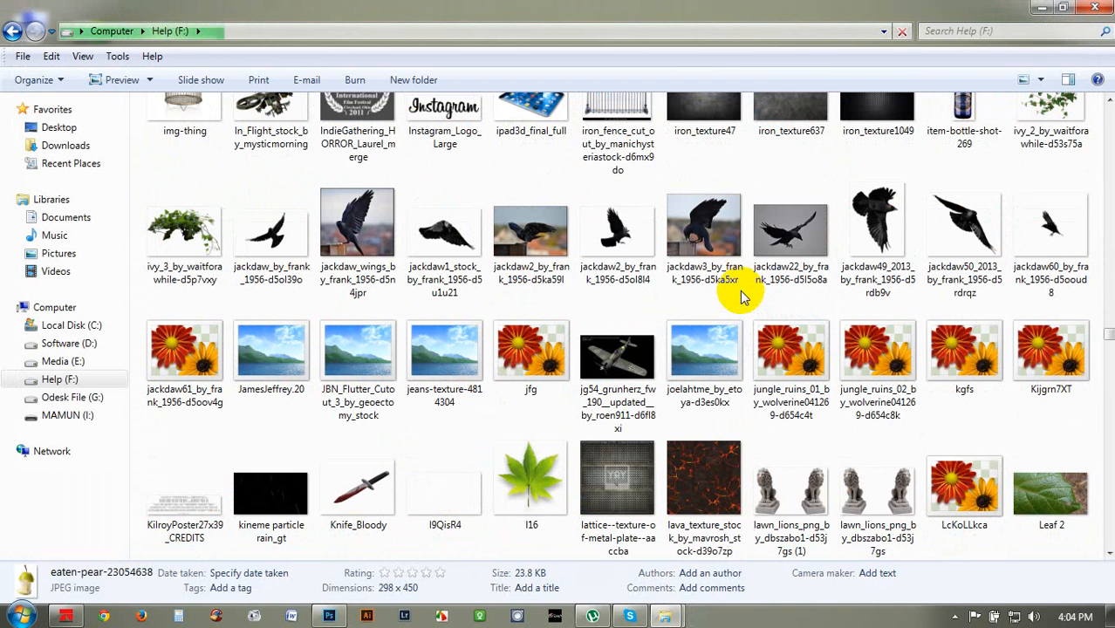
pyautogui.scroll(-3, 740, 297)
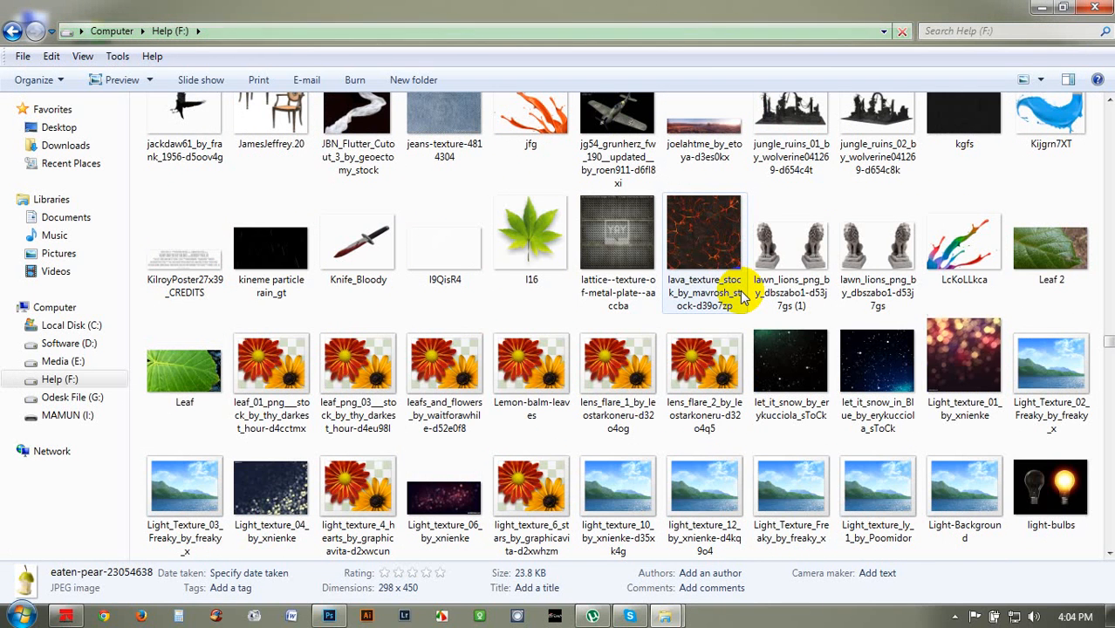
pyautogui.scroll(-3, 739, 296)
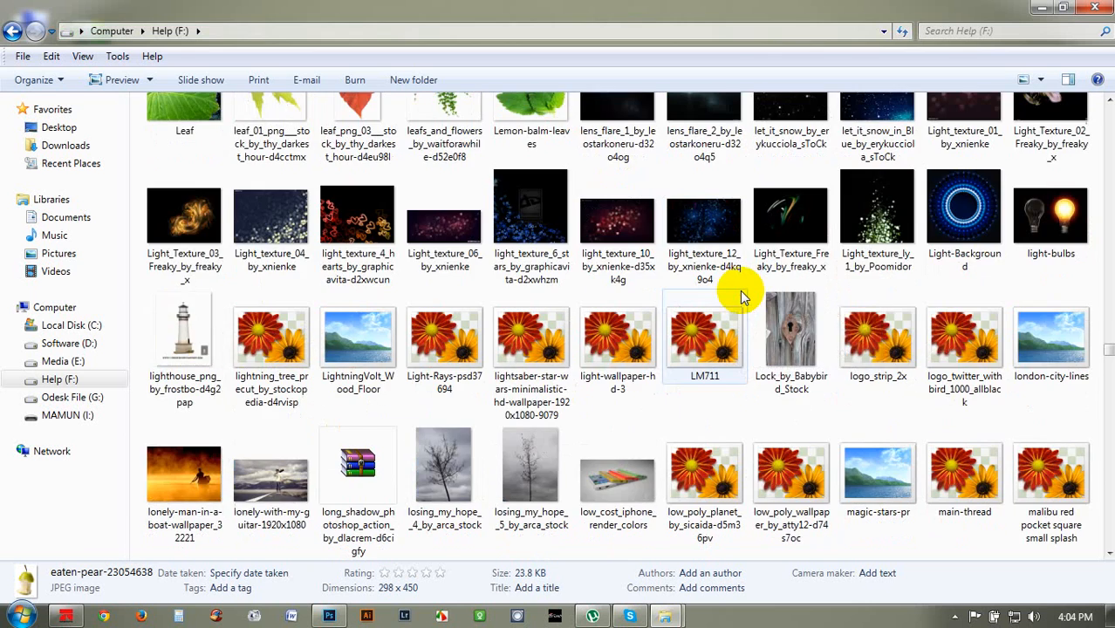
pyautogui.scroll(-3, 740, 297)
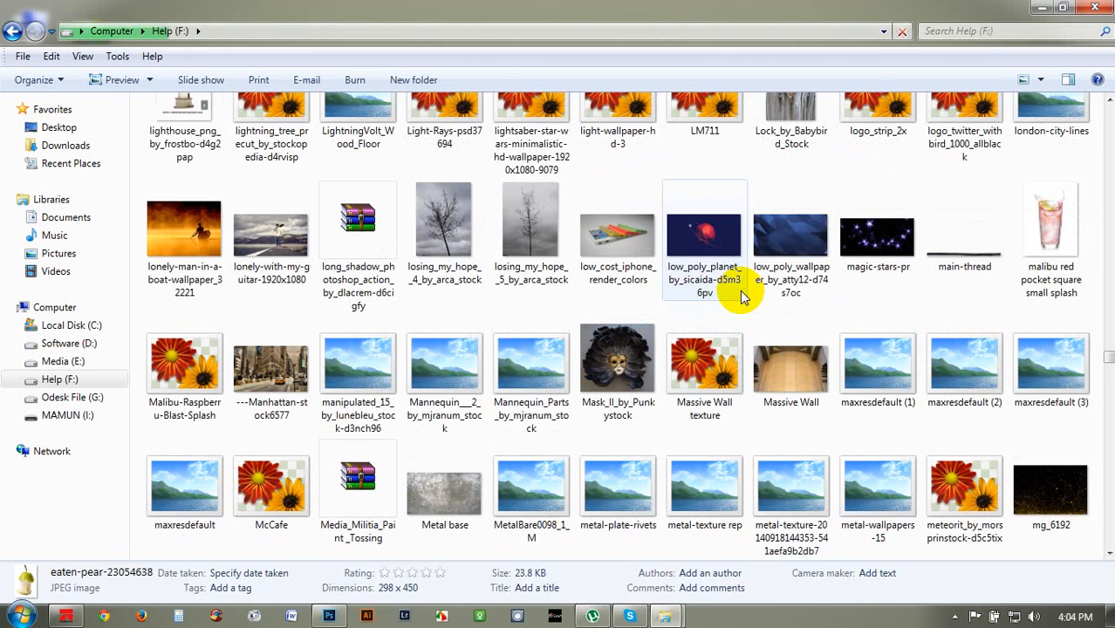
pyautogui.scroll(-3, 739, 296)
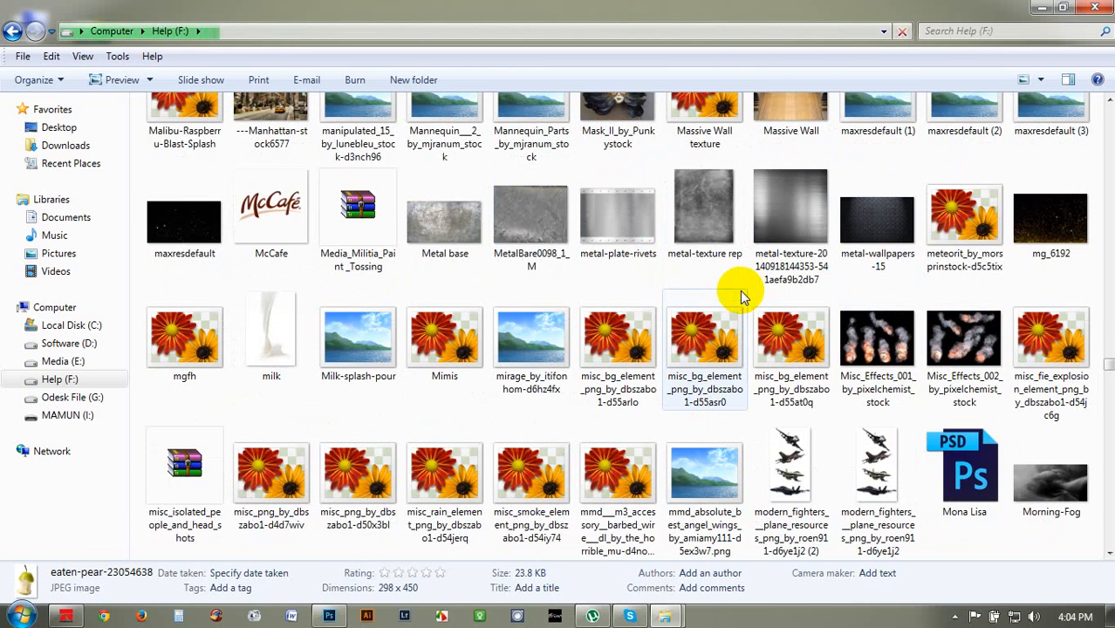
pyautogui.scroll(2, 739, 296)
pyautogui.scroll(-5, 740, 297)
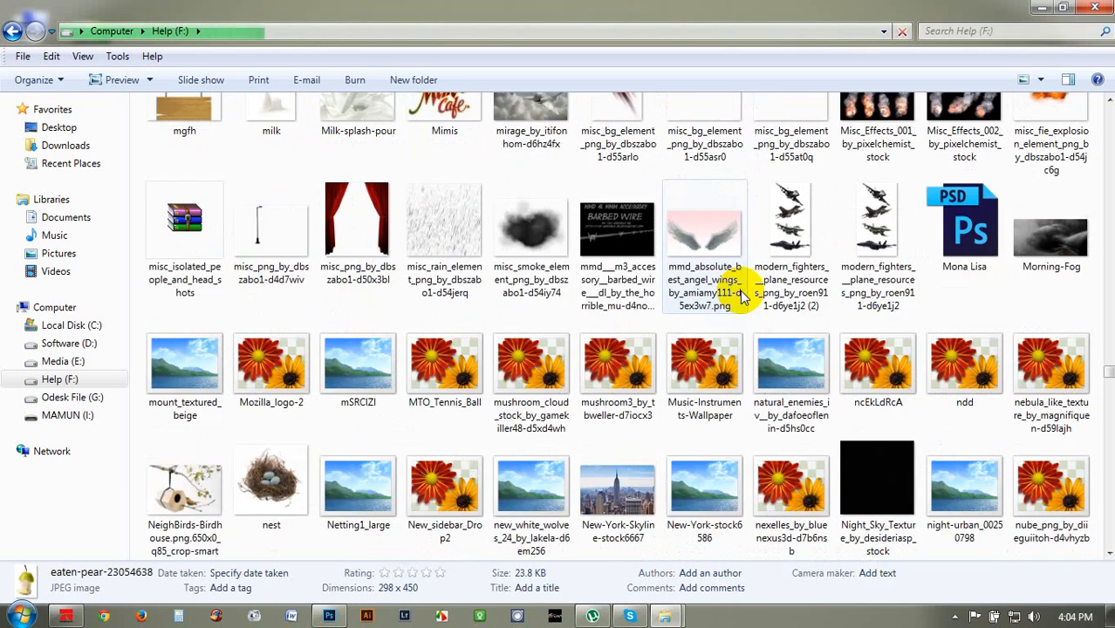
pyautogui.scroll(-3, 740, 297)
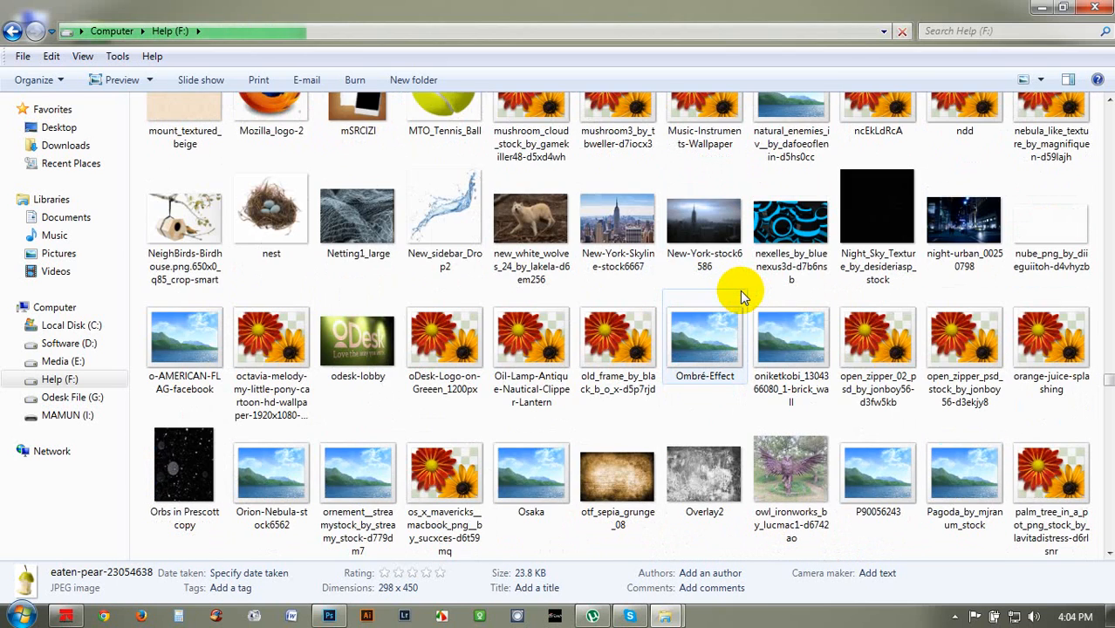
pyautogui.scroll(2, 740, 296)
pyautogui.scroll(-5, 740, 297)
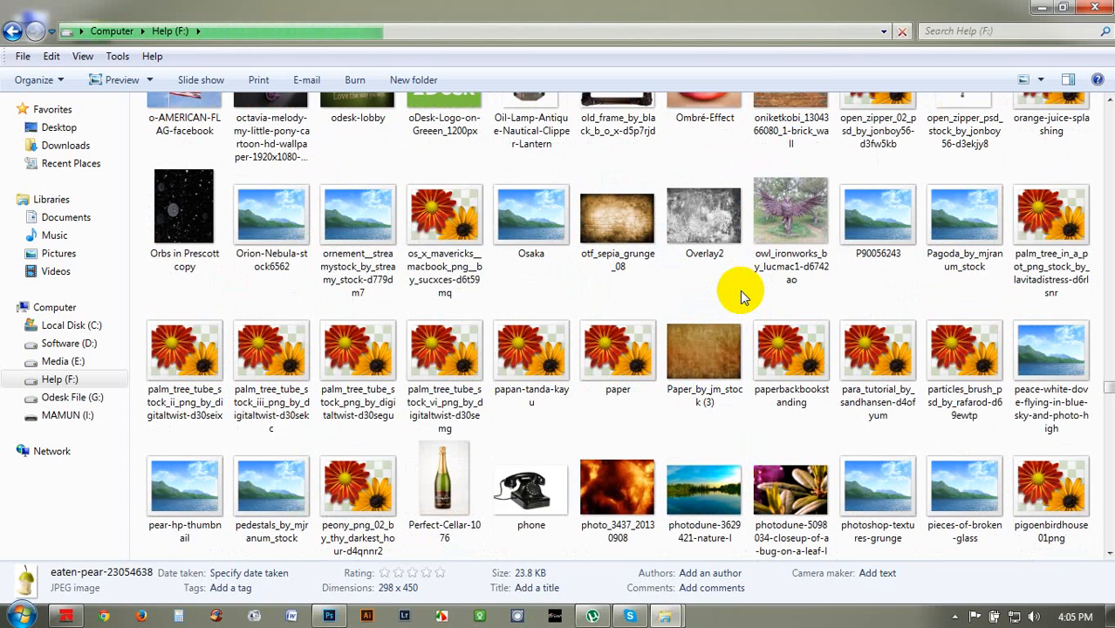
# Step: Open the bitten-pear image pear-hp-thumbnail in Photoshop as a separate document and return to Windows Explorer
pyautogui.scroll(-3, 740, 297)
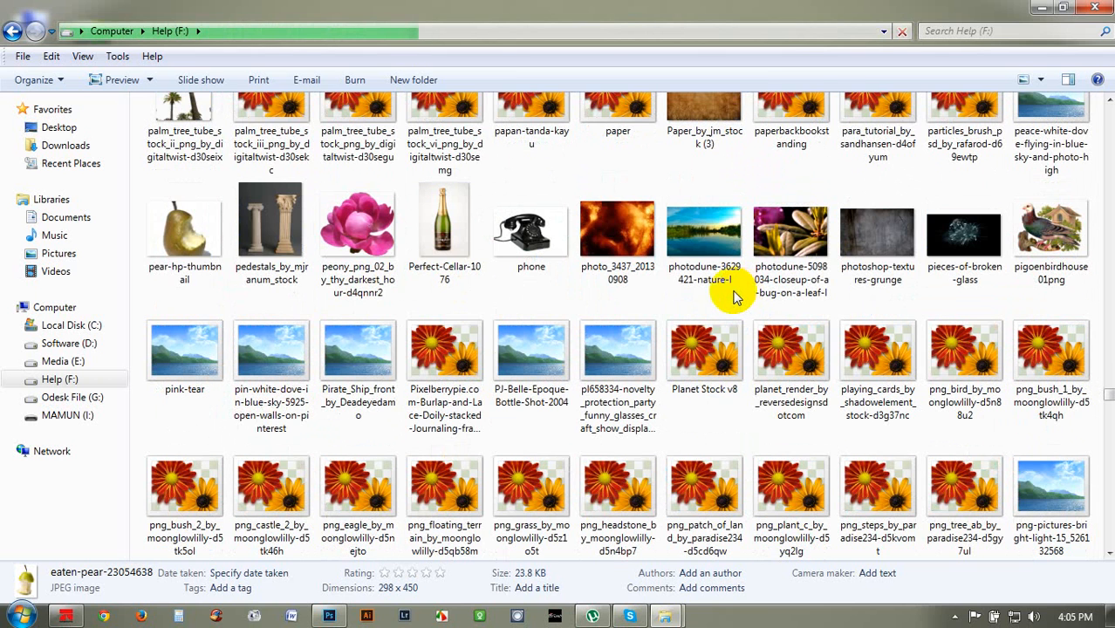
pyautogui.moveTo(184, 231); pyautogui.dragTo(663, 58)
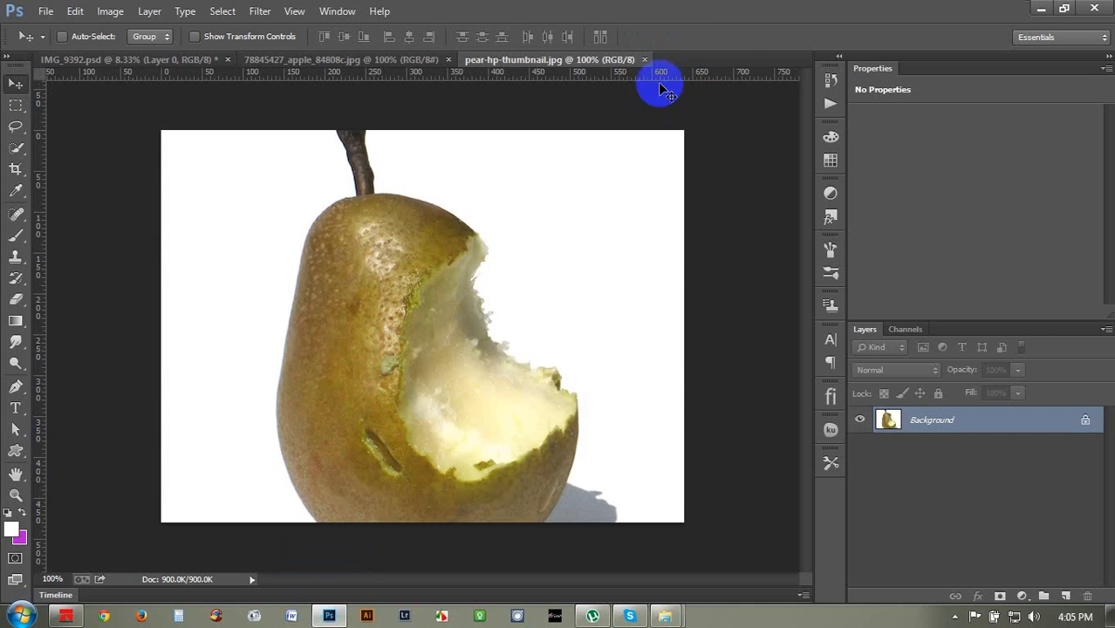
pyautogui.click(1040, 9)
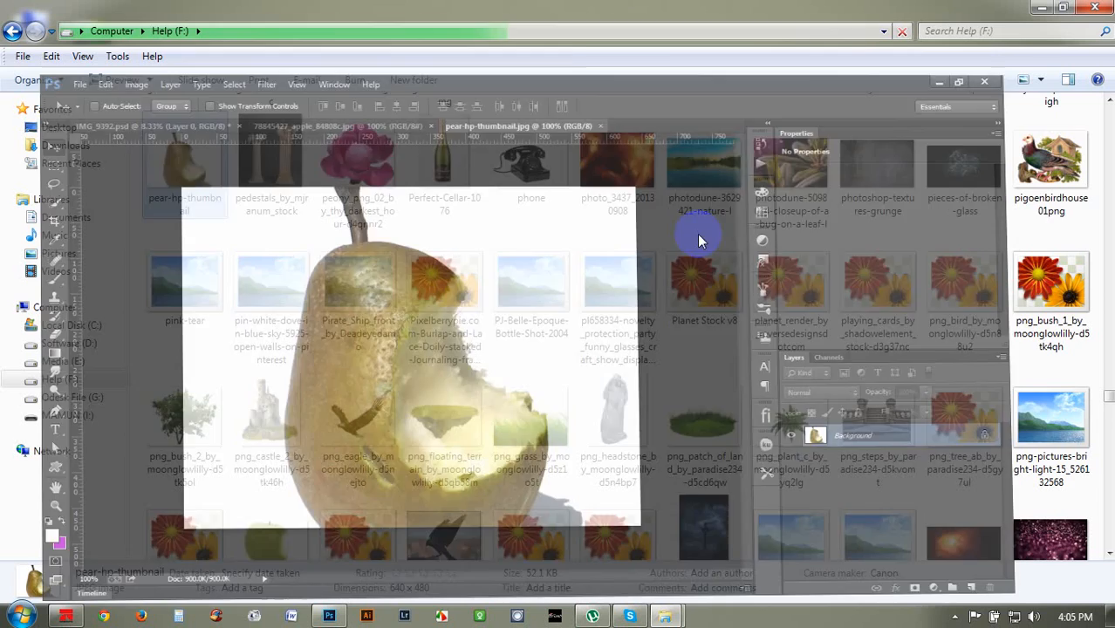
# Step: Preview the bitten green apple image Pomme_verte_croq_4b37a8bf13a58 from the Help (F:) drive and close the viewer
pyautogui.scroll(-5, 371, 208)
pyautogui.doubleClick(260, 124)
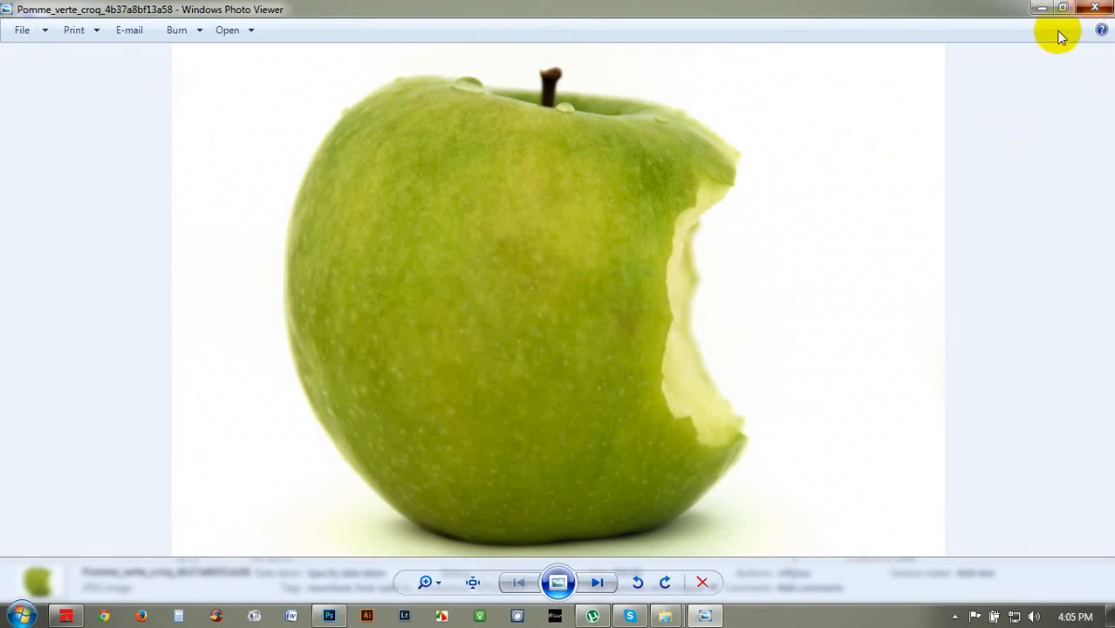
pyautogui.click(1095, 8)
# Step: Find the bitten-pear image sourceimage among the files starting with S, open it in Photoshop and close the pear-hp-thumbnail document
pyautogui.scroll(-5, 759, 220)
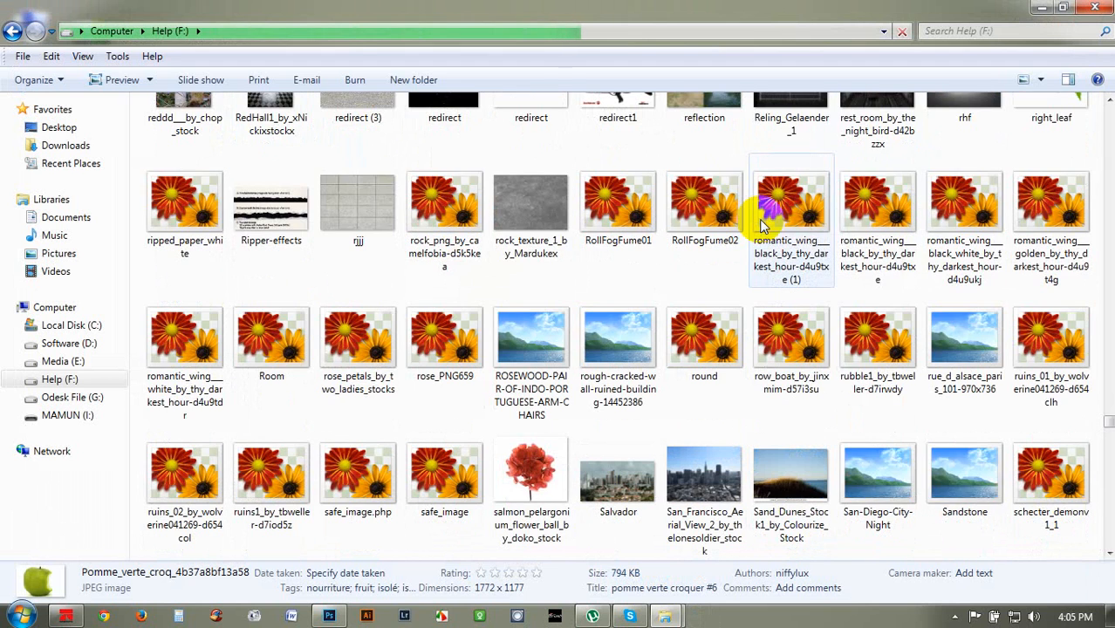
pyautogui.scroll(-3, 759, 225)
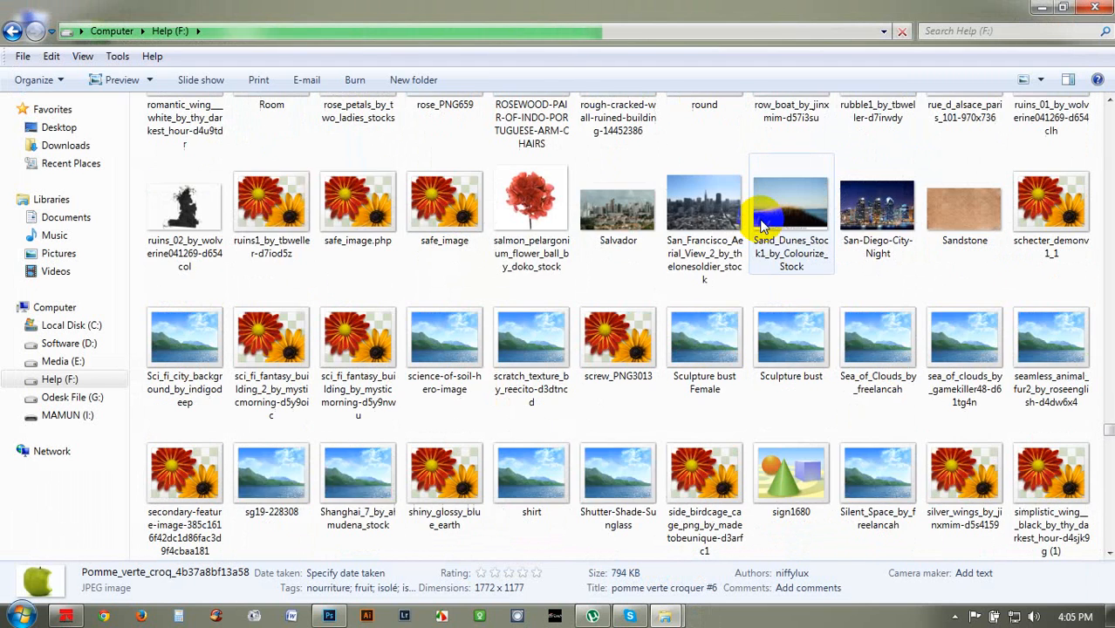
pyautogui.scroll(-3, 762, 225)
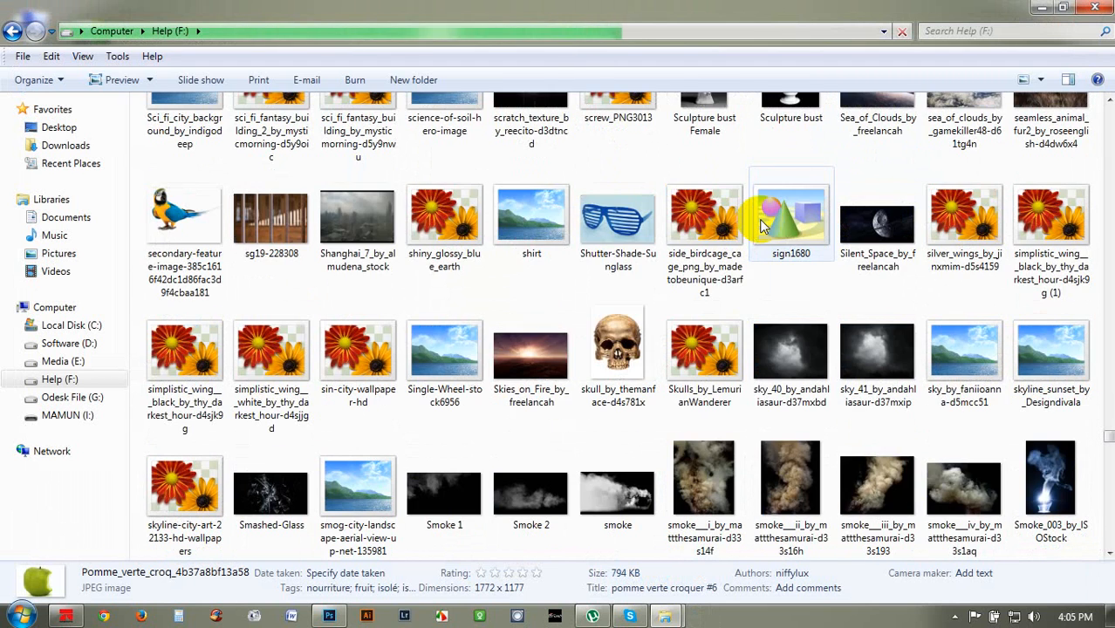
pyautogui.scroll(-3, 762, 225)
pyautogui.scroll(-3, 761, 225)
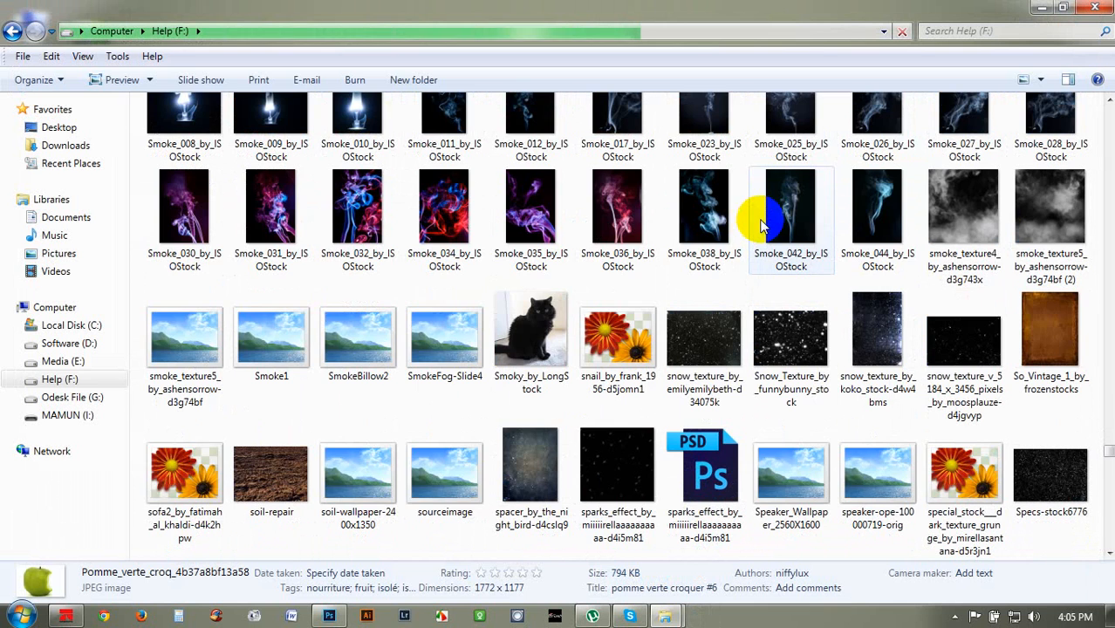
pyautogui.moveTo(443, 471); pyautogui.dragTo(742, 58)
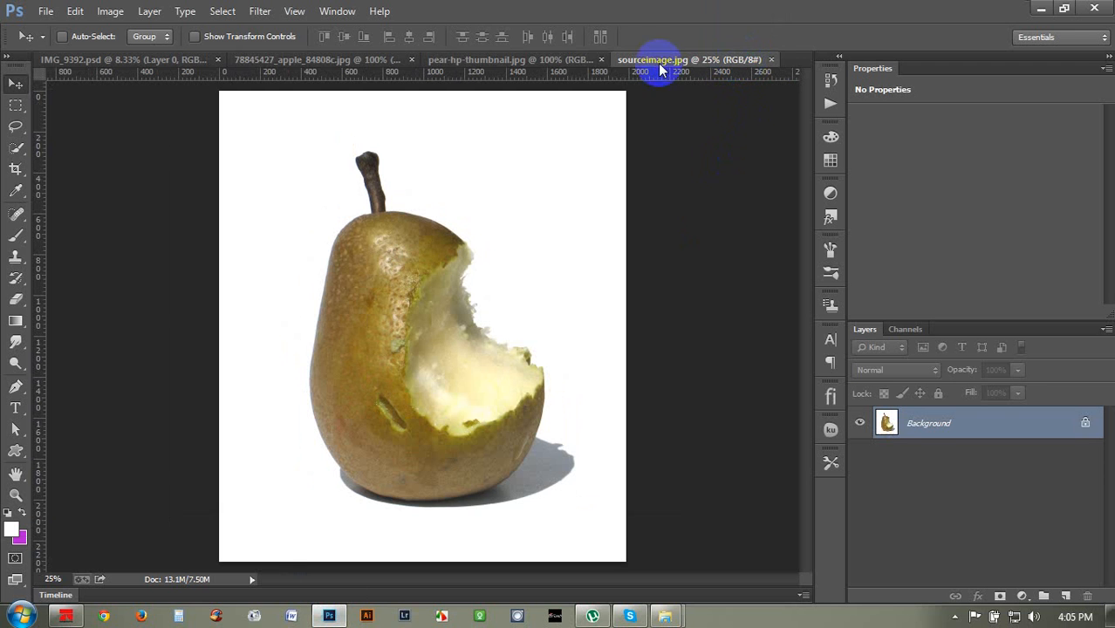
pyautogui.click(601, 59)
# Step: Select the pale bitten flesh of the pear in sourceimage.jpg with the Quick Selection tool
pyautogui.hotkey('ctrl', '+')
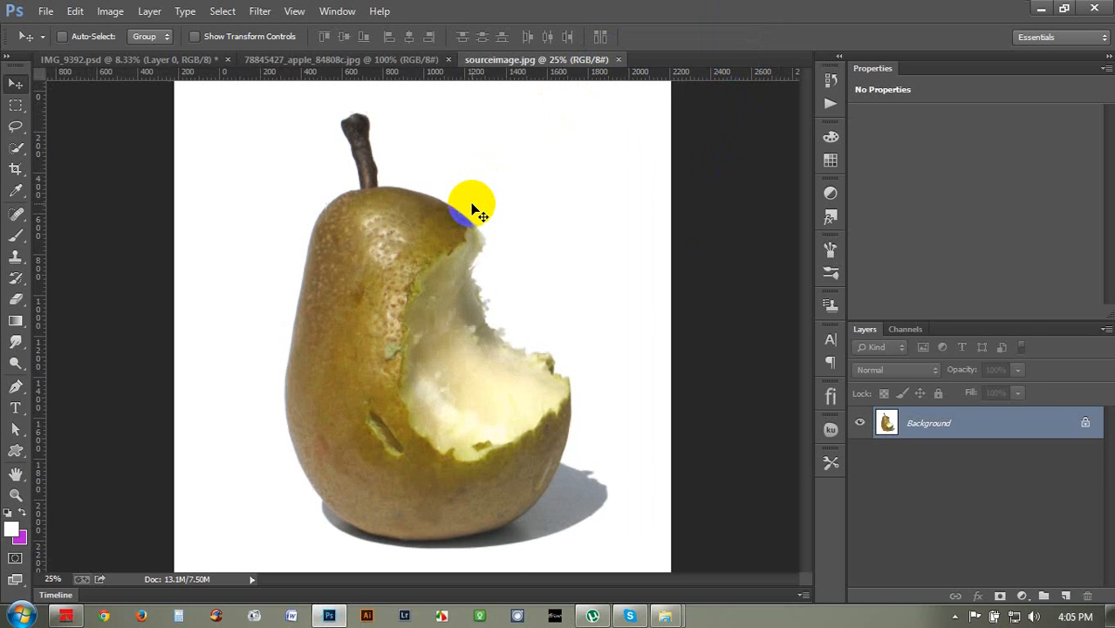
pyautogui.hotkey('ctrl', '+')
pyautogui.scroll(-3, 471, 206)
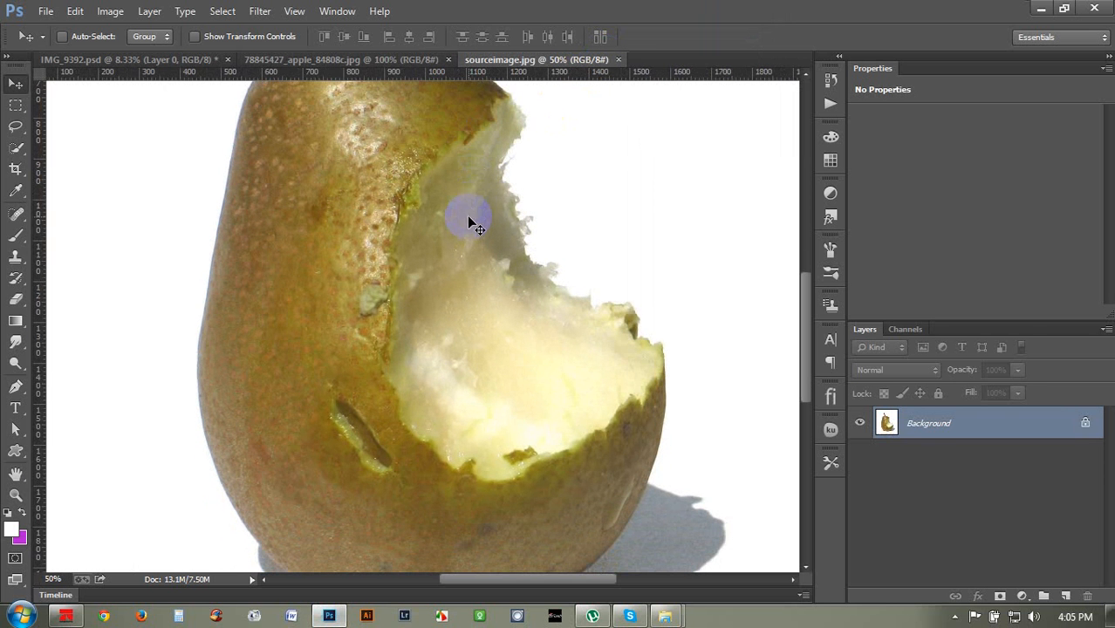
pyautogui.moveTo(22, 150); pyautogui.dragTo(53, 154)
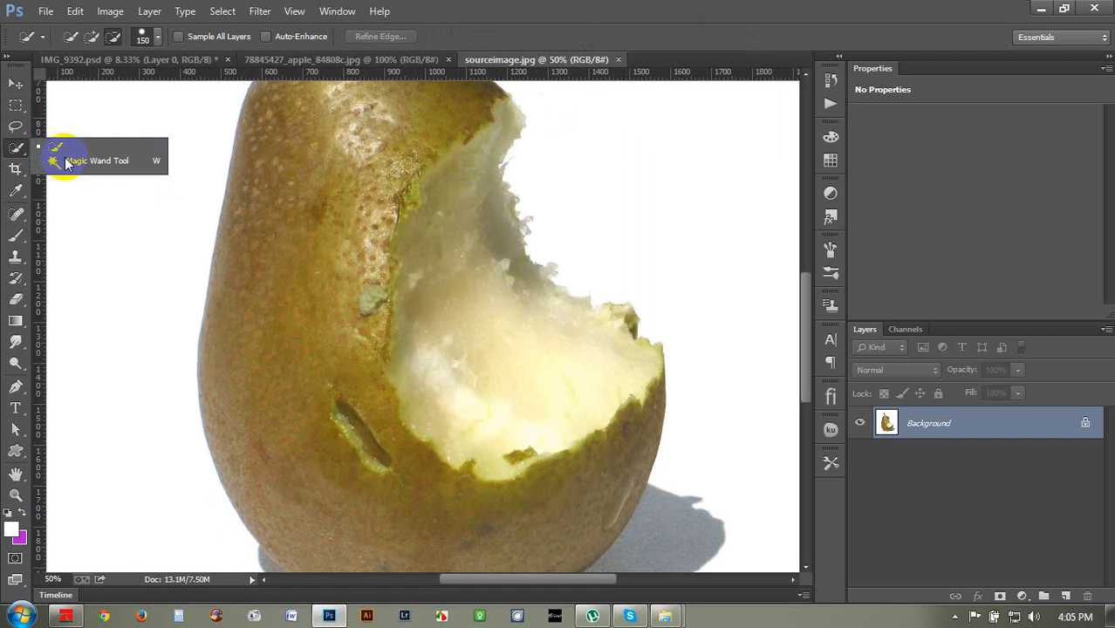
pyautogui.click(70, 147)
pyautogui.click(467, 395)
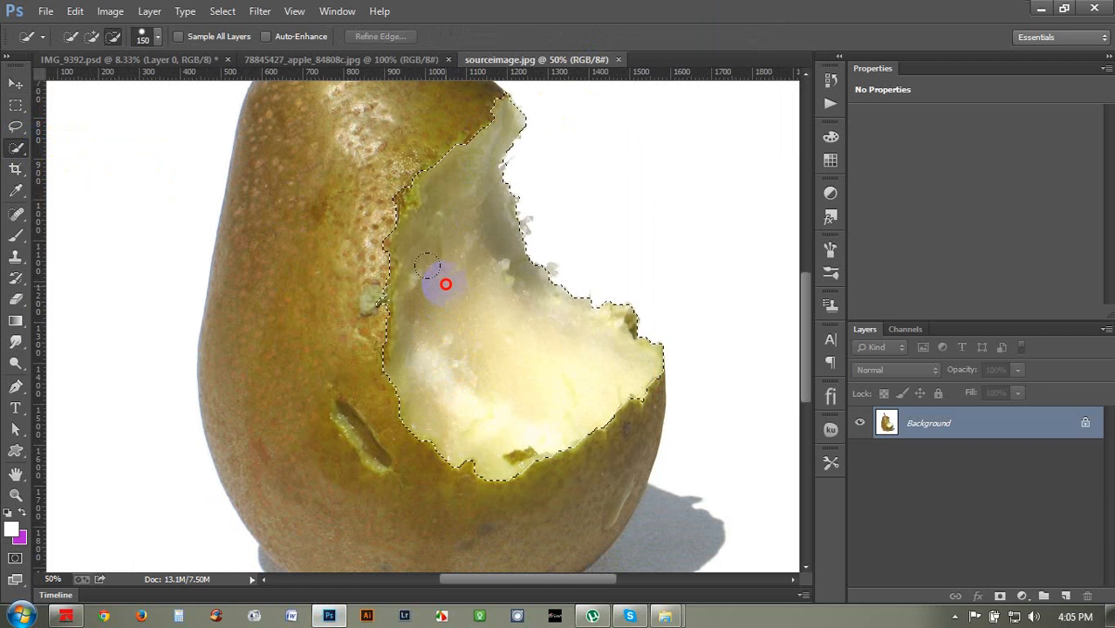
pyautogui.moveTo(488, 375); pyautogui.dragTo(546, 340)
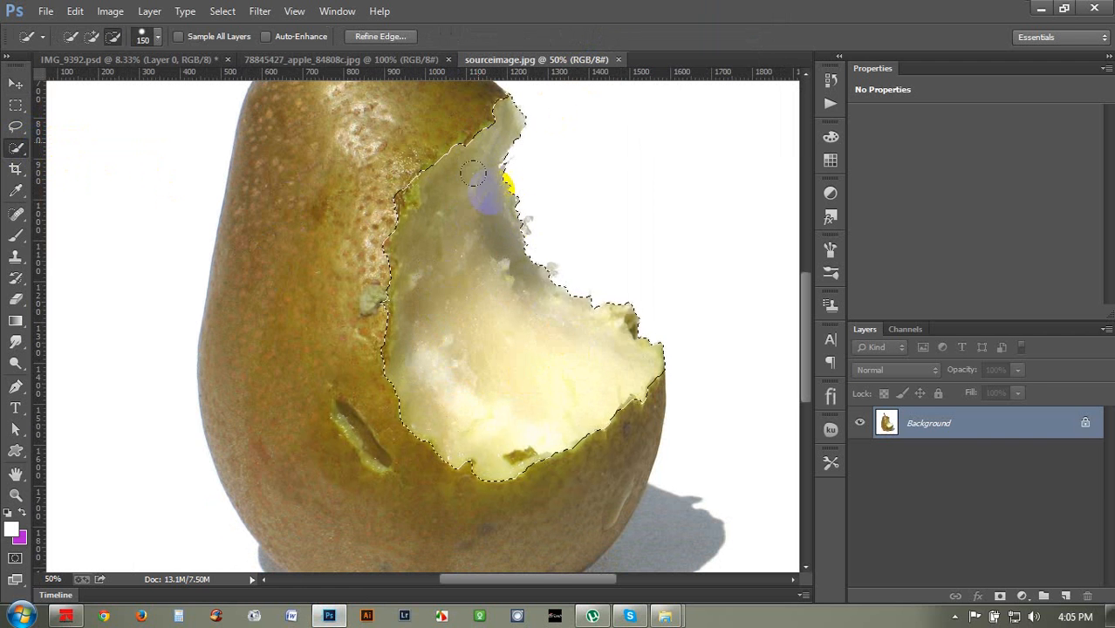
# Step: Reduce the Quick Selection brush size to 70 and refine the selection along the inner edge of the bite
pyautogui.scroll(1, 478, 254)
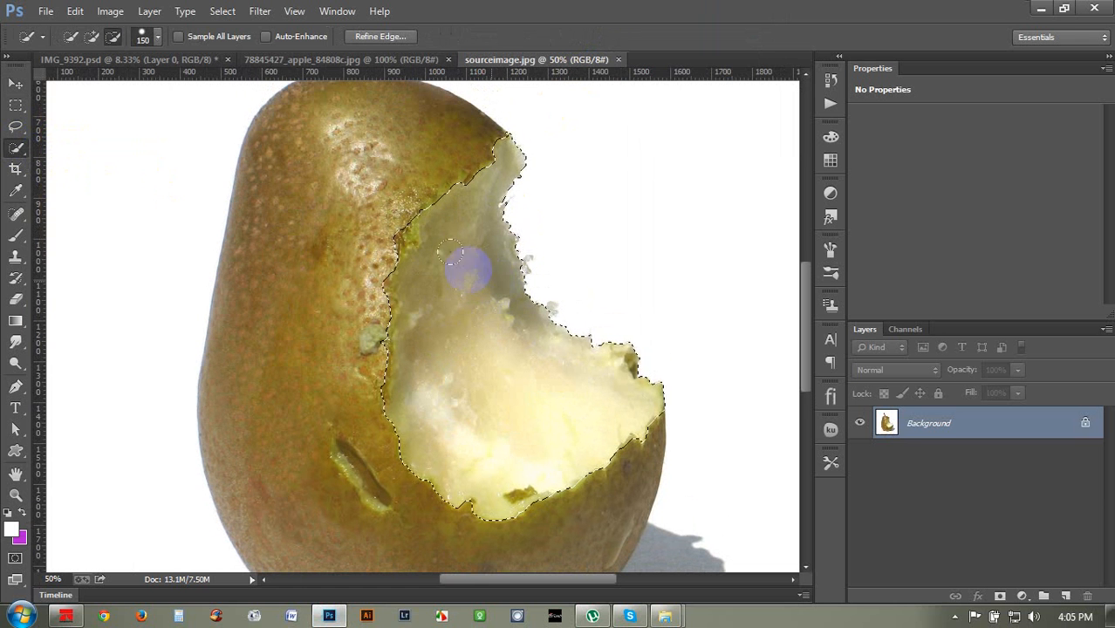
pyautogui.press('[')
pyautogui.press('[')
pyautogui.press('[')
pyautogui.press('[')
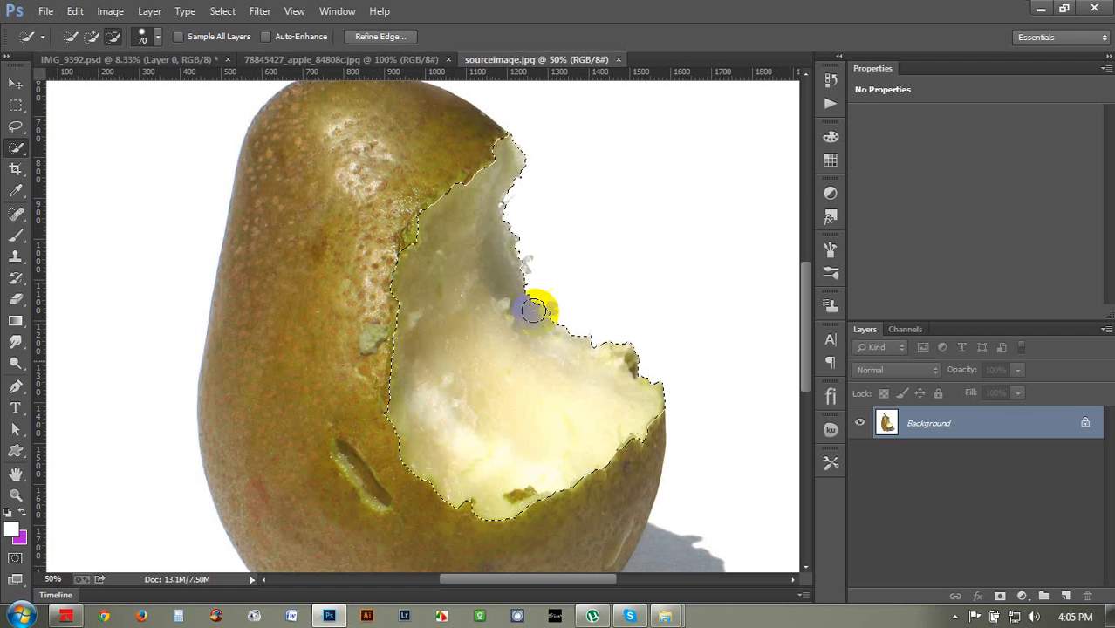
# Step: Move the selected pear flesh into IMG_9392.psd as a new layer and place it over the lower part of the man's shirt
pyautogui.click(16, 82)
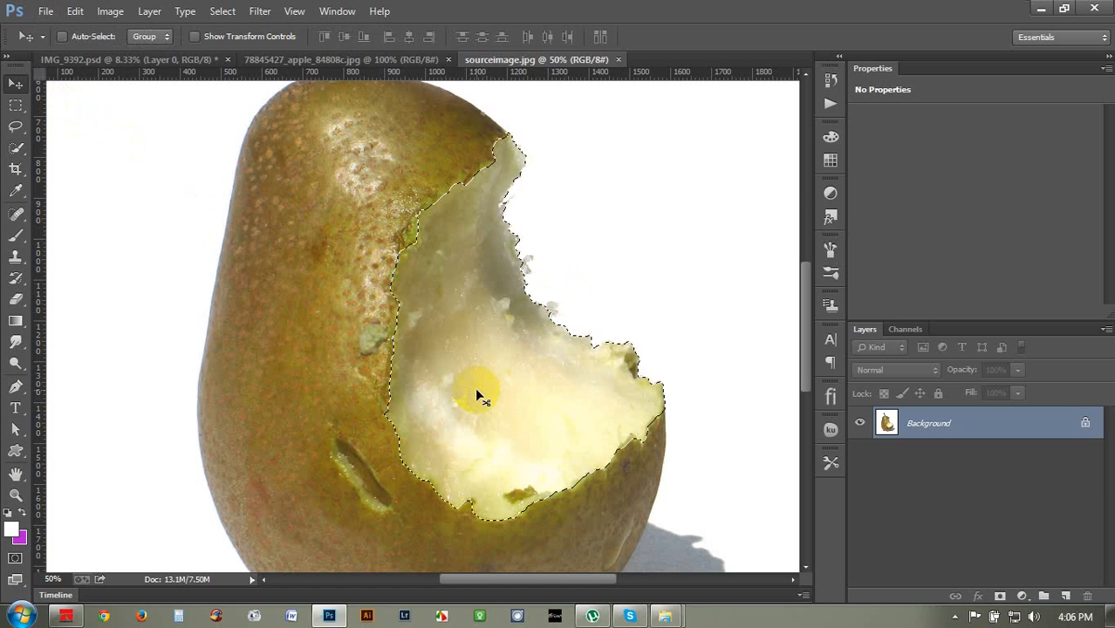
pyautogui.moveTo(381, 146); pyautogui.dragTo(469, 285)
pyautogui.hotkey('ctrl', '+')
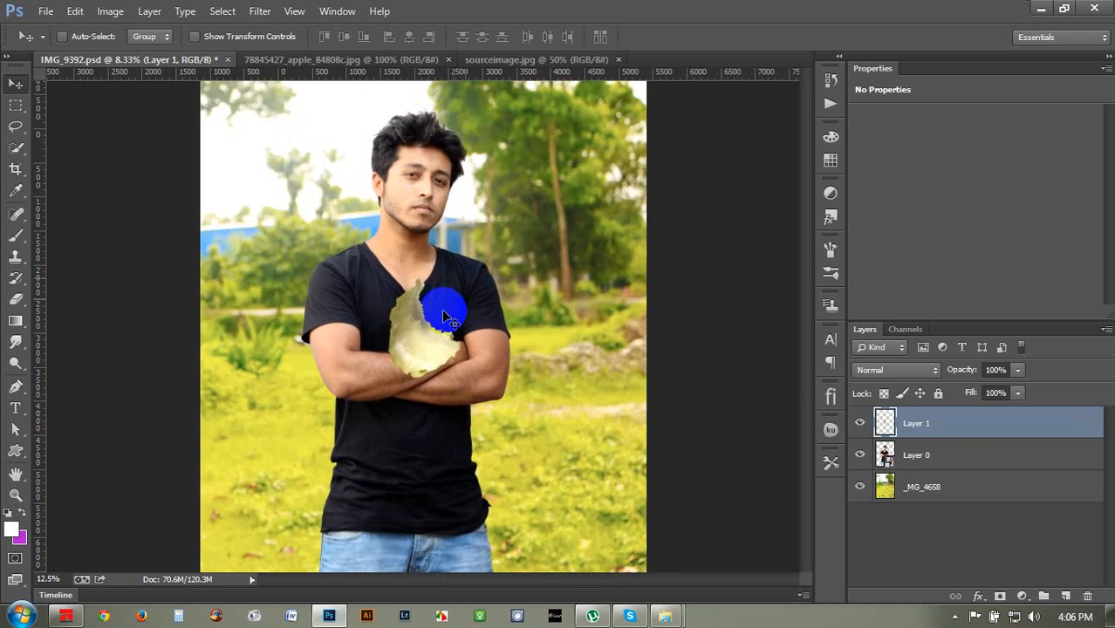
pyautogui.hotkey('ctrl', '+')
pyautogui.scroll(-2, 443, 311)
pyautogui.moveTo(428, 282); pyautogui.dragTo(384, 452)
# Step: Flip the pear flesh on Layer 1 horizontally and move it to the man's right edge of the shirt below the elbow
pyautogui.rightClick(884, 422)
pyautogui.click(592, 269)
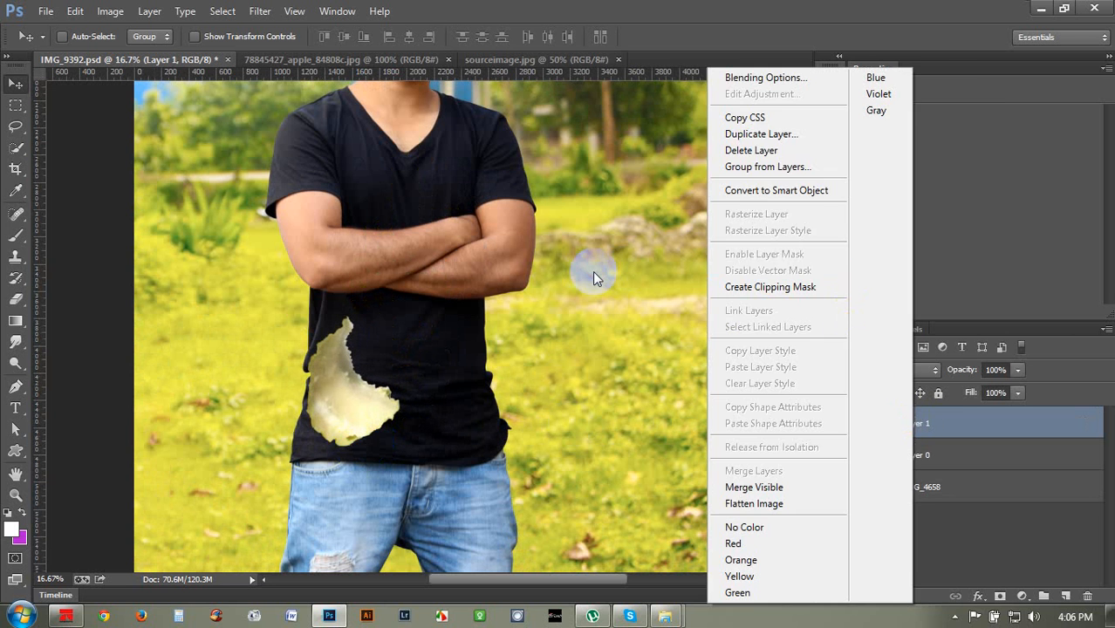
pyautogui.click(393, 387)
pyautogui.hotkey('ctrl', 't')
pyautogui.rightClick(367, 380)
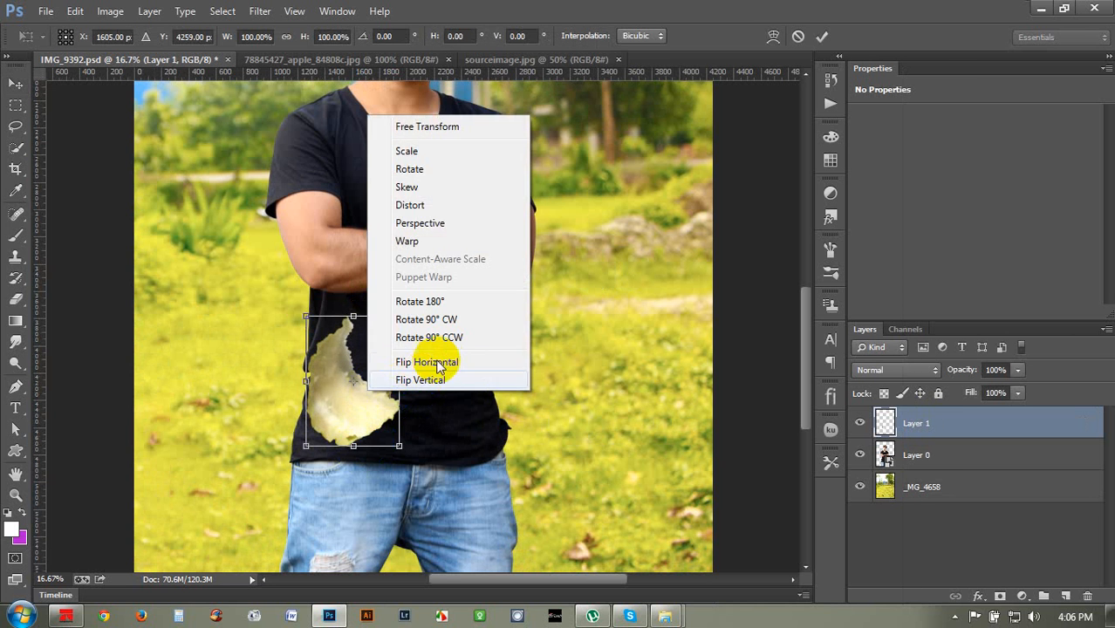
pyautogui.click(437, 359)
pyautogui.moveTo(378, 379); pyautogui.dragTo(336, 390)
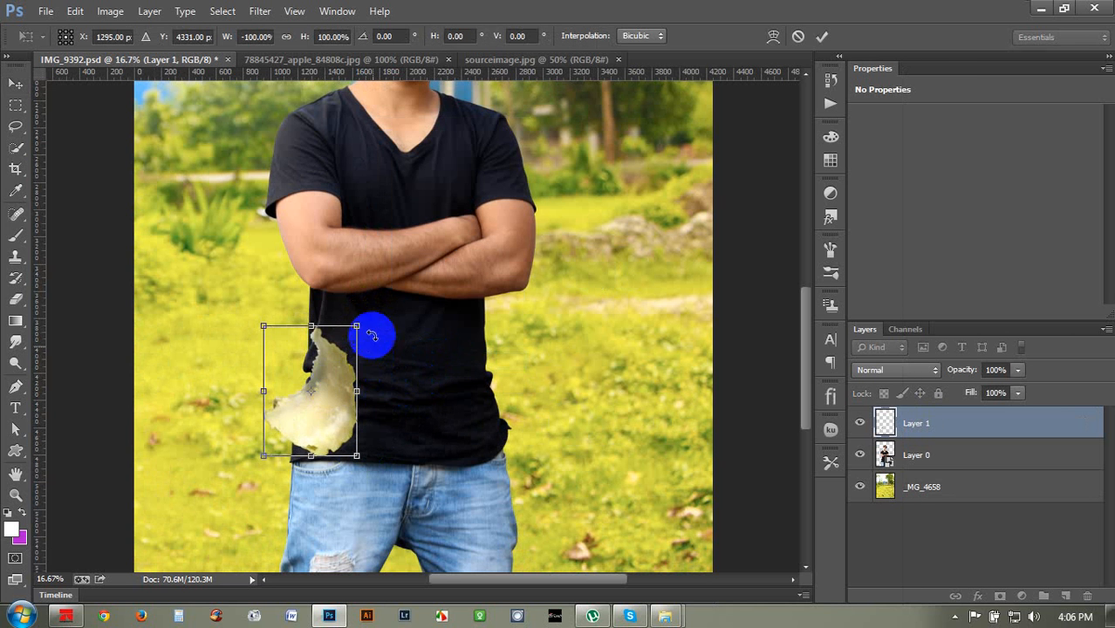
# Step: Scale the pear flesh to about 117% and rotate it to about -25° along the side of the waist
pyautogui.moveTo(358, 325)
pyautogui.mouseDown()
pyautogui.moveTo(388, 279)
pyautogui.moveTo(354, 340)
pyautogui.moveTo(351, 325)
pyautogui.mouseUp()
pyautogui.moveTo(411, 378); pyautogui.dragTo(414, 354)
pyautogui.moveTo(343, 372); pyautogui.dragTo(356, 368)
pyautogui.moveTo(485, 424); pyautogui.dragTo(463, 382)
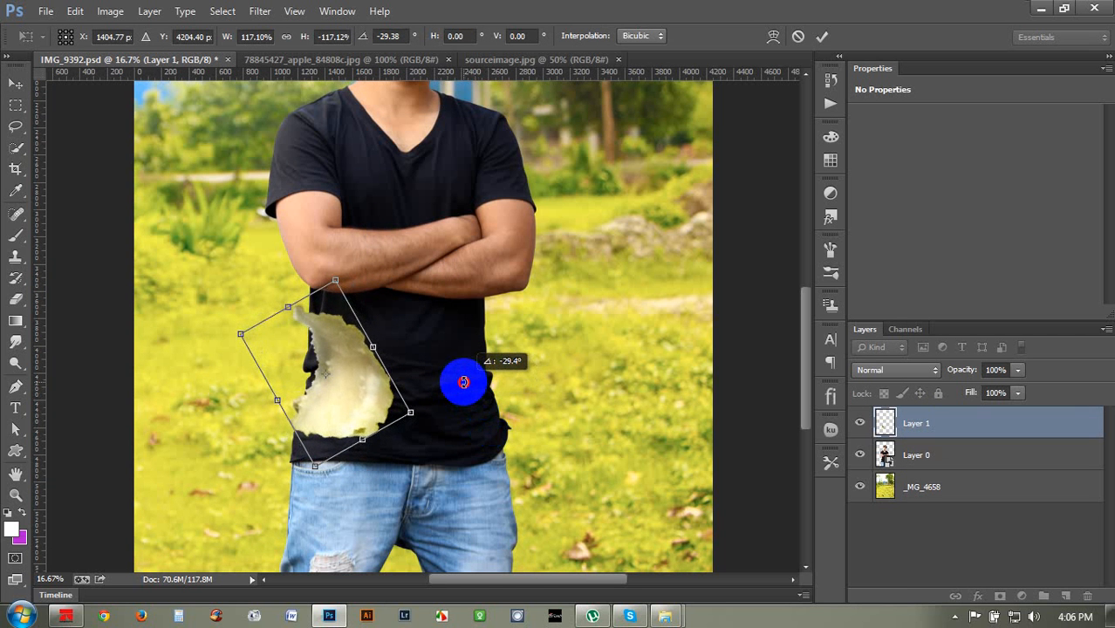
pyautogui.moveTo(431, 349); pyautogui.dragTo(383, 381)
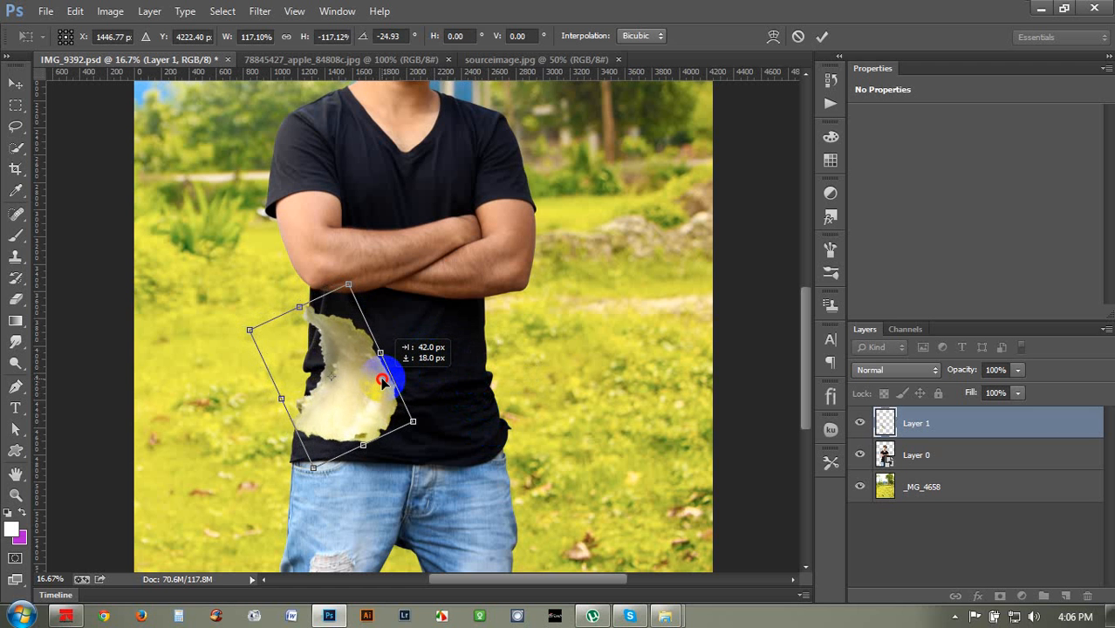
pyautogui.keyDown('alt'); pyautogui.scroll(1, 383, 381); pyautogui.keyUp('alt')
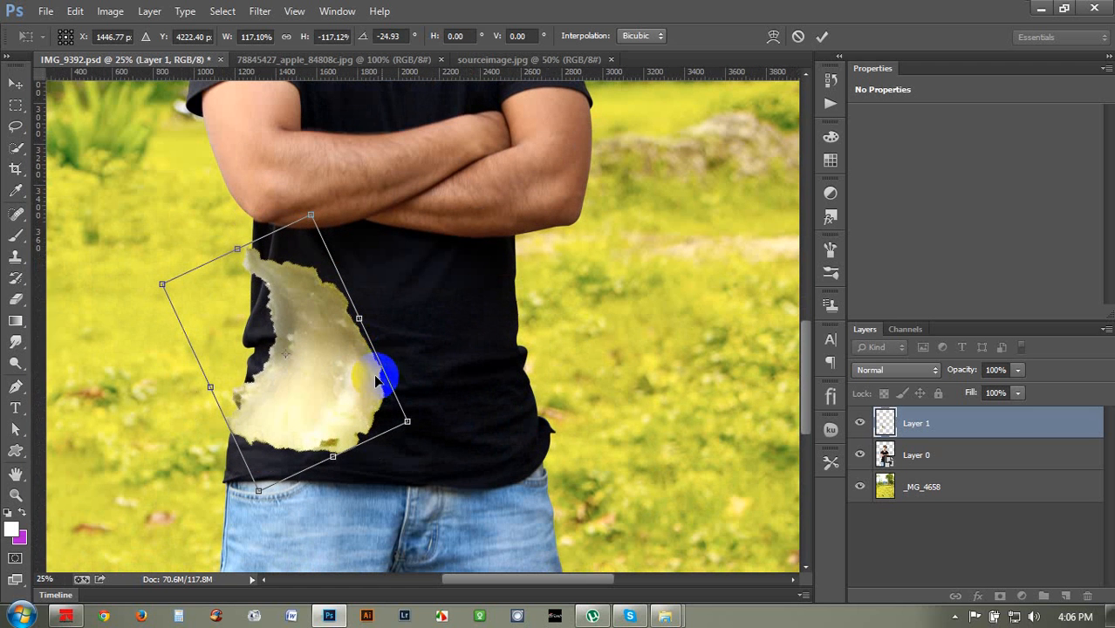
pyautogui.moveTo(336, 370); pyautogui.dragTo(330, 370)
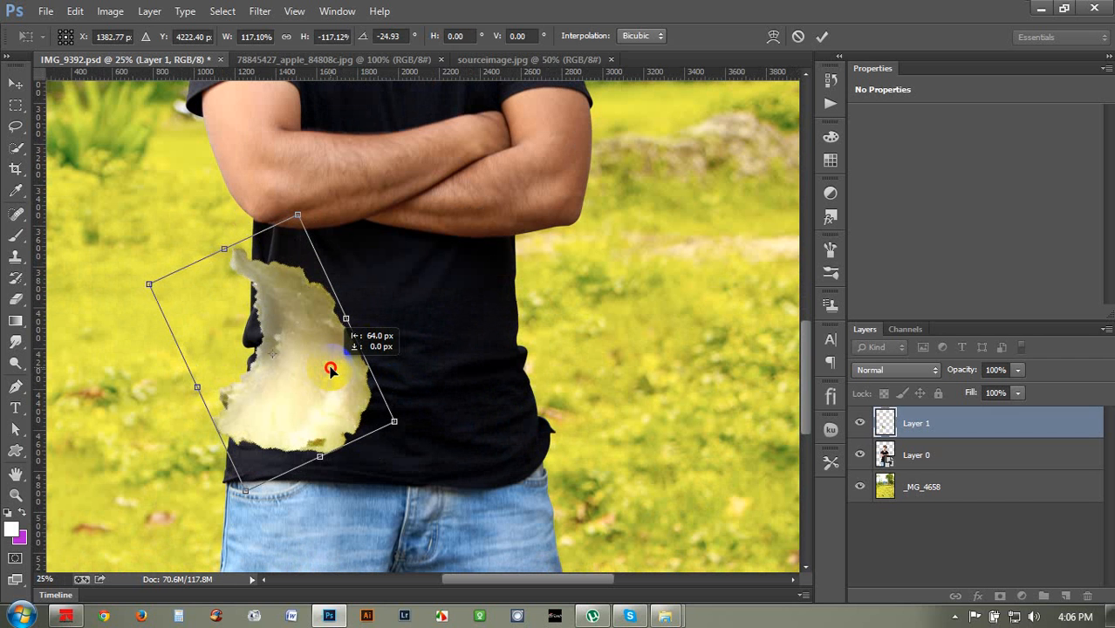
# Step: Fine-tune the flesh's rotation to about -24°, align its tip with the shirt's side edge and apply the transform
pyautogui.moveTo(390, 263); pyautogui.dragTo(397, 274)
pyautogui.moveTo(311, 304)
pyautogui.mouseDown()
pyautogui.moveTo(326, 311)
pyautogui.moveTo(331, 294)
pyautogui.mouseUp()
pyautogui.moveTo(386, 265); pyautogui.dragTo(375, 278)
pyautogui.press('Left')
pyautogui.press('Left')
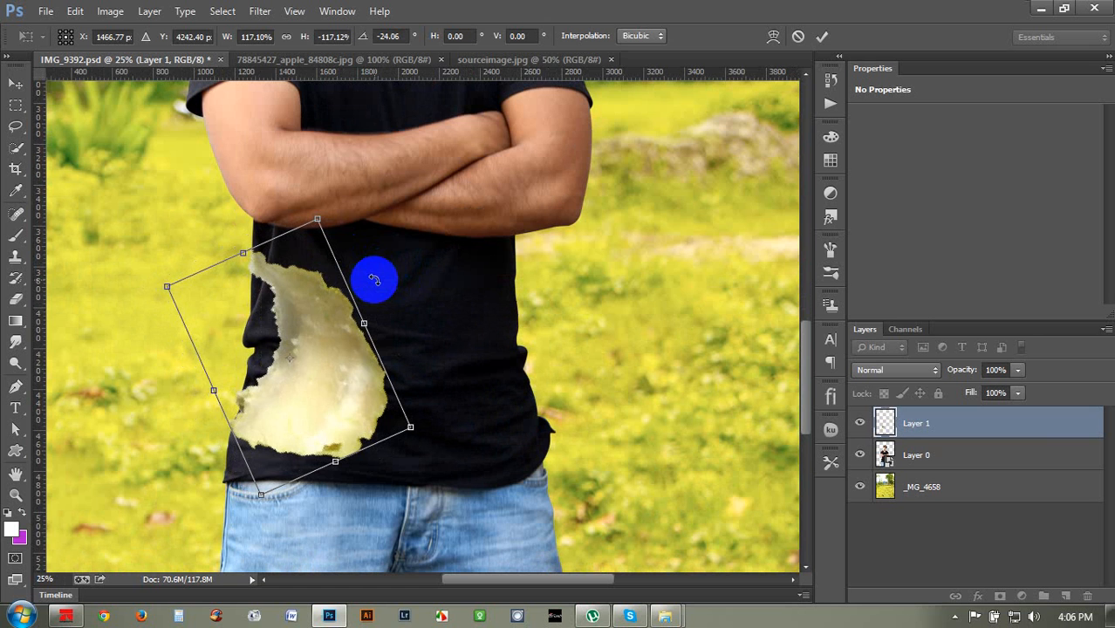
pyautogui.hotkey('ctrl', '+')
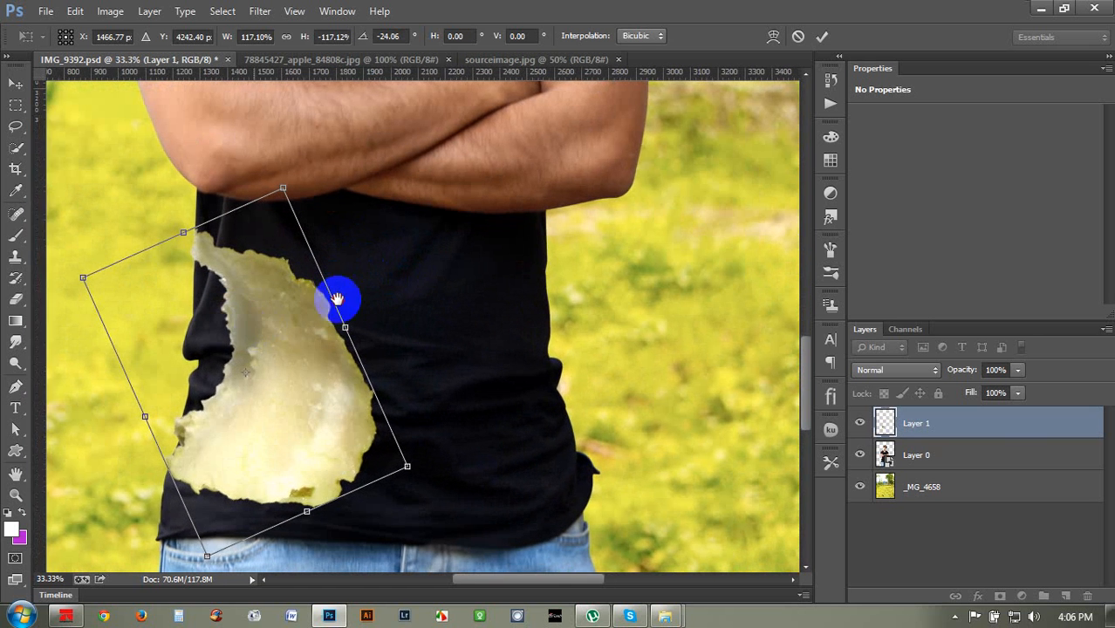
pyautogui.moveTo(340, 299); pyautogui.dragTo(407, 254)
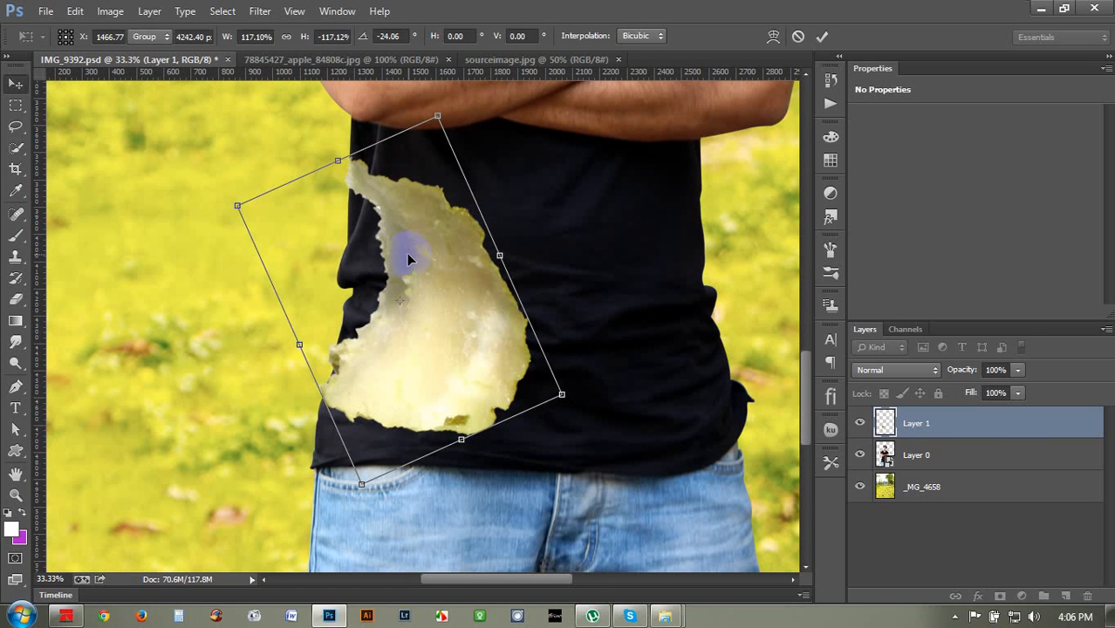
pyautogui.press('Return')
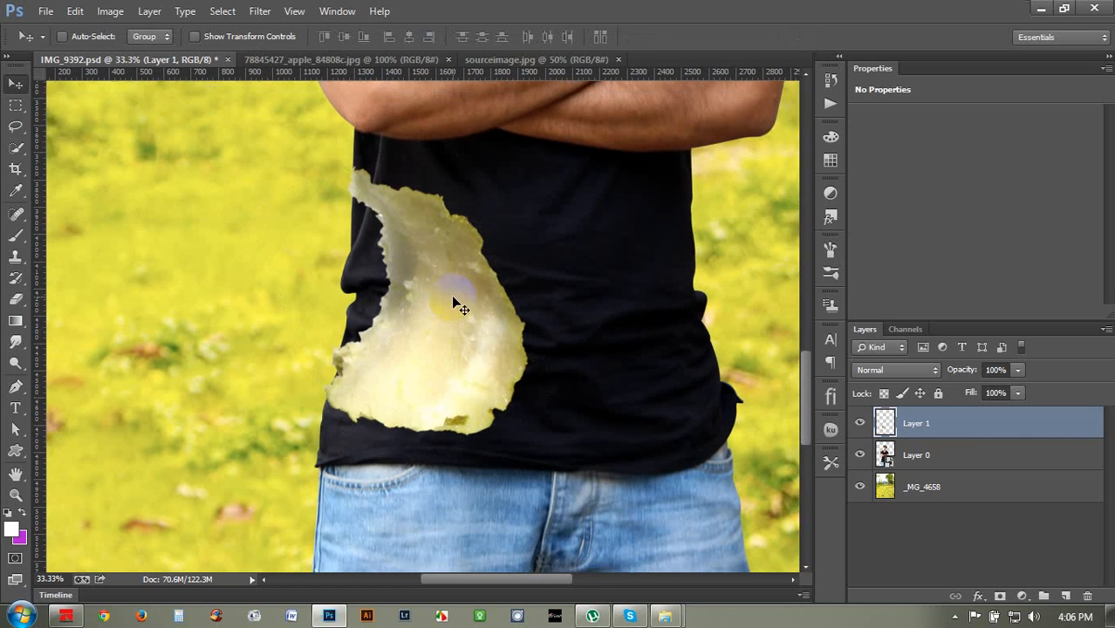
# Step: Add a layer mask to the man's layer, Layer 0
pyautogui.moveTo(451, 294); pyautogui.dragTo(939, 461)
pyautogui.click(939, 460)
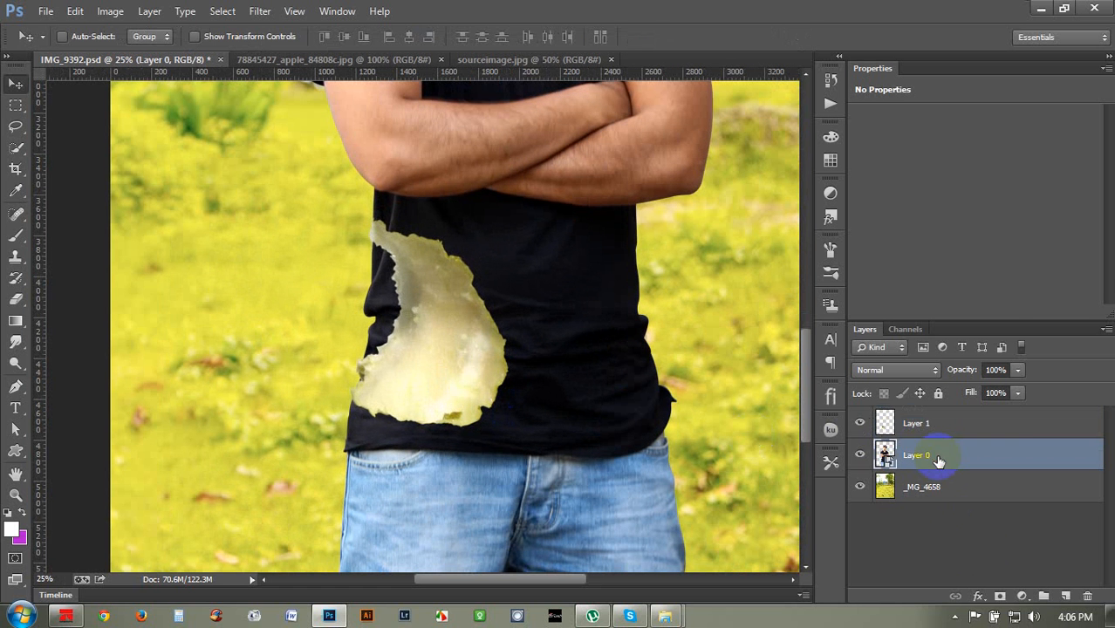
pyautogui.click(999, 598)
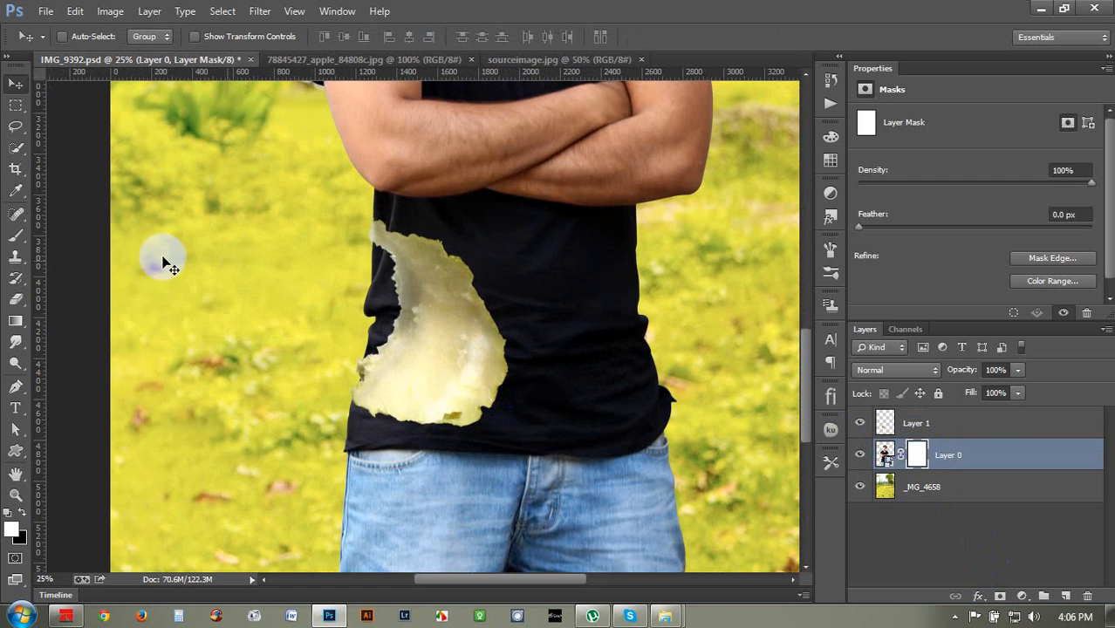
# Step: Paint black on Layer 0's mask with a hard round 500 px brush to hide the shirt outside the waist bite
pyautogui.click(16, 236)
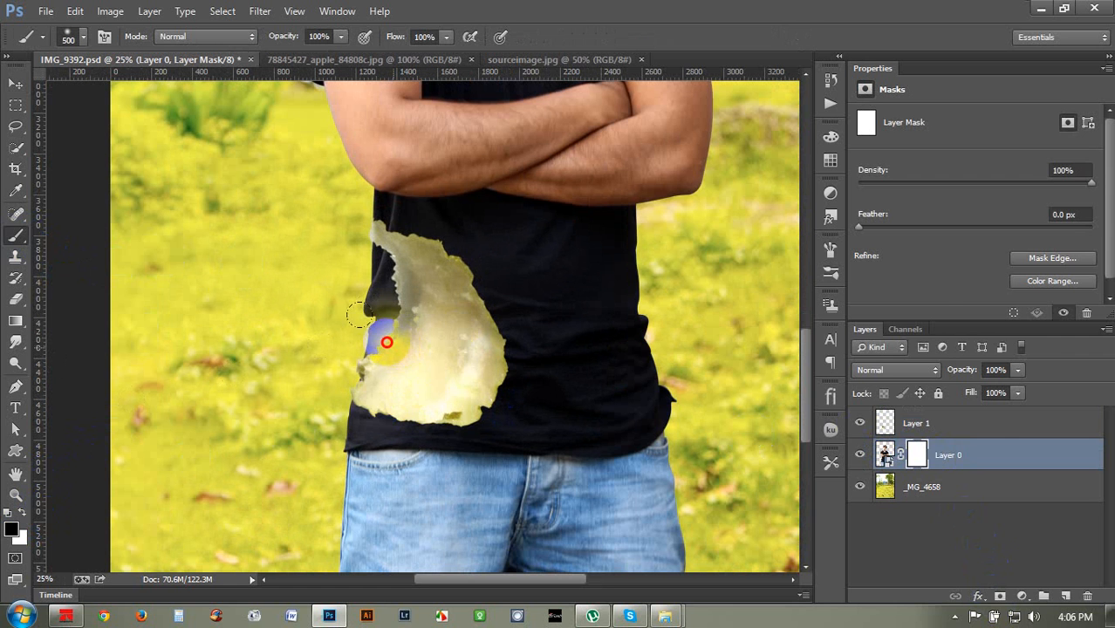
pyautogui.rightClick(488, 332)
pyautogui.click(646, 303)
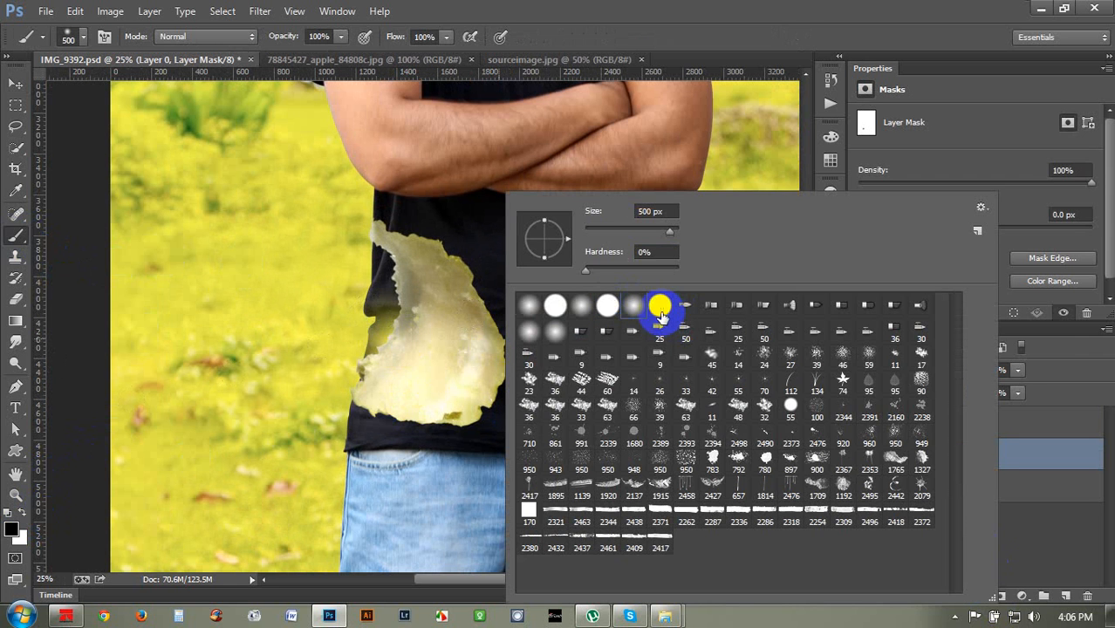
pyautogui.click(394, 350)
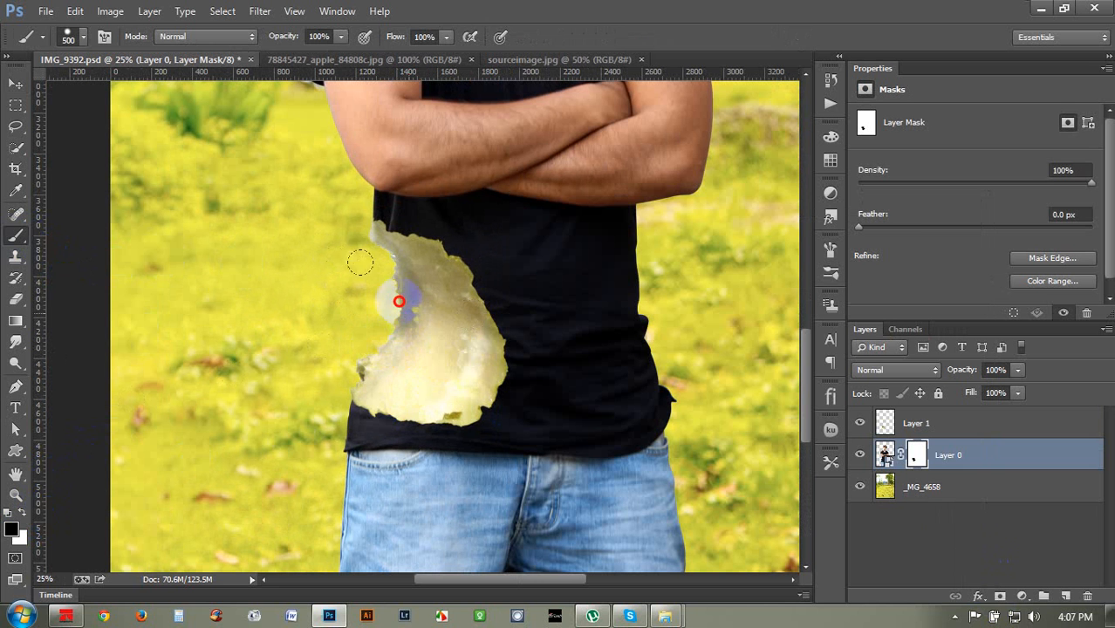
pyautogui.scroll(1, 316, 266)
pyautogui.scroll(-3, 578, 323)
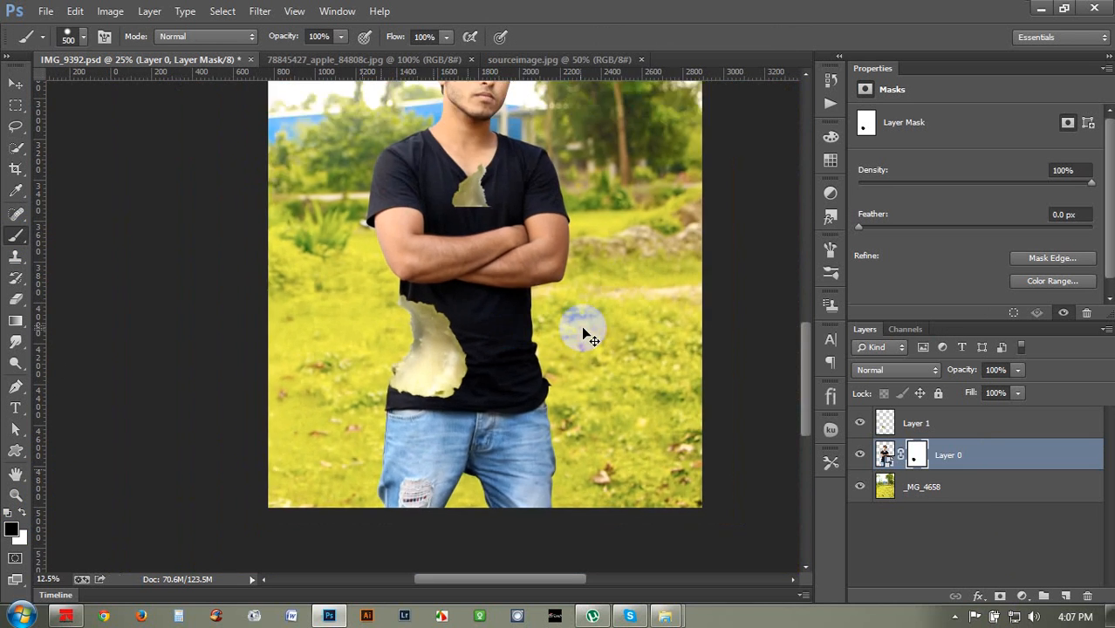
pyautogui.scroll(1, 580, 327)
pyautogui.scroll(-1, 579, 318)
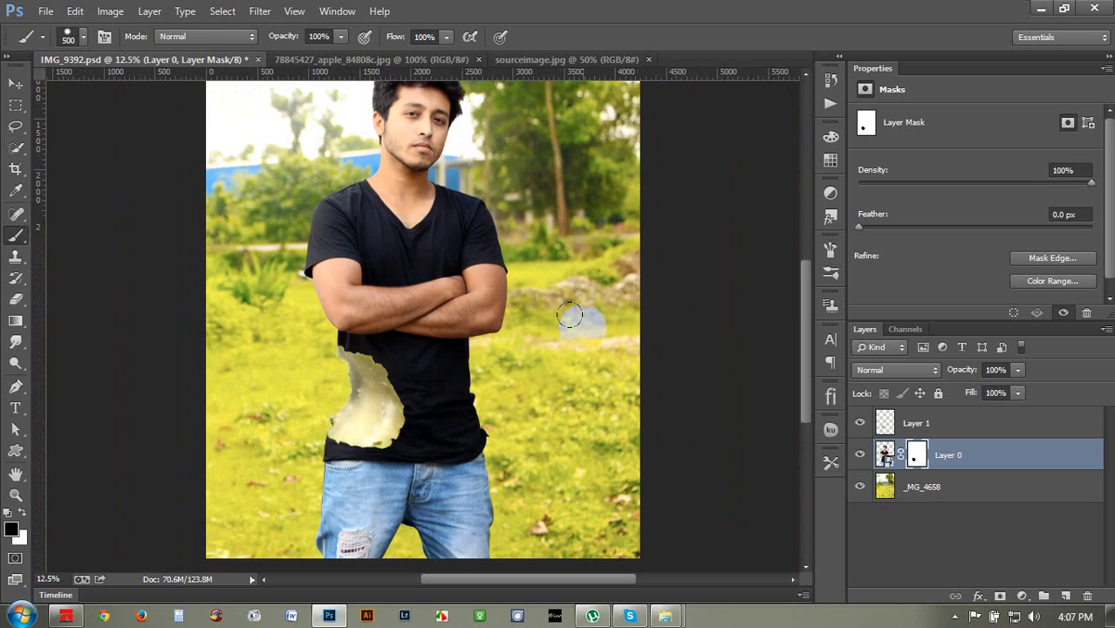
# Step: Duplicate the pear flesh on Layer 1 and place the copy over the chest near the man's left shoulder
pyautogui.click(15, 84)
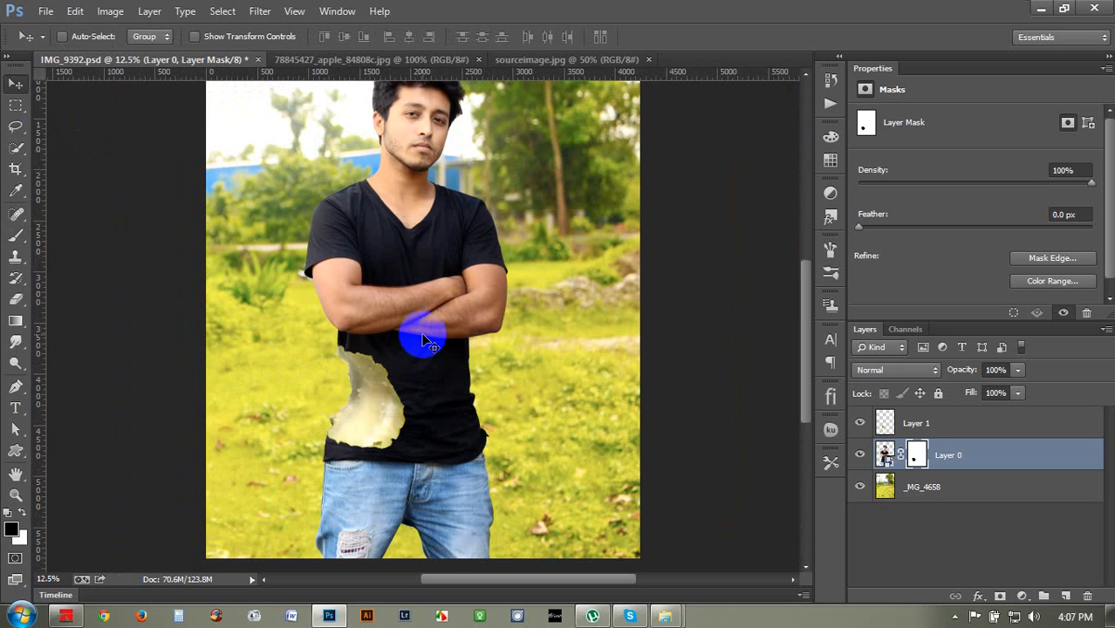
pyautogui.moveTo(423, 340)
pyautogui.mouseDown()
pyautogui.moveTo(448, 379)
pyautogui.moveTo(591, 432)
pyautogui.mouseUp()
pyautogui.click(875, 427)
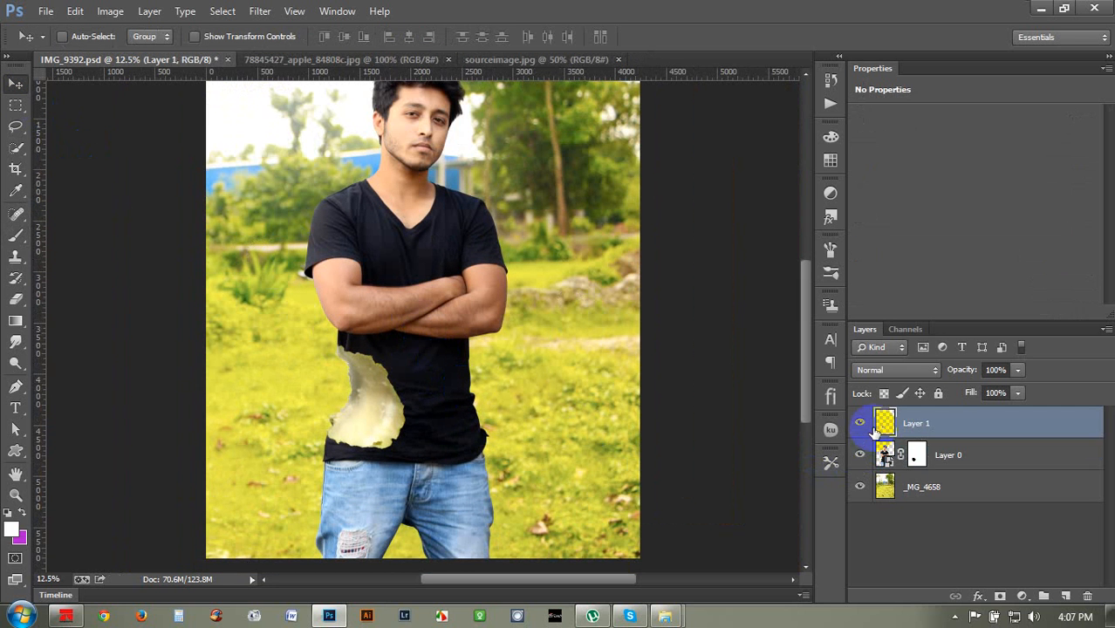
pyautogui.click(862, 424)
pyautogui.click(862, 424)
pyautogui.moveTo(450, 397); pyautogui.dragTo(501, 234)
pyautogui.hotkey('ctrl', '+')
pyautogui.hotkey('ctrl', '+')
pyautogui.scroll(3, 500, 273)
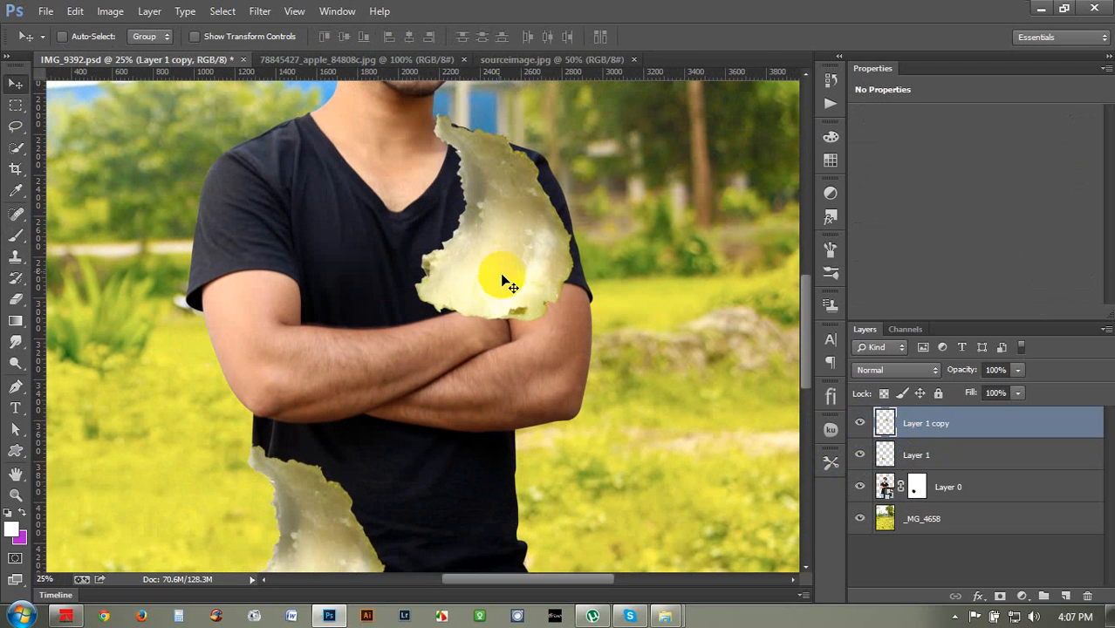
# Step: Flip the flesh copy both horizontally and vertically with Free Transform
pyautogui.hotkey('ctrl', 't')
pyautogui.rightClick(507, 272)
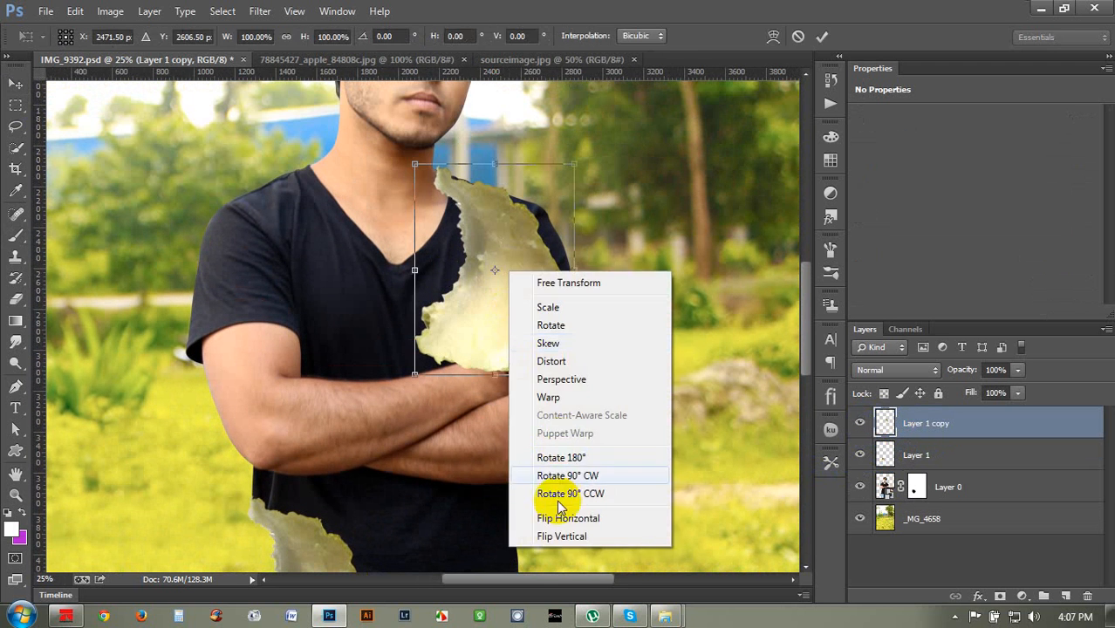
pyautogui.click(569, 514)
pyautogui.rightClick(553, 328)
pyautogui.click(611, 318)
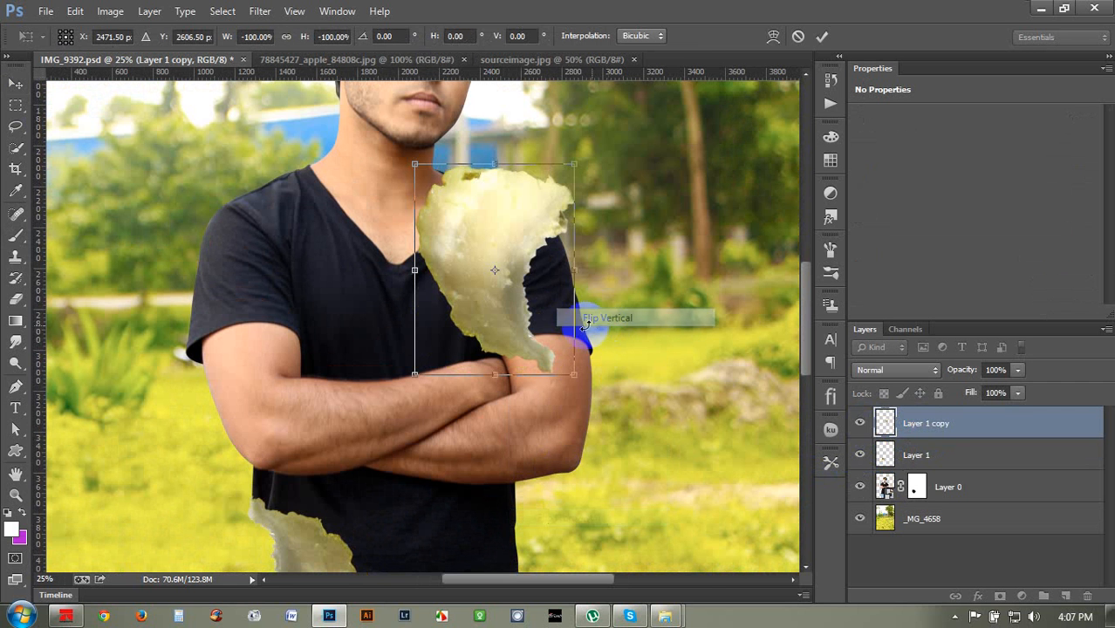
pyautogui.rightClick(552, 318)
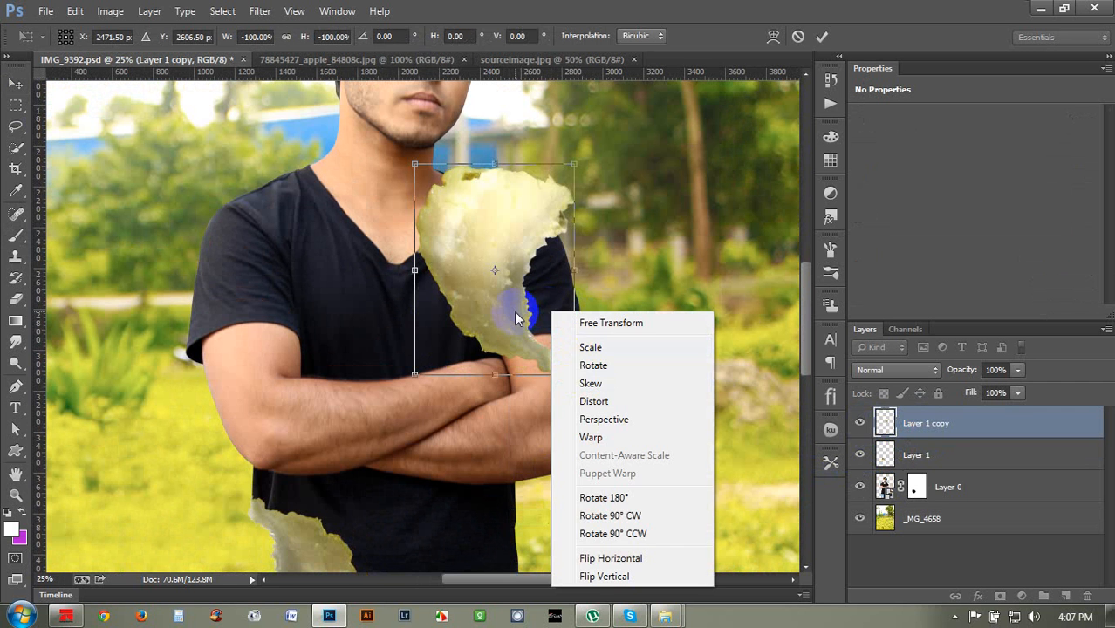
pyautogui.click(515, 318)
# Step: Shrink the flesh copy to about 51% and place it over the man's left sleeve
pyautogui.moveTo(524, 301); pyautogui.dragTo(605, 471)
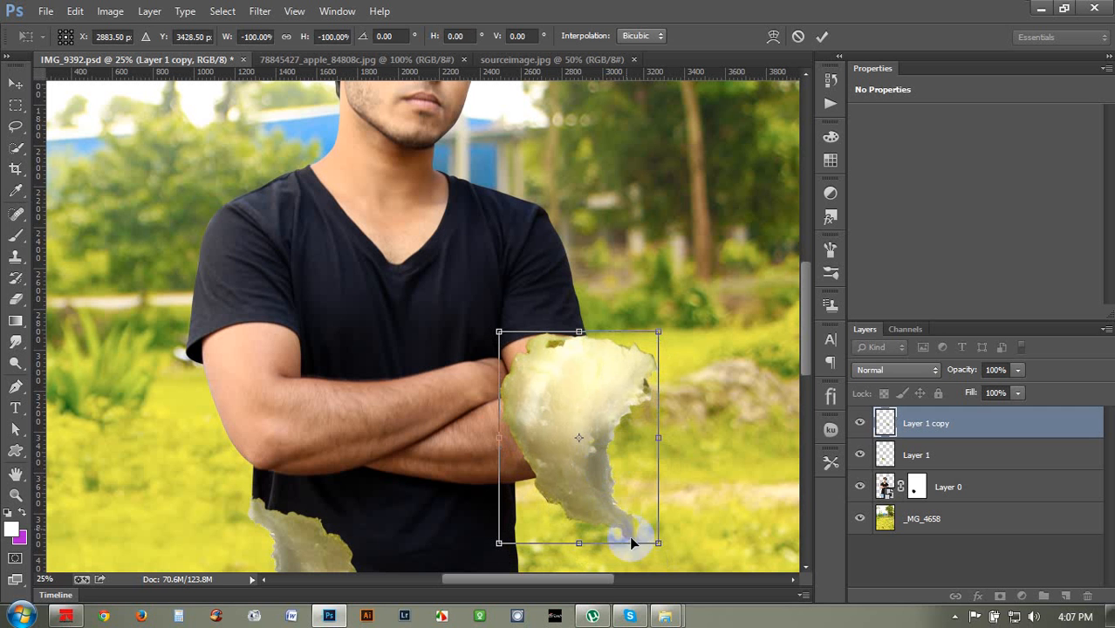
pyautogui.moveTo(657, 541); pyautogui.dragTo(625, 426)
pyautogui.moveTo(569, 388); pyautogui.dragTo(567, 305)
# Step: Flip the flesh copy vertically and rotate it to about -17° along the outer edge of the left sleeve
pyautogui.rightClick(568, 306)
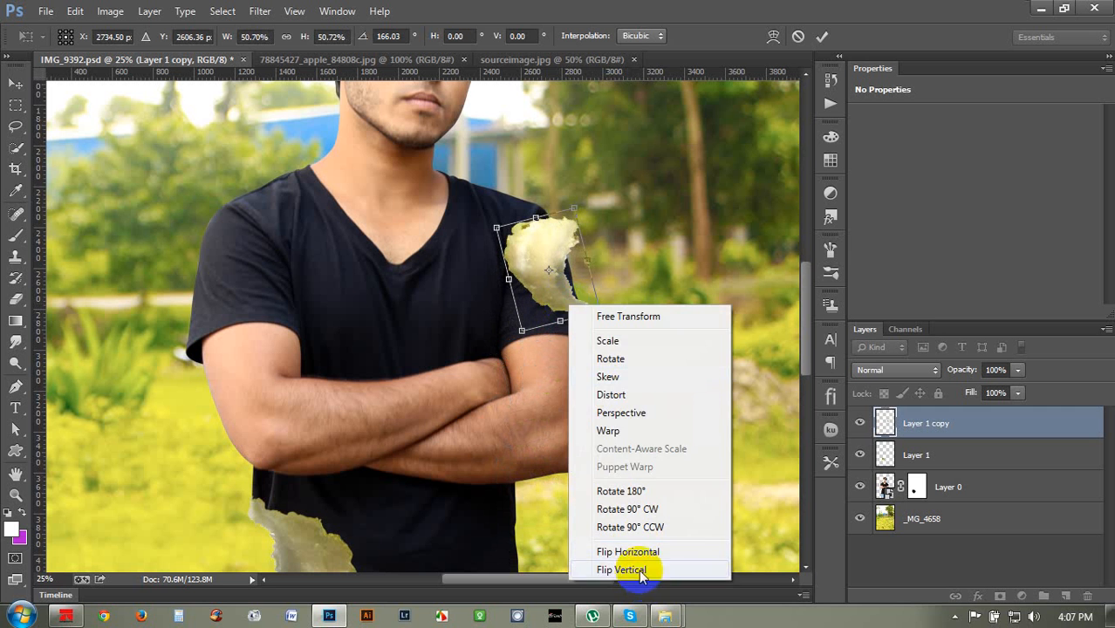
pyautogui.click(619, 570)
pyautogui.moveTo(647, 413); pyautogui.dragTo(616, 347)
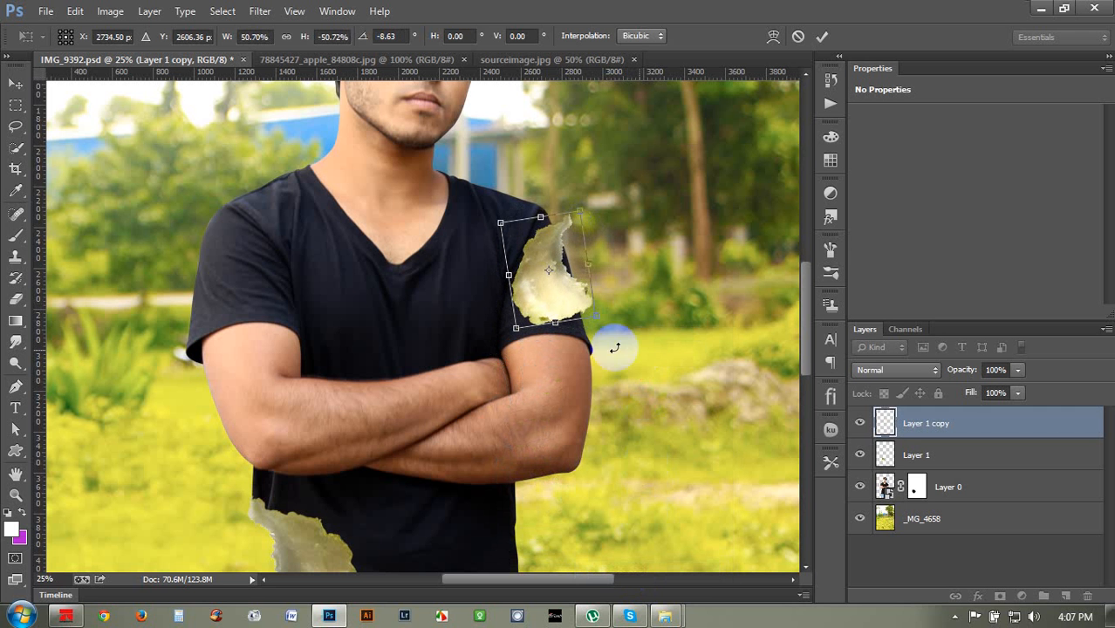
pyautogui.moveTo(560, 301); pyautogui.dragTo(556, 303)
pyautogui.moveTo(646, 407); pyautogui.dragTo(615, 344)
pyautogui.moveTo(575, 305); pyautogui.dragTo(558, 299)
# Step: Try the flesh copy on top of the man's left shoulder beside the neck, rotated to about -44°
pyautogui.hotkey('ctrl', '+')
pyautogui.scroll(3, 605, 331)
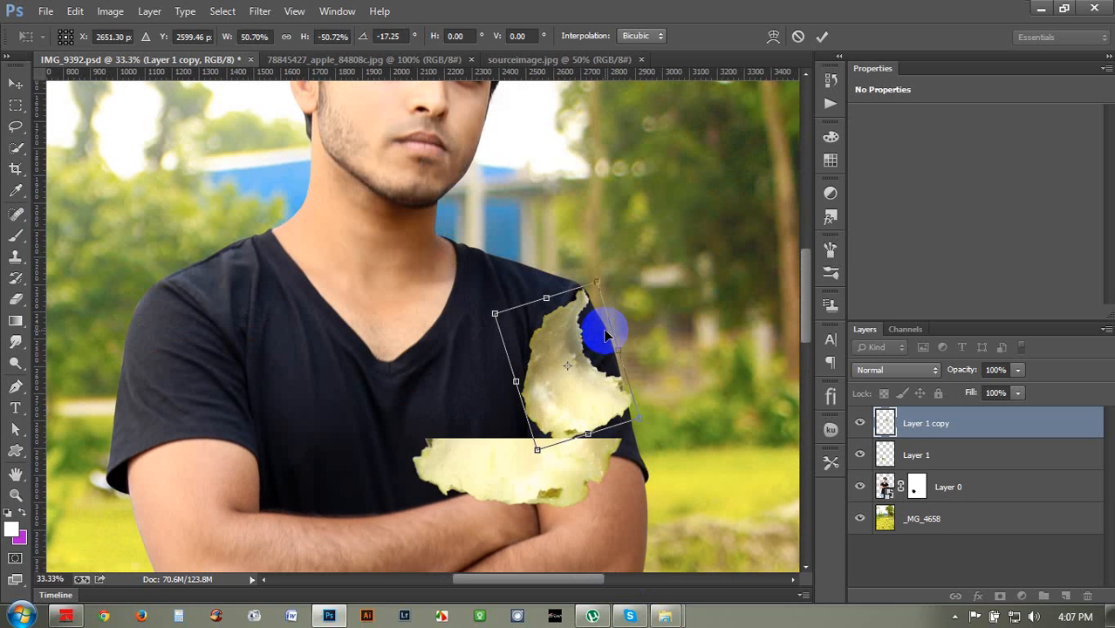
pyautogui.scroll(2, 607, 334)
pyautogui.moveTo(595, 420); pyautogui.dragTo(417, 303)
pyautogui.hotkey('ctrl', '+')
pyautogui.moveTo(510, 348); pyautogui.dragTo(379, 265)
pyautogui.moveTo(613, 341); pyautogui.dragTo(602, 290)
pyautogui.moveTo(533, 361); pyautogui.dragTo(764, 530)
# Step: Flip the flesh copy horizontally and fit it over the man's neck below the ear, rotated 18.6° and scaled to about 50.5%
pyautogui.rightClick(647, 434)
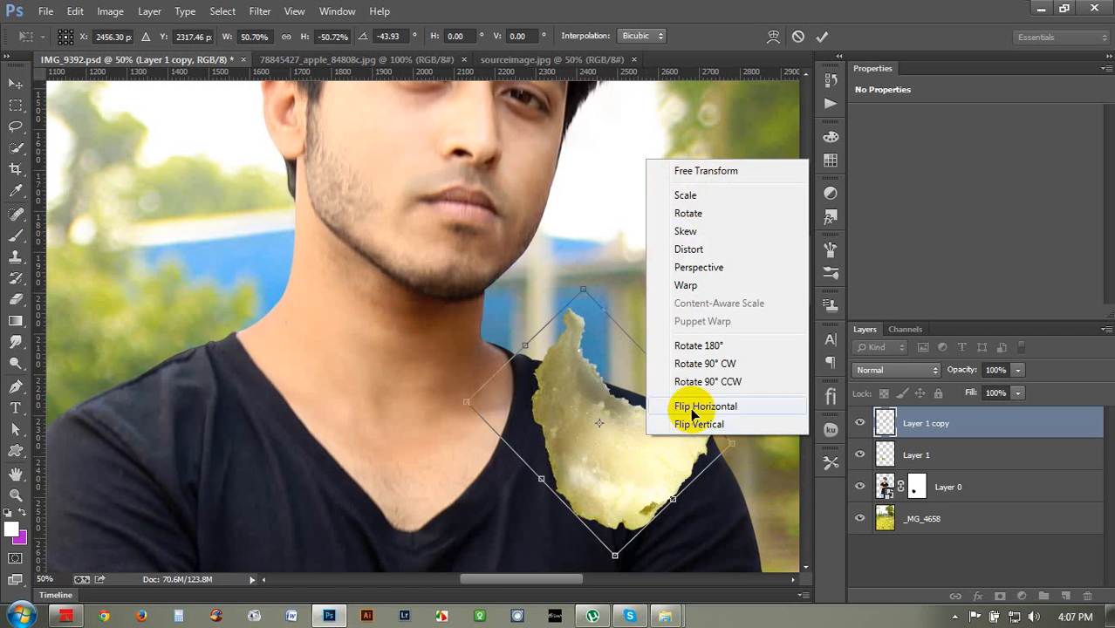
pyautogui.click(694, 413)
pyautogui.moveTo(666, 428); pyautogui.dragTo(341, 306)
pyautogui.moveTo(418, 342); pyautogui.dragTo(358, 324)
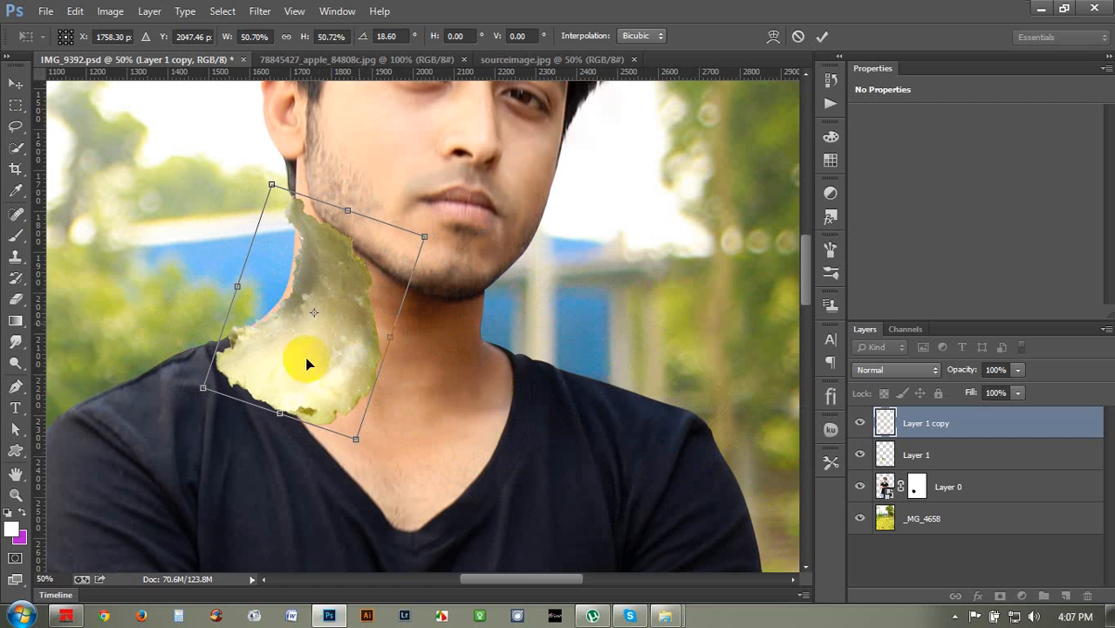
pyautogui.moveTo(204, 387); pyautogui.dragTo(247, 377)
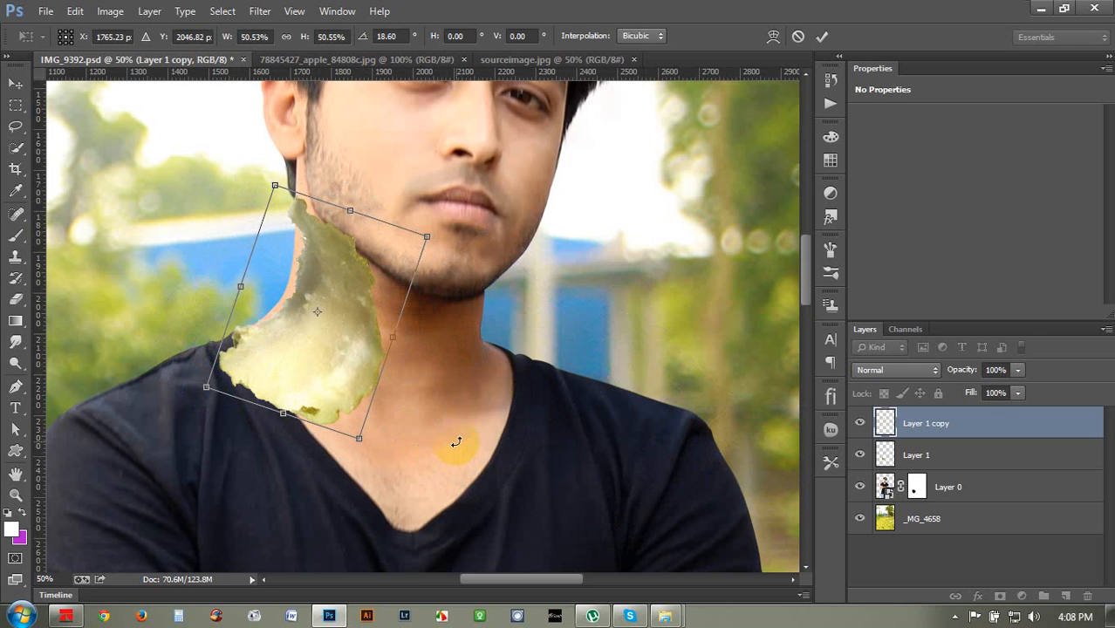
# Step: Nudge the flesh copy horizontally along the neck edge to X about 1765 px and apply the transform
pyautogui.moveTo(355, 384); pyautogui.dragTo(361, 378)
pyautogui.press('Right')
pyautogui.press('Right')
pyautogui.press('Right')
pyautogui.press('Right')
pyautogui.press('Right')
pyautogui.press('Right')
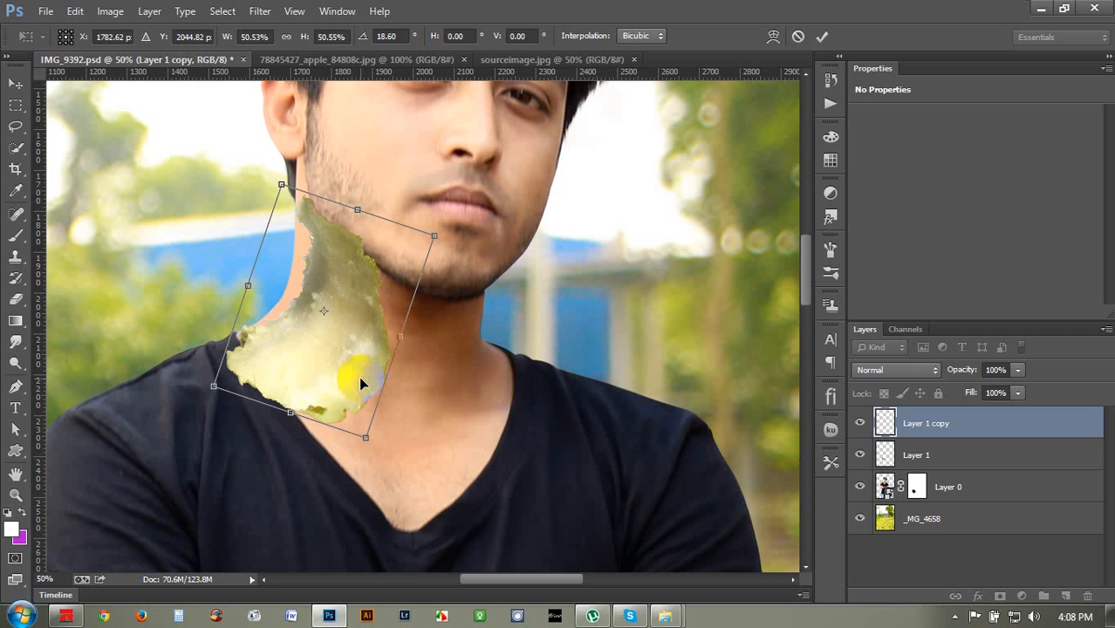
pyautogui.press('Left')
pyautogui.press('Left')
pyautogui.hotkey('shift', 'Left')
pyautogui.hotkey('shift', 'Left')
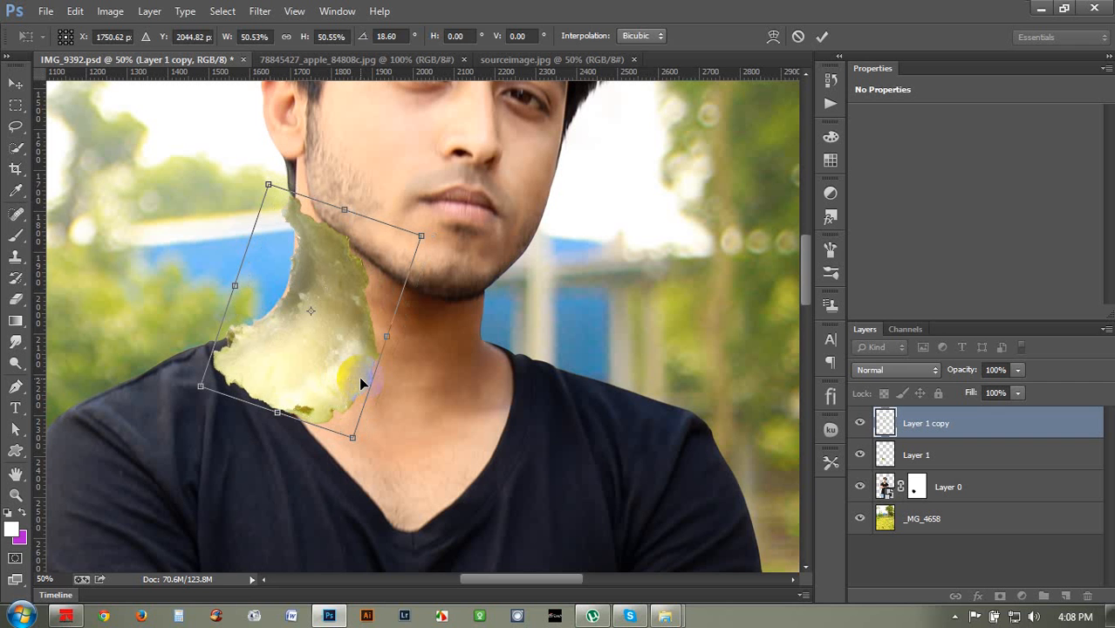
pyautogui.press('Right')
pyautogui.press('Right')
pyautogui.press('Right')
pyautogui.press('Right')
pyautogui.press('Right')
pyautogui.press('Right')
pyautogui.press('Right')
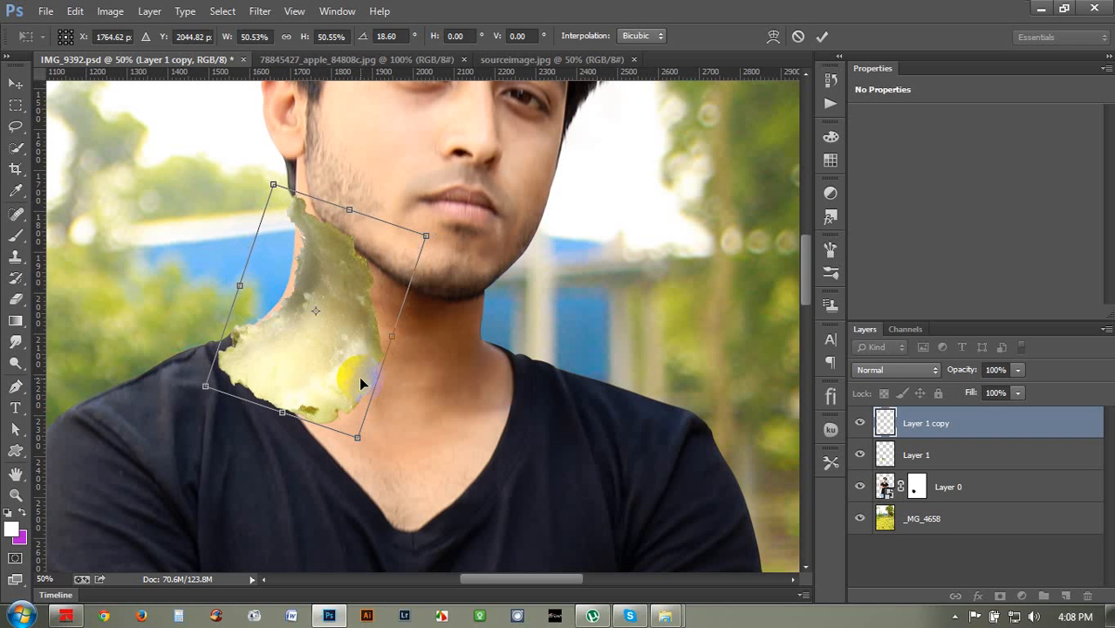
pyautogui.press('Right')
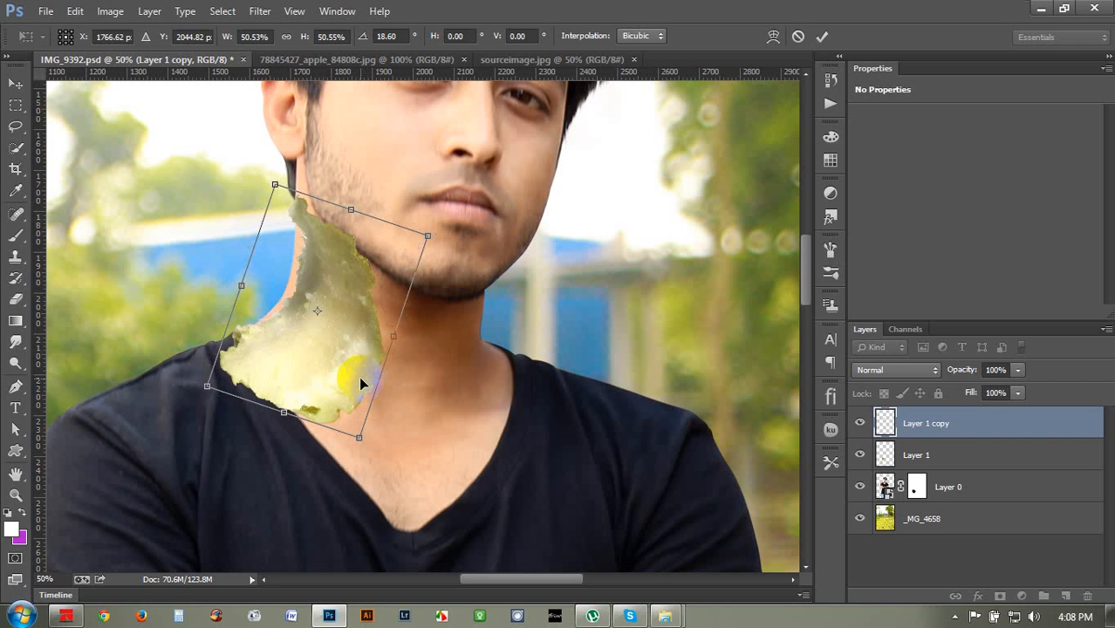
pyautogui.press('Left')
pyautogui.press('Return')
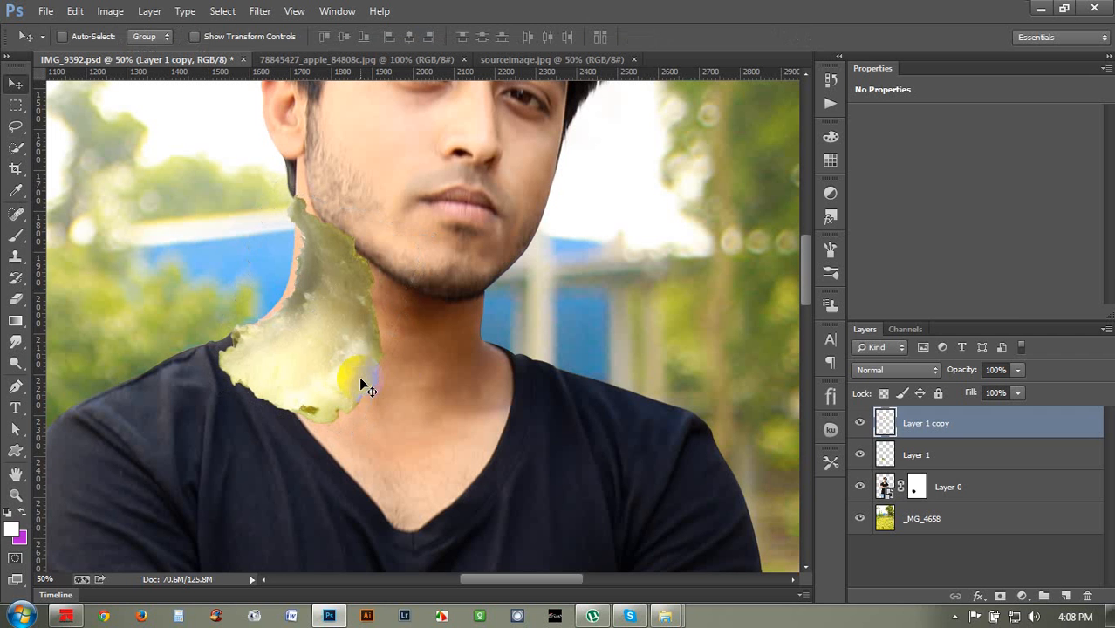
# Step: Hide the neck outside the flesh's outer edge by painting black on Layer 0's mask with a 250 px brush
pyautogui.click(869, 497)
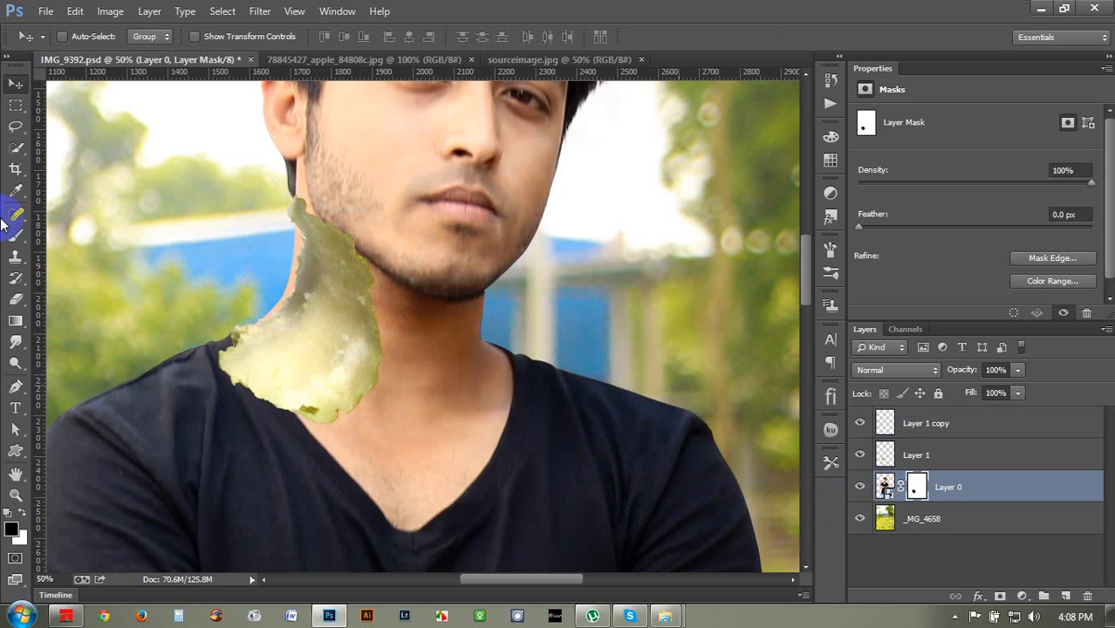
pyautogui.click(13, 238)
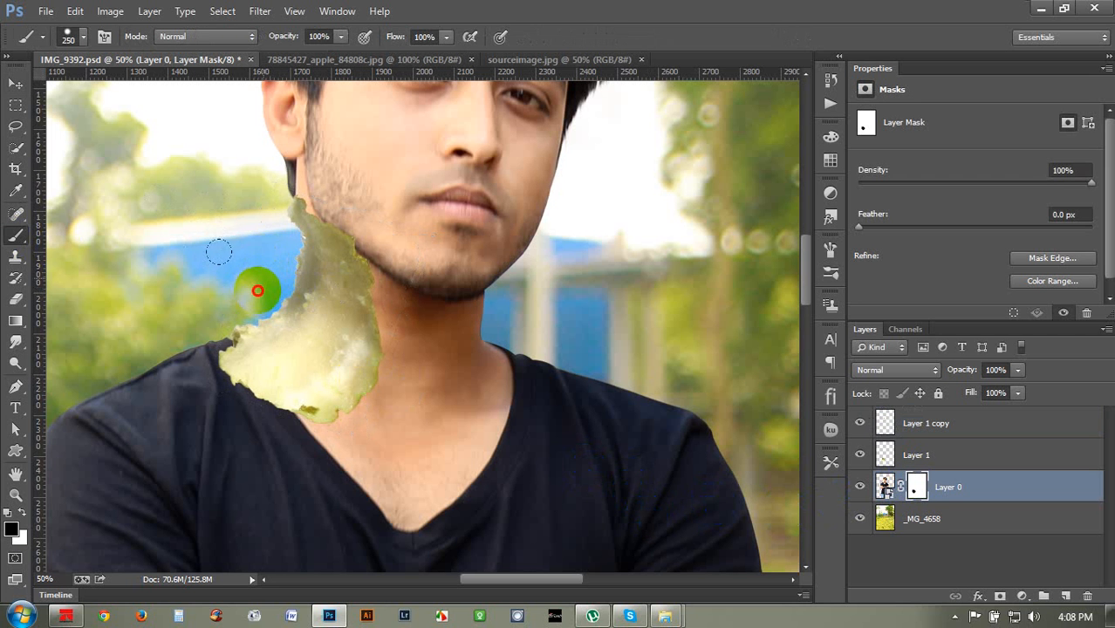
pyautogui.hotkey('ctrl', '+')
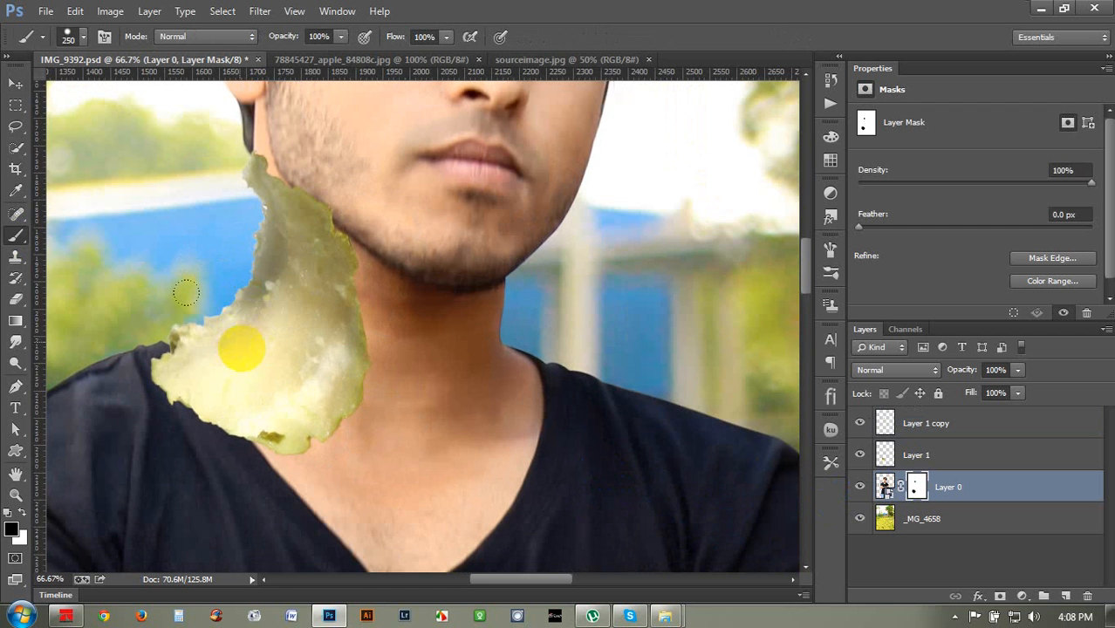
pyautogui.moveTo(251, 351); pyautogui.dragTo(445, 329)
pyautogui.keyDown('ctrl'); pyautogui.click(311, 361); pyautogui.keyUp('ctrl')
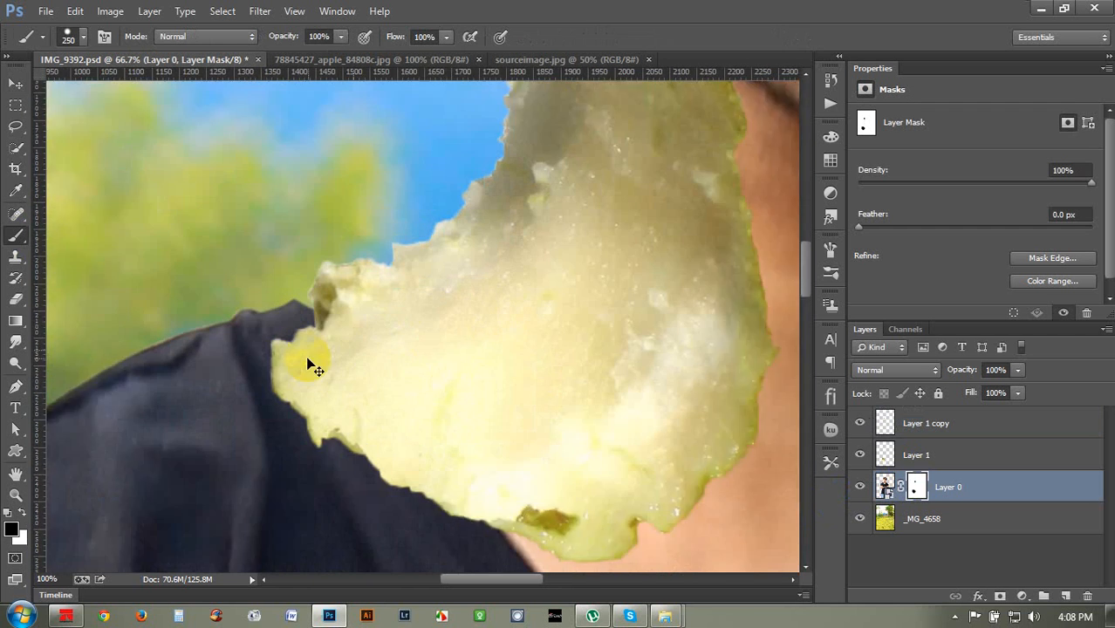
pyautogui.keyDown('ctrl'); pyautogui.click(294, 349); pyautogui.keyUp('ctrl')
# Step: Restore the shirt's shoulder corner beside the flesh by painting white on Layer 0's mask with a 100 px brush
pyautogui.click(20, 514)
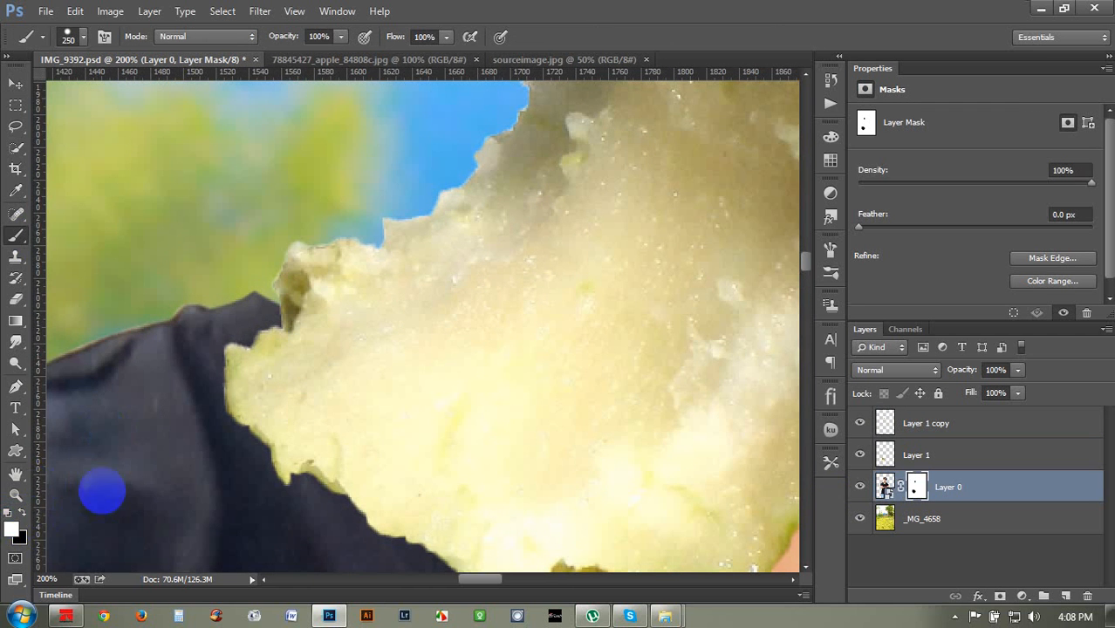
pyautogui.press('[')
pyautogui.press('[')
pyautogui.press('[')
pyautogui.press('[')
pyautogui.press('[')
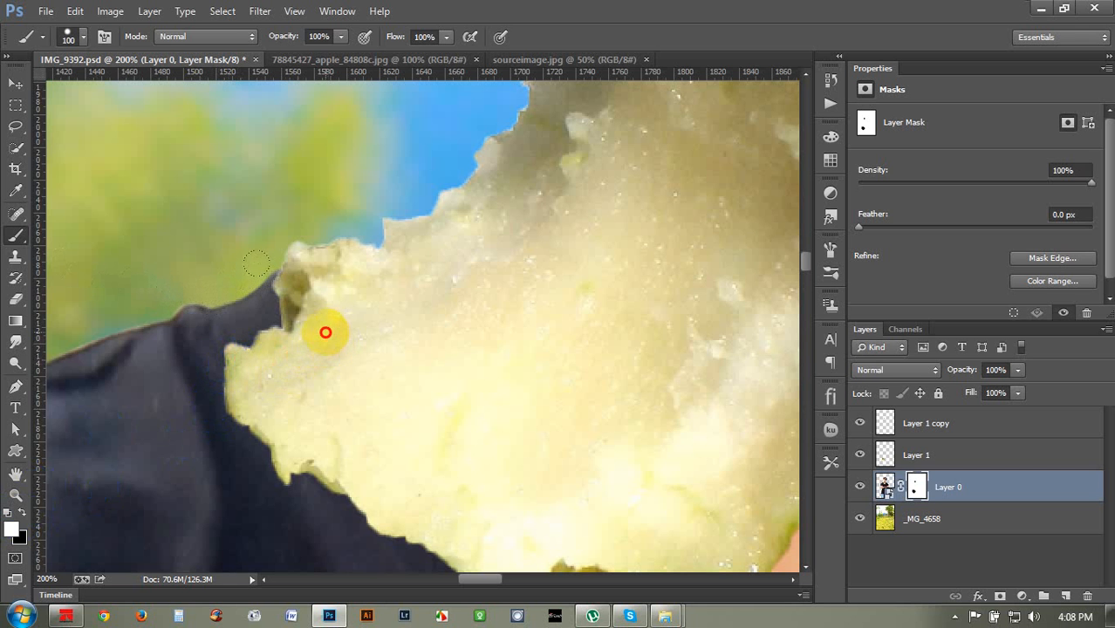
pyautogui.hotkey('ctrl', '-')
pyautogui.hotkey('ctrl', '-')
pyautogui.hotkey('ctrl', '-')
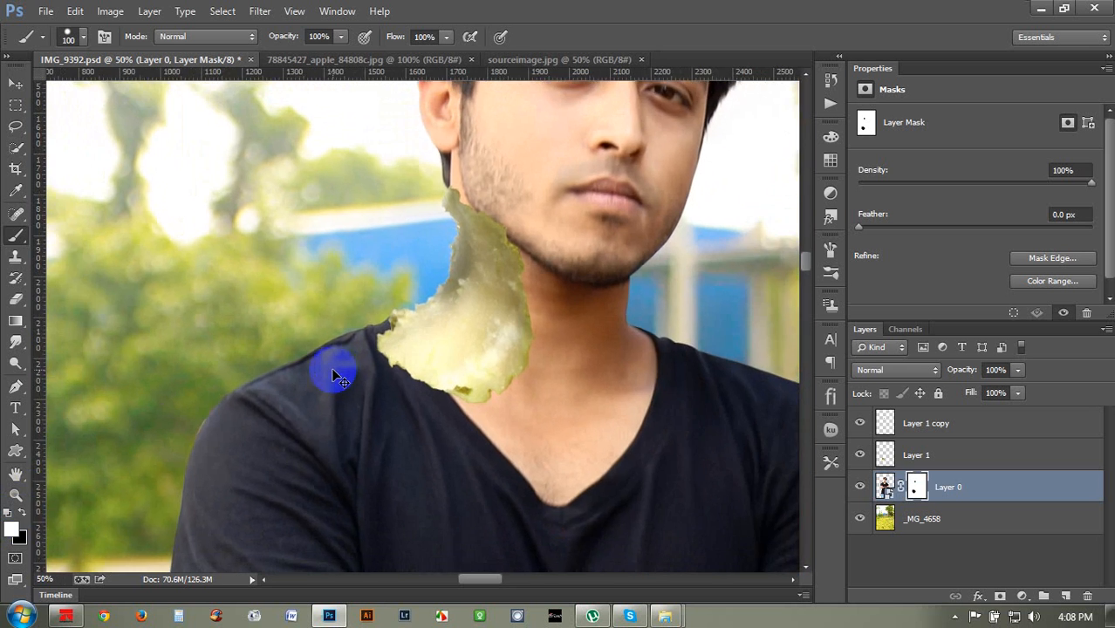
pyautogui.hotkey('ctrl', '-')
pyautogui.hotkey('ctrl', '+')
pyautogui.hotkey('ctrl', '+')
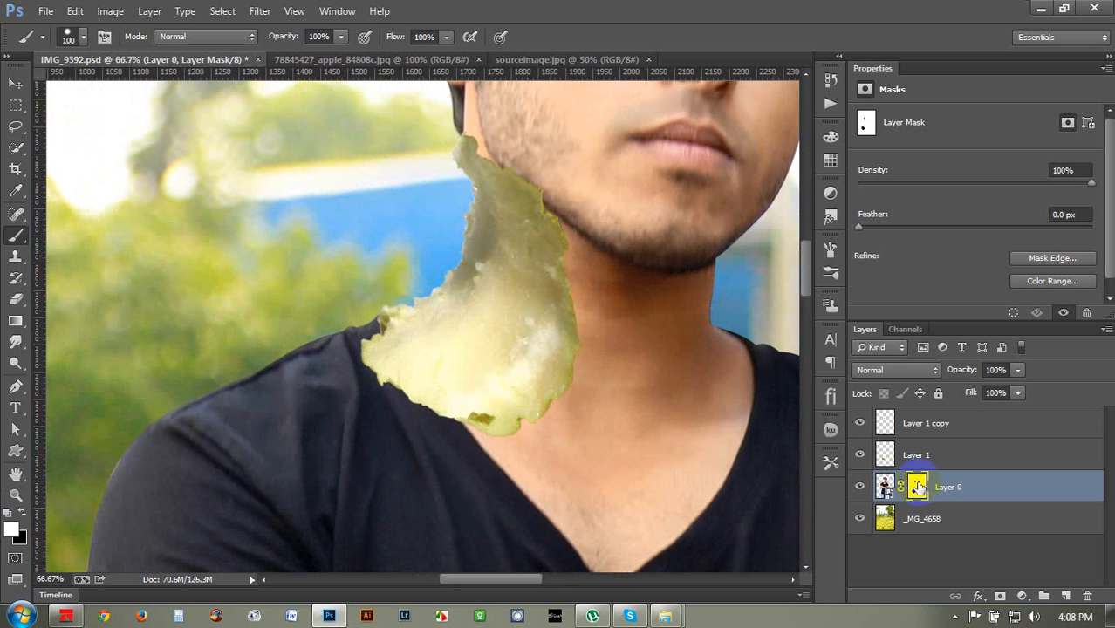
# Step: Scale Layer 1 copy to about 71%, rotate it to -2.25° and fit it against the neck below the jaw
pyautogui.click(916, 424)
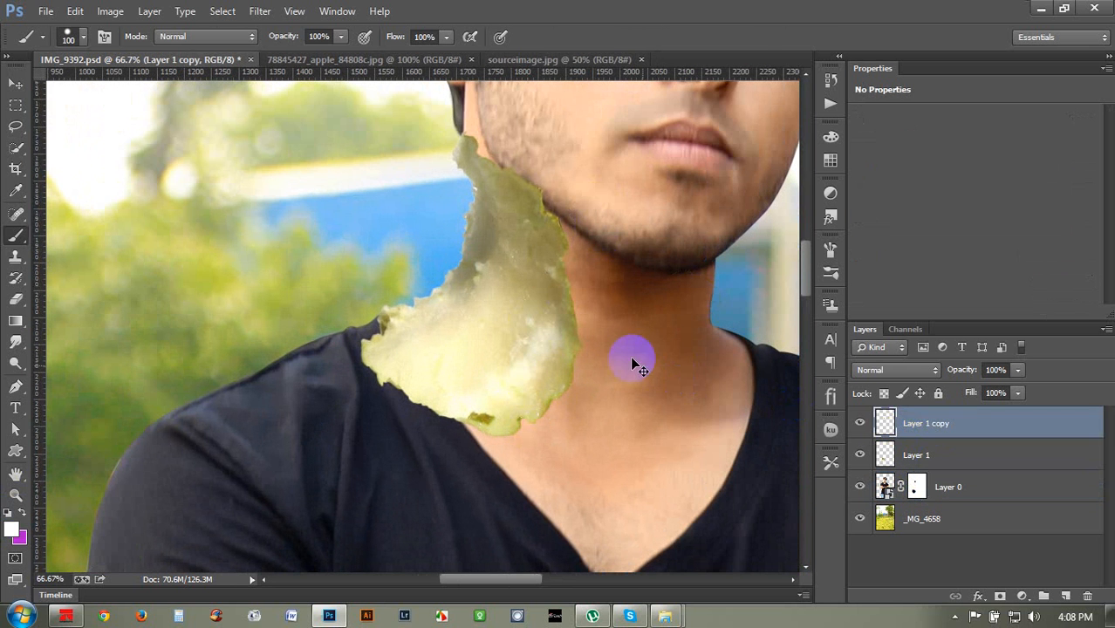
pyautogui.hotkey('ctrl', 't')
pyautogui.moveTo(584, 131); pyautogui.dragTo(554, 169)
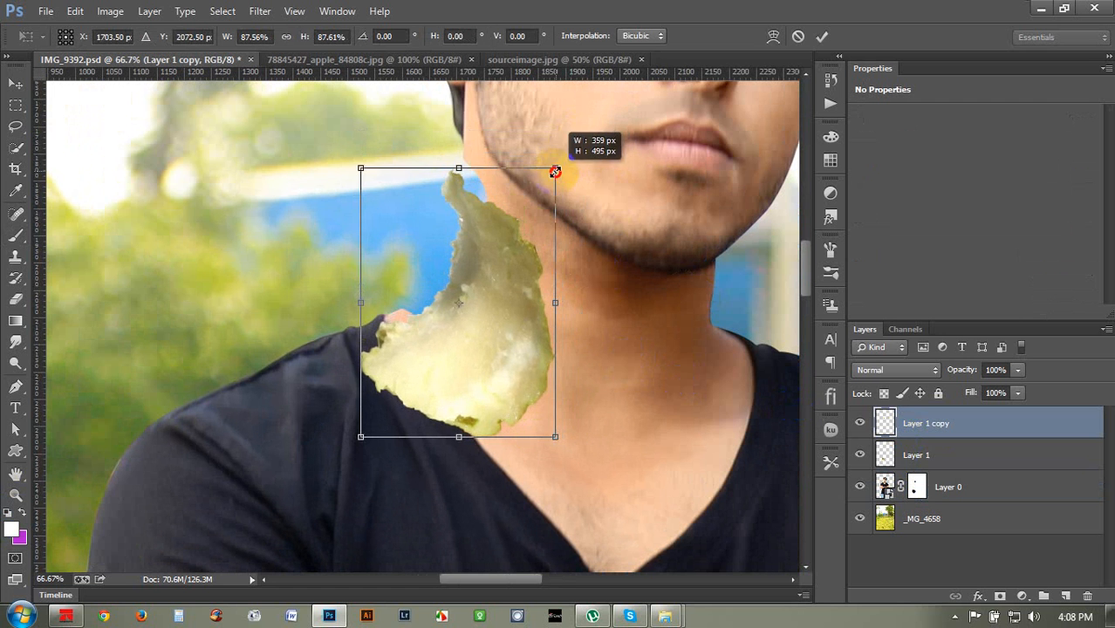
pyautogui.moveTo(518, 218); pyautogui.dragTo(520, 197)
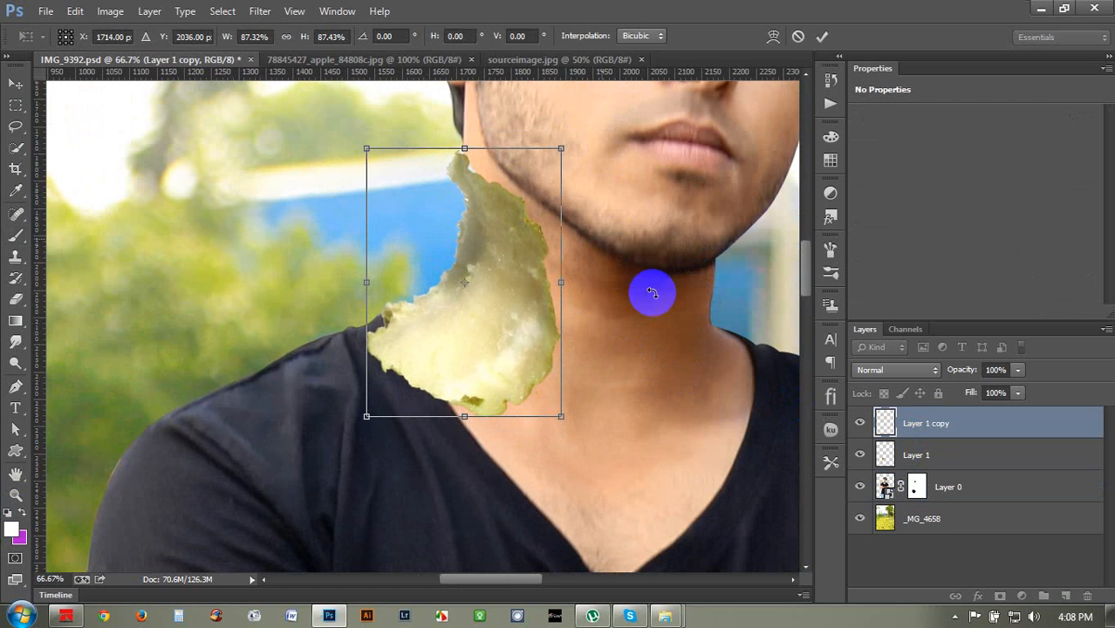
pyautogui.moveTo(652, 291); pyautogui.dragTo(654, 307)
pyautogui.moveTo(354, 404); pyautogui.dragTo(378, 376)
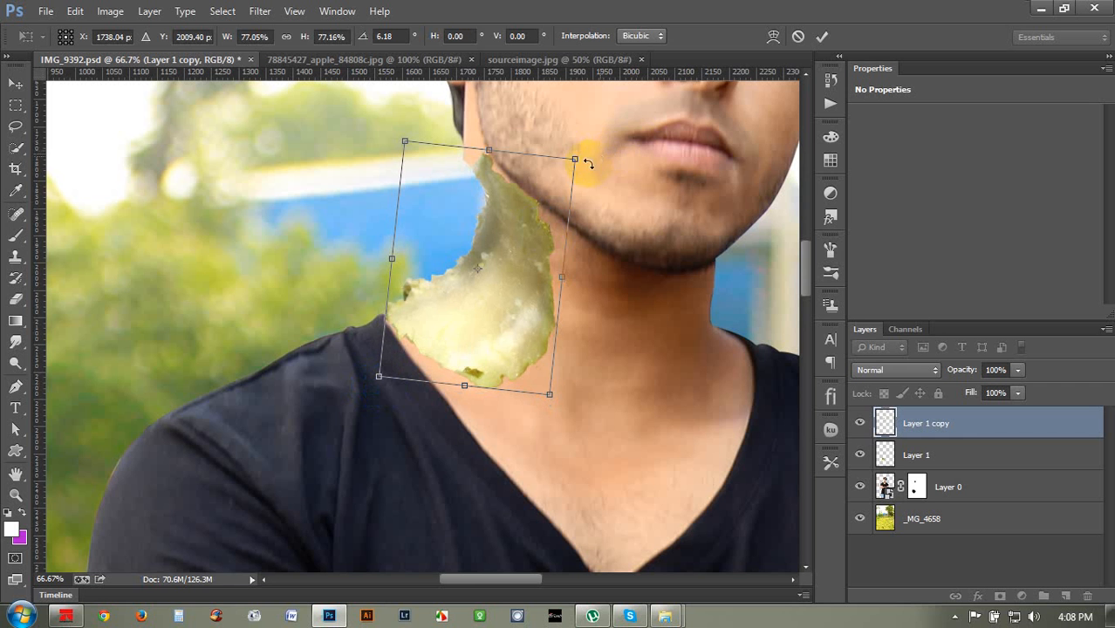
pyautogui.moveTo(576, 160); pyautogui.dragTo(562, 172)
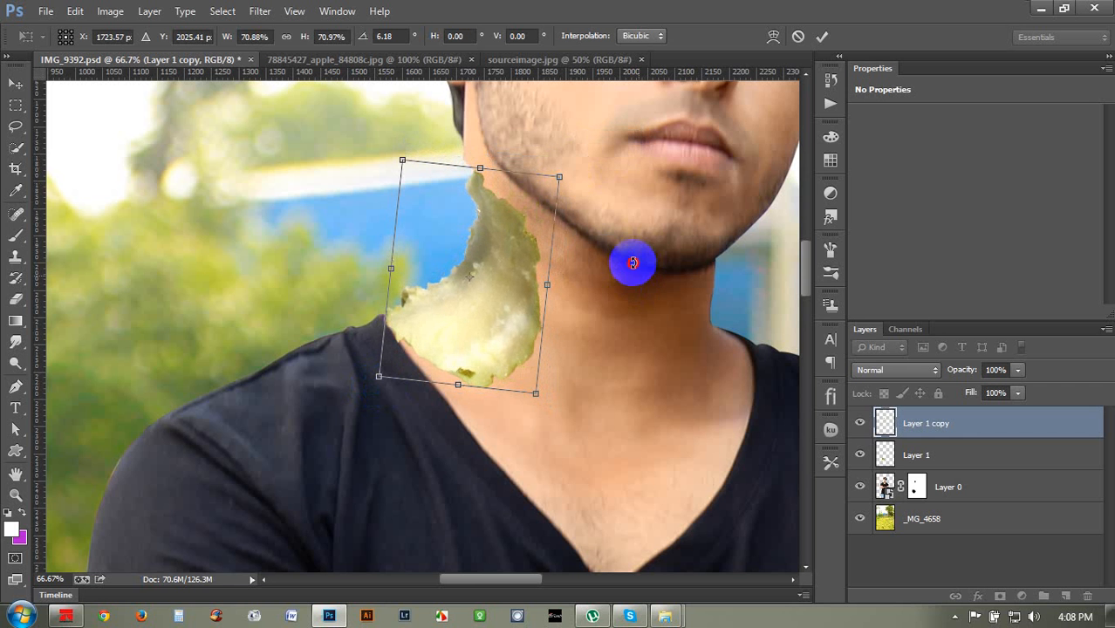
pyautogui.moveTo(633, 259); pyautogui.dragTo(513, 252)
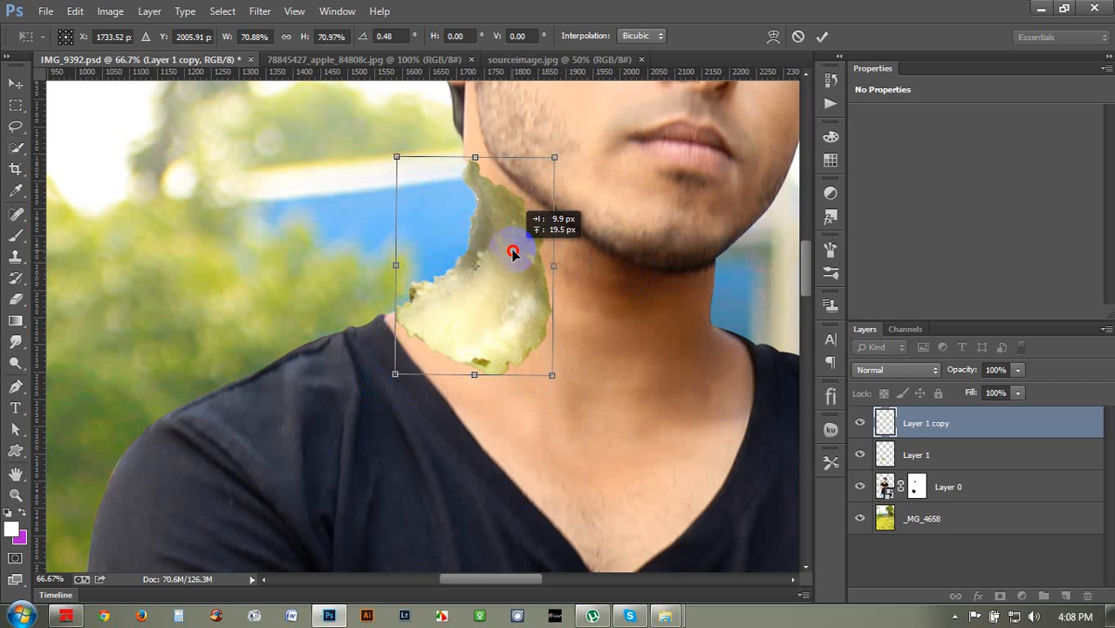
pyautogui.moveTo(619, 373); pyautogui.dragTo(626, 366)
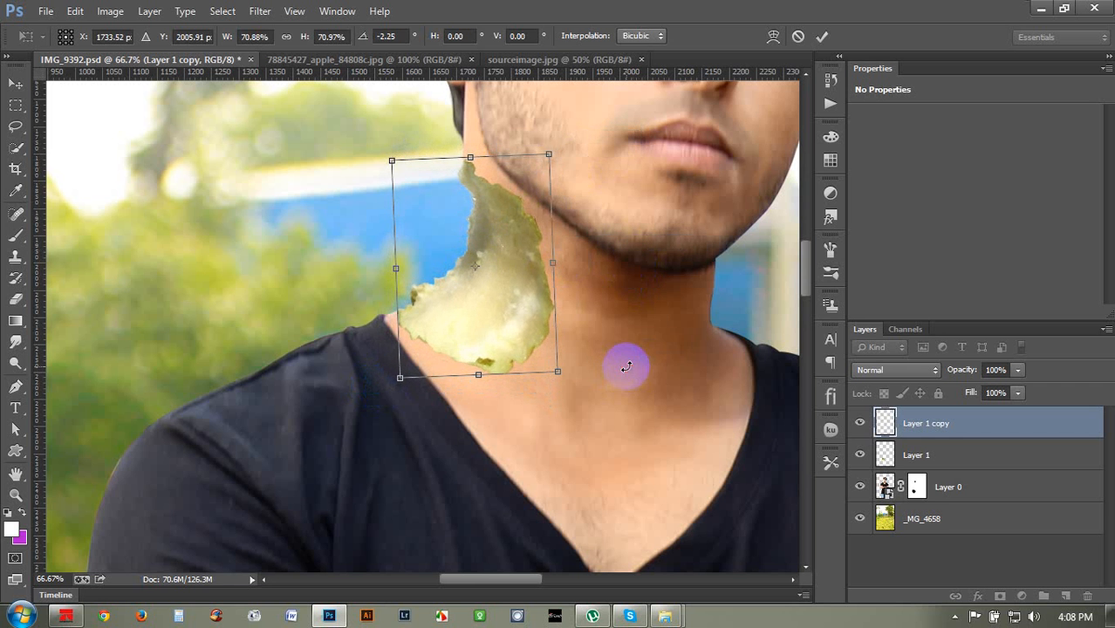
pyautogui.press('Return')
# Step: Try revealing neck skin beside the flesh's upper part with a 100 px white brush on Layer 0's mask, and undo the stroke
pyautogui.press('b')
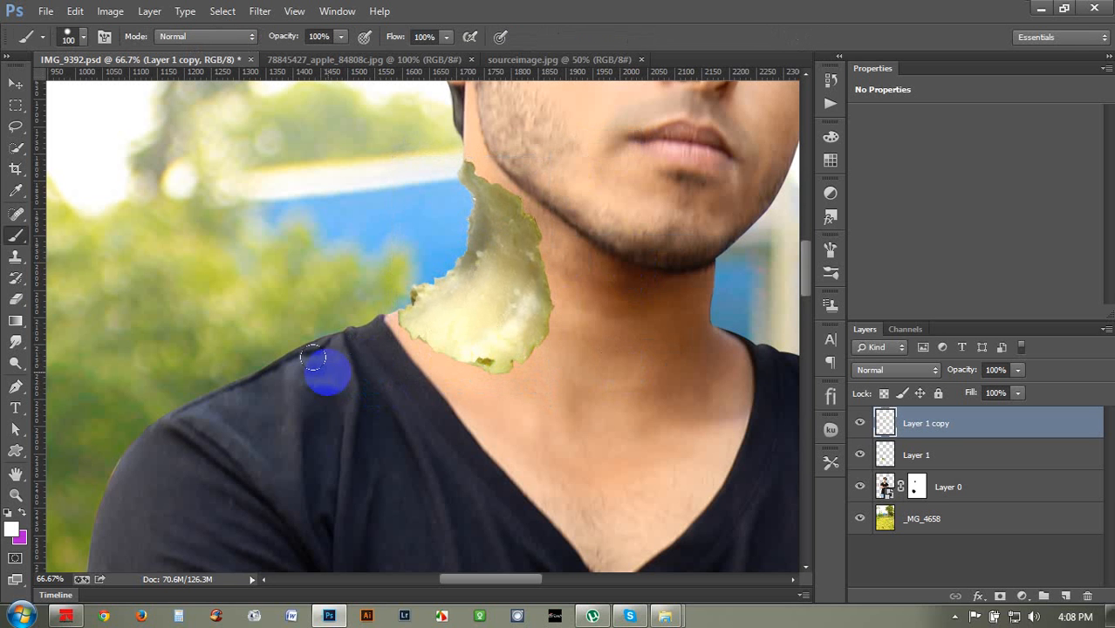
pyautogui.hotkey('ctrl', '+')
pyautogui.hotkey('ctrl', '+')
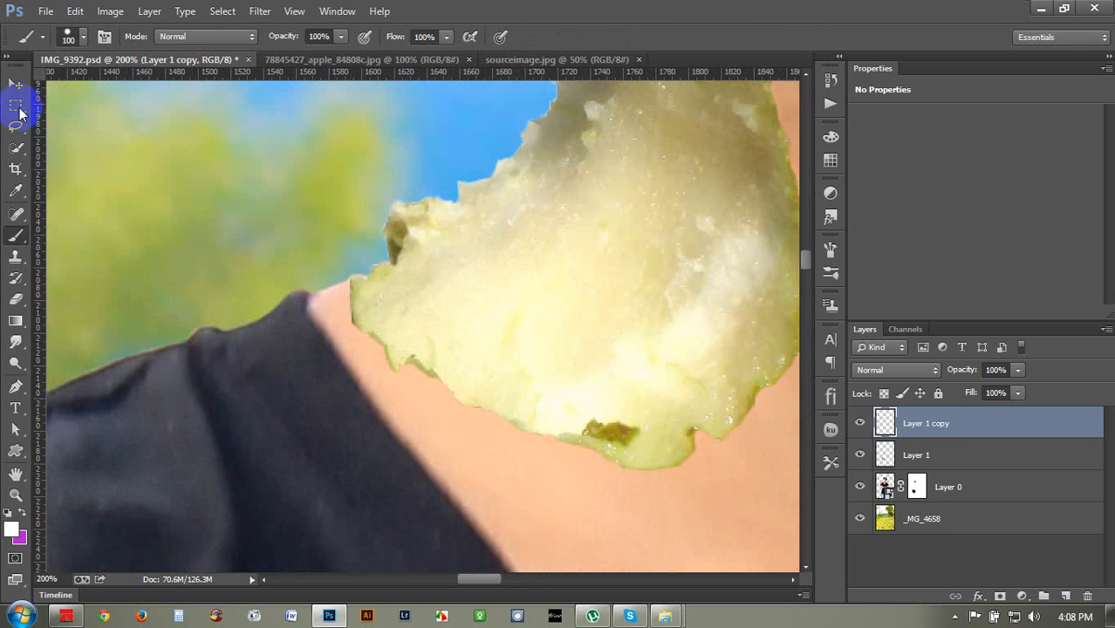
pyautogui.click(16, 84)
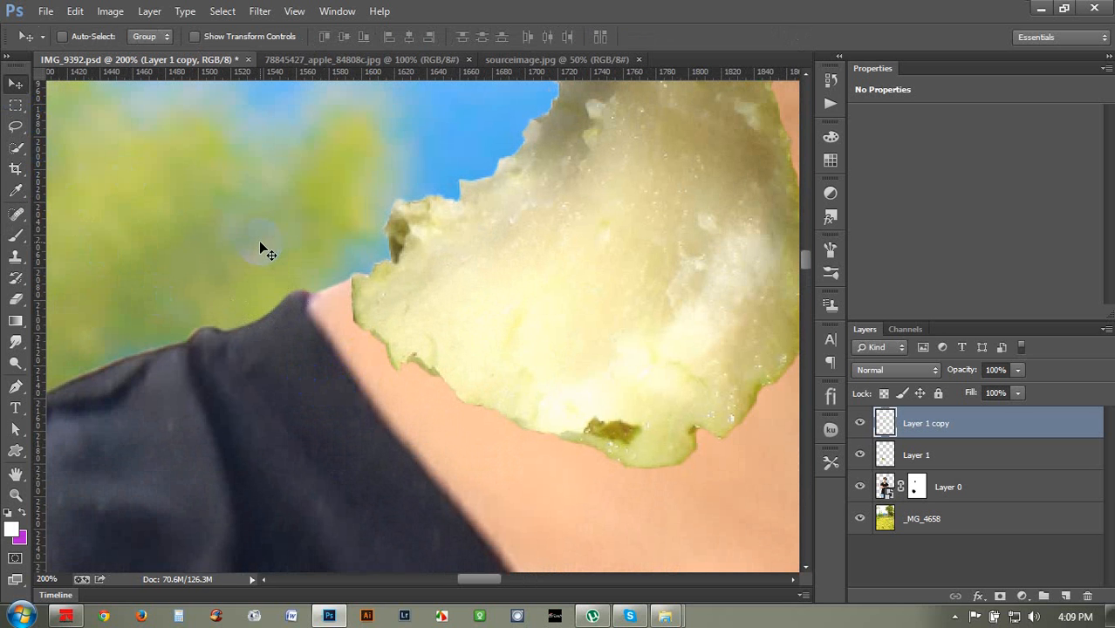
pyautogui.click(16, 236)
pyautogui.scroll(2, 328, 349)
pyautogui.click(914, 486)
pyautogui.scroll(6, 567, 316)
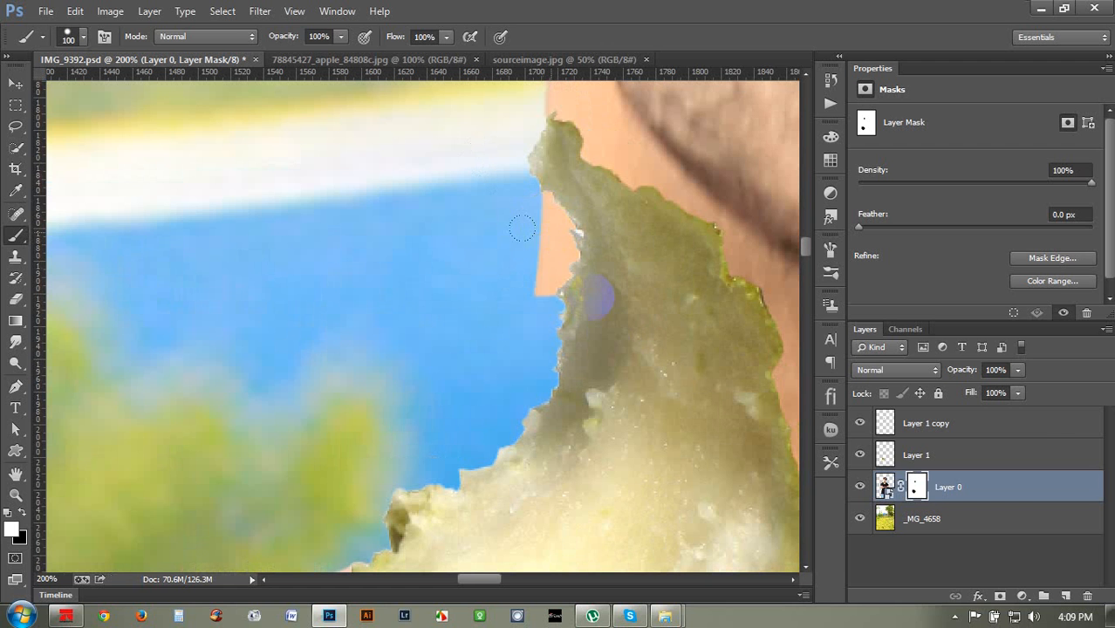
pyautogui.hotkey('ctrl', 'z')
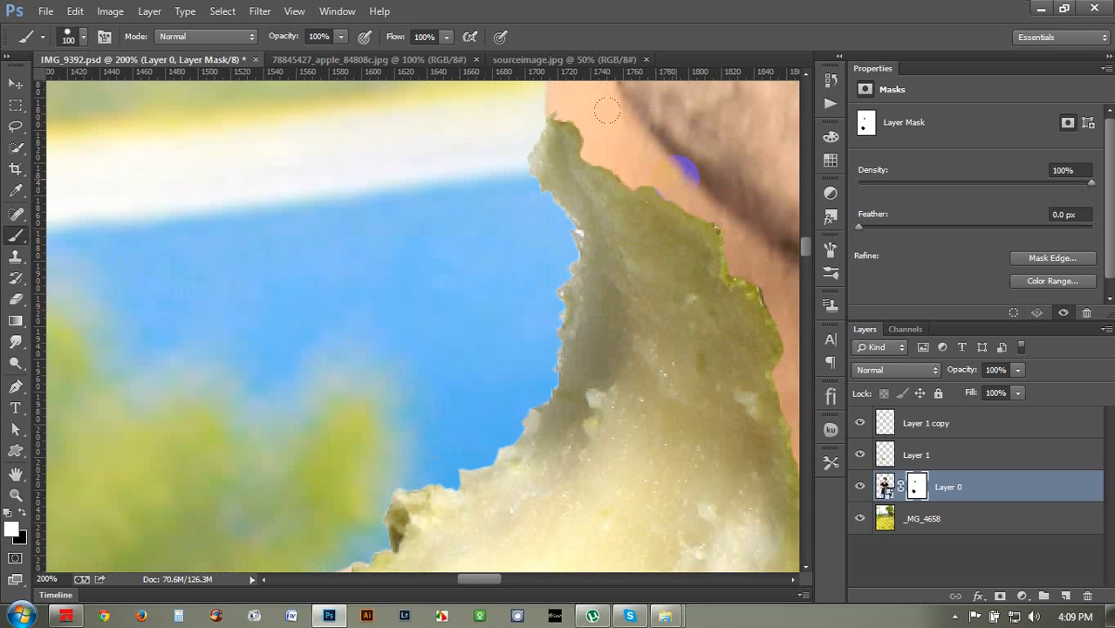
# Step: Try painting the neck edge back around the flesh's upper tip on Layer 0's mask with a 35 px white brush
pyautogui.hotkey('ctrl', '-')
pyautogui.hotkey('ctrl', '-')
pyautogui.hotkey('ctrl', '+')
pyautogui.hotkey('ctrl', '+')
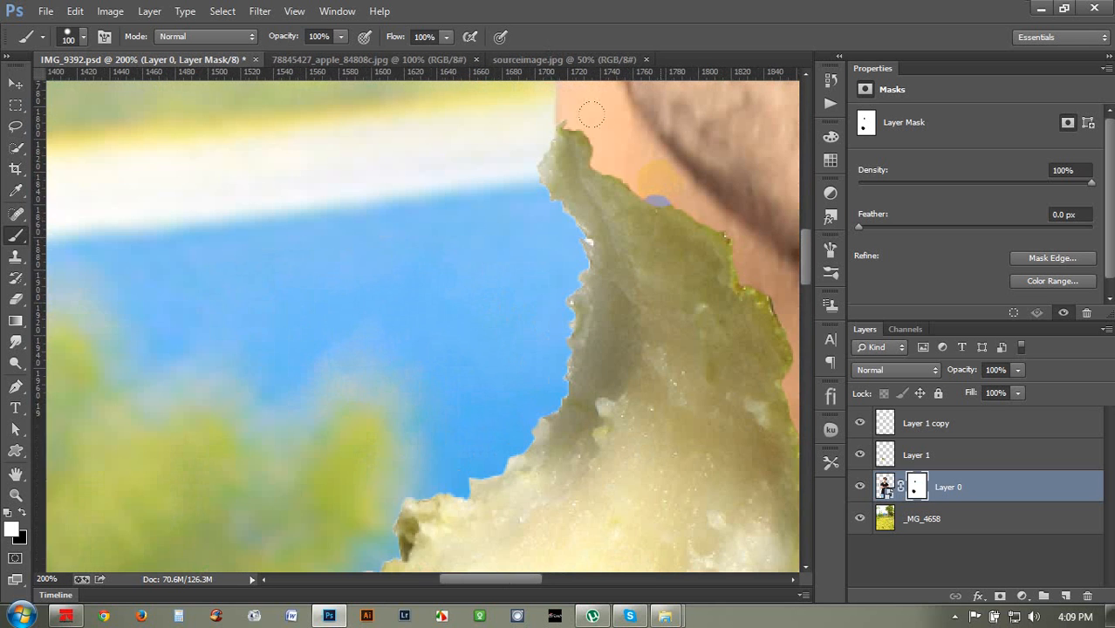
pyautogui.scroll(1, 597, 129)
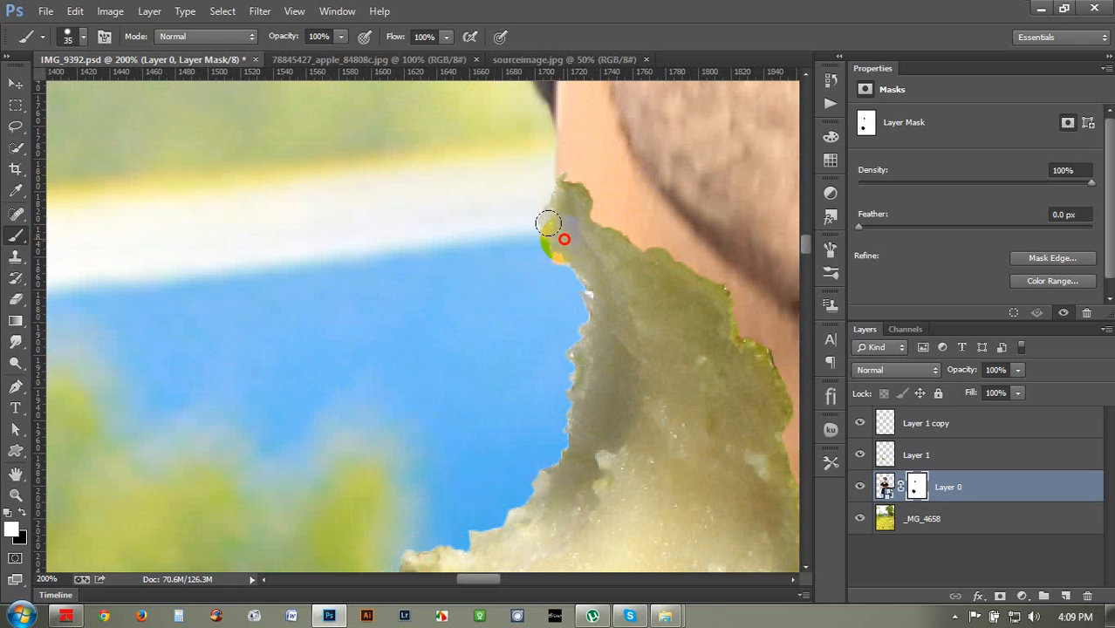
pyautogui.click(11, 83)
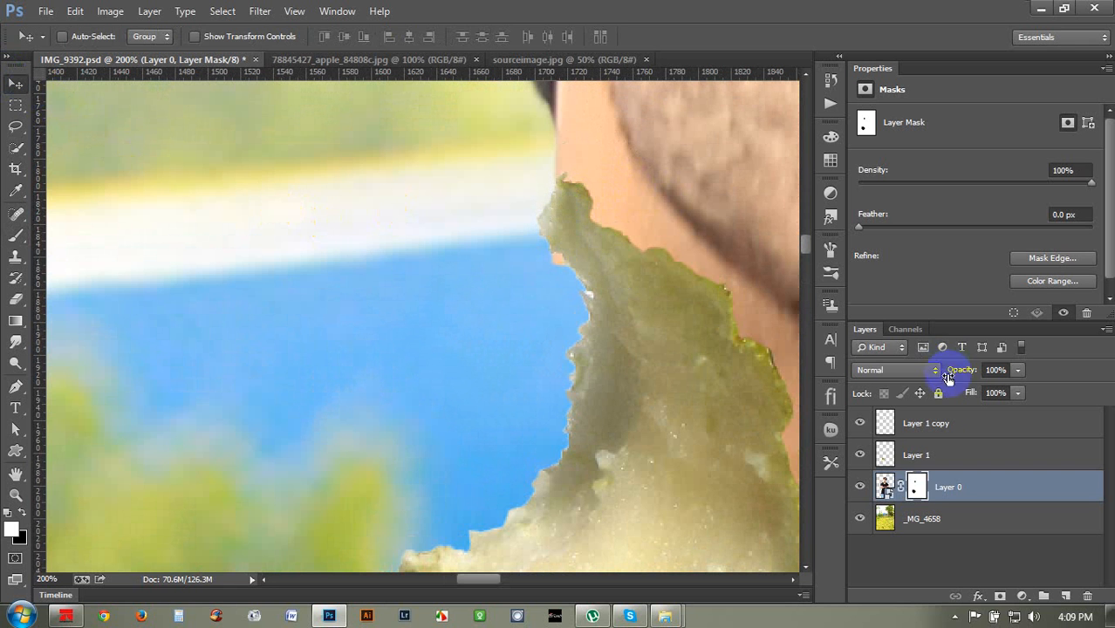
pyautogui.click(926, 425)
pyautogui.hotkey('ctrl', 't')
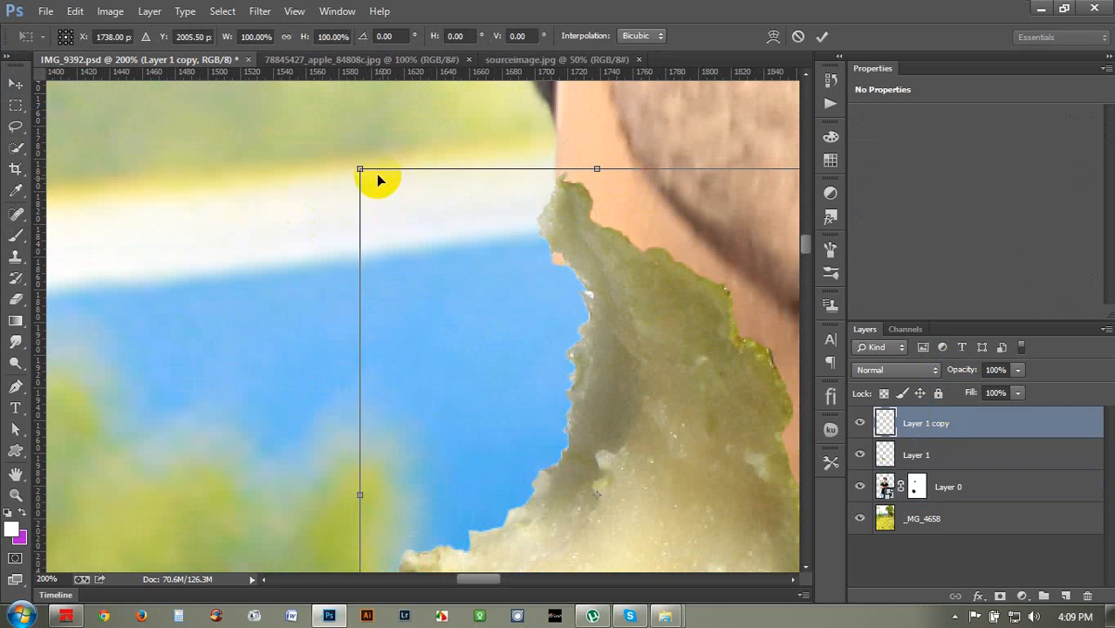
pyautogui.moveTo(364, 171); pyautogui.dragTo(387, 184)
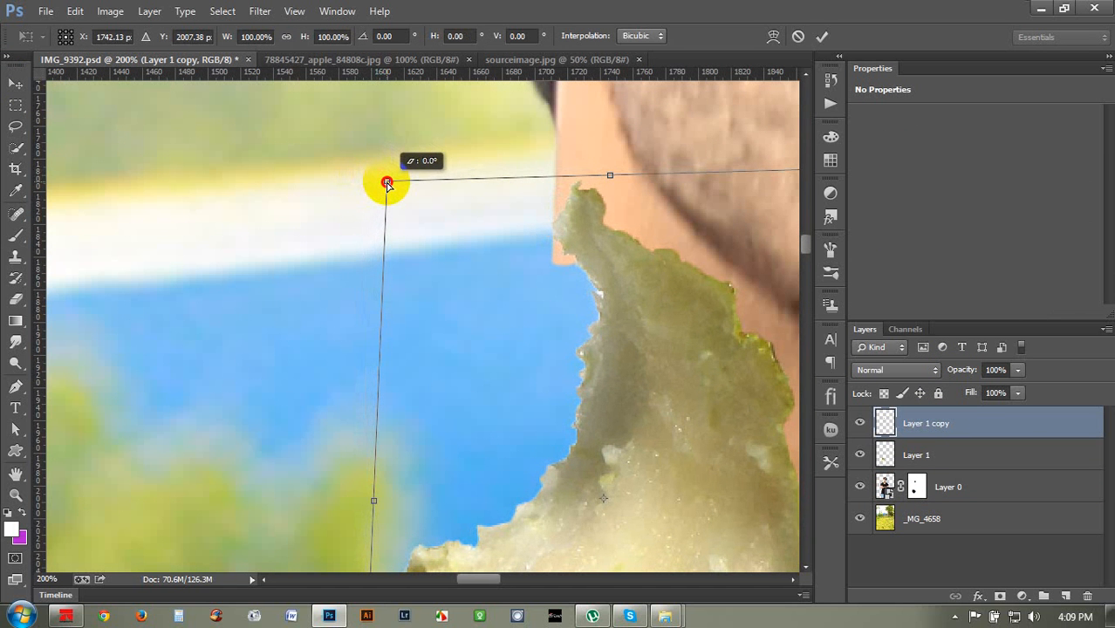
pyautogui.moveTo(387, 184); pyautogui.dragTo(359, 184)
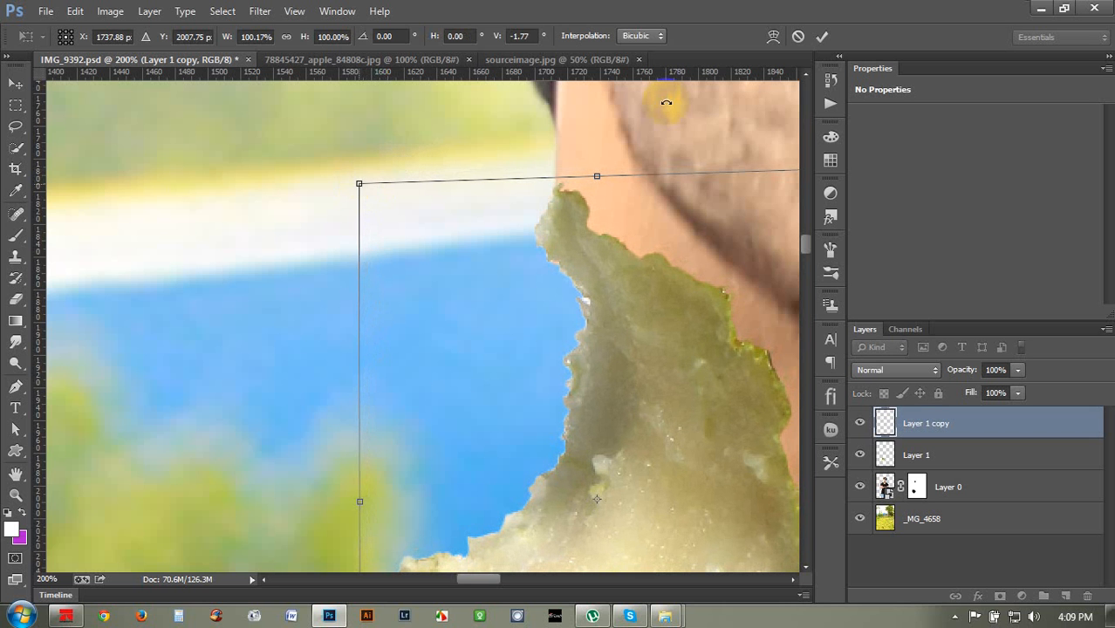
pyautogui.click(797, 36)
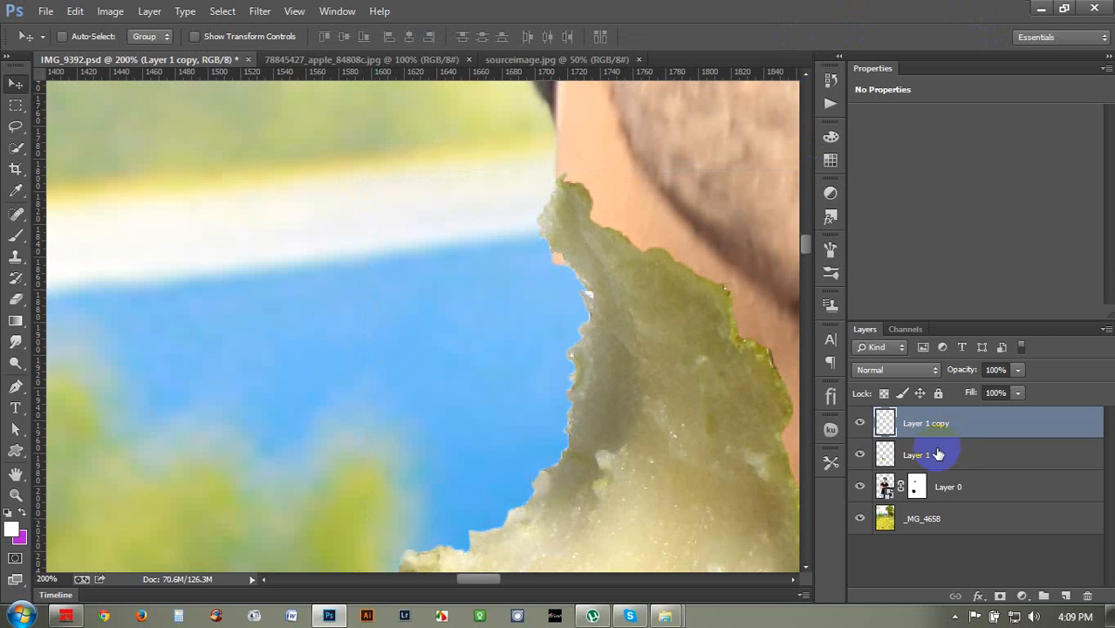
# Step: Undo the last mask stroke near the flesh's upper tip
pyautogui.hotkey('ctrl', 'alt', 'z')
pyautogui.hotkey('ctrl', 'alt', 'z')
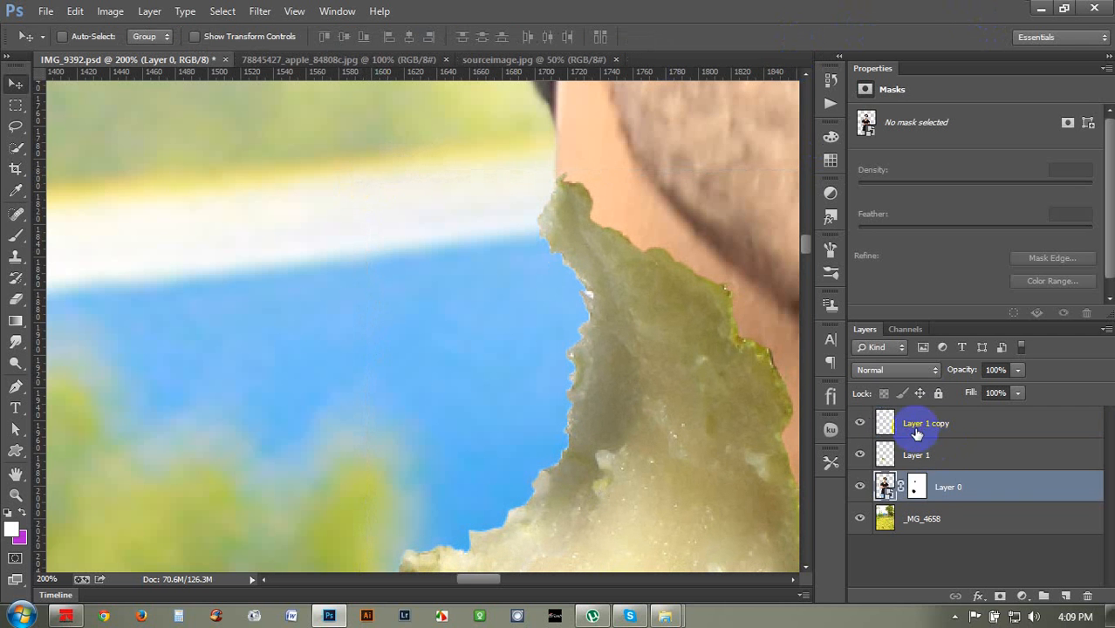
# Step: Cut away the outer strip of pear flesh near the upper tip of Layer 1 copy using a Lasso selection
pyautogui.click(916, 433)
pyautogui.click(18, 299)
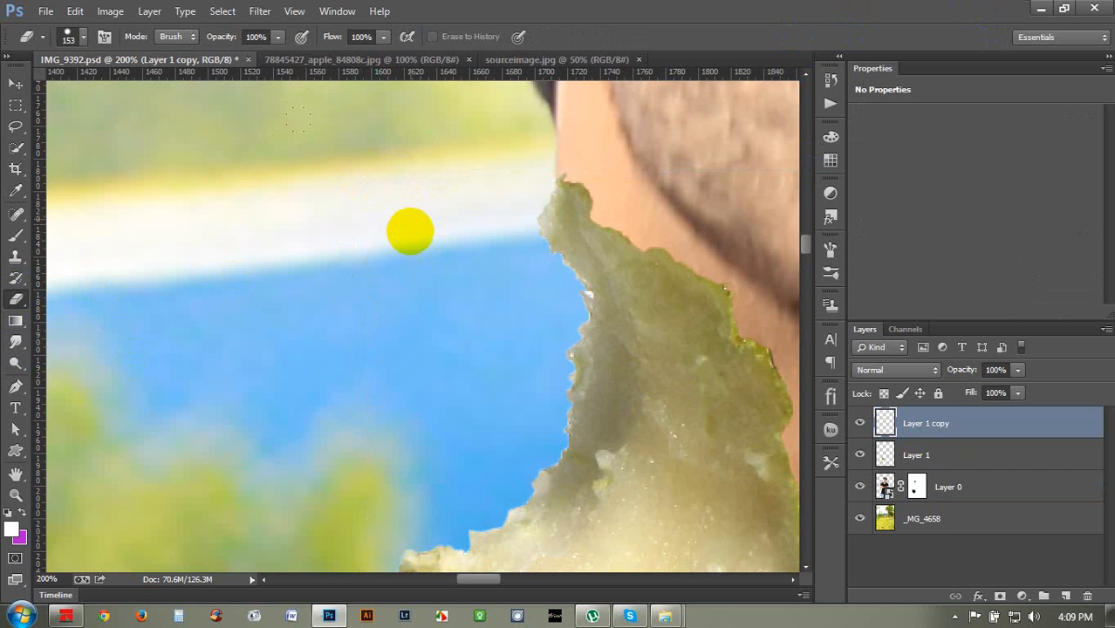
pyautogui.click(16, 127)
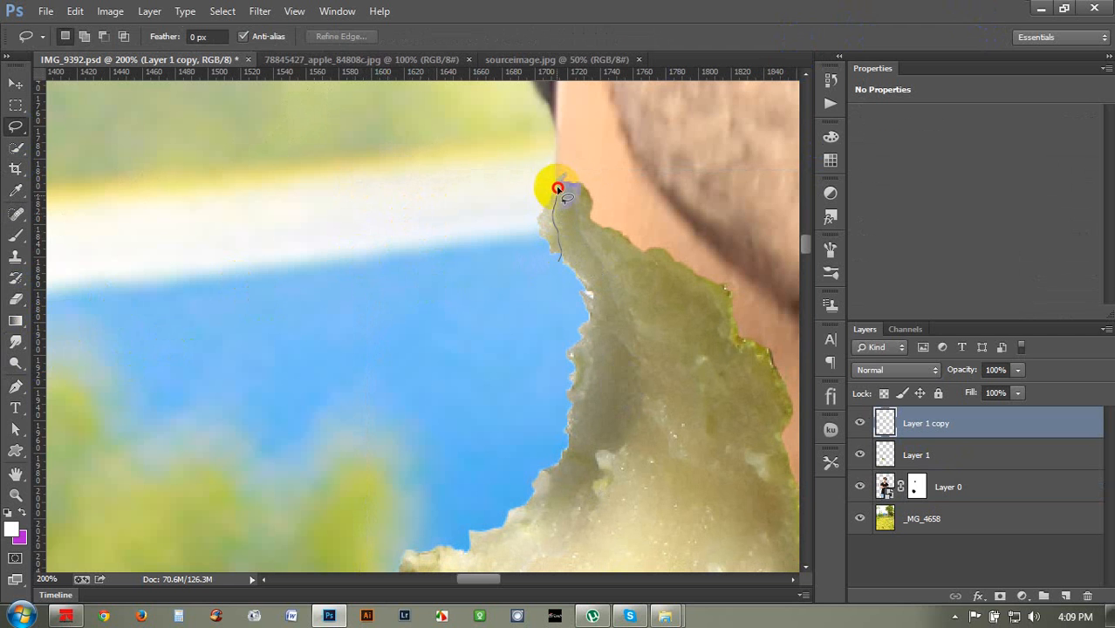
pyautogui.moveTo(557, 188); pyautogui.dragTo(510, 348)
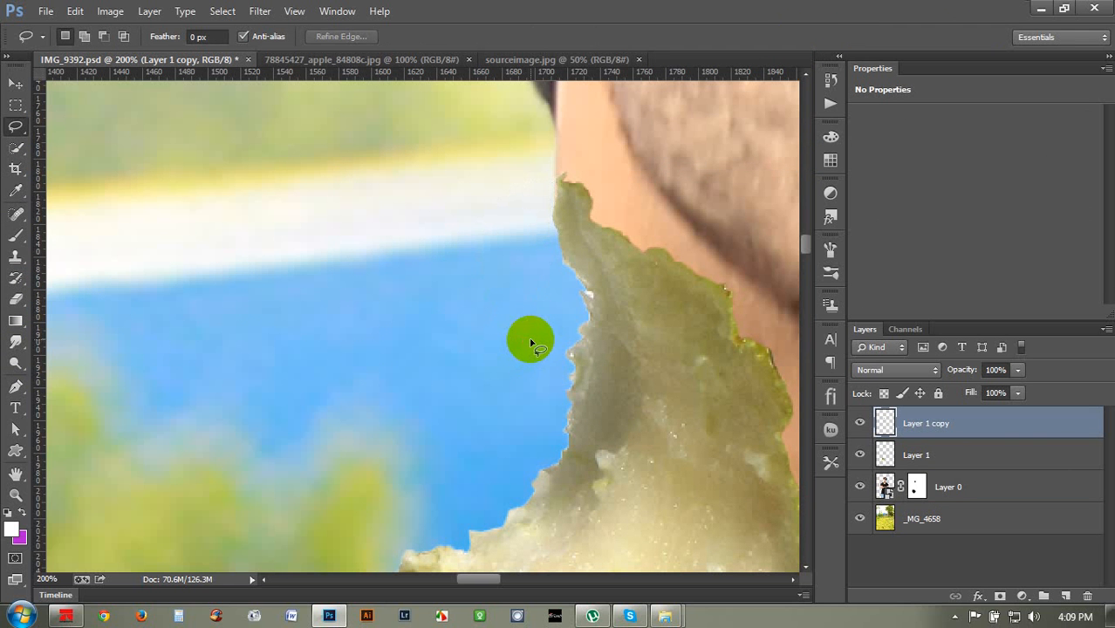
# Step: Mask the neck edge beside the flesh's upper tip on Layer 0's mask with a 20 px black brush
pyautogui.click(15, 299)
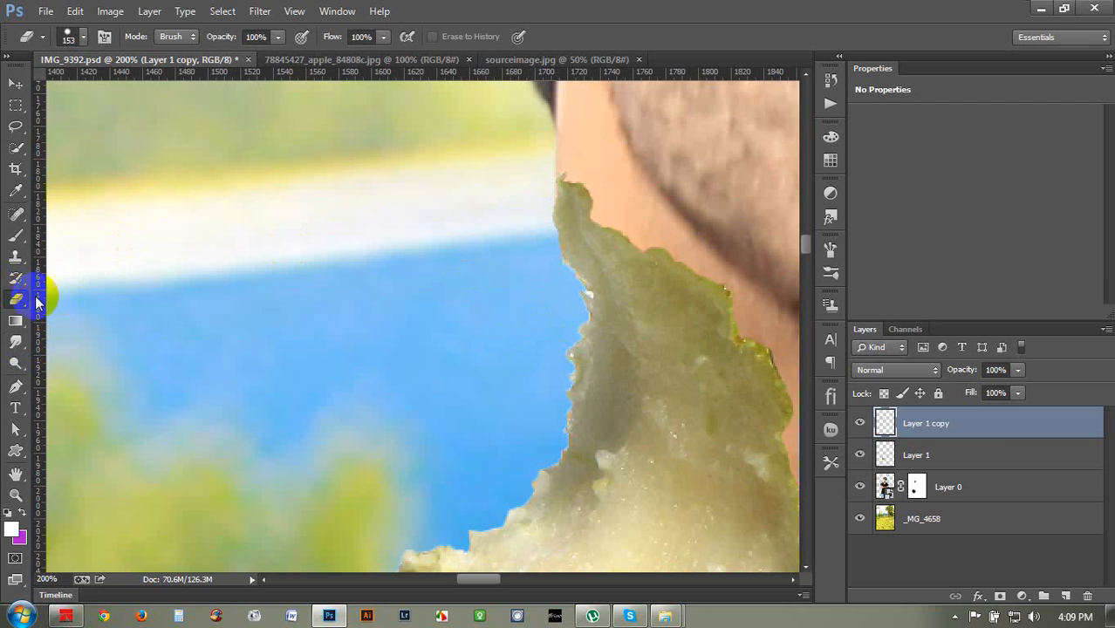
pyautogui.click(16, 235)
pyautogui.click(881, 480)
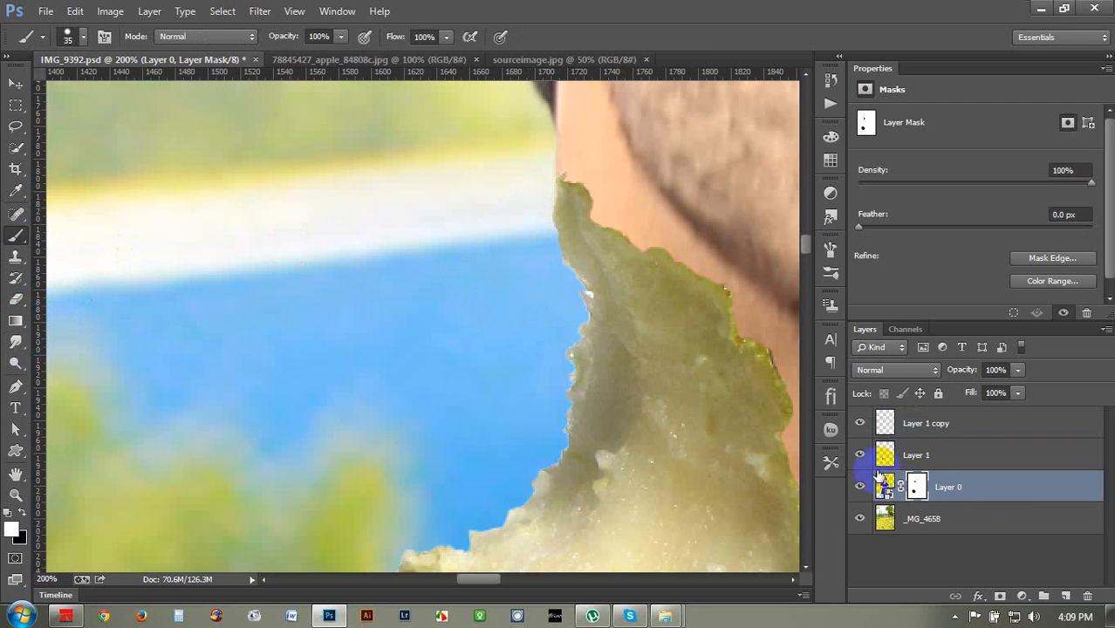
pyautogui.press('[')
pyautogui.click(586, 189)
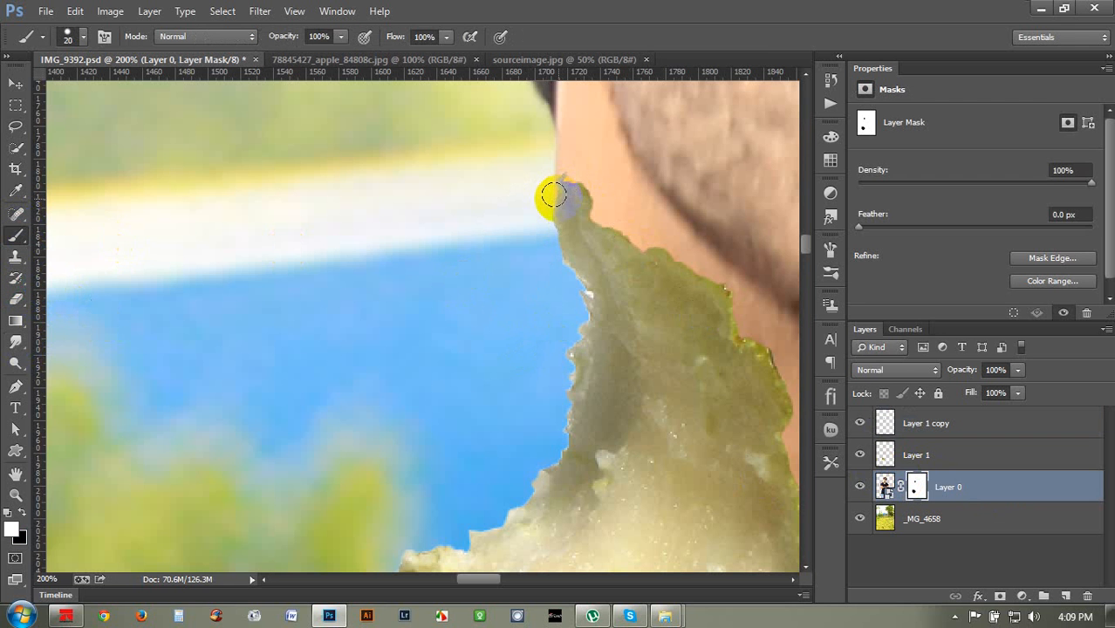
pyautogui.click(553, 193)
pyautogui.click(22, 514)
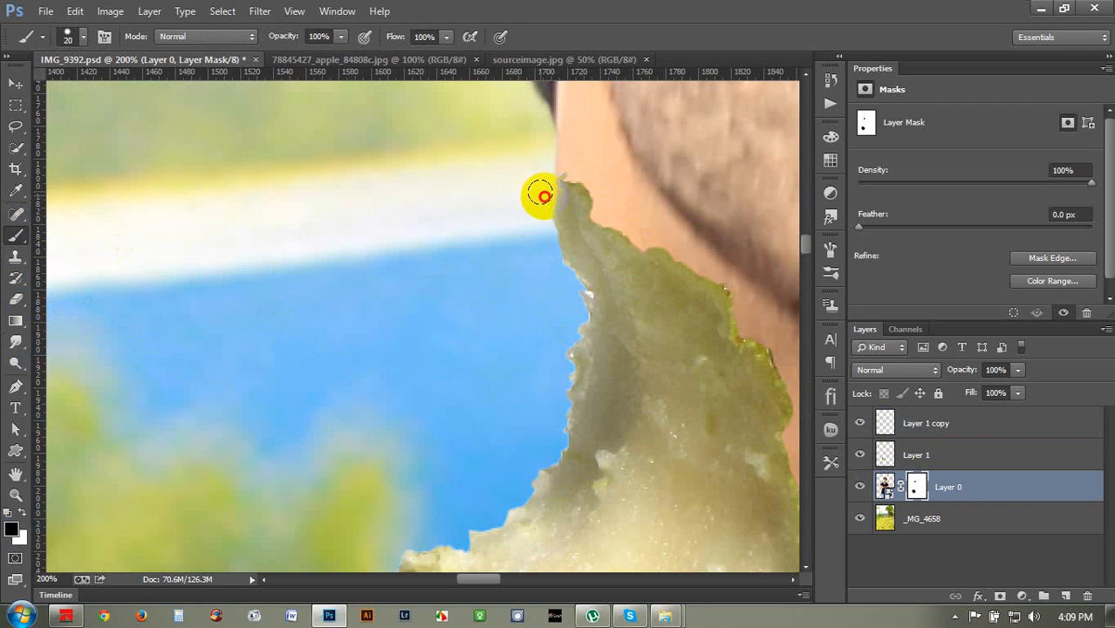
pyautogui.moveTo(548, 199); pyautogui.dragTo(537, 228)
# Step: Duplicate the waist's pear flesh from Layer 1 and place the copy over the opposite hip
pyautogui.scroll(-3, 543, 237)
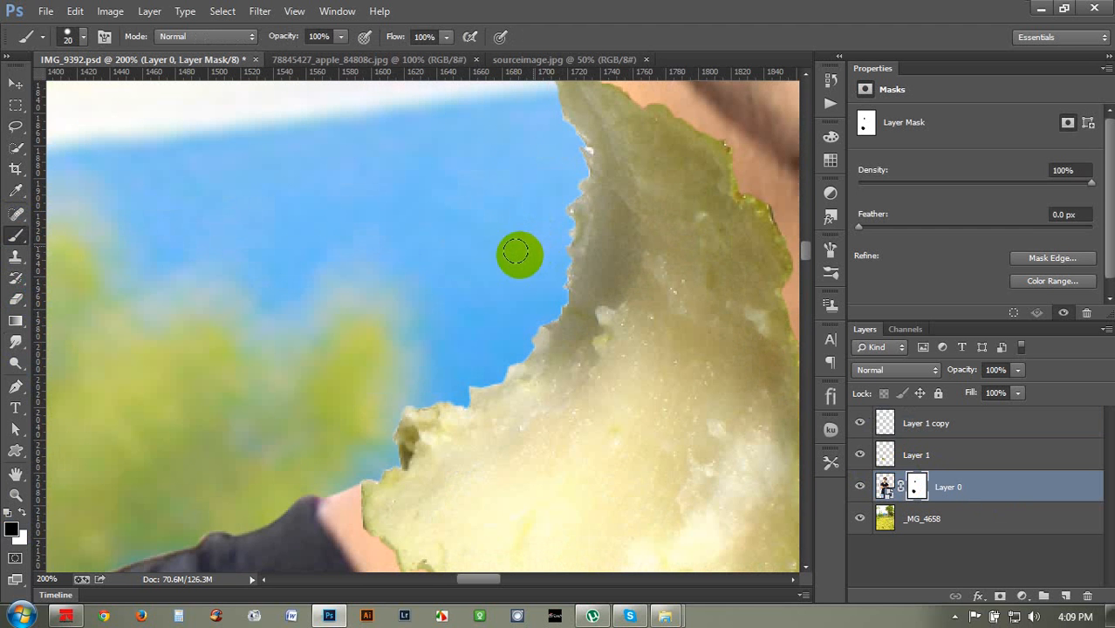
pyautogui.scroll(-6, 510, 265)
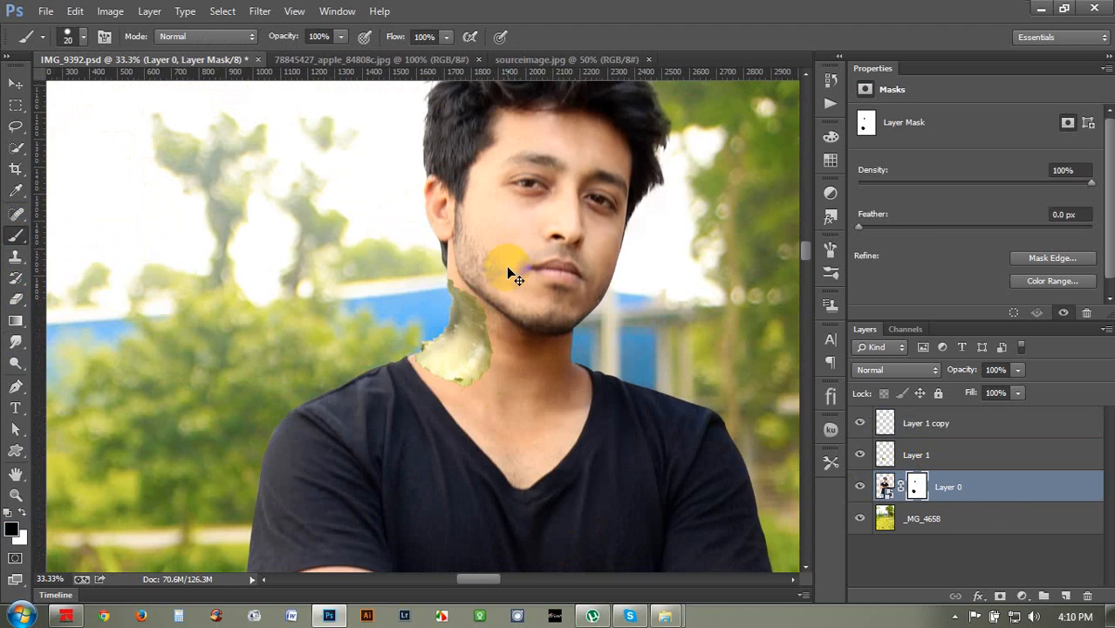
pyautogui.scroll(-2, 532, 279)
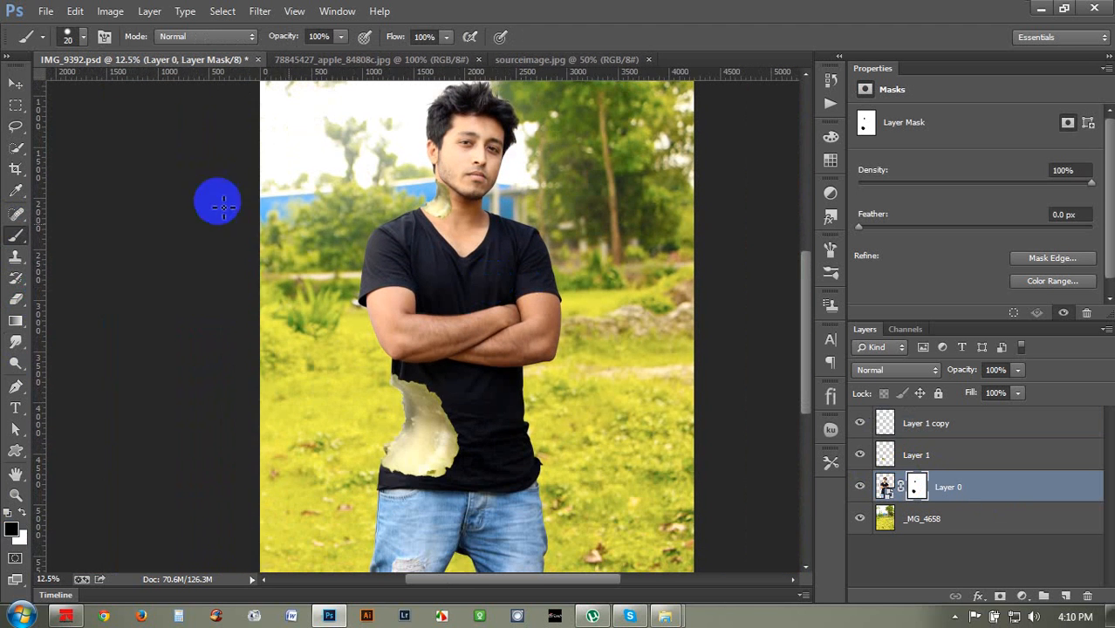
pyautogui.click(15, 82)
pyautogui.scroll(1, 348, 291)
pyautogui.scroll(-3, 353, 291)
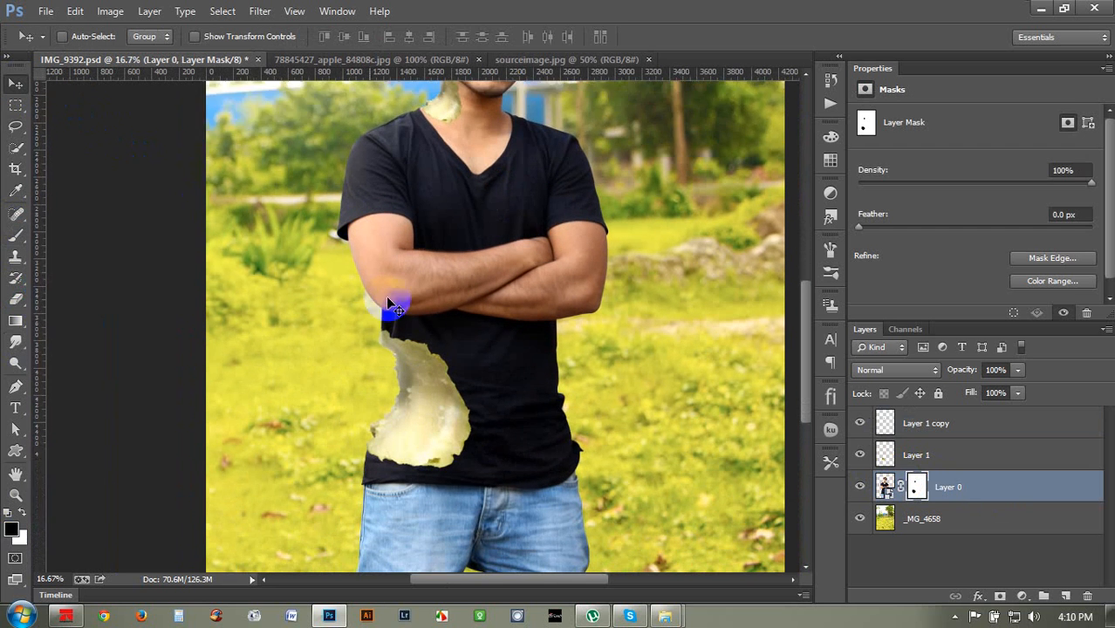
pyautogui.click(955, 456)
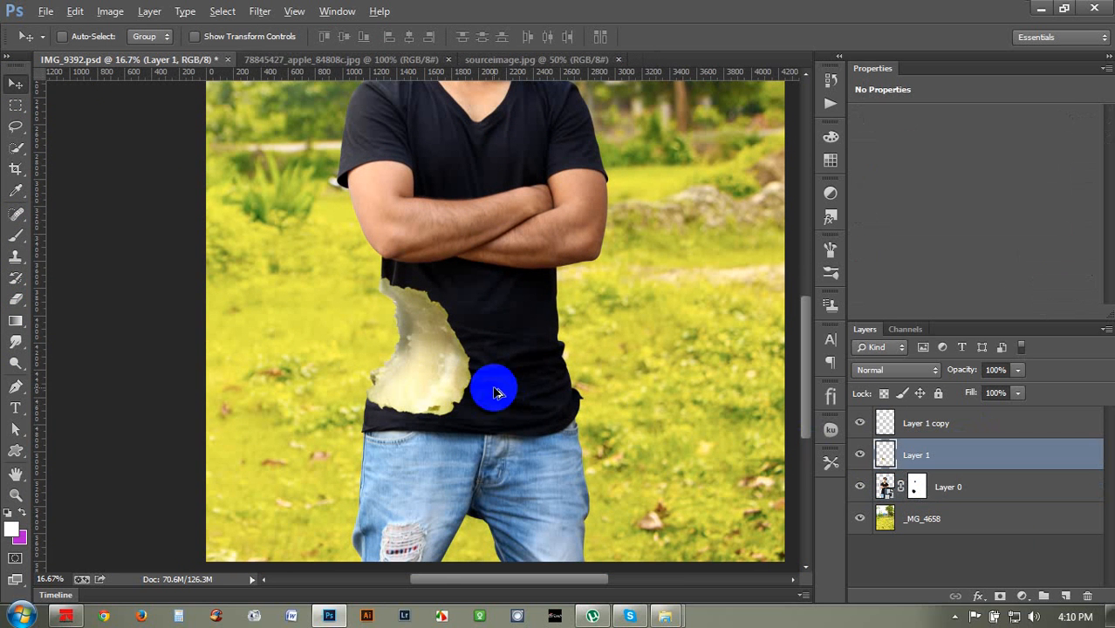
pyautogui.moveTo(492, 386); pyautogui.dragTo(665, 489)
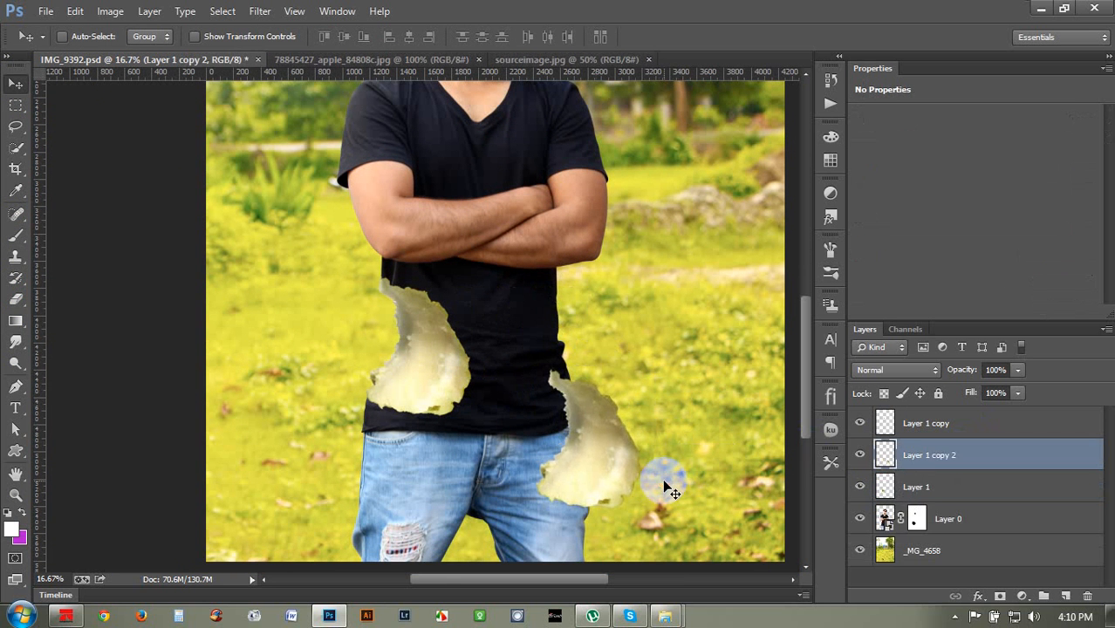
# Step: Flip the duplicated flesh horizontally and scale it to about 87% over the hip
pyautogui.hotkey('ctrl', 't')
pyautogui.rightClick(668, 476)
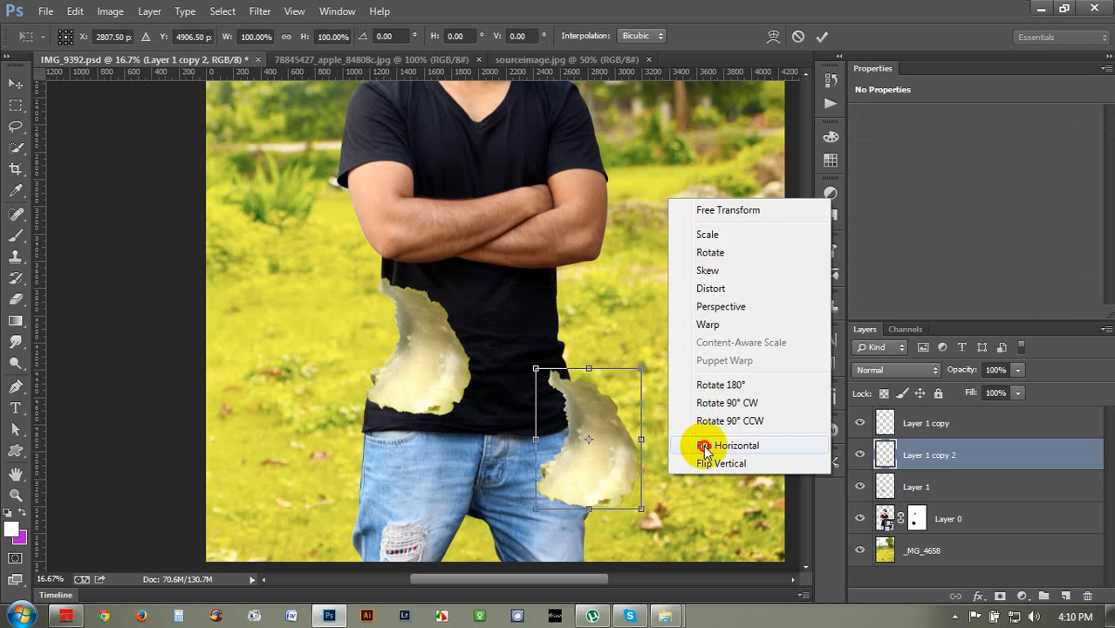
pyautogui.click(691, 443)
pyautogui.moveTo(603, 474); pyautogui.dragTo(608, 499)
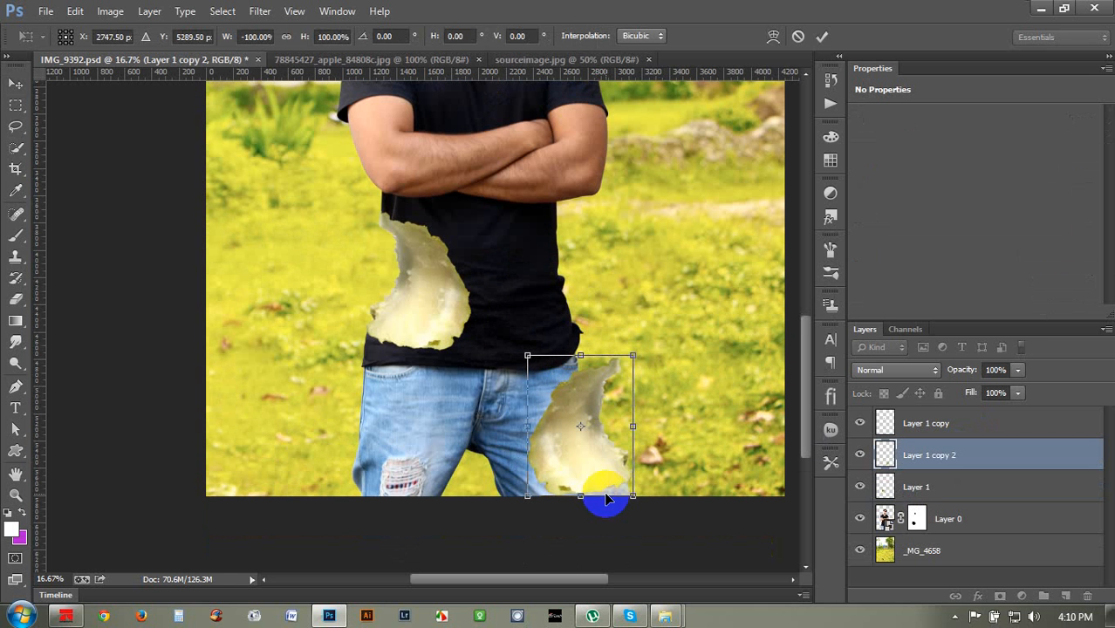
pyautogui.moveTo(625, 362); pyautogui.dragTo(572, 386)
# Step: Try shrinking the flipped flesh copy further at the hip, and delete its layer
pyautogui.scroll(5, 576, 392)
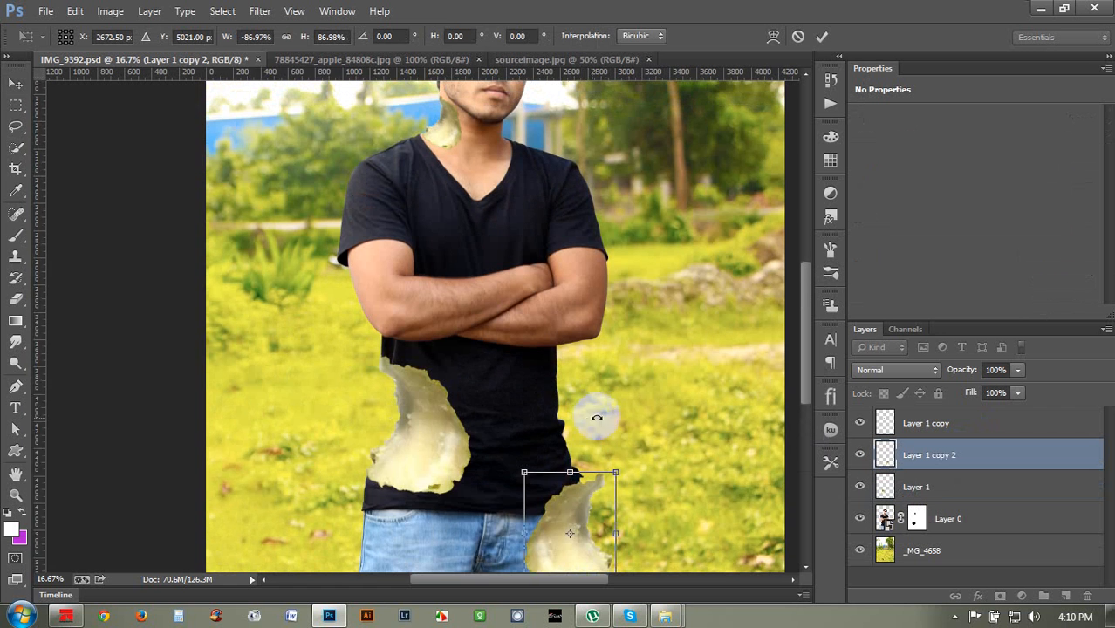
pyautogui.scroll(4, 588, 447)
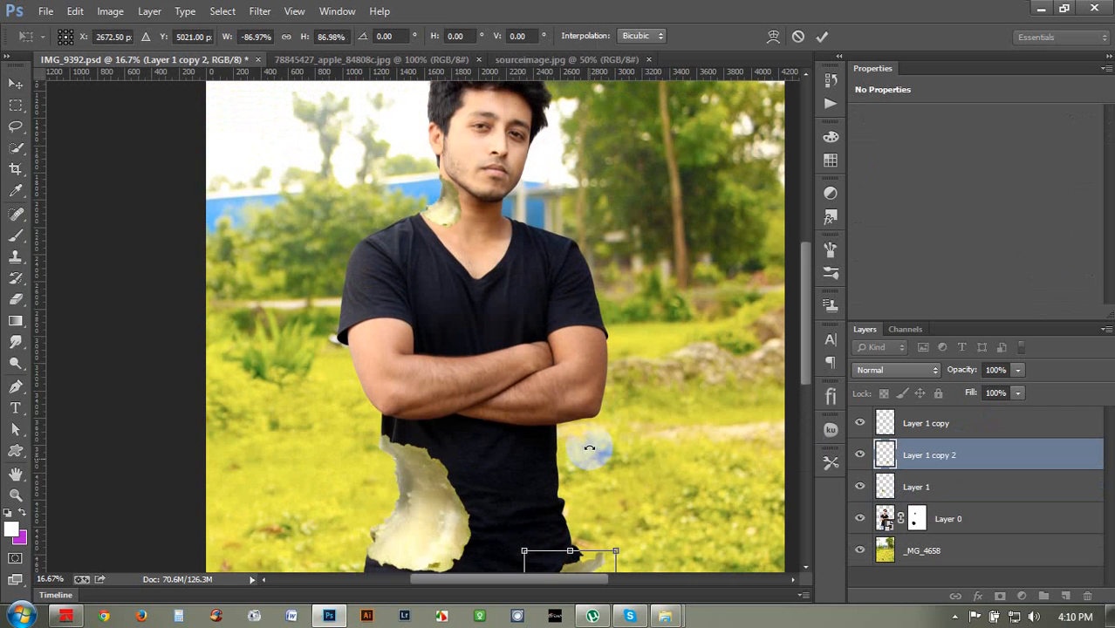
pyautogui.scroll(-5, 586, 449)
pyautogui.scroll(-2, 580, 458)
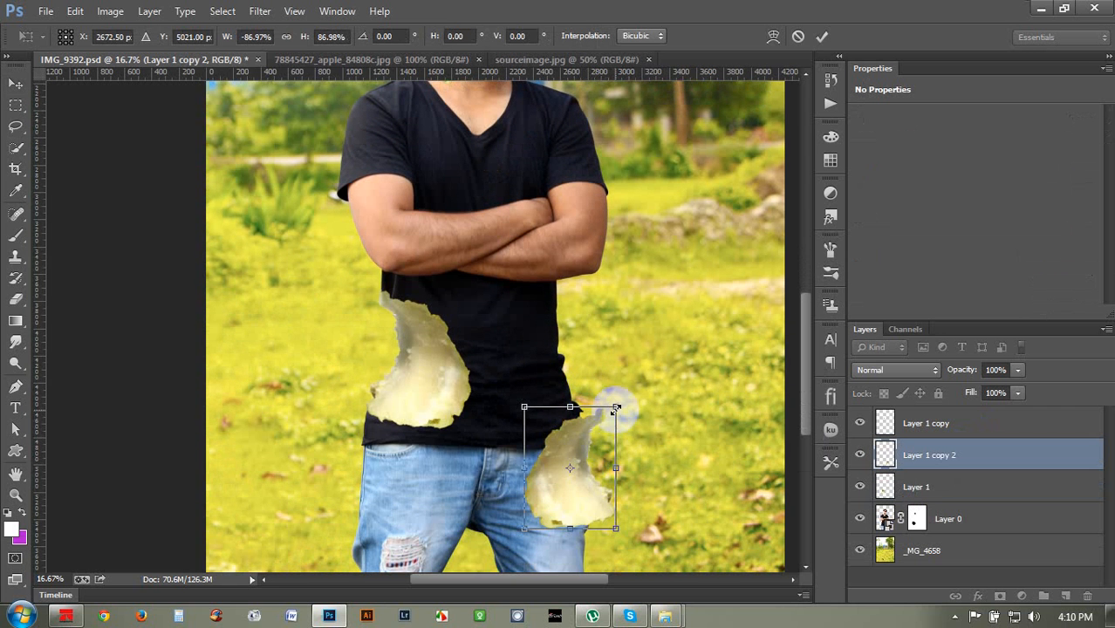
pyautogui.moveTo(616, 407); pyautogui.dragTo(639, 453)
pyautogui.press('Return')
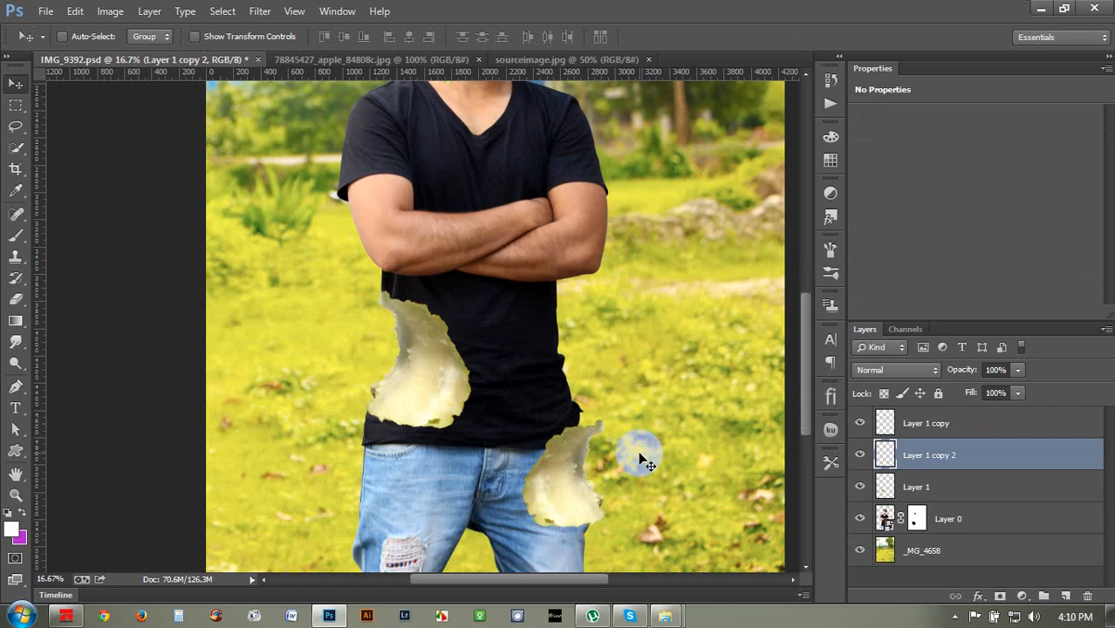
pyautogui.press('Delete')
# Step: Close sourceimage.jpg and bring up the bitten area in 78845427_apple_84808c.jpg
pyautogui.click(495, 61)
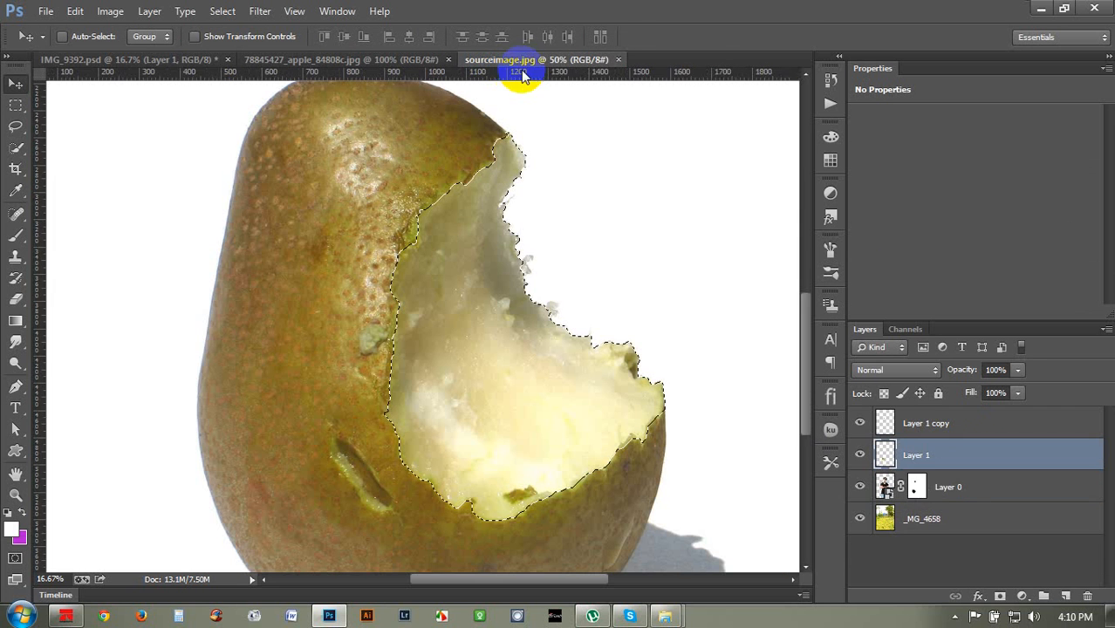
pyautogui.click(617, 59)
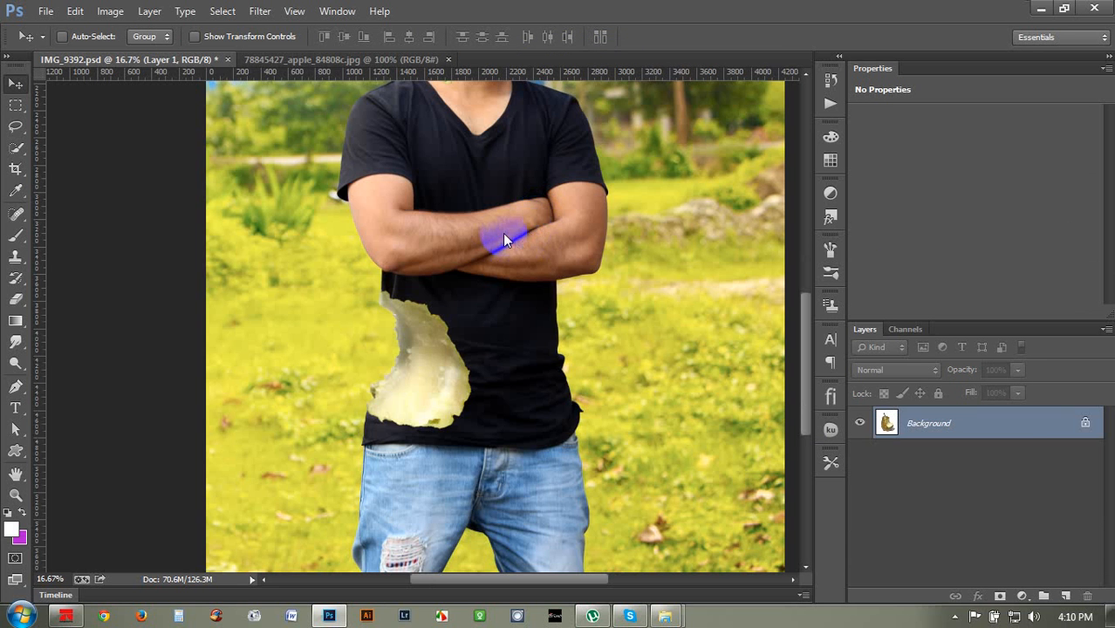
pyautogui.click(411, 58)
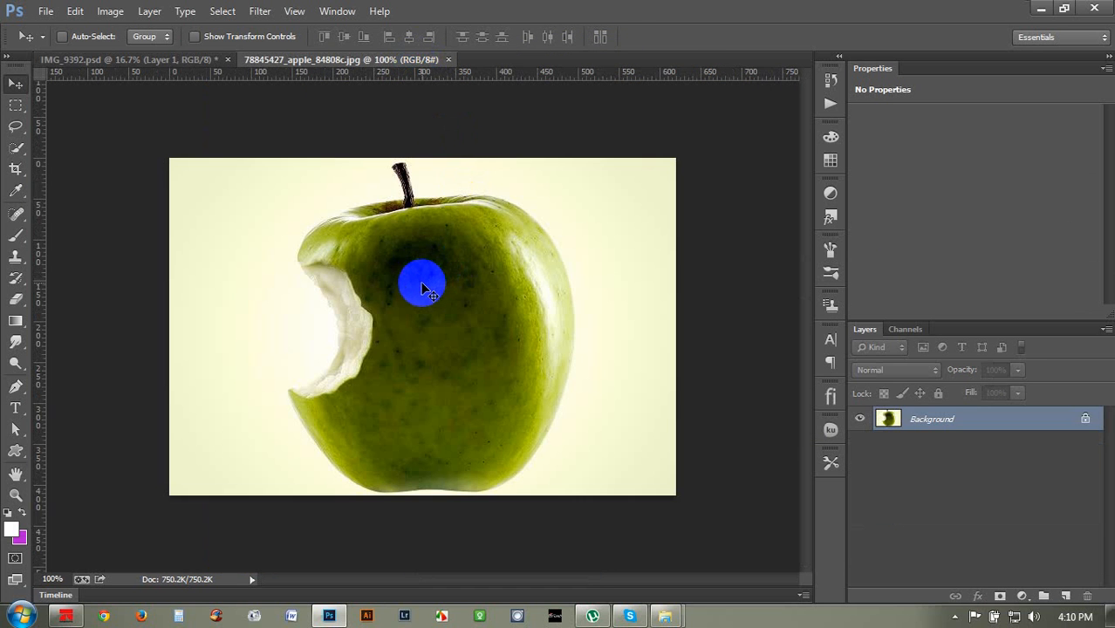
pyautogui.hotkey('ctrl', '+')
pyautogui.hscroll(-2, 449, 282)
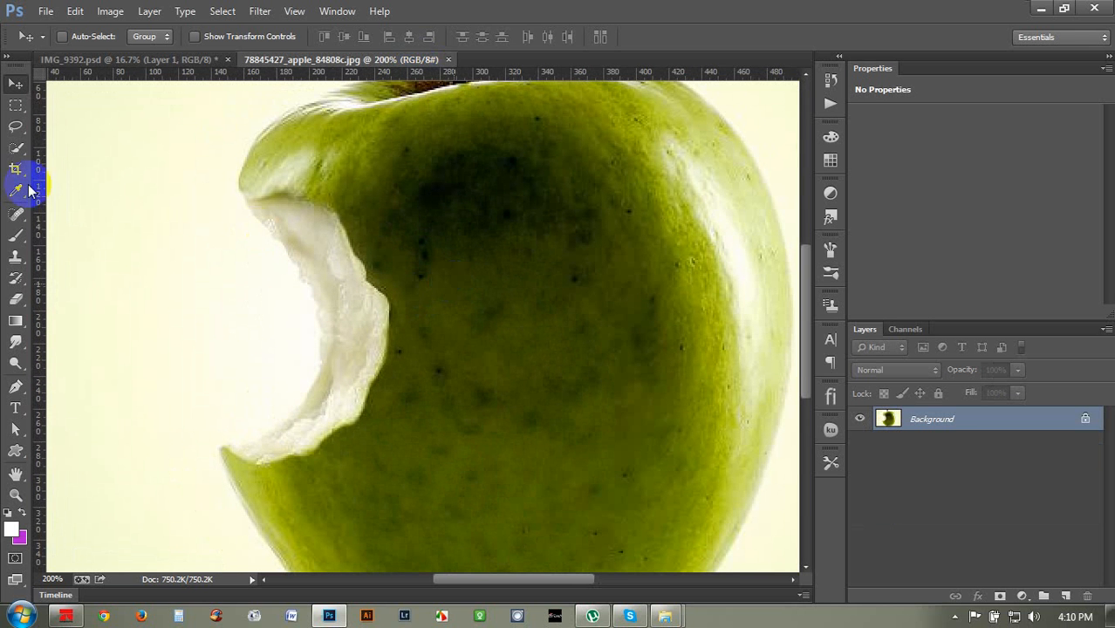
# Step: Select the apple's bitten white flesh with Quick Selection, refining its two pointed ends with a 7 px brush
pyautogui.click(17, 152)
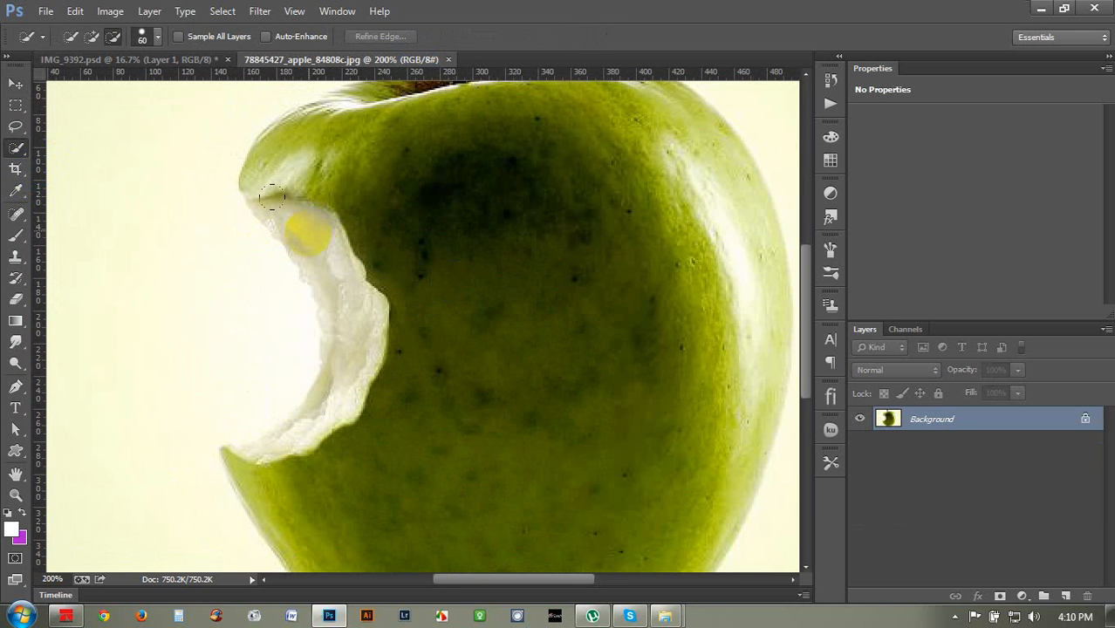
pyautogui.moveTo(271, 197)
pyautogui.mouseDown()
pyautogui.moveTo(308, 341)
pyautogui.moveTo(267, 436)
pyautogui.moveTo(281, 449)
pyautogui.moveTo(340, 369)
pyautogui.moveTo(347, 329)
pyautogui.moveTo(299, 224)
pyautogui.mouseUp()
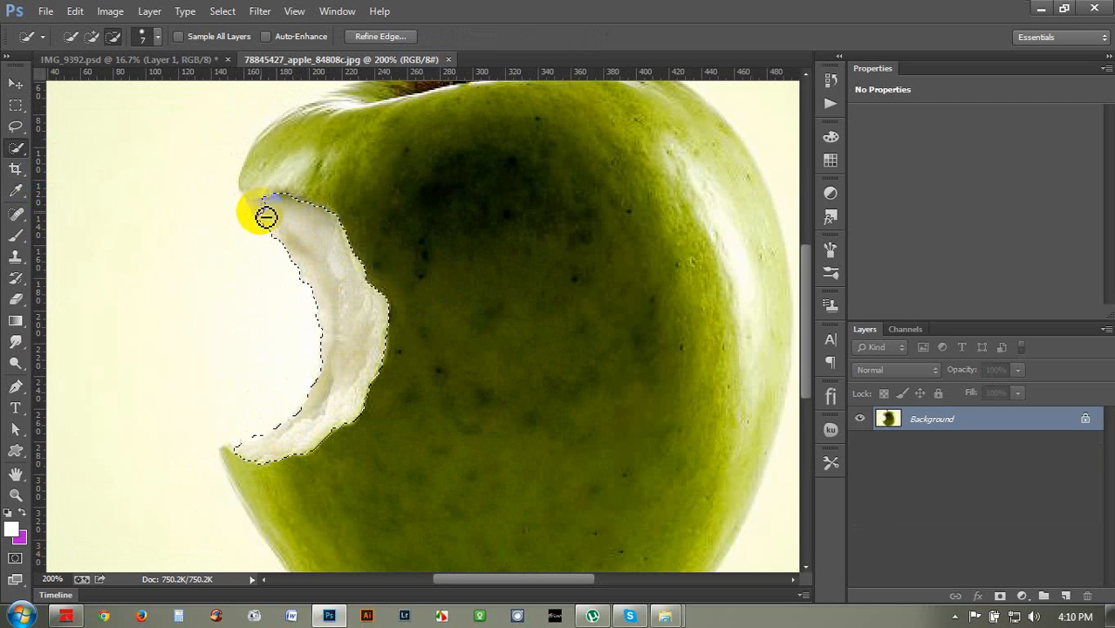
pyautogui.click(92, 36)
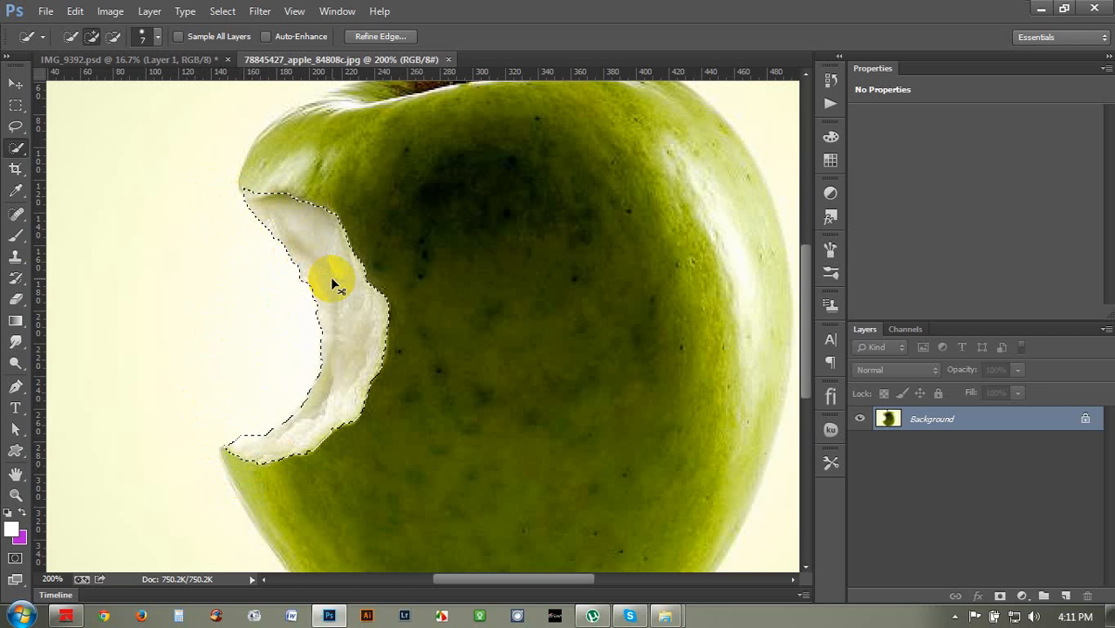
pyautogui.keyDown('alt'); pyautogui.click(239, 441); pyautogui.keyUp('alt')
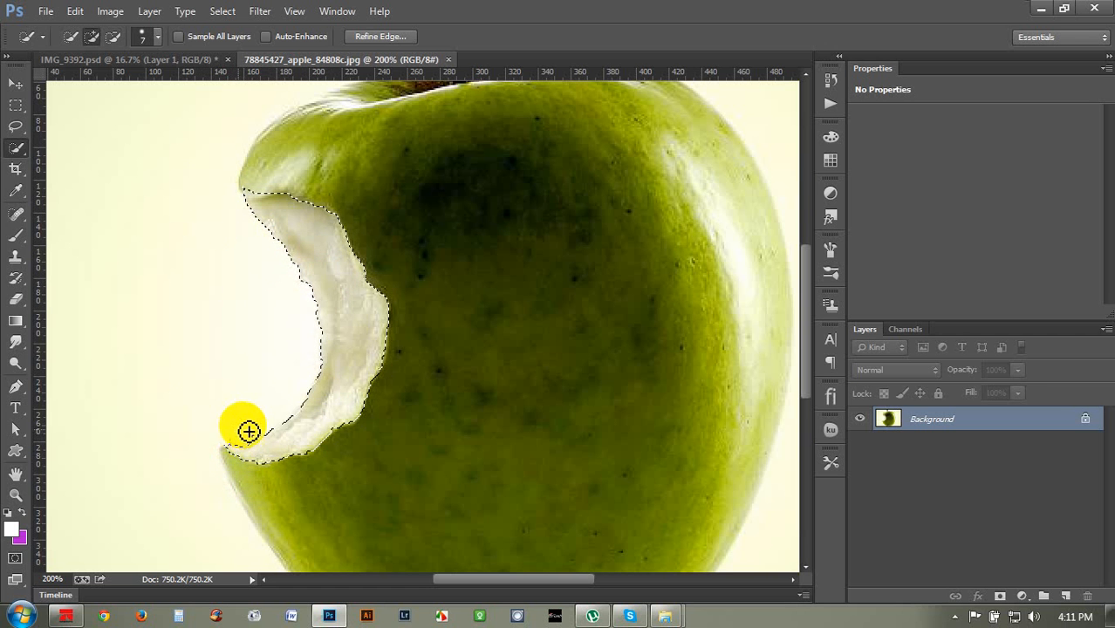
# Step: Copy the selected apple flesh into IMG_9392.psd as a new layer and convert it to a Smart Object
pyautogui.moveTo(249, 259); pyautogui.dragTo(417, 305)
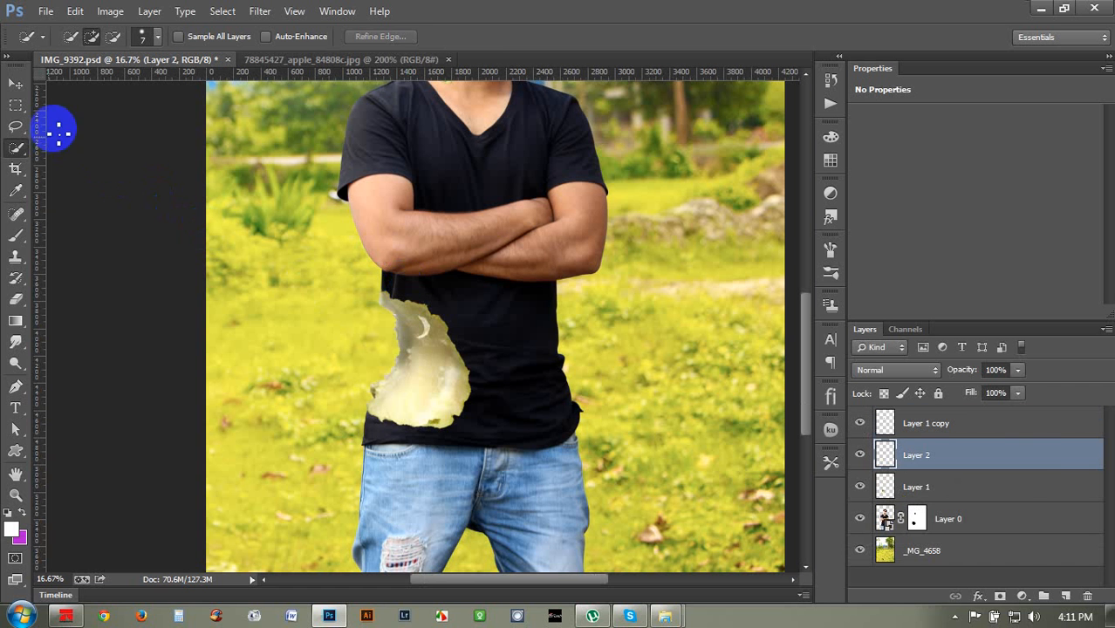
pyautogui.rightClick(1027, 460)
pyautogui.click(886, 187)
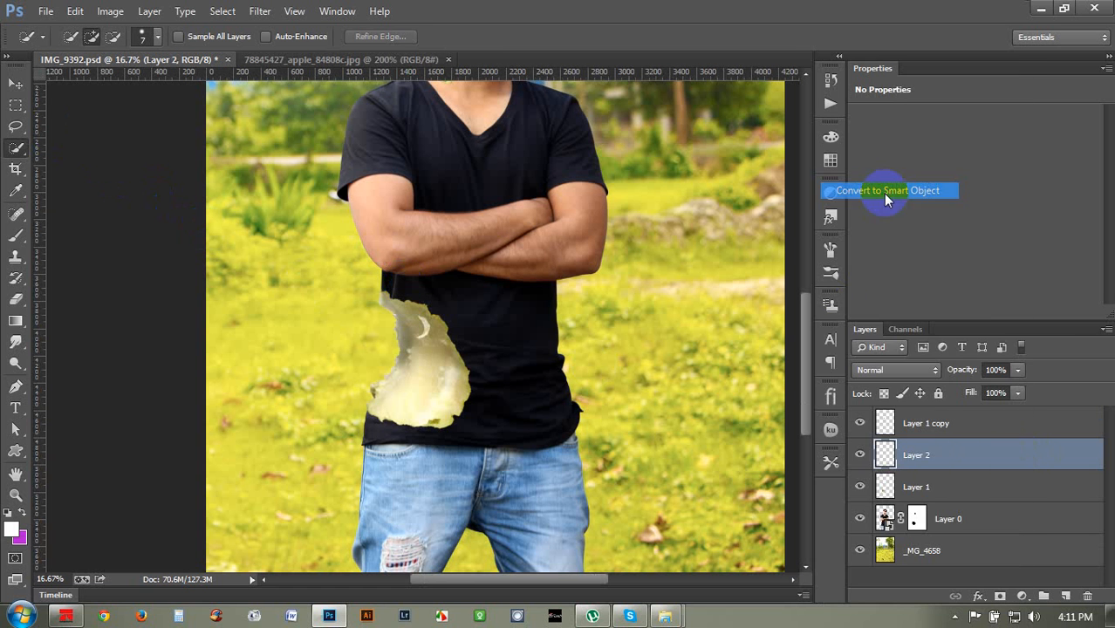
# Step: Enlarge the apple flesh to about 835%, flipped horizontally, and move it over the hip opposite the waist bite
pyautogui.hotkey('ctrl', 't')
pyautogui.moveTo(440, 309); pyautogui.dragTo(499, 233)
pyautogui.rightClick(466, 283)
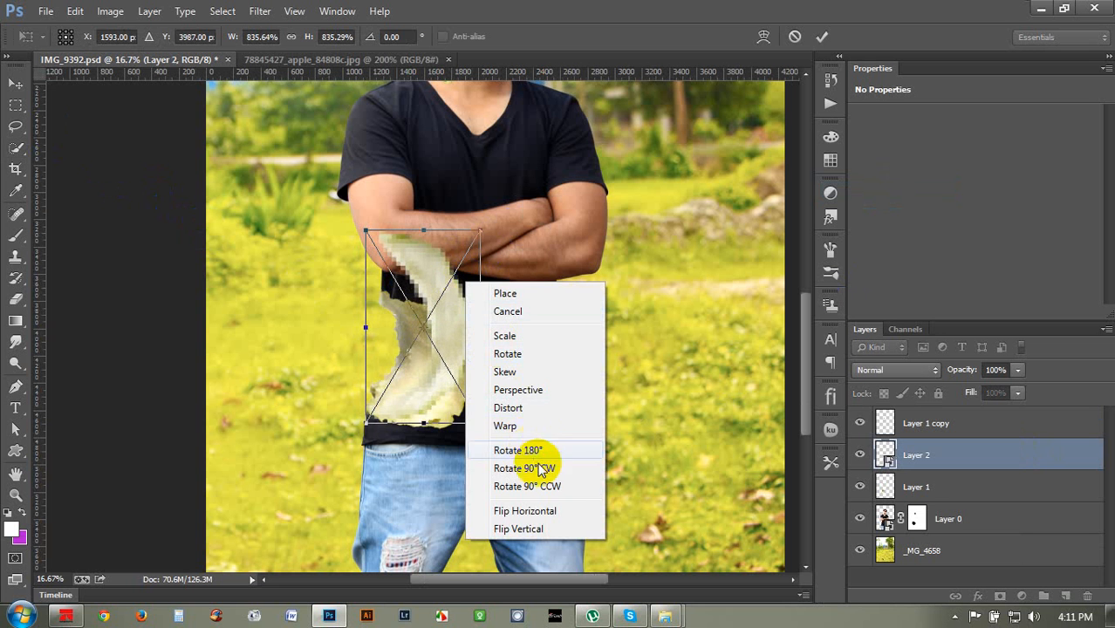
pyautogui.click(545, 509)
pyautogui.moveTo(482, 399); pyautogui.dragTo(625, 513)
pyautogui.scroll(-5, 610, 467)
pyautogui.moveTo(601, 444); pyautogui.dragTo(597, 431)
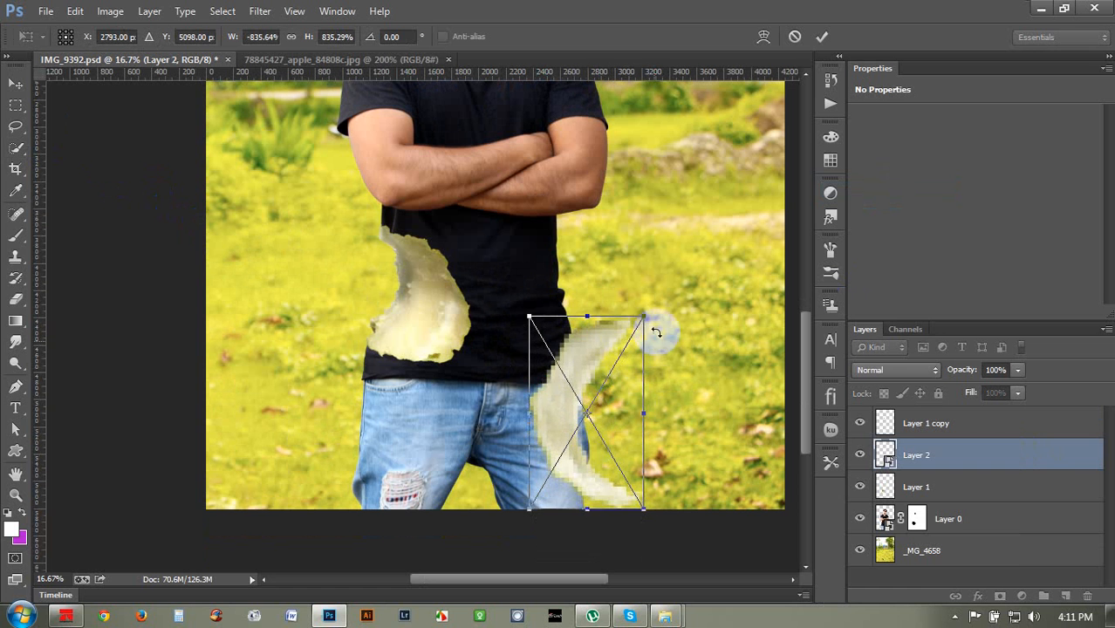
# Step: Reduce the flipped apple flesh to about 465% and fit it along the outer hip of the jeans
pyautogui.moveTo(644, 317); pyautogui.dragTo(571, 355)
pyautogui.hotkey('ctrl', '+')
pyautogui.hotkey('ctrl', '+')
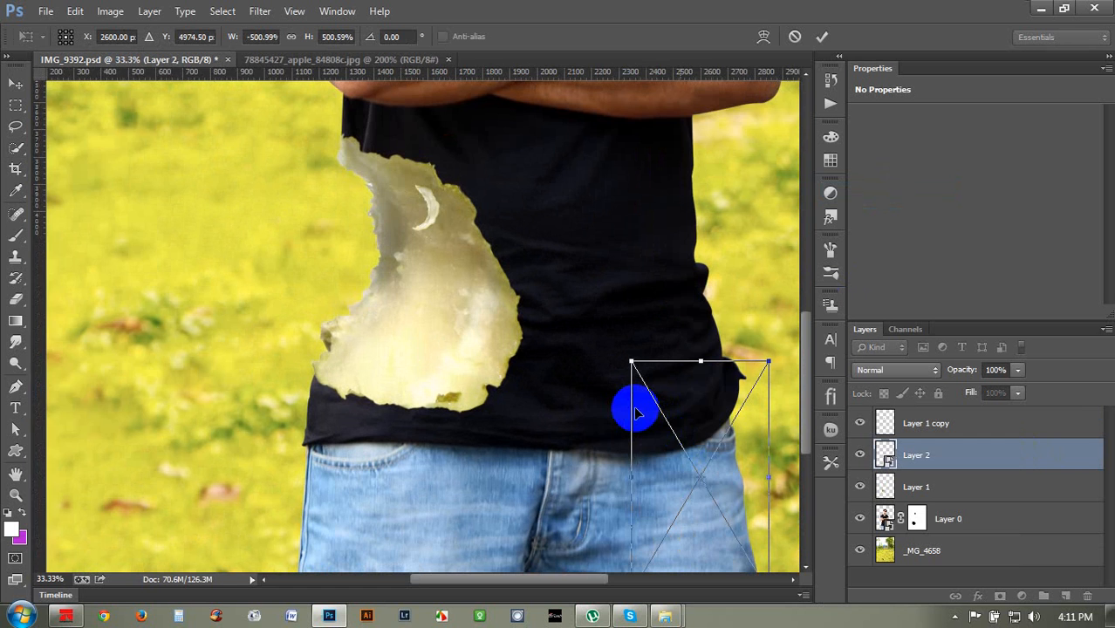
pyautogui.moveTo(580, 433); pyautogui.dragTo(431, 301)
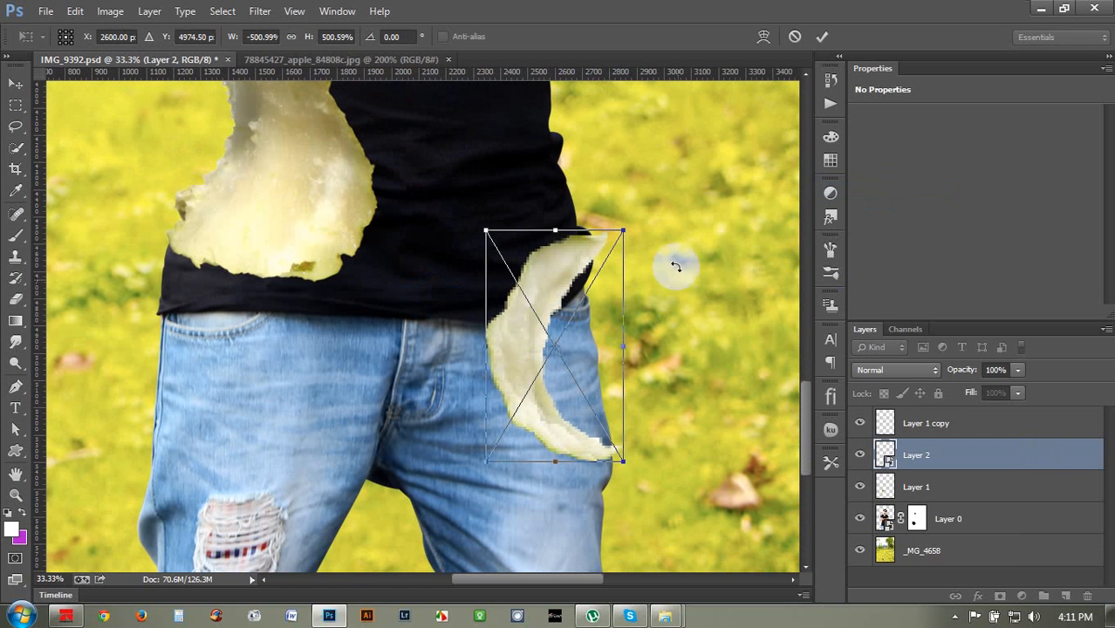
pyautogui.moveTo(617, 231); pyautogui.dragTo(575, 263)
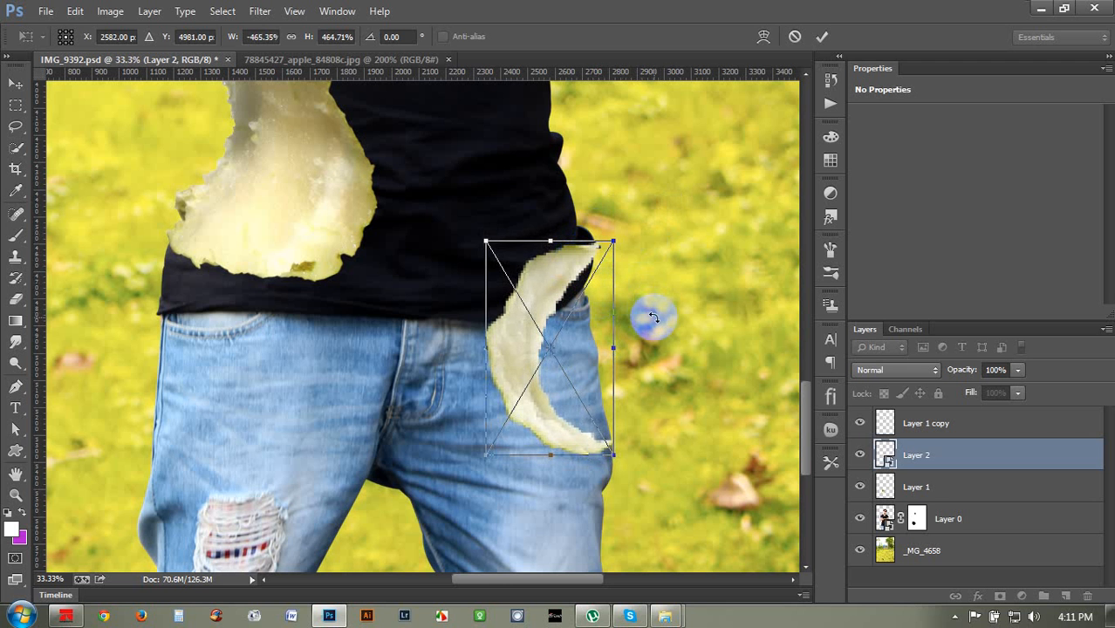
pyautogui.press('Return')
pyautogui.press('w')
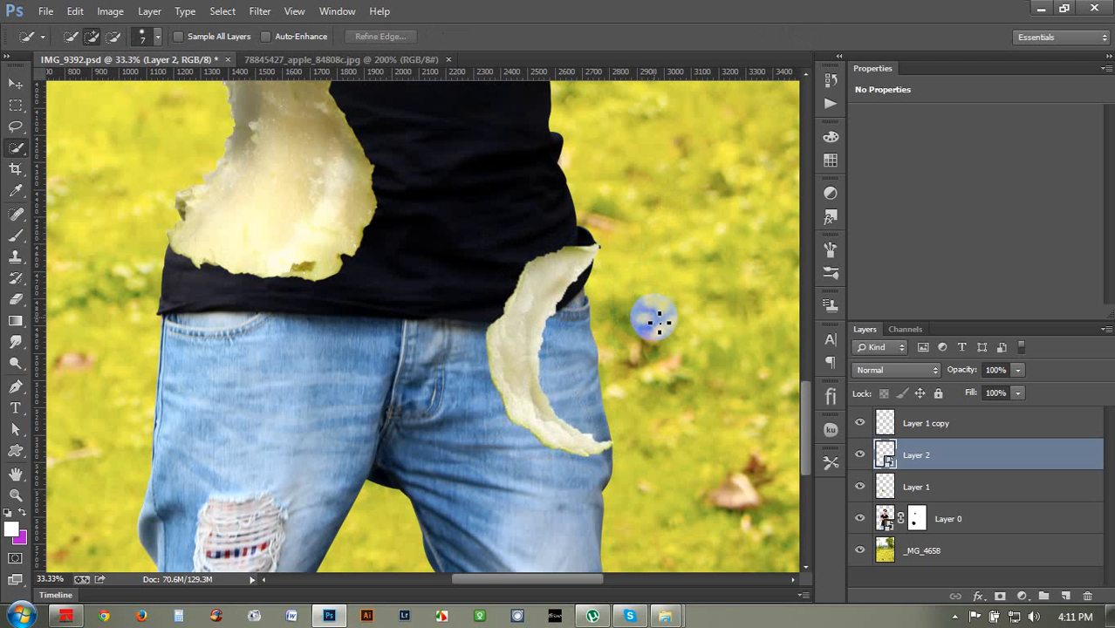
# Step: Hide the jeans and shirt outside the hip's apple flesh by painting black with a 125 px brush on Layer 0's mask
pyautogui.click(16, 83)
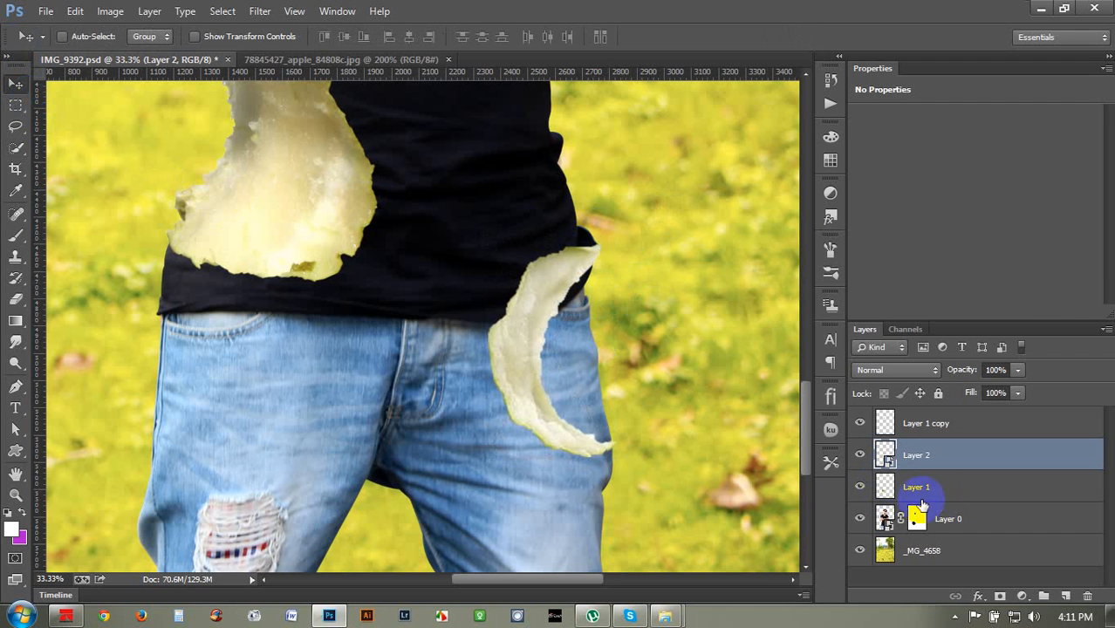
pyautogui.click(916, 515)
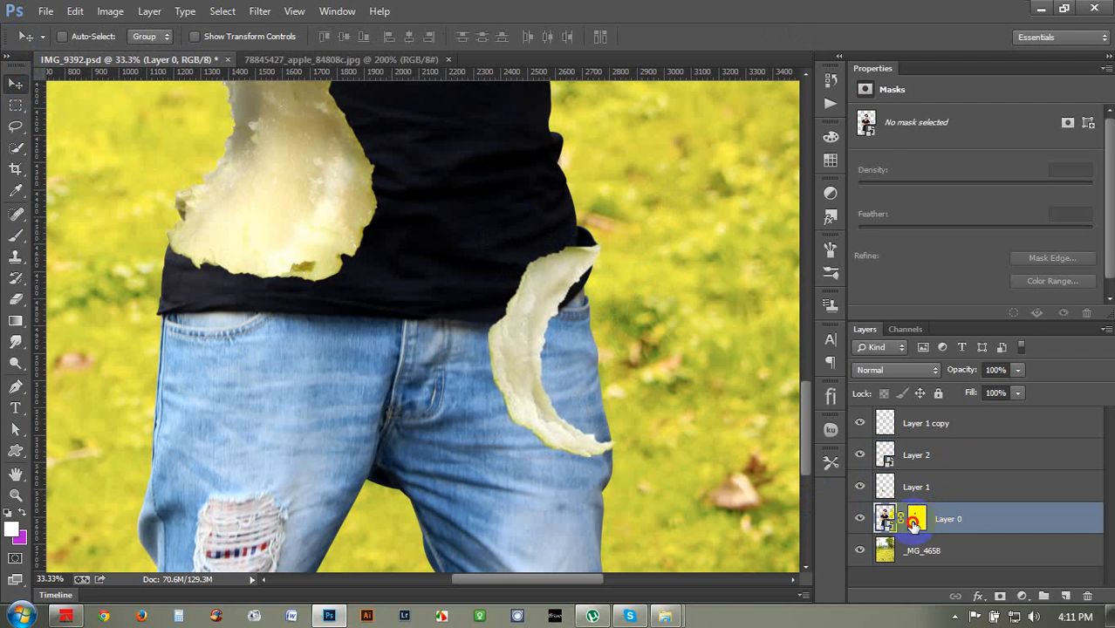
pyautogui.click(914, 521)
pyautogui.click(15, 236)
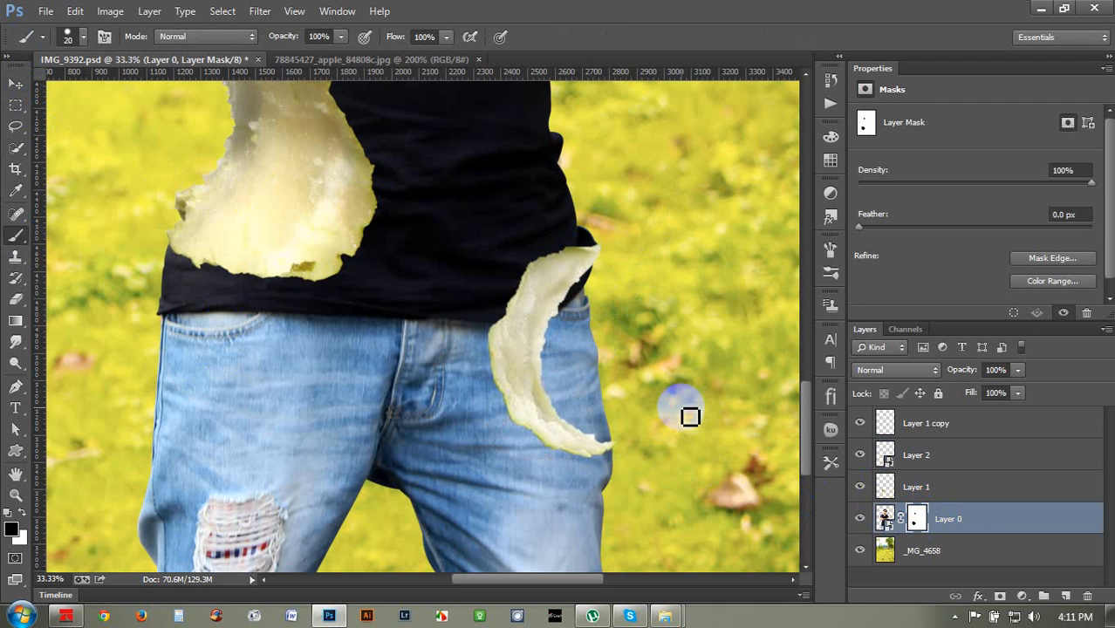
pyautogui.press(']')
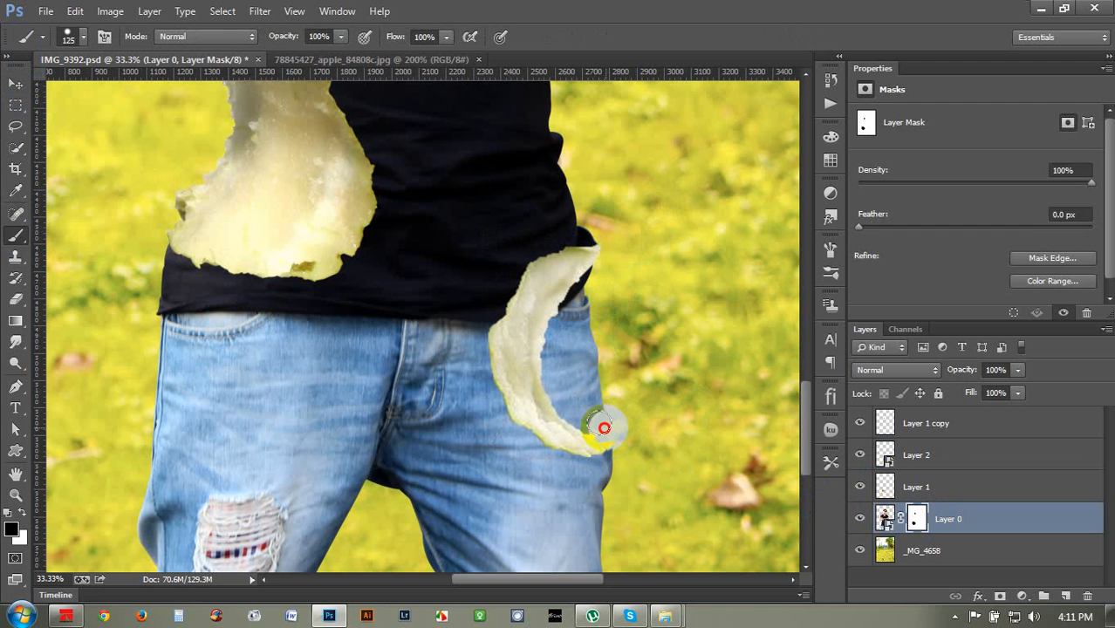
pyautogui.moveTo(604, 427)
pyautogui.mouseDown()
pyautogui.moveTo(564, 398)
pyautogui.moveTo(547, 339)
pyautogui.moveTo(588, 276)
pyautogui.moveTo(596, 345)
pyautogui.moveTo(571, 317)
pyautogui.moveTo(578, 364)
pyautogui.moveTo(607, 408)
pyautogui.moveTo(585, 379)
pyautogui.moveTo(582, 315)
pyautogui.moveTo(597, 264)
pyautogui.mouseUp()
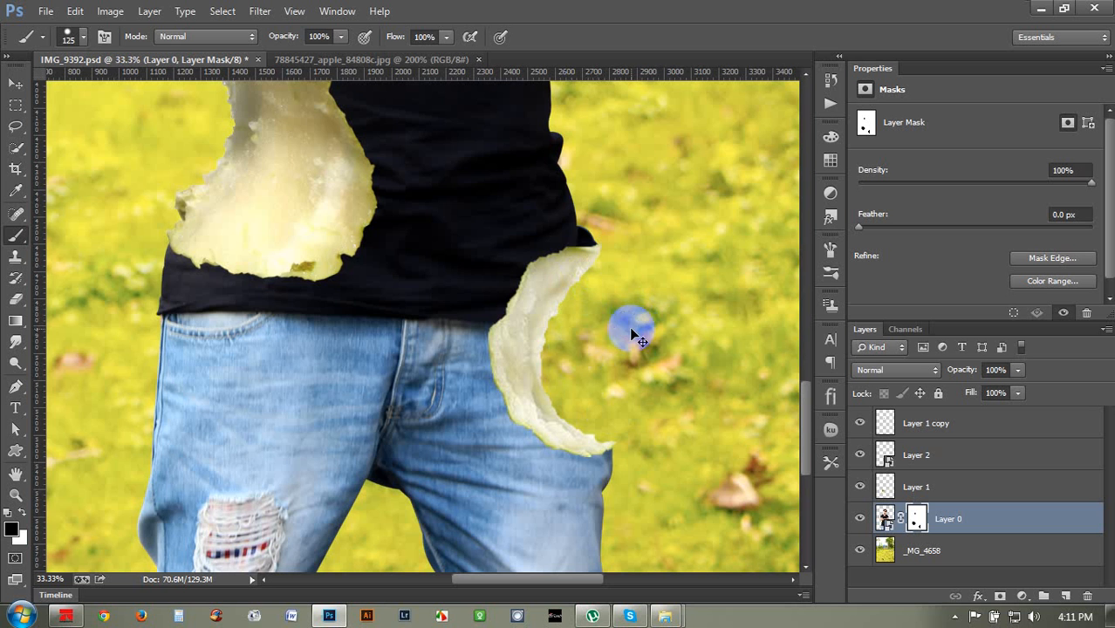
# Step: Undo the mask painting beside the hip and return to Layer 2
pyautogui.hotkey('ctrl', '-')
pyautogui.hotkey('ctrl', '-')
pyautogui.hotkey('ctrl', '-')
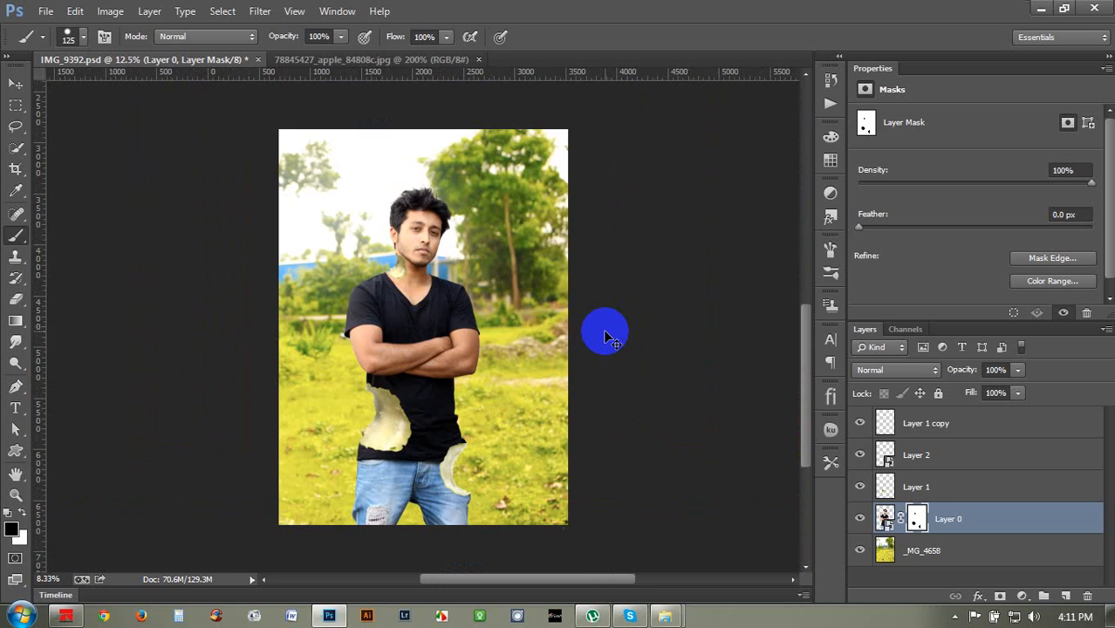
pyautogui.hotkey('ctrl', '+')
pyautogui.scroll(-3, 522, 331)
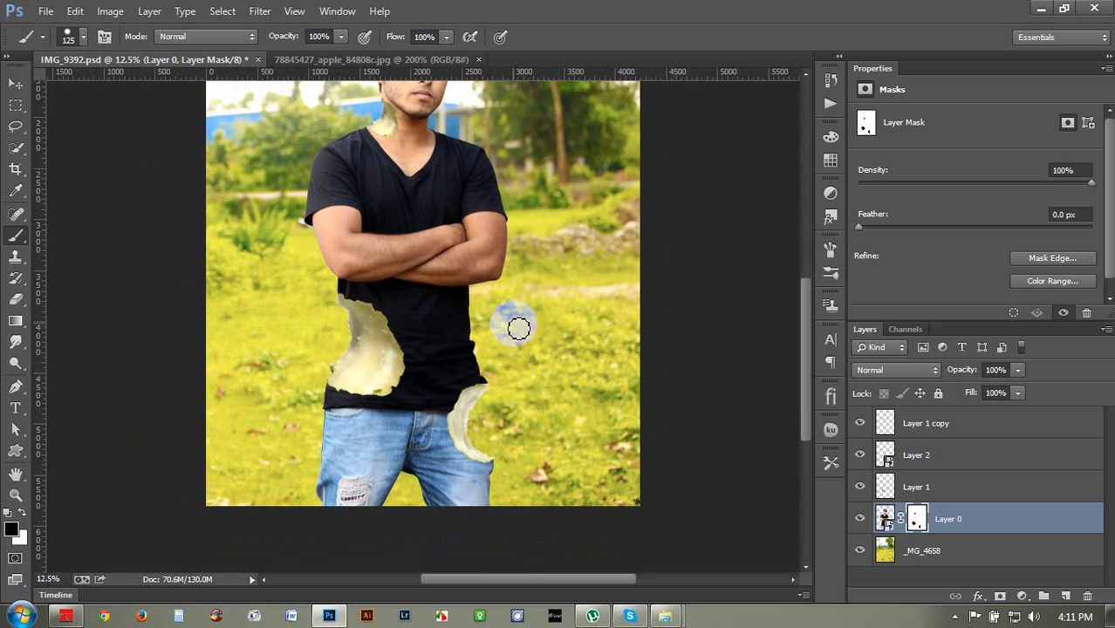
pyautogui.click(15, 84)
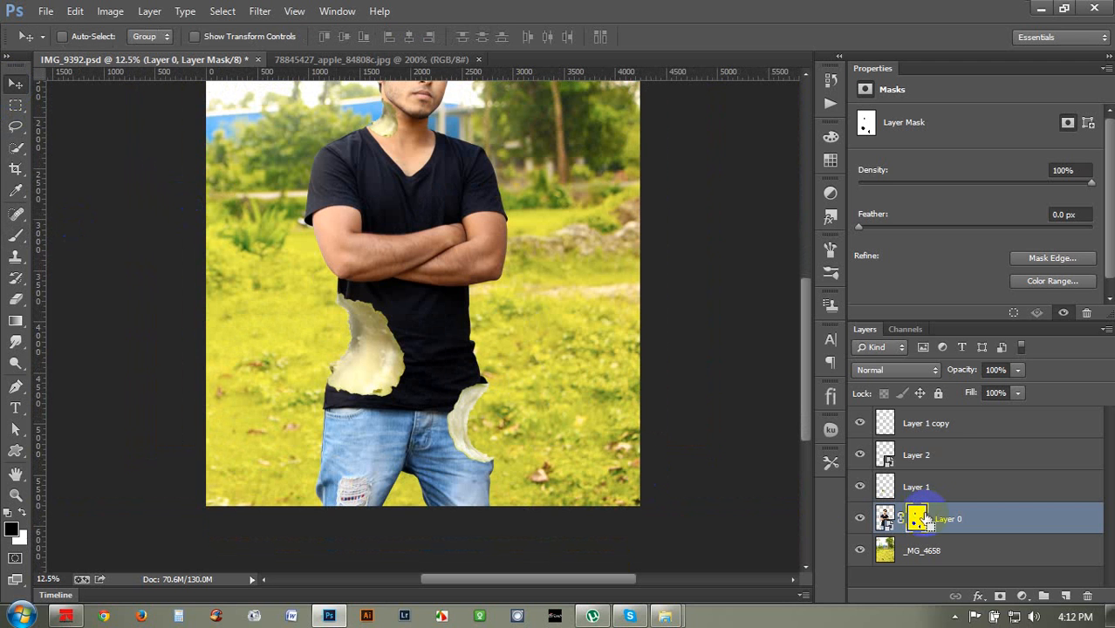
pyautogui.hotkey('ctrl', 'z')
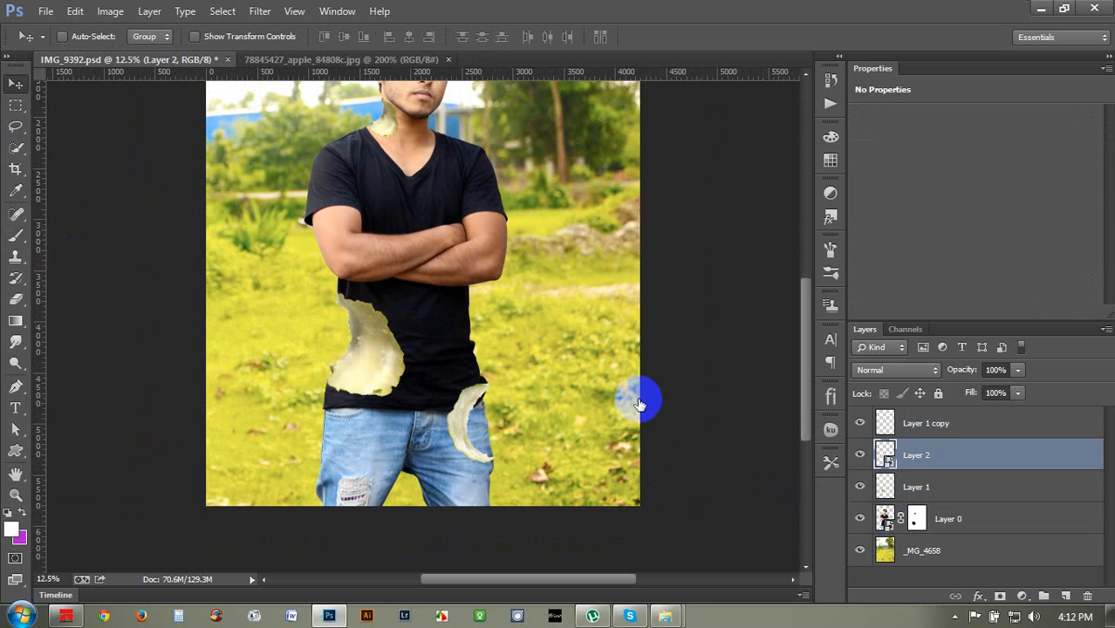
# Step: Flip the hip's apple flesh horizontally, move it onto the opposite sleeve and rotate it about 17.6°
pyautogui.hotkey('ctrl', 't')
pyautogui.rightClick(527, 398)
pyautogui.click(567, 366)
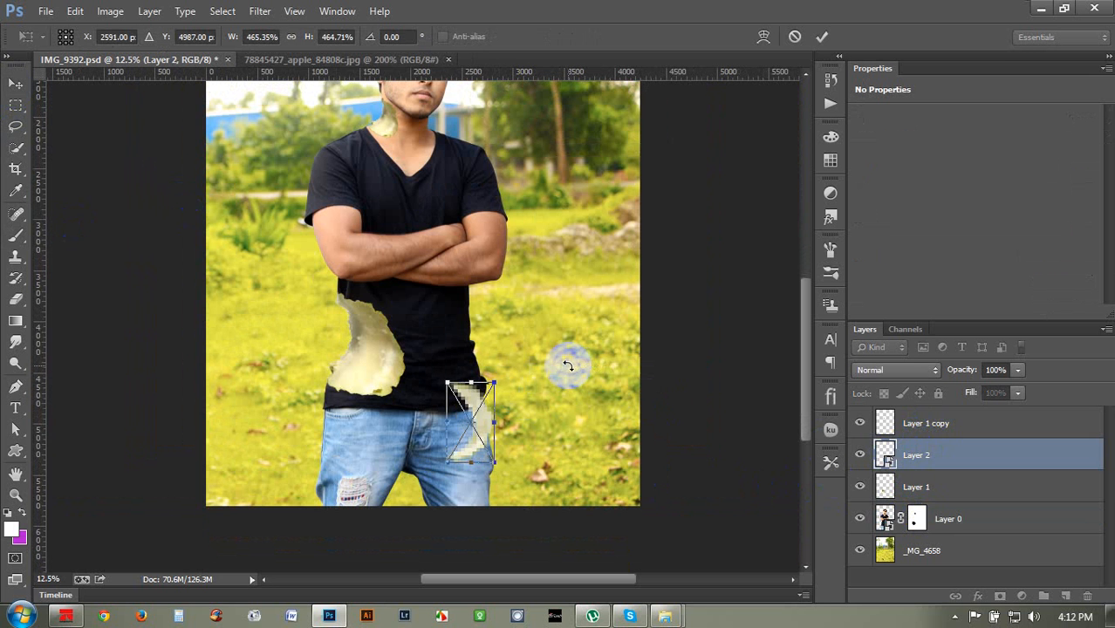
pyautogui.hotkey('ctrl', '+')
pyautogui.moveTo(475, 423); pyautogui.dragTo(316, 197)
pyautogui.scroll(4, 328, 181)
pyautogui.hotkey('ctrl', '+')
pyautogui.hotkey('ctrl', '+')
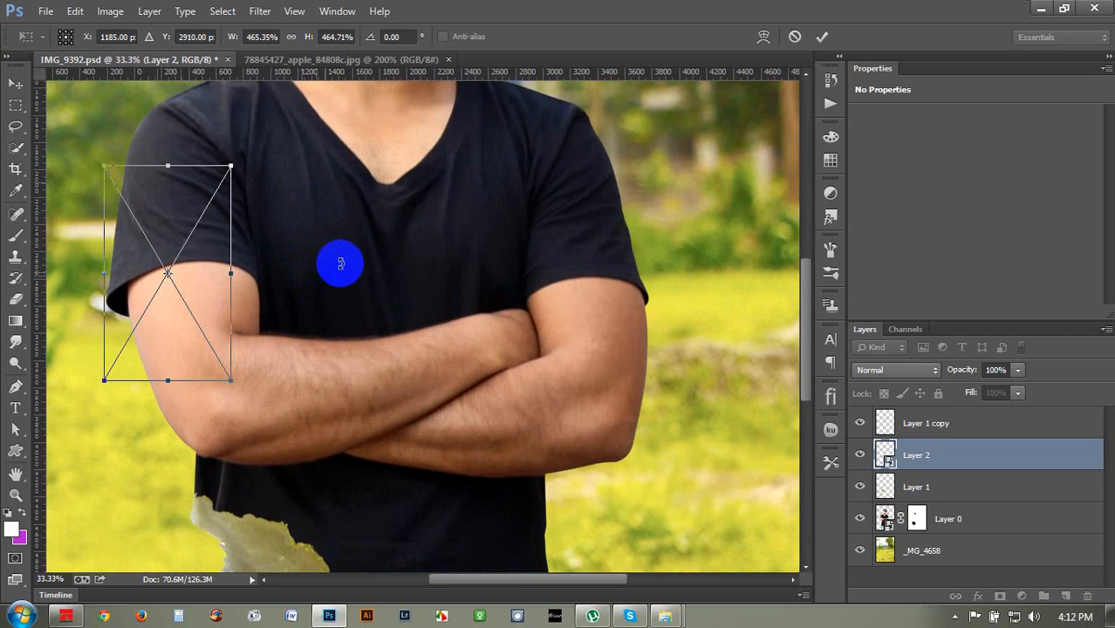
pyautogui.moveTo(370, 259); pyautogui.dragTo(669, 283)
pyautogui.moveTo(516, 243); pyautogui.dragTo(488, 182)
pyautogui.moveTo(577, 213); pyautogui.dragTo(572, 254)
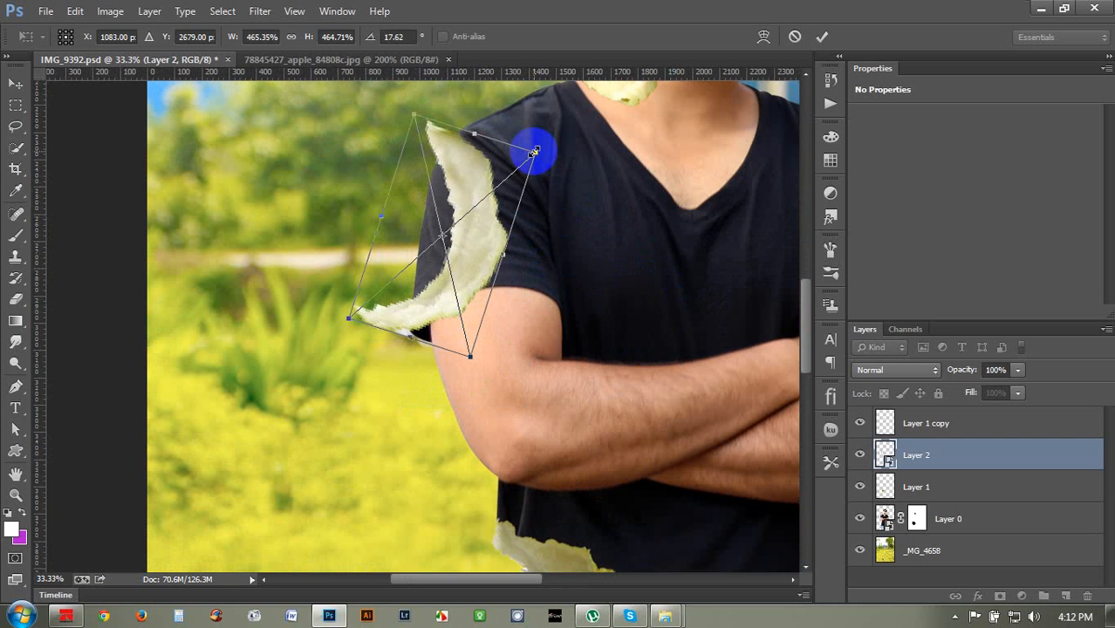
# Step: Reduce the sleeve's apple flesh to about 351% by 331%, tilt it about 12° and fit it between shoulder and sleeve hem
pyautogui.moveTo(534, 152); pyautogui.dragTo(494, 197)
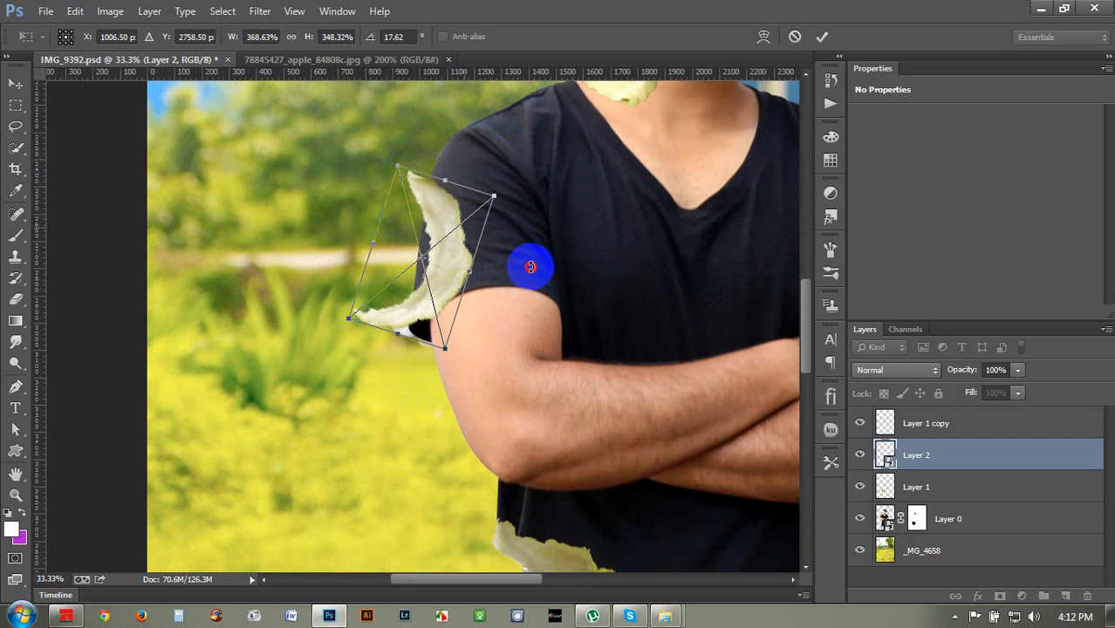
pyautogui.moveTo(531, 267); pyautogui.dragTo(515, 193)
pyautogui.moveTo(486, 267); pyautogui.dragTo(496, 350)
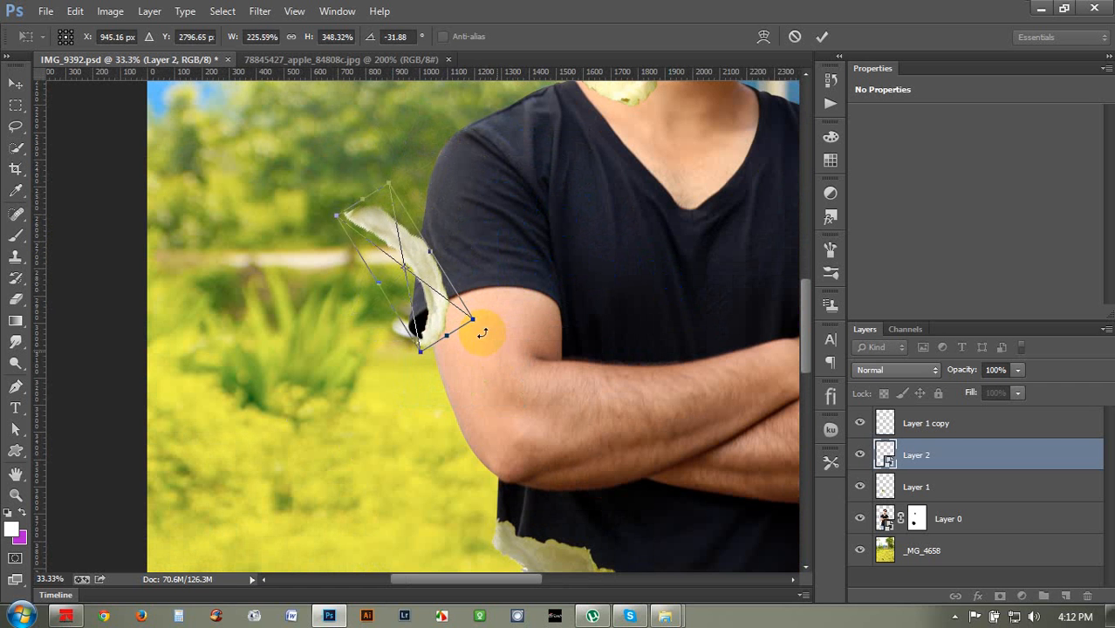
pyautogui.hotkey('ctrl', 'z')
pyautogui.moveTo(455, 274); pyautogui.dragTo(495, 247)
pyautogui.moveTo(581, 251); pyautogui.dragTo(567, 351)
pyautogui.moveTo(502, 234); pyautogui.dragTo(497, 179)
pyautogui.moveTo(554, 210); pyautogui.dragTo(567, 232)
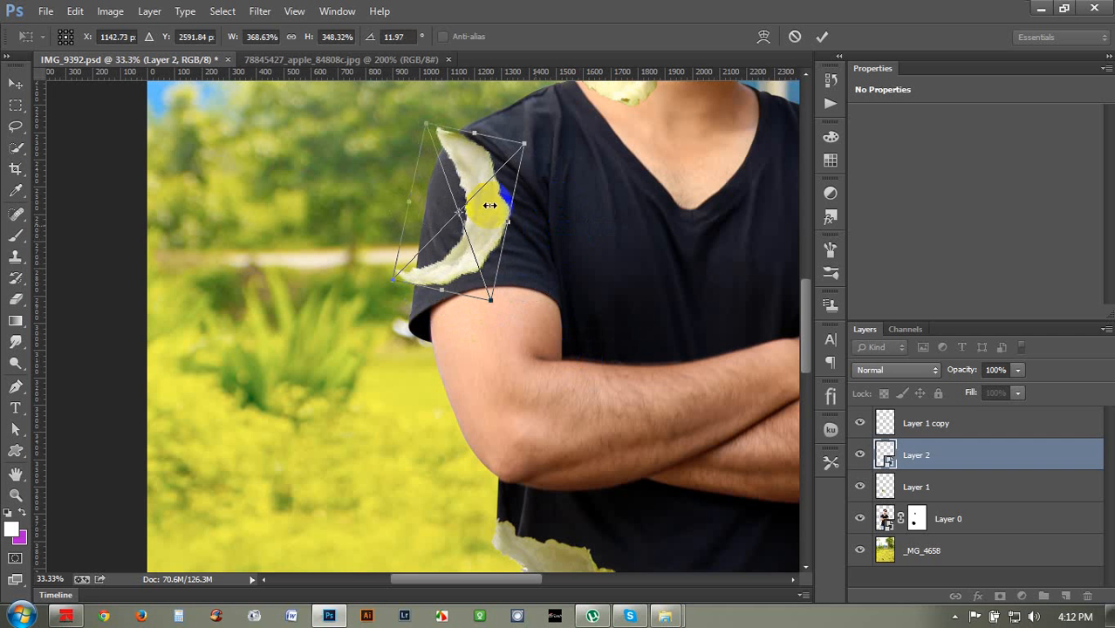
pyautogui.moveTo(488, 194); pyautogui.dragTo(509, 201)
pyautogui.moveTo(544, 142); pyautogui.dragTo(538, 150)
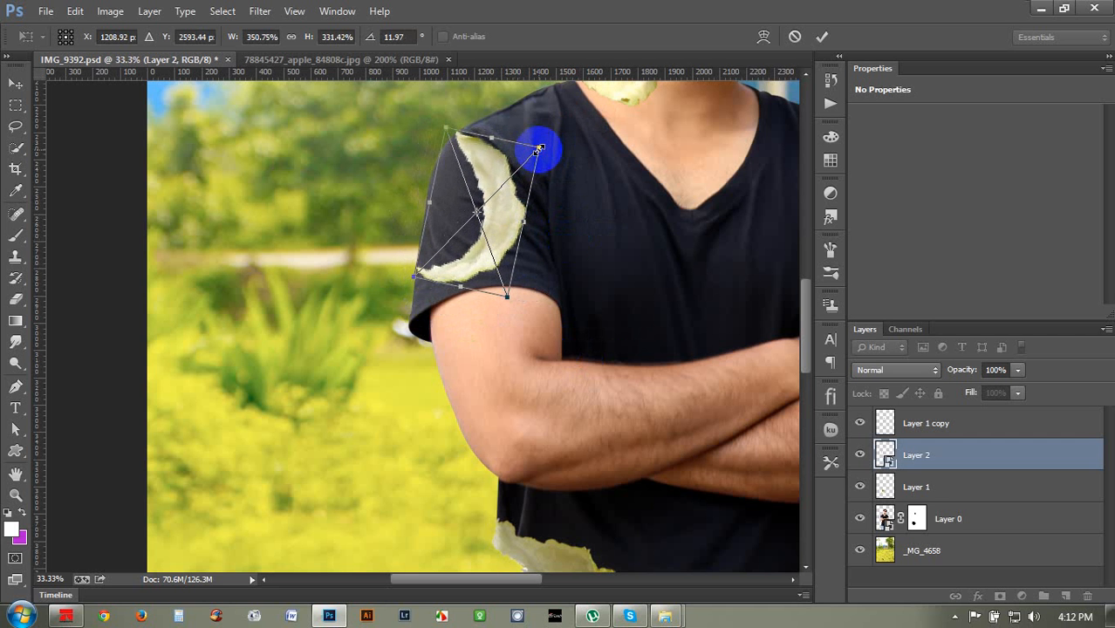
pyautogui.press('Return')
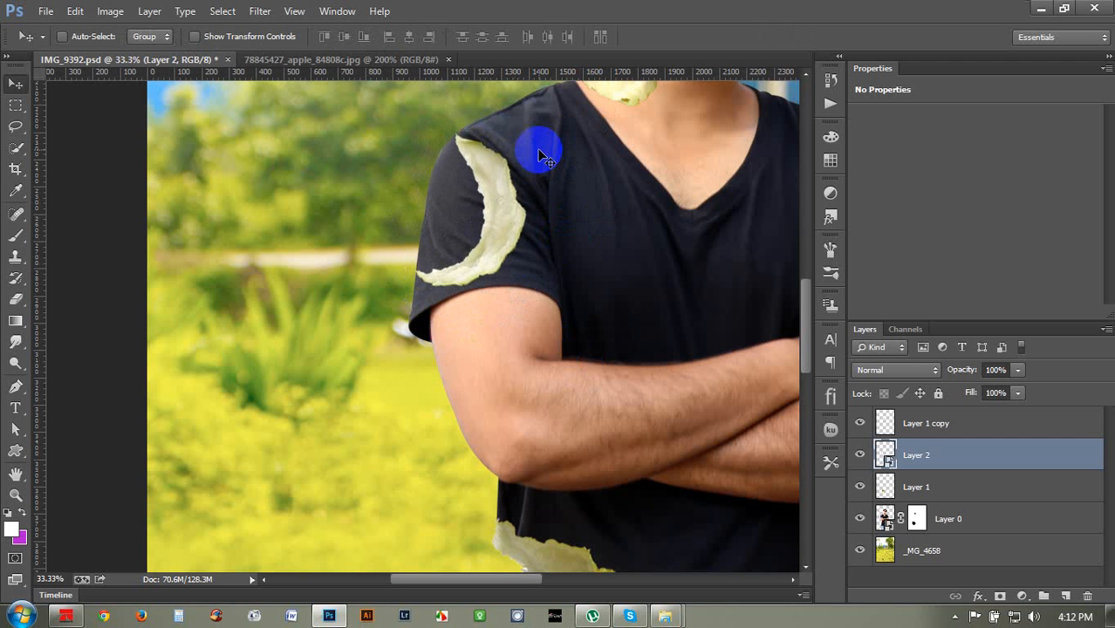
# Step: Mask out the sleeve outside the apple flesh on Layer 0's mask with a 125 px black brush
pyautogui.click(916, 522)
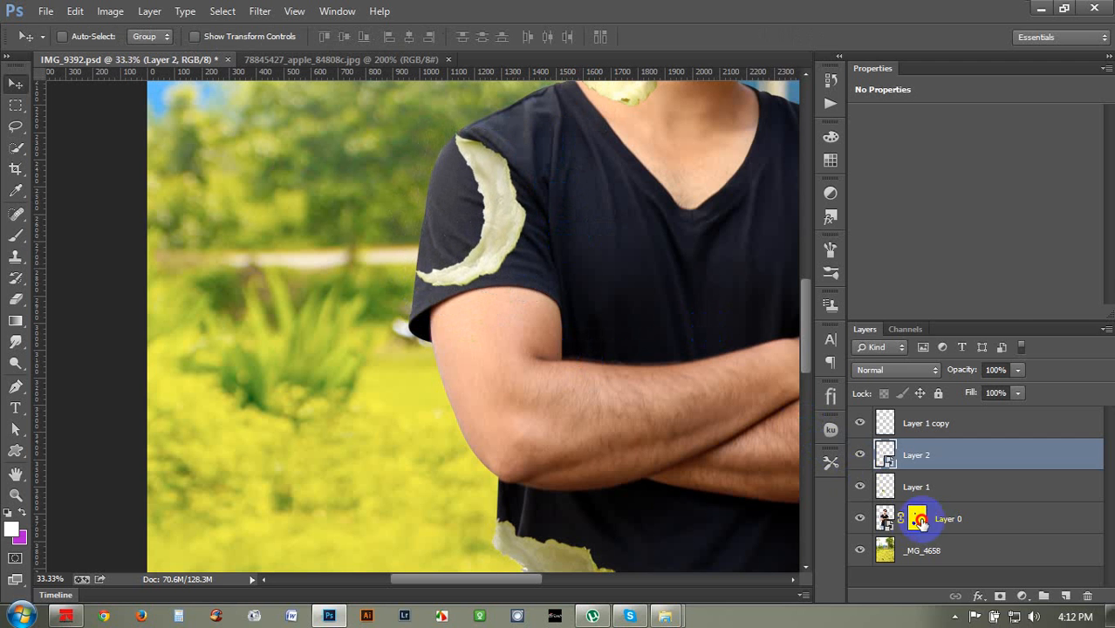
pyautogui.click(15, 235)
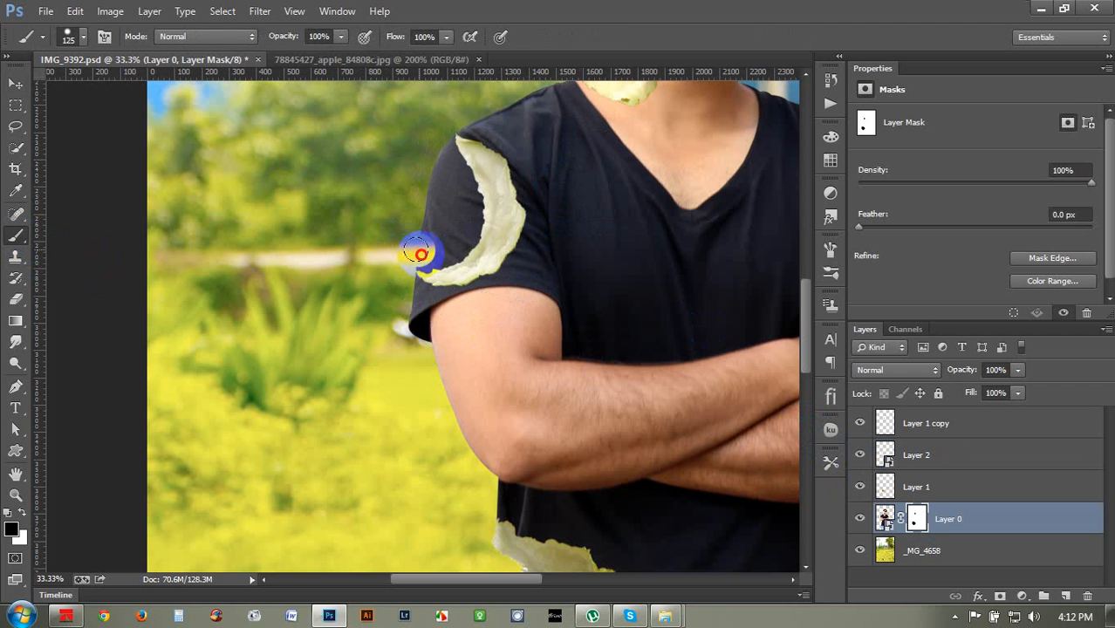
pyautogui.moveTo(431, 255)
pyautogui.mouseDown()
pyautogui.moveTo(464, 230)
pyautogui.moveTo(466, 193)
pyautogui.moveTo(460, 161)
pyautogui.moveTo(437, 138)
pyautogui.moveTo(434, 226)
pyautogui.moveTo(442, 191)
pyautogui.moveTo(472, 214)
pyautogui.moveTo(452, 184)
pyautogui.moveTo(417, 219)
pyautogui.moveTo(418, 235)
pyautogui.moveTo(465, 211)
pyautogui.moveTo(450, 175)
pyautogui.mouseUp()
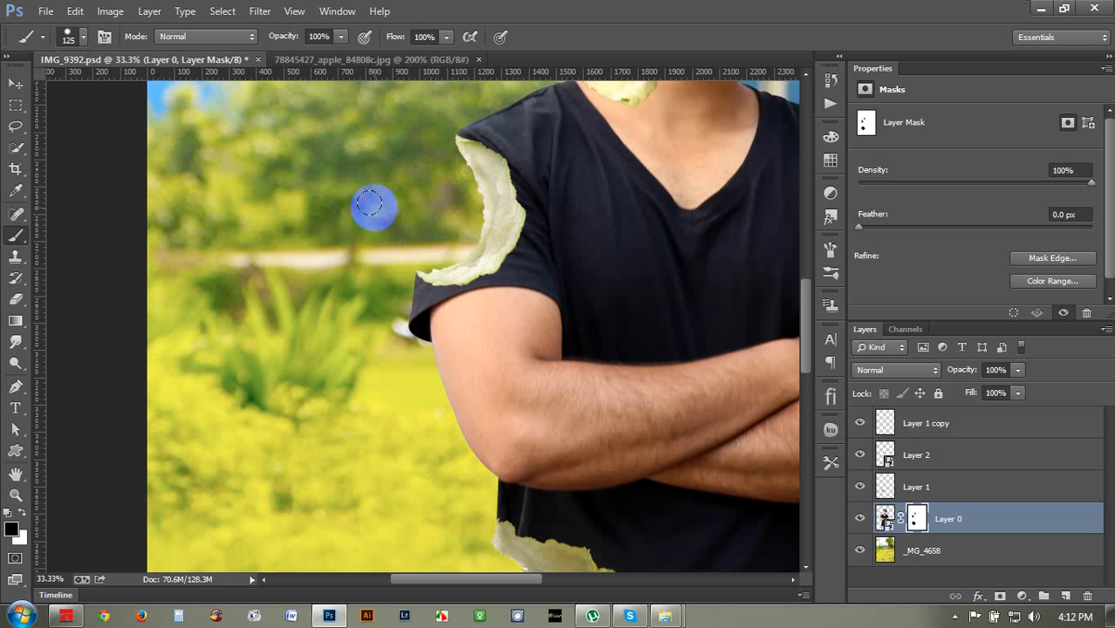
pyautogui.hotkey('ctrl', '-')
pyautogui.hotkey('ctrl', '-')
pyautogui.hotkey('ctrl', '-')
pyautogui.hotkey('ctrl', '-')
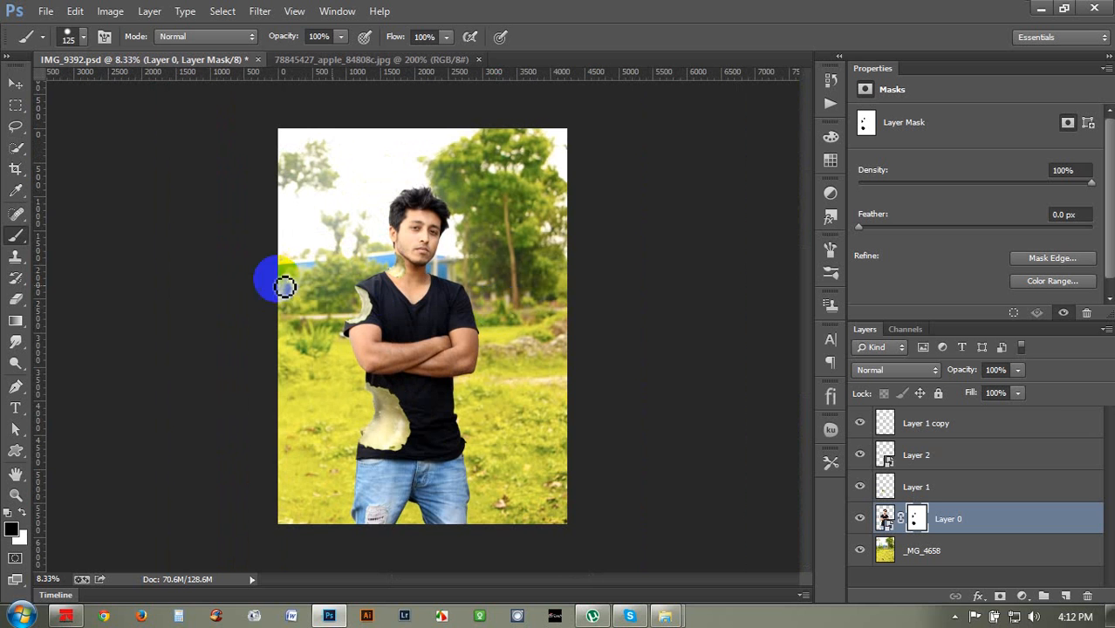
# Step: Duplicate the waist's pear flesh from Layer 1 onto the opposite arm and flip the copy horizontally
pyautogui.click(15, 85)
pyautogui.hotkey('ctrl', '+')
pyautogui.hotkey('ctrl', '+')
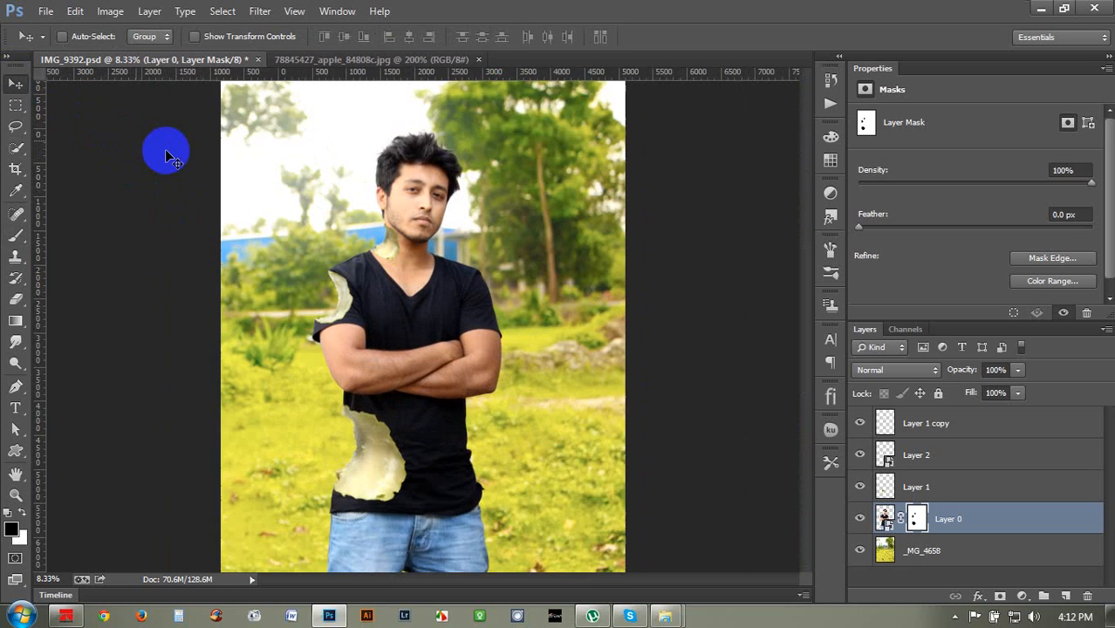
pyautogui.scroll(-1, 419, 272)
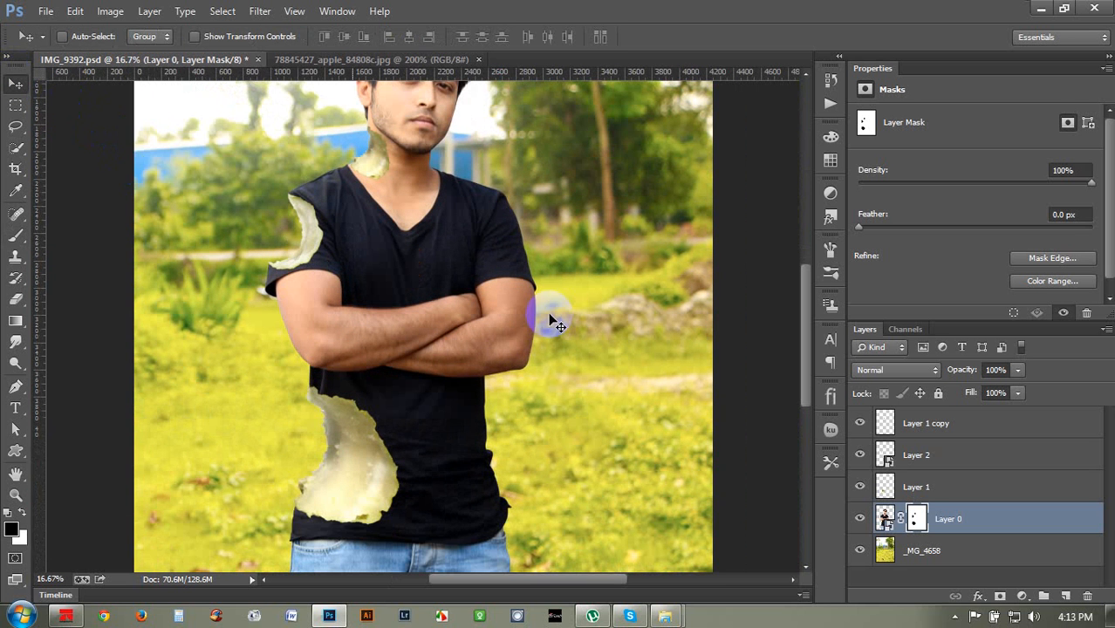
pyautogui.click(959, 489)
pyautogui.moveTo(543, 474); pyautogui.dragTo(676, 371)
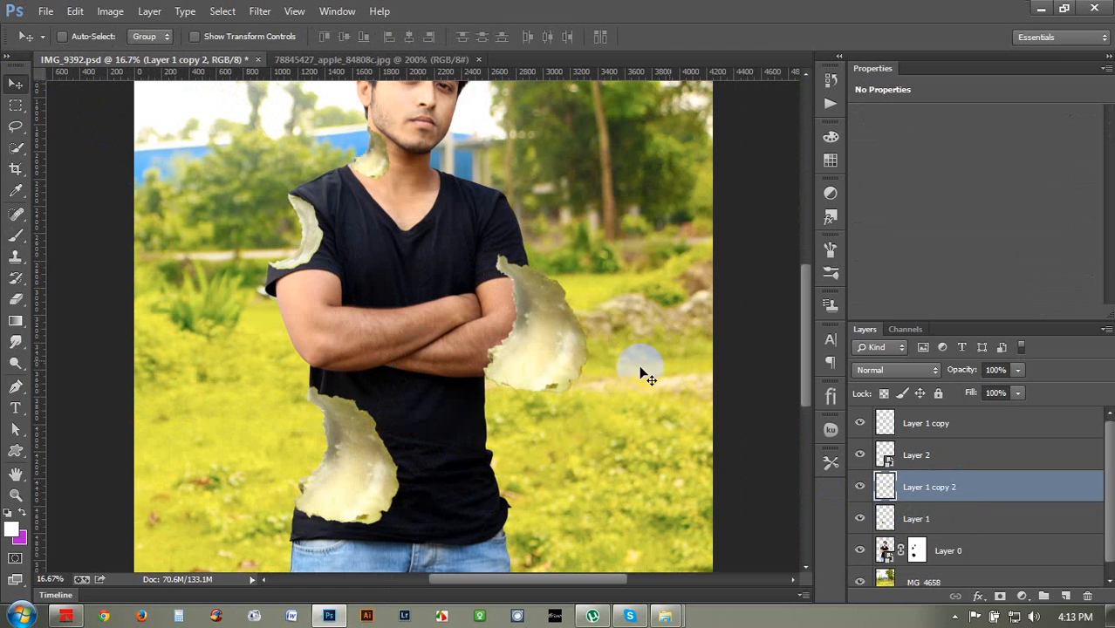
pyautogui.hotkey('ctrl', 't')
pyautogui.rightClick(553, 342)
pyautogui.click(650, 309)
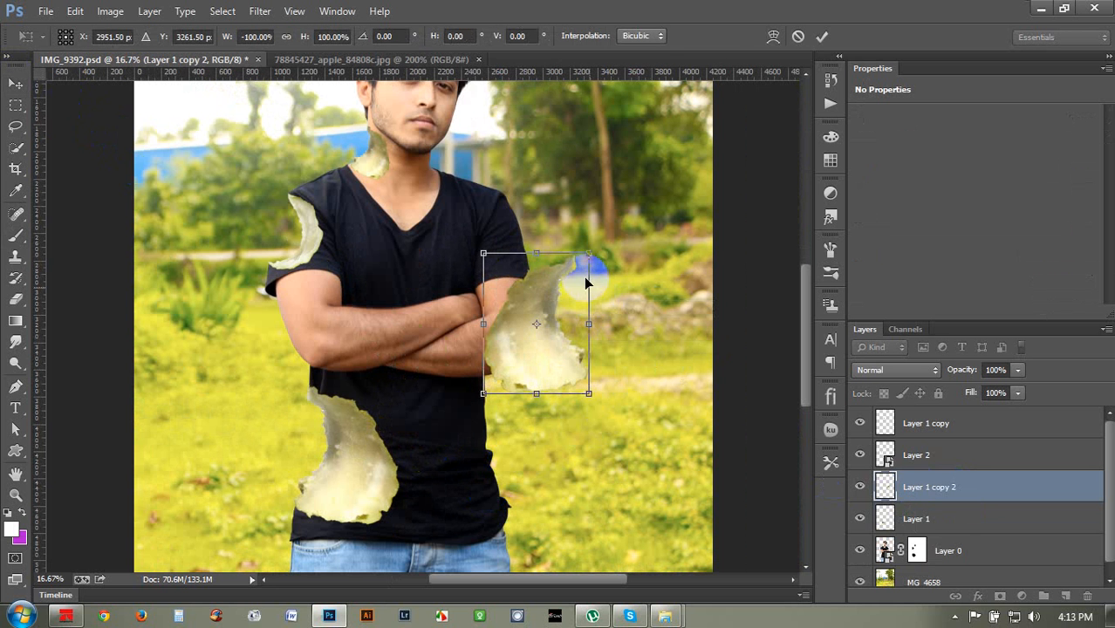
# Step: Reduce the flipped pear flesh to about 52% and place it over the outer elbow, tilted about -9°
pyautogui.moveTo(589, 257); pyautogui.dragTo(525, 295)
pyautogui.hotkey('ctrl', '+')
pyautogui.hotkey('ctrl', '+')
pyautogui.hotkey('ctrl', '+')
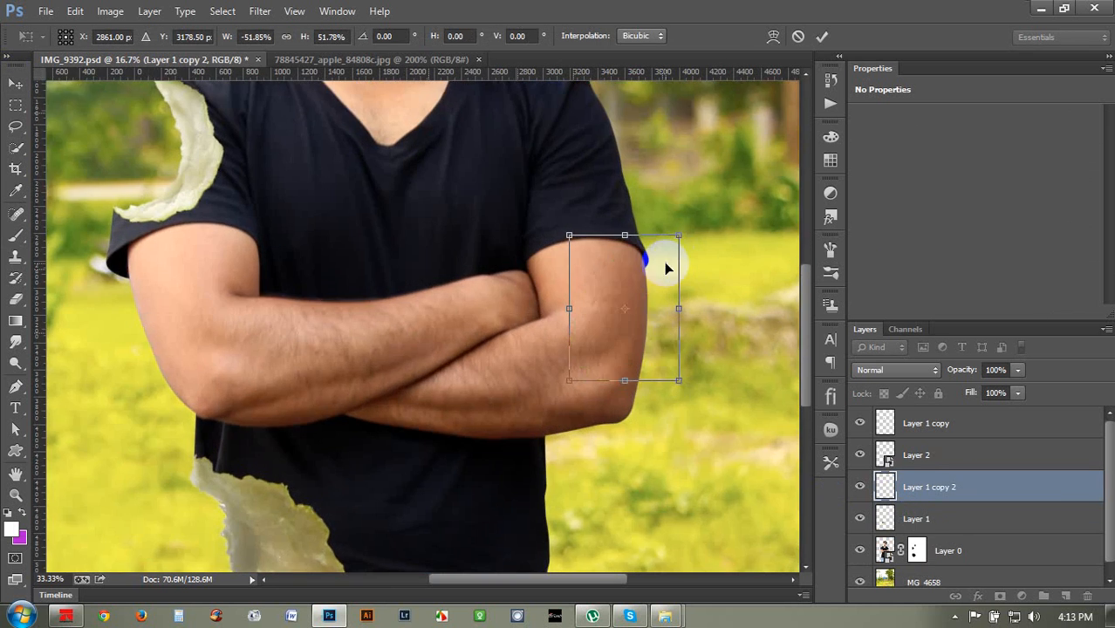
pyautogui.moveTo(642, 265); pyautogui.dragTo(374, 253)
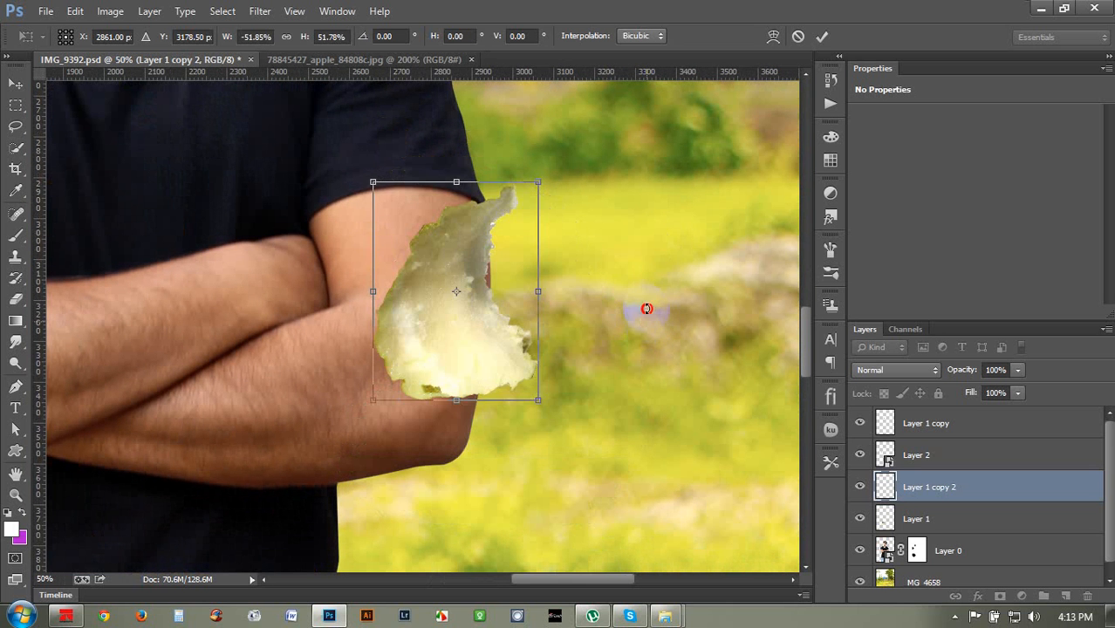
pyautogui.moveTo(647, 309); pyautogui.dragTo(616, 297)
pyautogui.moveTo(485, 303); pyautogui.dragTo(472, 330)
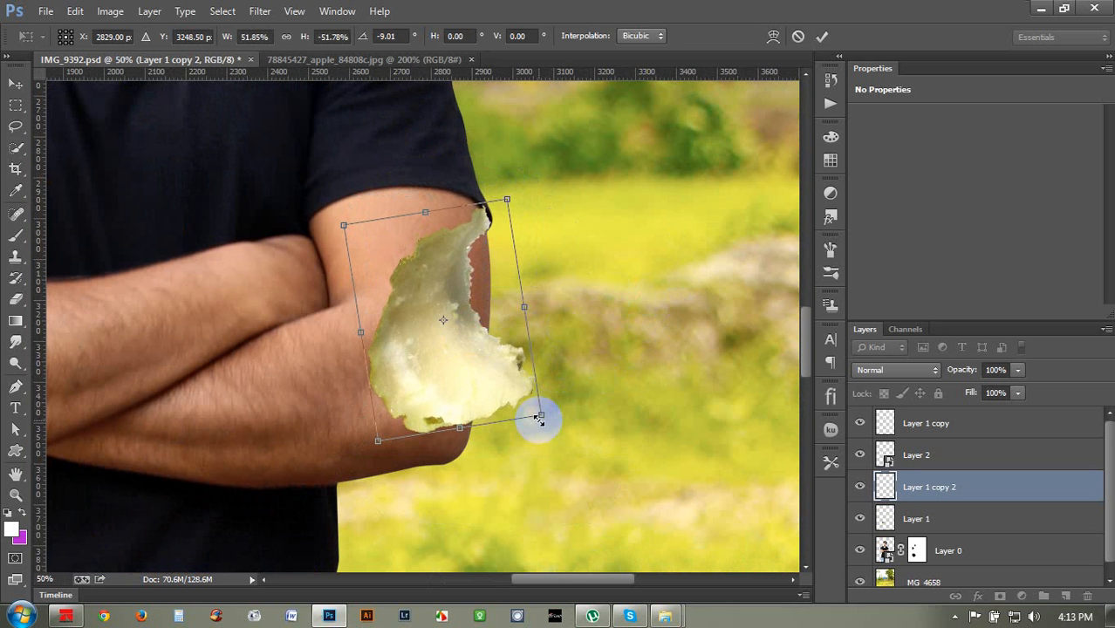
# Step: Rotate the pear flesh to about 11.2°, align it with the arm's outer edge and apply the transform
pyautogui.moveTo(577, 413)
pyautogui.mouseDown()
pyautogui.moveTo(495, 386)
pyautogui.moveTo(475, 393)
pyautogui.moveTo(494, 354)
pyautogui.moveTo(460, 361)
pyautogui.moveTo(564, 429)
pyautogui.mouseUp()
pyautogui.moveTo(471, 353); pyautogui.dragTo(460, 357)
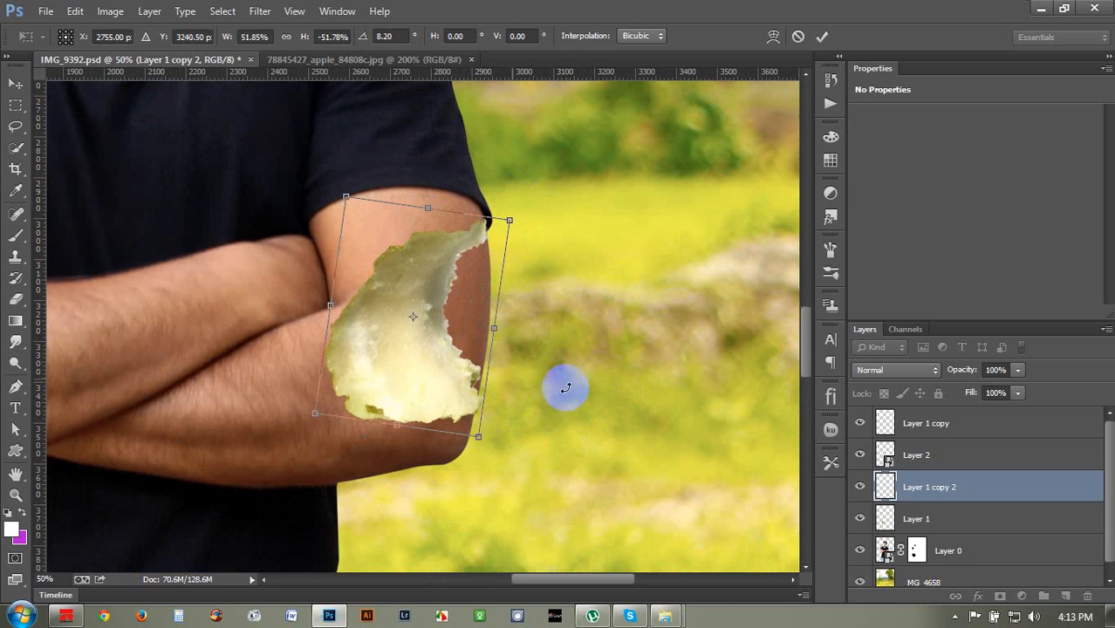
pyautogui.moveTo(562, 386); pyautogui.dragTo(550, 397)
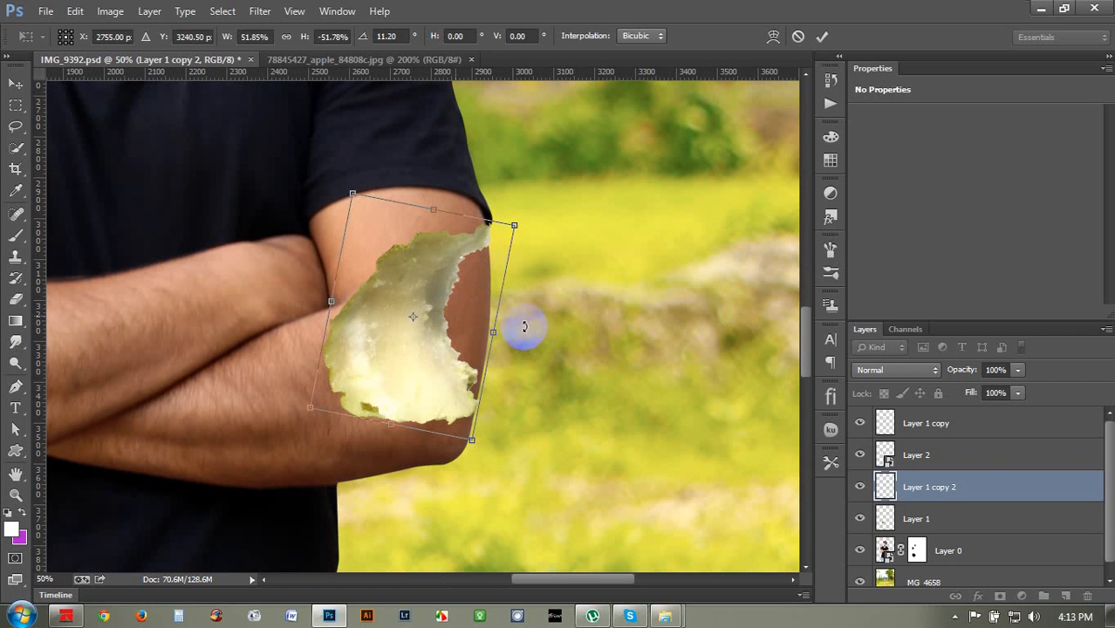
pyautogui.press('Left')
pyautogui.press('Left')
pyautogui.press('Left')
pyautogui.press('Left')
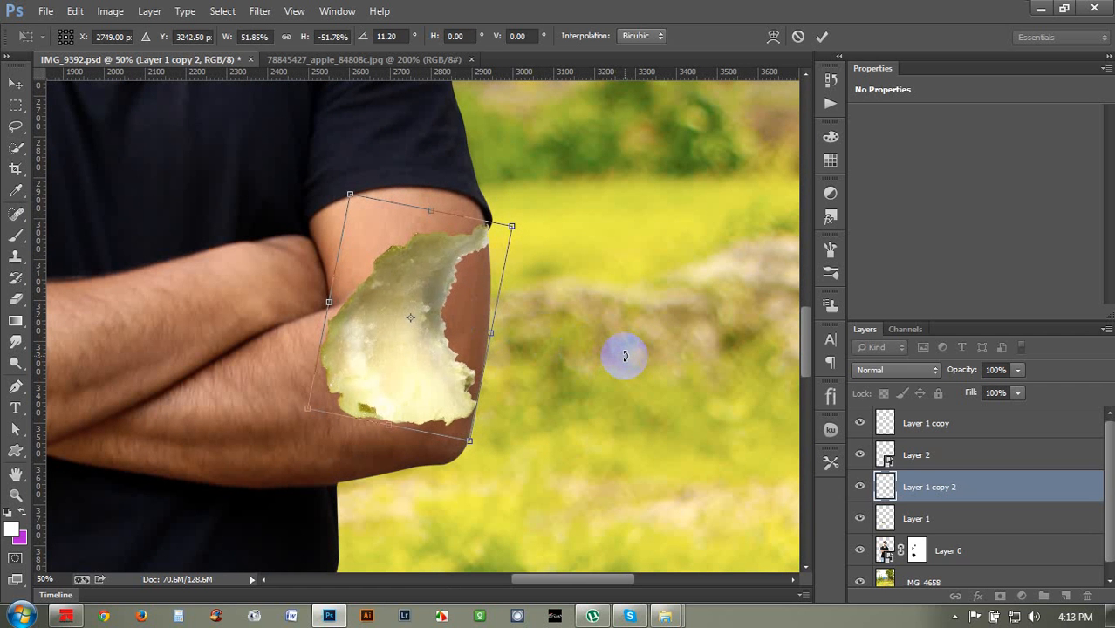
pyautogui.press('Right')
pyautogui.press('Right')
pyautogui.press('Return')
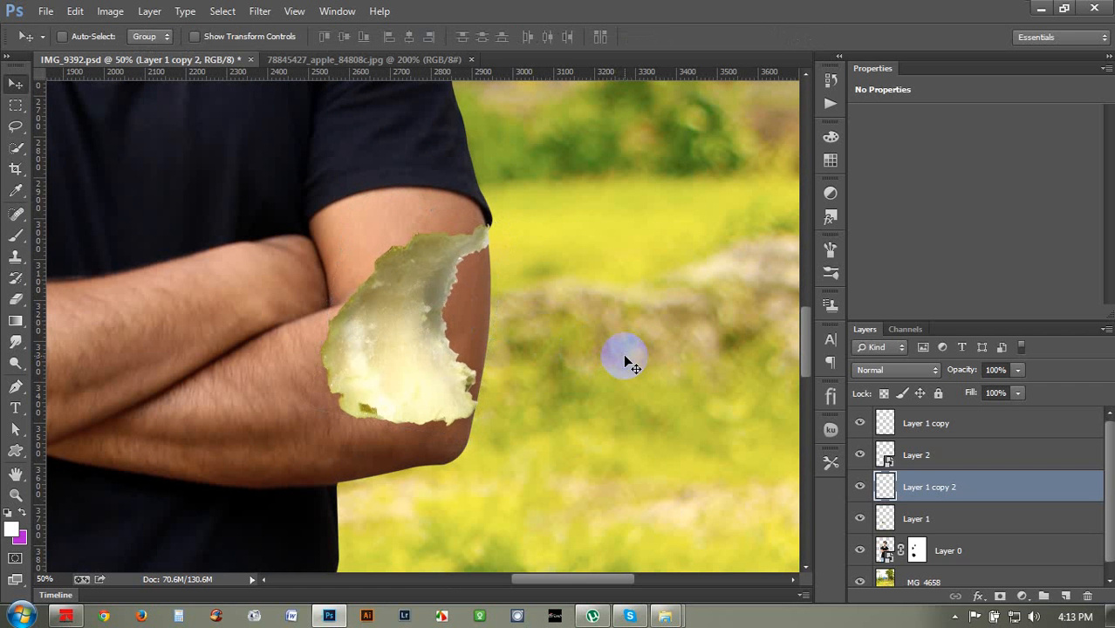
# Step: Move the pear flesh on Layer 1 copy 2 up from the elbow onto the T-shirt sleeve
pyautogui.moveTo(510, 361); pyautogui.dragTo(544, 294)
pyautogui.scroll(3, 558, 349)
pyautogui.scroll(2, 543, 382)
pyautogui.moveTo(528, 463); pyautogui.dragTo(490, 355)
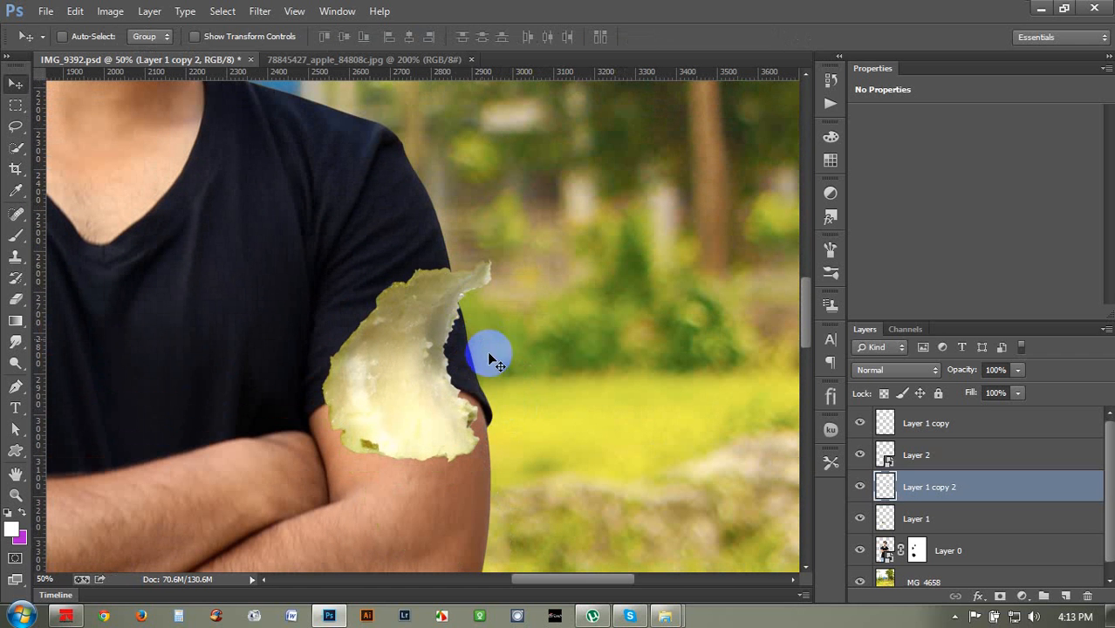
# Step: Enlarge the sleeve's pear flesh to about 129%, rotate it to about -21.8° and apply the transform
pyautogui.hotkey('ctrl', 't')
pyautogui.moveTo(590, 349); pyautogui.dragTo(442, 348)
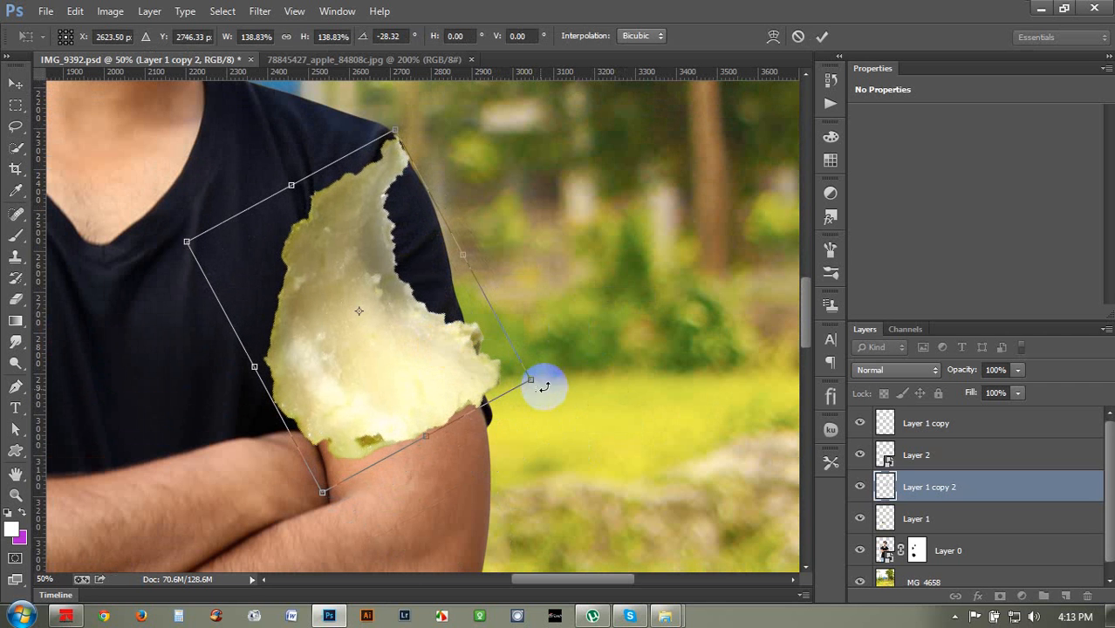
pyautogui.moveTo(529, 381); pyautogui.dragTo(558, 403)
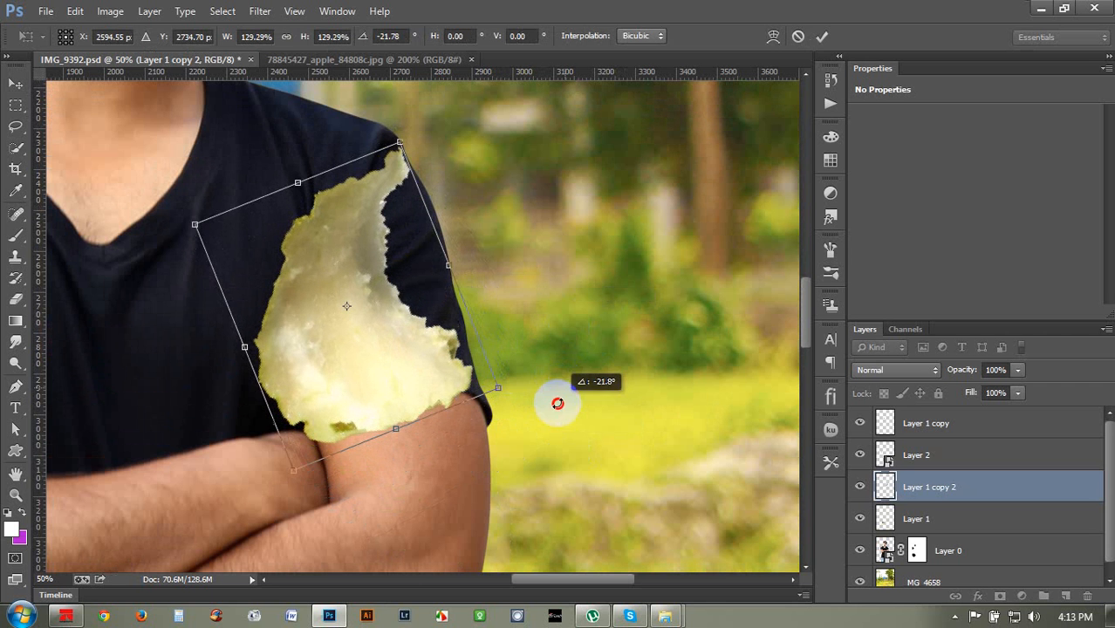
pyautogui.press('Return')
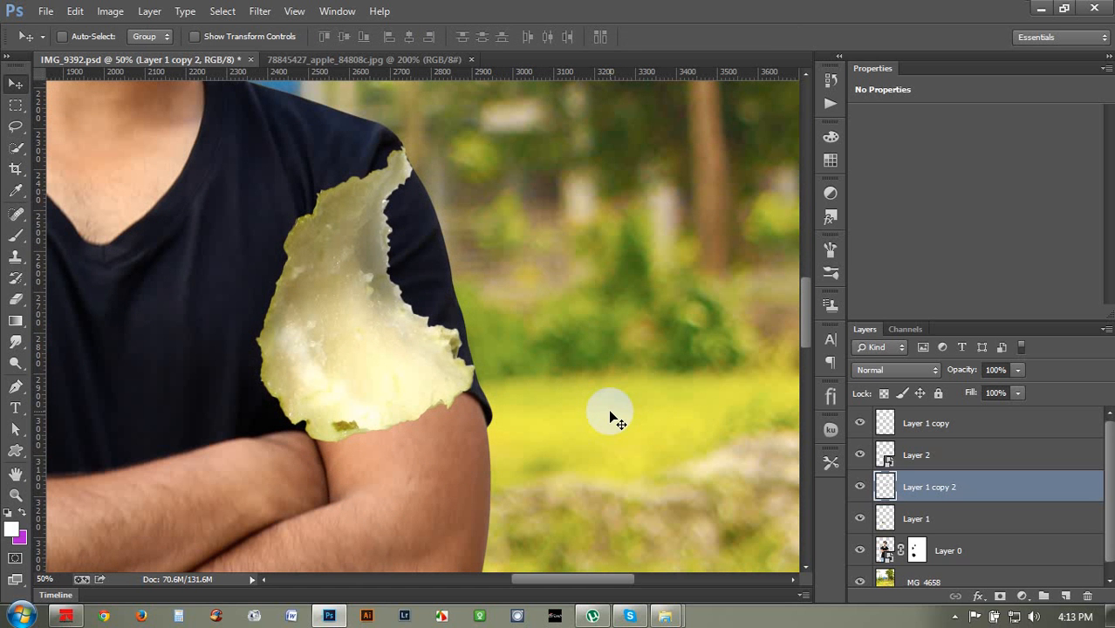
# Step: Move the pear flesh out over the sleeve's outer edge, reduce it to about 79% and apply the transform
pyautogui.moveTo(446, 371); pyautogui.dragTo(508, 333)
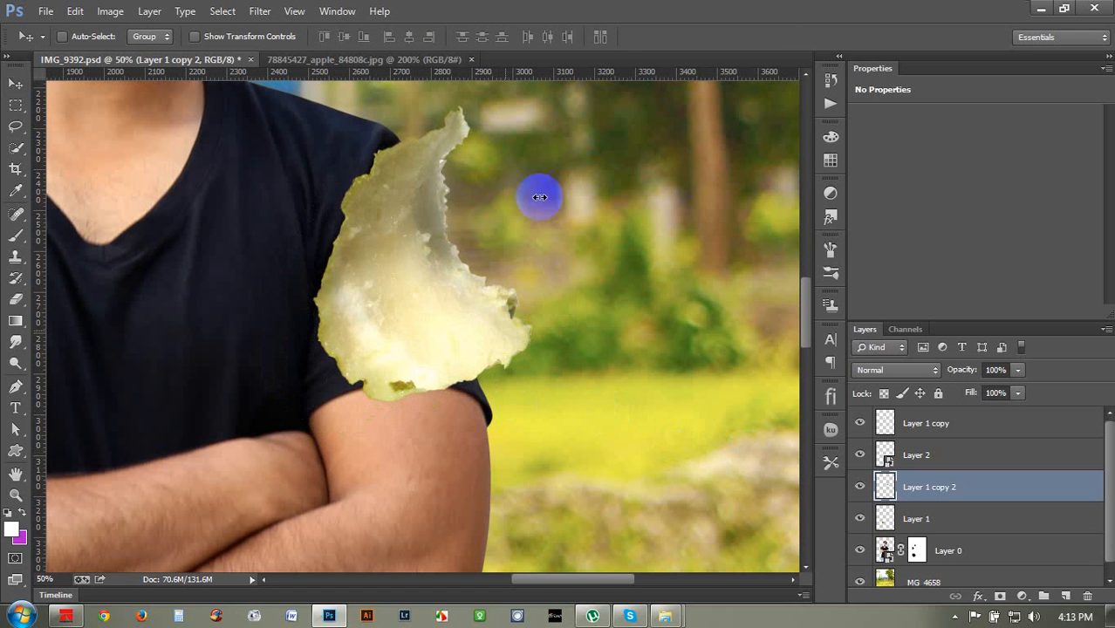
pyautogui.hotkey('ctrl', 't')
pyautogui.moveTo(535, 100); pyautogui.dragTo(503, 117)
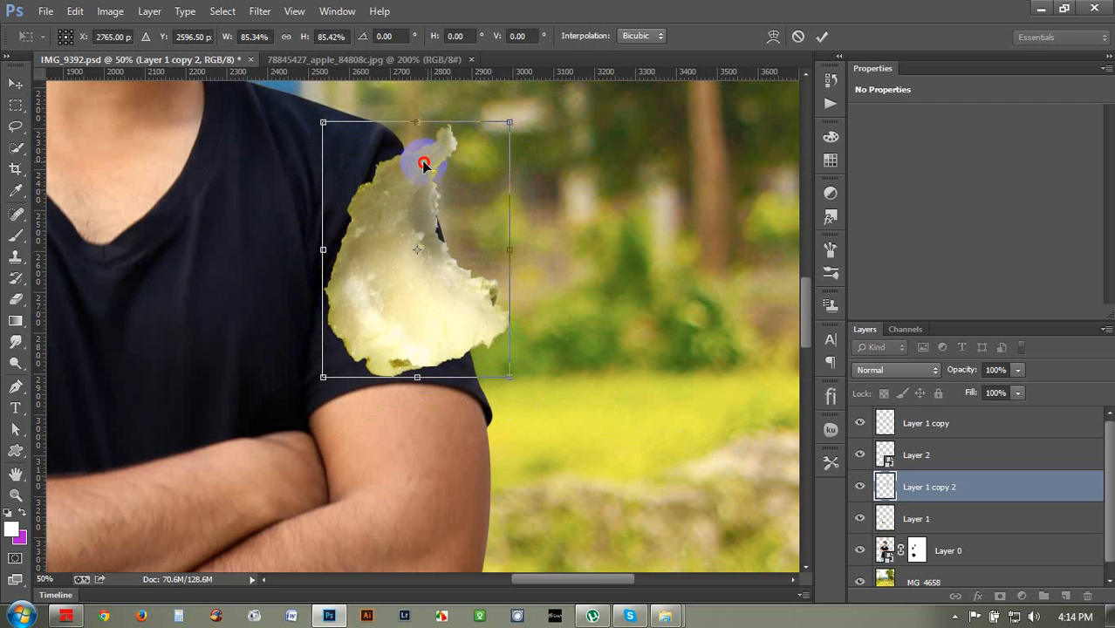
pyautogui.moveTo(423, 165); pyautogui.dragTo(430, 172)
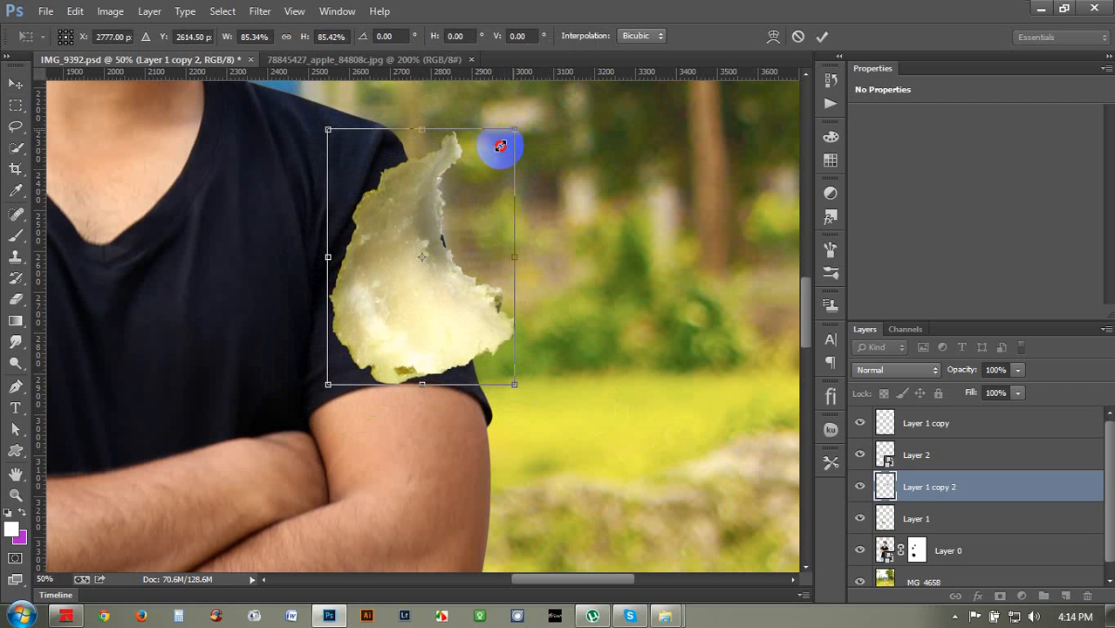
pyautogui.moveTo(498, 144)
pyautogui.mouseDown()
pyautogui.moveTo(488, 157)
pyautogui.moveTo(486, 141)
pyautogui.mouseUp()
pyautogui.moveTo(442, 186)
pyautogui.mouseDown()
pyautogui.moveTo(426, 160)
pyautogui.moveTo(434, 165)
pyautogui.mouseUp()
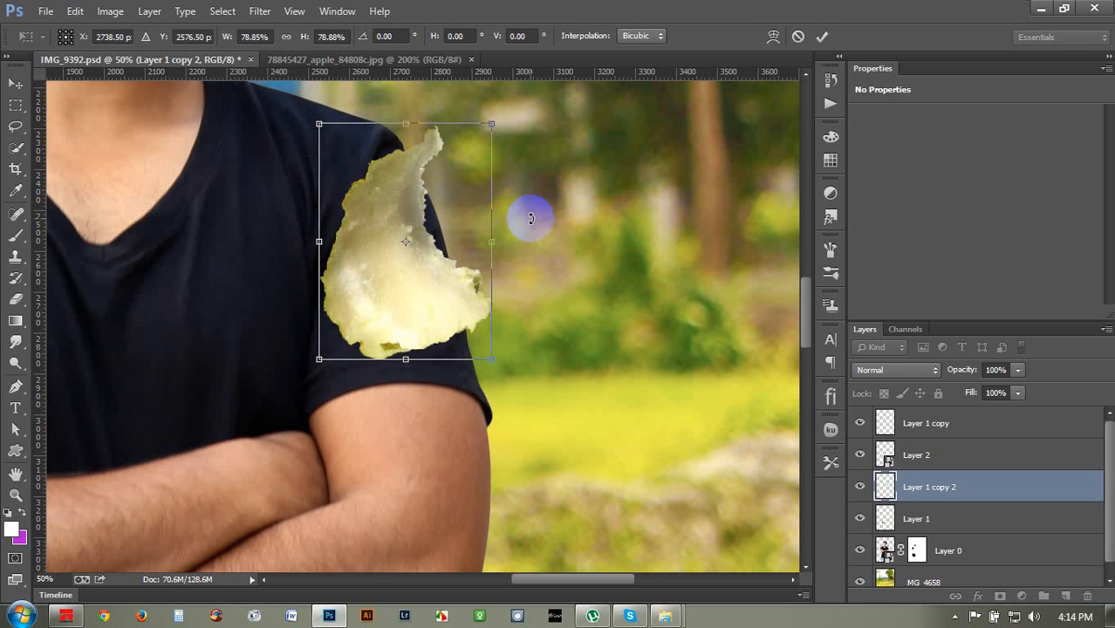
pyautogui.press('Return')
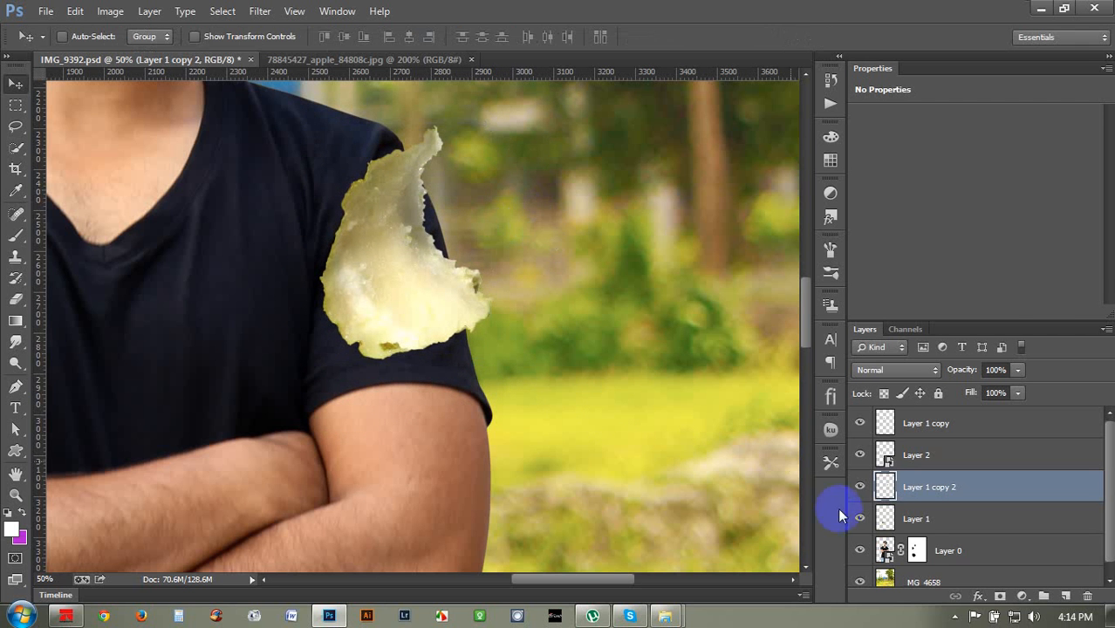
# Step: Try to cut away the pear flesh overhanging the sleeve's outer edge with a Lasso selection on Layer 1 copy 2
pyautogui.click(914, 548)
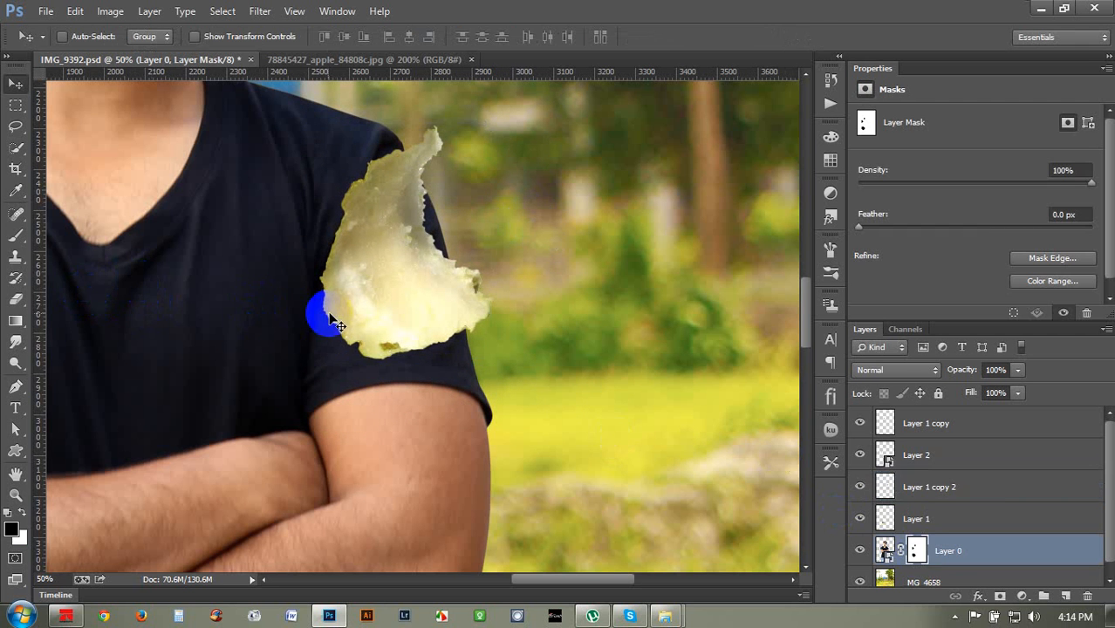
pyautogui.hotkey('ctrl', '+')
pyautogui.click(913, 490)
pyautogui.hotkey('ctrl', '+')
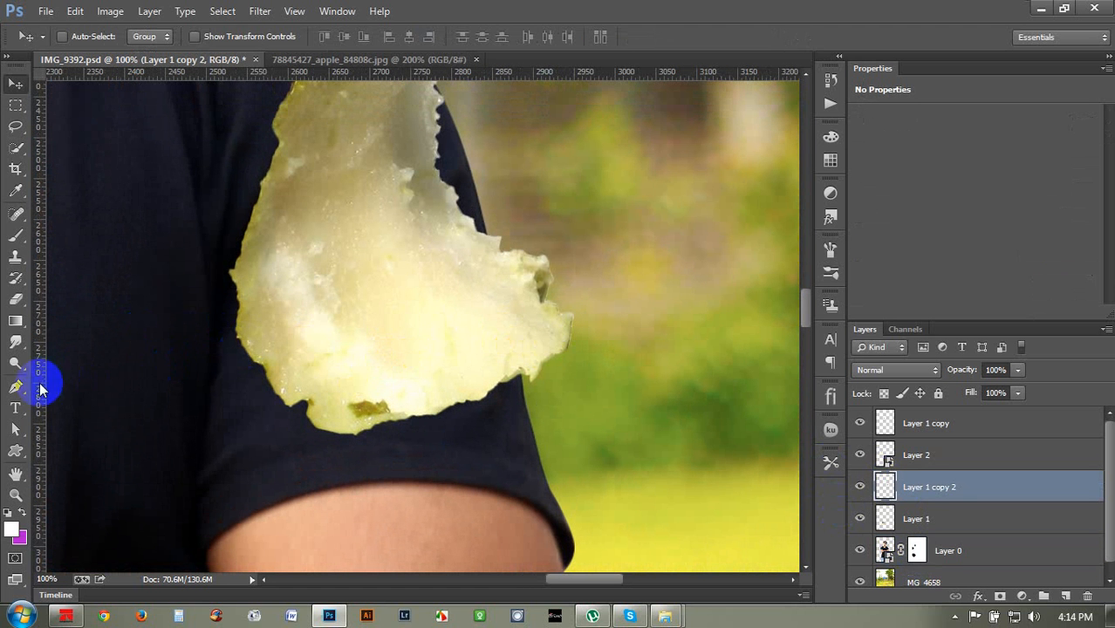
pyautogui.click(15, 126)
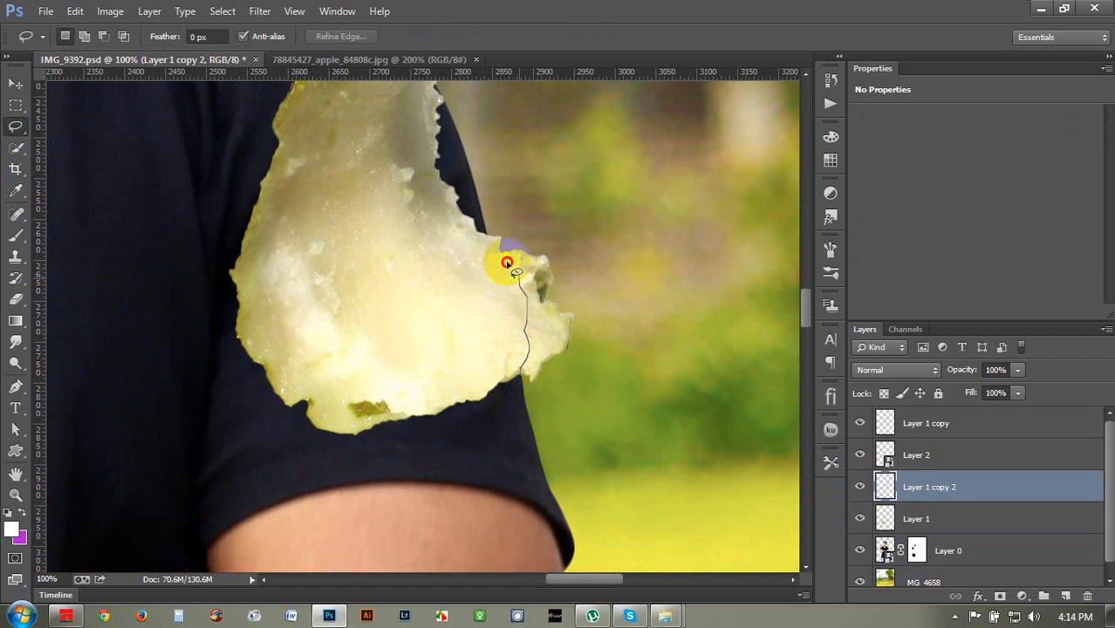
pyautogui.moveTo(496, 248)
pyautogui.mouseDown()
pyautogui.moveTo(556, 228)
pyautogui.moveTo(630, 292)
pyautogui.moveTo(627, 402)
pyautogui.mouseUp()
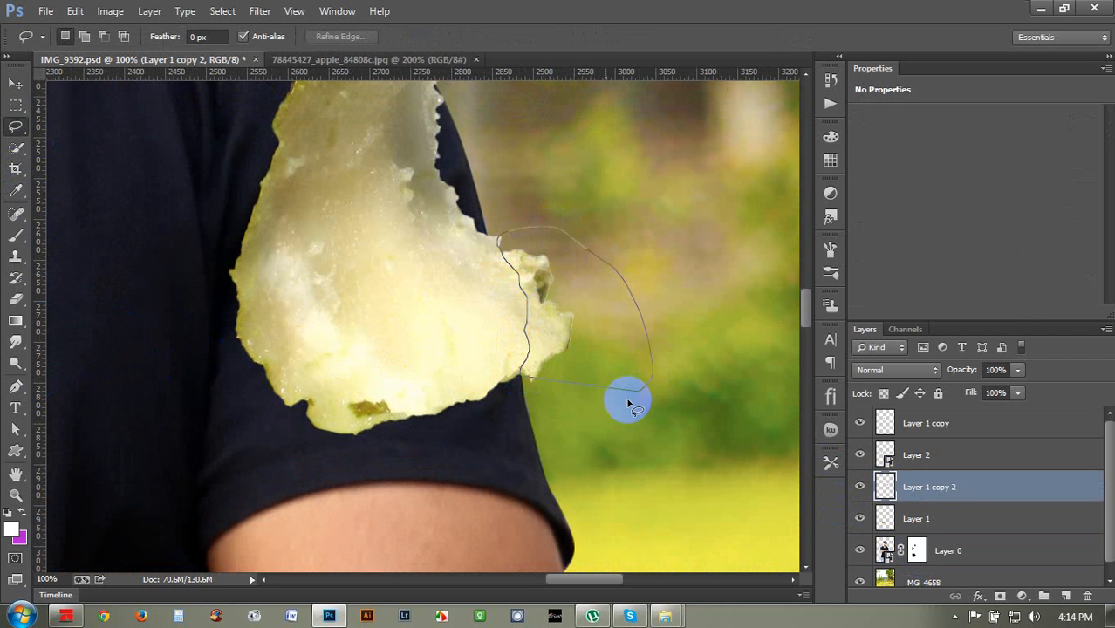
pyautogui.press('Delete')
pyautogui.hotkey('ctrl', 'd')
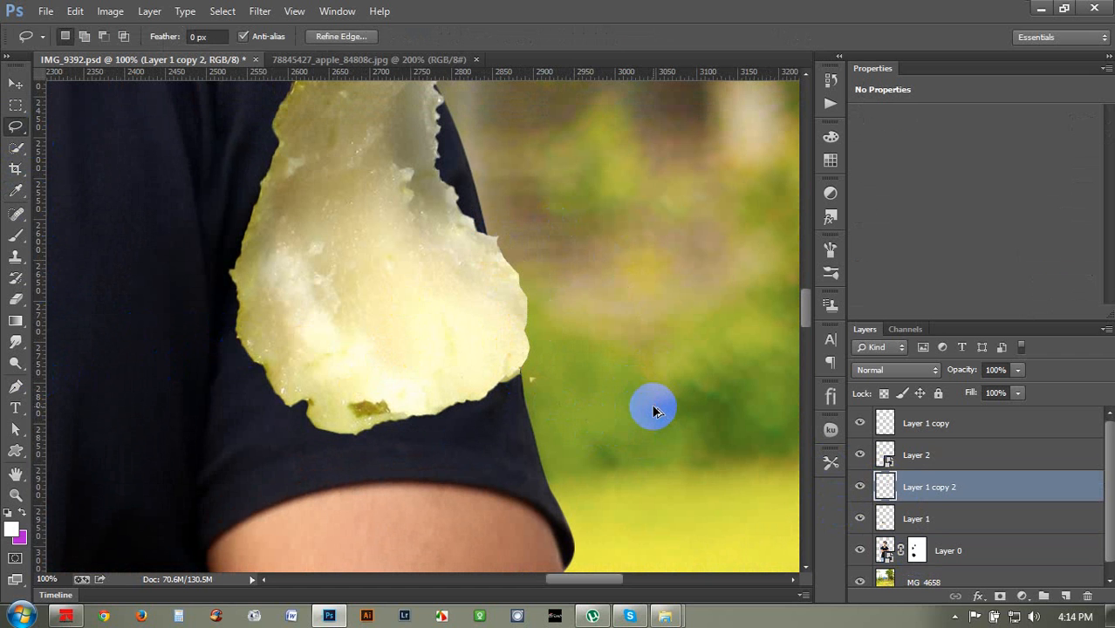
pyautogui.hotkey('ctrl', 'alt', 'z')
pyautogui.hotkey('ctrl', 'alt', 'z')
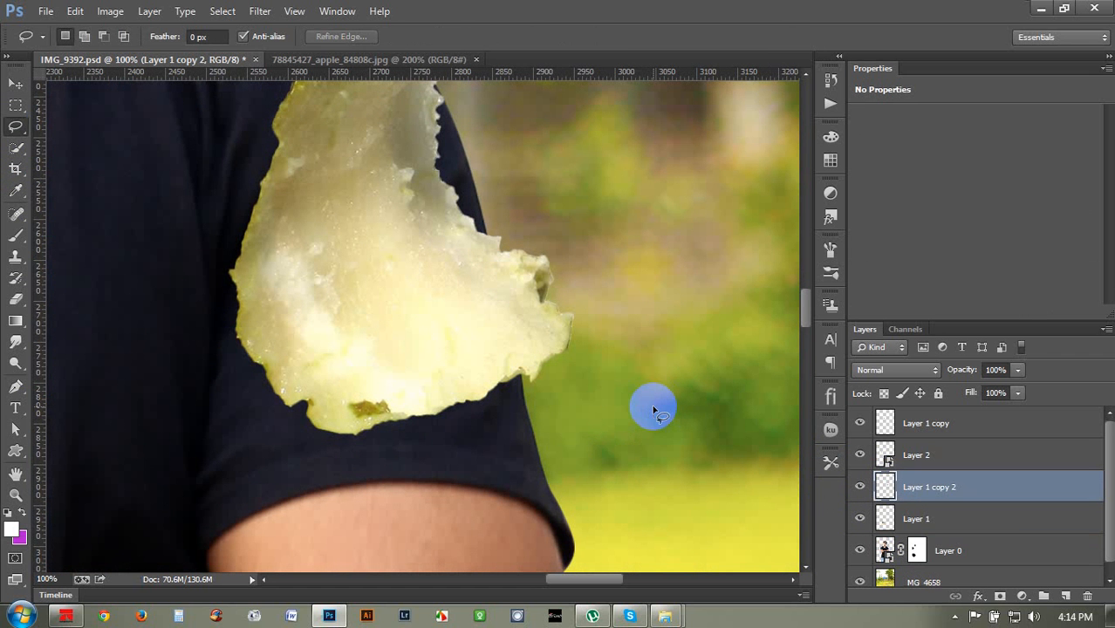
# Step: Warp the lower outer corner of the pear flesh inward so that its overhang fits inside the sleeve's outer edge
pyautogui.hotkey('ctrl', 't')
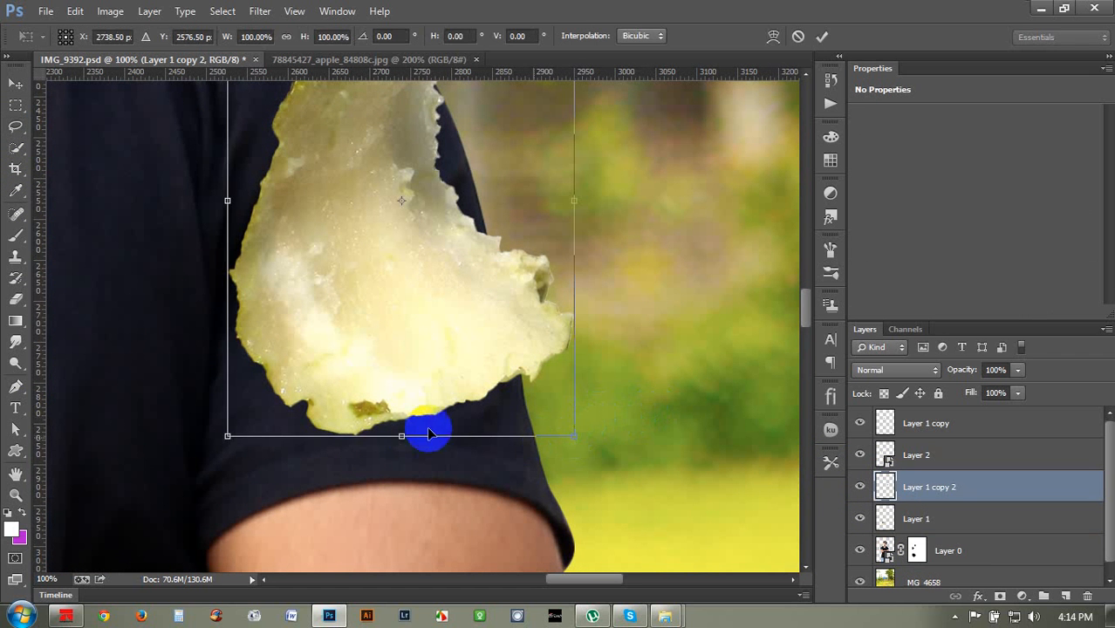
pyautogui.moveTo(397, 439); pyautogui.dragTo(331, 440)
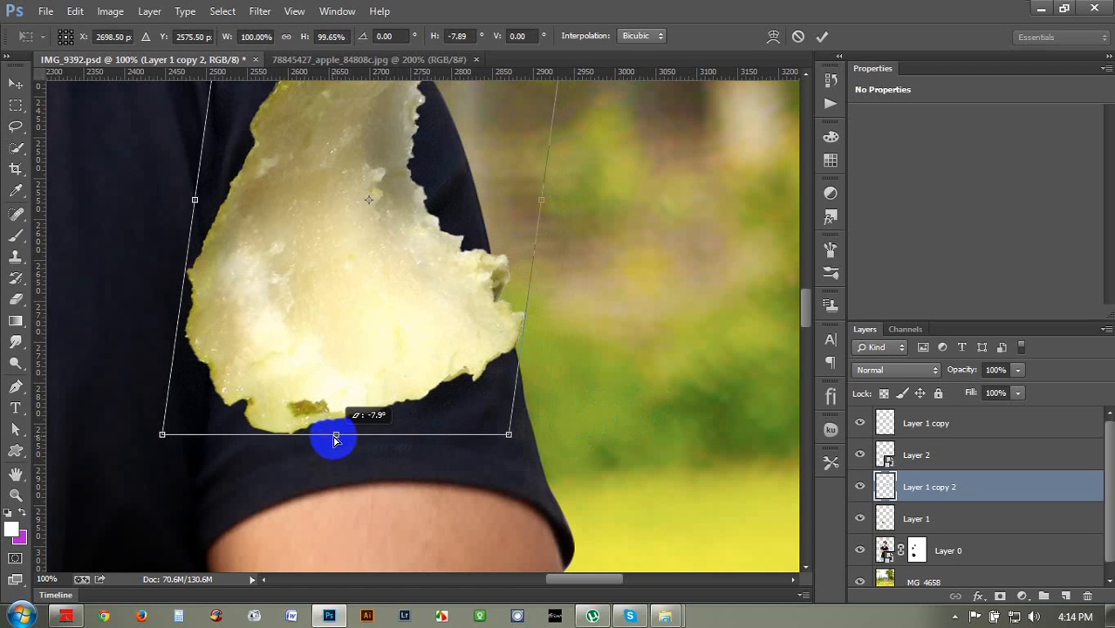
pyautogui.hotkey('ctrl', 'z')
pyautogui.rightClick(527, 427)
pyautogui.click(596, 282)
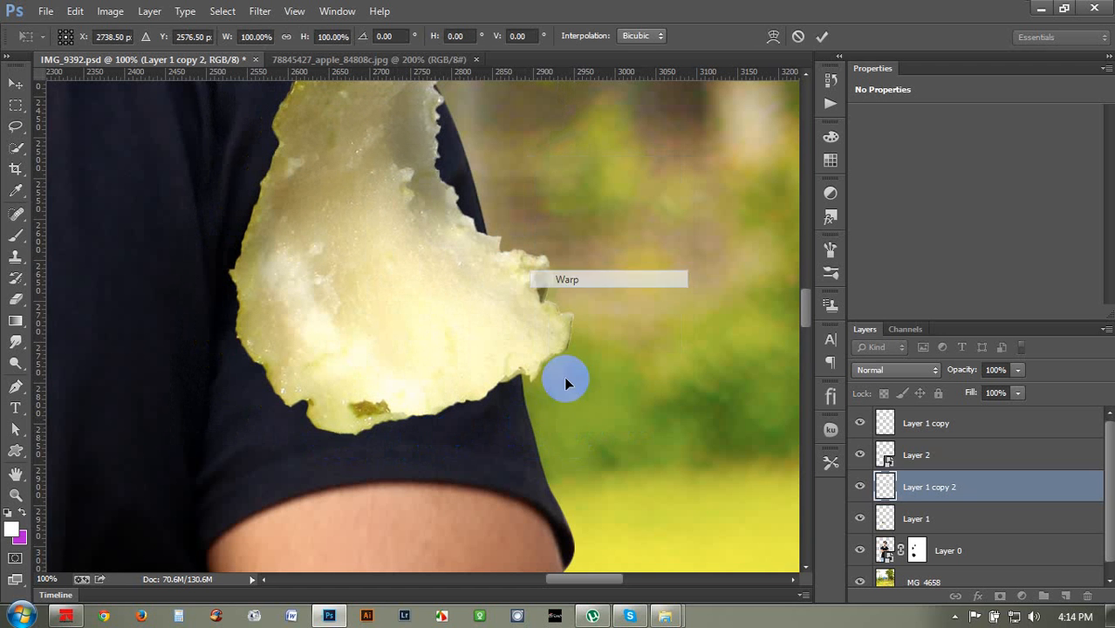
pyautogui.moveTo(574, 436); pyautogui.dragTo(515, 450)
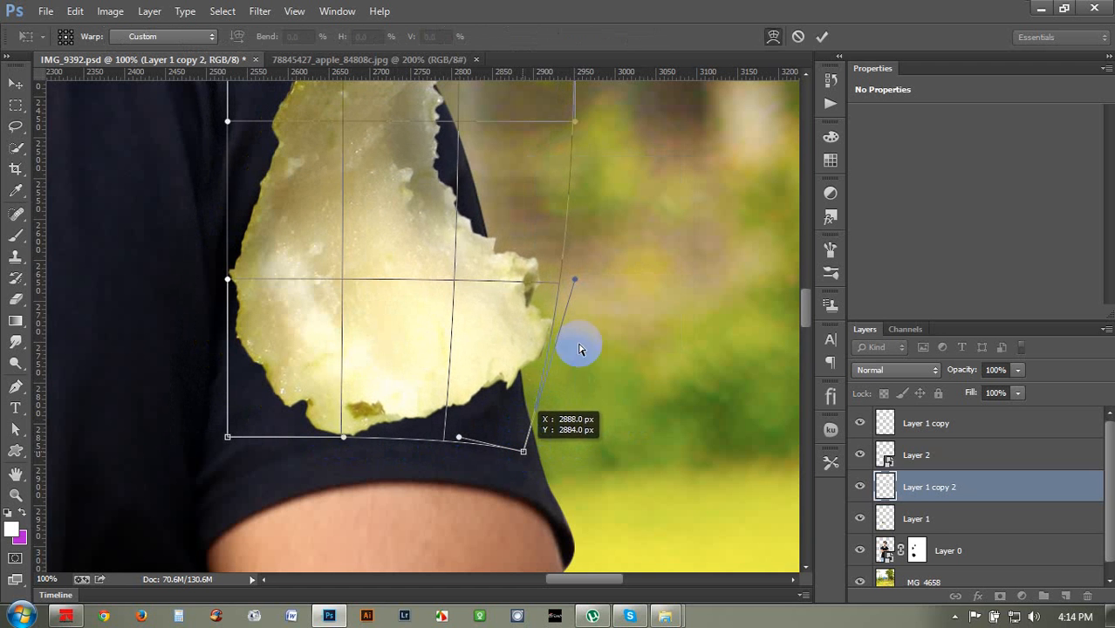
pyautogui.moveTo(573, 281); pyautogui.dragTo(455, 320)
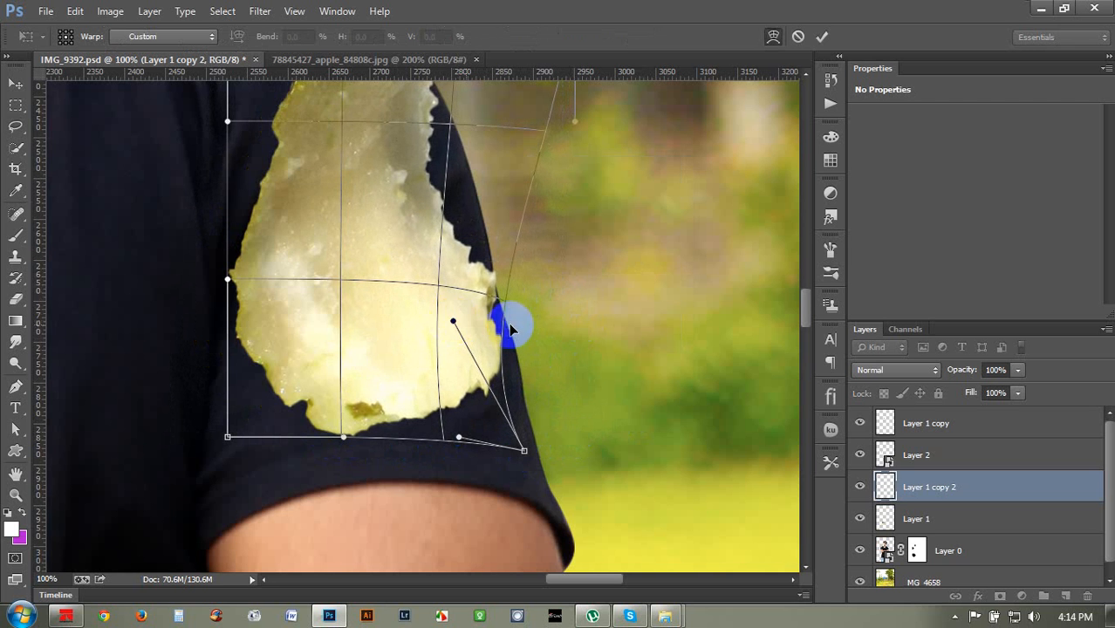
# Step: Warp the upper part of the pear flesh inward so that its tip meets the shoulder's edge, and apply the warp
pyautogui.scroll(3, 501, 316)
pyautogui.scroll(1, 502, 316)
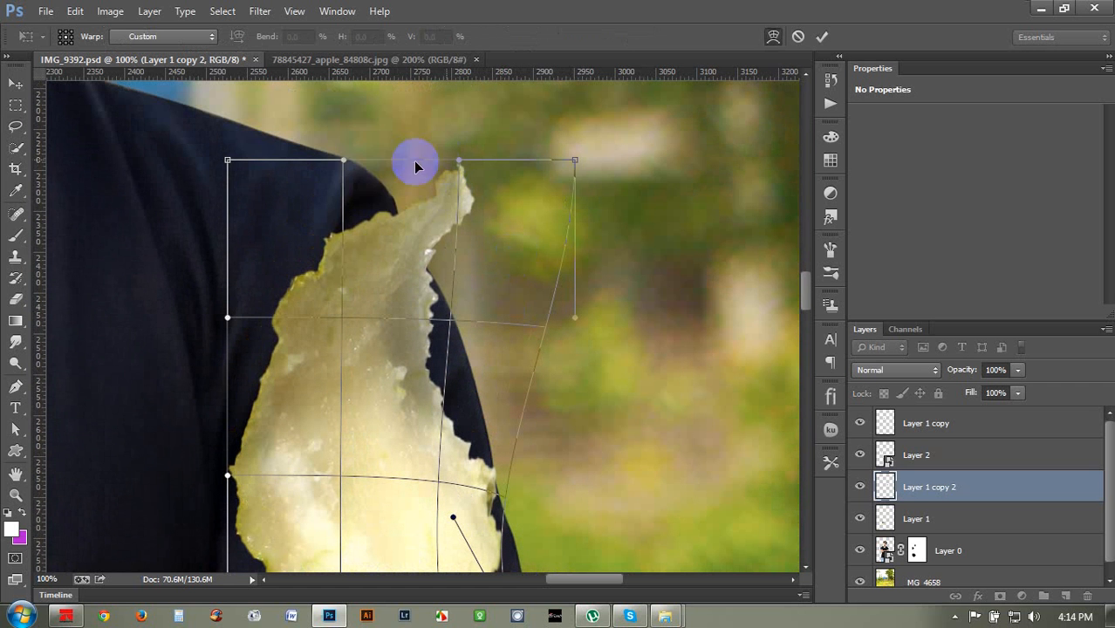
pyautogui.moveTo(348, 169); pyautogui.dragTo(228, 186)
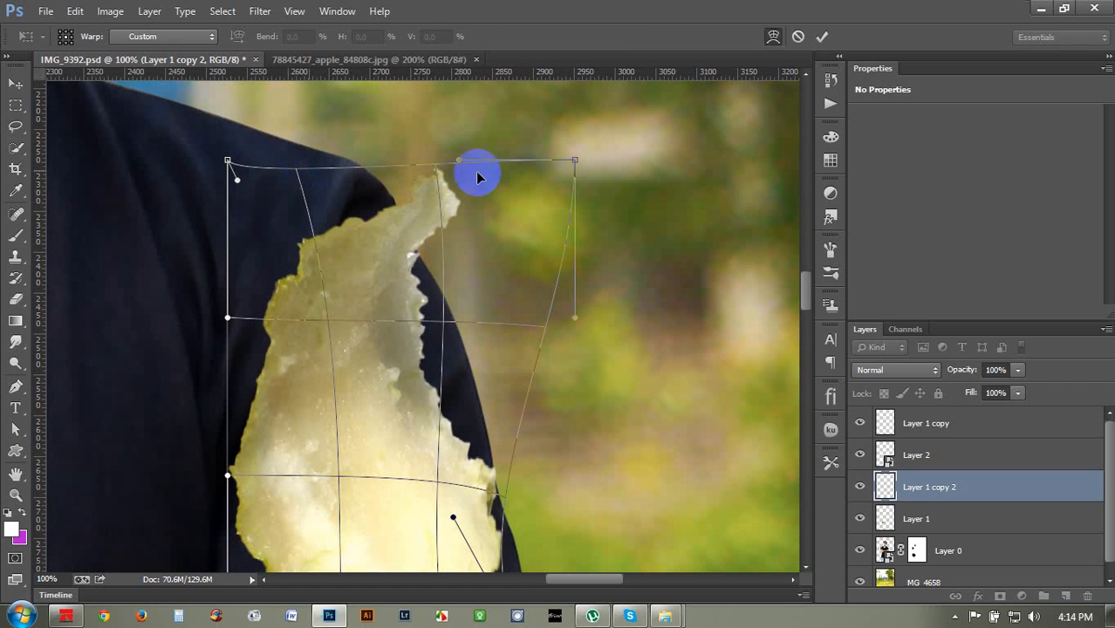
pyautogui.moveTo(570, 167); pyautogui.dragTo(397, 199)
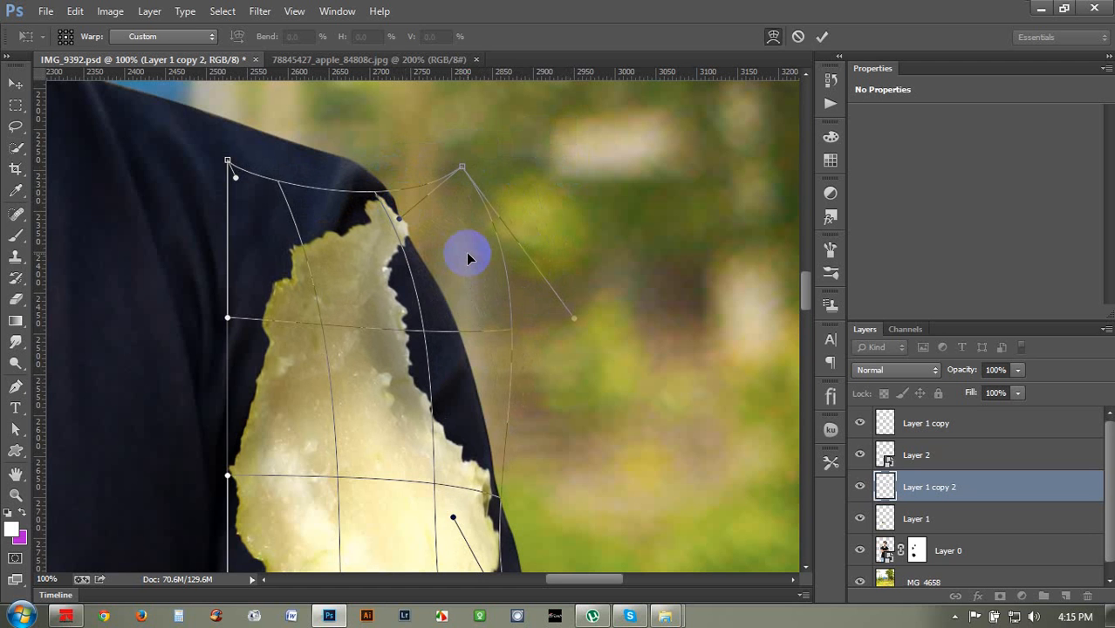
pyautogui.press('Return')
pyautogui.press('l')
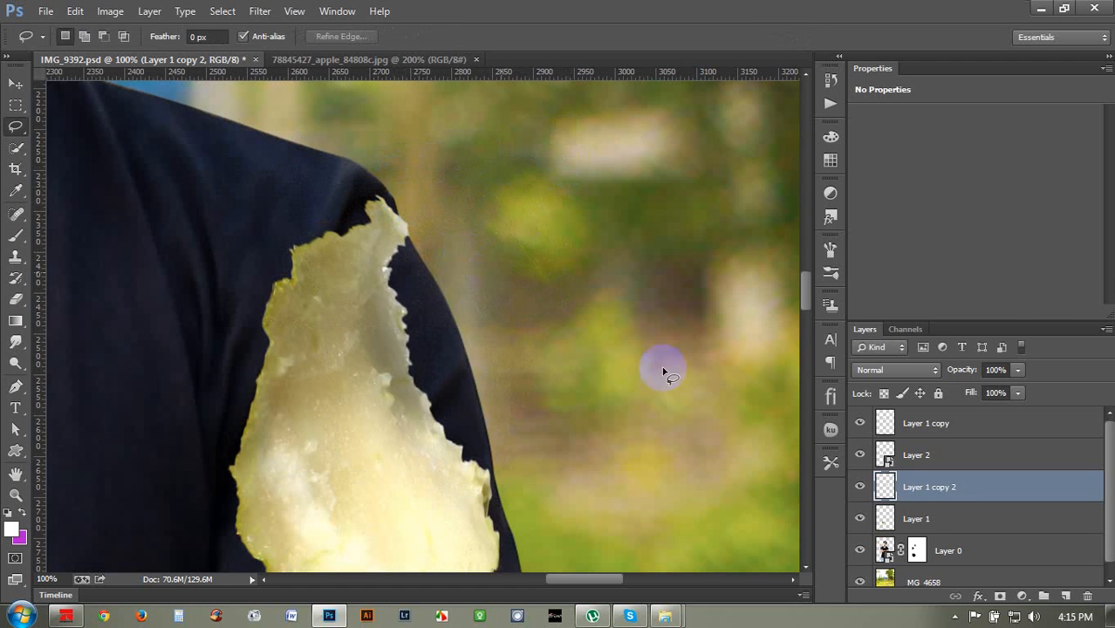
# Step: Nudge the pear flesh on Layer 1 copy 2 slightly outward toward the sleeve's edge
pyautogui.click(916, 551)
pyautogui.click(14, 237)
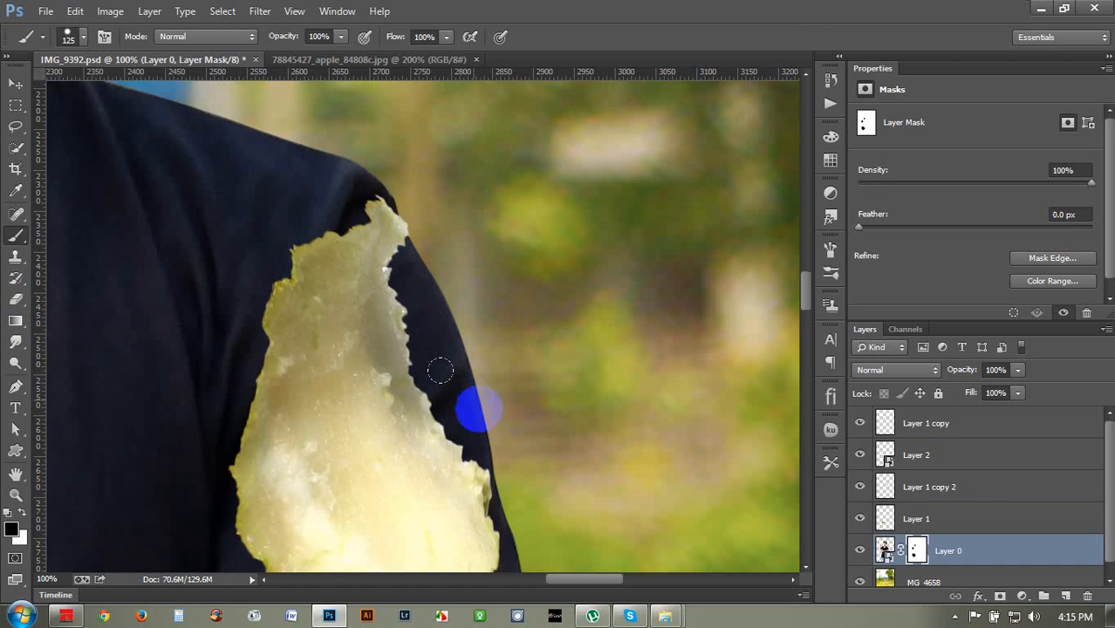
pyautogui.moveTo(464, 482); pyautogui.dragTo(464, 432)
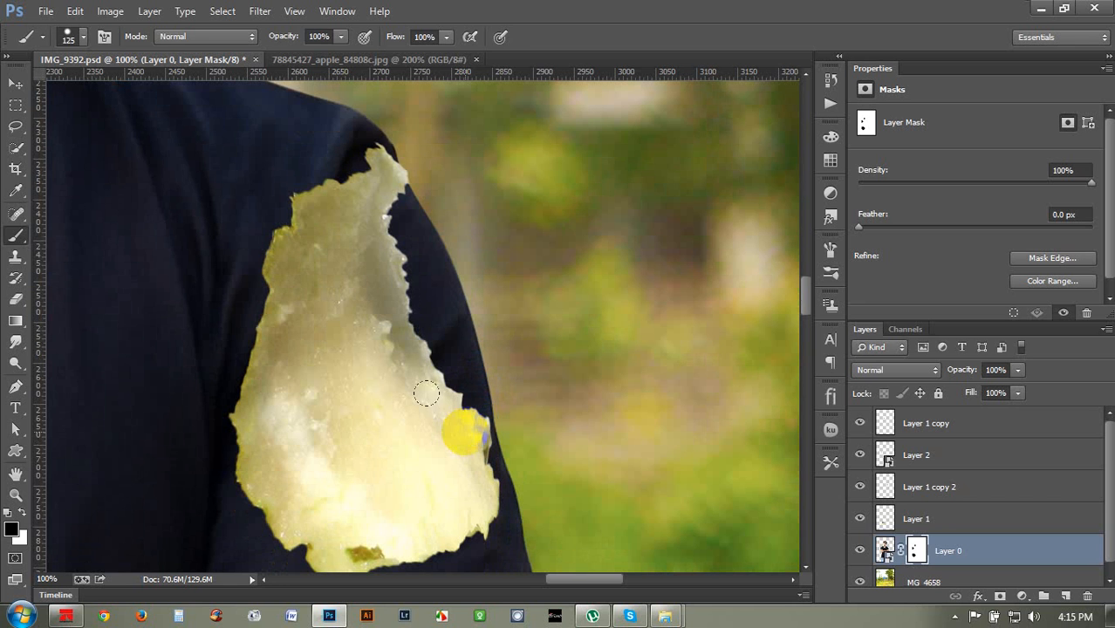
pyautogui.click(8, 83)
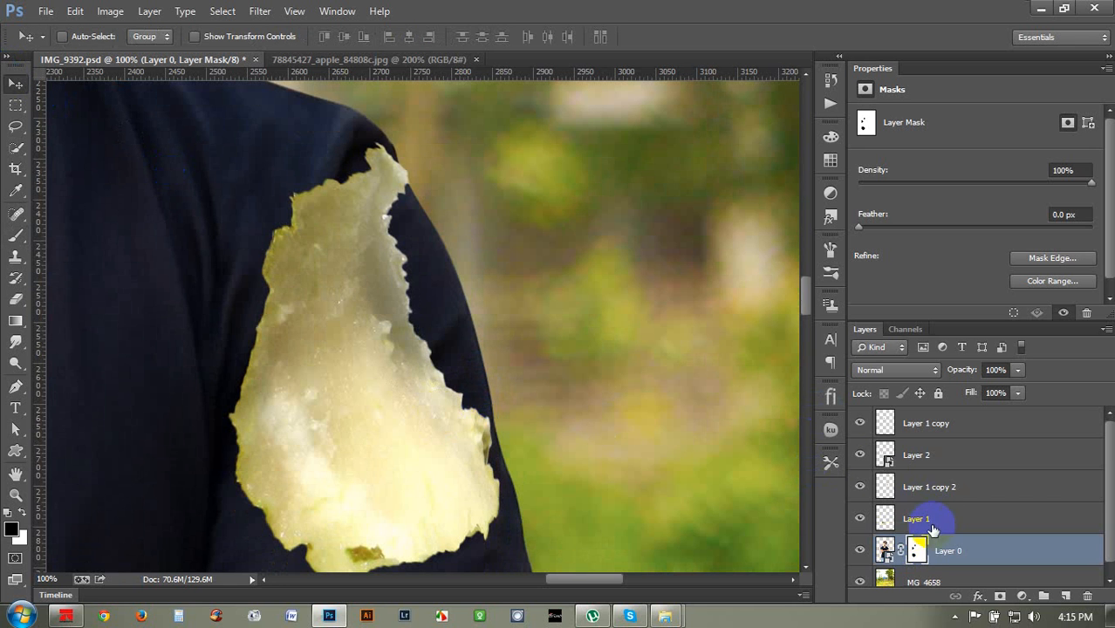
pyautogui.click(945, 486)
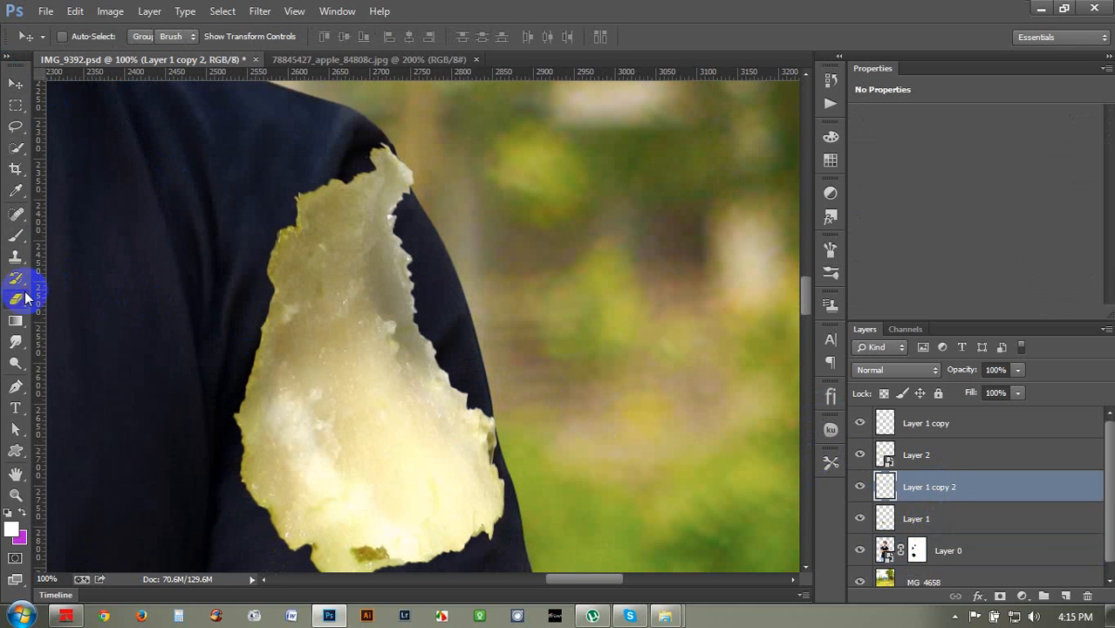
# Step: Mask out the sleeve outside the pear flesh on Layer 0's mask with a 125 px black brush
pyautogui.click(16, 237)
pyautogui.click(916, 548)
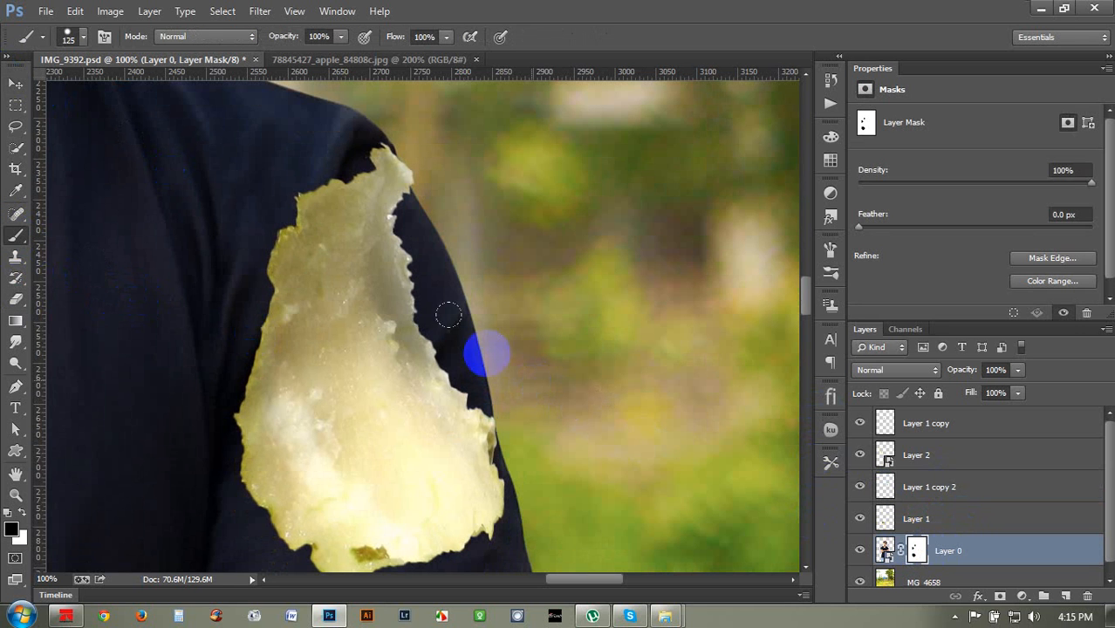
pyautogui.moveTo(471, 388); pyautogui.dragTo(473, 394)
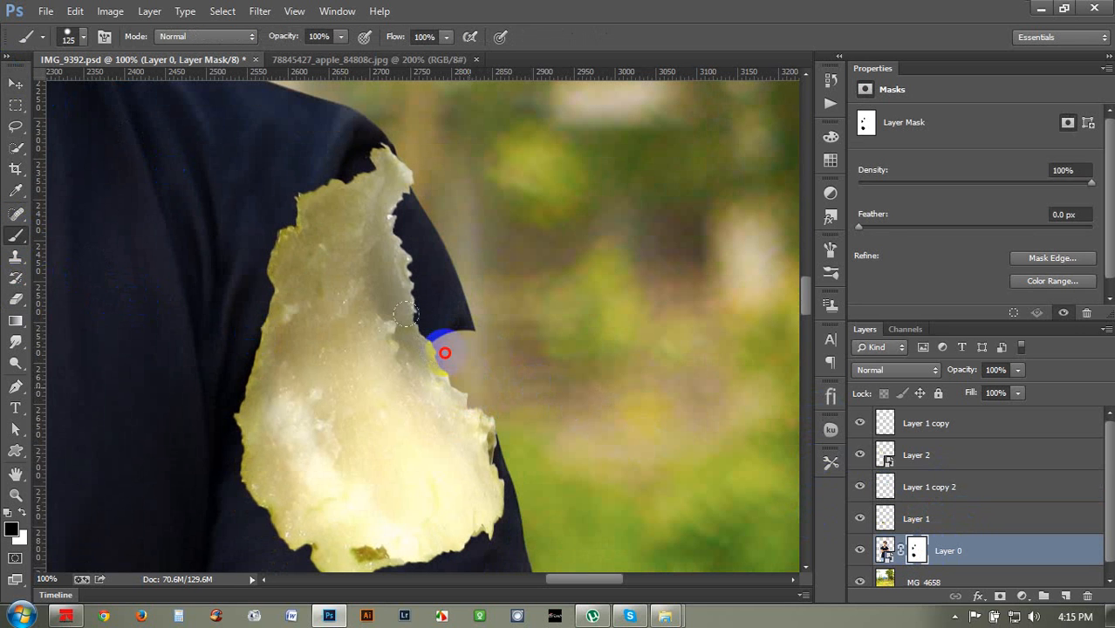
pyautogui.moveTo(444, 352); pyautogui.dragTo(427, 240)
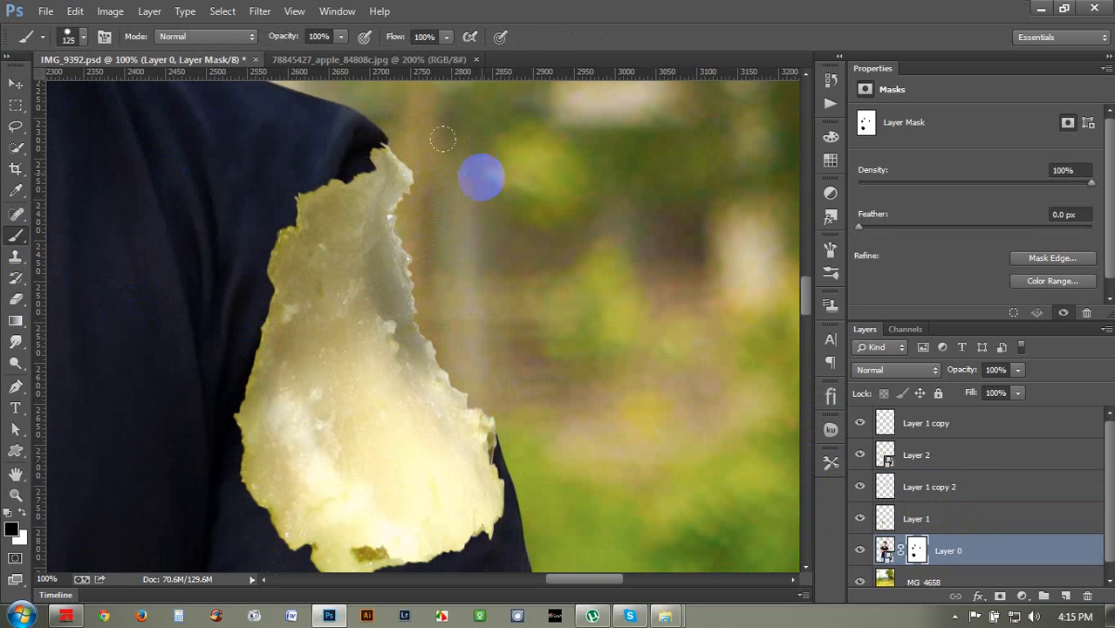
# Step: Nudge the pear flesh on Layer 1 copy 2 slightly up and outward over the masked sleeve edge
pyautogui.click(15, 84)
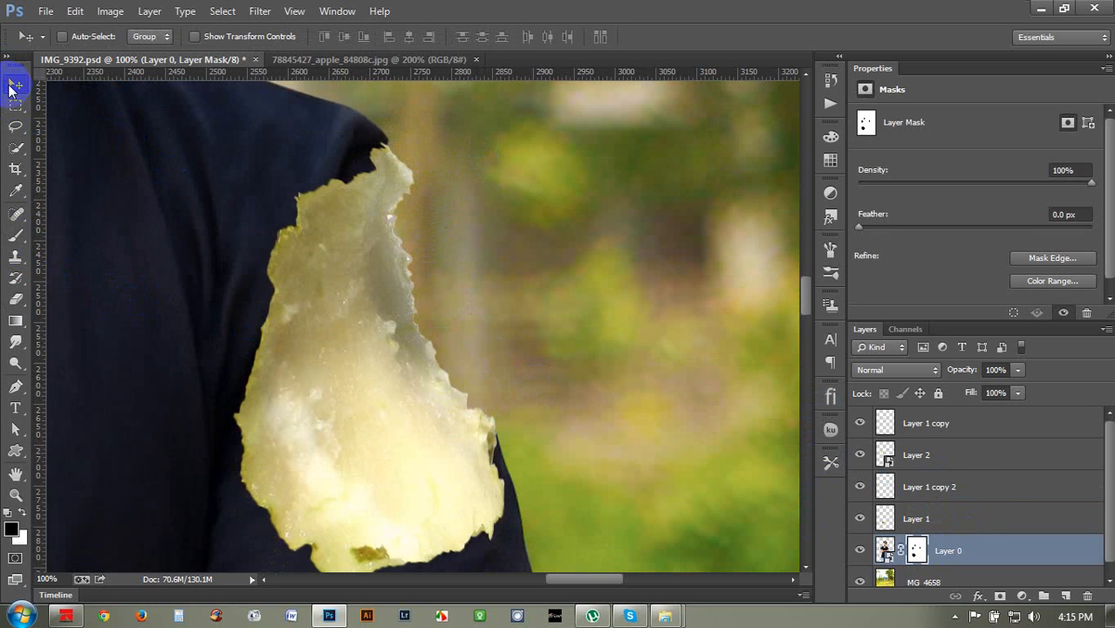
pyautogui.click(960, 489)
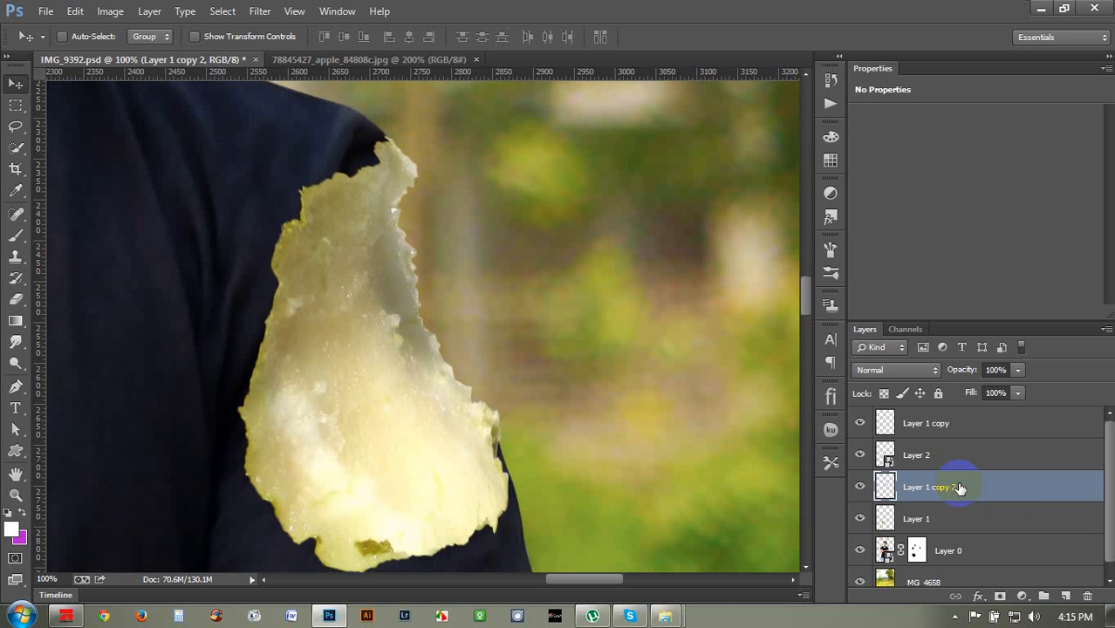
pyautogui.scroll(-1, 938, 543)
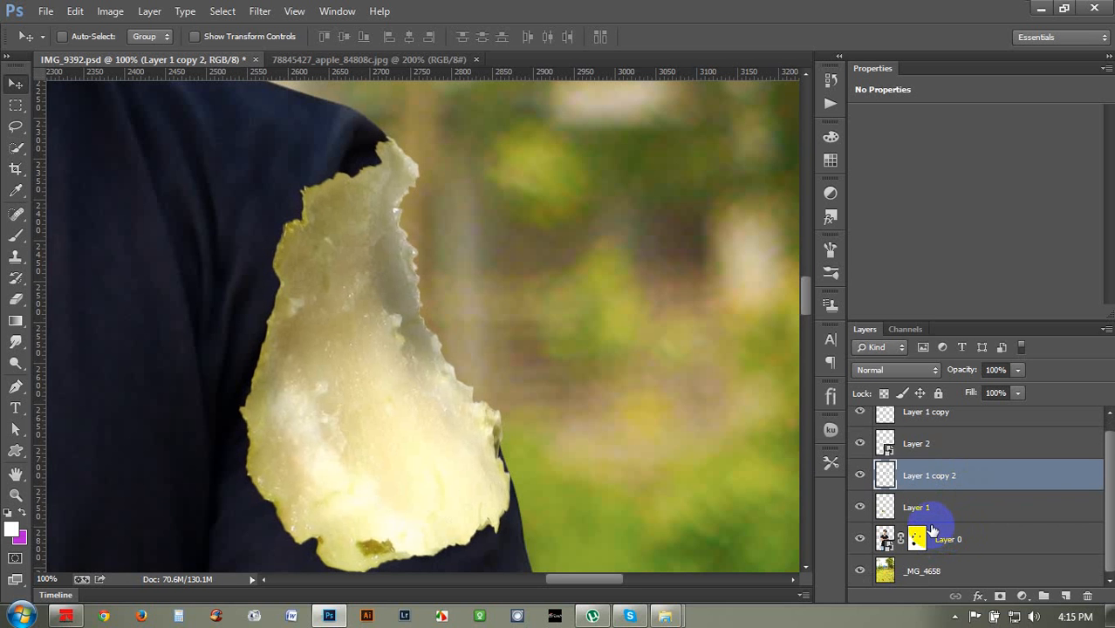
# Step: Paint with a black brush on Layer 0's mask along the outer edge of the sleeve bite
pyautogui.click(918, 539)
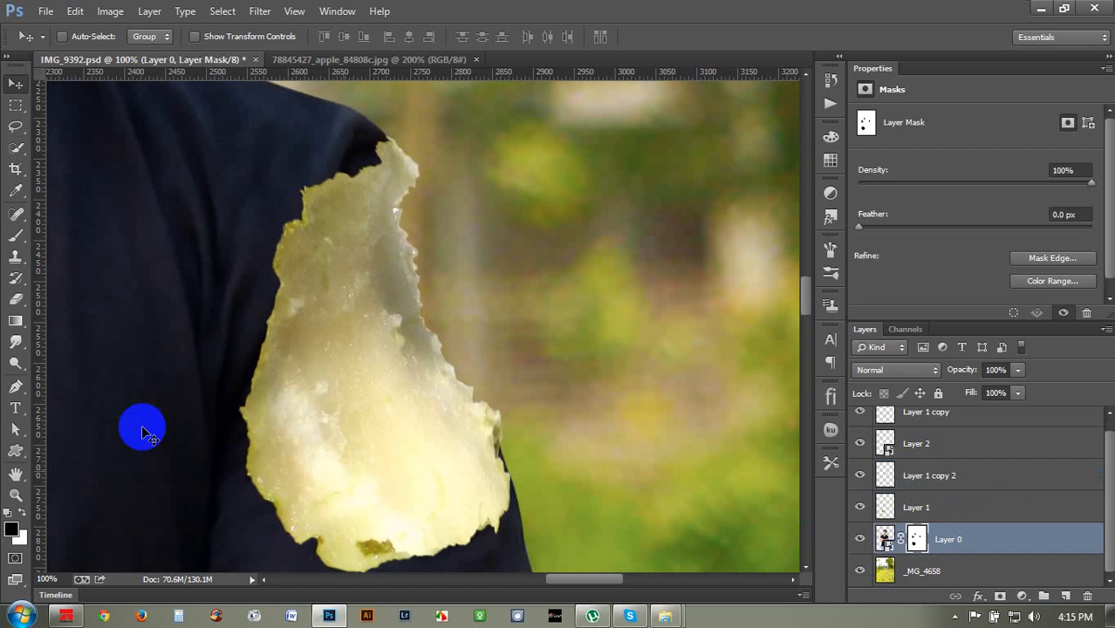
pyautogui.click(16, 235)
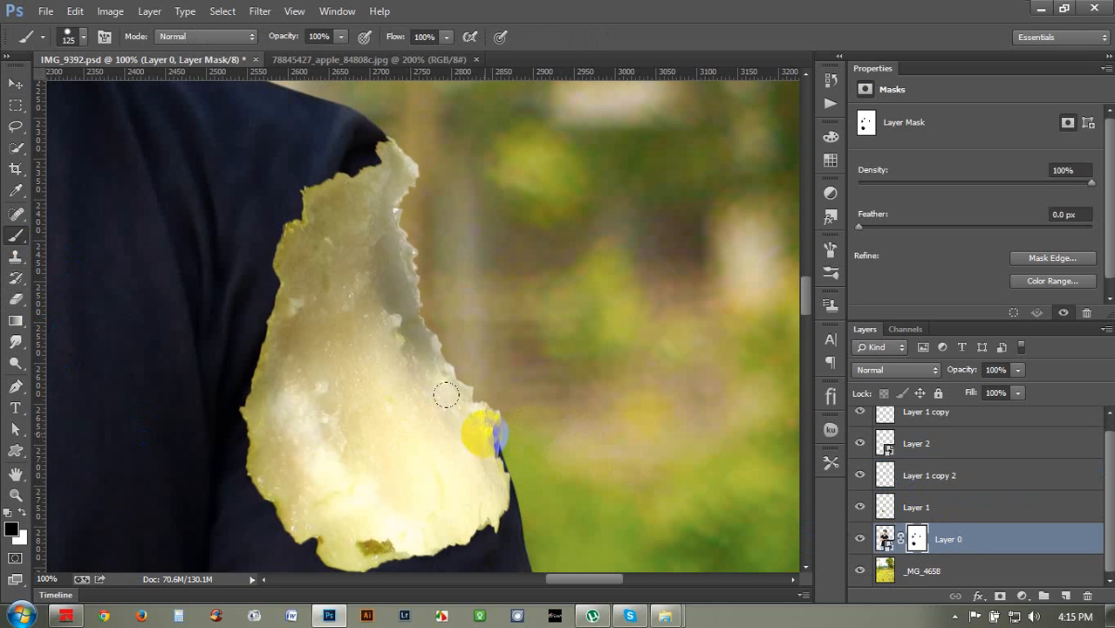
pyautogui.moveTo(481, 431); pyautogui.dragTo(441, 314)
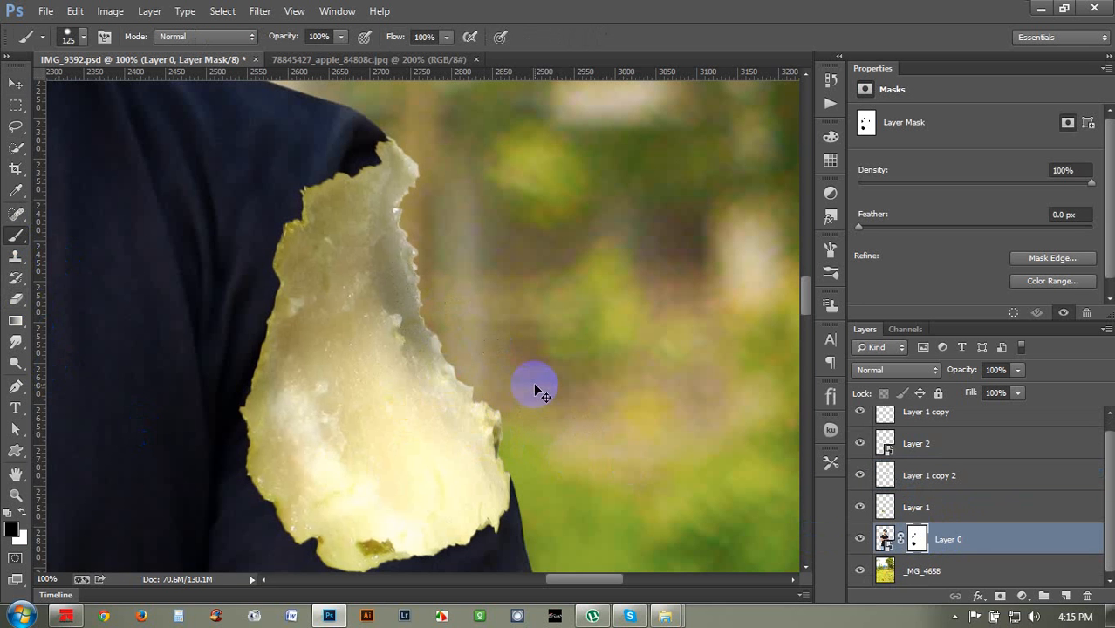
# Step: Examine the bite marks across the whole figure, from the shoulders down to the jeans
pyautogui.scroll(-5, 535, 390)
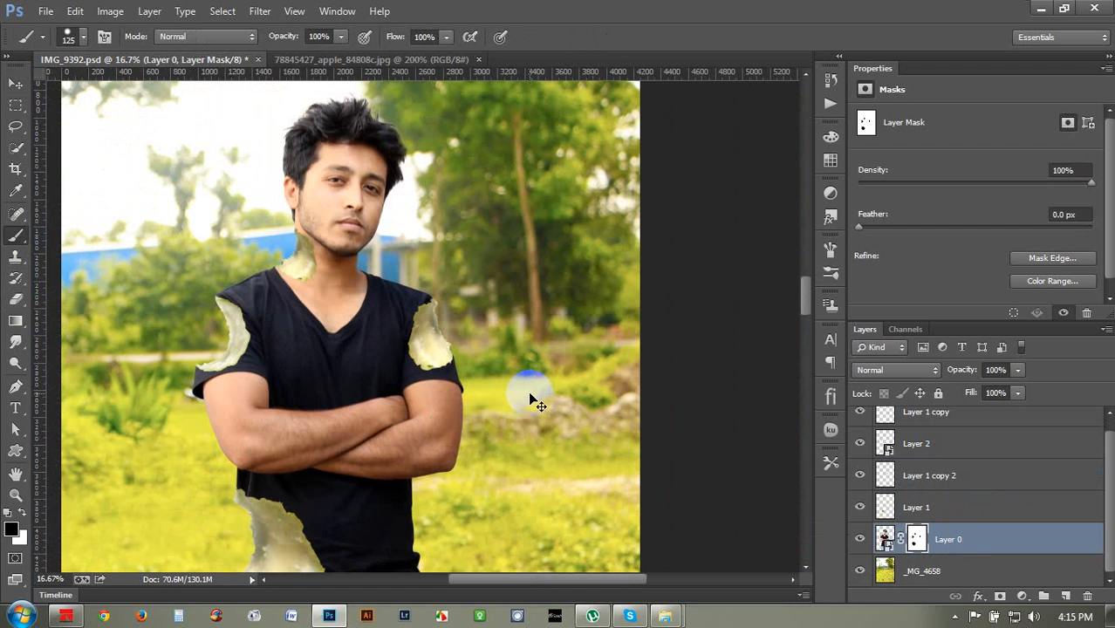
pyautogui.scroll(-2, 530, 399)
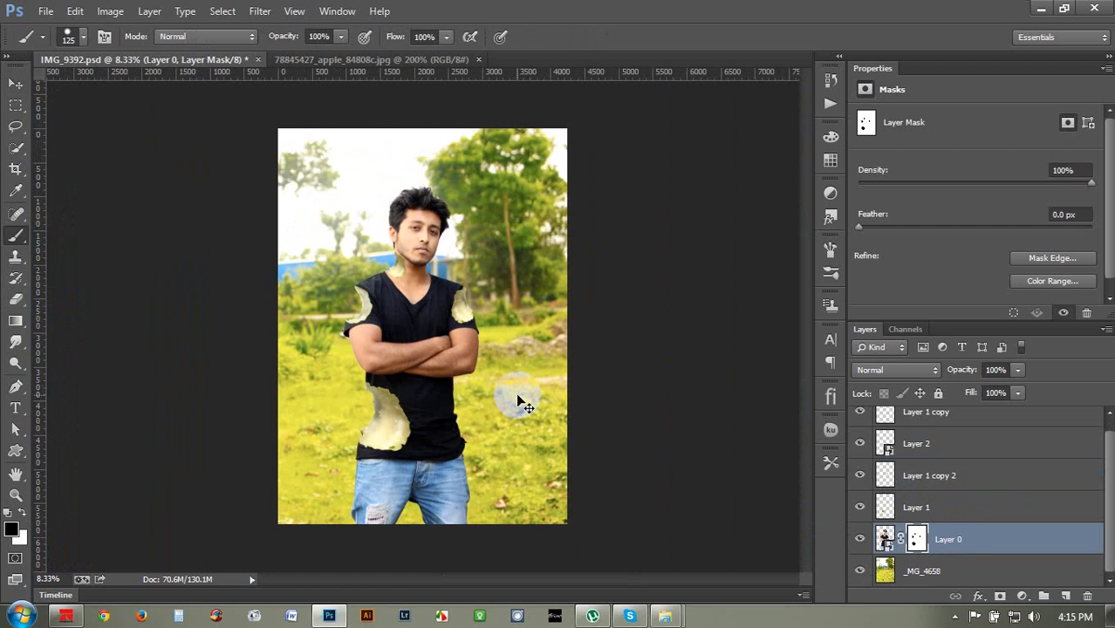
pyautogui.scroll(1, 524, 403)
pyautogui.scroll(-2, 520, 393)
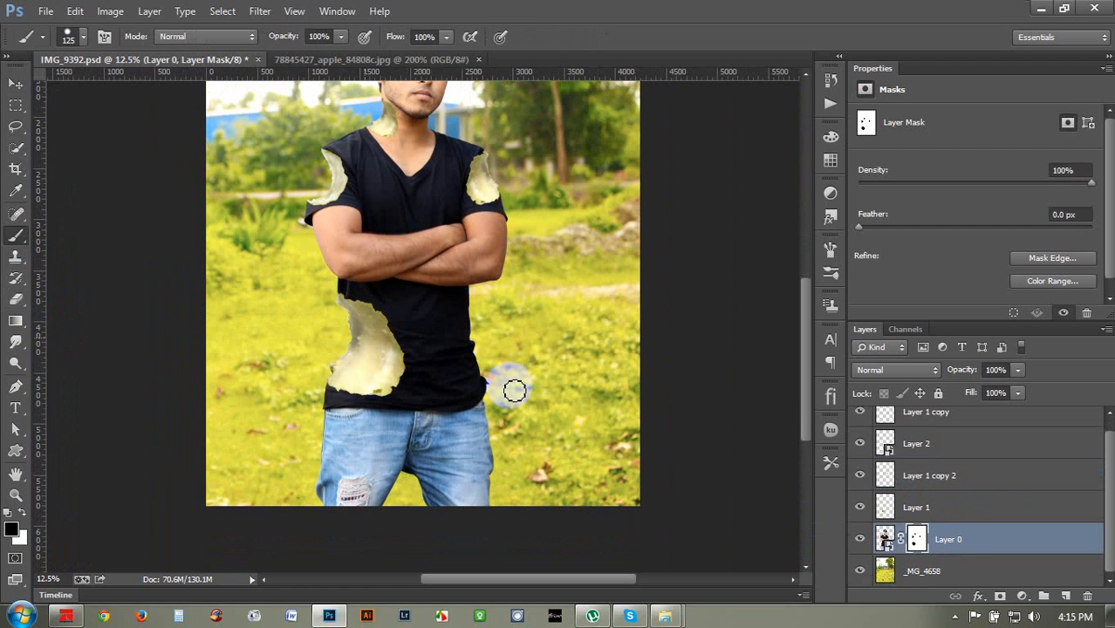
pyautogui.scroll(2, 577, 415)
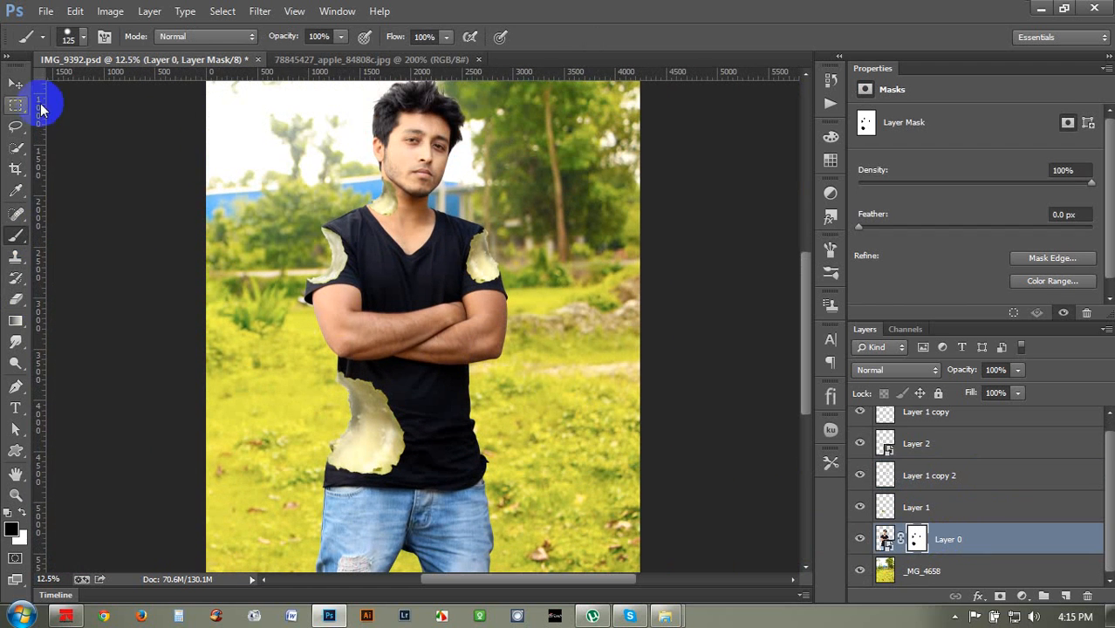
pyautogui.press('v')
pyautogui.scroll(-1, 598, 440)
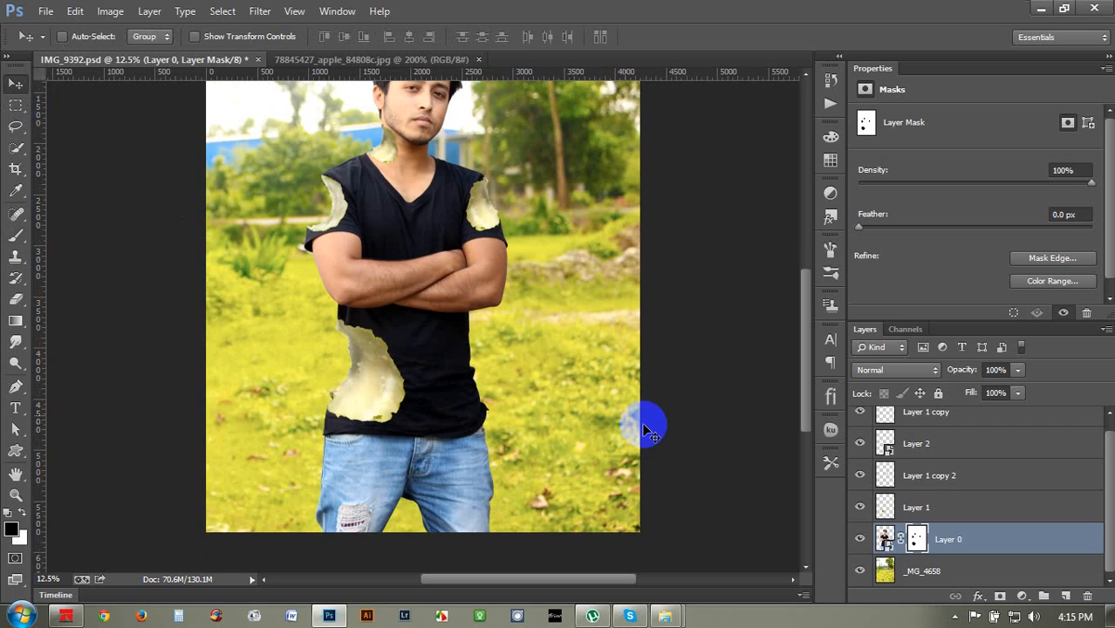
# Step: Find the bitten green apple image bigstock-Apple-1722414 on the Help (F:) drive and open it as a separate document in Photoshop
pyautogui.moveTo(677, 617)
pyautogui.click(741, 532)
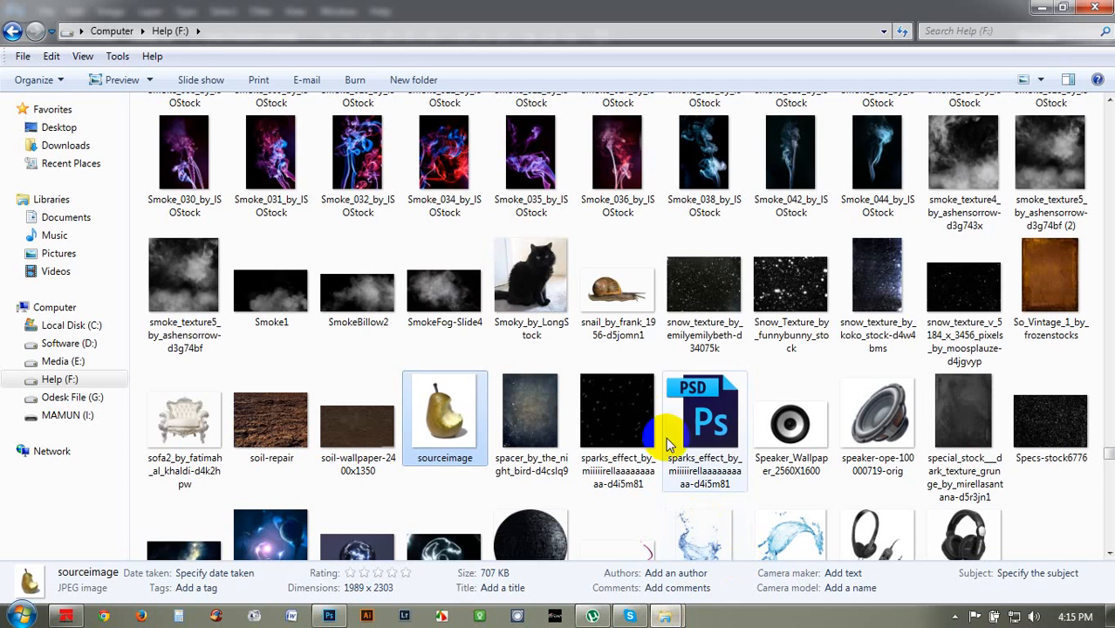
pyautogui.click(650, 441)
pyautogui.scroll(-5, 643, 422)
pyautogui.scroll(-10, 644, 421)
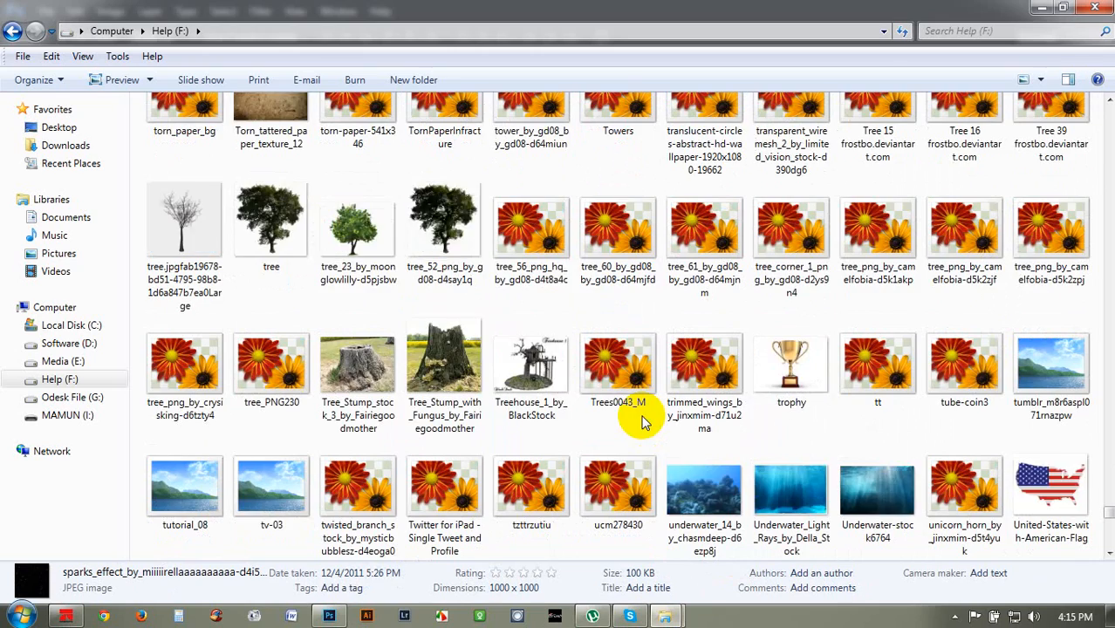
pyautogui.scroll(5, 644, 421)
pyautogui.scroll(8, 644, 422)
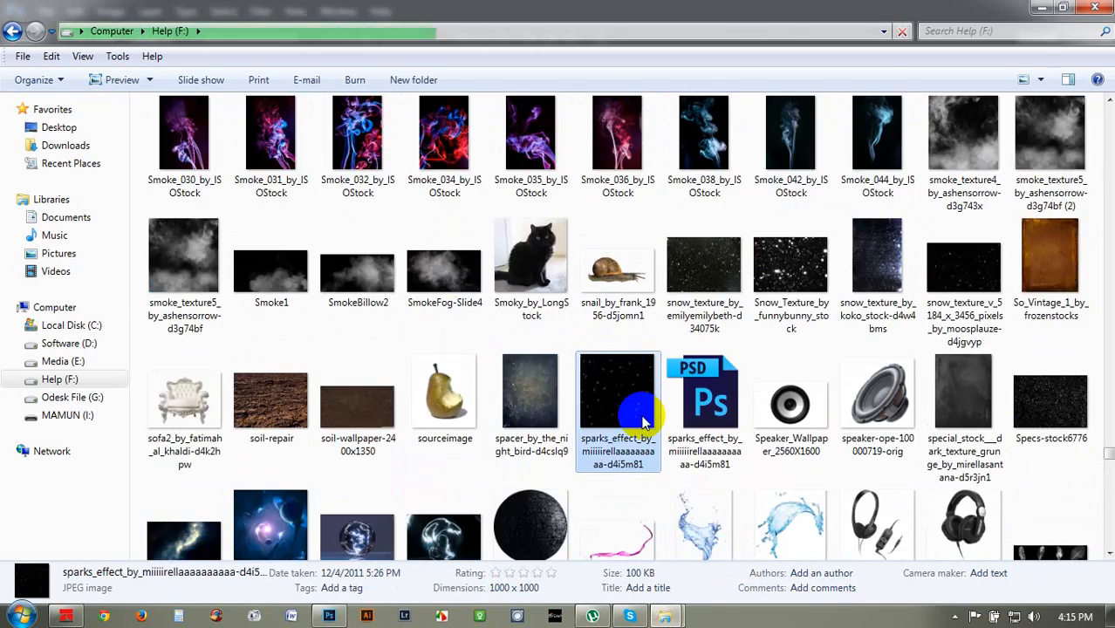
pyautogui.scroll(-3, 644, 421)
pyautogui.scroll(-8, 644, 422)
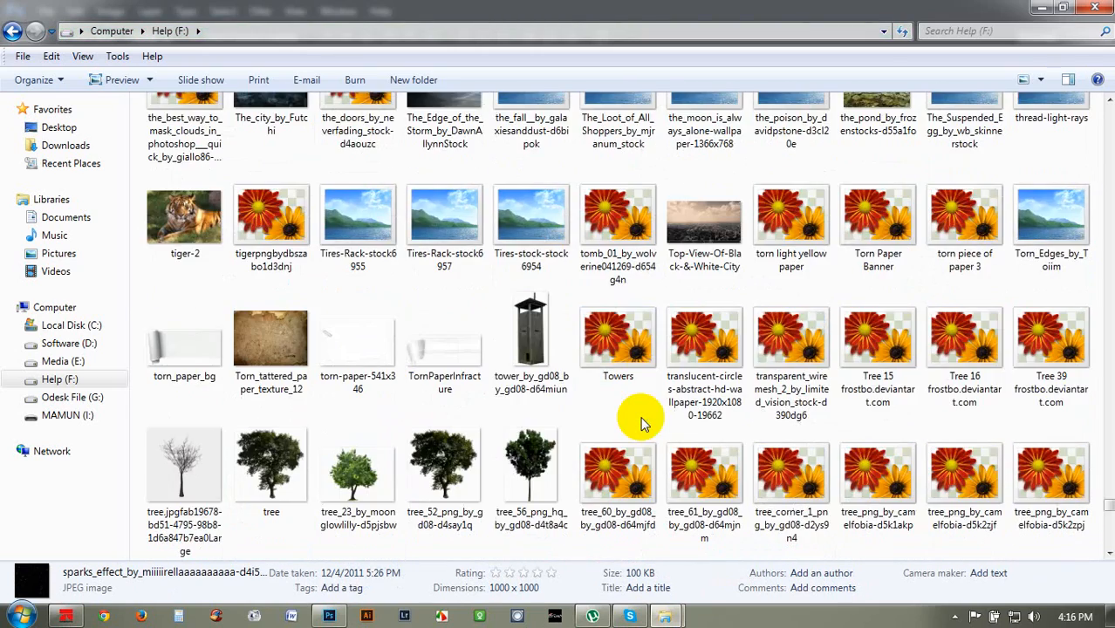
pyautogui.scroll(12, 644, 421)
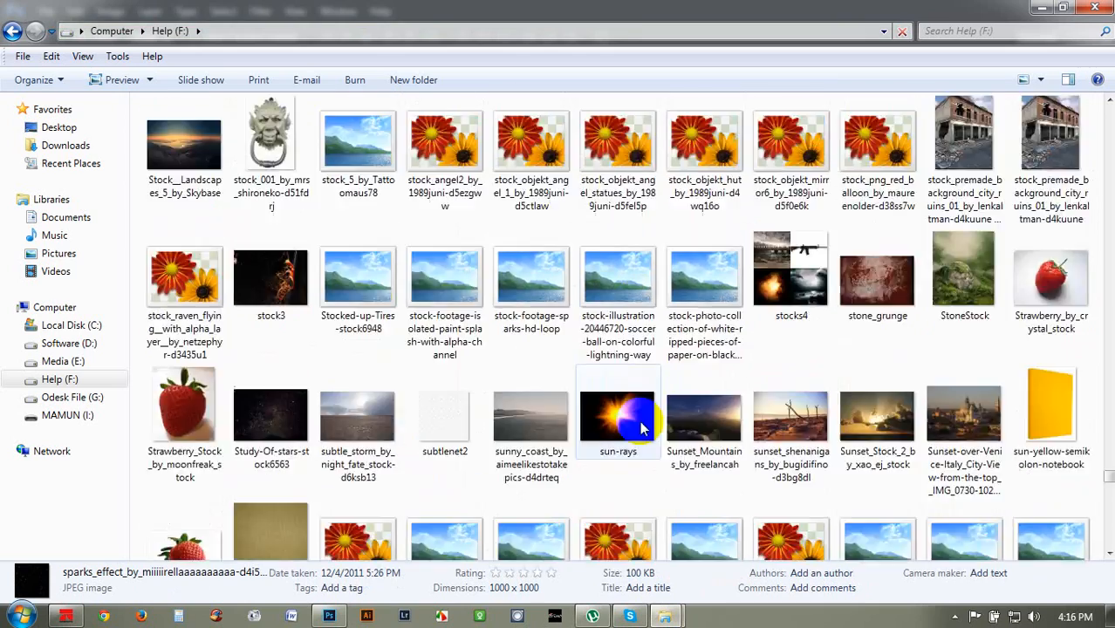
pyautogui.scroll(15, 643, 425)
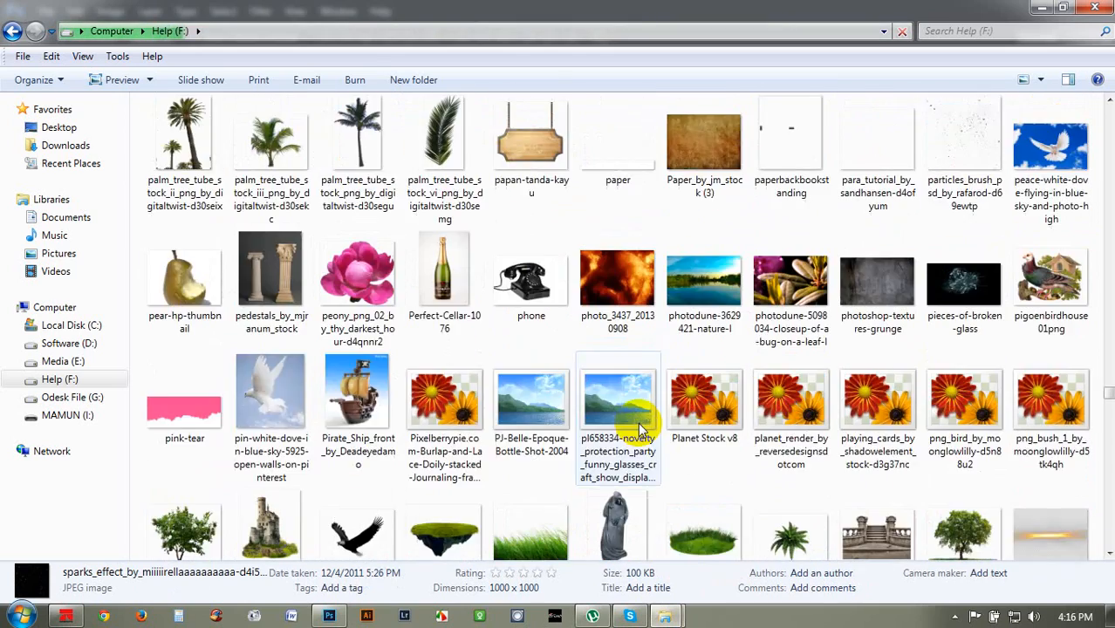
pyautogui.scroll(15, 643, 427)
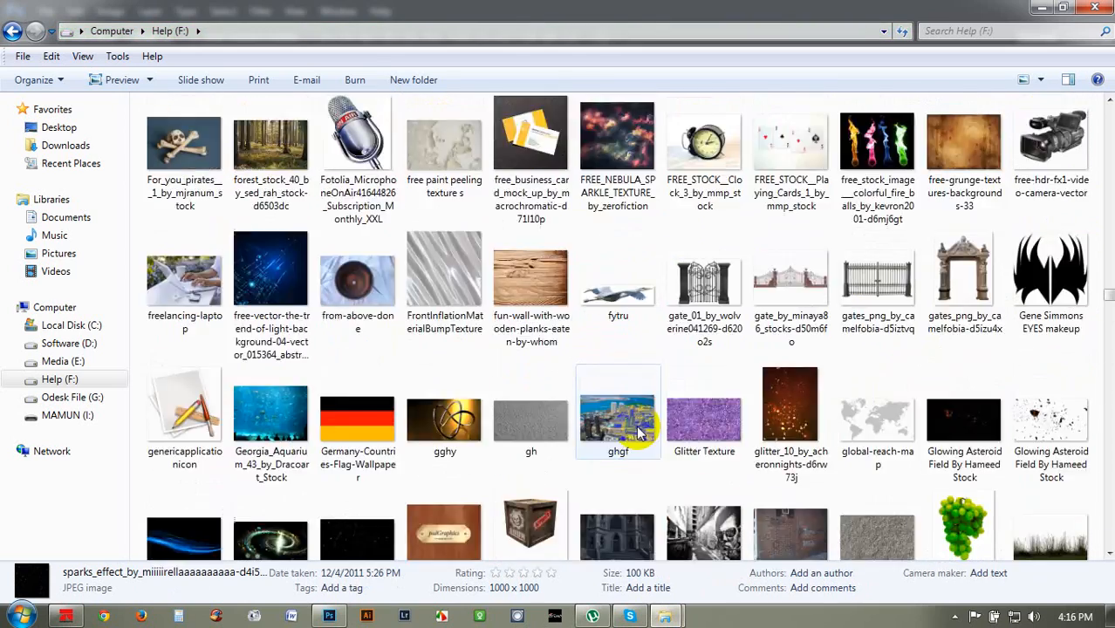
pyautogui.scroll(15, 644, 428)
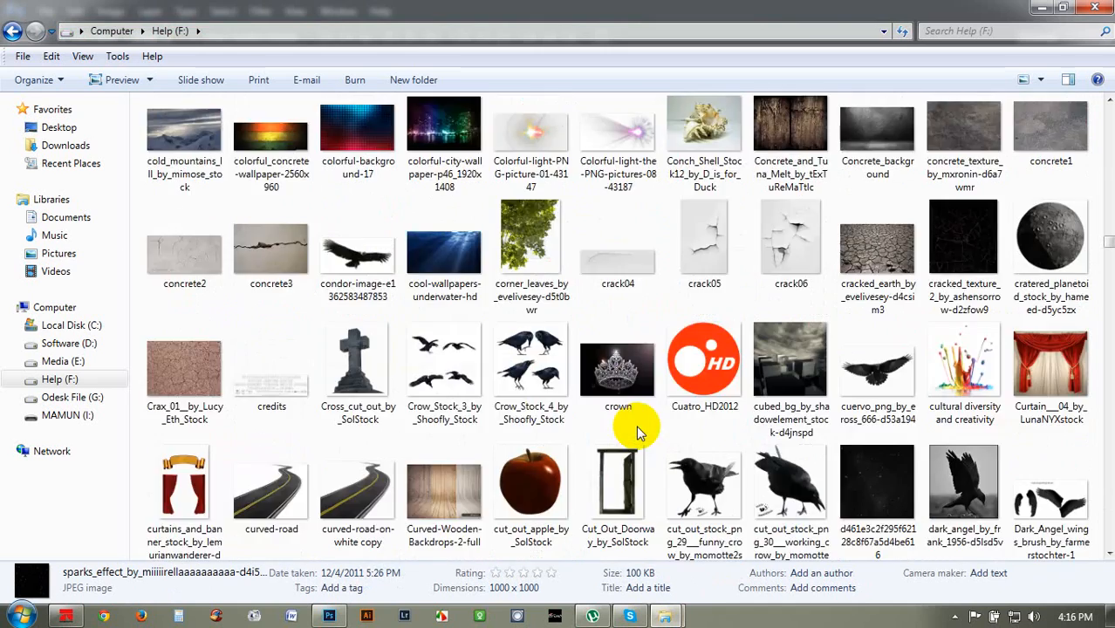
pyautogui.scroll(12, 643, 432)
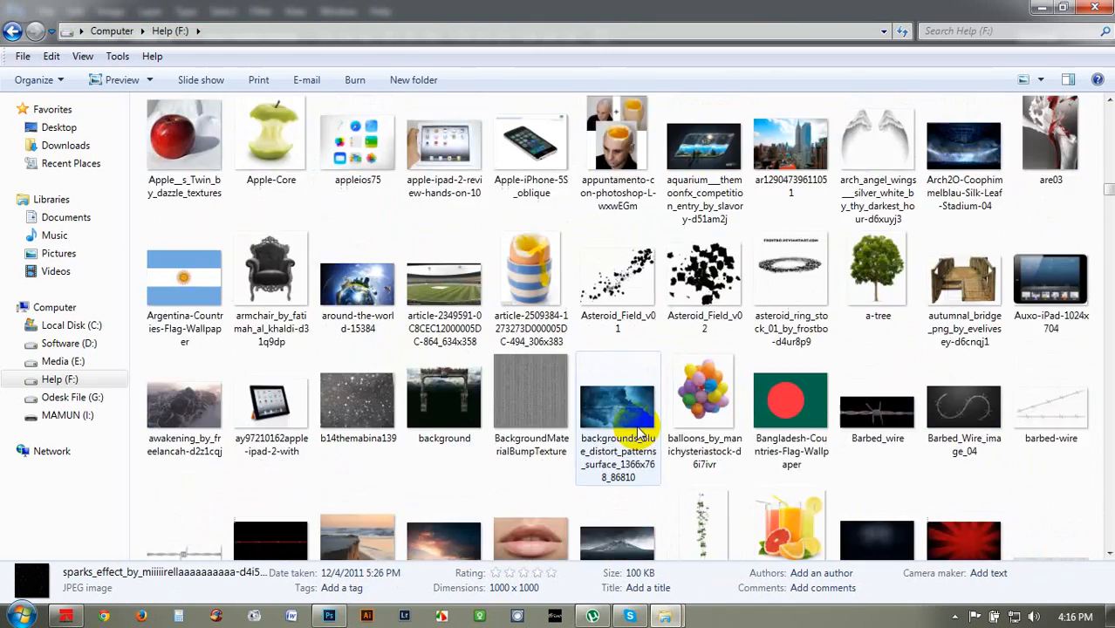
pyautogui.scroll(-4, 653, 441)
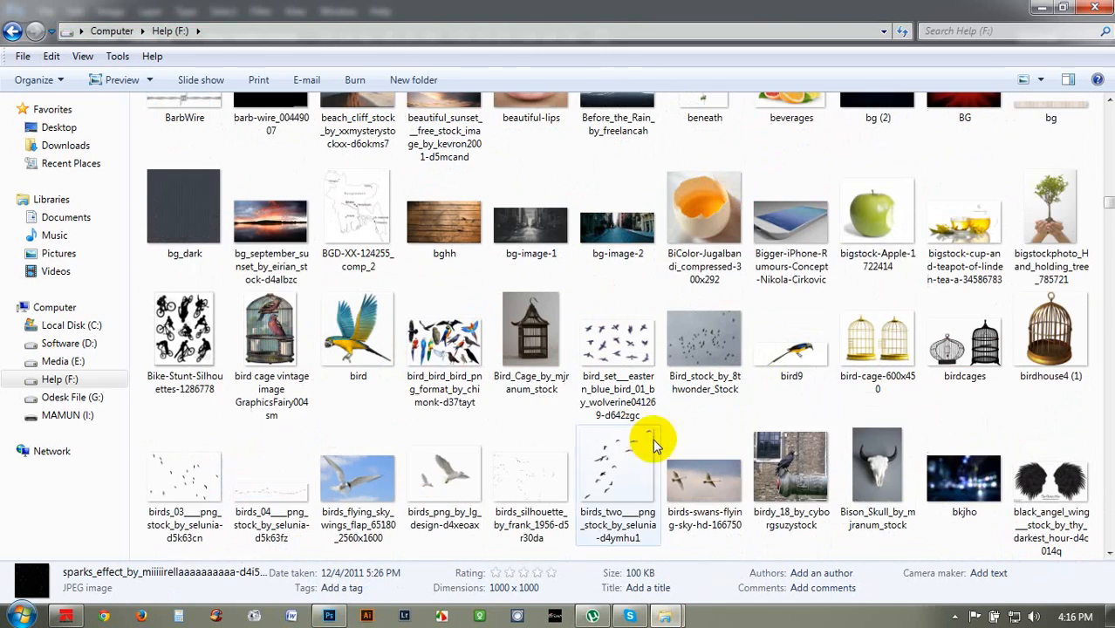
pyautogui.moveTo(877, 218); pyautogui.dragTo(546, 111)
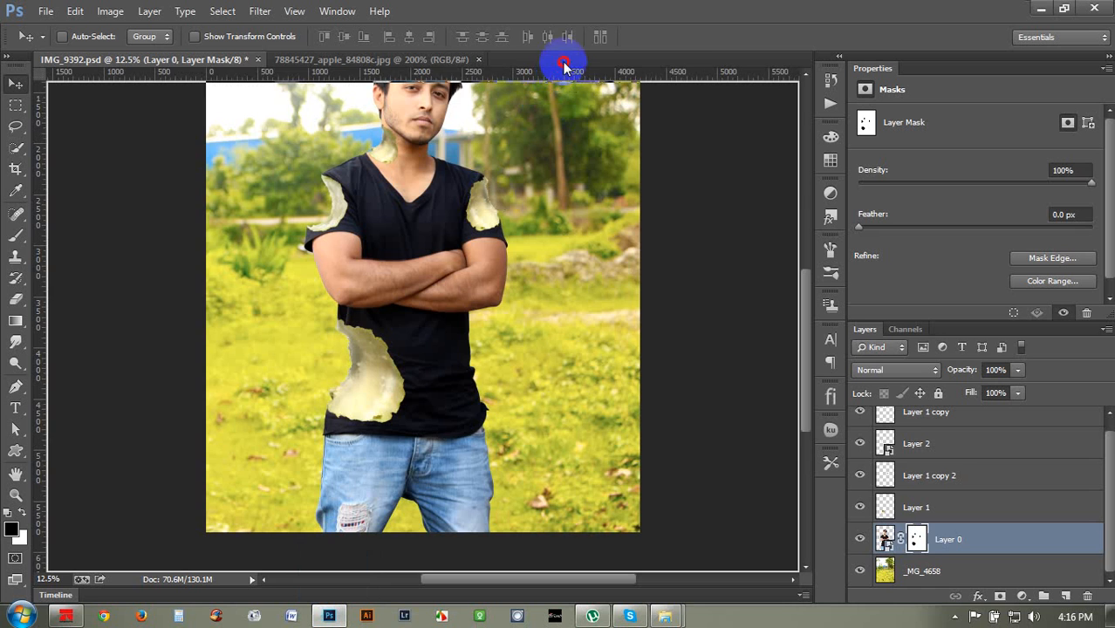
pyautogui.moveTo(563, 62); pyautogui.dragTo(566, 58)
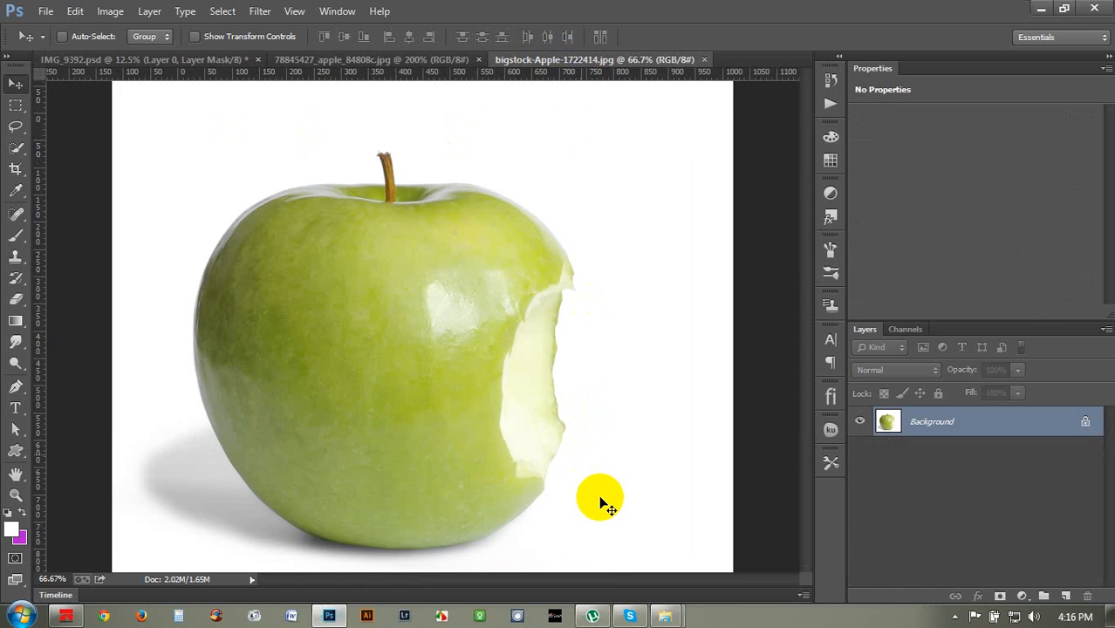
# Step: Select the pale bitten flesh of the green apple, including its upper tip, with the Quick Selection tool
pyautogui.hotkey('ctrl', '+')
pyautogui.click(16, 146)
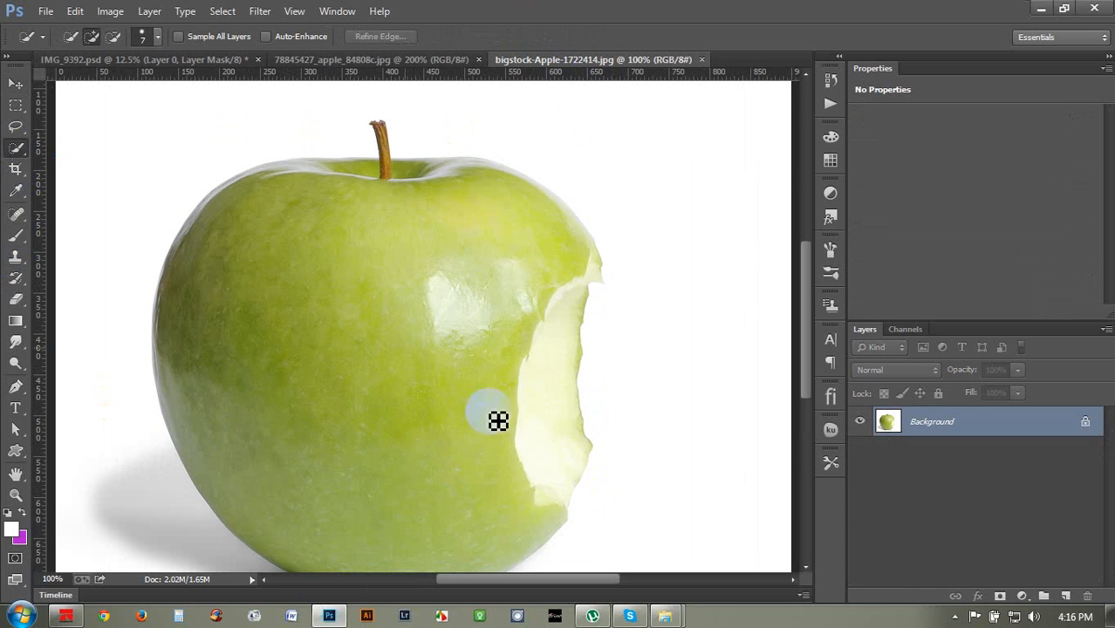
pyautogui.moveTo(556, 488)
pyautogui.mouseDown()
pyautogui.moveTo(554, 370)
pyautogui.moveTo(582, 292)
pyautogui.mouseUp()
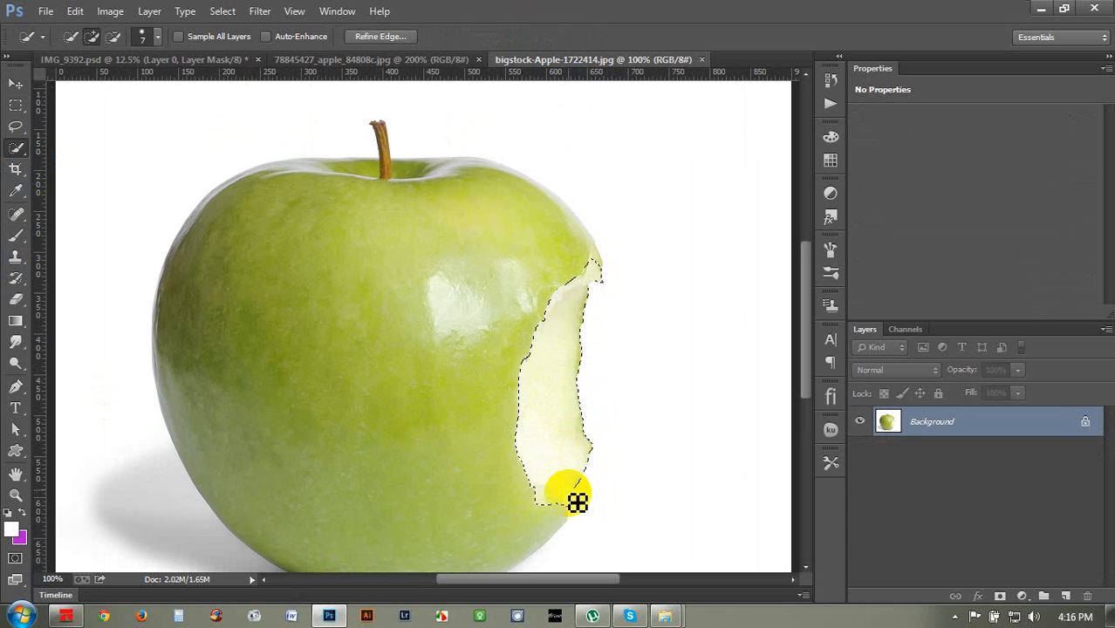
pyautogui.moveTo(578, 328)
pyautogui.mouseDown()
pyautogui.moveTo(548, 370)
pyautogui.moveTo(597, 308)
pyautogui.mouseUp()
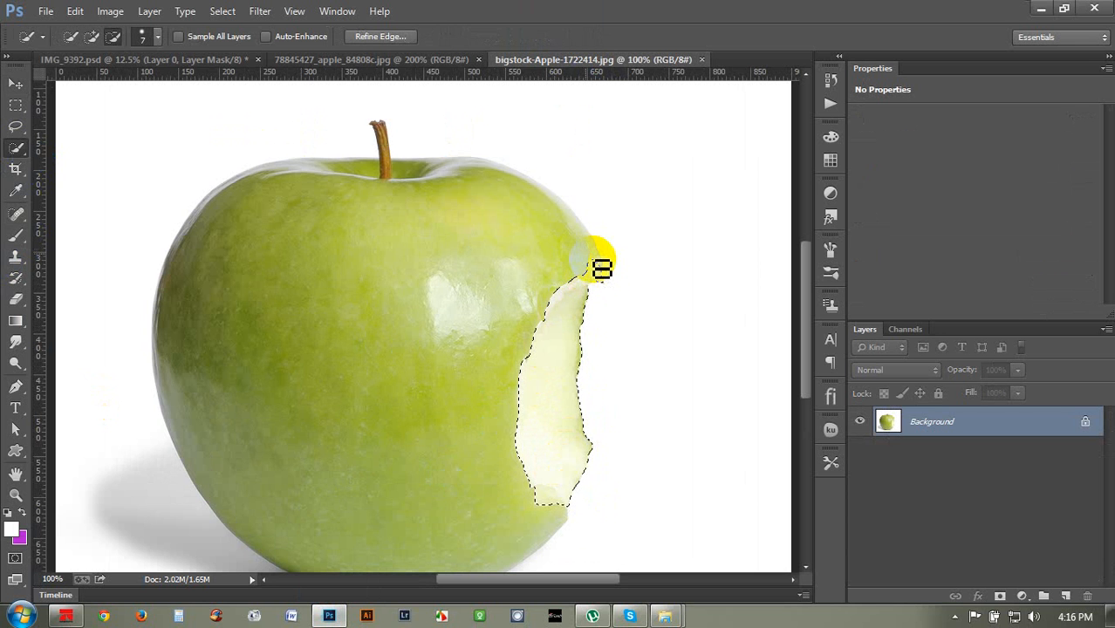
pyautogui.moveTo(601, 269)
pyautogui.mouseDown()
pyautogui.moveTo(622, 348)
pyautogui.moveTo(592, 306)
pyautogui.mouseUp()
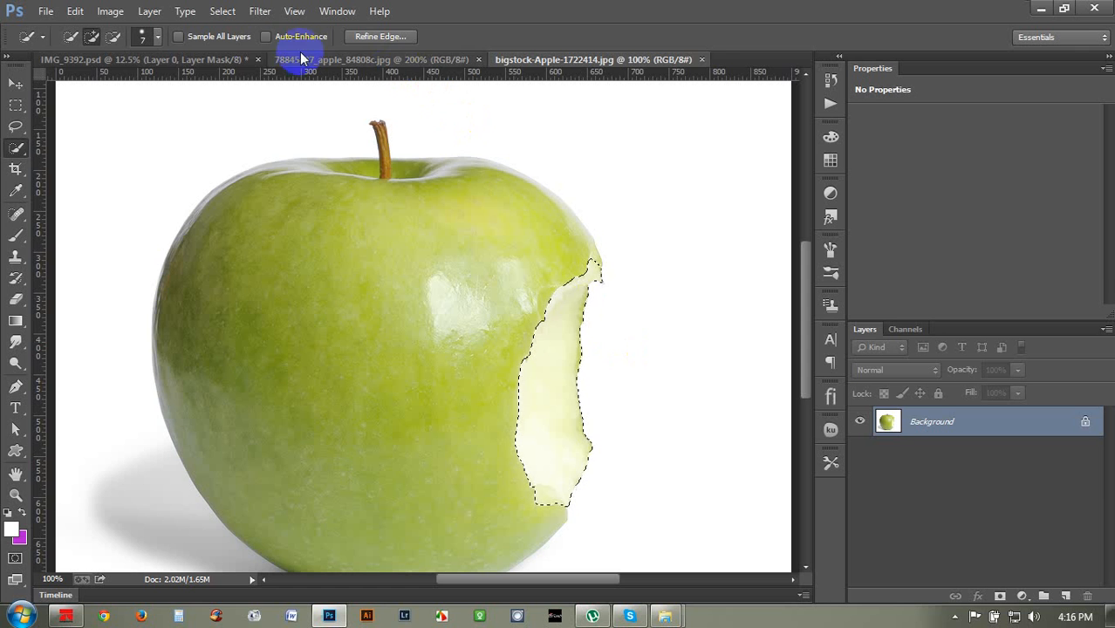
# Step: Copy the selected apple flesh into IMG_9392.psd directly above Layer 0 and convert it to a smart object
pyautogui.click(222, 59)
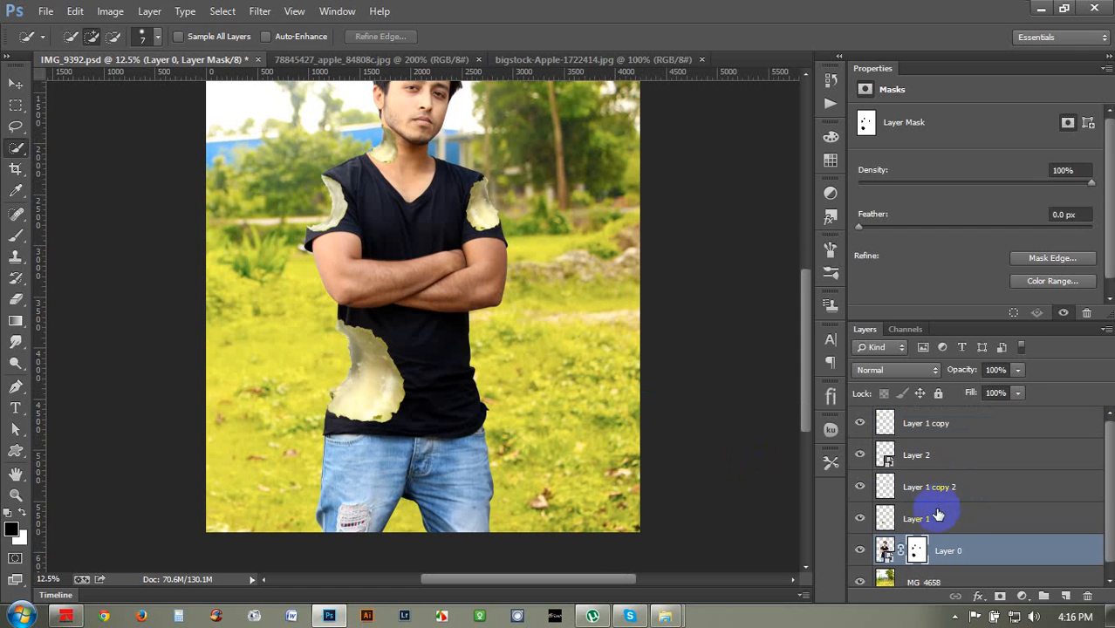
pyautogui.hotkey('ctrl', 'v')
pyautogui.click(16, 84)
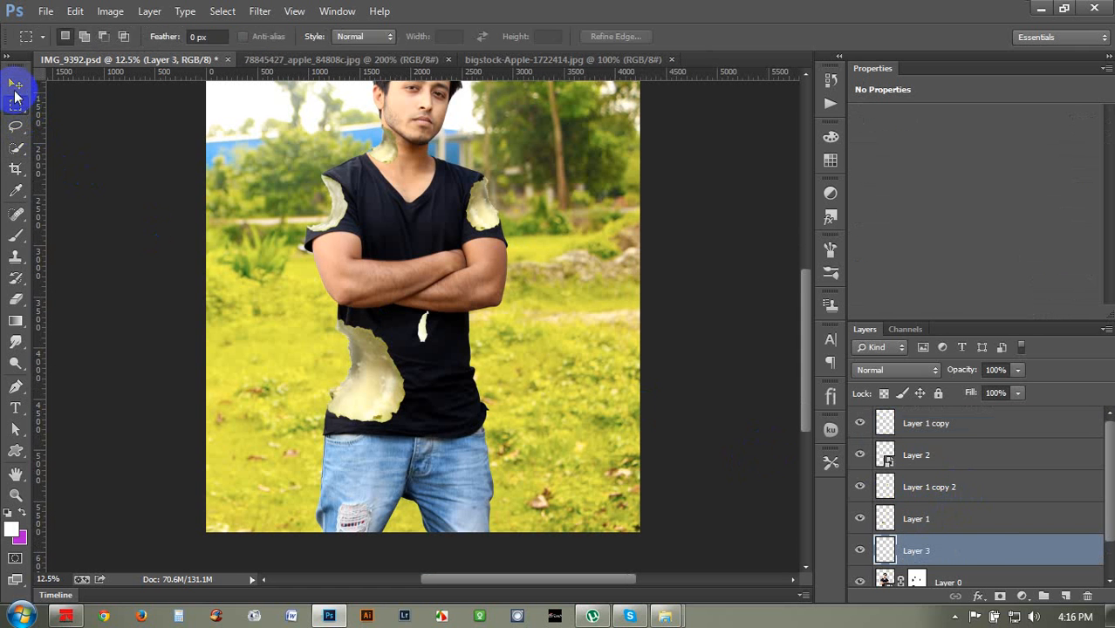
pyautogui.rightClick(934, 550)
pyautogui.click(955, 141)
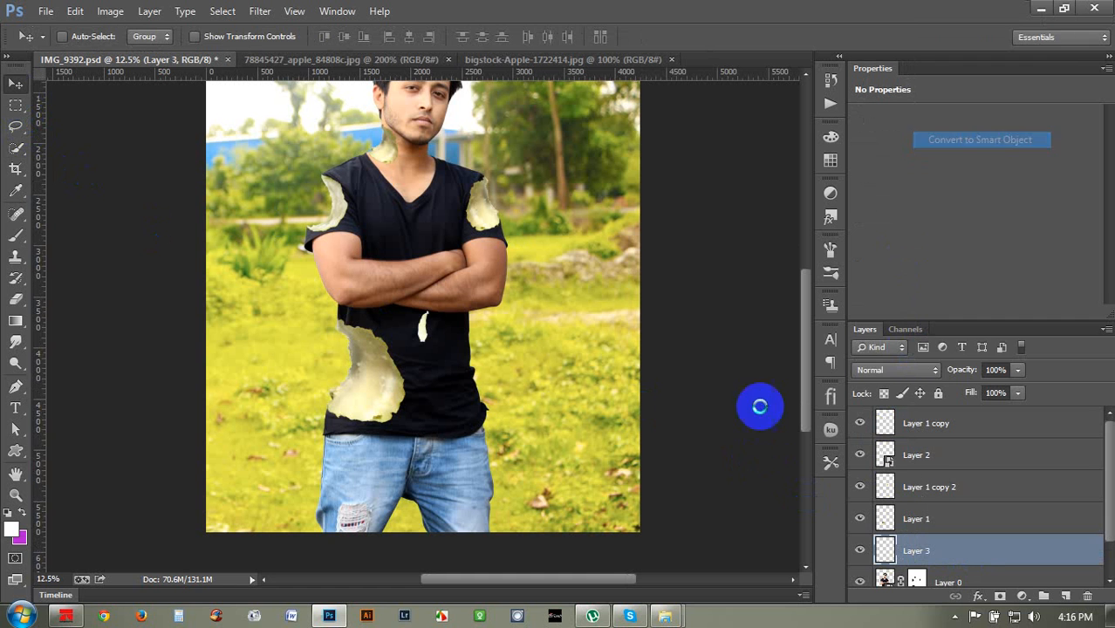
# Step: Enlarge the apple flesh to about 284%, move it onto the outer thigh of the jeans and rotate it to about -11.84°
pyautogui.hotkey('ctrl', 't')
pyautogui.moveTo(431, 349); pyautogui.dragTo(448, 370)
pyautogui.hotkey('ctrl', '+')
pyautogui.scroll(-2, 515, 465)
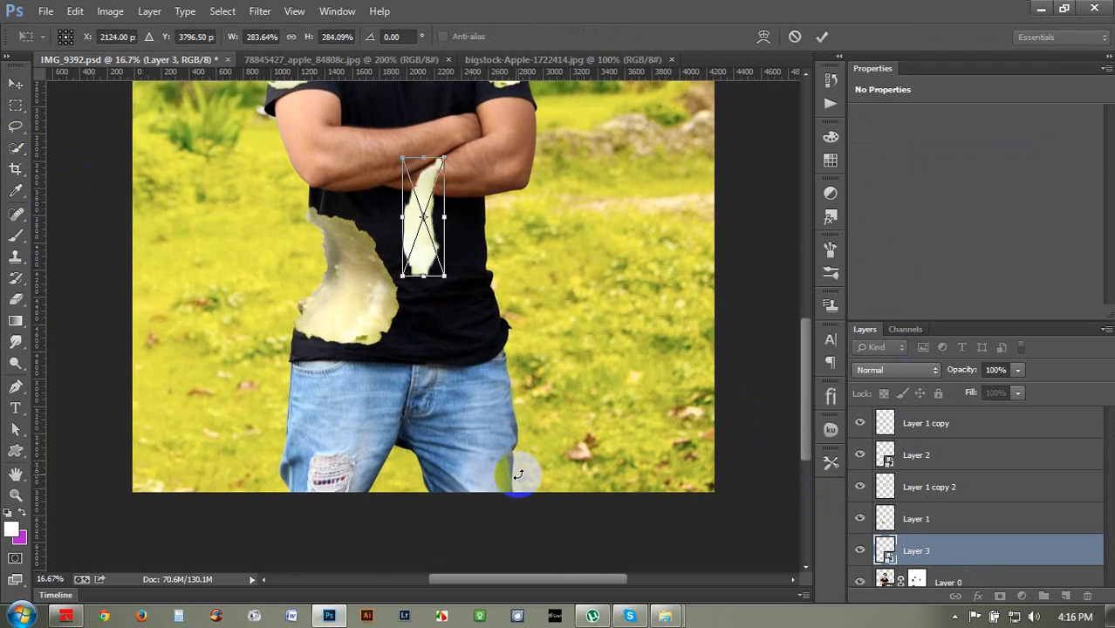
pyautogui.hotkey('ctrl', '+')
pyautogui.moveTo(443, 236); pyautogui.dragTo(652, 506)
pyautogui.moveTo(580, 525); pyautogui.dragTo(545, 522)
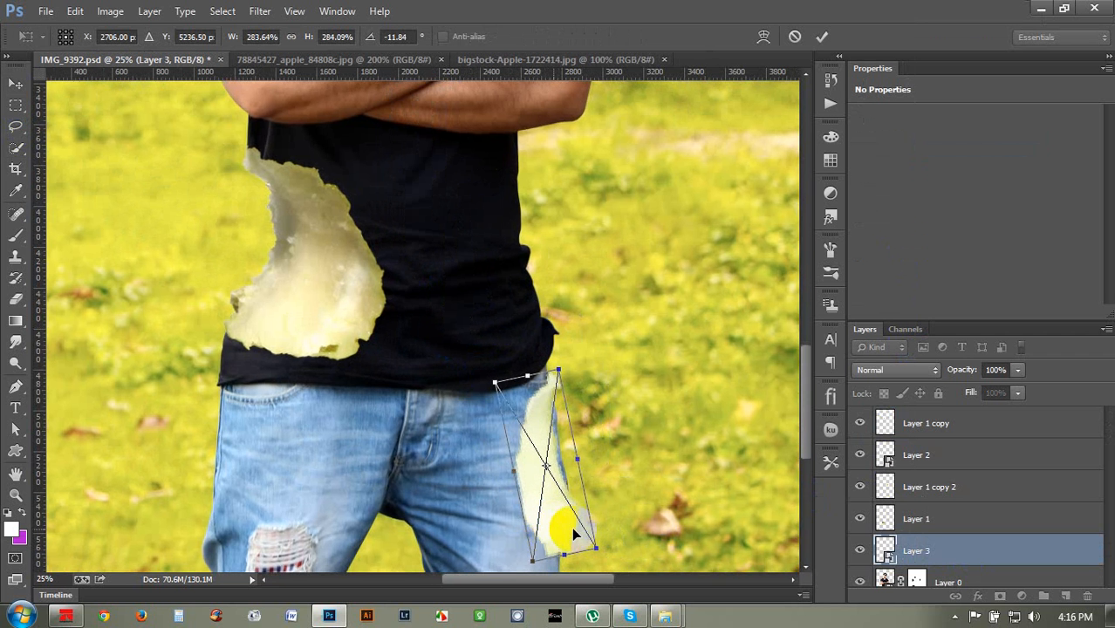
# Step: Scale the apple flesh down to about 250%, fit it within the jeans' outer edge and apply the transform
pyautogui.hotkey('ctrl', '+')
pyautogui.scroll(-4, 588, 525)
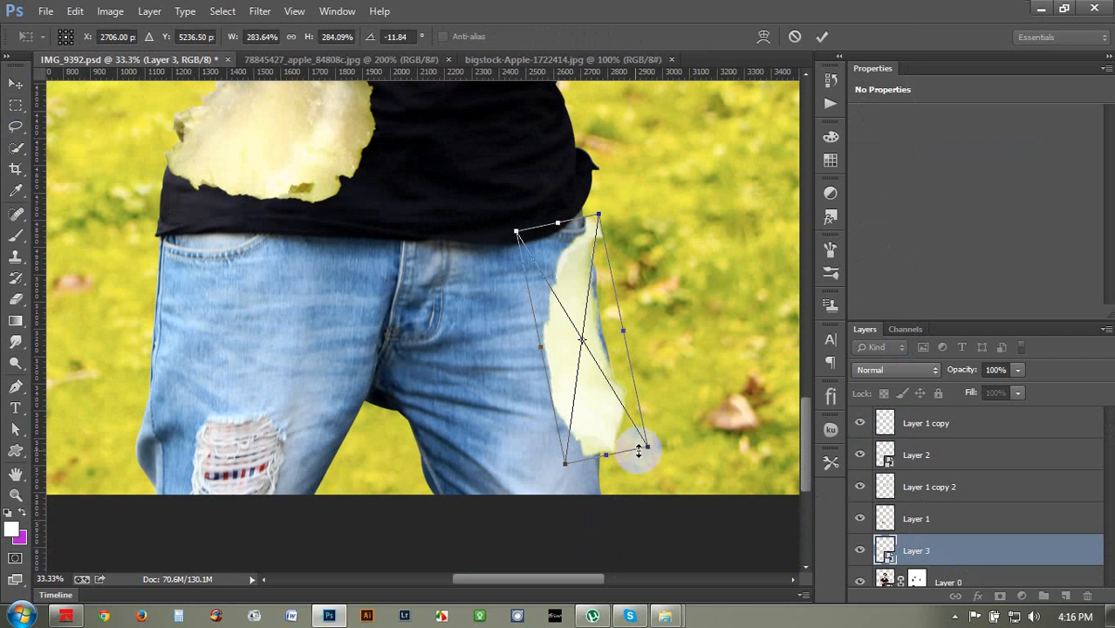
pyautogui.moveTo(639, 443); pyautogui.dragTo(620, 425)
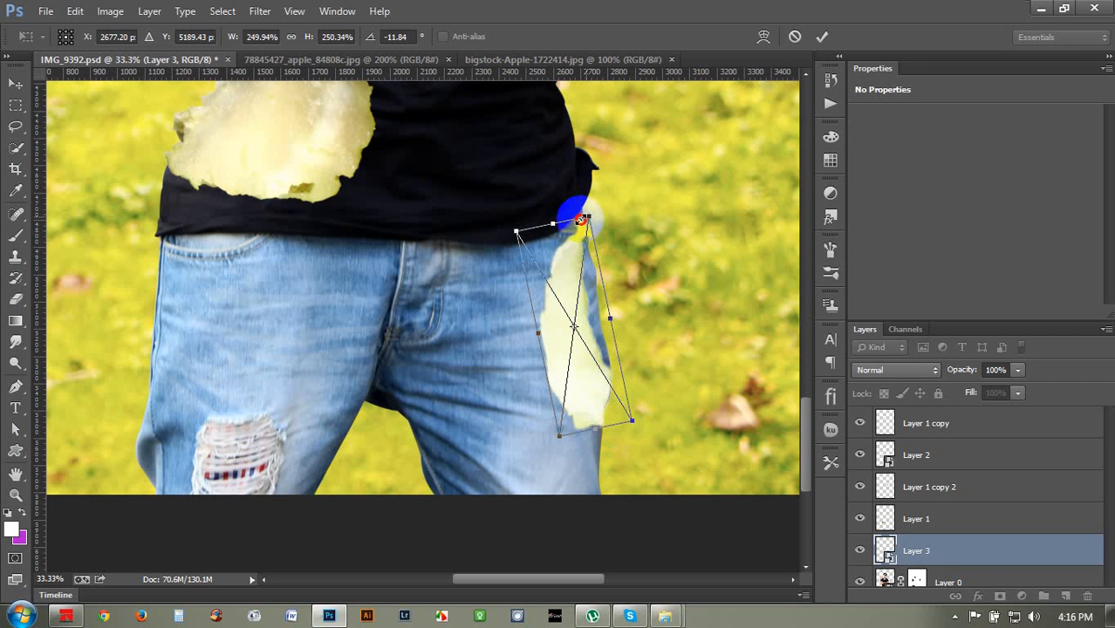
pyautogui.moveTo(581, 220)
pyautogui.mouseDown()
pyautogui.moveTo(557, 229)
pyautogui.moveTo(578, 221)
pyautogui.moveTo(575, 231)
pyautogui.mouseUp()
pyautogui.click(737, 362)
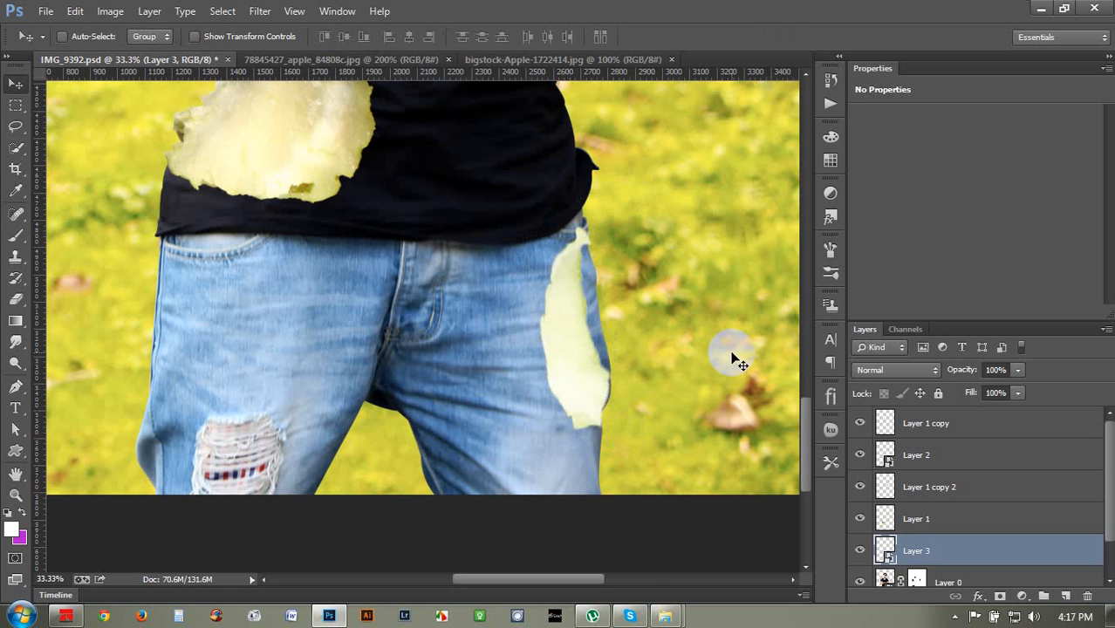
# Step: Close both apple source images, bigstock-Apple-1722414.jpg and 78845427_apple_84808c.jpg, and return to IMG_9392.psd
pyautogui.click(587, 60)
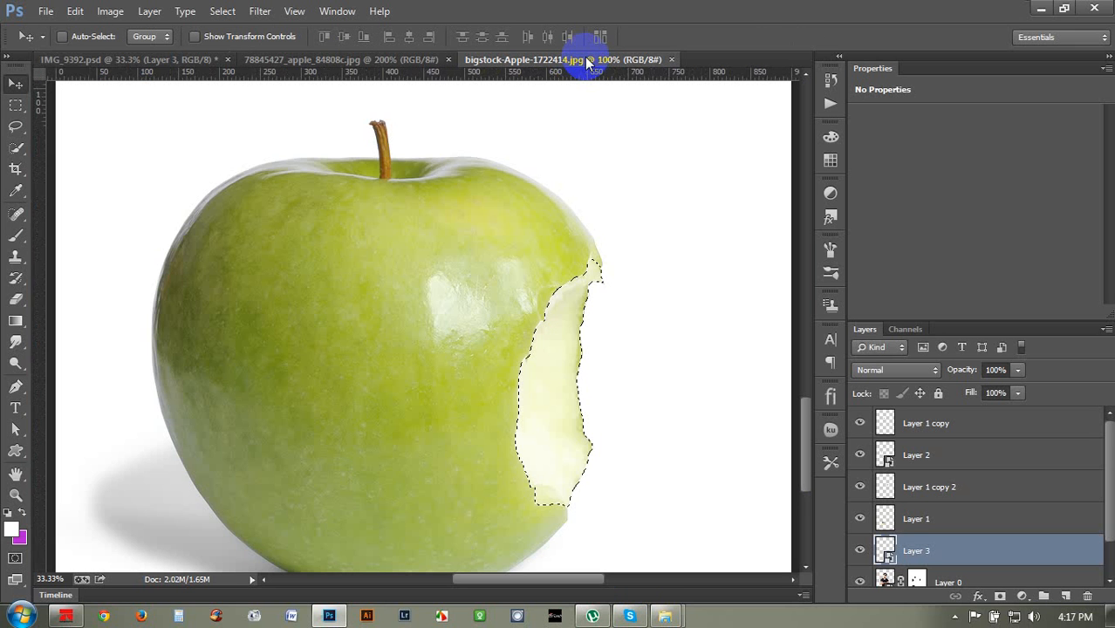
pyautogui.click(345, 61)
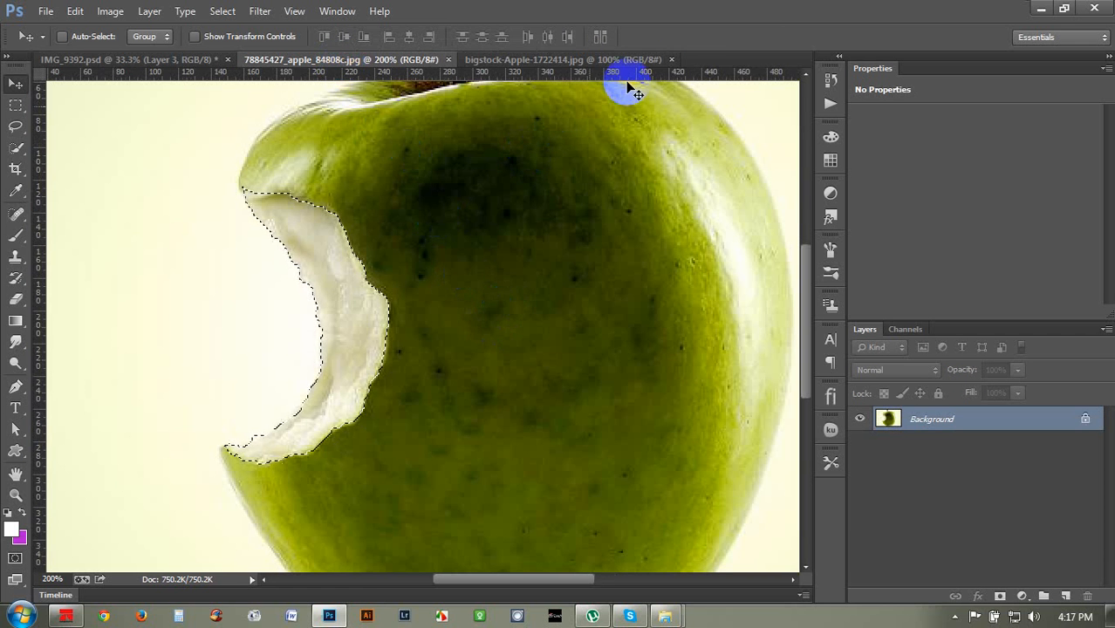
pyautogui.click(670, 59)
pyautogui.click(447, 59)
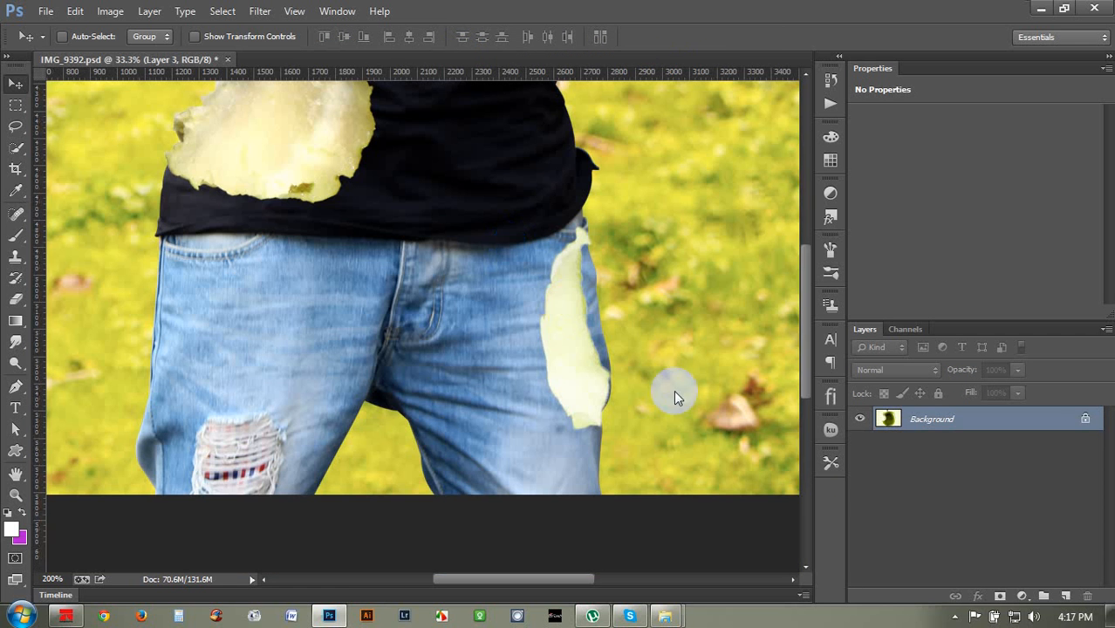
# Step: Replace the apple-flesh layer on the outer thigh with the copied crescent-shaped apple piece and flip the new piece horizontally
pyautogui.click(1089, 599)
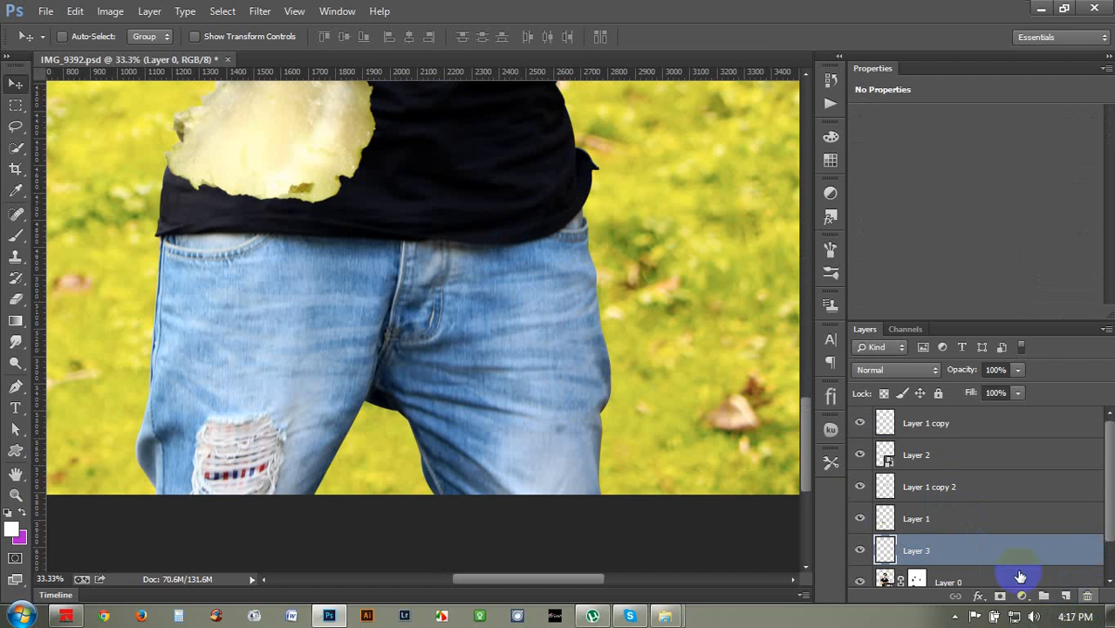
pyautogui.hotkey('ctrl', 'v')
pyautogui.rightClick(488, 348)
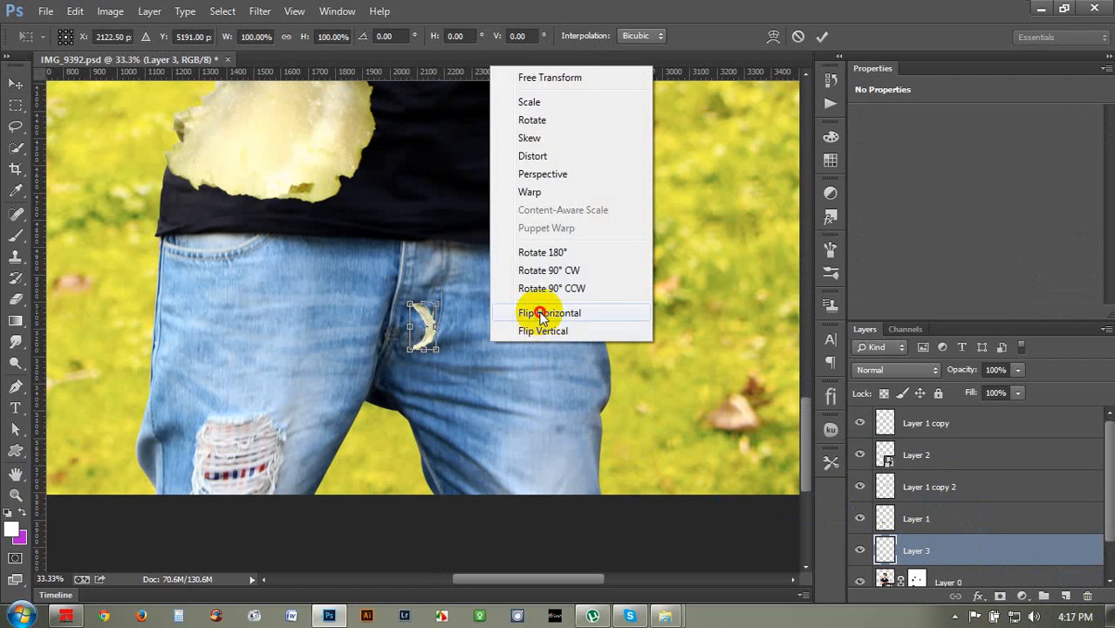
pyautogui.click(542, 311)
# Step: Convert the pasted crescent on Layer 3 to a smart object, enlarge it to about 542% and move it over the hip
pyautogui.click(948, 542)
pyautogui.rightClick(948, 541)
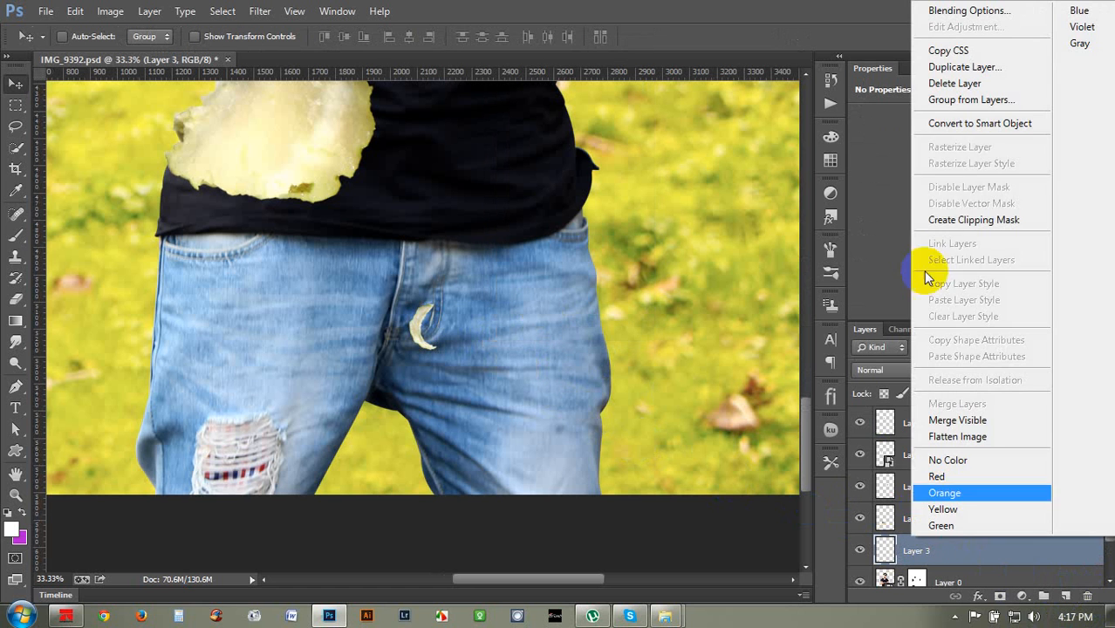
pyautogui.click(958, 119)
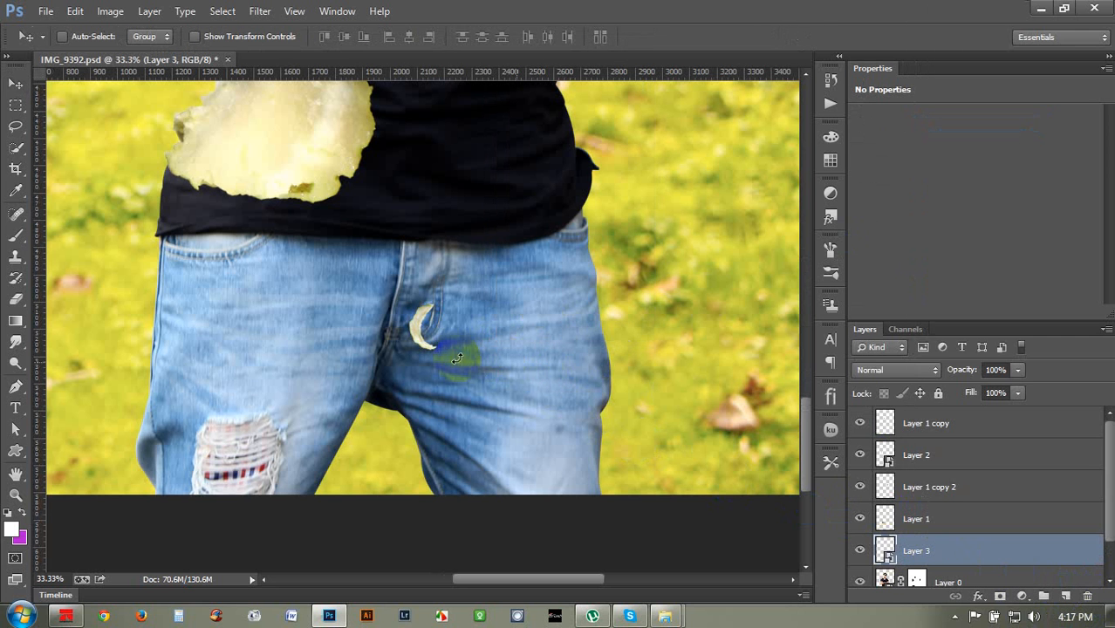
pyautogui.hotkey('ctrl', 't')
pyautogui.moveTo(441, 351); pyautogui.dragTo(497, 451)
pyautogui.moveTo(458, 399); pyautogui.dragTo(577, 352)
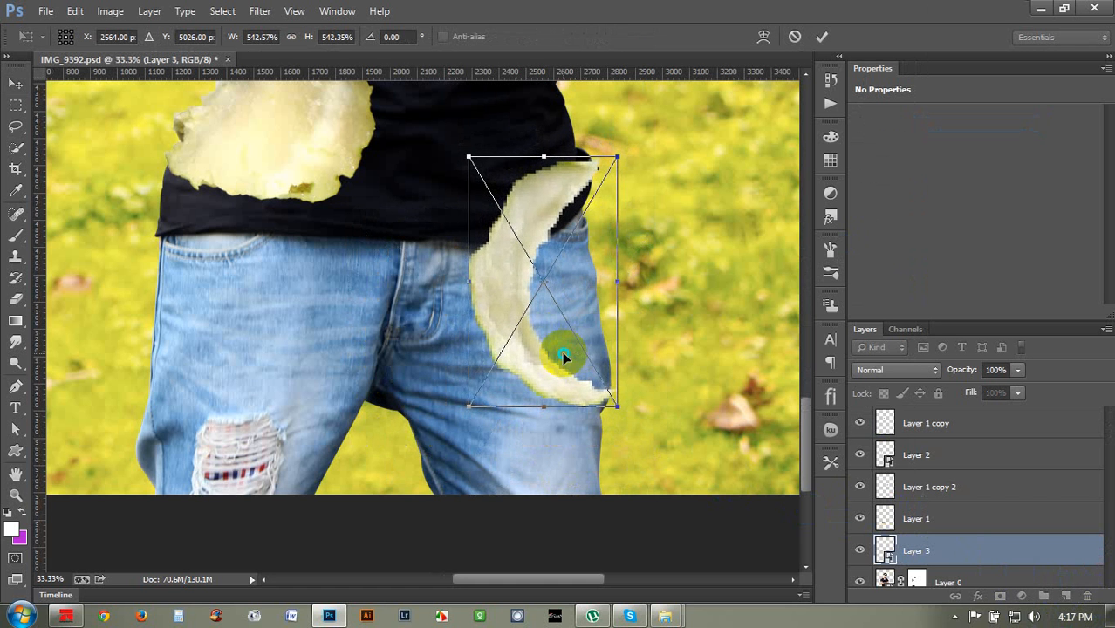
# Step: Flip the apple crescent vertically, move it slightly inward over the hip and apply the transform
pyautogui.rightClick(563, 356)
pyautogui.click(597, 342)
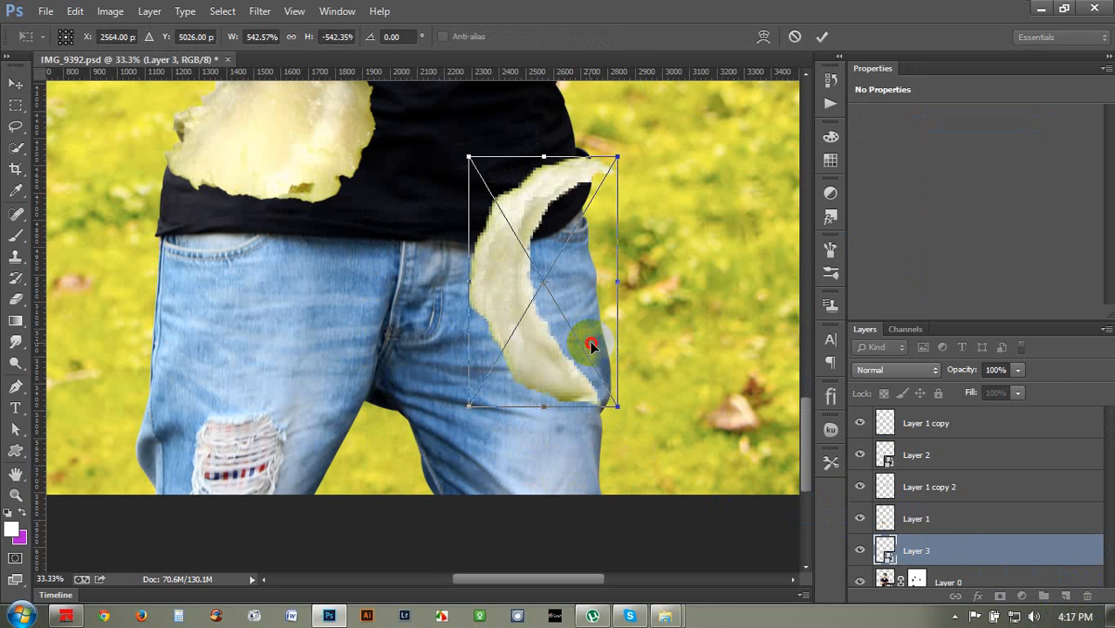
pyautogui.moveTo(589, 341); pyautogui.dragTo(570, 346)
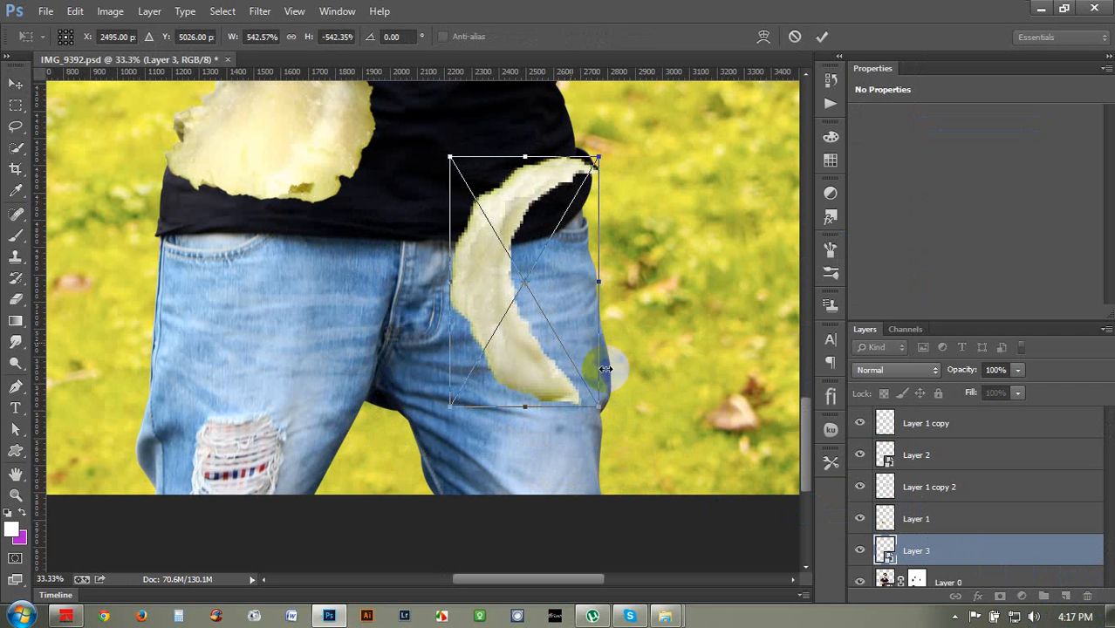
pyautogui.press('Return')
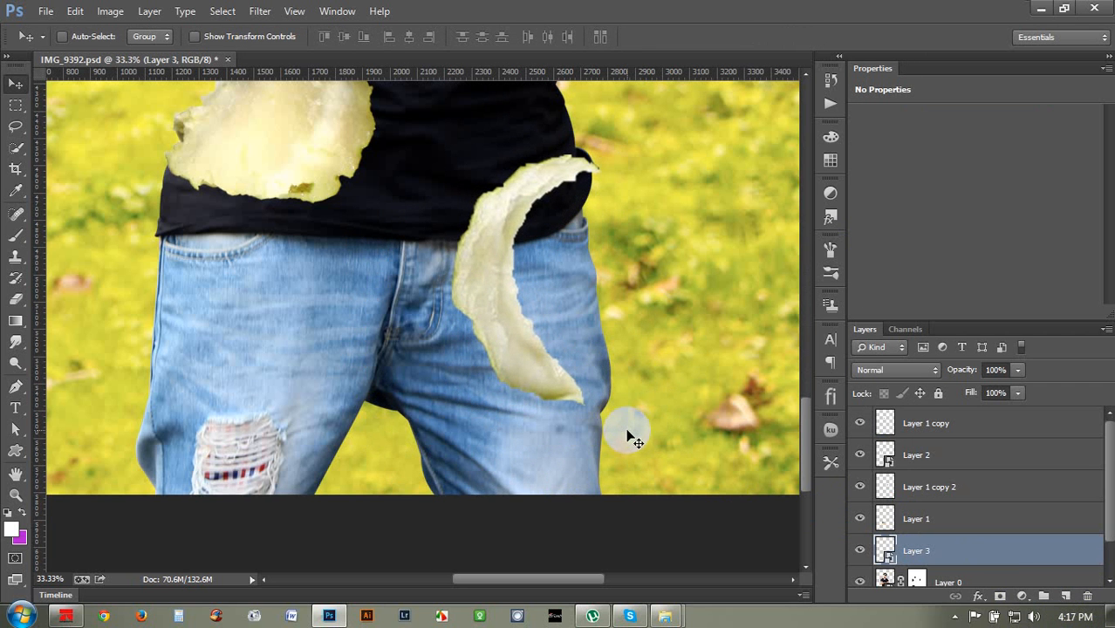
# Step: Scale the apple crescent down to about 420% and place it across the outer hip where the shirt meets the jeans
pyautogui.hotkey('ctrl', 't')
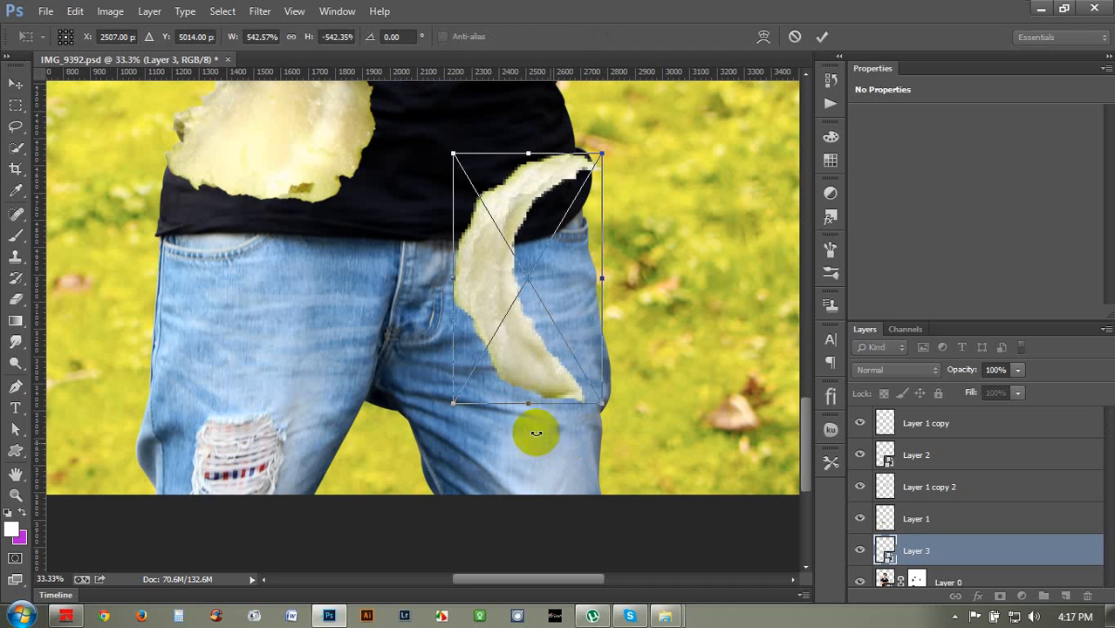
pyautogui.moveTo(463, 397); pyautogui.dragTo(533, 360)
pyautogui.moveTo(635, 395); pyautogui.dragTo(674, 375)
pyautogui.press('Return')
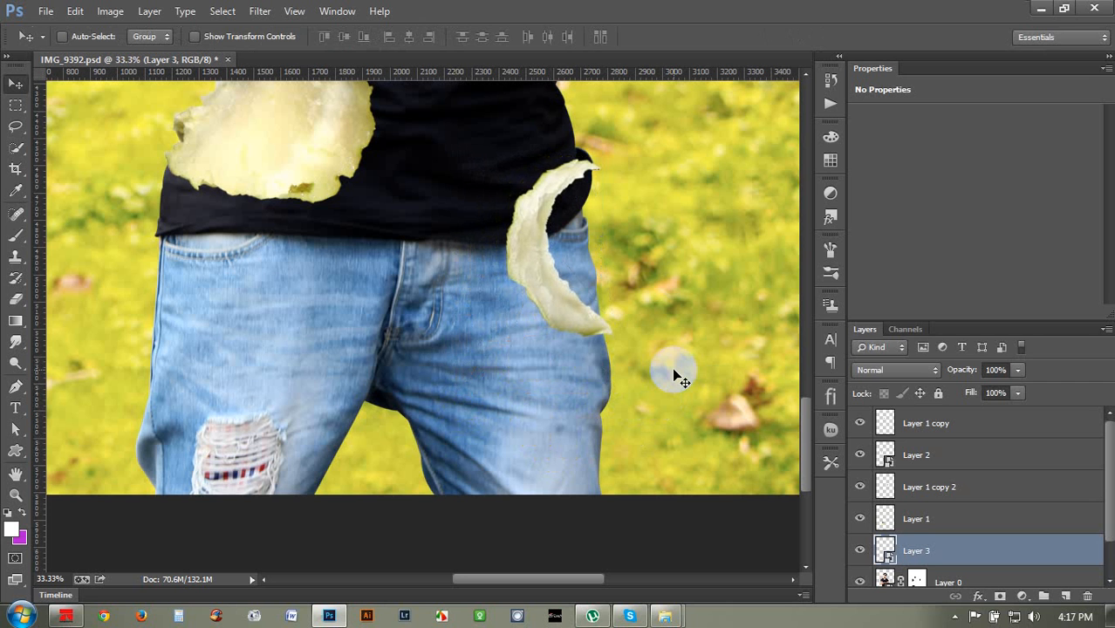
pyautogui.press('Down')
pyautogui.press('Right')
pyautogui.press('Right')
pyautogui.press('Right')
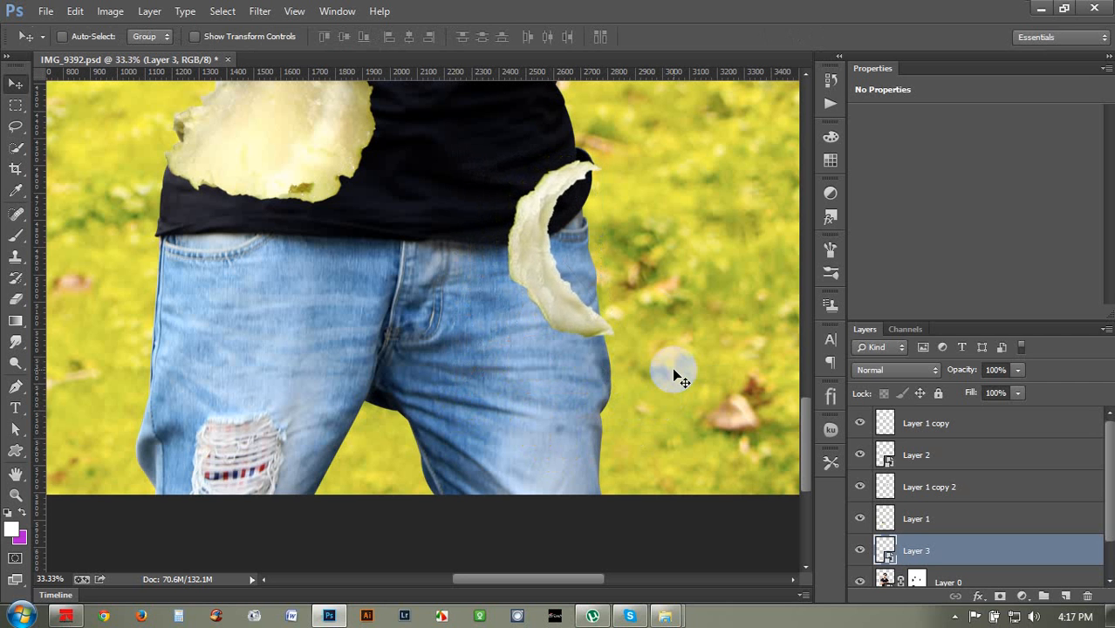
# Step: Tilt the apple crescent about 6° counter-clockwise and shift it inward and up over the shirt hem
pyautogui.hotkey('ctrl', 't')
pyautogui.moveTo(622, 329); pyautogui.dragTo(686, 376)
pyautogui.moveTo(599, 301)
pyautogui.mouseDown()
pyautogui.moveTo(586, 328)
pyautogui.moveTo(587, 283)
pyautogui.mouseUp()
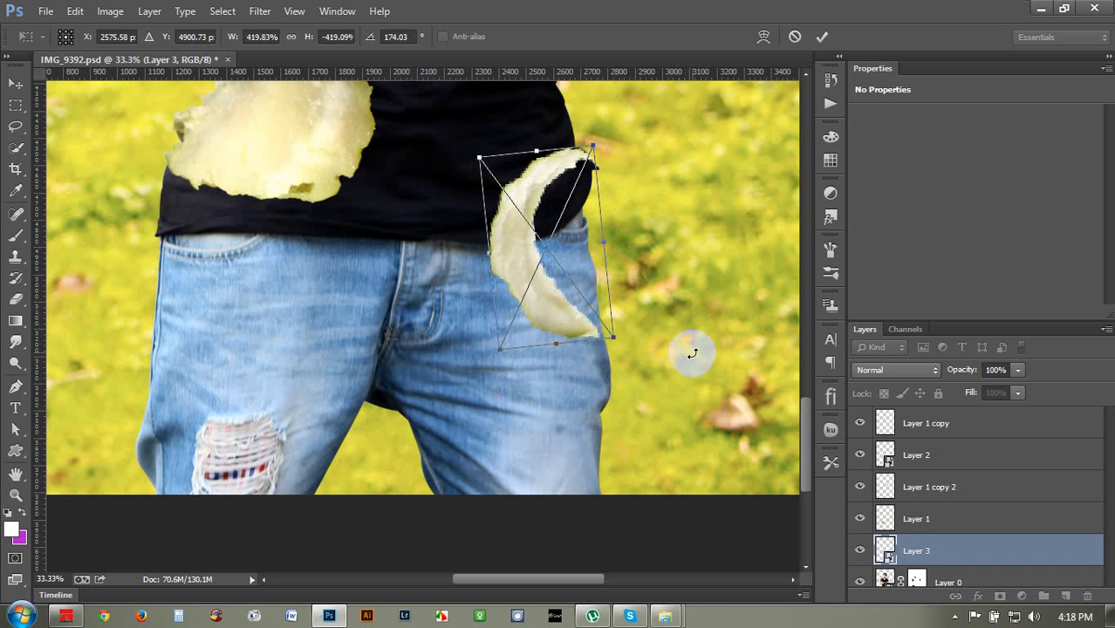
pyautogui.press('Up')
pyautogui.press('Up')
pyautogui.press('Up')
pyautogui.press('Up')
pyautogui.press('Up')
pyautogui.press('Up')
pyautogui.press('Up')
pyautogui.press('Up')
pyautogui.press('Up')
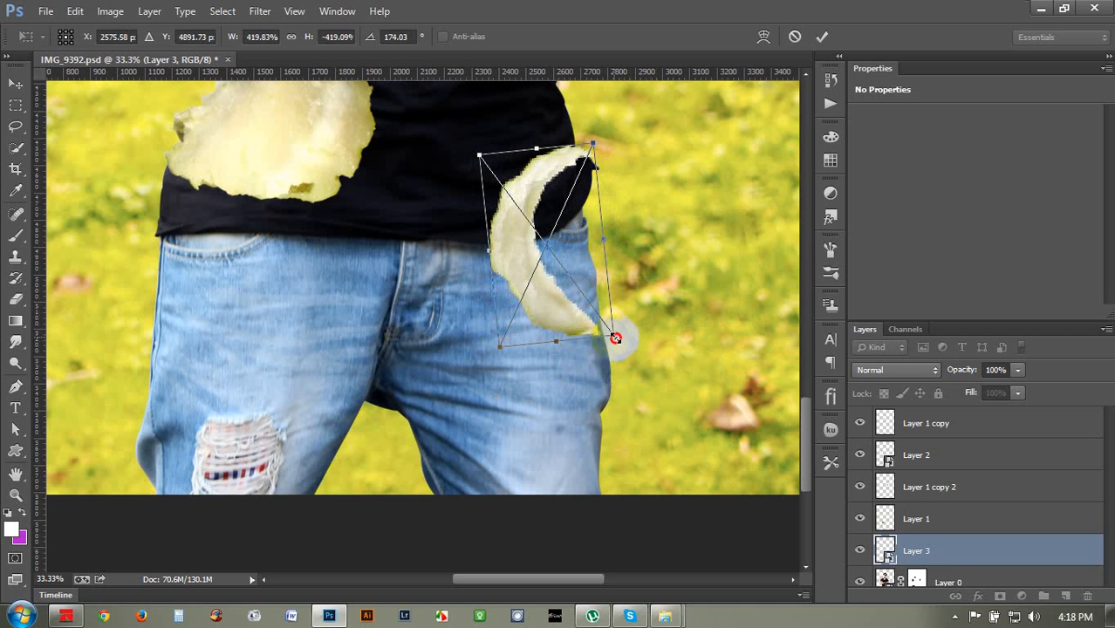
# Step: Resize the apple crescent to about 432%, nudge it up so its ends meet the body's outline, and apply the transform
pyautogui.moveTo(615, 337); pyautogui.dragTo(620, 349)
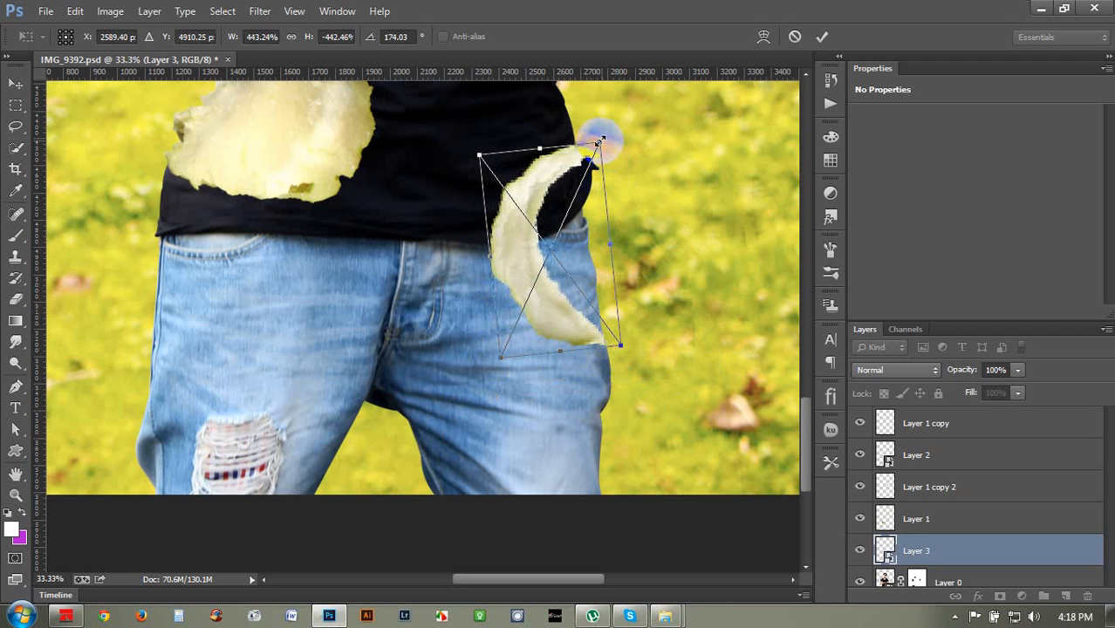
pyautogui.moveTo(599, 141); pyautogui.dragTo(595, 148)
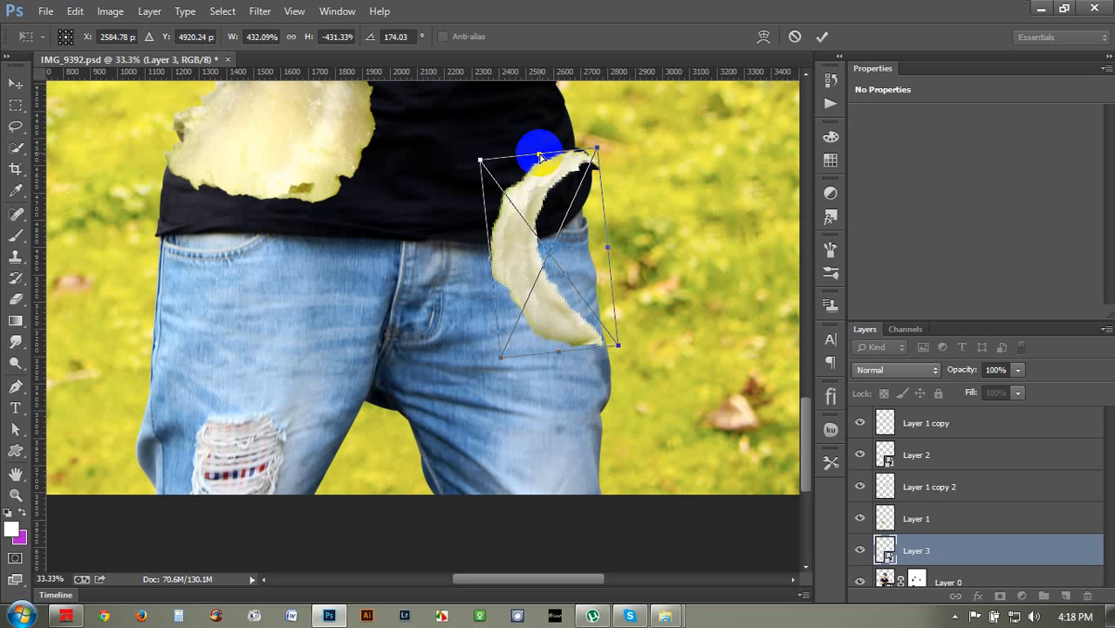
pyautogui.press('Up')
pyautogui.press('Up')
pyautogui.press('Up')
pyautogui.press('Left')
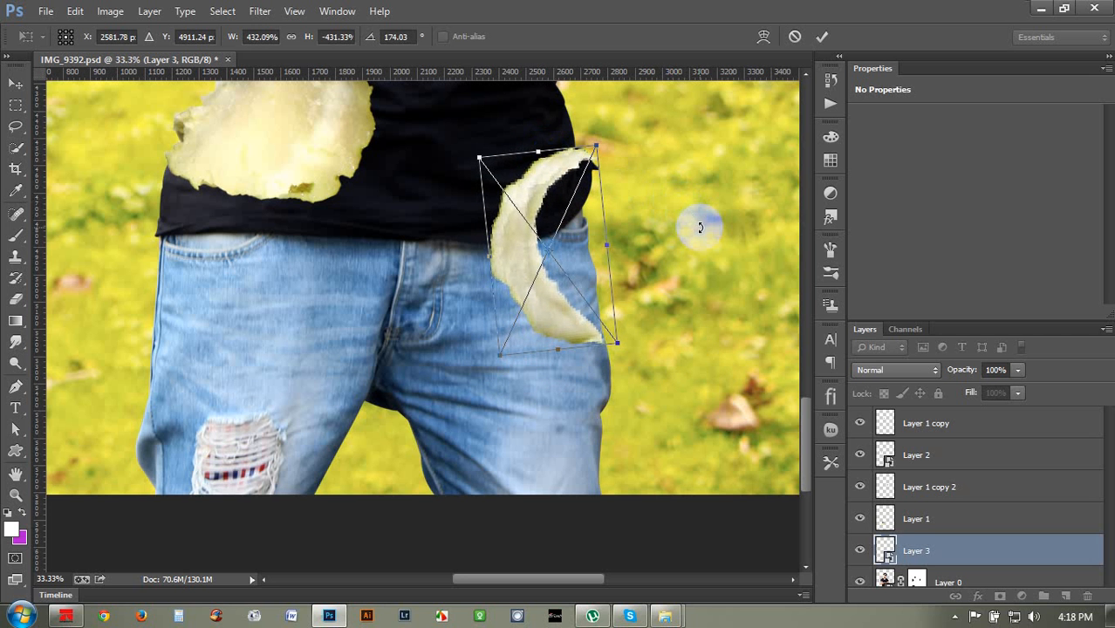
pyautogui.press('Up')
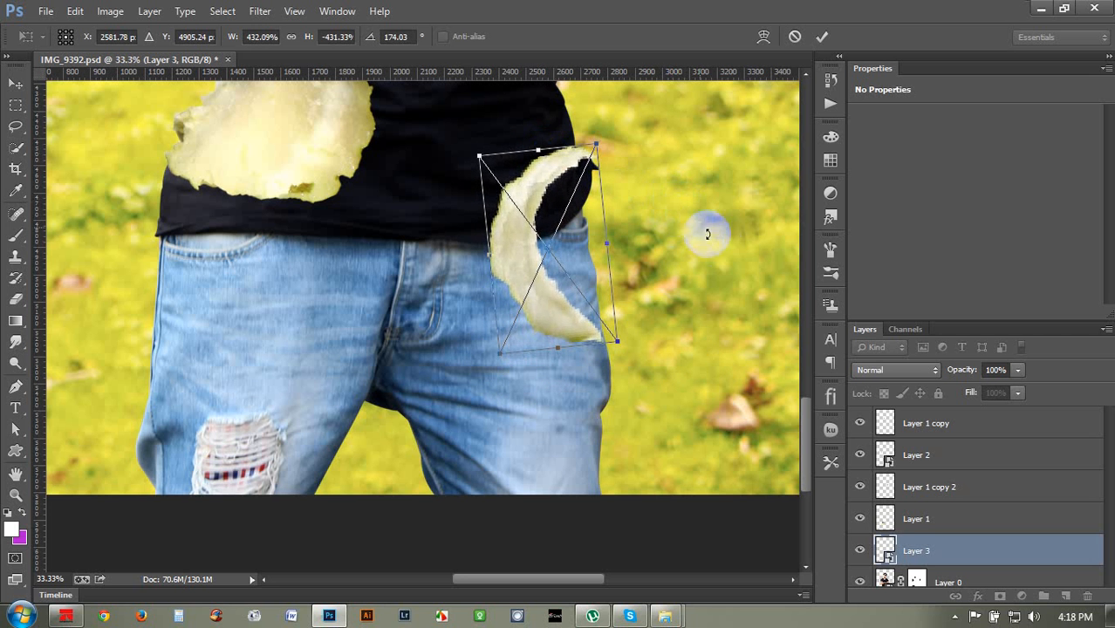
pyautogui.press('Return')
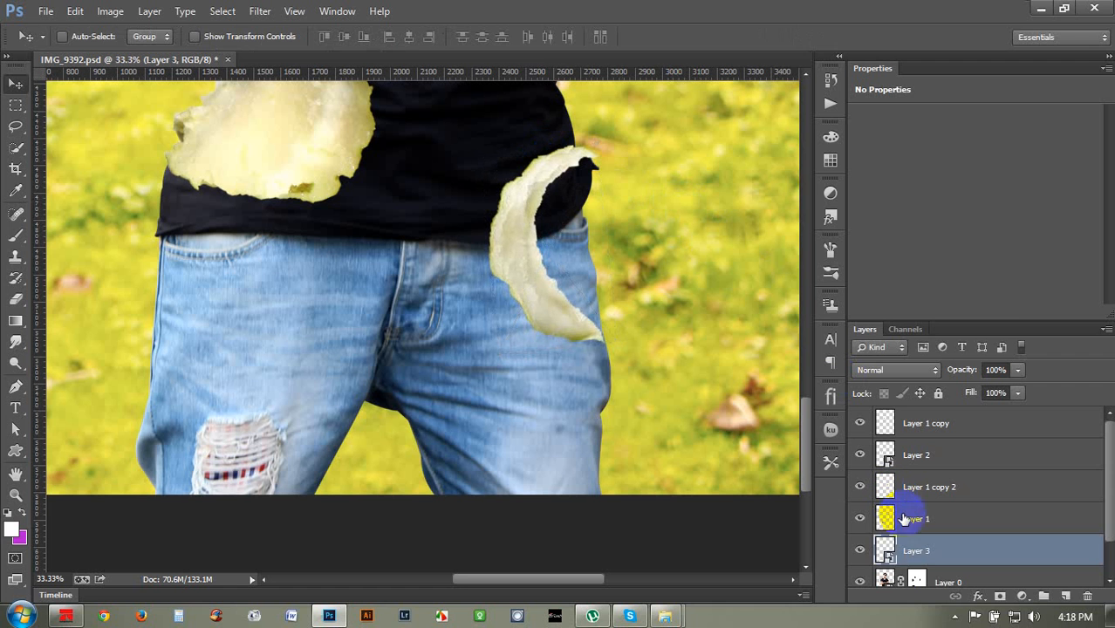
# Step: Paint with black on Layer 0's mask to hide the shirt and jeans outside the crescent at the hip
pyautogui.click(909, 581)
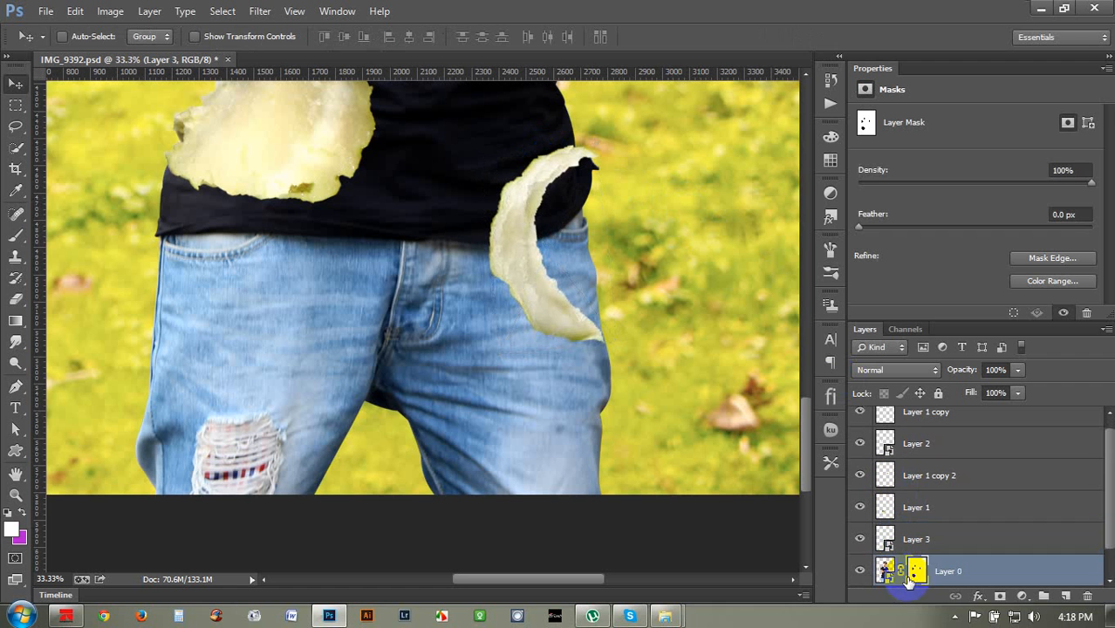
pyautogui.click(16, 236)
pyautogui.moveTo(612, 326)
pyautogui.mouseDown()
pyautogui.moveTo(559, 260)
pyautogui.moveTo(554, 202)
pyautogui.moveTo(585, 171)
pyautogui.moveTo(557, 187)
pyautogui.moveTo(572, 249)
pyautogui.moveTo(563, 233)
pyautogui.moveTo(552, 242)
pyautogui.moveTo(581, 289)
pyautogui.moveTo(583, 209)
pyautogui.moveTo(614, 228)
pyautogui.mouseUp()
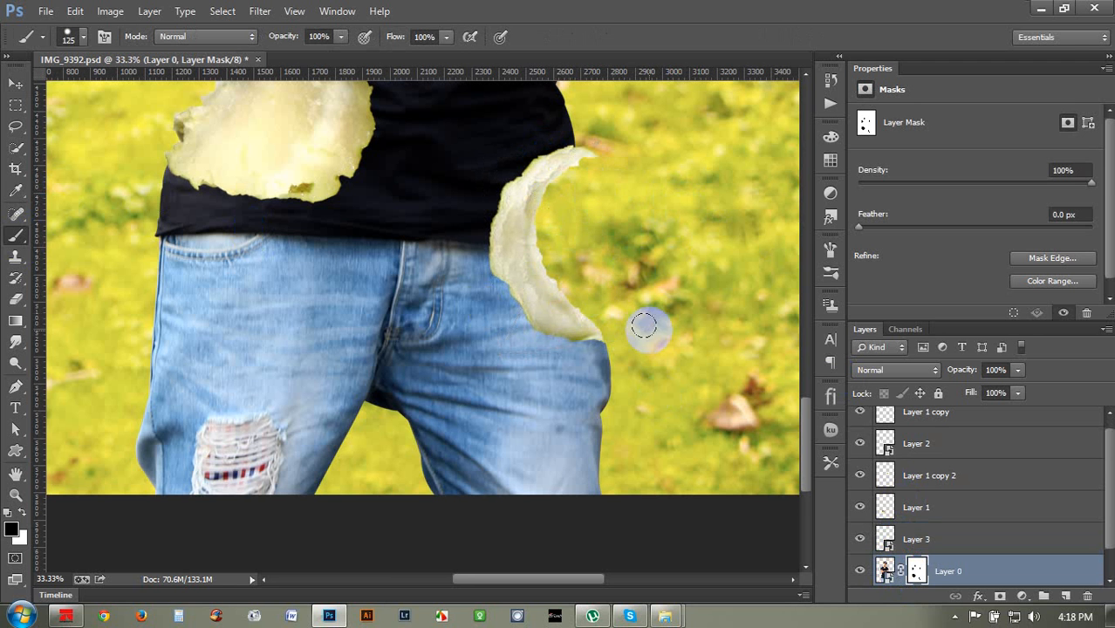
# Step: Nudge the apple crescent on Layer 3 slightly outward at the hip
pyautogui.hotkey('ctrl', '+')
pyautogui.scroll(2, 708, 392)
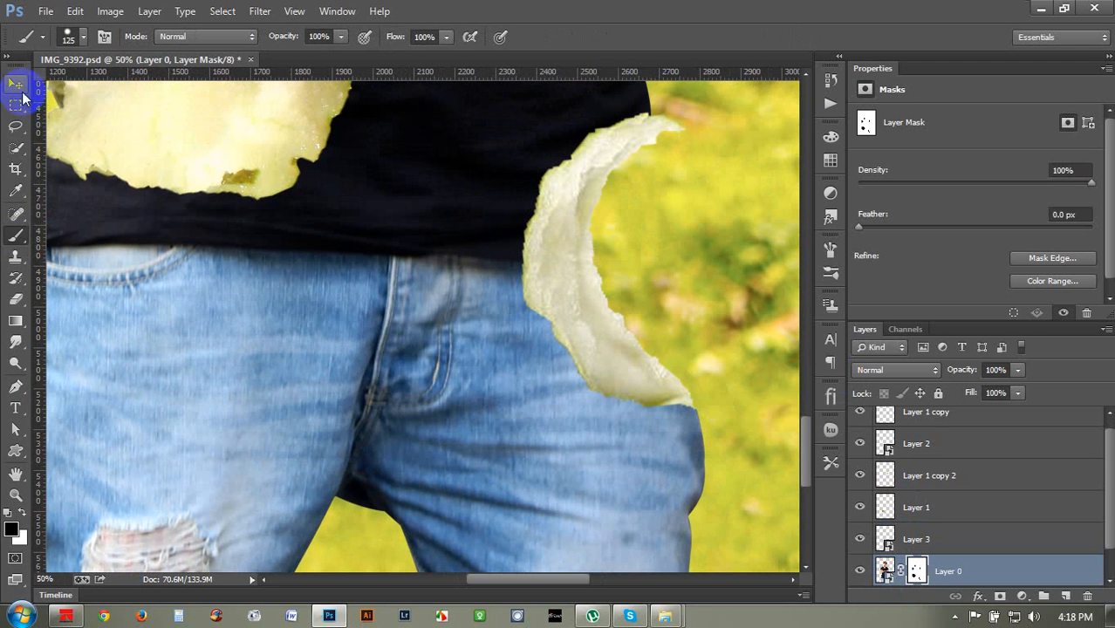
pyautogui.click(15, 83)
pyautogui.click(944, 540)
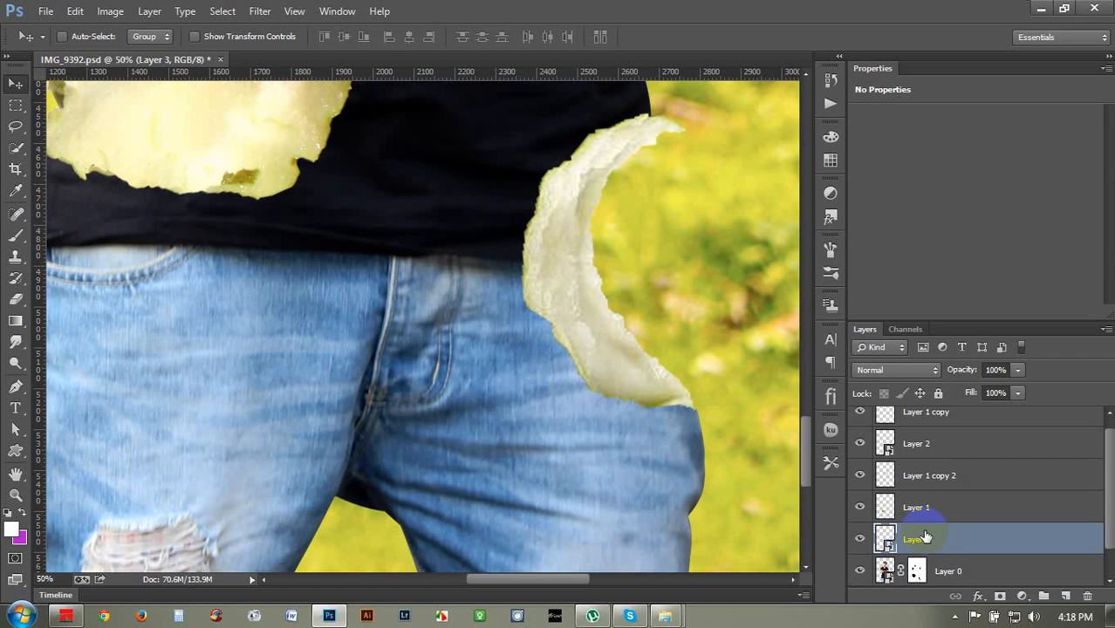
pyautogui.press('Right')
pyautogui.press('Right')
pyautogui.press('Right')
pyautogui.press('Right')
pyautogui.press('Right')
pyautogui.press('Right')
# Step: Skew the apple crescent's upper end inward to meet the shirt's outer edge and apply the transform
pyautogui.scroll(4, 634, 419)
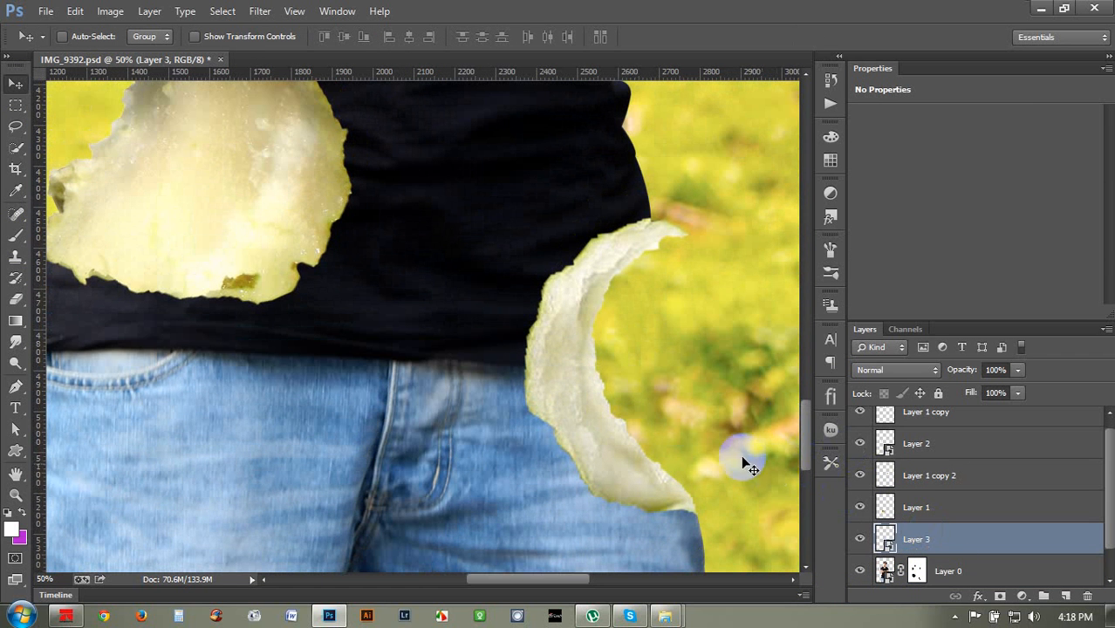
pyautogui.hotkey('ctrl', 't')
pyautogui.moveTo(625, 214); pyautogui.dragTo(582, 215)
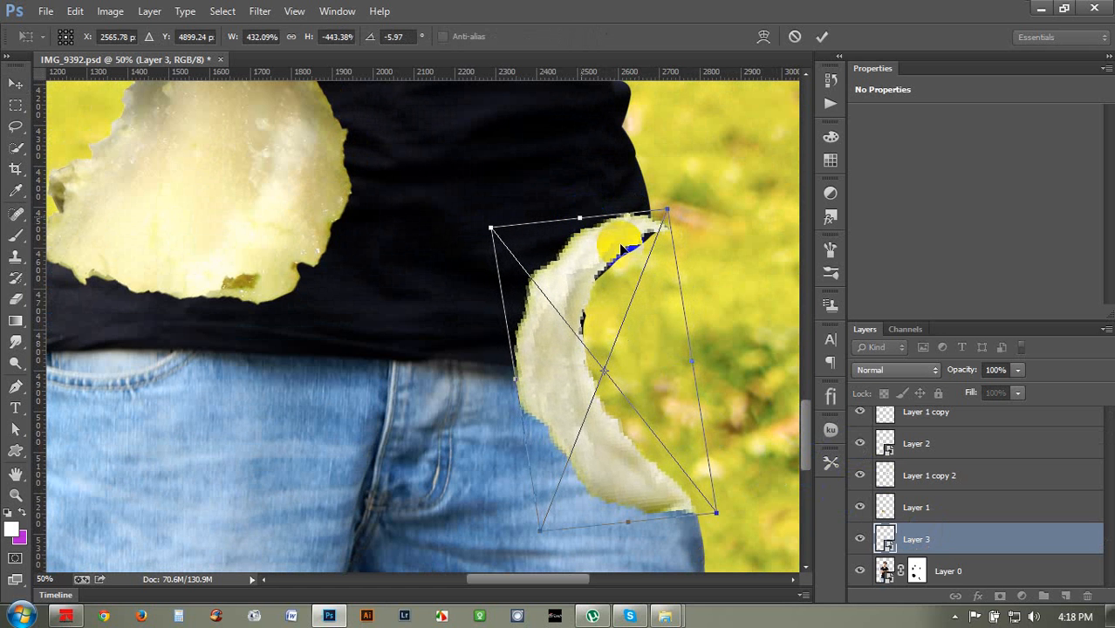
pyautogui.press('Return')
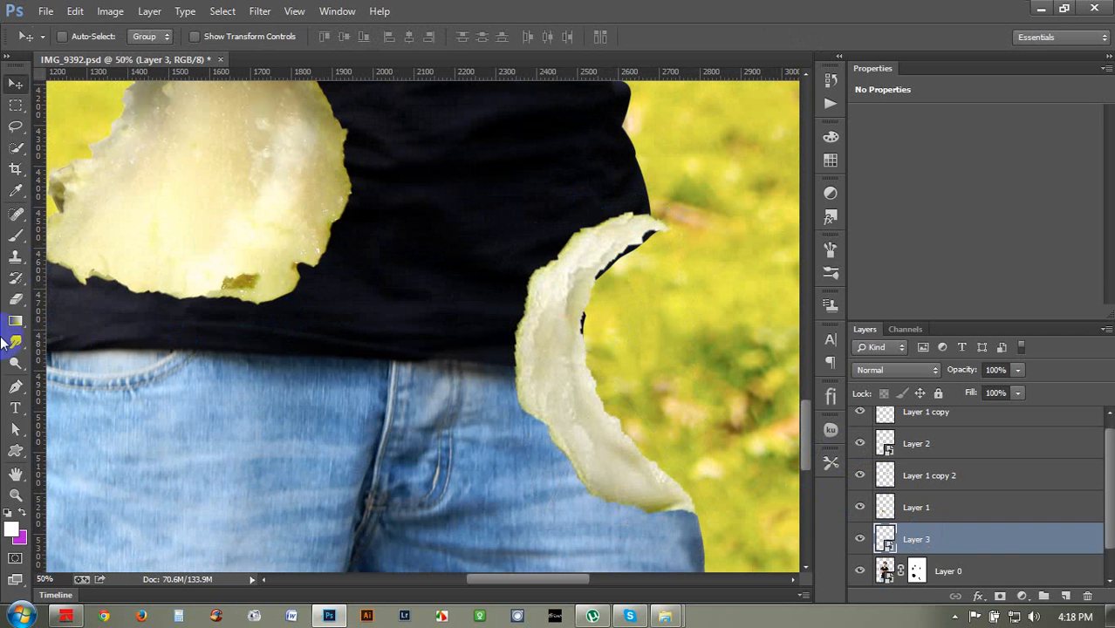
# Step: Paint out the leftover strips of black shirt along the crescent's inner edge on Layer 0's mask
pyautogui.click(15, 235)
pyautogui.click(916, 571)
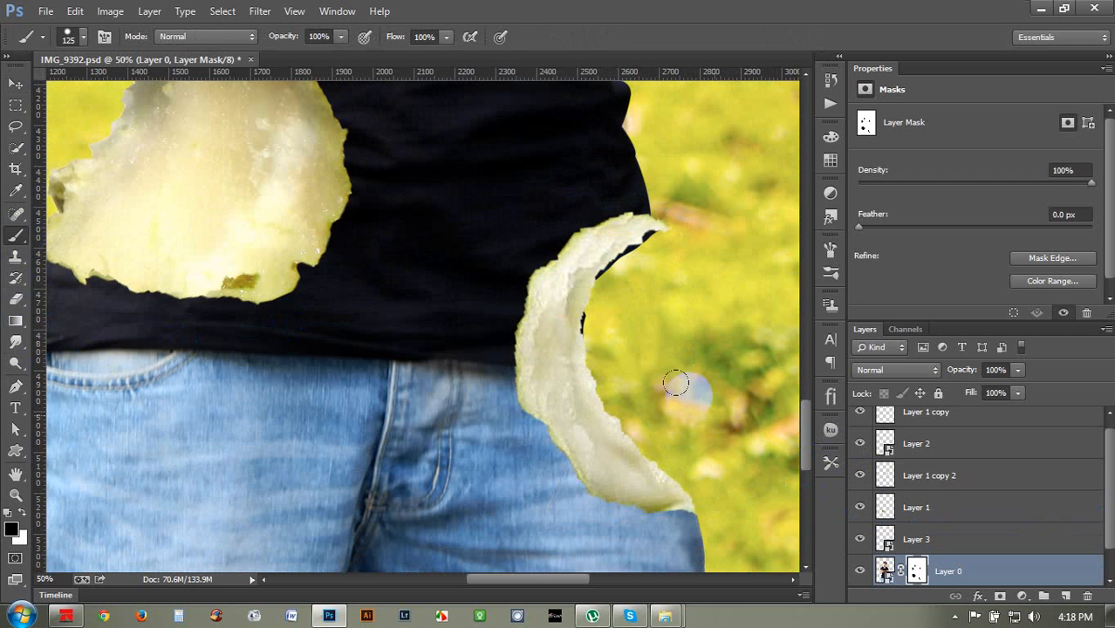
pyautogui.moveTo(594, 344)
pyautogui.mouseDown()
pyautogui.moveTo(582, 307)
pyautogui.moveTo(599, 276)
pyautogui.moveTo(647, 239)
pyautogui.moveTo(662, 289)
pyautogui.mouseUp()
pyautogui.hotkey('ctrl', 't')
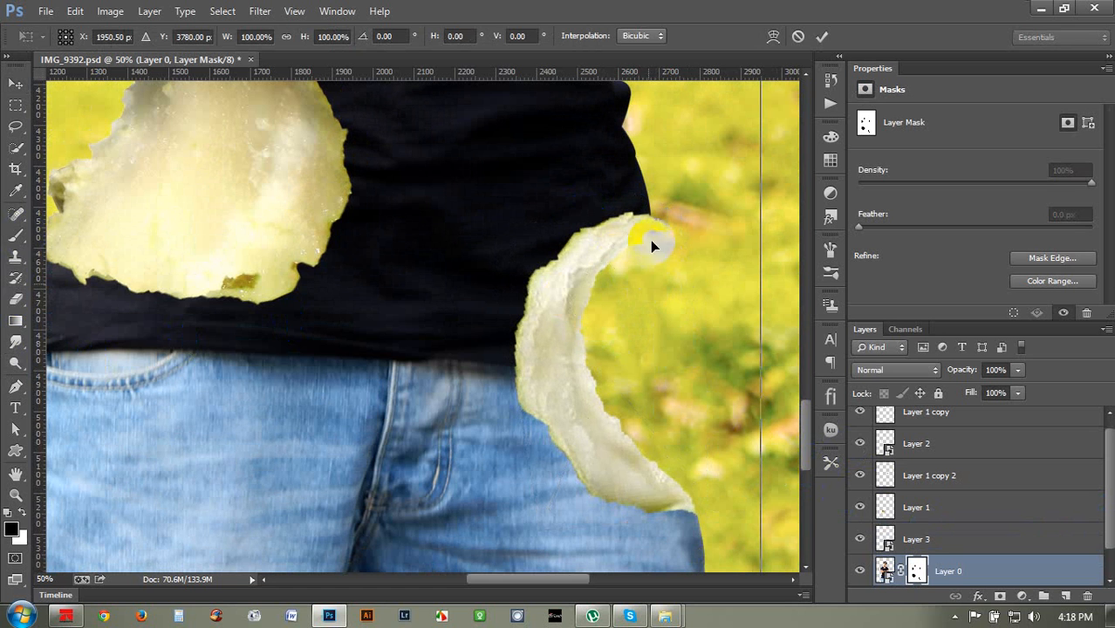
pyautogui.scroll(3, 674, 266)
pyautogui.press('Escape')
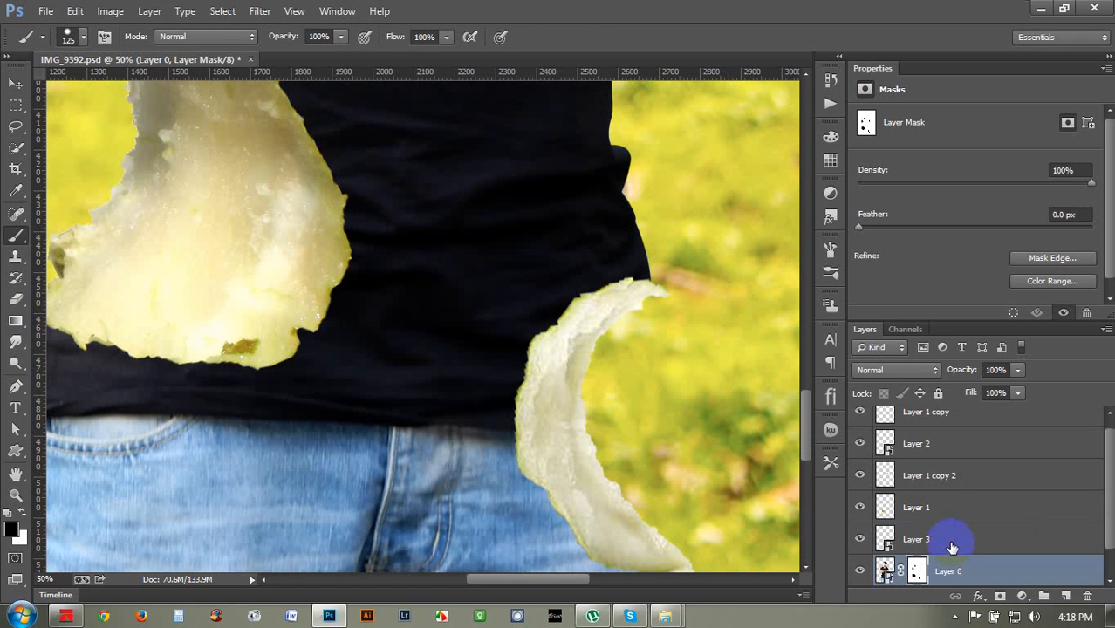
# Step: Skew the crescent on Layer 3 by about 6.5° so its upper tip moves farther into the shirt, and apply it
pyautogui.click(951, 537)
pyautogui.hotkey('ctrl', 't')
pyautogui.moveTo(641, 235); pyautogui.dragTo(558, 281)
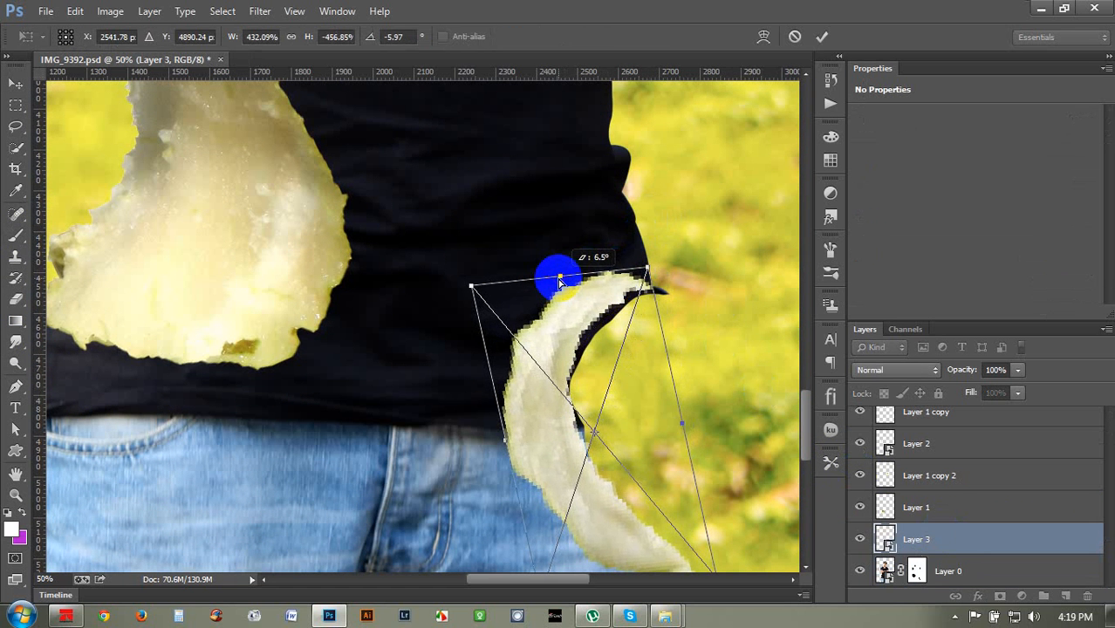
pyautogui.press('Return')
# Step: Mask out the newly exposed shirt edge and pointed black tip beside the crescent on Layer 0
pyautogui.click(914, 571)
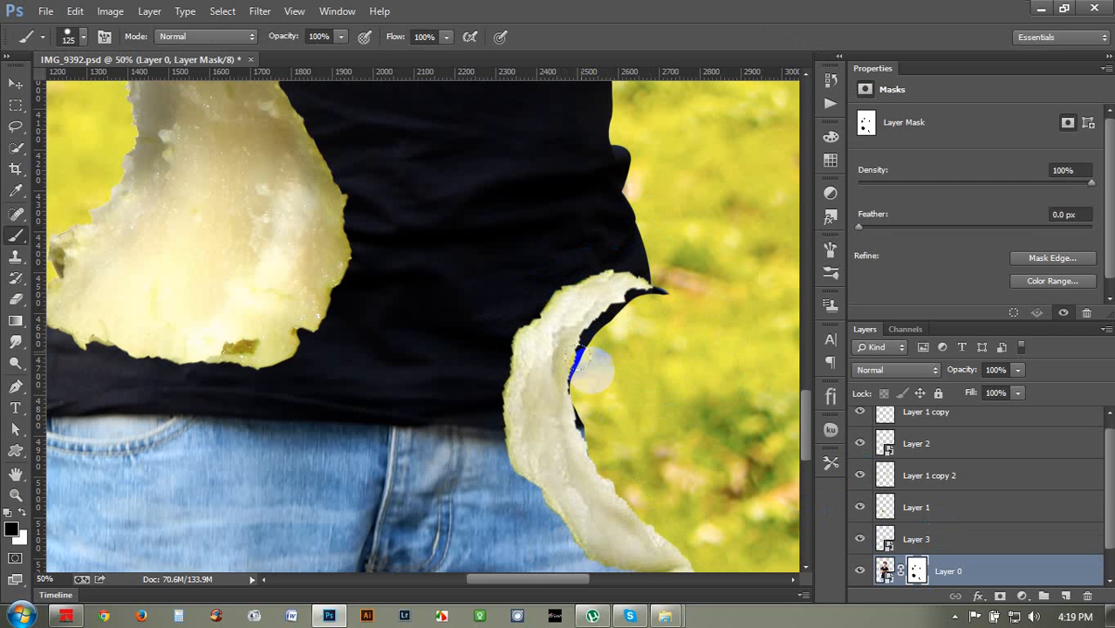
pyautogui.moveTo(580, 368)
pyautogui.mouseDown()
pyautogui.moveTo(582, 430)
pyautogui.moveTo(575, 356)
pyautogui.moveTo(605, 302)
pyautogui.moveTo(677, 281)
pyautogui.moveTo(692, 346)
pyautogui.mouseUp()
pyautogui.scroll(-3, 687, 374)
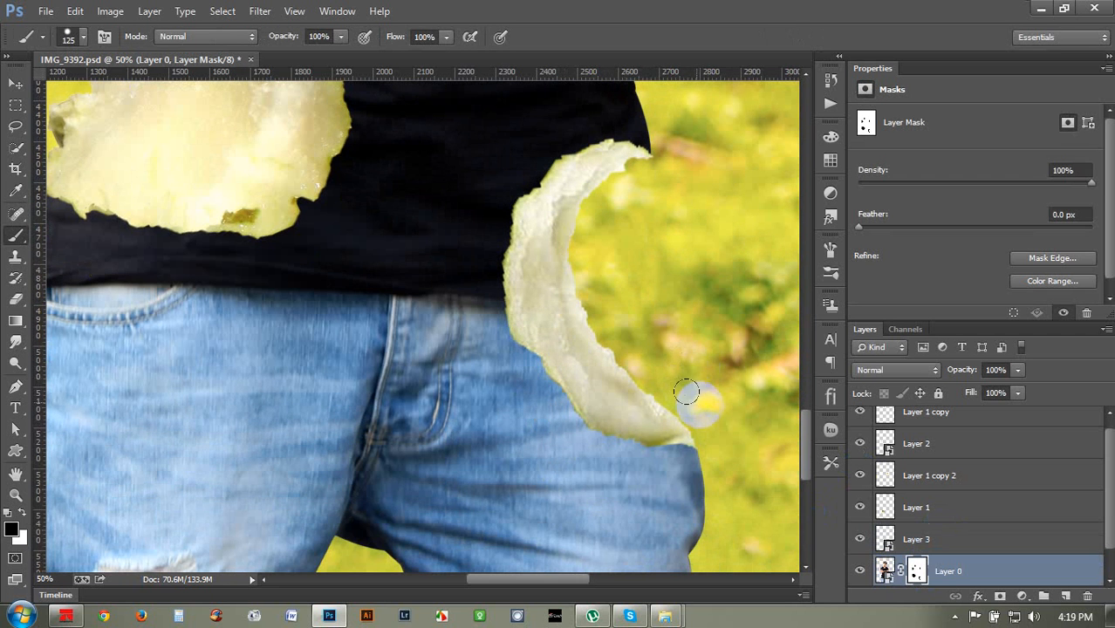
# Step: Examine the whole composition to judge how the bitten areas look on the figure
pyautogui.hotkey('ctrl', '-')
pyautogui.hotkey('ctrl', '-')
pyautogui.hotkey('ctrl', '-')
pyautogui.hotkey('ctrl', '-')
pyautogui.hotkey('ctrl', '-')
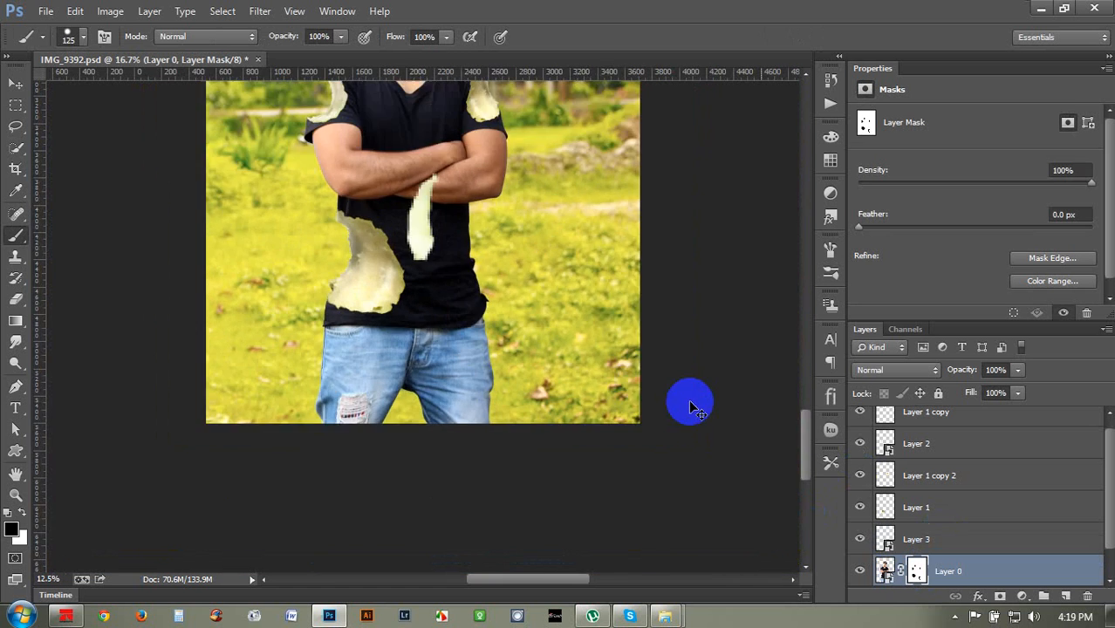
pyautogui.click(15, 83)
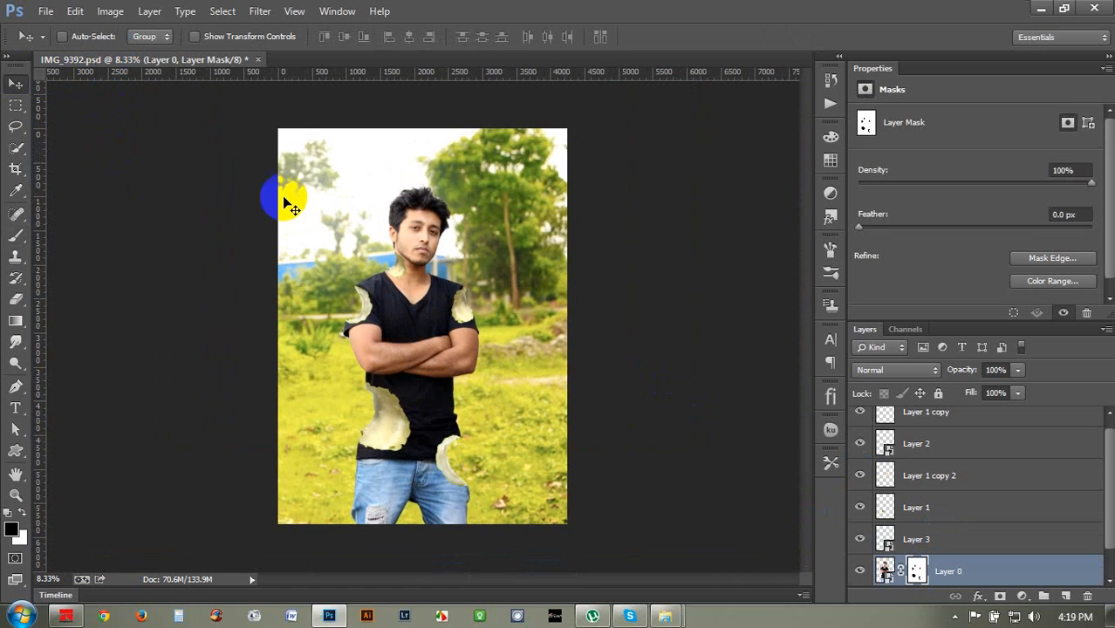
pyautogui.hotkey('ctrl', '0')
pyautogui.hotkey('ctrl', '-')
# Step: Apply a Lens Blur with a radius of 36 to the _MG_4658 background layer
pyautogui.scroll(-1, 928, 538)
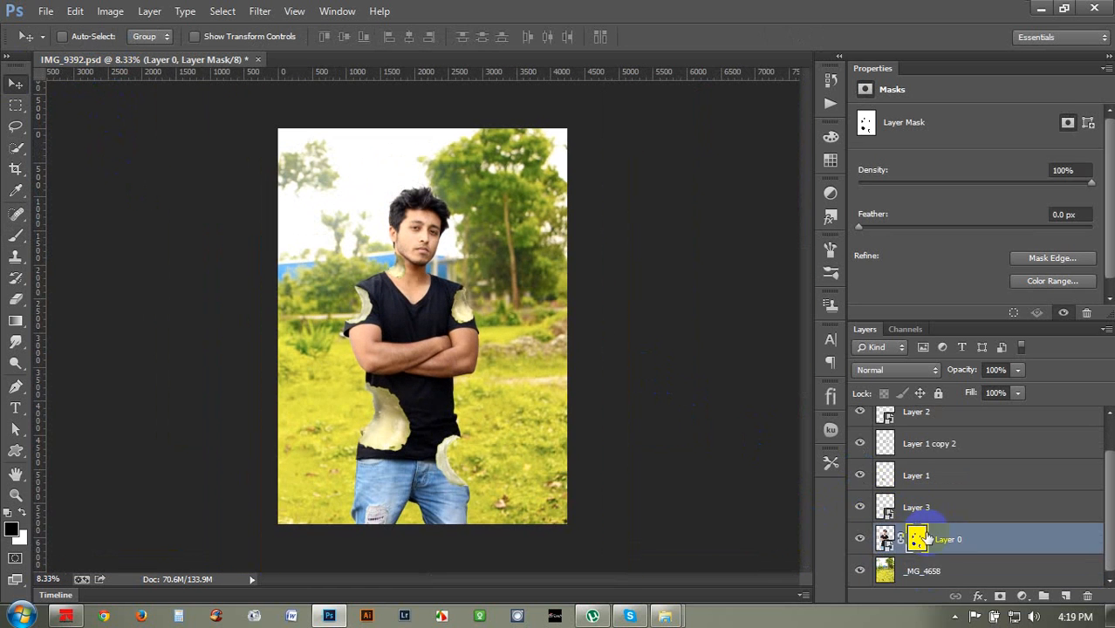
pyautogui.click(949, 568)
pyautogui.click(259, 10)
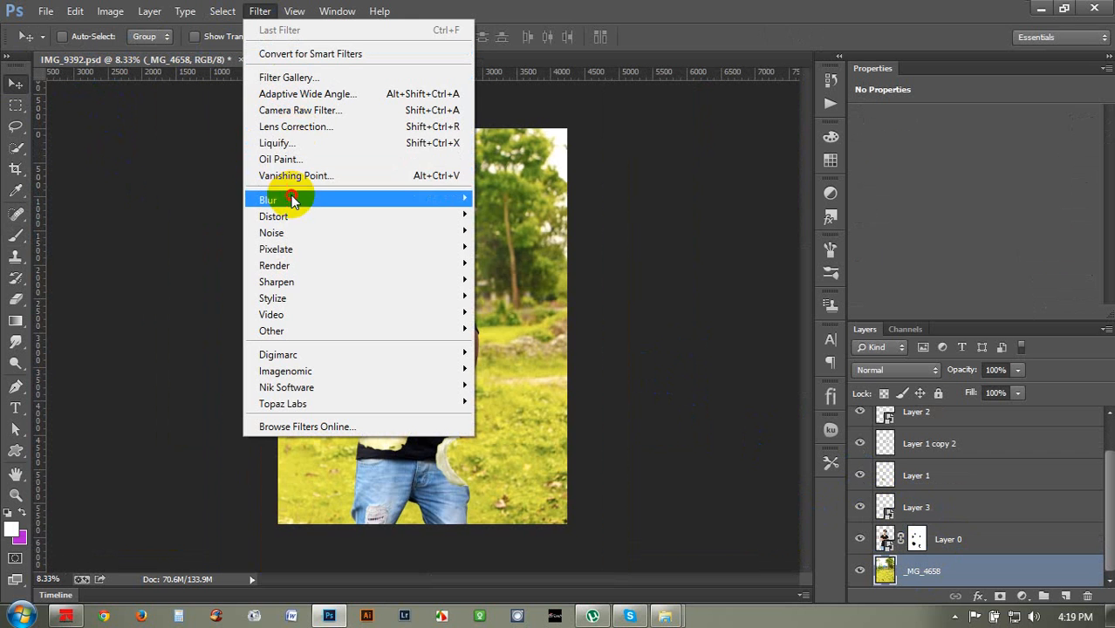
pyautogui.moveTo(292, 199)
pyautogui.click(517, 335)
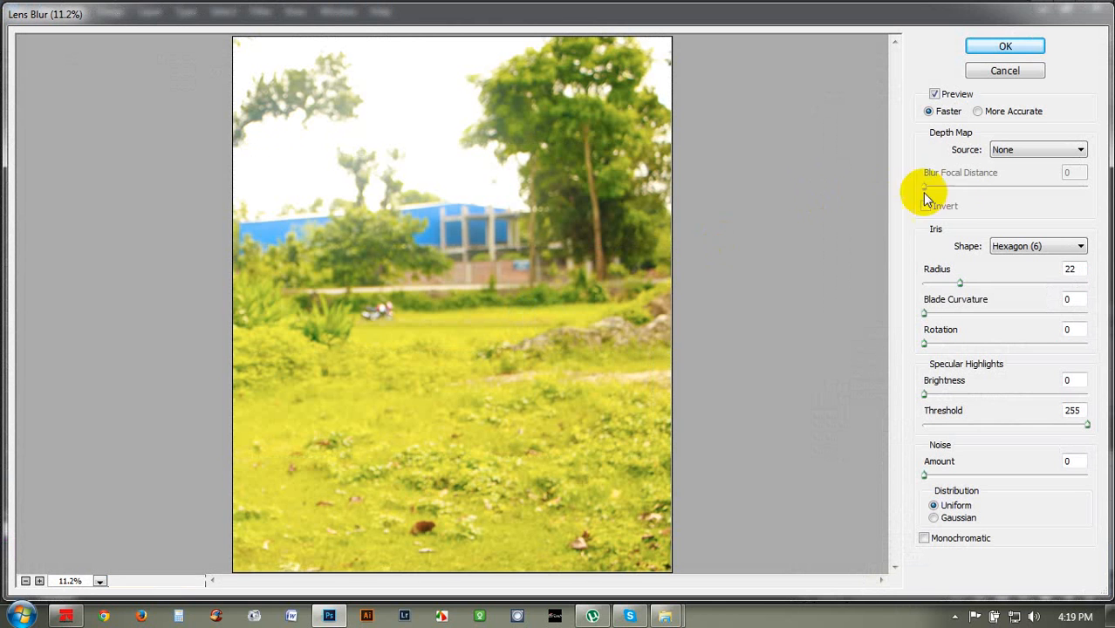
pyautogui.moveTo(960, 283); pyautogui.dragTo(973, 284)
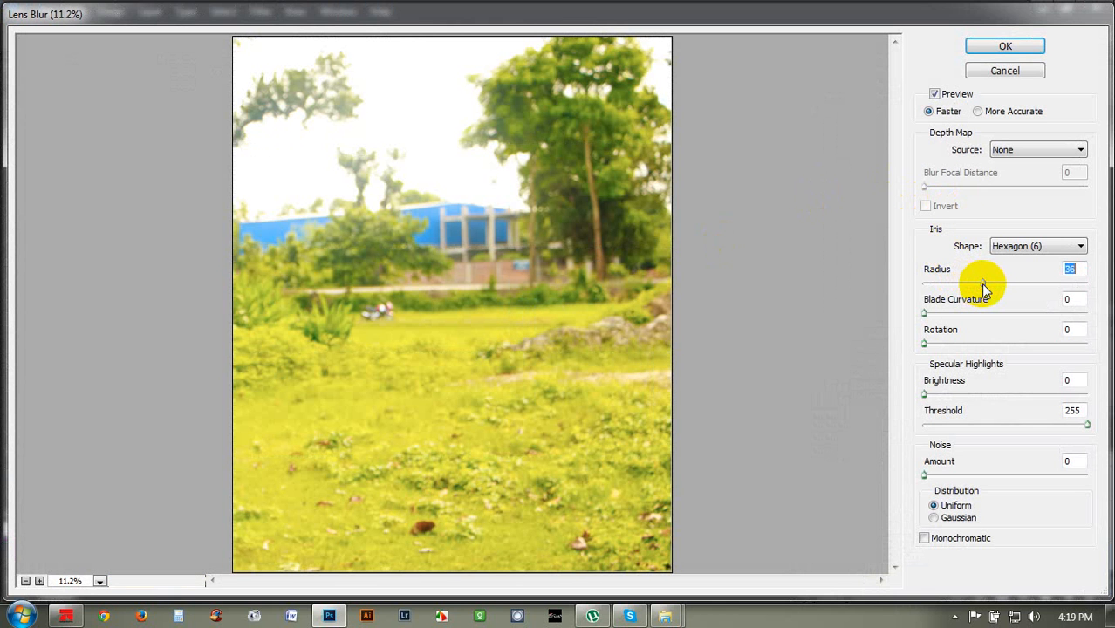
pyautogui.click(990, 45)
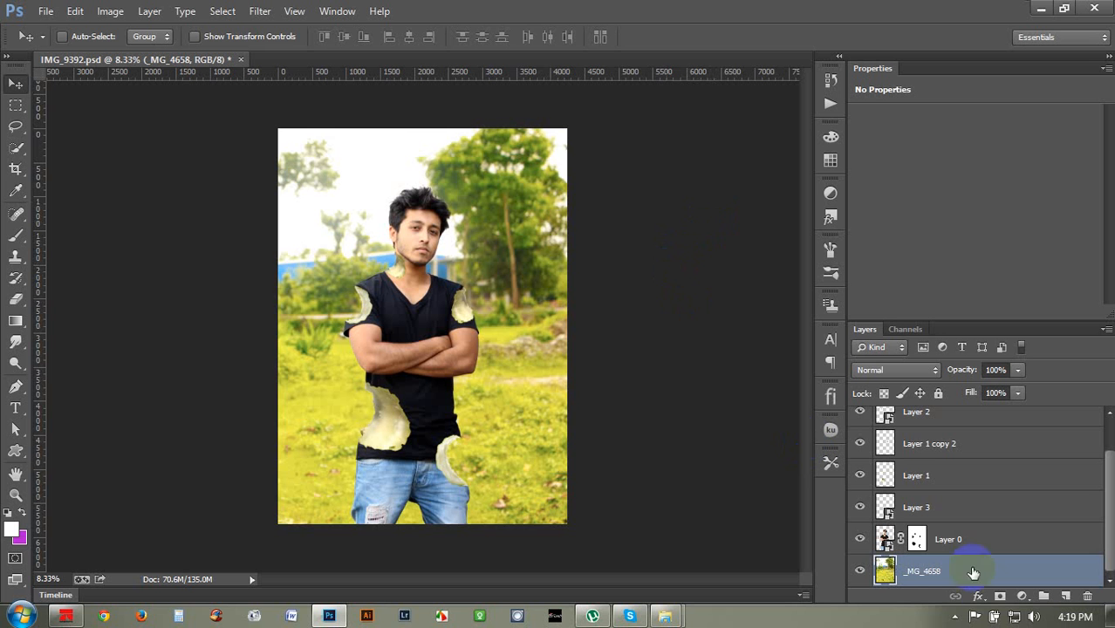
# Step: Scale the _MG_4658 background down to 89.59% and stretch its lower grass strip downward to fill the empty area beneath it
pyautogui.hotkey('ctrl', 't')
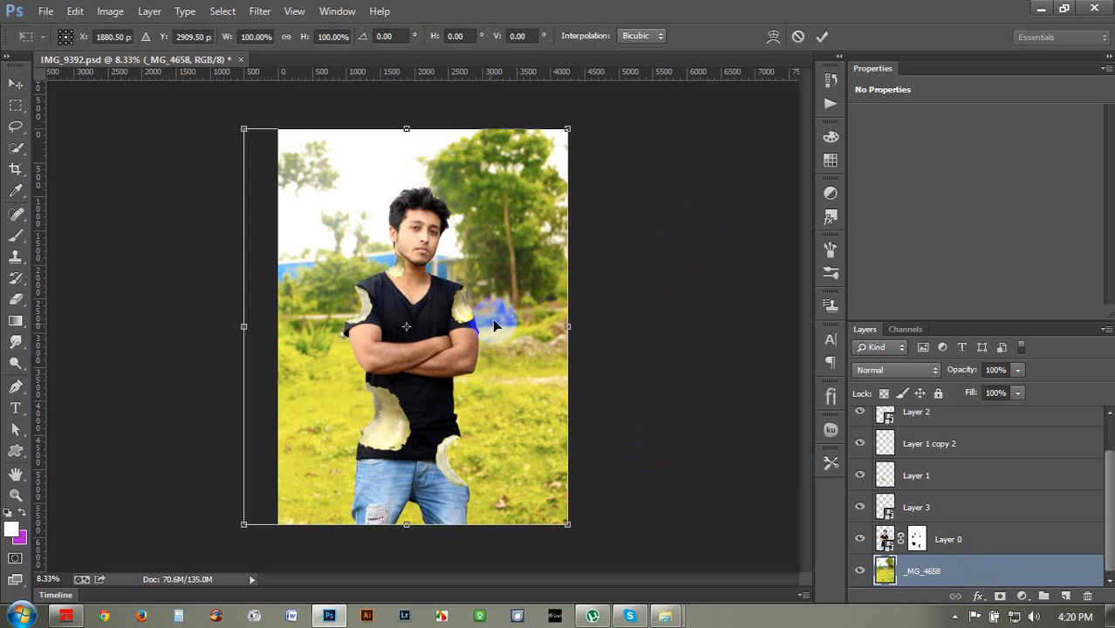
pyautogui.moveTo(243, 527); pyautogui.dragTo(270, 485)
pyautogui.click(16, 107)
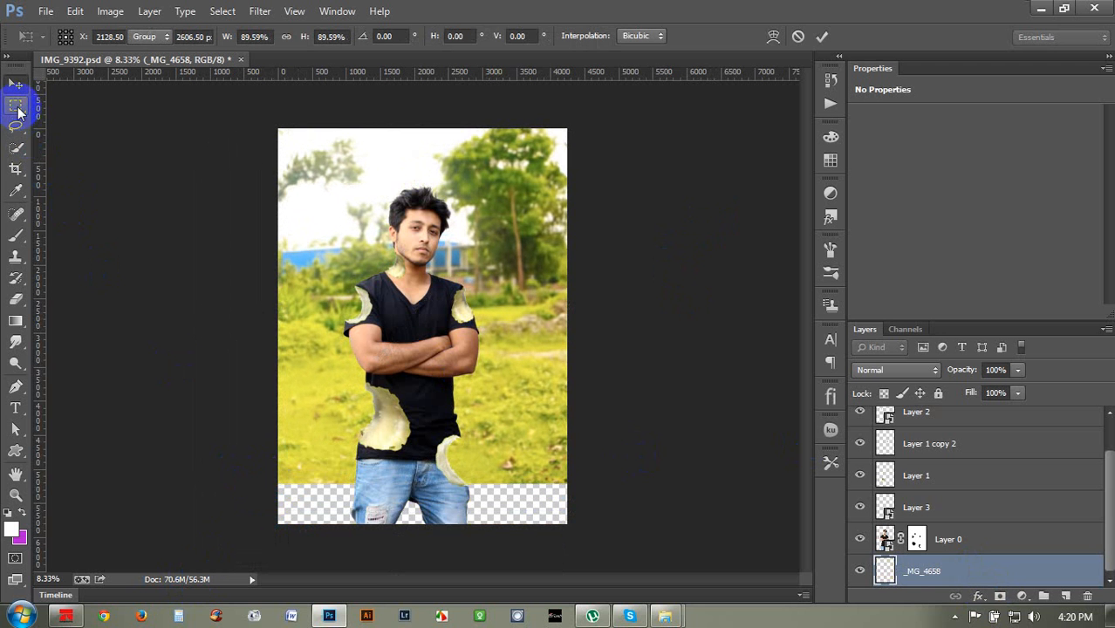
pyautogui.moveTo(261, 411); pyautogui.dragTo(571, 511)
pyautogui.hotkey('ctrl', 't')
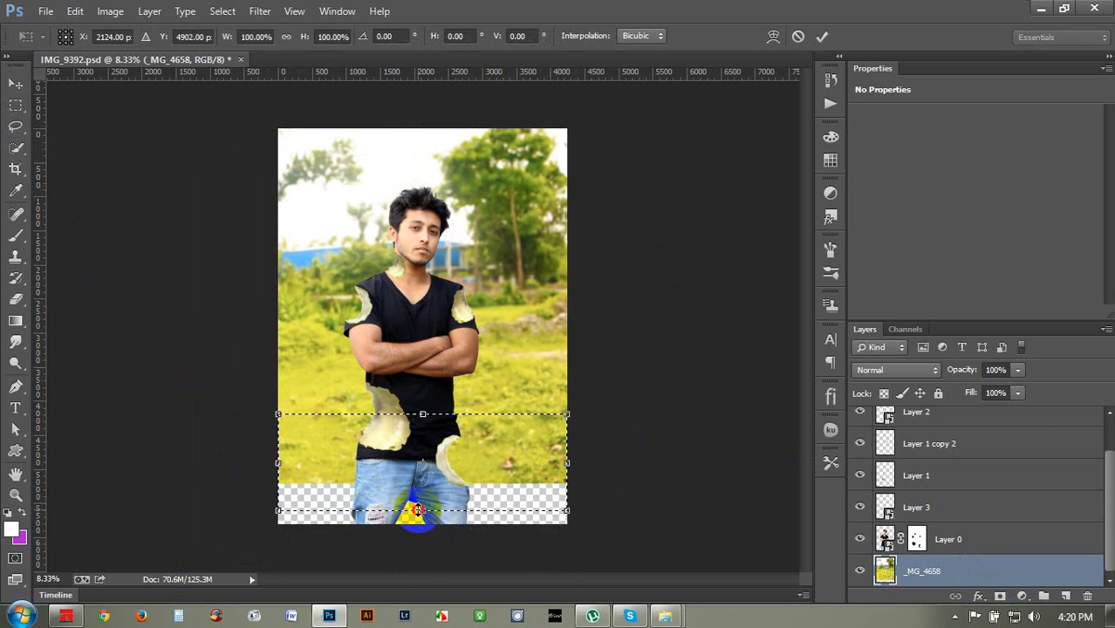
pyautogui.moveTo(419, 512); pyautogui.dragTo(417, 571)
pyautogui.press('Return')
pyautogui.hotkey('ctrl', 'd')
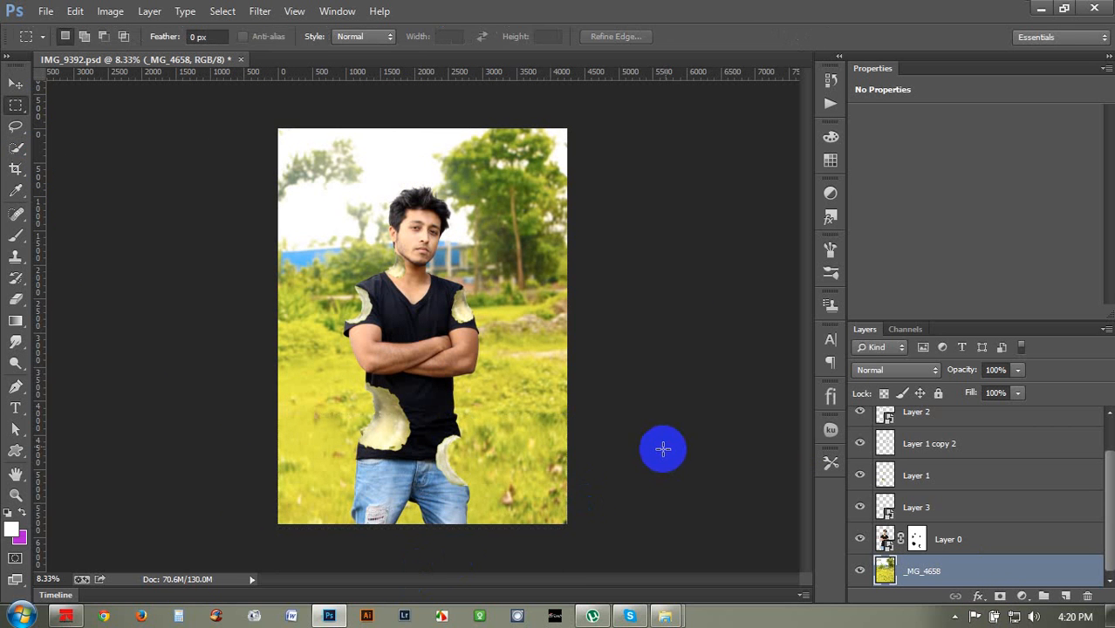
pyautogui.click(16, 85)
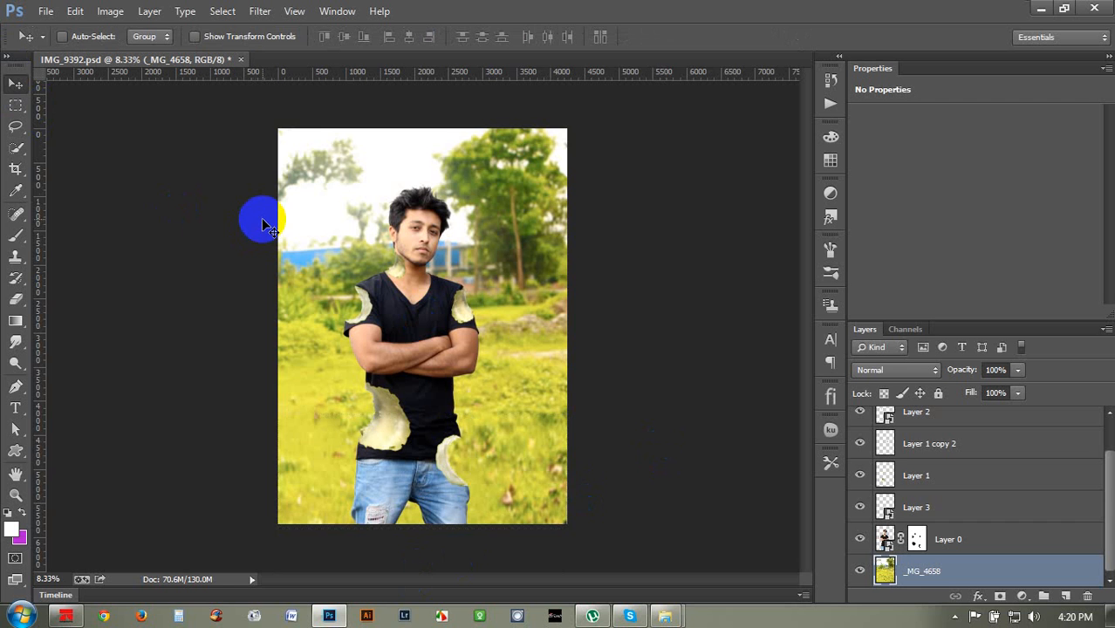
# Step: Examine the apple-flesh pieces on the shirt and jeans against the blurred background, along with the layers that hold them
pyautogui.hotkey('ctrl', '+')
pyautogui.scroll(-3, 362, 332)
pyautogui.hotkey('ctrl', '+')
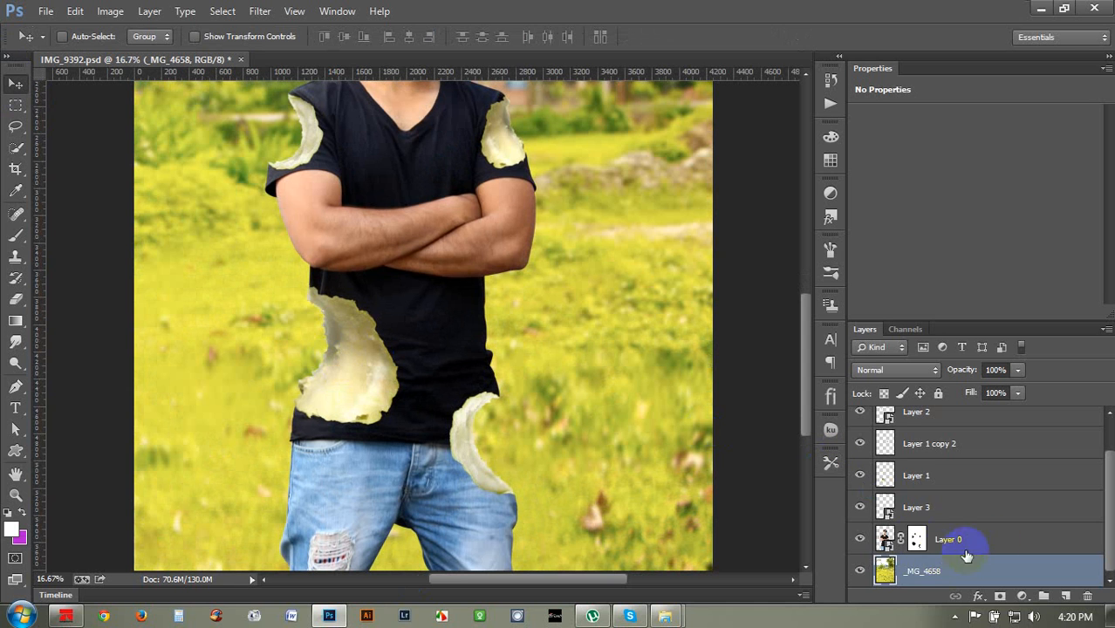
pyautogui.click(1001, 509)
pyautogui.scroll(2, 917, 463)
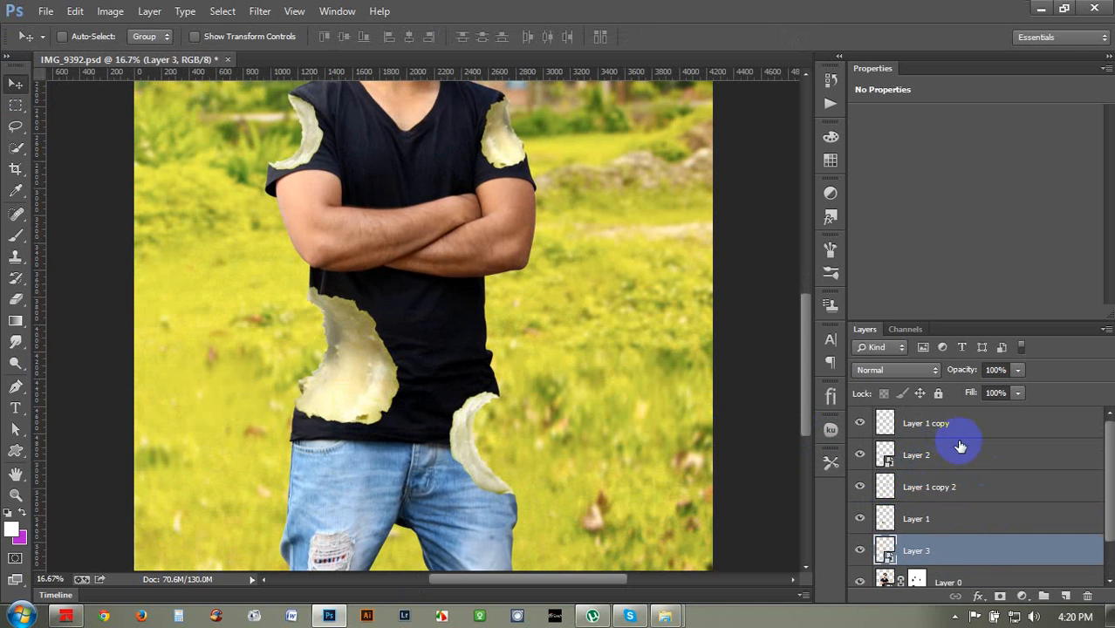
pyautogui.click(1005, 432)
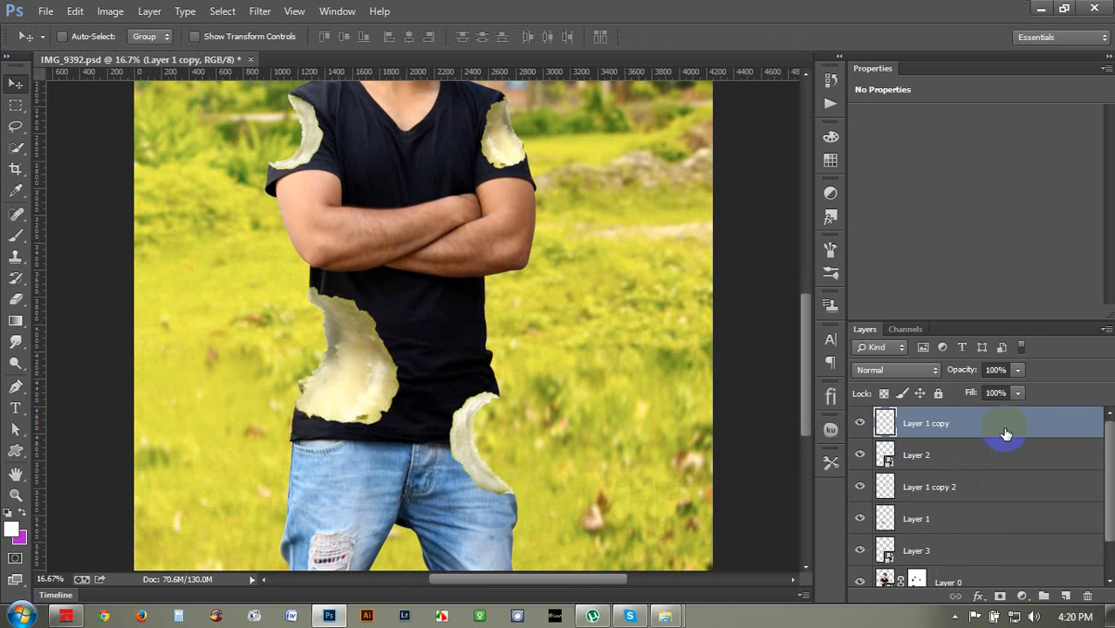
pyautogui.scroll(2, 384, 353)
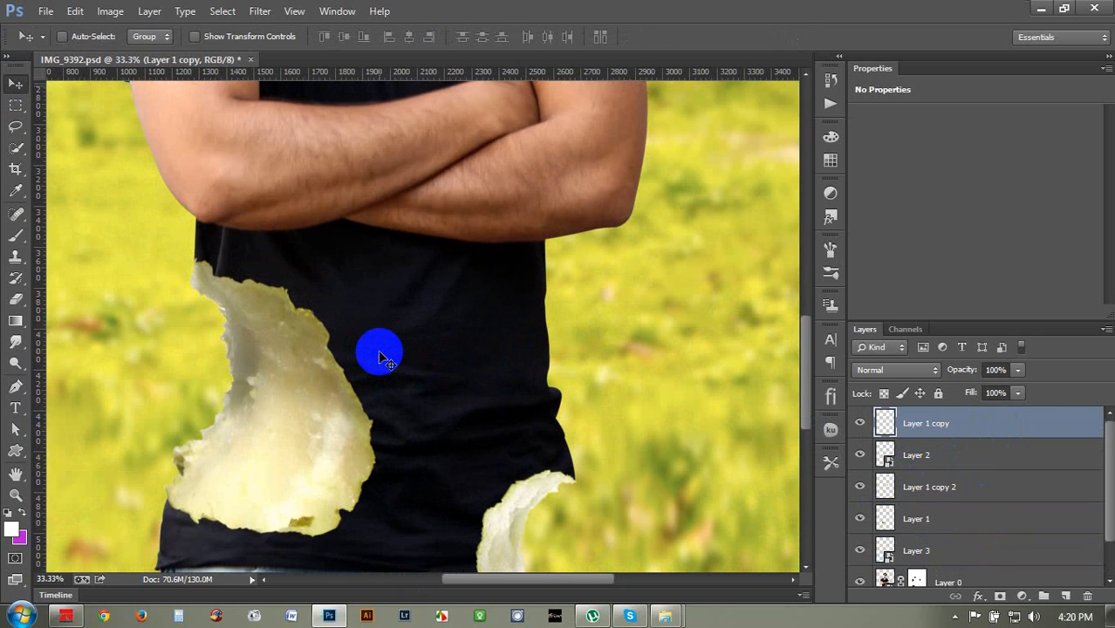
pyautogui.scroll(-1, 384, 358)
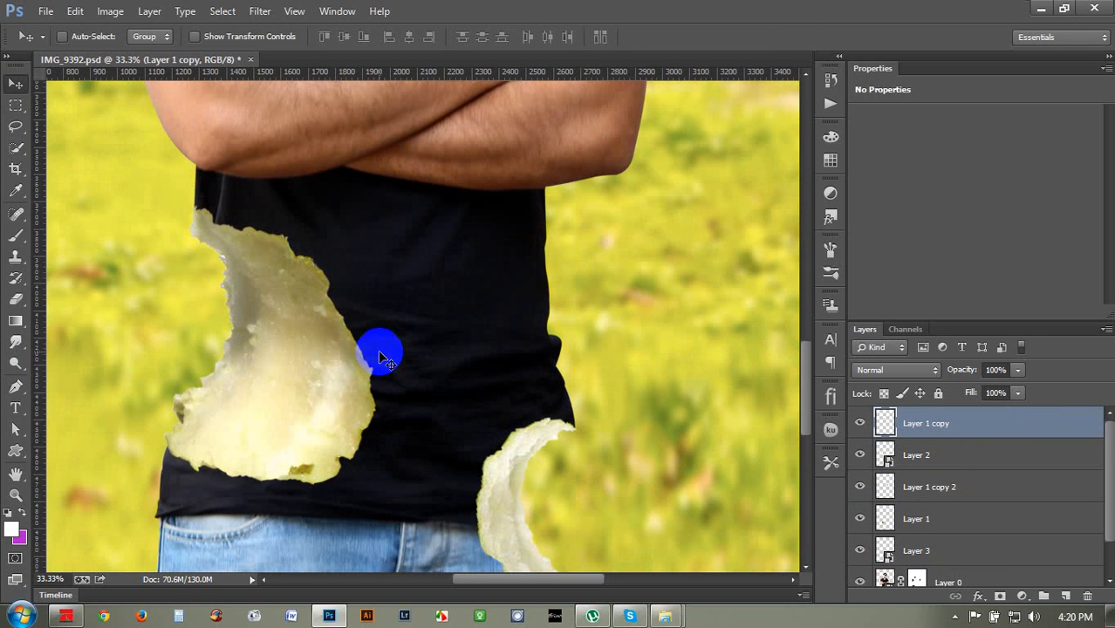
pyautogui.scroll(-2, 384, 357)
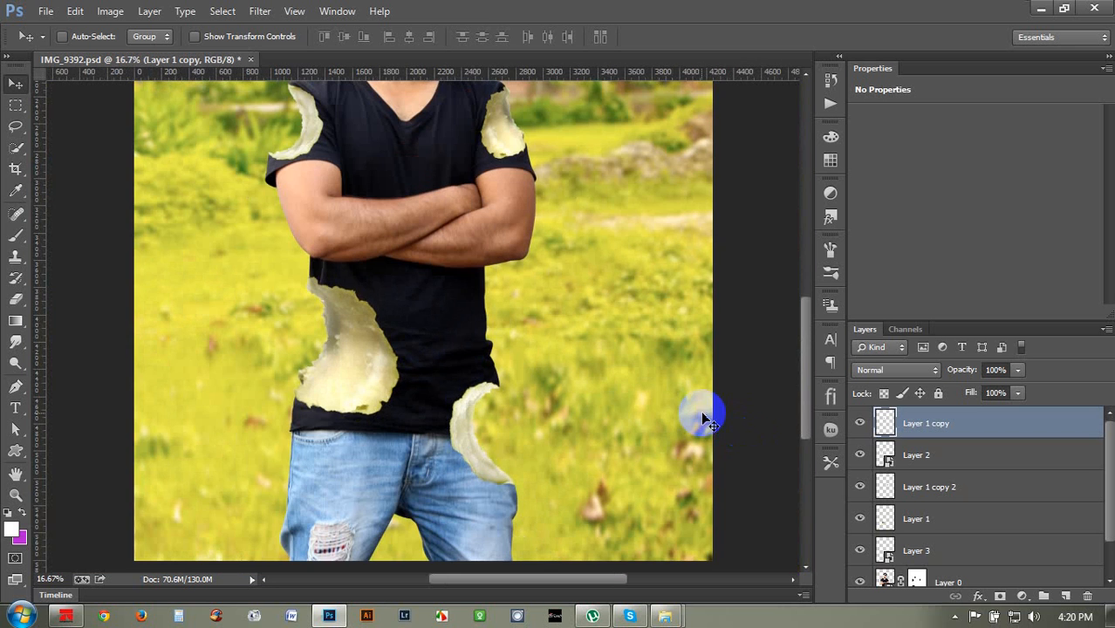
pyautogui.scroll(2, 406, 349)
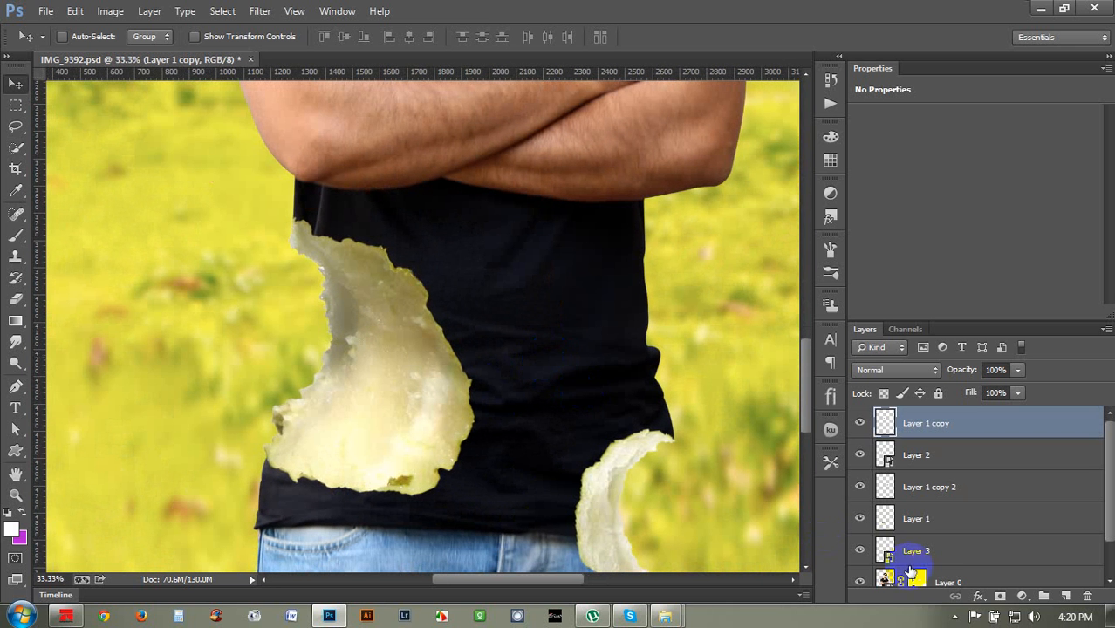
# Step: Rasterize the smart objects Layer 3 and Layer 2
pyautogui.rightClick(924, 548)
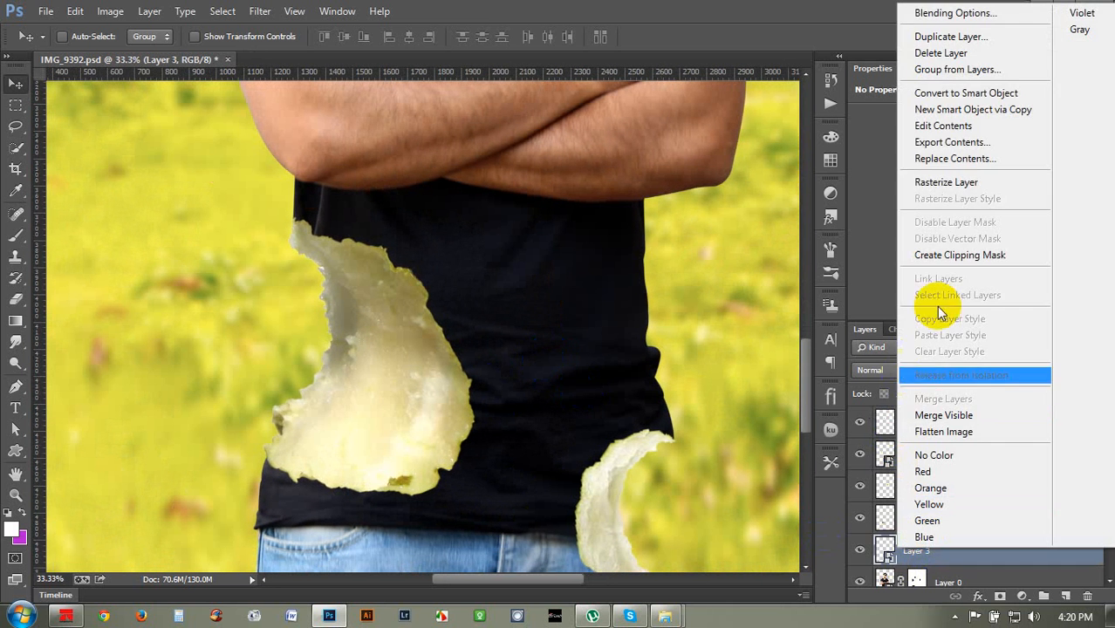
pyautogui.click(944, 182)
pyautogui.rightClick(926, 469)
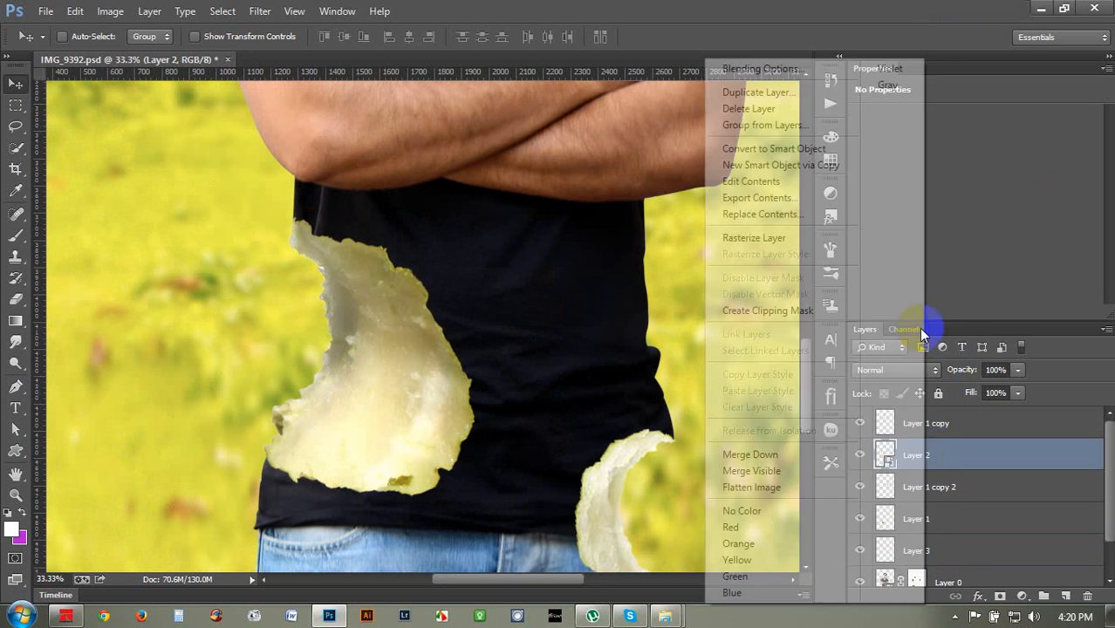
pyautogui.click(765, 234)
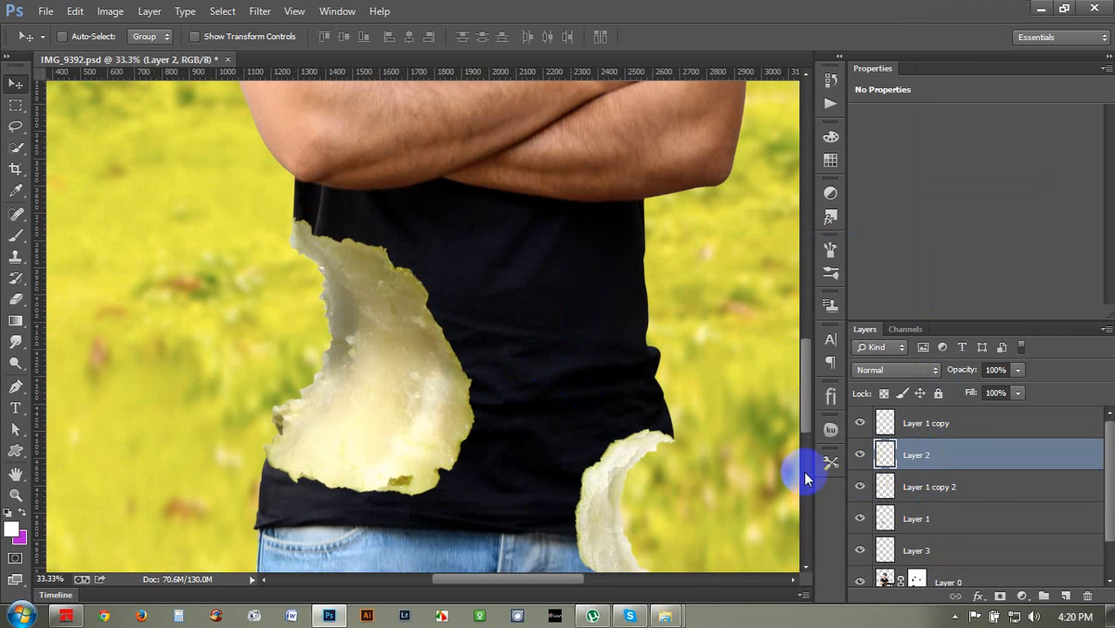
# Step: Examine the two bites at the waist up close and toggle Layer 3's visibility to identify its piece
pyautogui.click(404, 480)
pyautogui.scroll(-1, 498, 403)
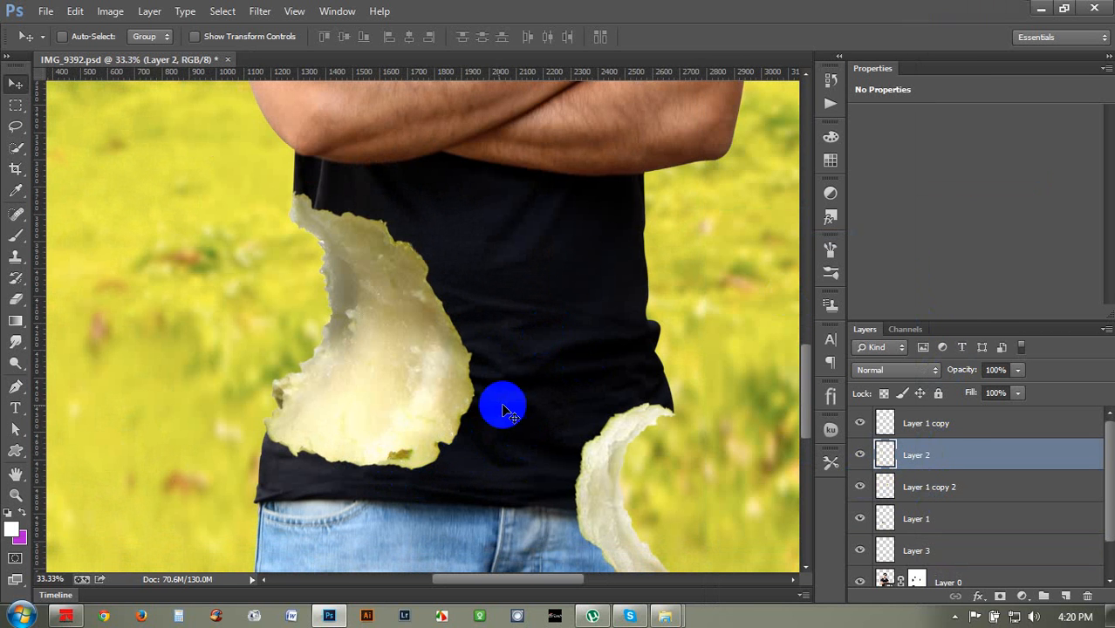
pyautogui.scroll(1, 426, 444)
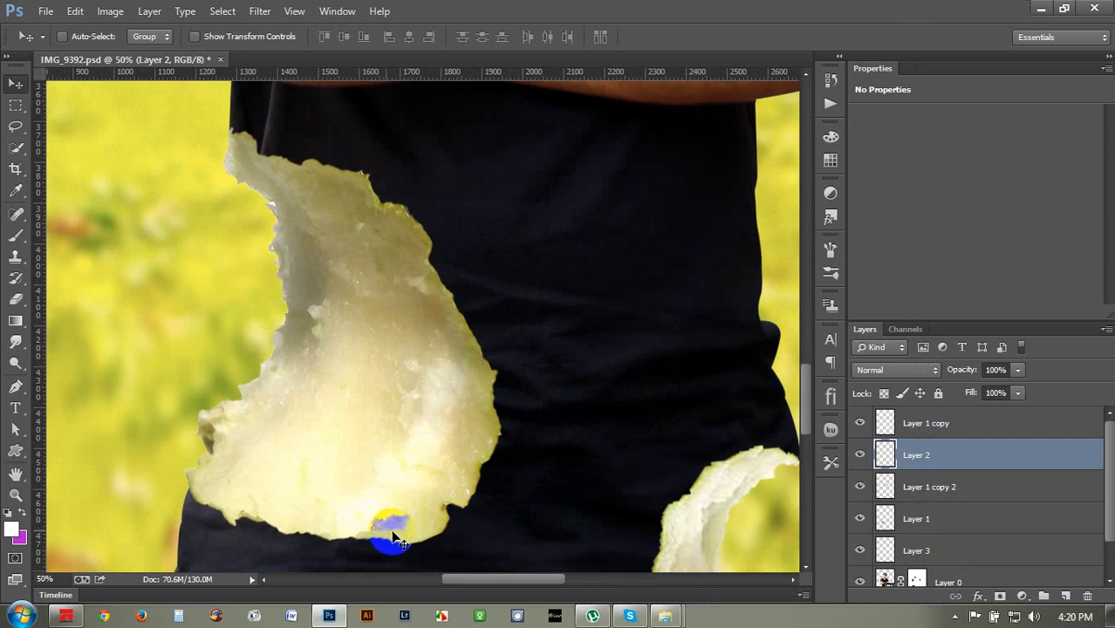
pyautogui.scroll(-1, 392, 538)
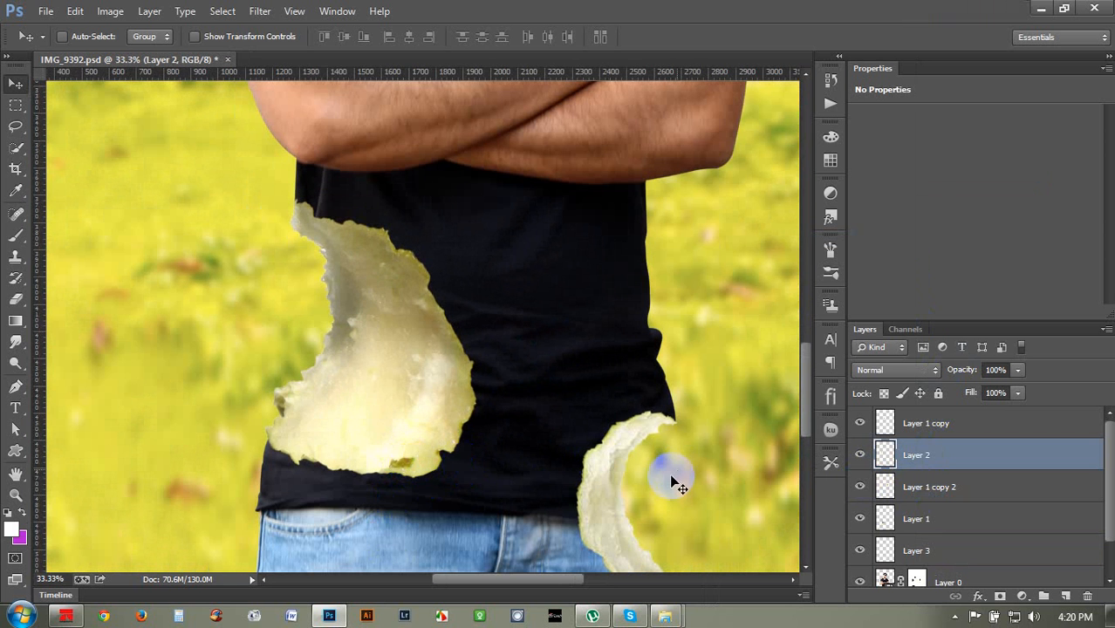
pyautogui.scroll(-2, 583, 434)
pyautogui.scroll(1, 468, 394)
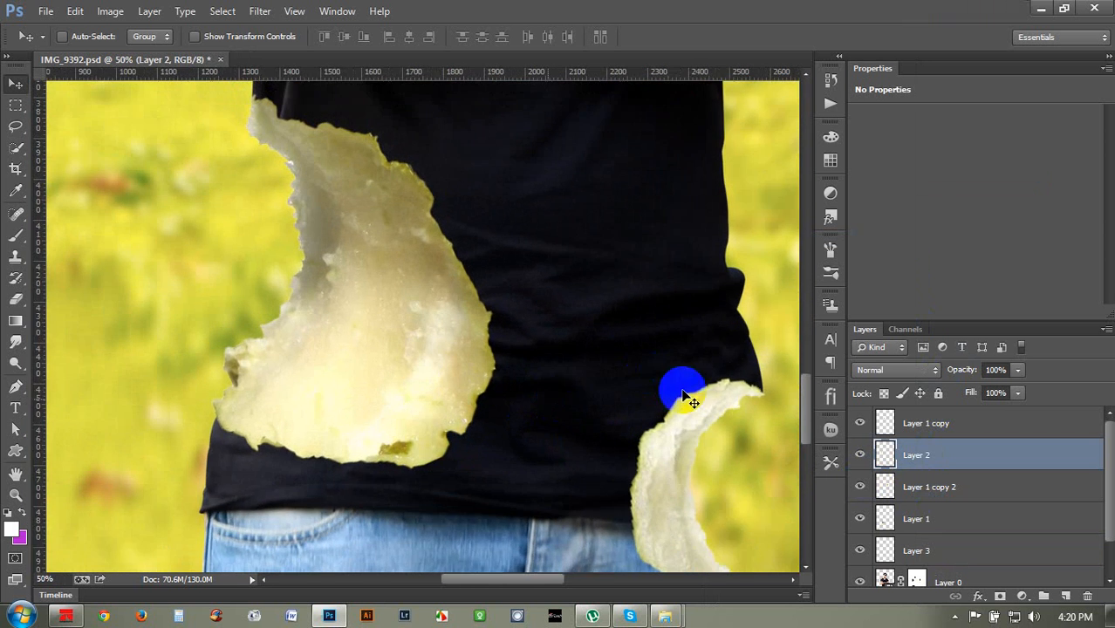
pyautogui.scroll(-1, 677, 386)
pyautogui.click(924, 548)
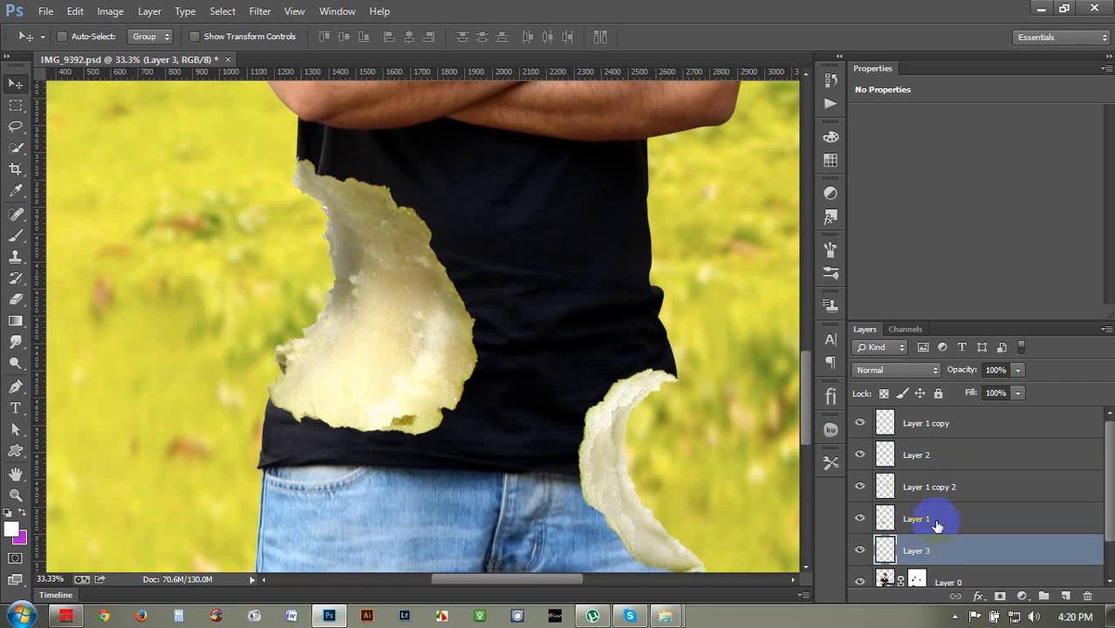
pyautogui.click(862, 550)
pyautogui.click(861, 550)
pyautogui.moveTo(635, 473); pyautogui.dragTo(510, 390)
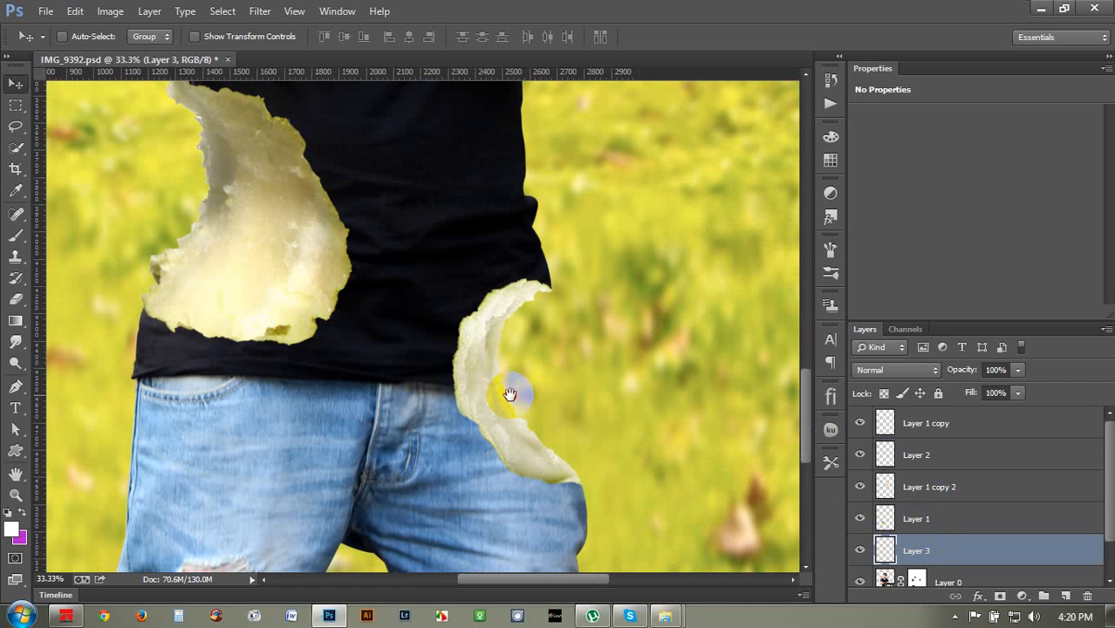
# Step: Remove all colour from the hip crescent on Layer 3 with Hue/Saturation, setting Saturation to -100
pyautogui.click(911, 538)
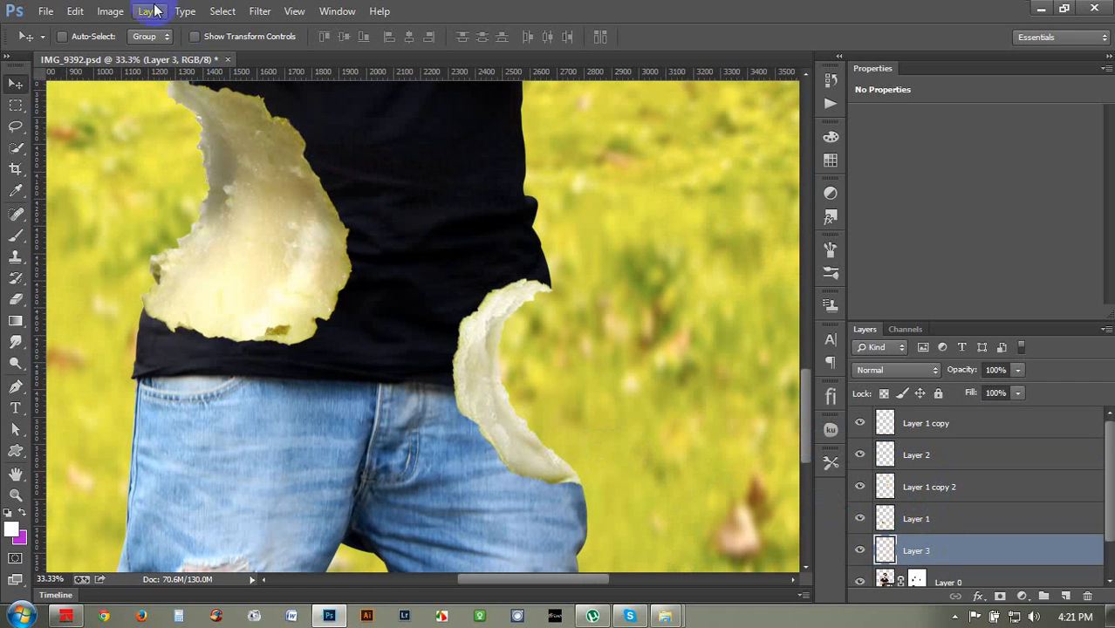
pyautogui.click(110, 11)
pyautogui.moveTo(174, 54)
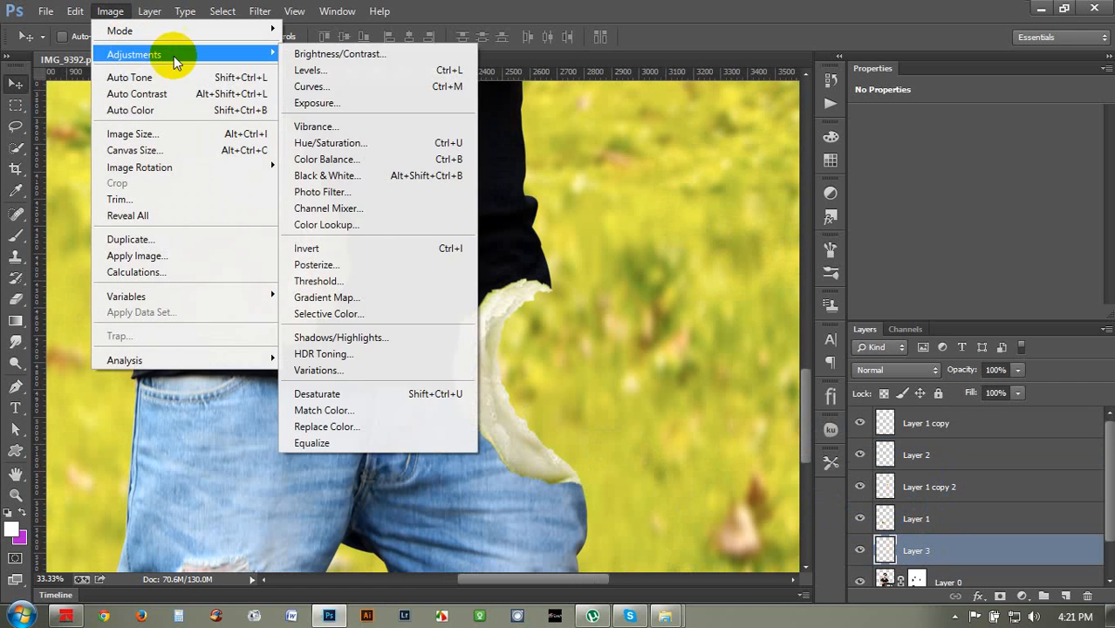
pyautogui.click(324, 142)
pyautogui.moveTo(875, 236); pyautogui.dragTo(760, 249)
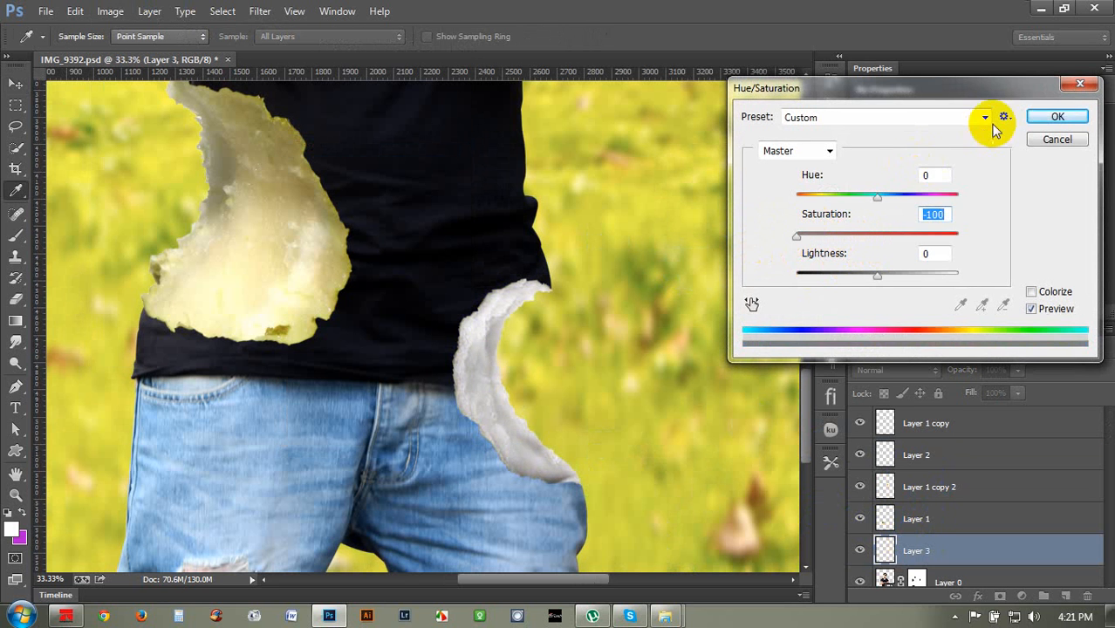
pyautogui.click(1051, 117)
pyautogui.press('v')
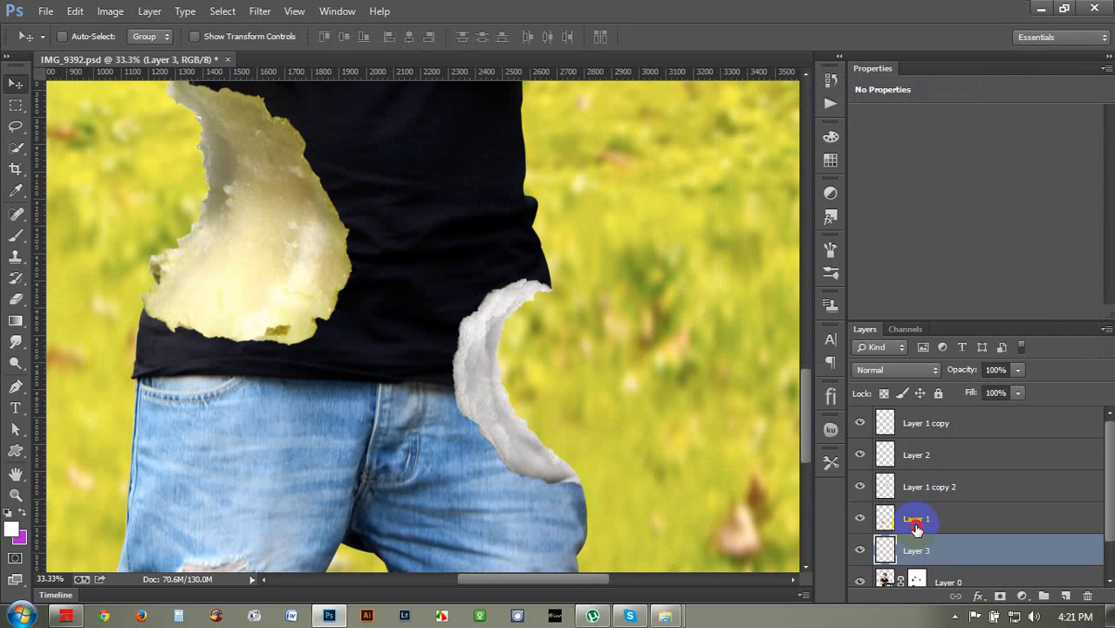
# Step: Desaturate the large waist bite on Layer 1 with Hue/Saturation, setting Saturation to -100
pyautogui.click(916, 528)
pyautogui.click(110, 11)
pyautogui.moveTo(142, 53)
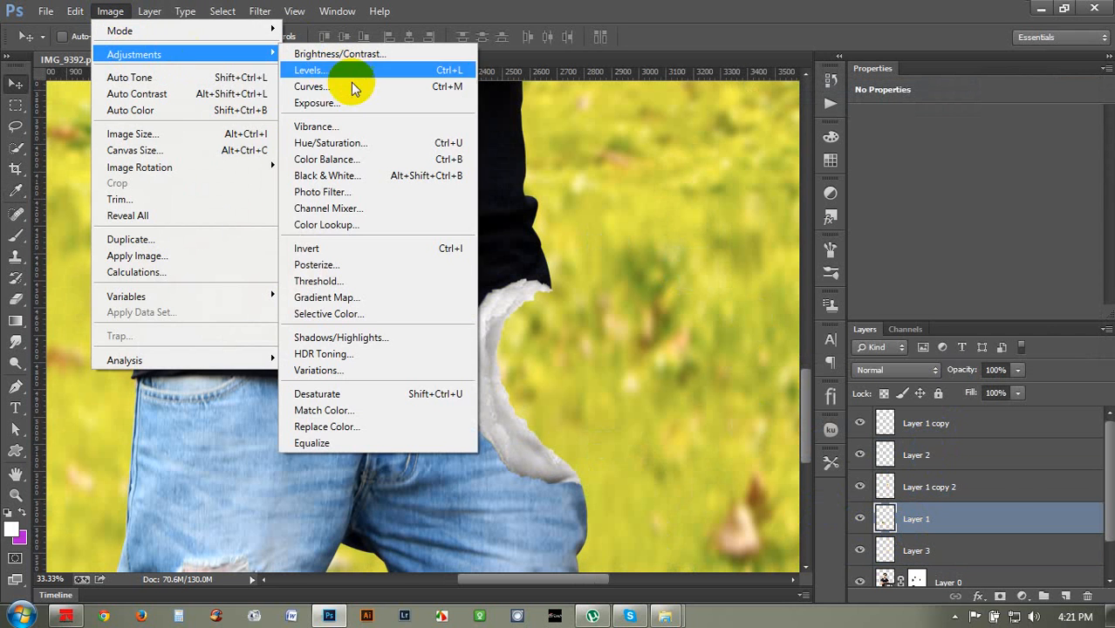
pyautogui.click(367, 142)
pyautogui.moveTo(877, 236); pyautogui.dragTo(759, 224)
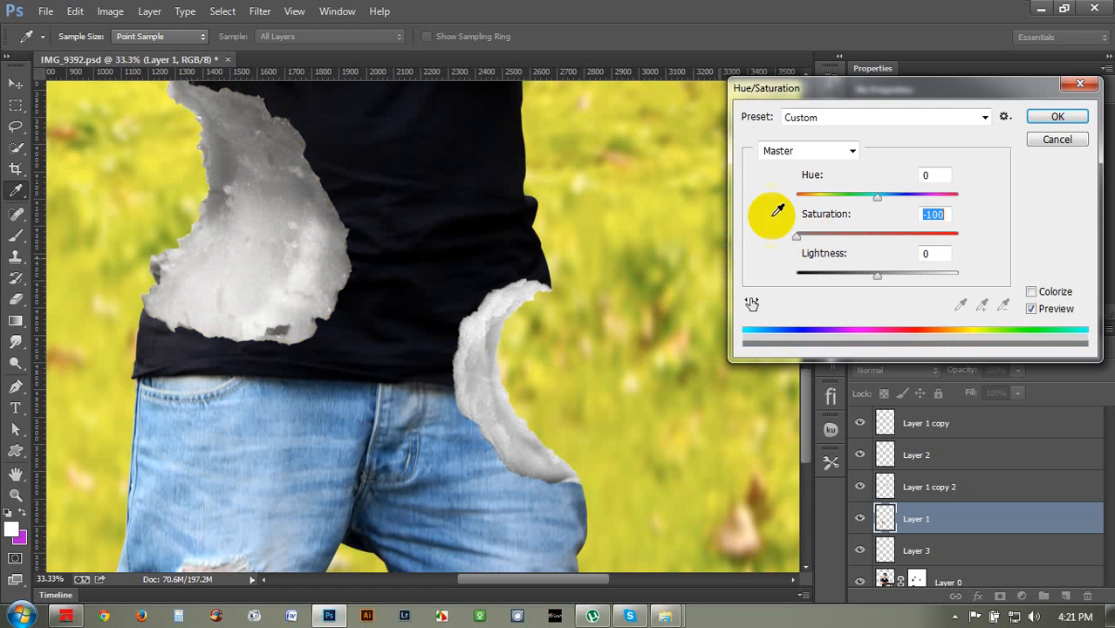
pyautogui.click(1055, 117)
pyautogui.press('v')
# Step: Desaturate the bite on the man's left shoulder, Layer 1 copy 2, with Hue/Saturation, setting Saturation to -100
pyautogui.scroll(5, 381, 358)
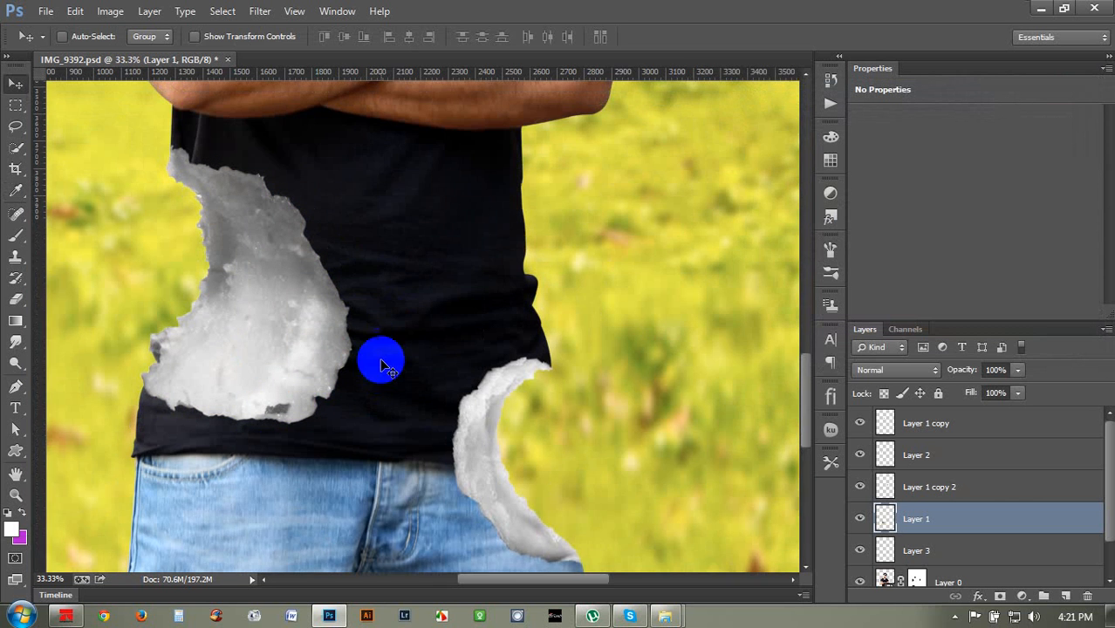
pyautogui.scroll(5, 381, 361)
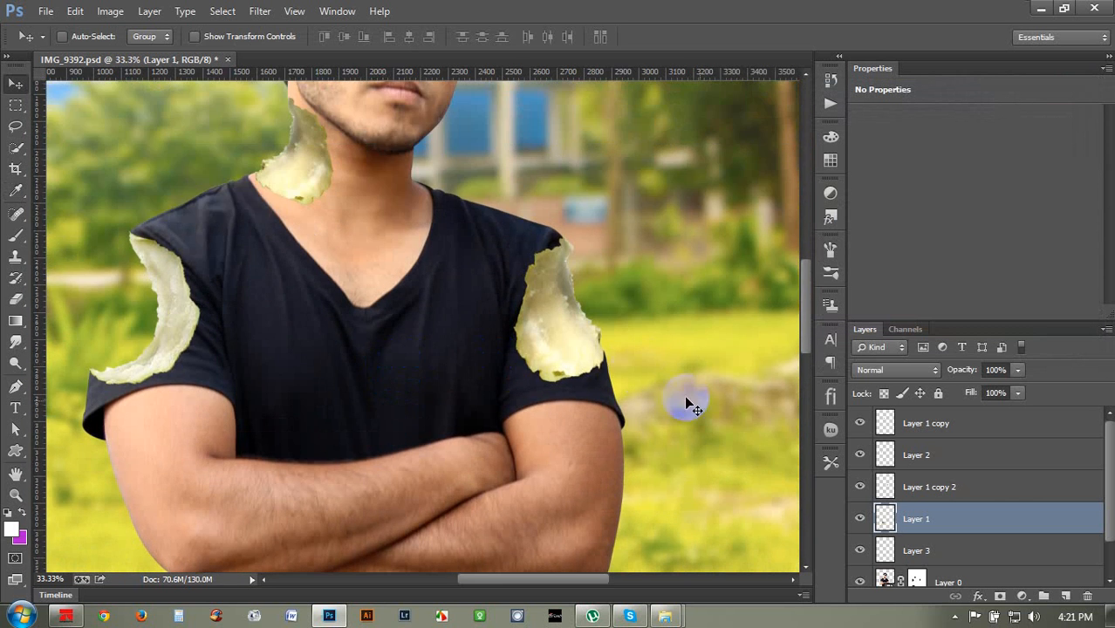
pyautogui.click(959, 490)
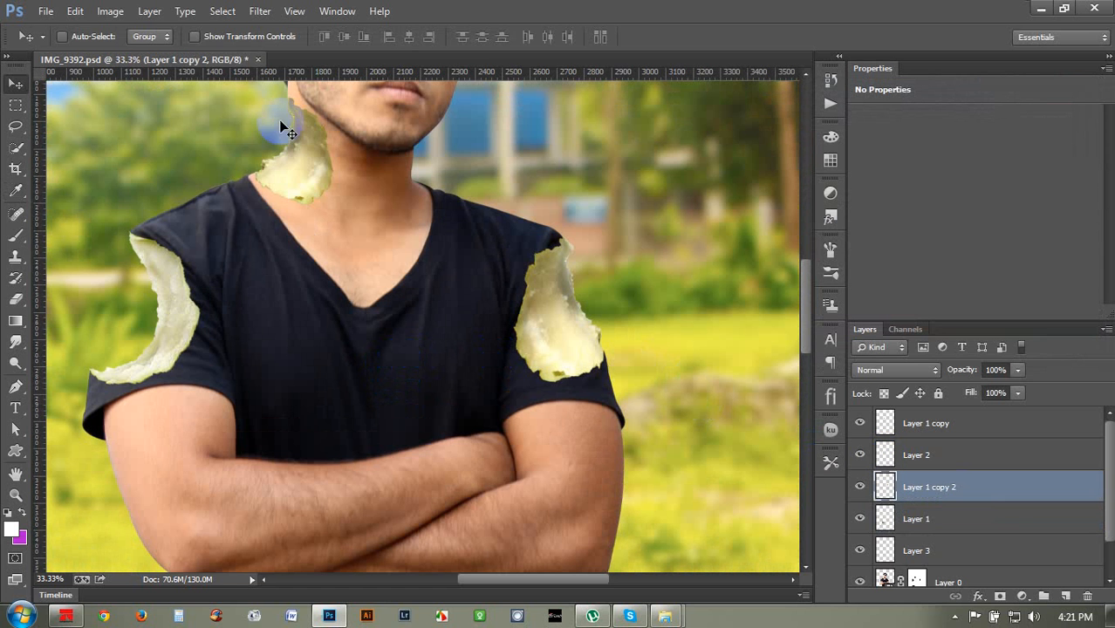
pyautogui.click(110, 10)
pyautogui.moveTo(152, 55)
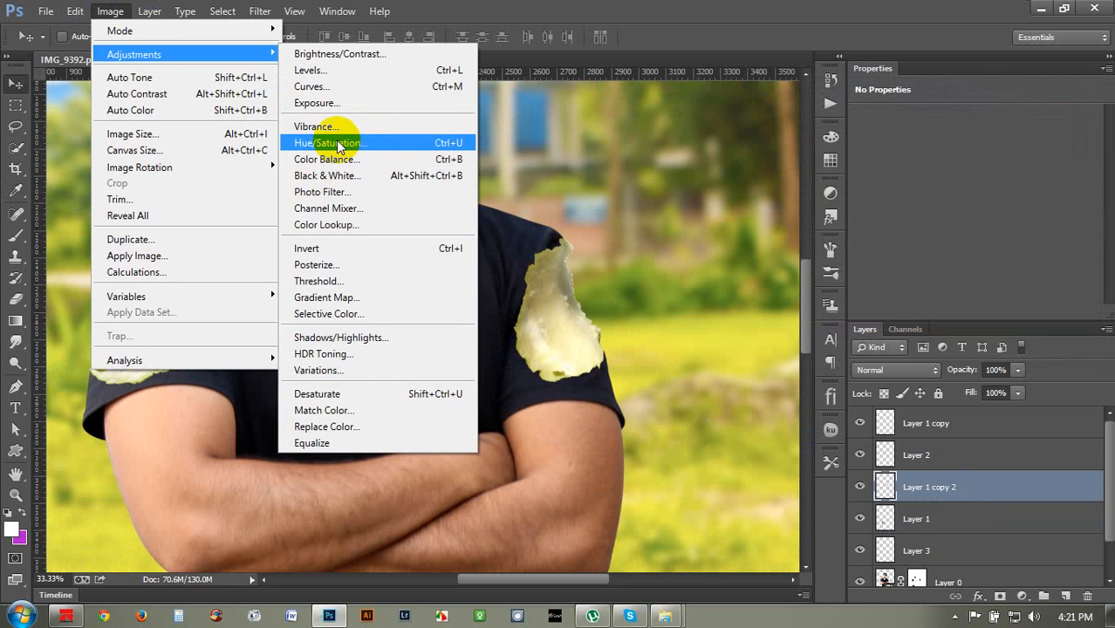
pyautogui.click(349, 142)
pyautogui.moveTo(878, 235); pyautogui.dragTo(797, 236)
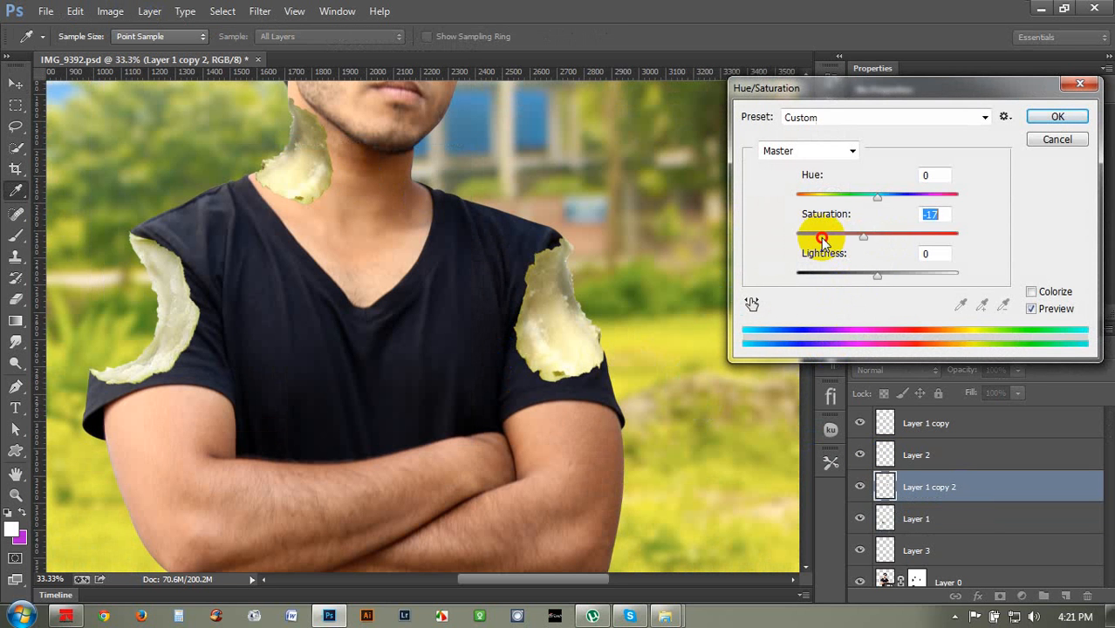
pyautogui.click(1058, 116)
# Step: Remove all colour from the bite on the man's right shoulder, Layer 2, with Hue/Saturation, setting Saturation to -100
pyautogui.click(919, 449)
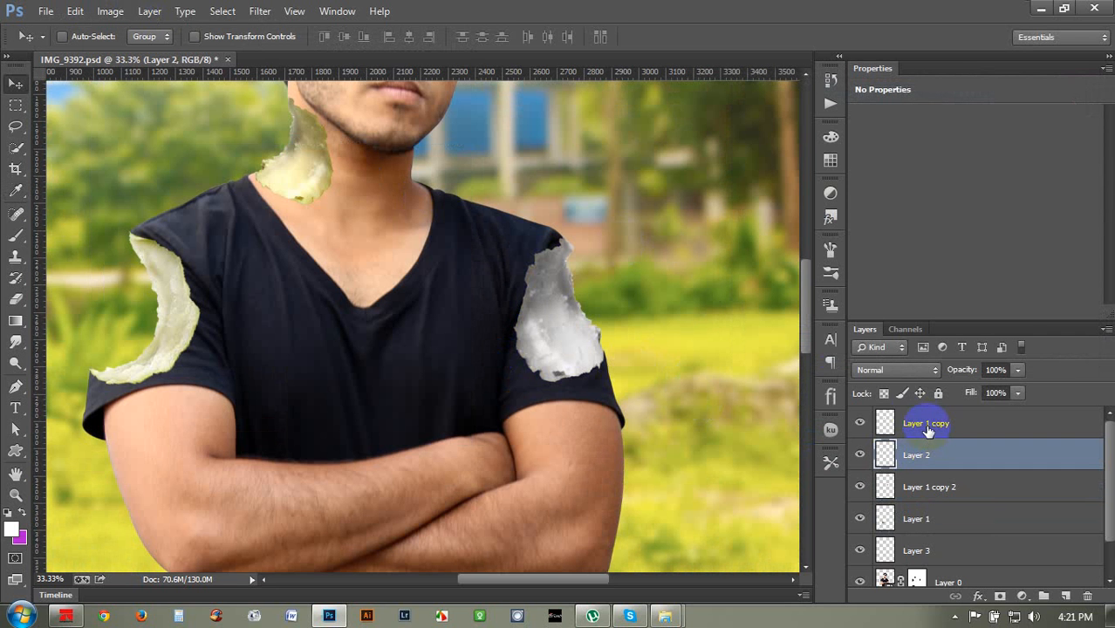
pyautogui.click(110, 11)
pyautogui.moveTo(135, 54)
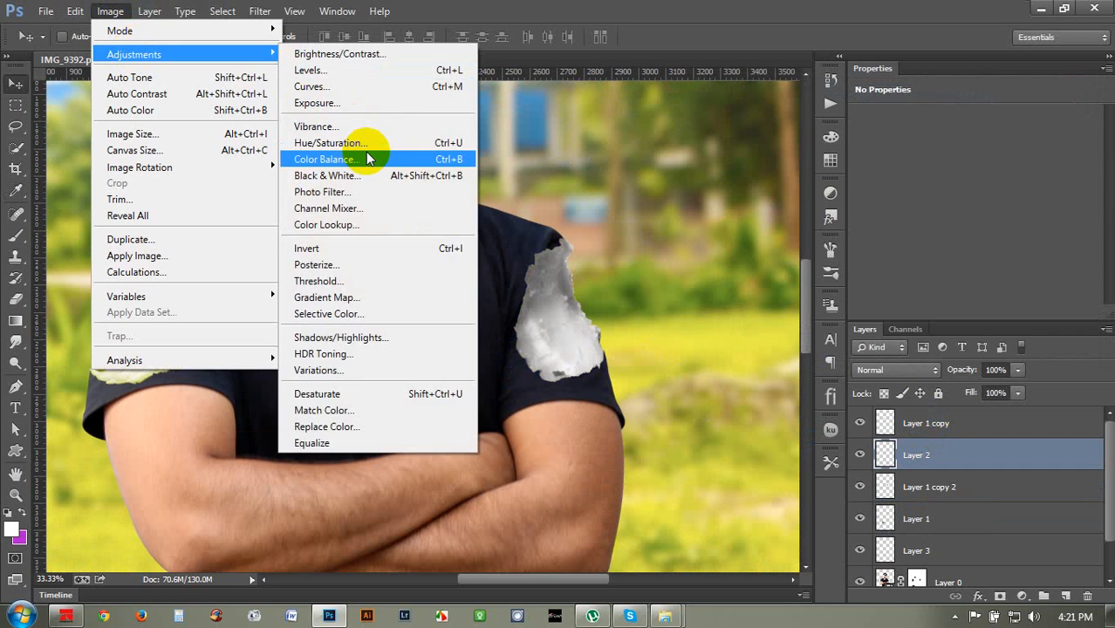
pyautogui.click(366, 142)
pyautogui.moveTo(869, 241); pyautogui.dragTo(753, 245)
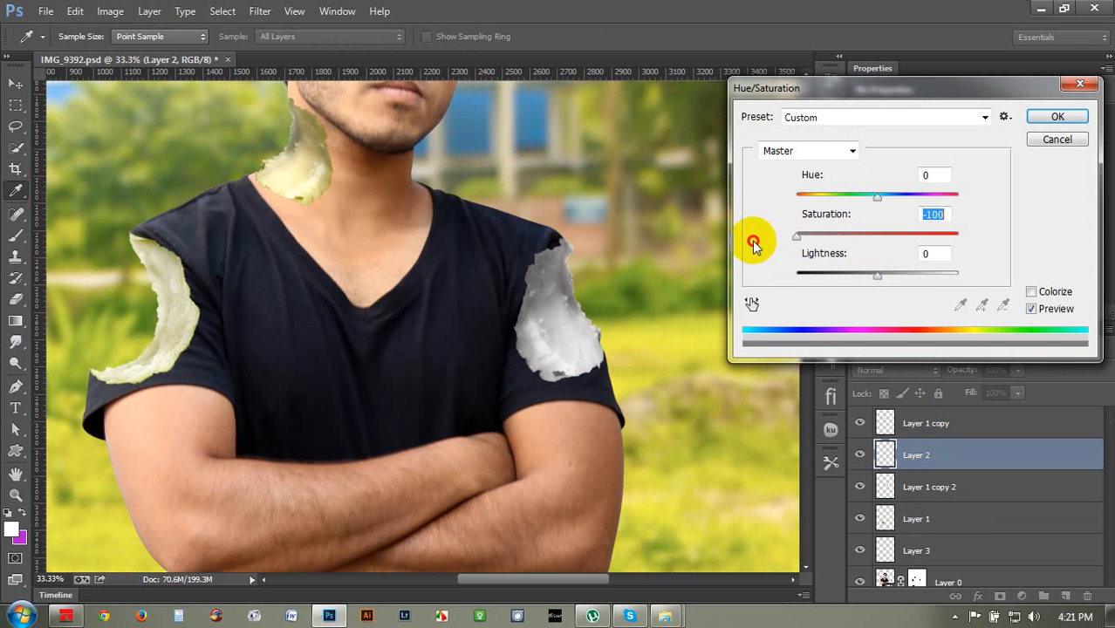
pyautogui.click(1058, 117)
# Step: Tint the neck bite on Layer 1 copy to a skin-like pink with Hue/Saturation, using Hue -35 and Saturation -22
pyautogui.scroll(3, 377, 181)
pyautogui.hotkey('ctrl', '+')
pyautogui.hotkey('ctrl', '+')
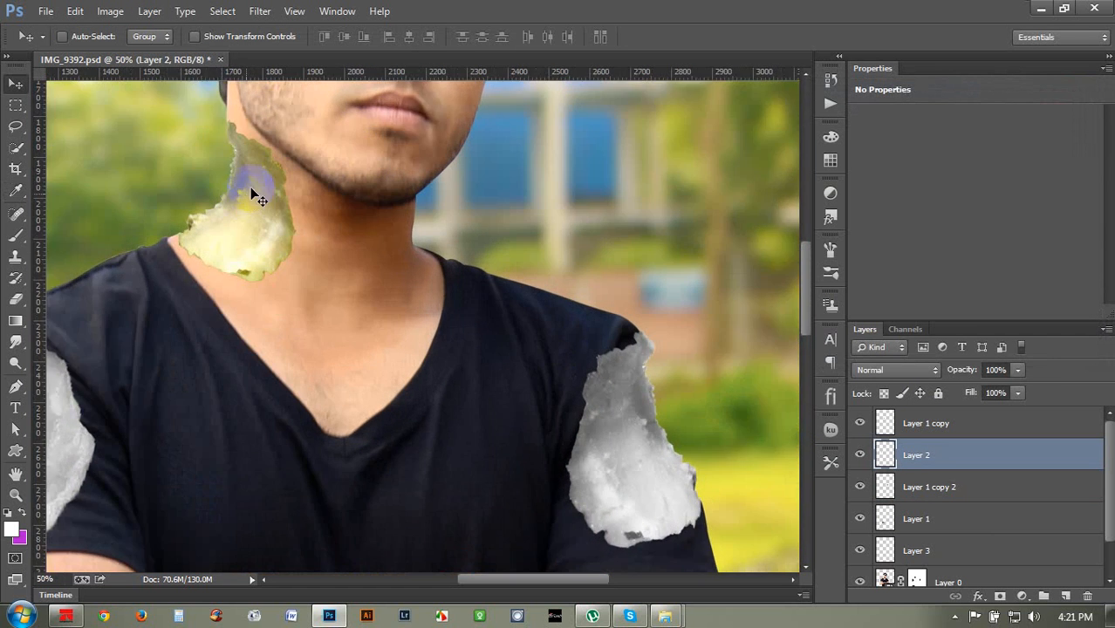
pyautogui.moveTo(260, 196); pyautogui.dragTo(435, 319)
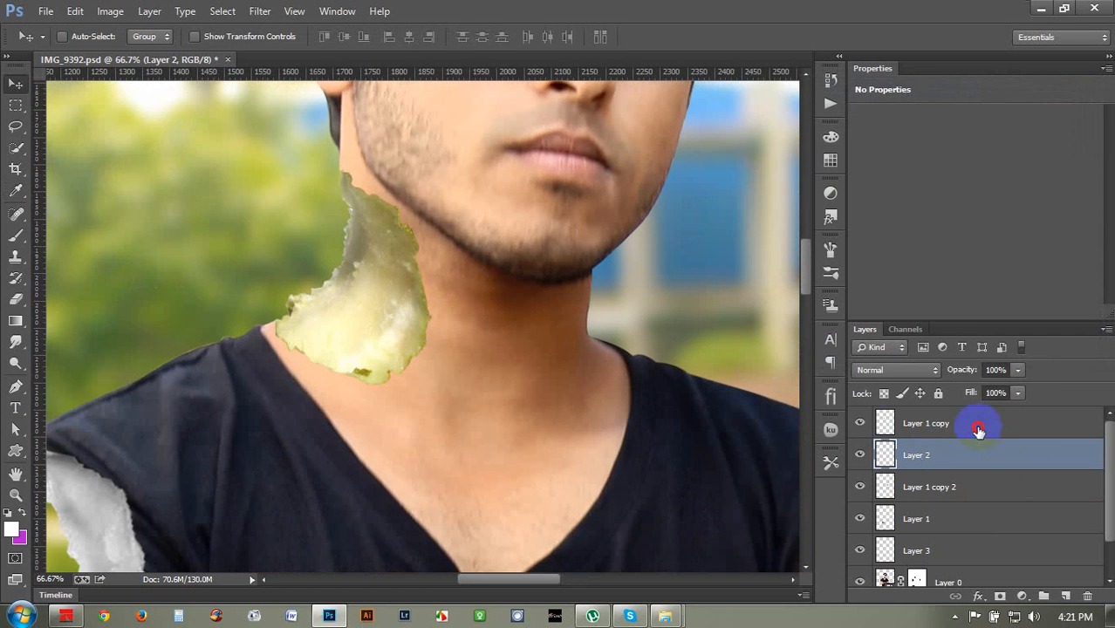
pyautogui.click(969, 423)
pyautogui.click(110, 13)
pyautogui.moveTo(139, 54)
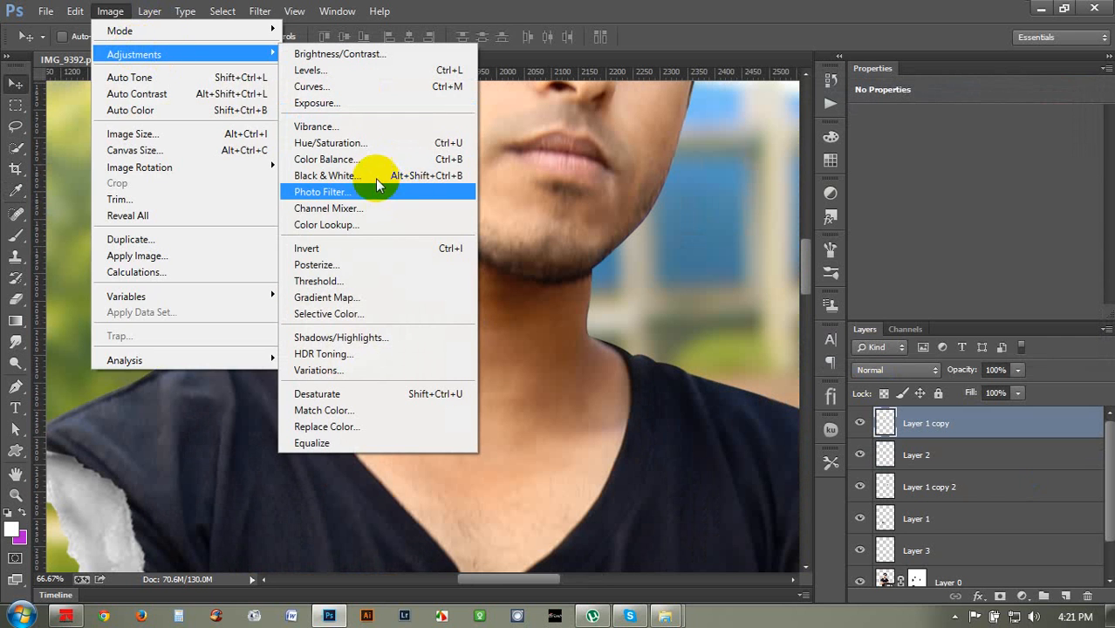
pyautogui.click(328, 143)
pyautogui.moveTo(877, 234); pyautogui.dragTo(796, 235)
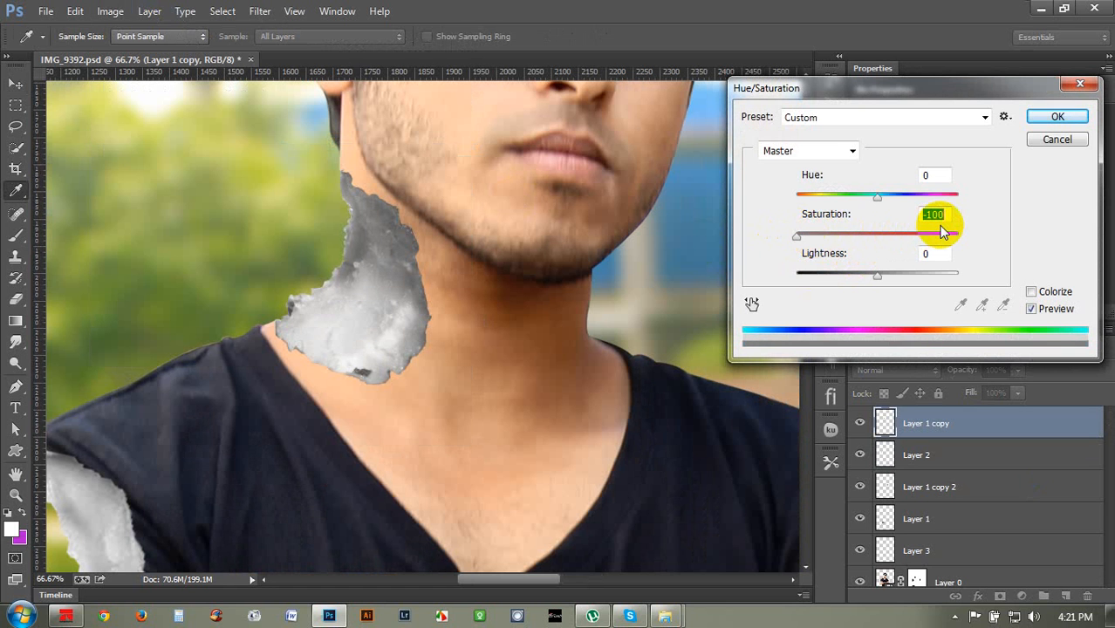
pyautogui.write('0')
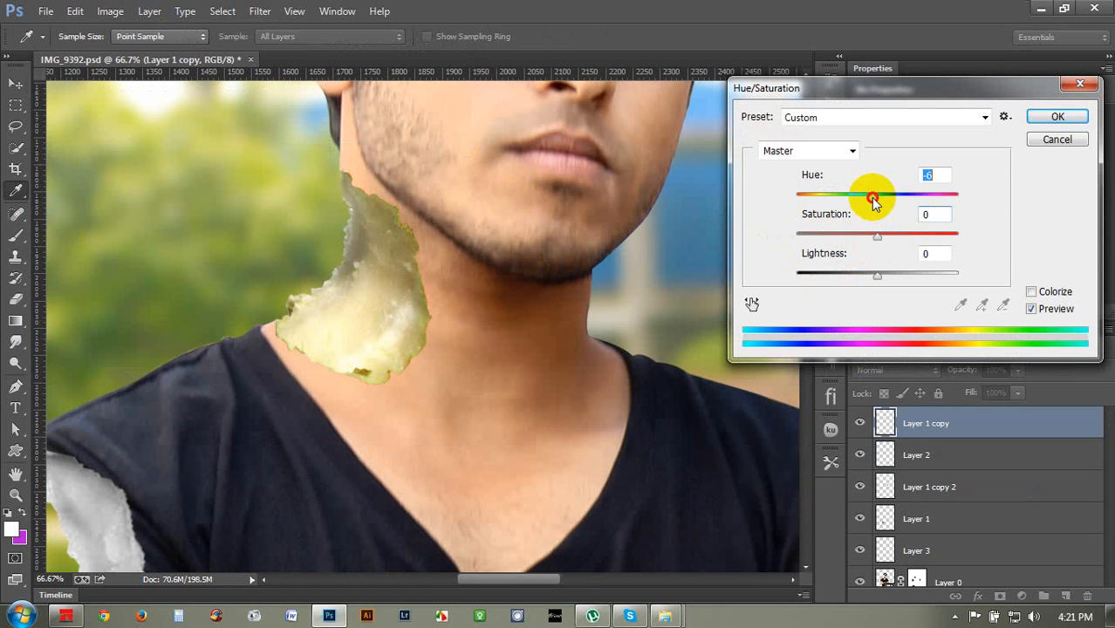
pyautogui.moveTo(874, 200); pyautogui.dragTo(855, 202)
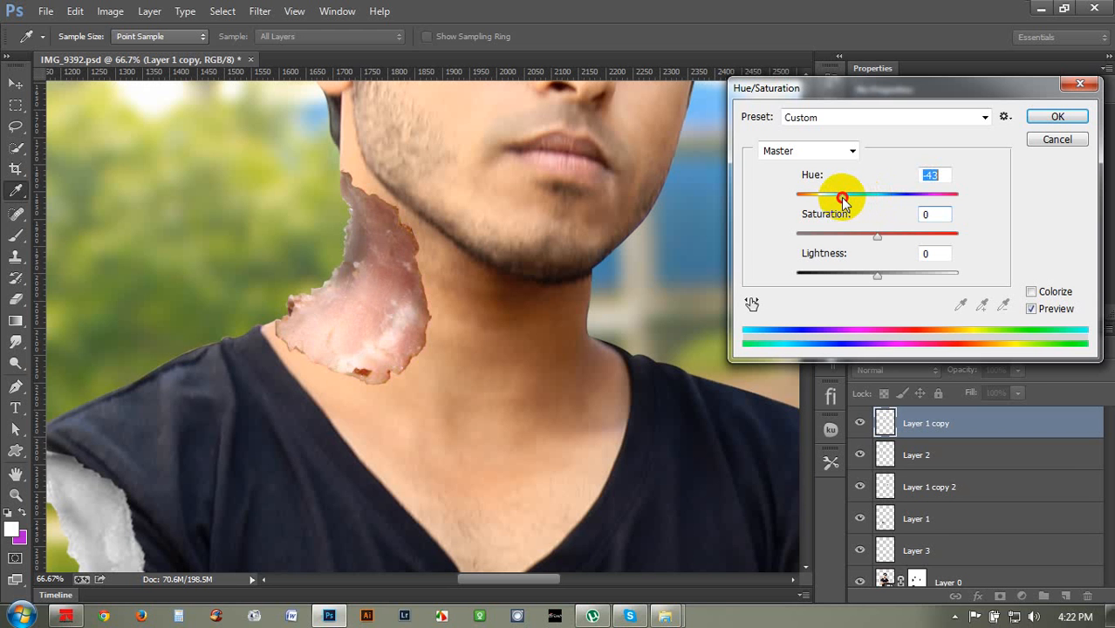
pyautogui.moveTo(852, 201); pyautogui.dragTo(855, 202)
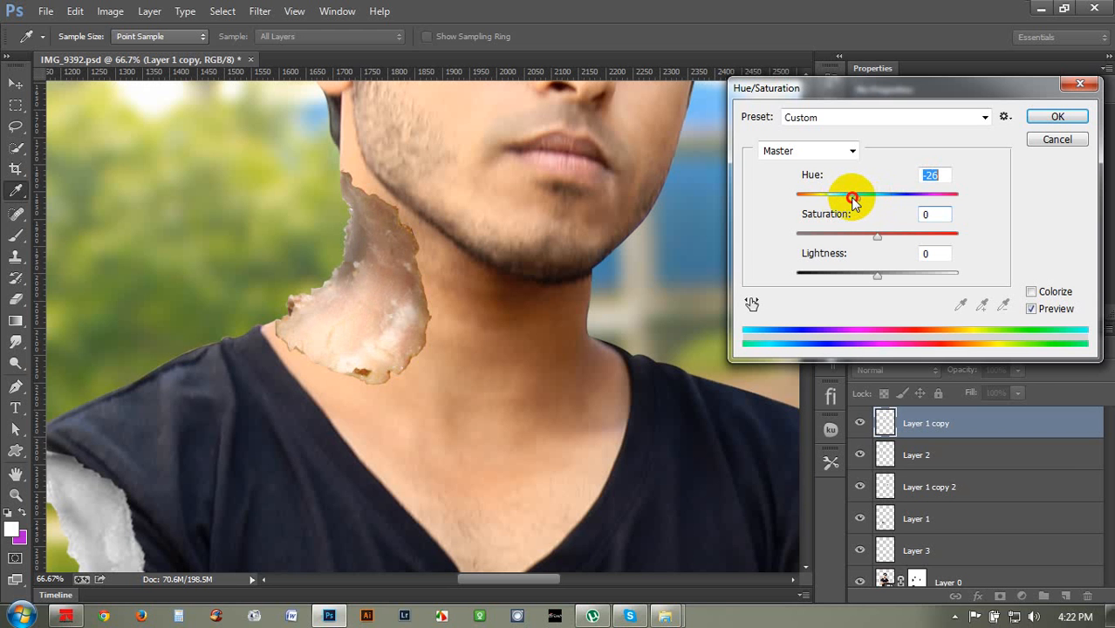
pyautogui.moveTo(877, 237); pyautogui.dragTo(870, 241)
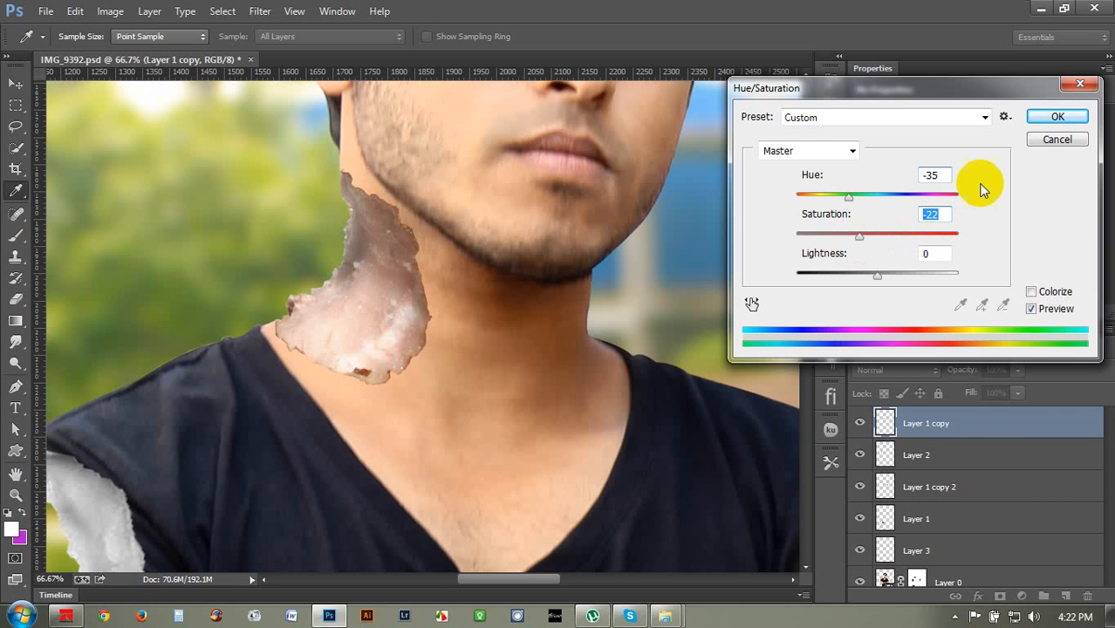
pyautogui.click(1058, 118)
pyautogui.press('v')
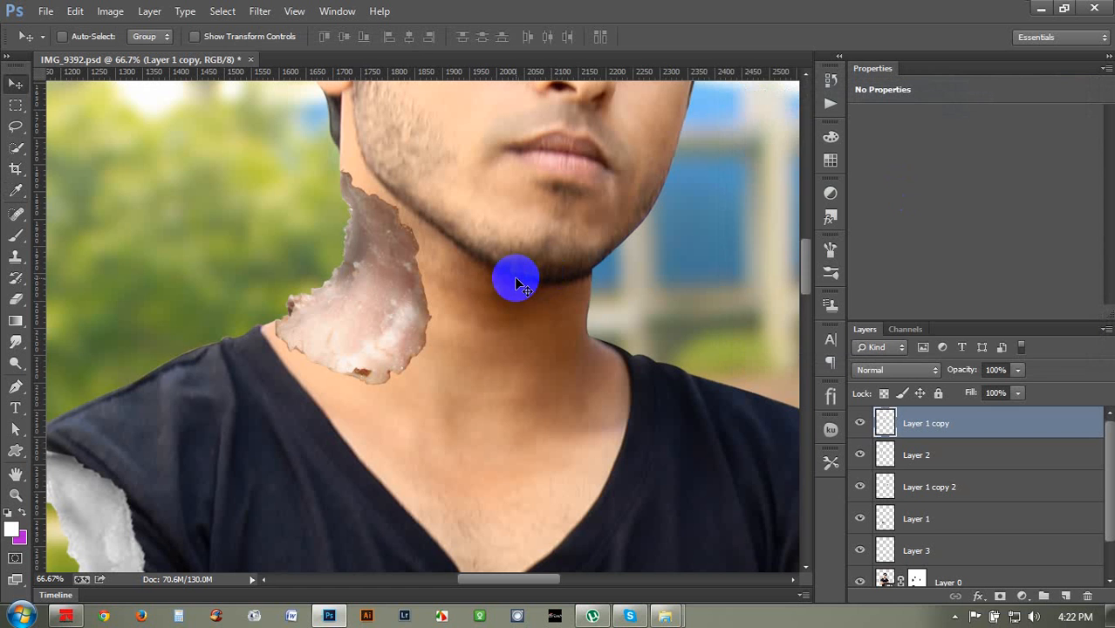
pyautogui.scroll(-4, 517, 284)
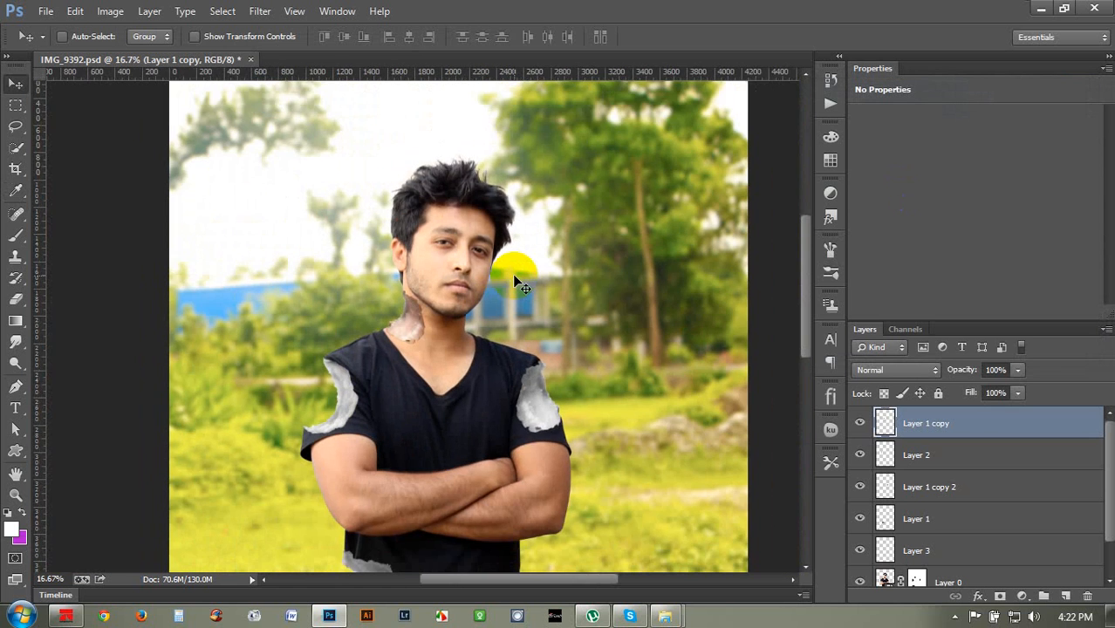
pyautogui.scroll(2, 448, 286)
pyautogui.scroll(1, 452, 353)
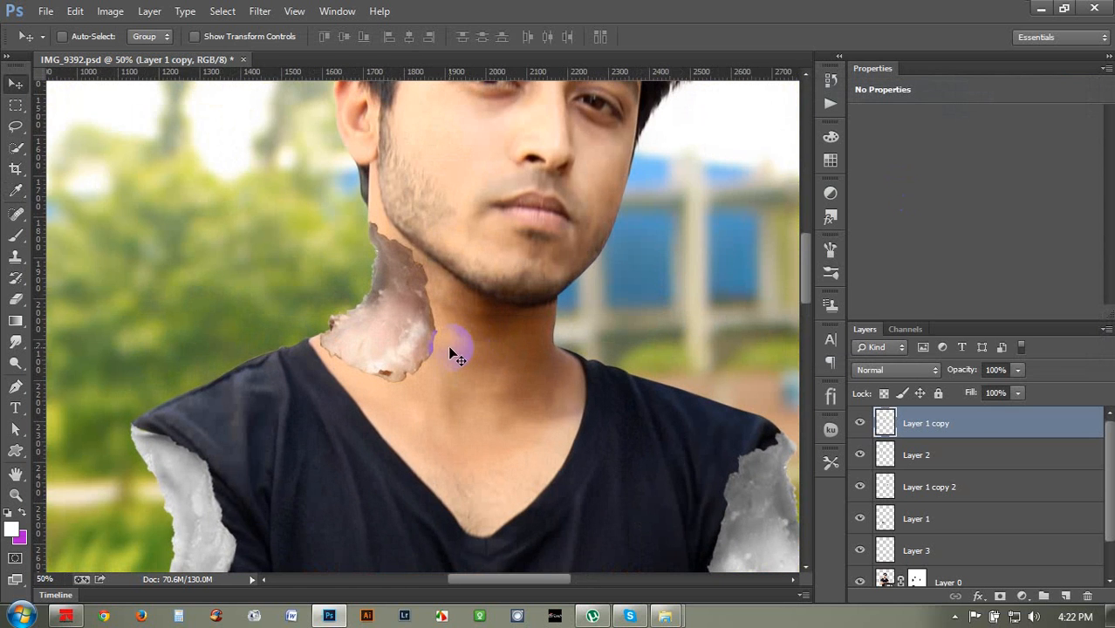
pyautogui.moveTo(460, 323); pyautogui.dragTo(468, 316)
pyautogui.hotkey('ctrl', 't')
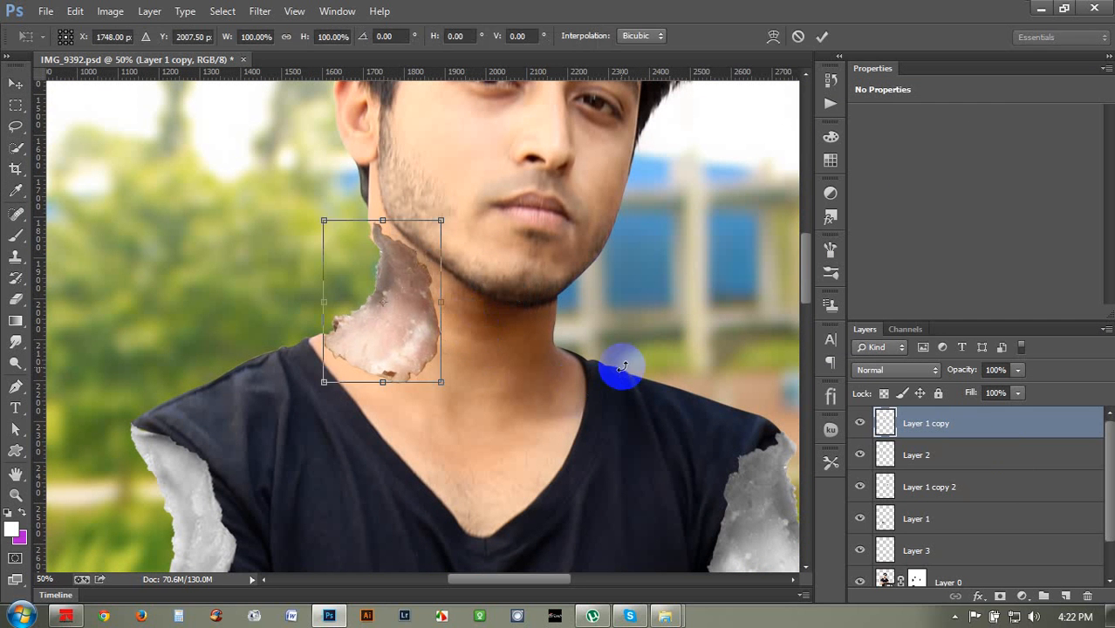
pyautogui.moveTo(617, 368); pyautogui.dragTo(522, 341)
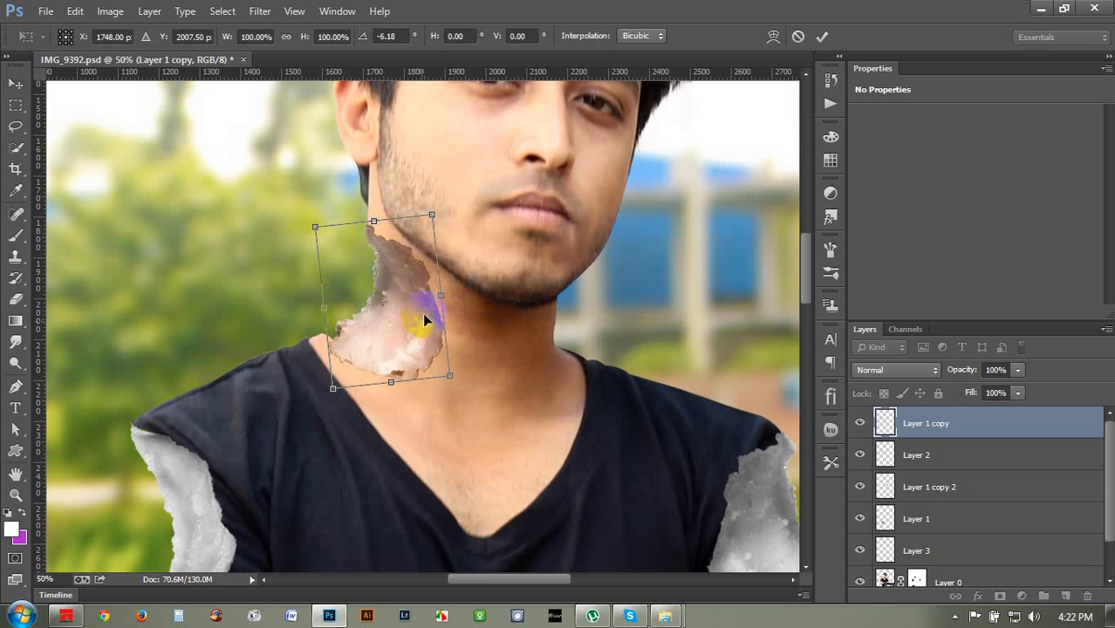
pyautogui.moveTo(423, 311); pyautogui.dragTo(426, 306)
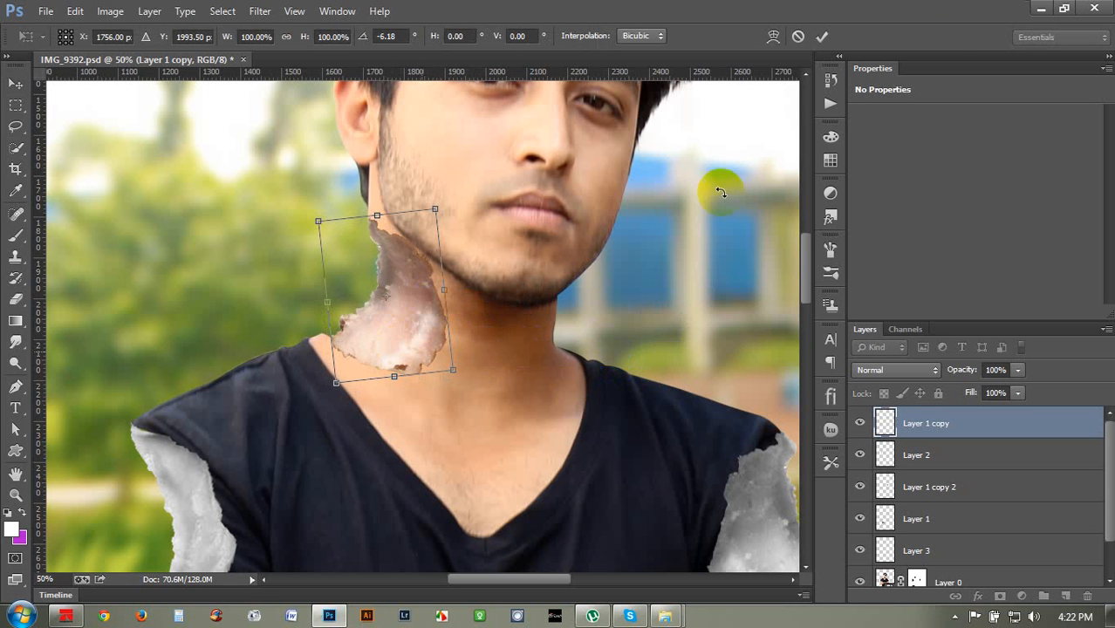
pyautogui.click(821, 35)
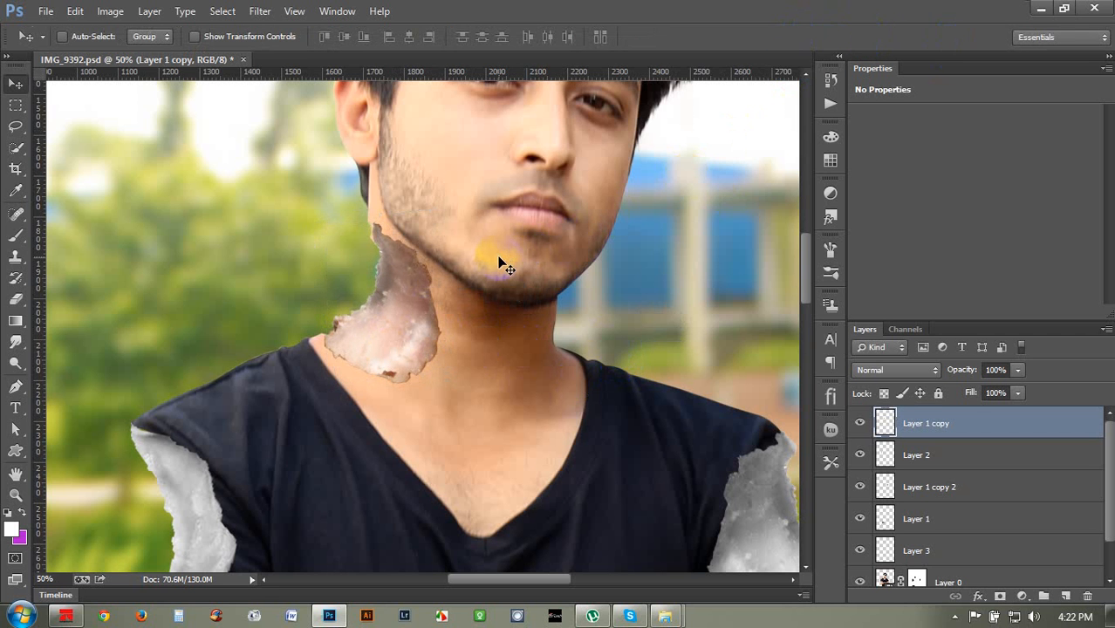
pyautogui.hotkey('shift', 'Left')
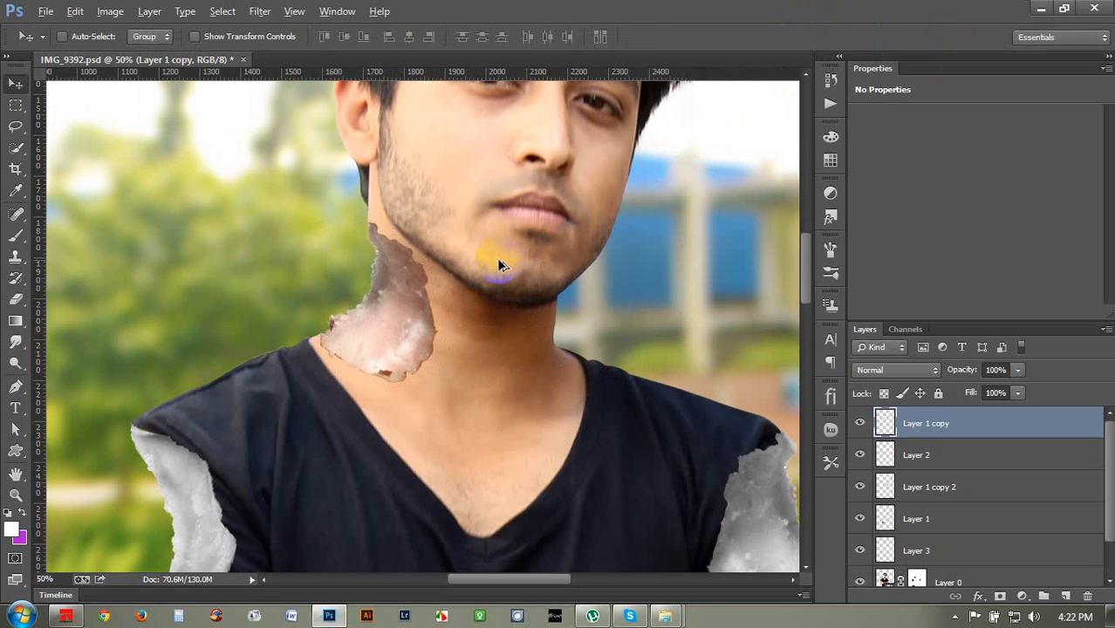
# Step: Duplicate the tinted neck bite onto the opposite side of the neck and flip the copy vertically with Free Transform
pyautogui.moveTo(423, 311); pyautogui.dragTo(619, 367)
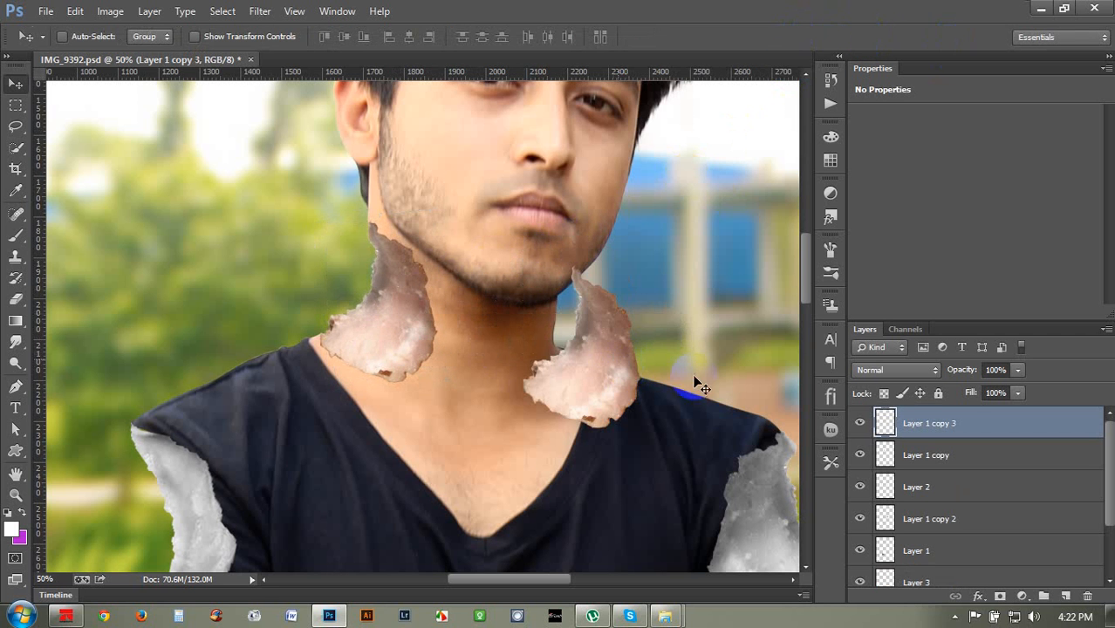
pyautogui.hotkey('ctrl', 't')
pyautogui.rightClick(653, 349)
pyautogui.click(695, 334)
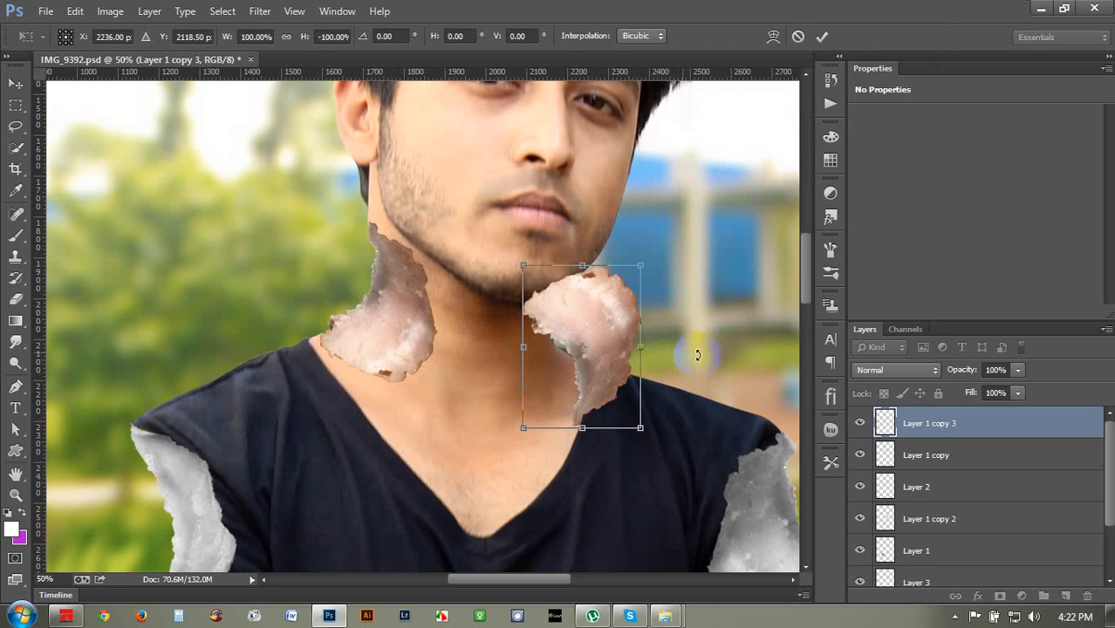
# Step: Scale the flipped copy to about 77.27%, rotate it about -30.43 degrees, and place it where the neck meets the shoulder
pyautogui.moveTo(681, 390); pyautogui.dragTo(617, 397)
pyautogui.moveTo(707, 481); pyautogui.dragTo(597, 418)
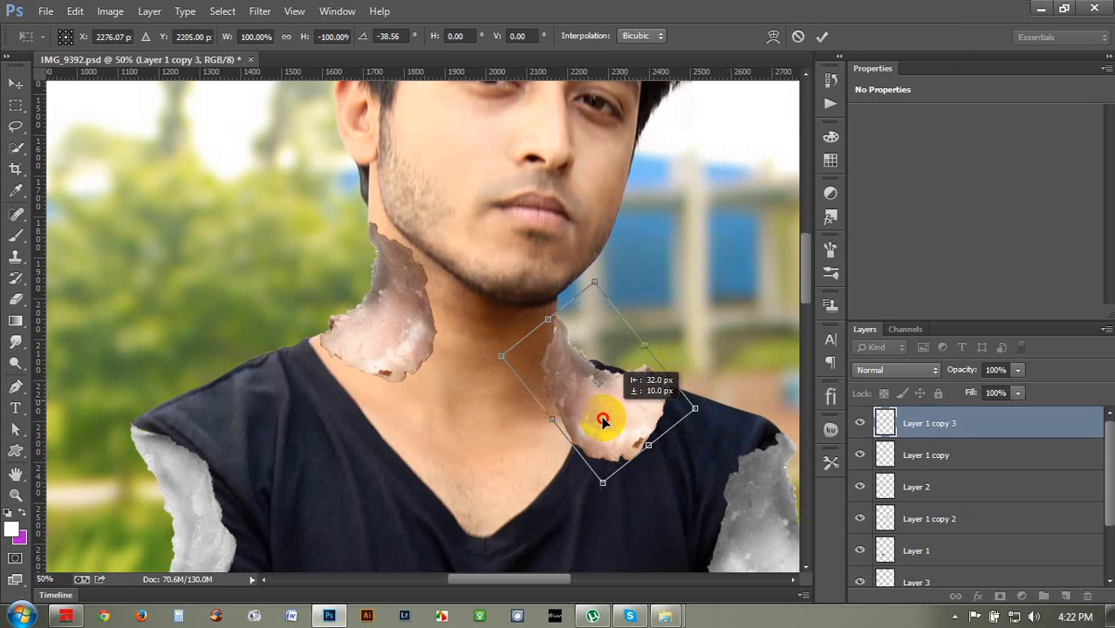
pyautogui.moveTo(766, 393); pyautogui.dragTo(600, 370)
pyautogui.moveTo(713, 343); pyautogui.dragTo(713, 359)
pyautogui.moveTo(679, 419); pyautogui.dragTo(648, 408)
pyautogui.moveTo(737, 371)
pyautogui.mouseDown()
pyautogui.moveTo(727, 399)
pyautogui.moveTo(711, 402)
pyautogui.moveTo(754, 378)
pyautogui.mouseUp()
pyautogui.moveTo(590, 362); pyautogui.dragTo(644, 361)
pyautogui.scroll(-3, 599, 368)
pyautogui.click(582, 333)
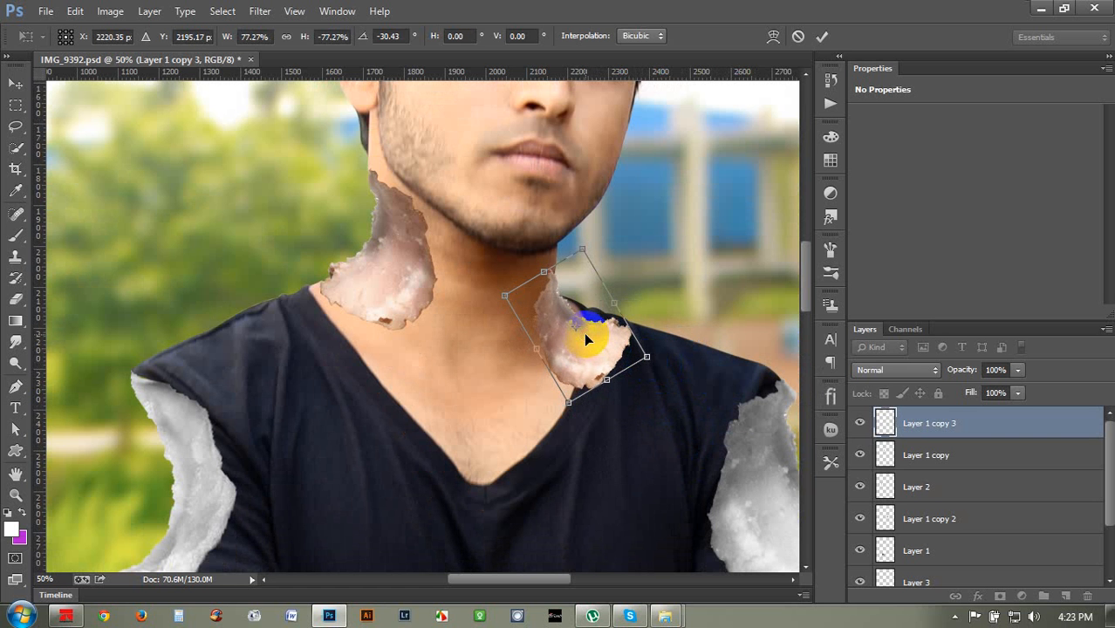
pyautogui.press('Return')
# Step: Reposition Layer 1 copy 3 with its tip on the neck edge and rotate it about -15.34 degrees to follow the shoulder
pyautogui.hotkey('ctrl', '+')
pyautogui.hotkey('ctrl', '+')
pyautogui.moveTo(637, 296); pyautogui.dragTo(347, 213)
pyautogui.moveTo(558, 330); pyautogui.dragTo(564, 367)
pyautogui.hotkey('ctrl', 't')
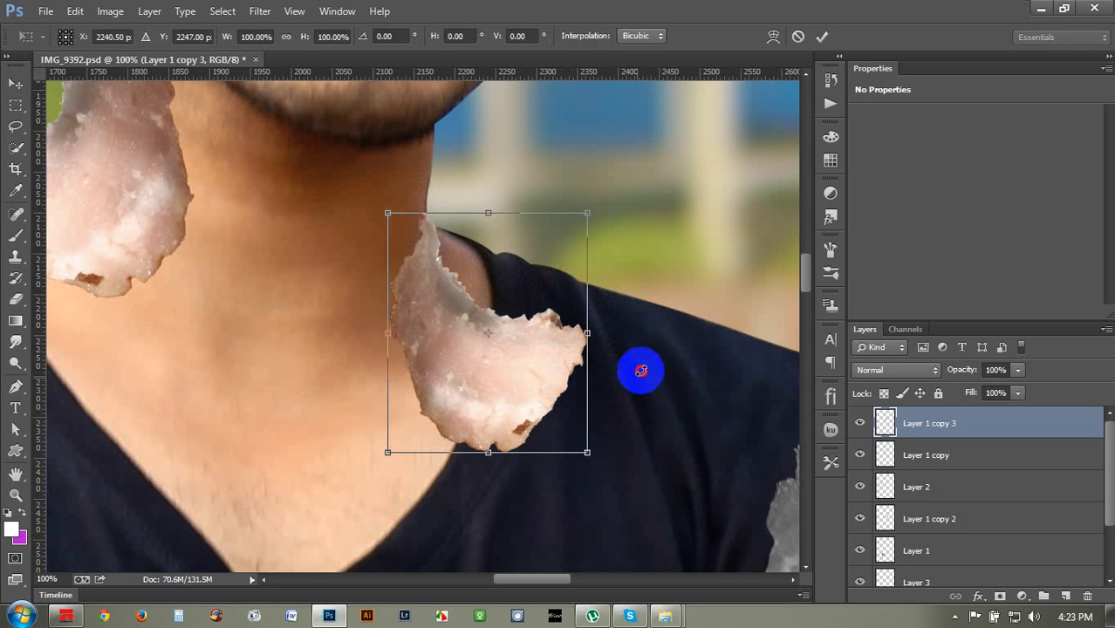
pyautogui.moveTo(639, 369); pyautogui.dragTo(423, 225)
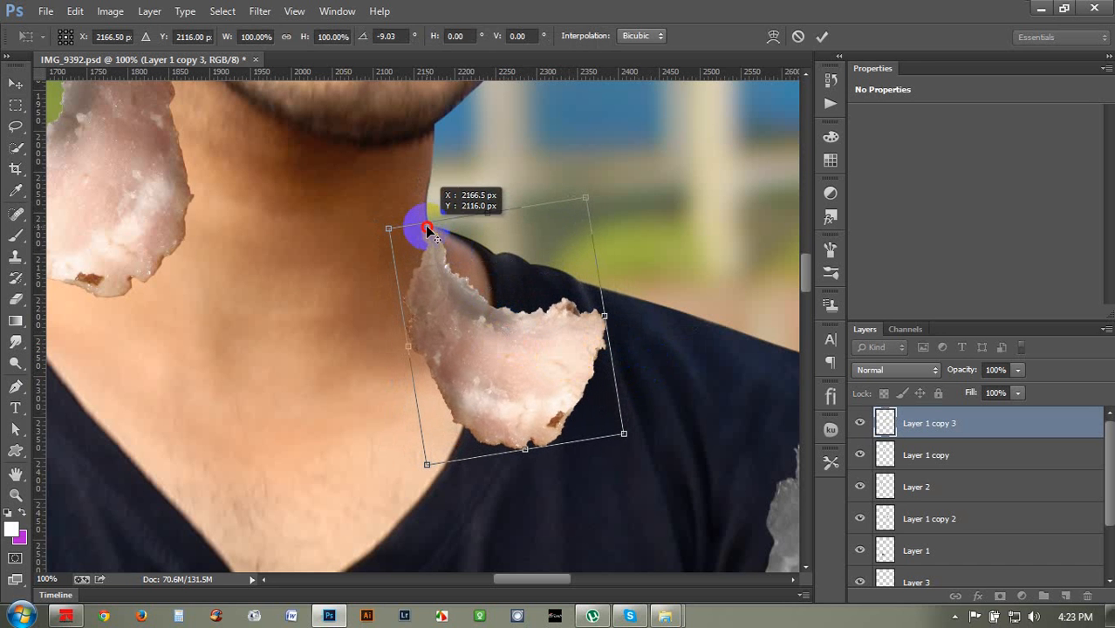
pyautogui.moveTo(490, 259); pyautogui.dragTo(497, 259)
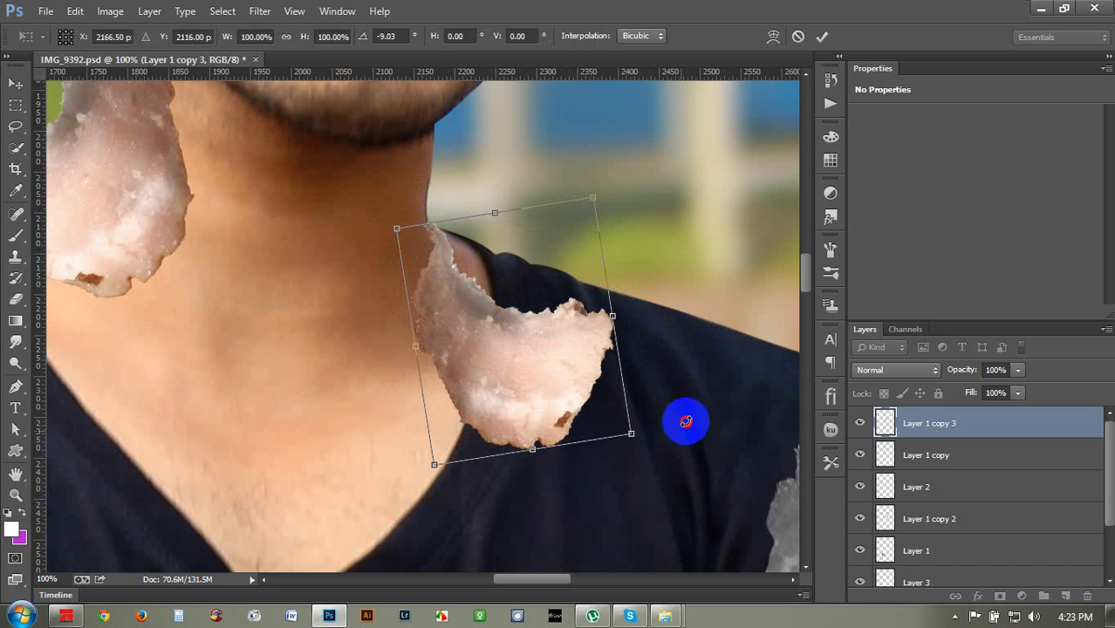
pyautogui.moveTo(686, 422); pyautogui.dragTo(692, 395)
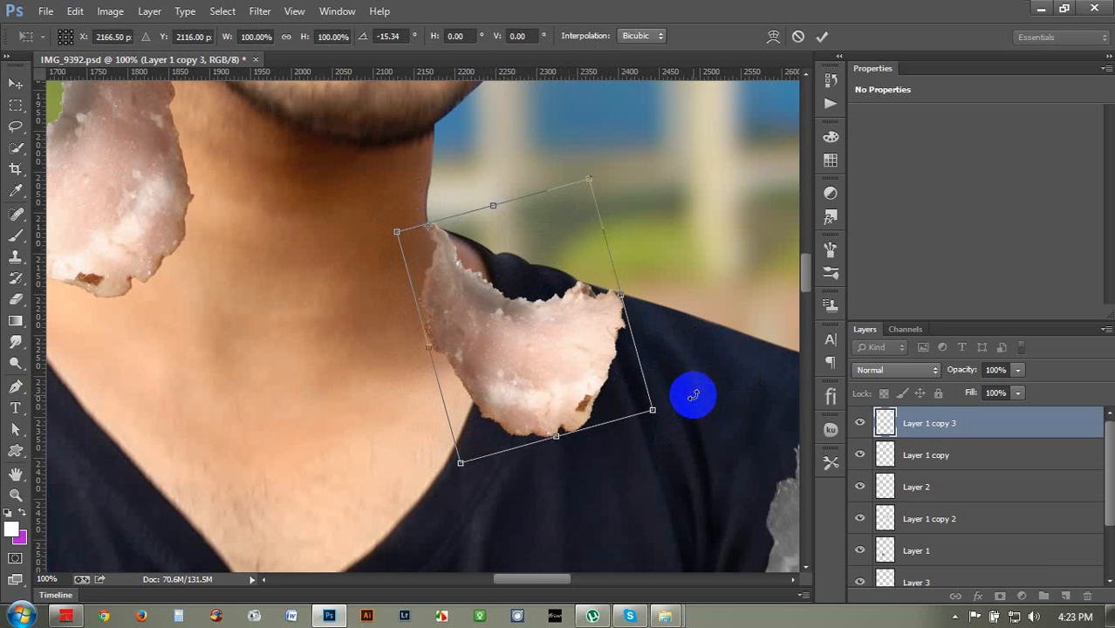
pyautogui.press('Return')
# Step: Paint black on Layer 0's mask with a 125 px brush to hide the skin and collar above the new neck bite
pyautogui.scroll(-2, 945, 578)
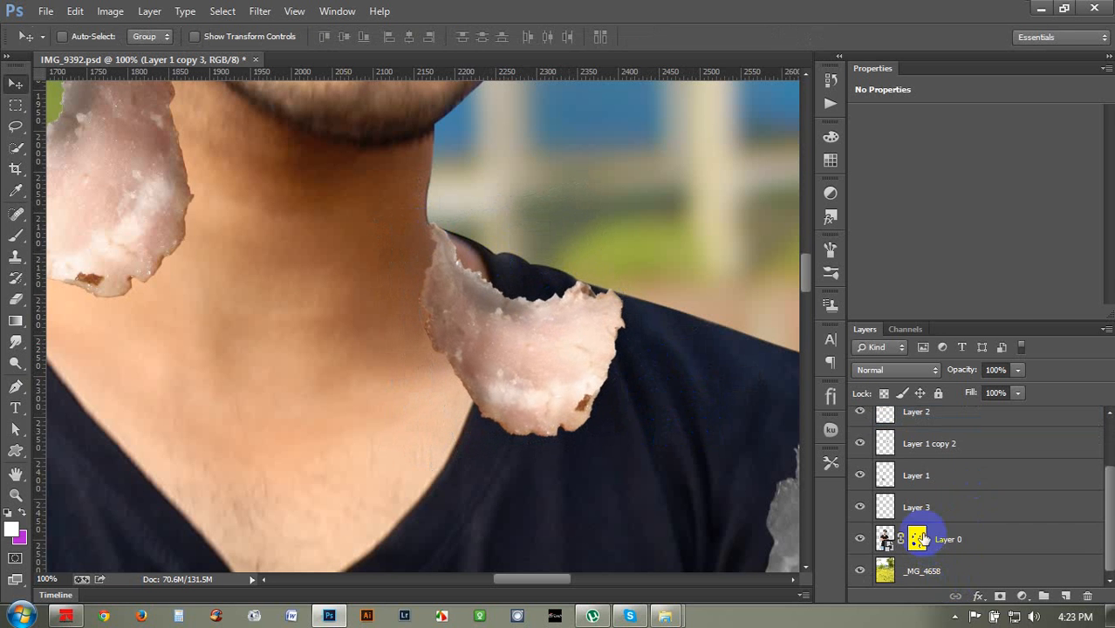
pyautogui.click(920, 538)
pyautogui.click(14, 235)
pyautogui.moveTo(501, 281); pyautogui.dragTo(489, 245)
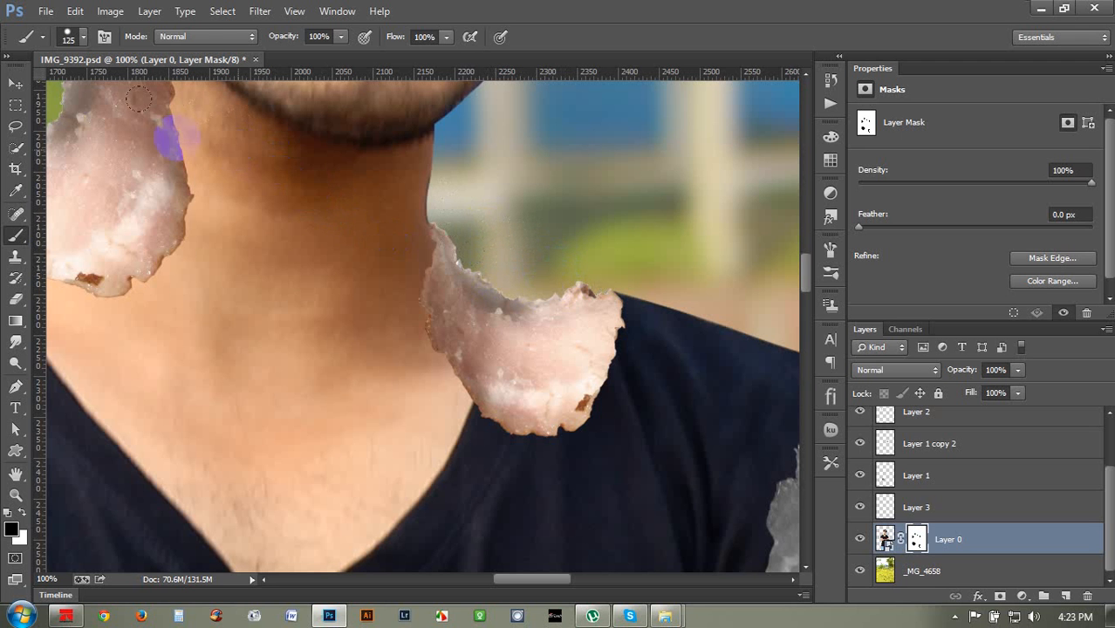
pyautogui.click(17, 85)
pyautogui.scroll(2, 972, 448)
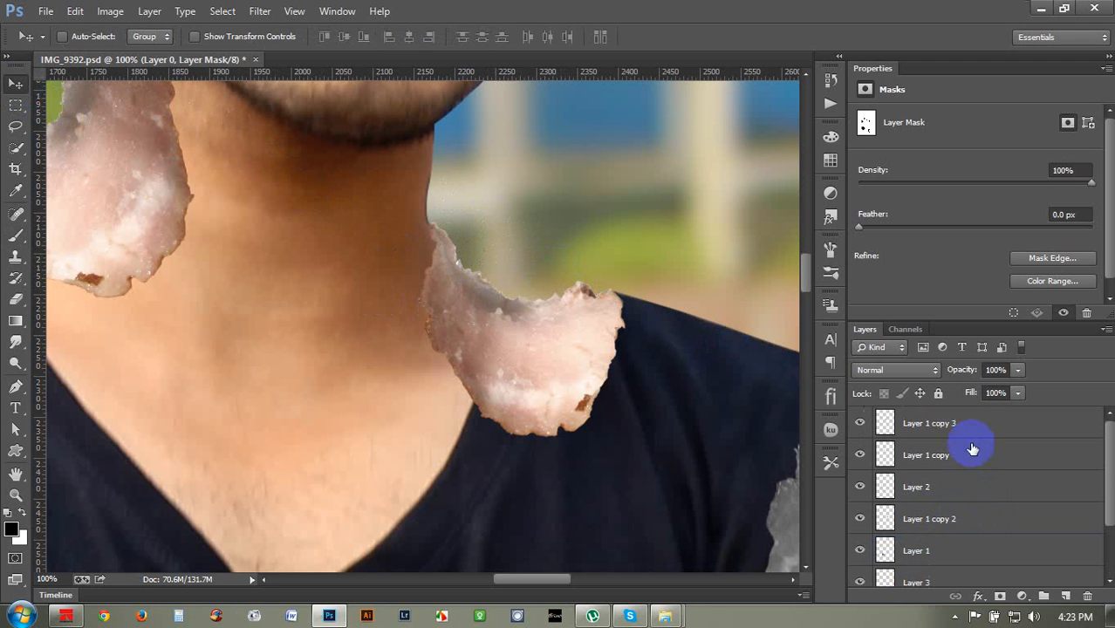
# Step: Brush black on Layer 0's mask with the 125 px brush along the neck edge just above the shoulder-side bite
pyautogui.click(968, 424)
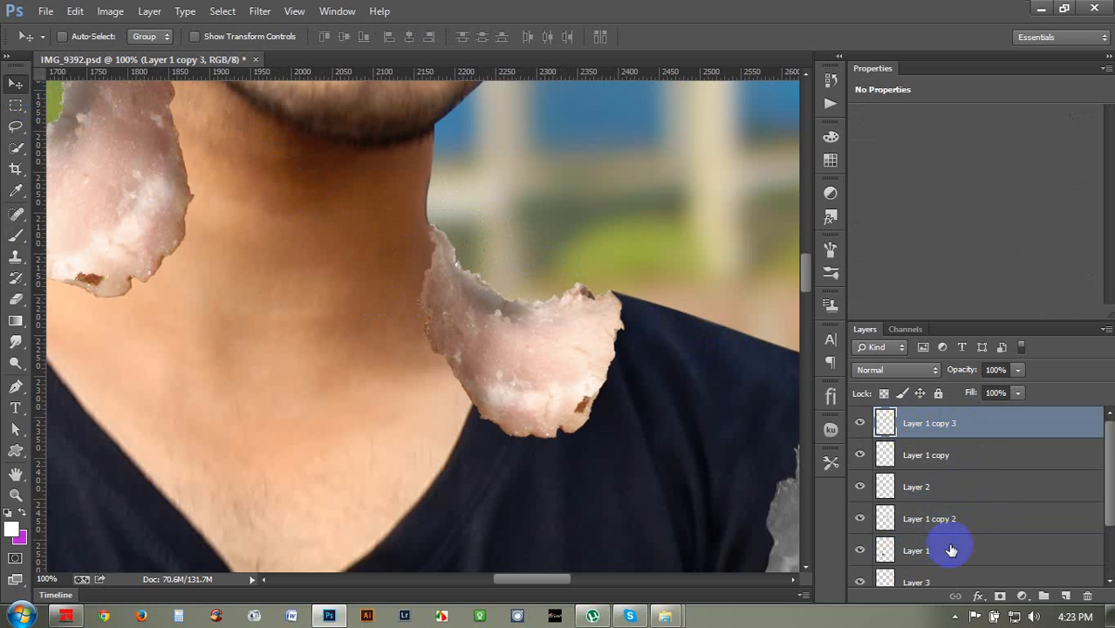
pyautogui.scroll(-2, 929, 558)
pyautogui.click(914, 539)
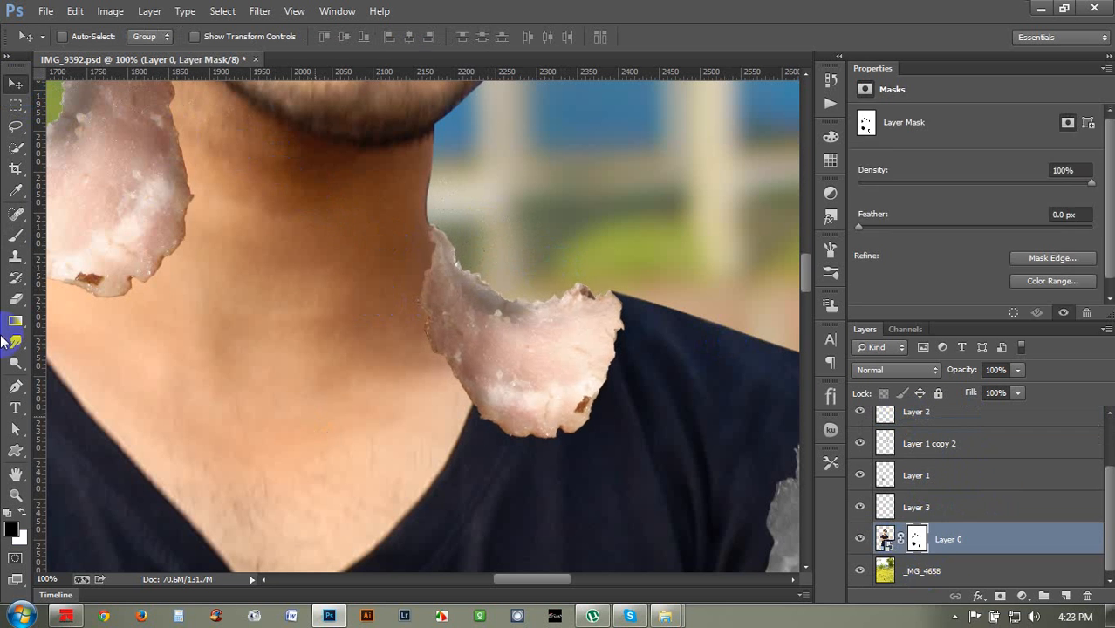
pyautogui.click(16, 236)
pyautogui.moveTo(382, 237); pyautogui.dragTo(436, 189)
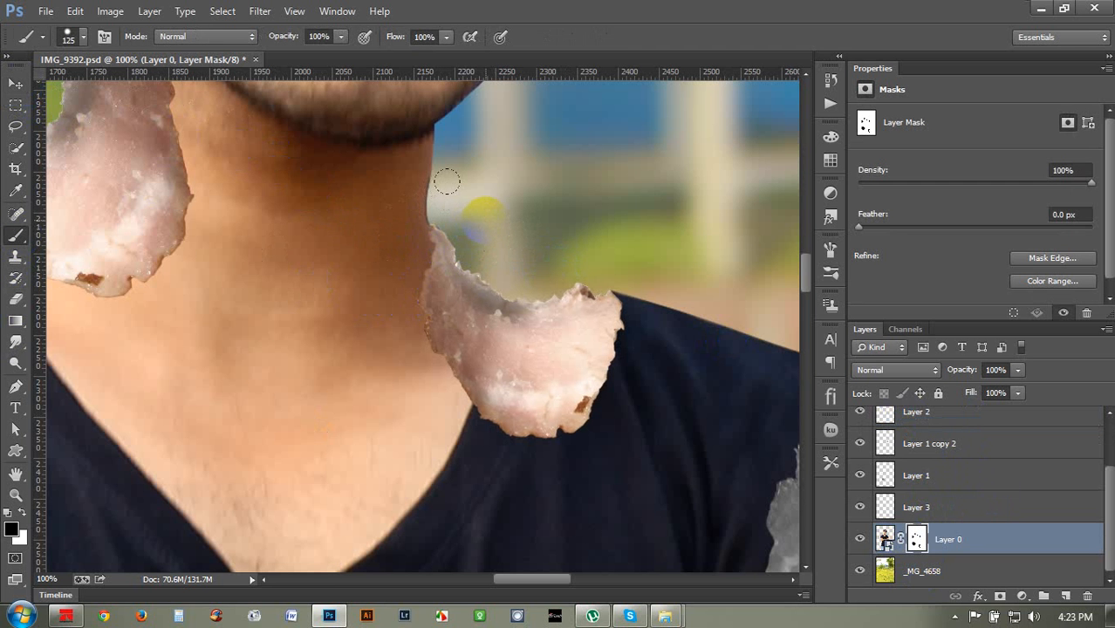
pyautogui.click(15, 85)
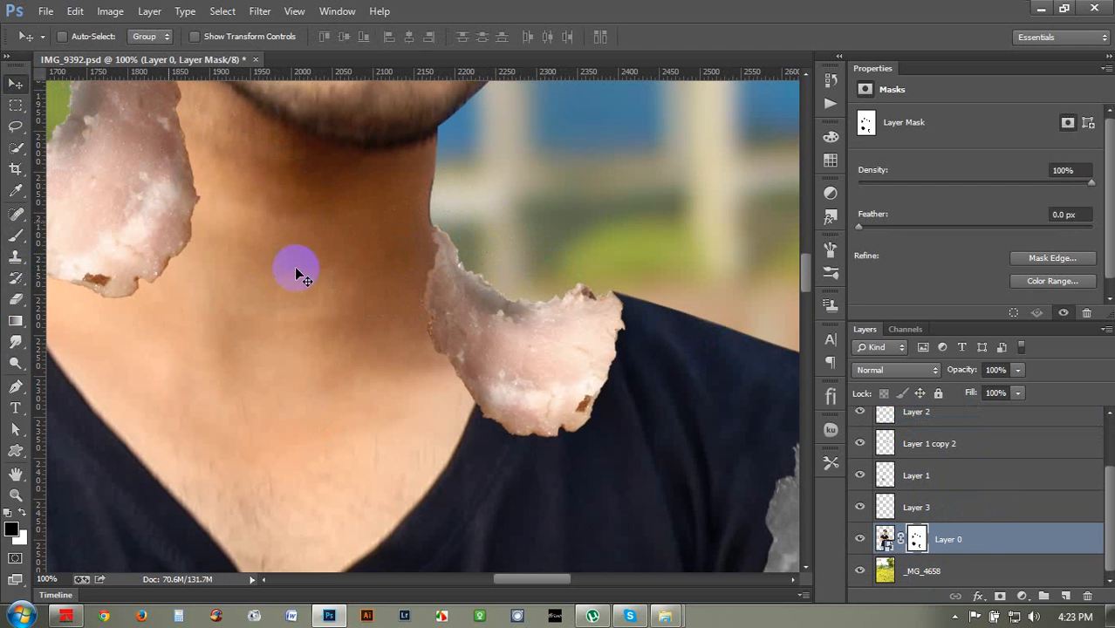
# Step: Add a Hue/Saturation adjustment layer above Layer 1 copy 3 and clip it to that layer
pyautogui.hotkey('ctrl', '-')
pyautogui.hotkey('ctrl', '-')
pyautogui.scroll(-1, 351, 333)
pyautogui.scroll(3, 541, 381)
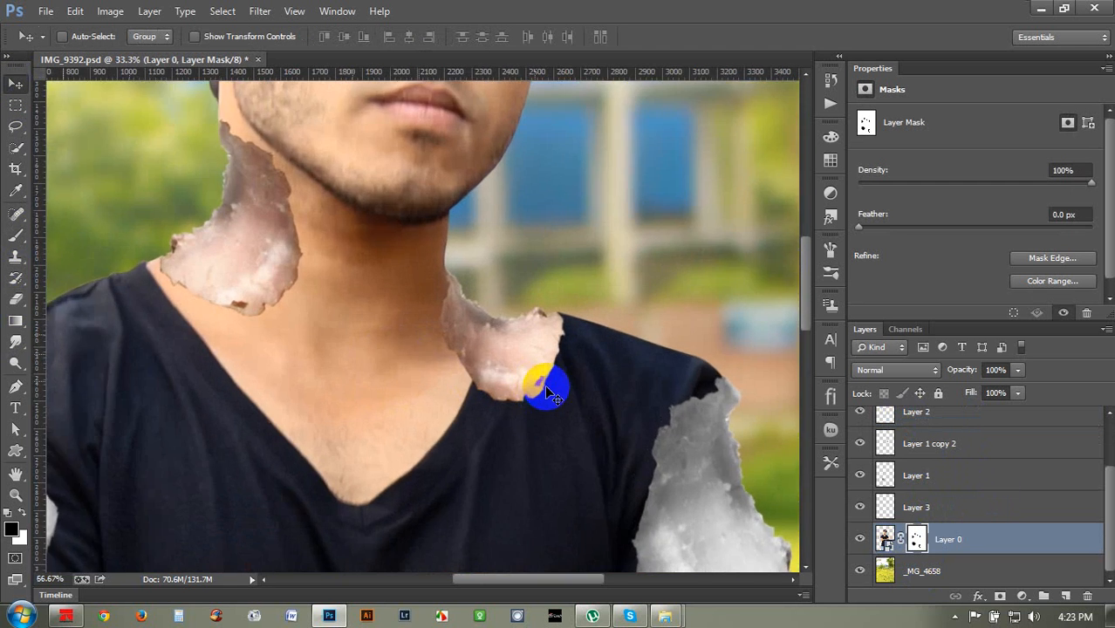
pyautogui.scroll(2, 901, 474)
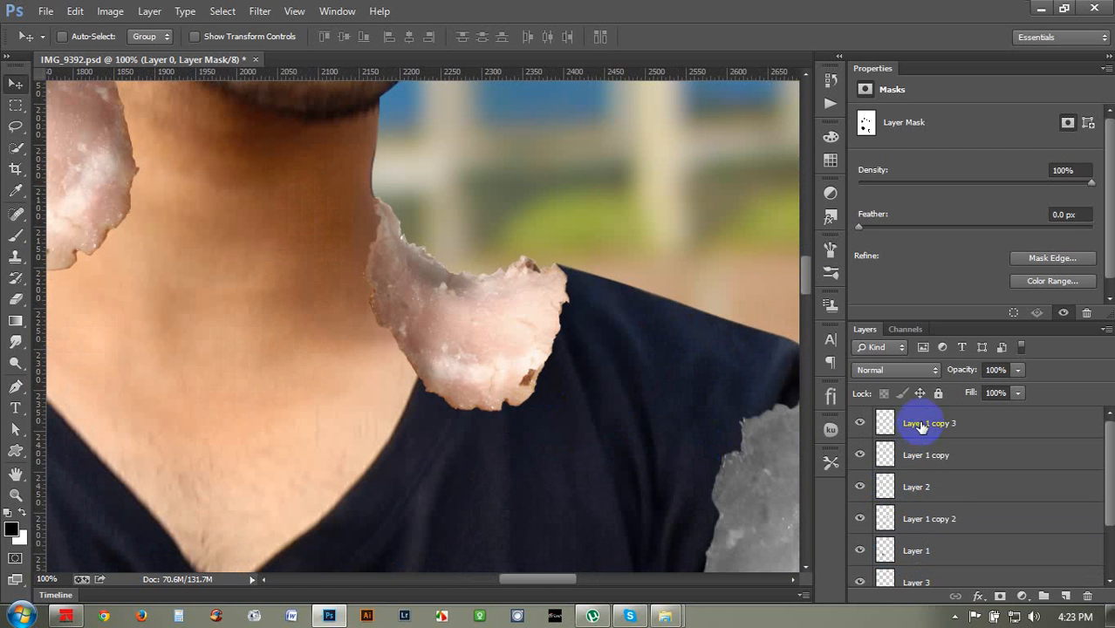
pyautogui.click(921, 424)
pyautogui.click(511, 299)
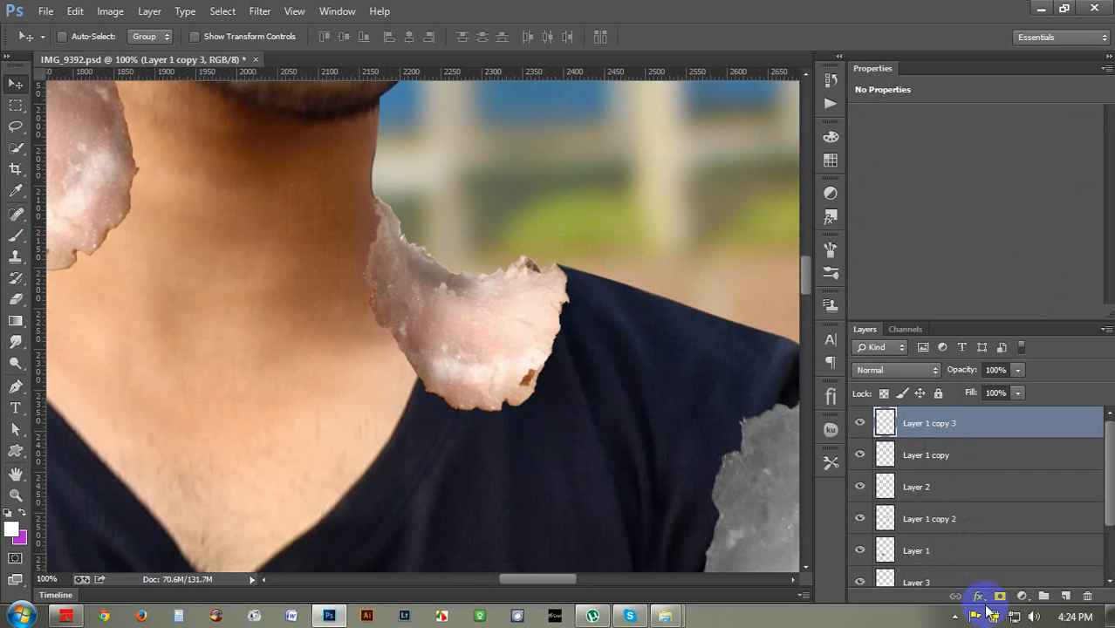
pyautogui.click(1020, 600)
pyautogui.click(977, 323)
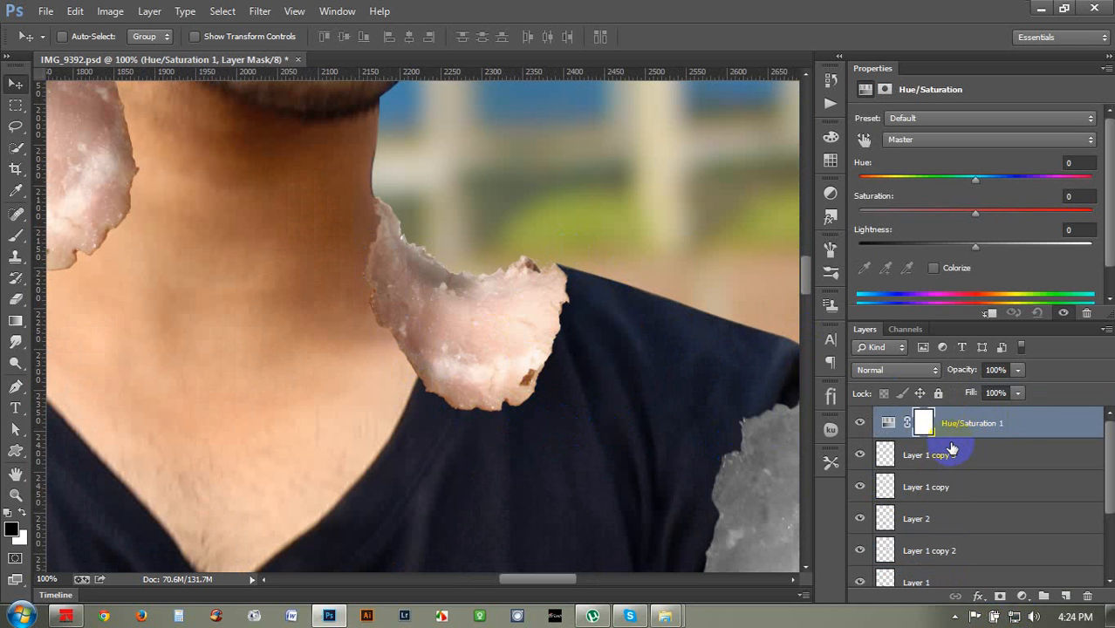
pyautogui.keyDown('alt'); pyautogui.click(957, 436); pyautogui.keyUp('alt')
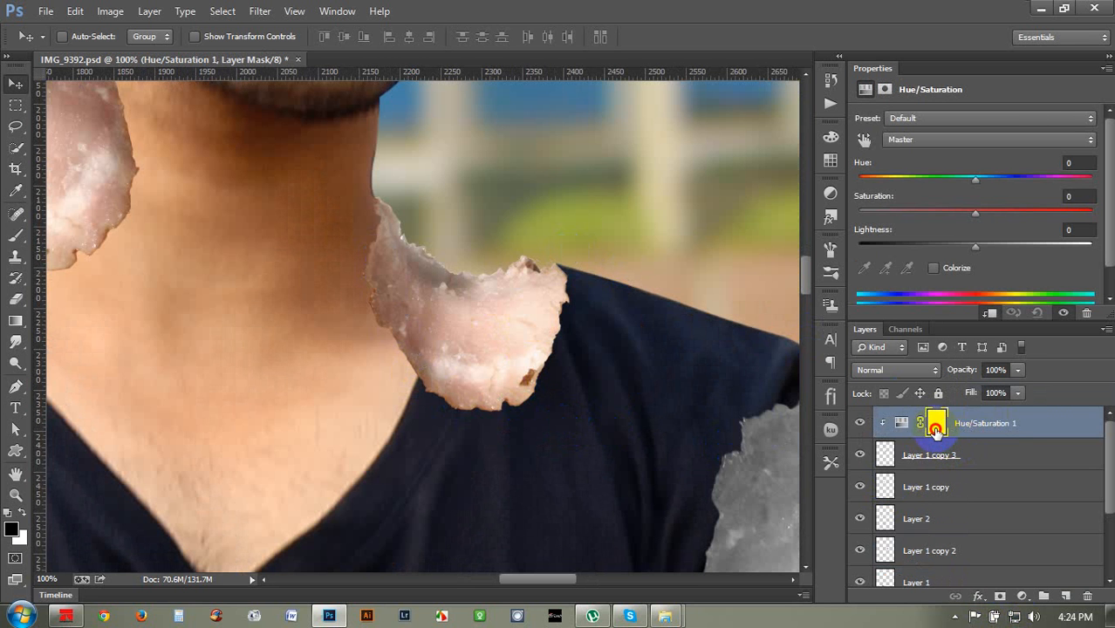
# Step: Set the clipped Hue/Saturation adjustment's saturation to -100
pyautogui.click(935, 426)
pyautogui.click(907, 424)
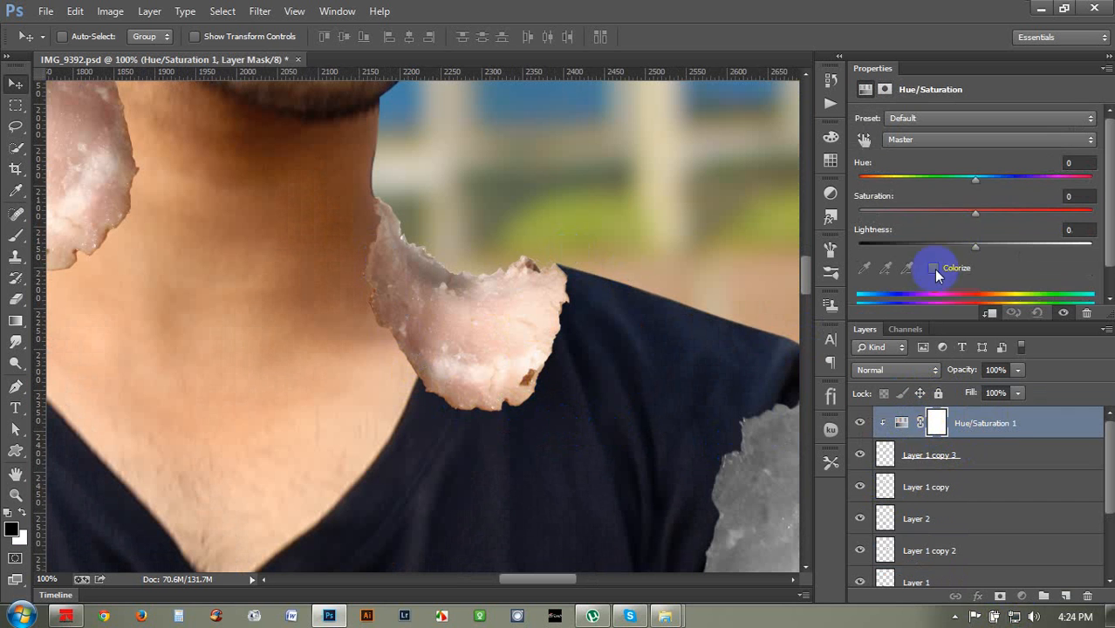
pyautogui.moveTo(974, 213); pyautogui.dragTo(768, 240)
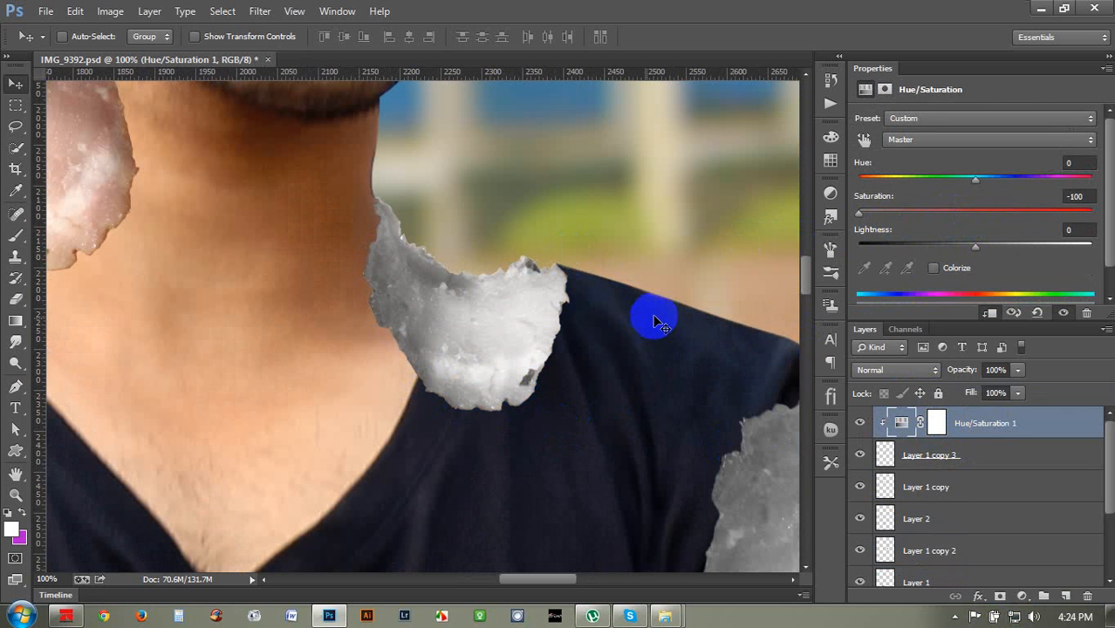
# Step: Paint black on the Hue/Saturation mask with a 90 px brush to restore the flesh tint along the bite's neck side
pyautogui.click(16, 236)
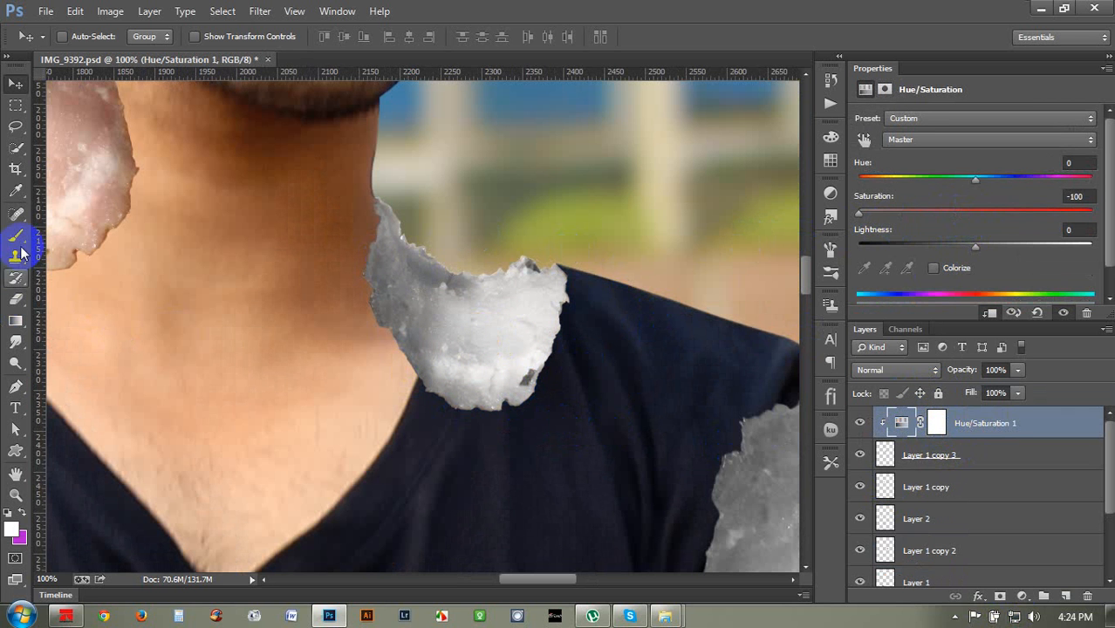
pyautogui.press('d')
pyautogui.click(932, 424)
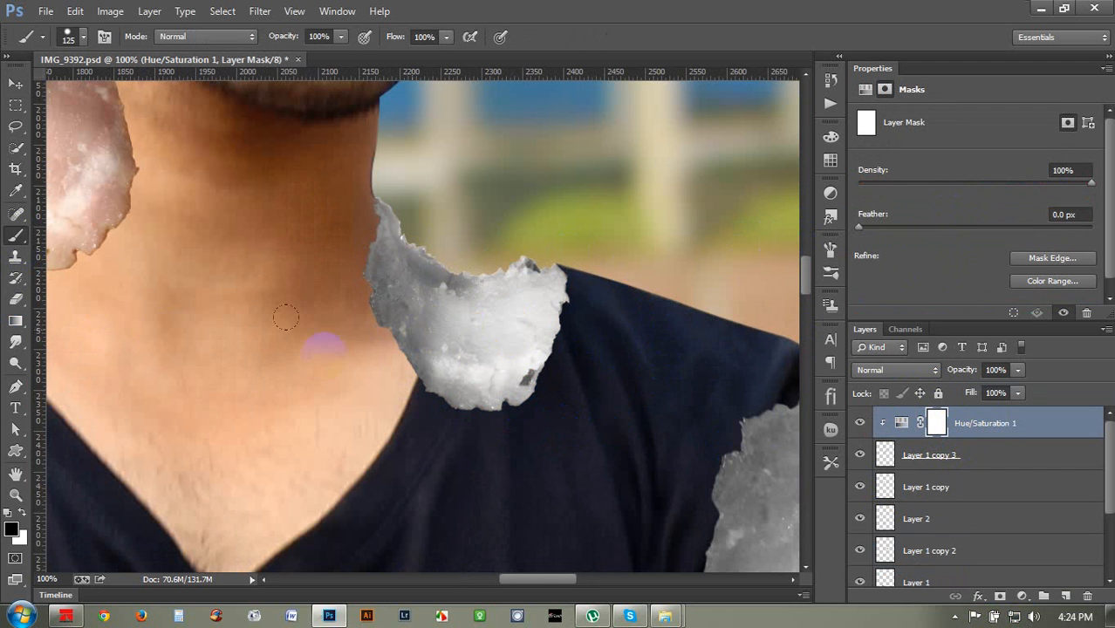
pyautogui.click(21, 513)
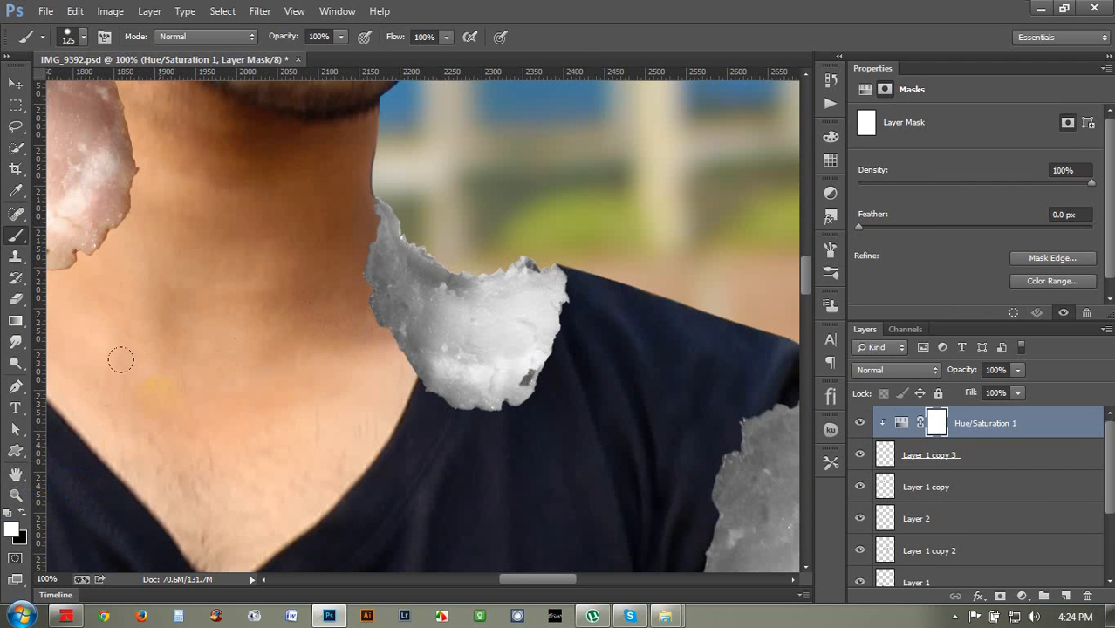
pyautogui.press('[')
pyautogui.click(339, 272)
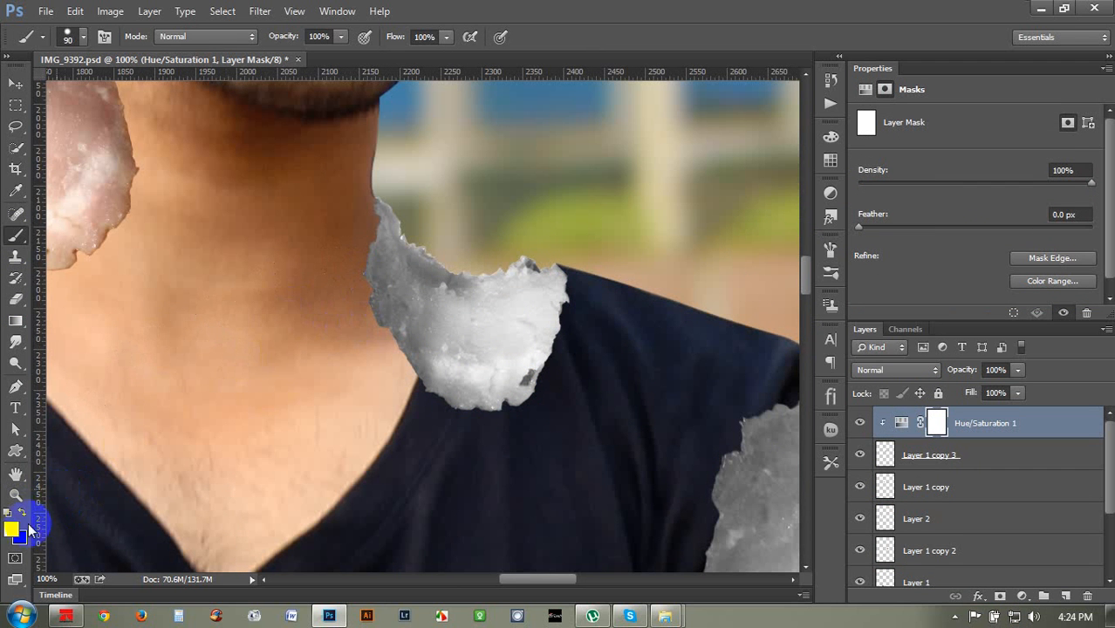
pyautogui.click(341, 314)
pyautogui.moveTo(365, 304); pyautogui.dragTo(384, 213)
# Step: Reduce the brush to 66 px and refine the Hue/Saturation mask, blending the flesh tint from the neck toward the bite's centre
pyautogui.rightClick(485, 241)
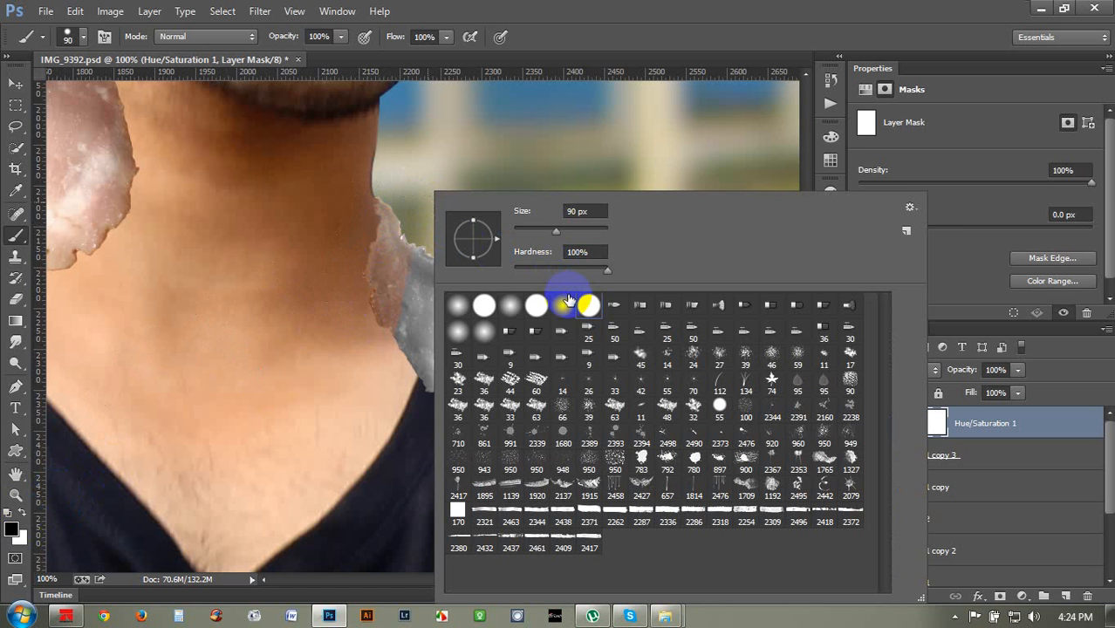
pyautogui.moveTo(560, 233); pyautogui.dragTo(545, 236)
pyautogui.click(406, 244)
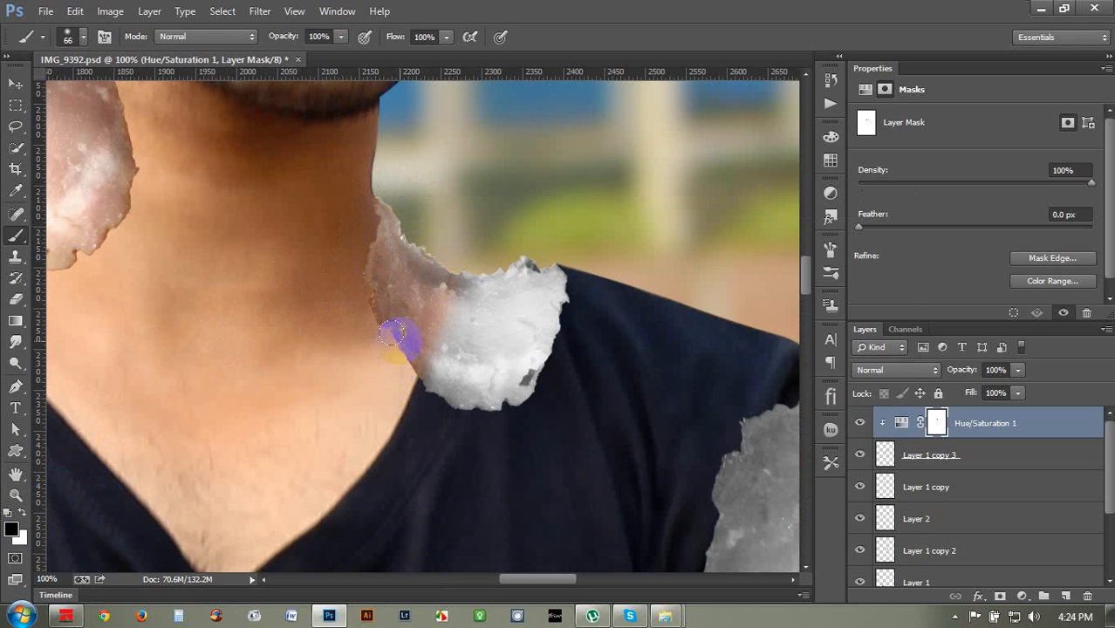
pyautogui.click(23, 513)
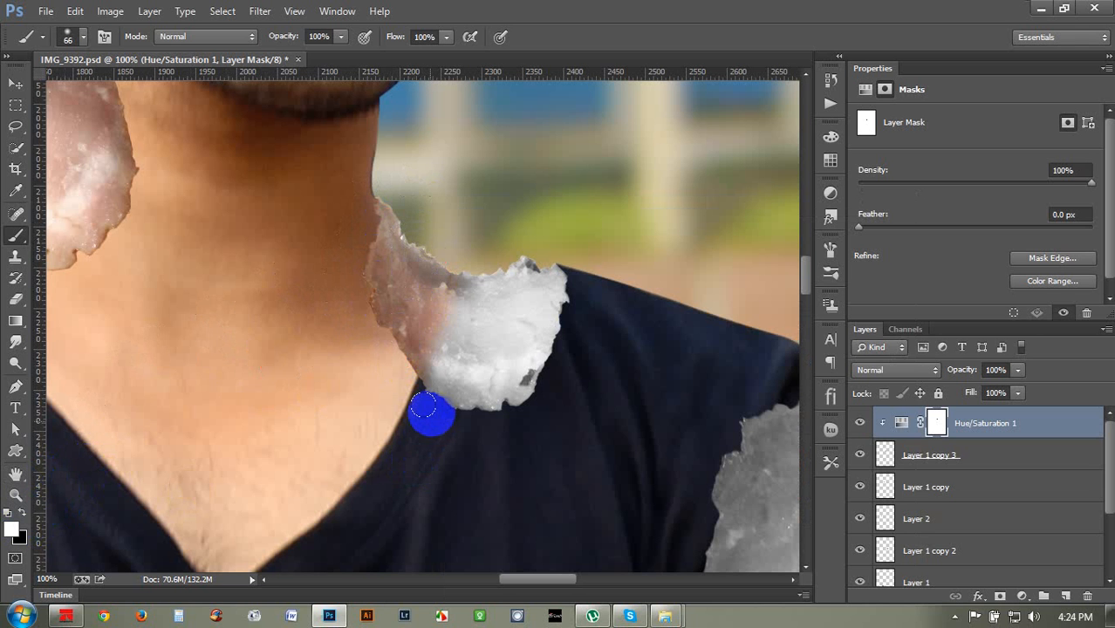
pyautogui.moveTo(423, 406); pyautogui.dragTo(478, 292)
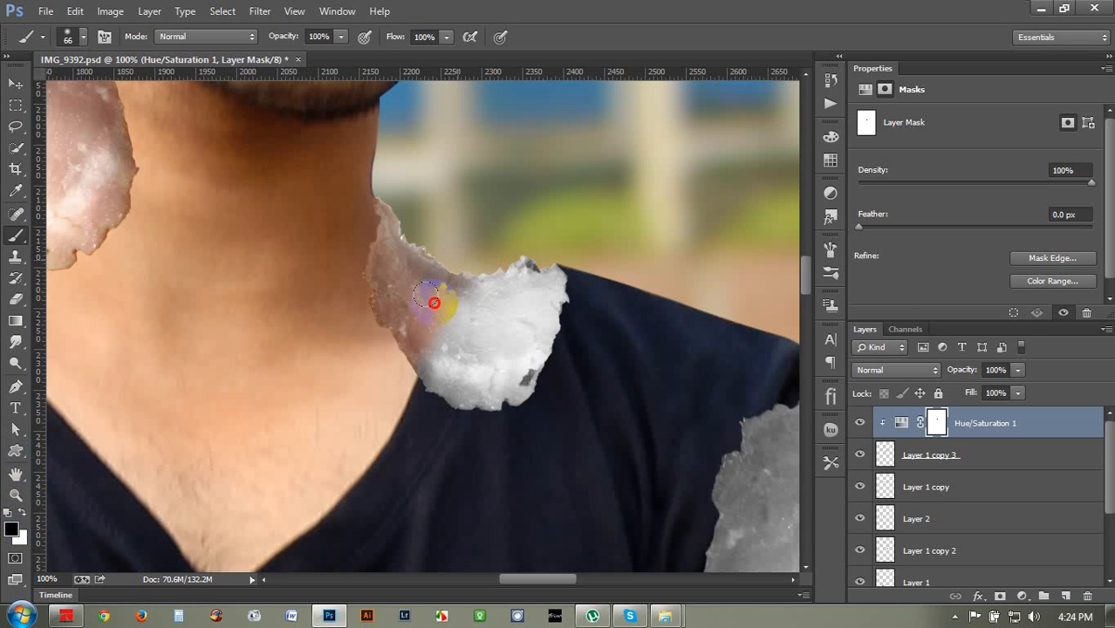
pyautogui.moveTo(439, 353)
pyautogui.mouseDown()
pyautogui.moveTo(468, 322)
pyautogui.moveTo(475, 293)
pyautogui.moveTo(469, 279)
pyautogui.moveTo(425, 271)
pyautogui.moveTo(416, 253)
pyautogui.moveTo(479, 324)
pyautogui.moveTo(504, 313)
pyautogui.moveTo(492, 295)
pyautogui.moveTo(443, 322)
pyautogui.moveTo(451, 345)
pyautogui.moveTo(455, 320)
pyautogui.moveTo(480, 304)
pyautogui.moveTo(436, 284)
pyautogui.mouseUp()
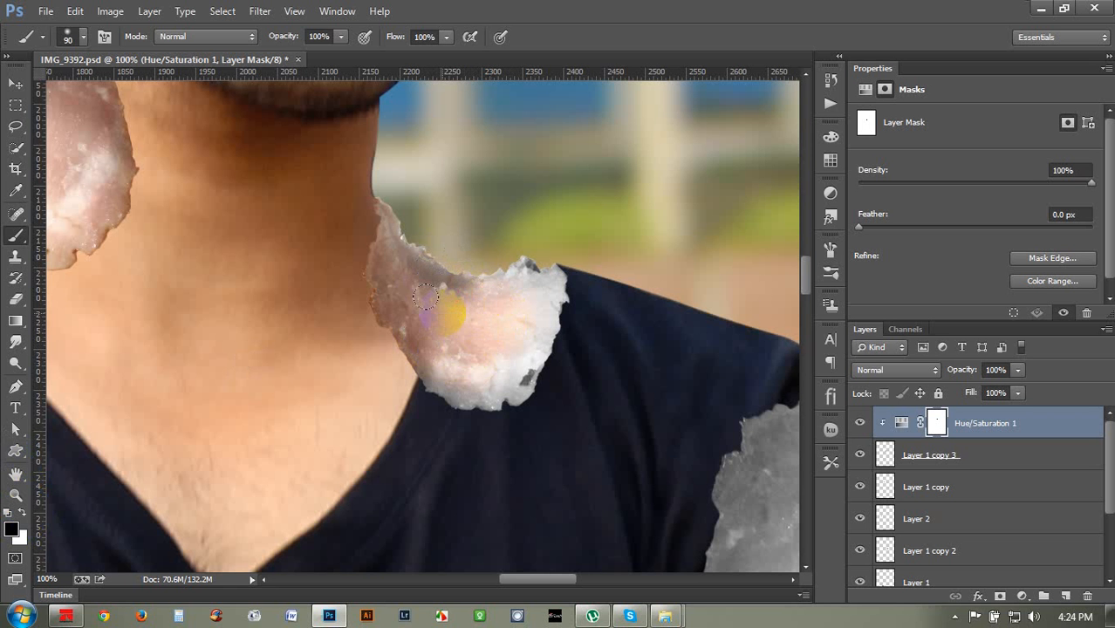
# Step: Examine how the neck, sleeve, waist and hip bites look across the whole figure against the background
pyautogui.scroll(-6, 442, 317)
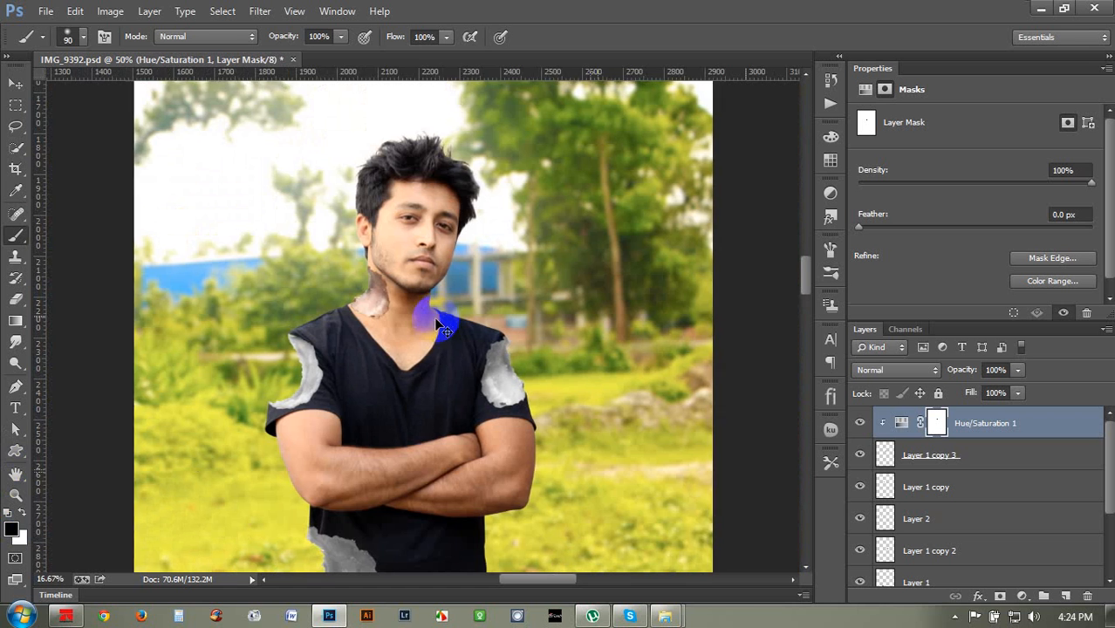
pyautogui.scroll(-1, 419, 330)
pyautogui.scroll(1, 178, 302)
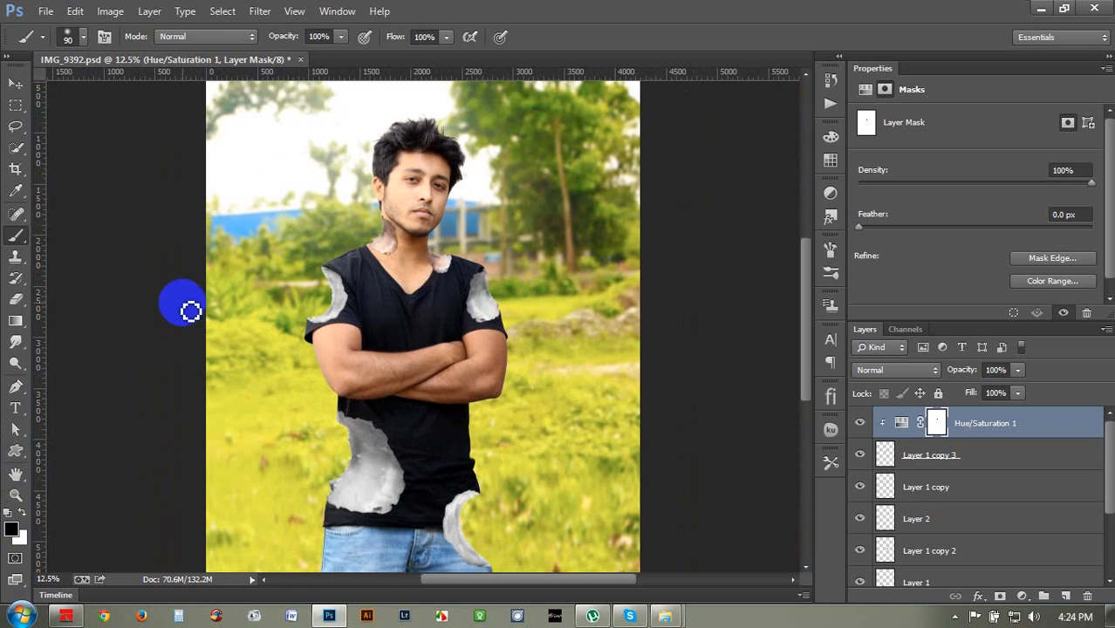
pyautogui.click(16, 83)
pyautogui.scroll(-1, 447, 312)
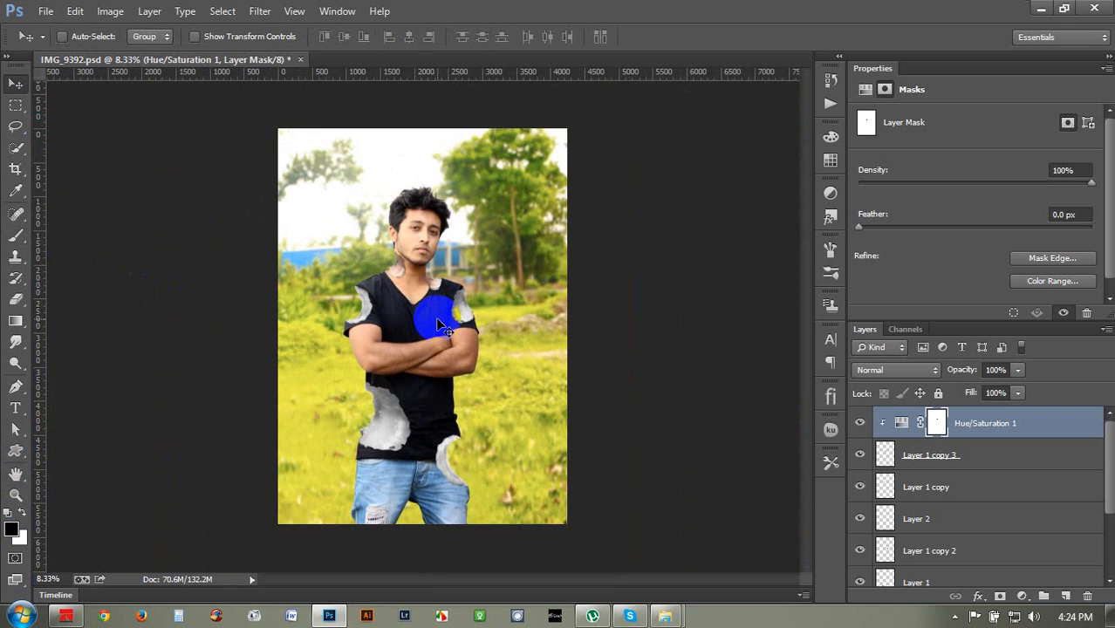
pyautogui.scroll(1, 601, 397)
pyautogui.scroll(-1, 600, 394)
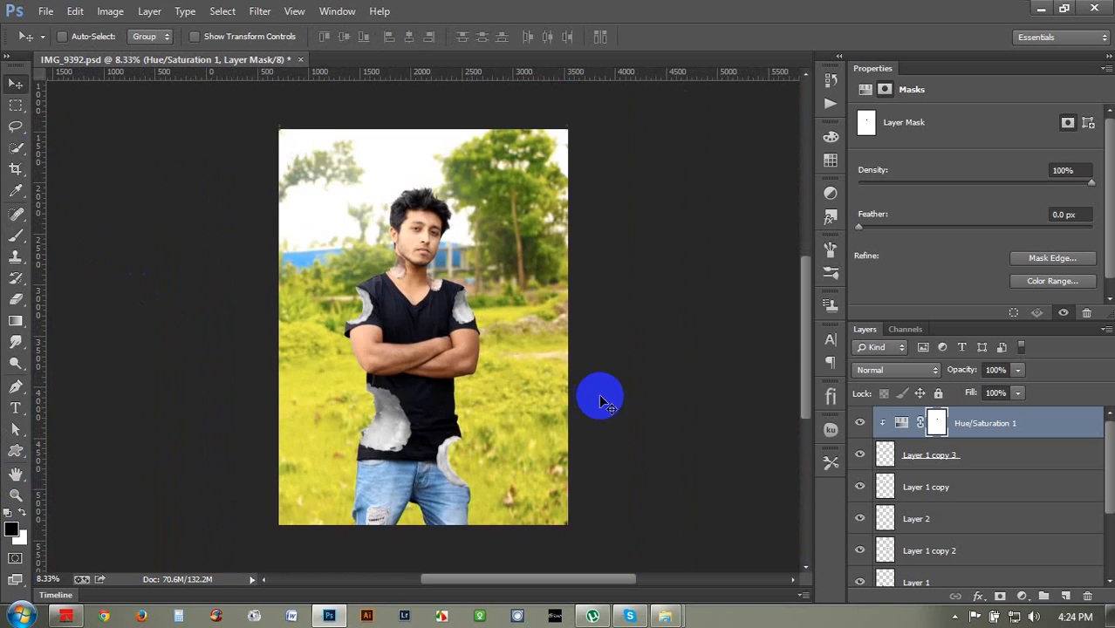
pyautogui.scroll(1, 627, 412)
pyautogui.scroll(1, 628, 415)
# Step: Lower the saturation of the _MG_4658 background layer with a Hue/Saturation adjustment, then save the document
pyautogui.scroll(-3, 991, 558)
pyautogui.click(974, 560)
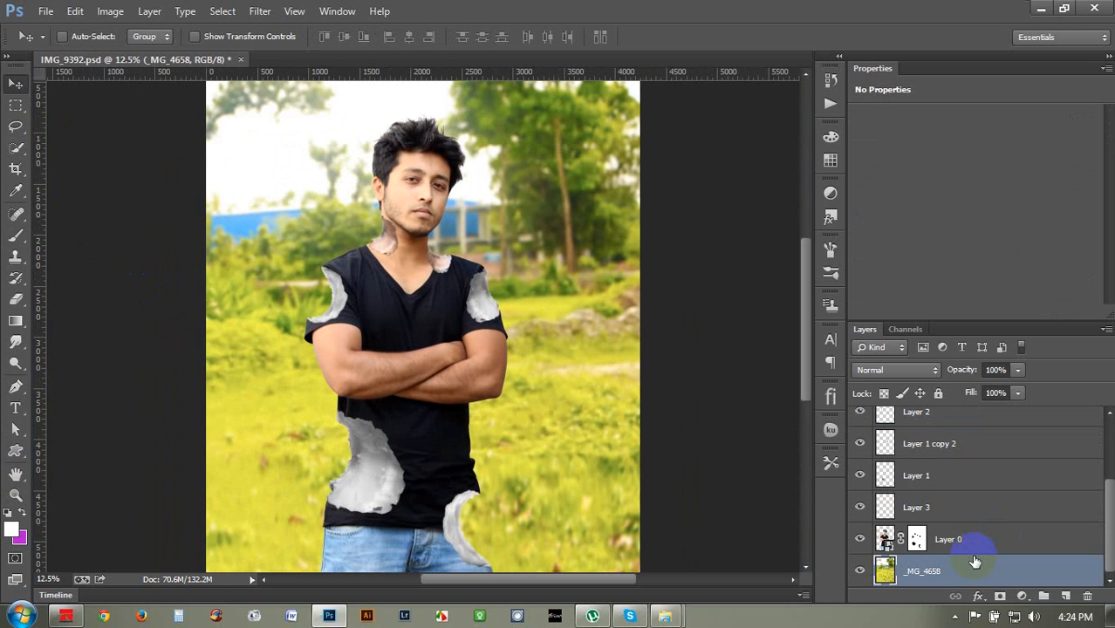
pyautogui.click(110, 12)
pyautogui.moveTo(123, 55)
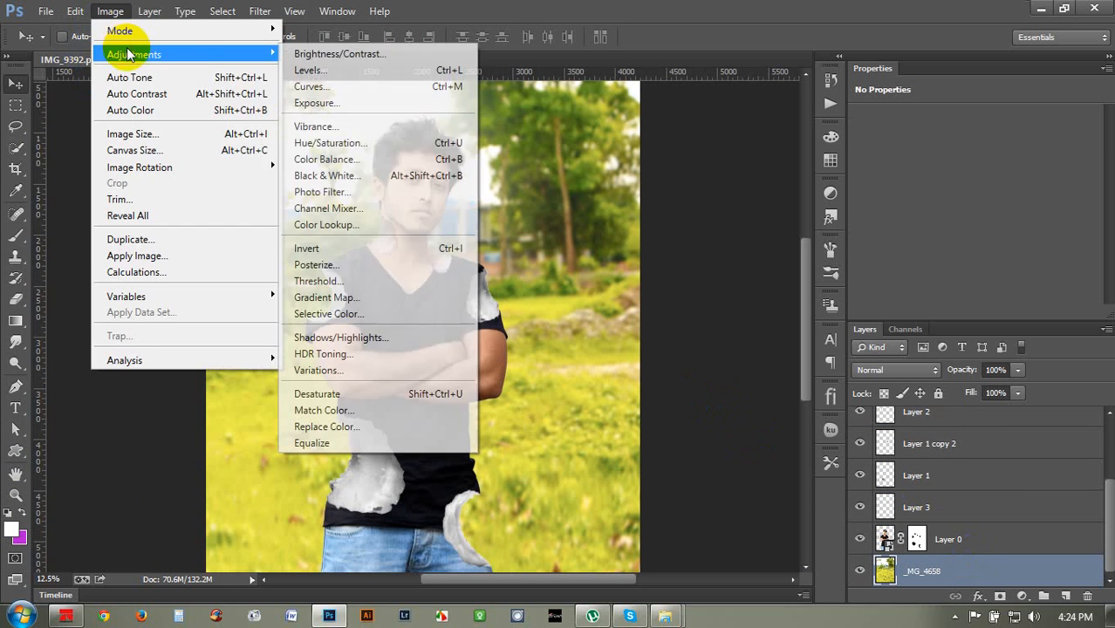
pyautogui.click(329, 142)
pyautogui.moveTo(876, 233); pyautogui.dragTo(858, 239)
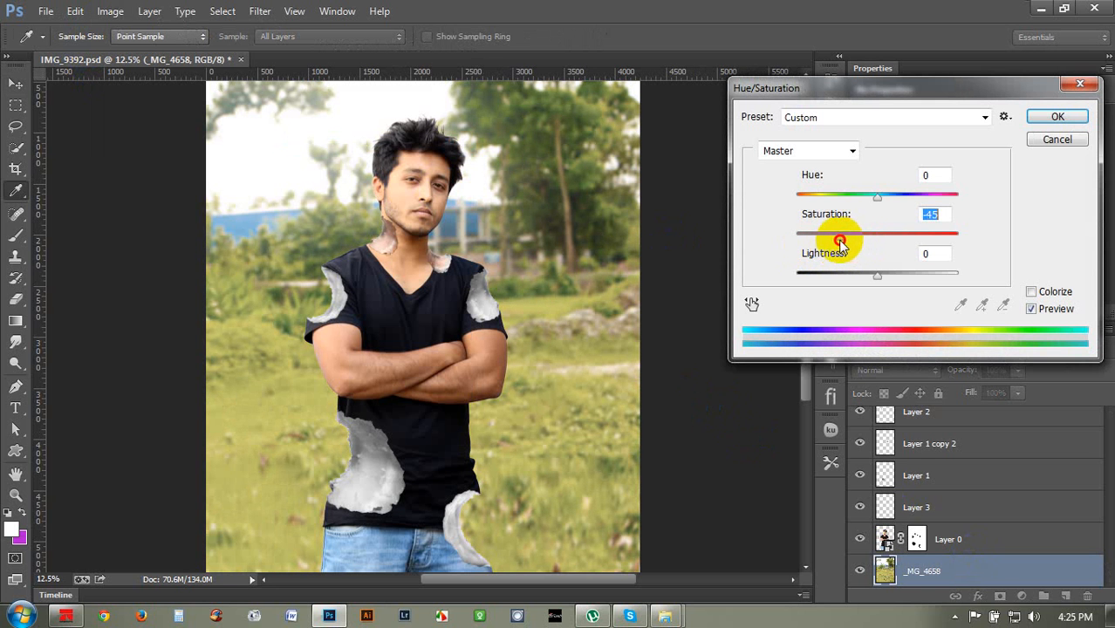
pyautogui.click(1043, 115)
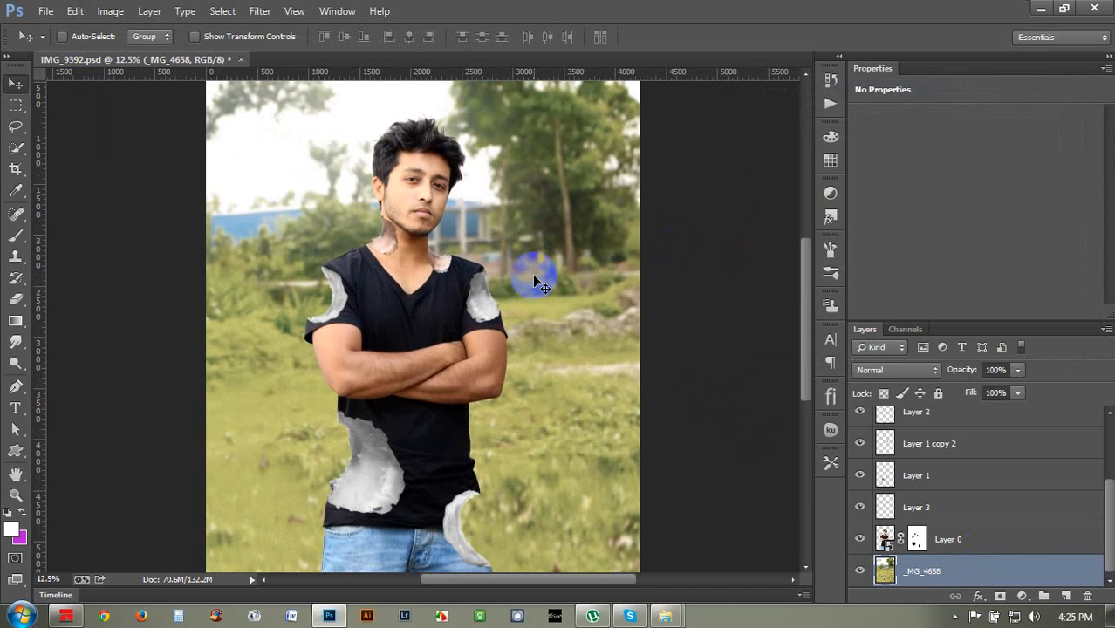
pyautogui.hotkey('ctrl', '-')
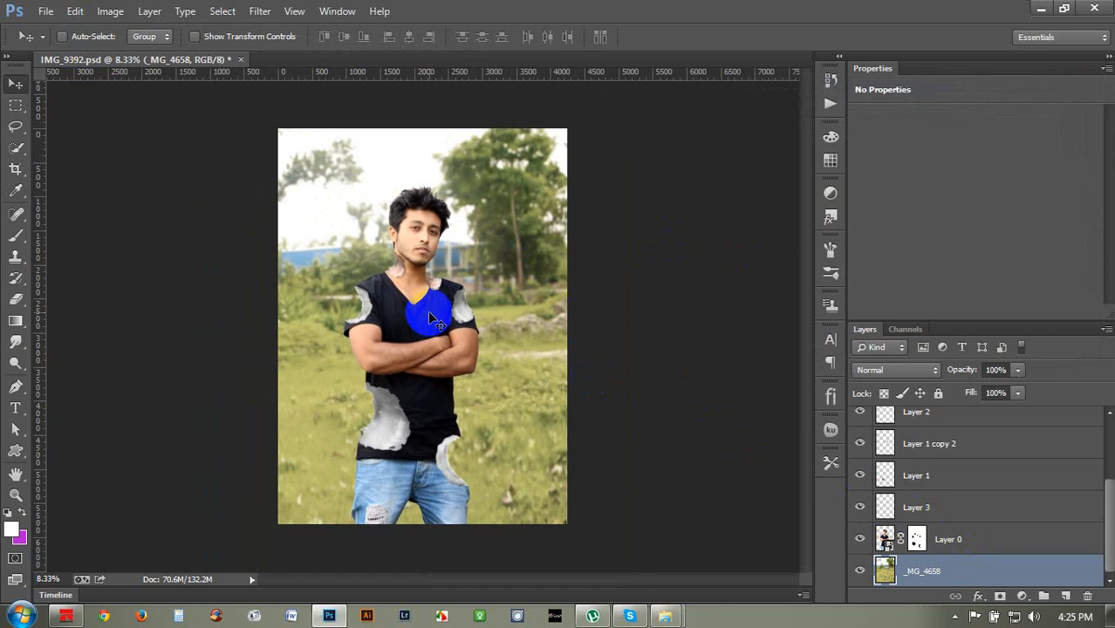
pyautogui.hotkey('ctrl', 's')
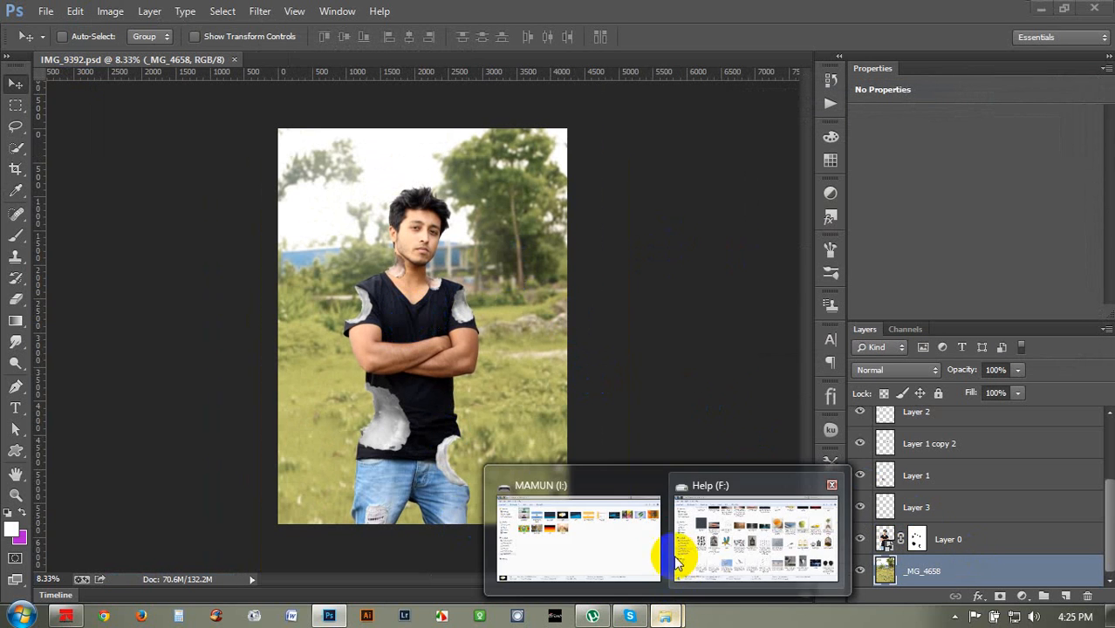
# Step: Switch to the file browser and look through the Help (F:) drive for a replacement background image
pyautogui.hotkey('alt', 'Tab')
pyautogui.click(56, 415)
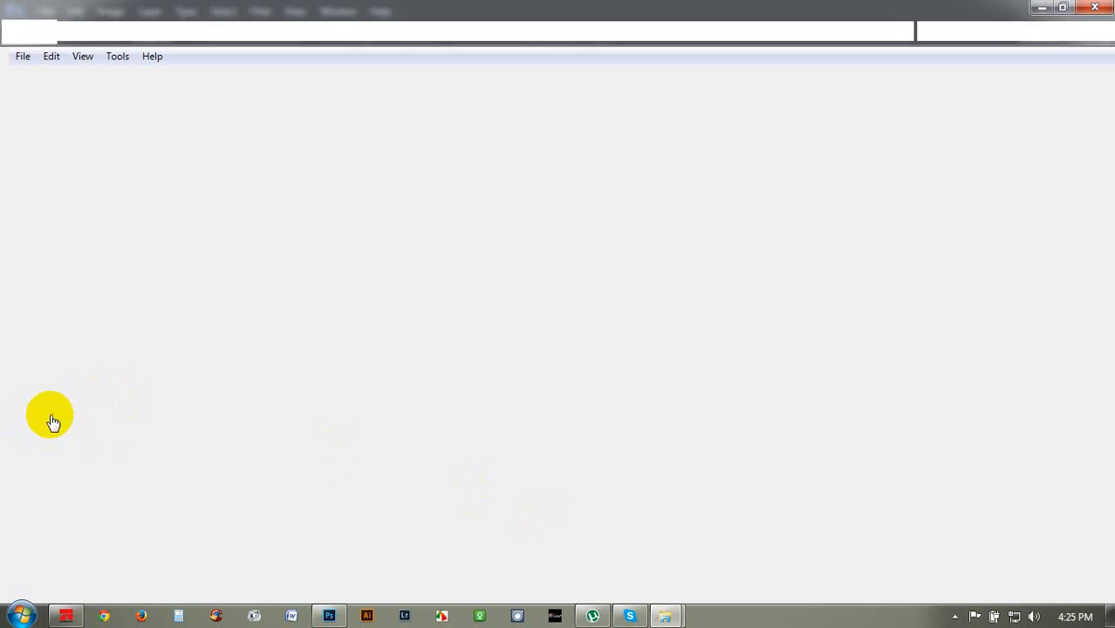
pyautogui.click(63, 381)
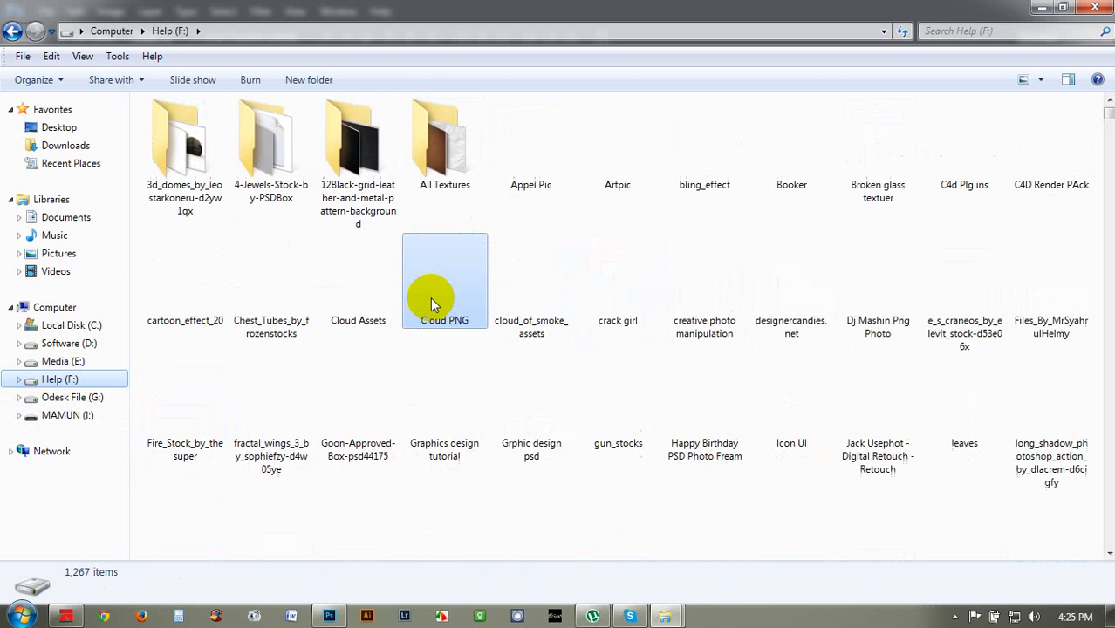
pyautogui.click(430, 302)
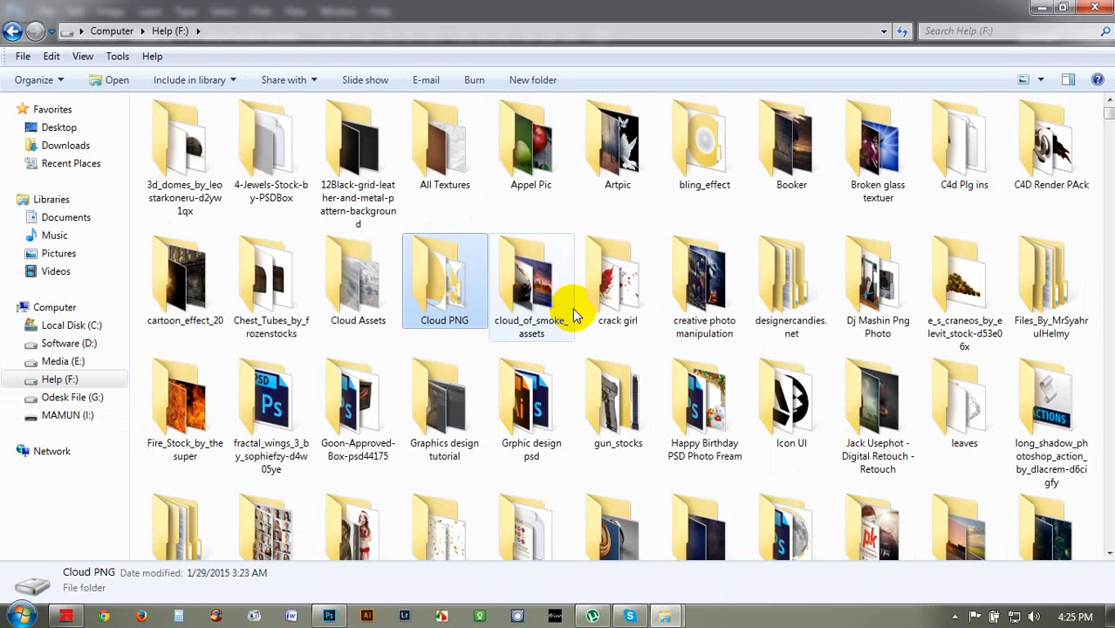
pyautogui.scroll(-15, 575, 314)
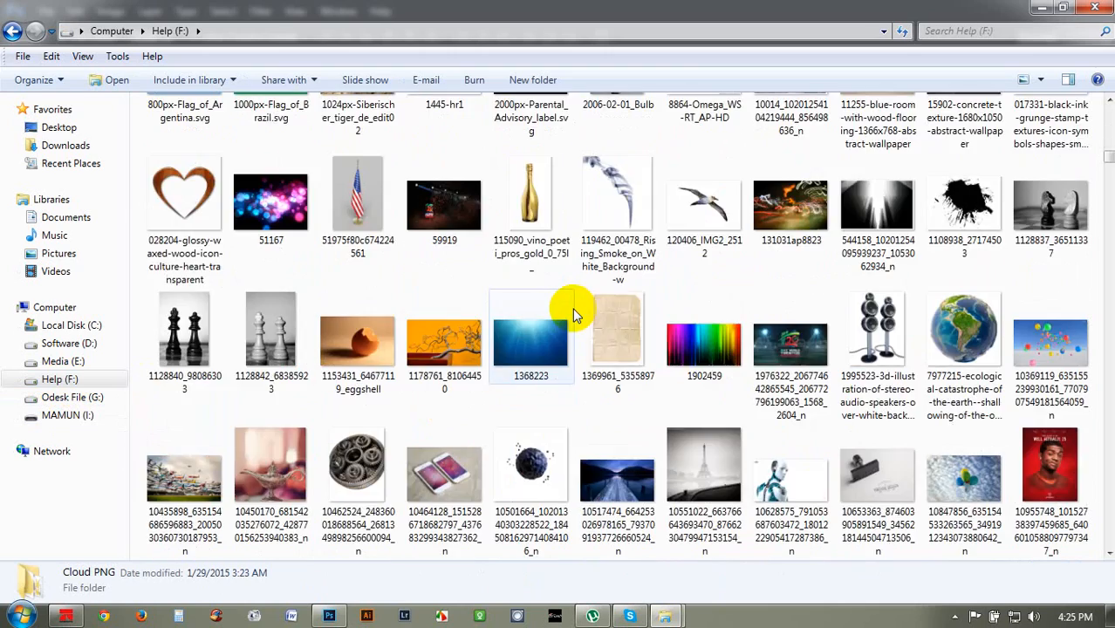
pyautogui.scroll(-10, 574, 314)
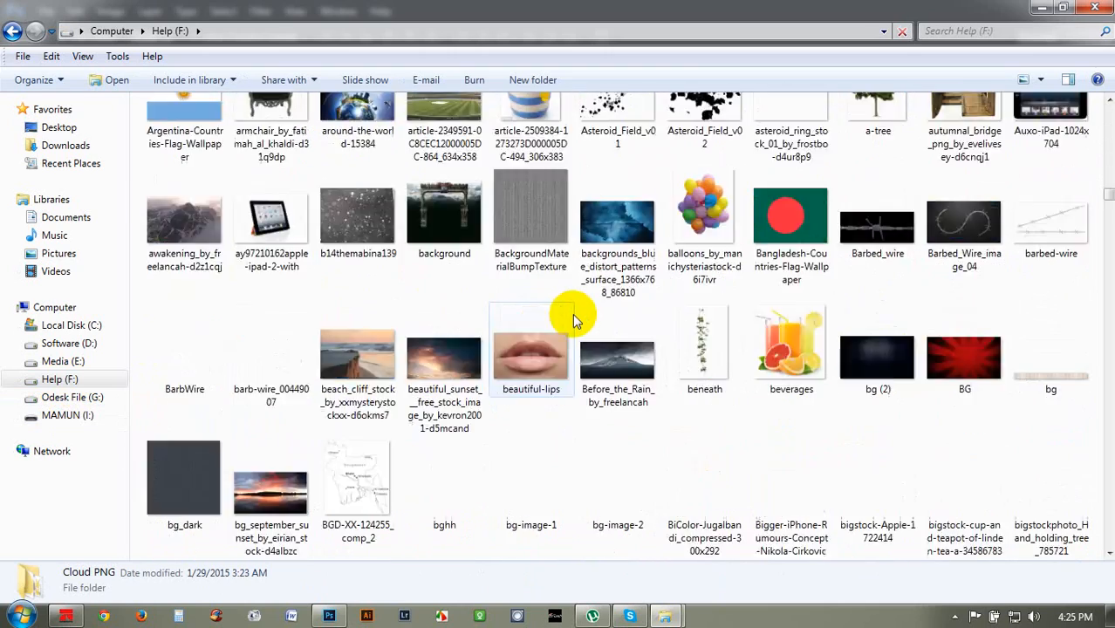
# Step: Browse the Media (E:) drive's My All Photoshoot folder and its new pic subfolder for a suitable background photo
pyautogui.click(63, 362)
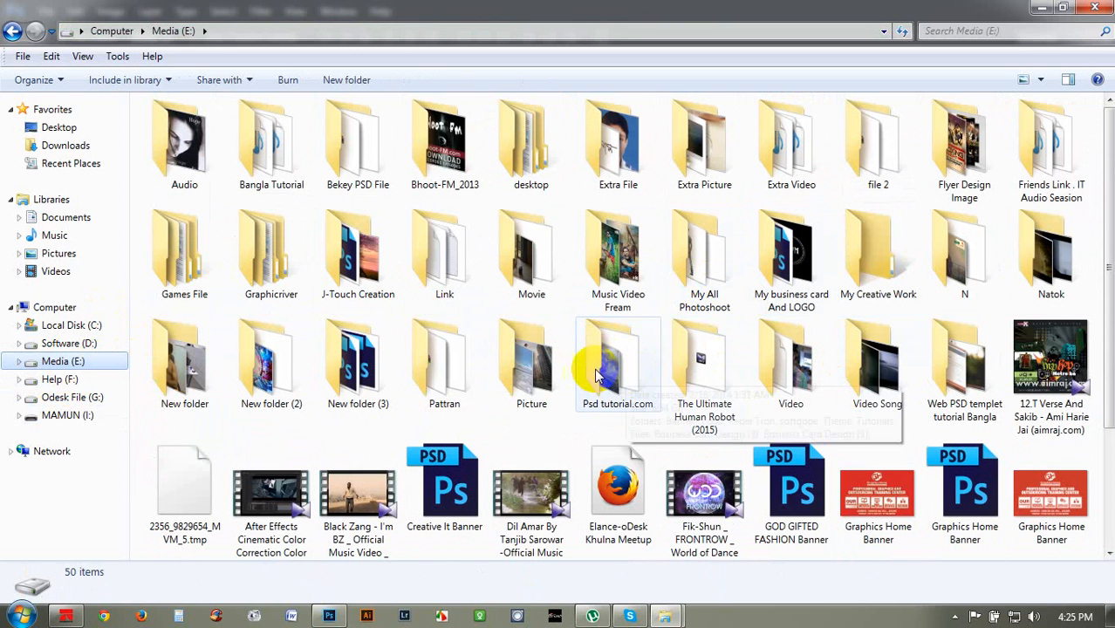
pyautogui.click(536, 372)
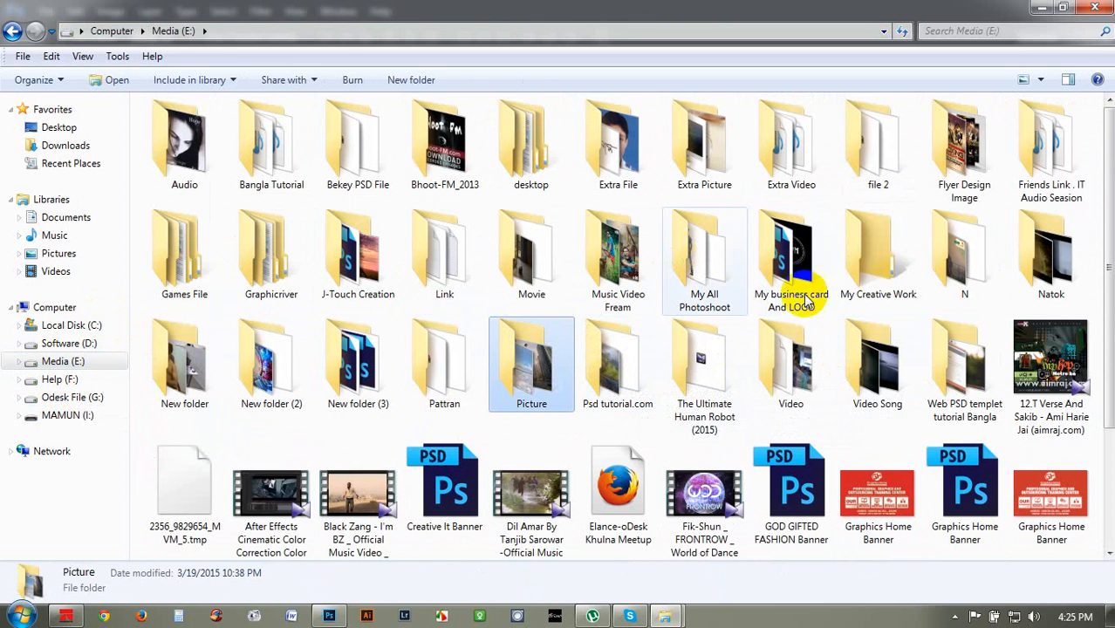
pyautogui.click(791, 262)
pyautogui.doubleClick(708, 262)
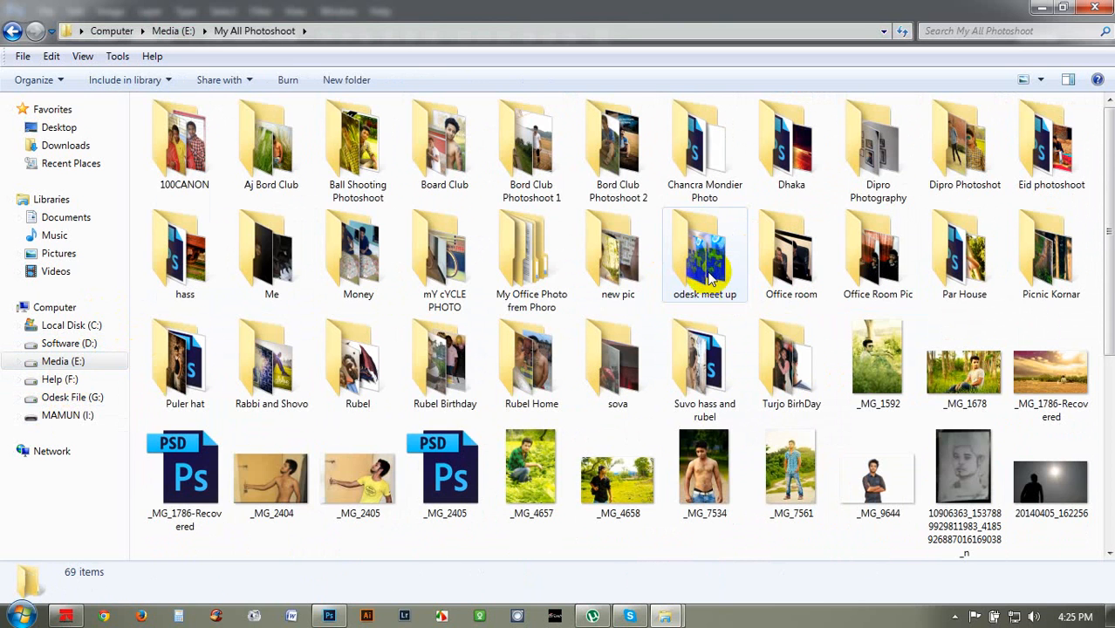
pyautogui.doubleClick(617, 262)
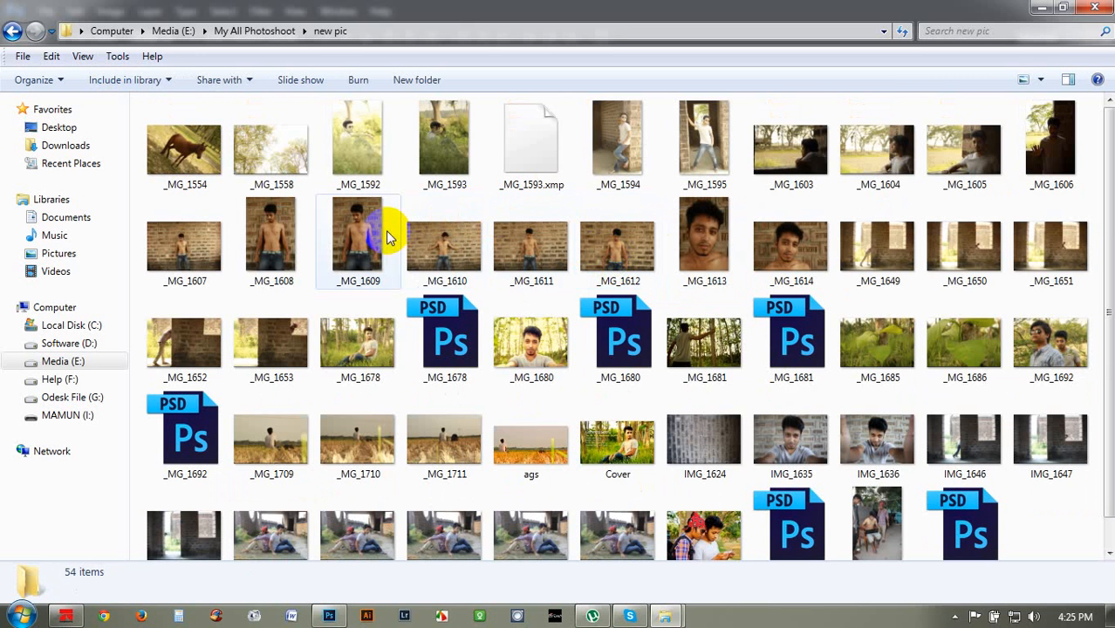
pyautogui.scroll(-1, 389, 238)
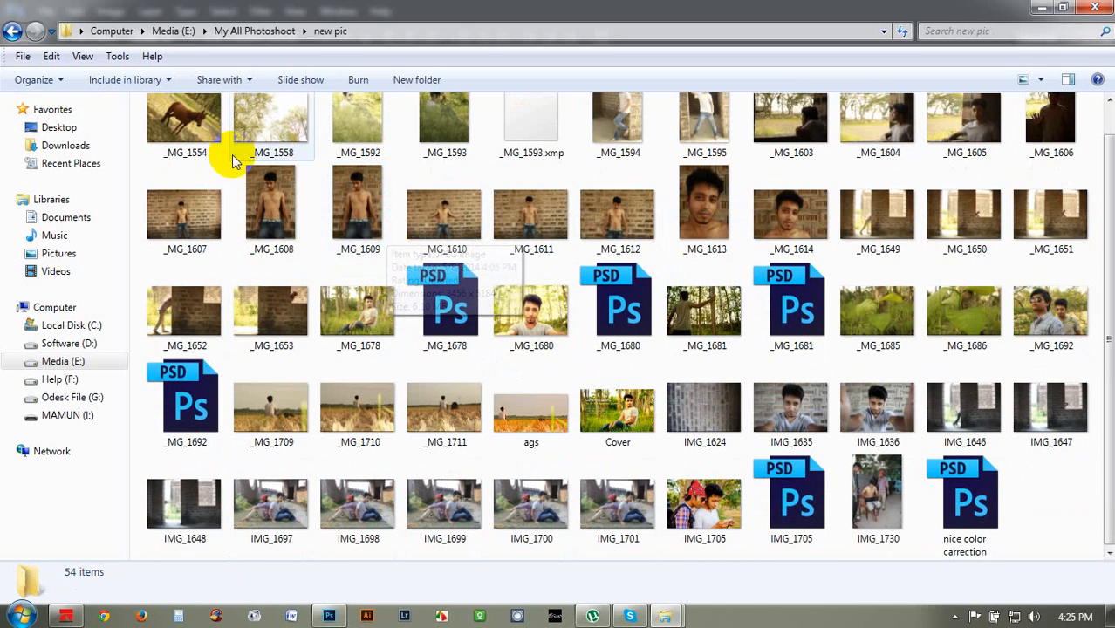
pyautogui.click(12, 32)
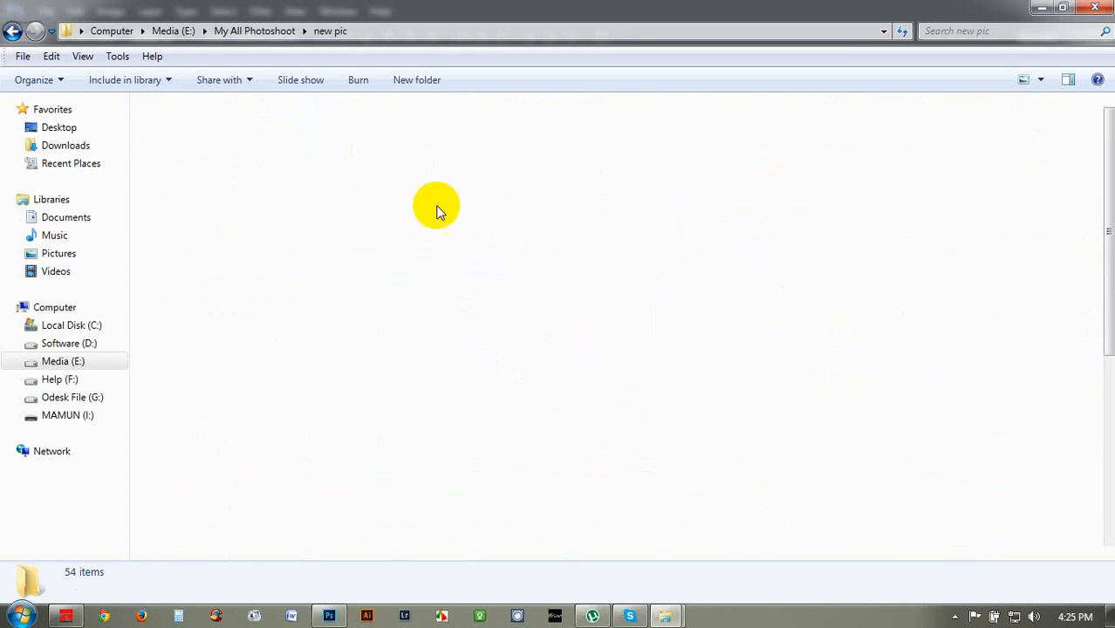
# Step: Look through the loose photos in My All Photoshoot and the subfolder of _MG_96xx to _MG_98xx shots for a background
pyautogui.scroll(-3, 968, 371)
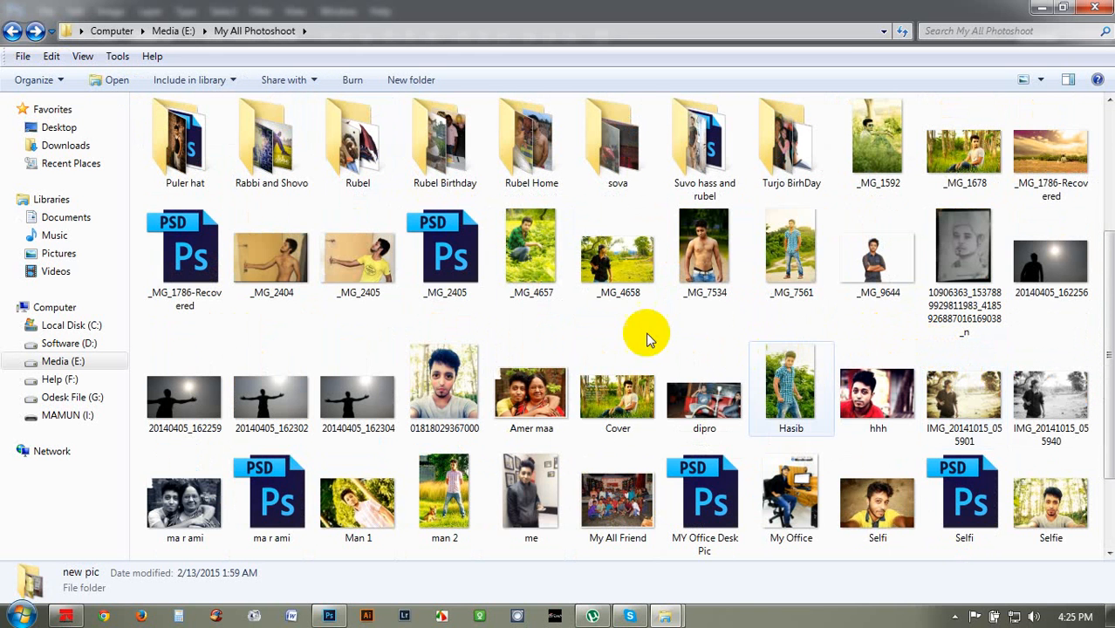
pyautogui.scroll(3, 642, 337)
pyautogui.doubleClick(256, 347)
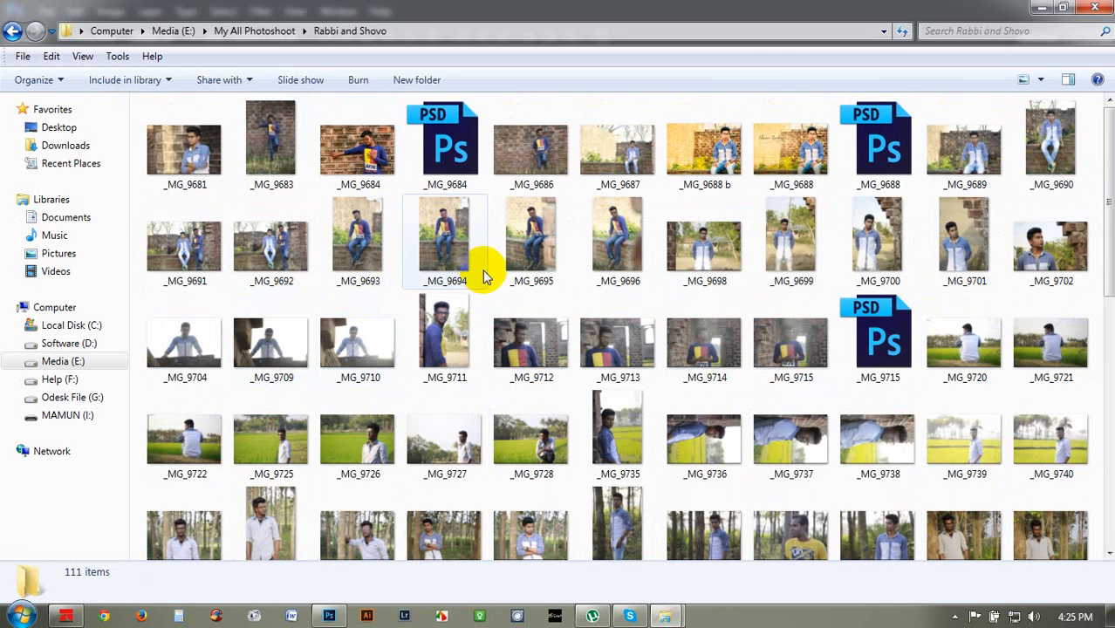
pyautogui.scroll(-2, 670, 307)
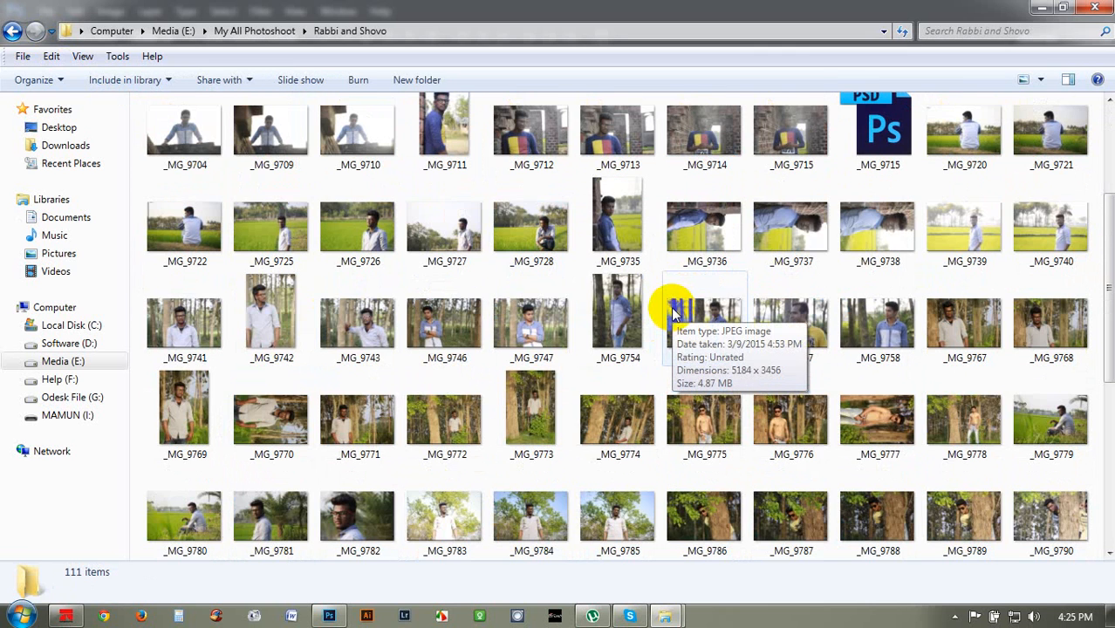
pyautogui.scroll(-3, 672, 313)
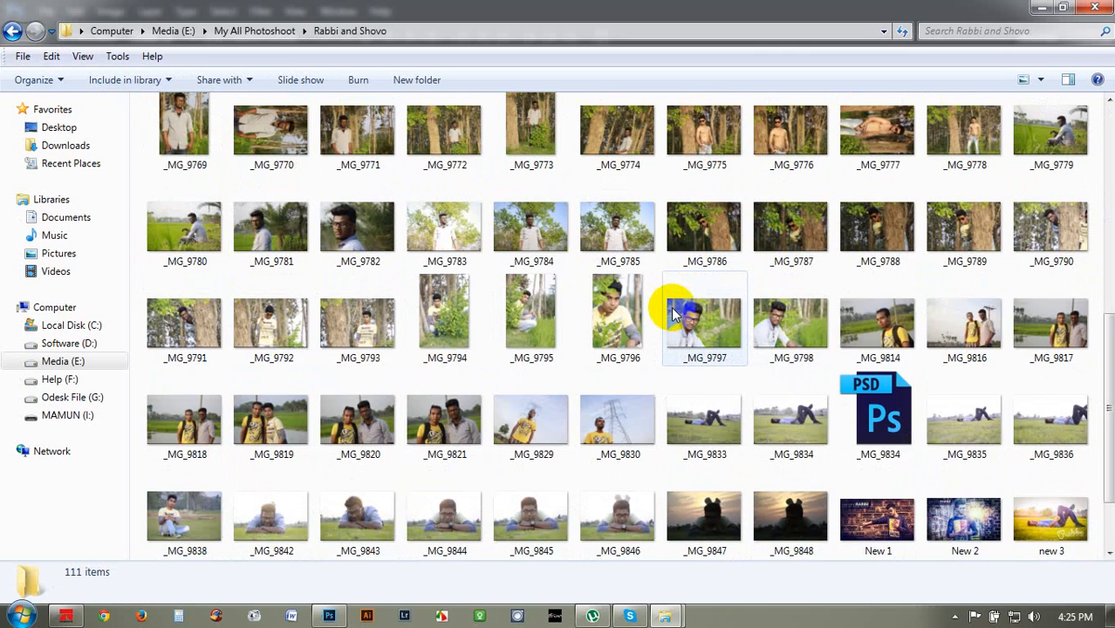
pyautogui.scroll(-1, 673, 313)
pyautogui.scroll(7, 679, 304)
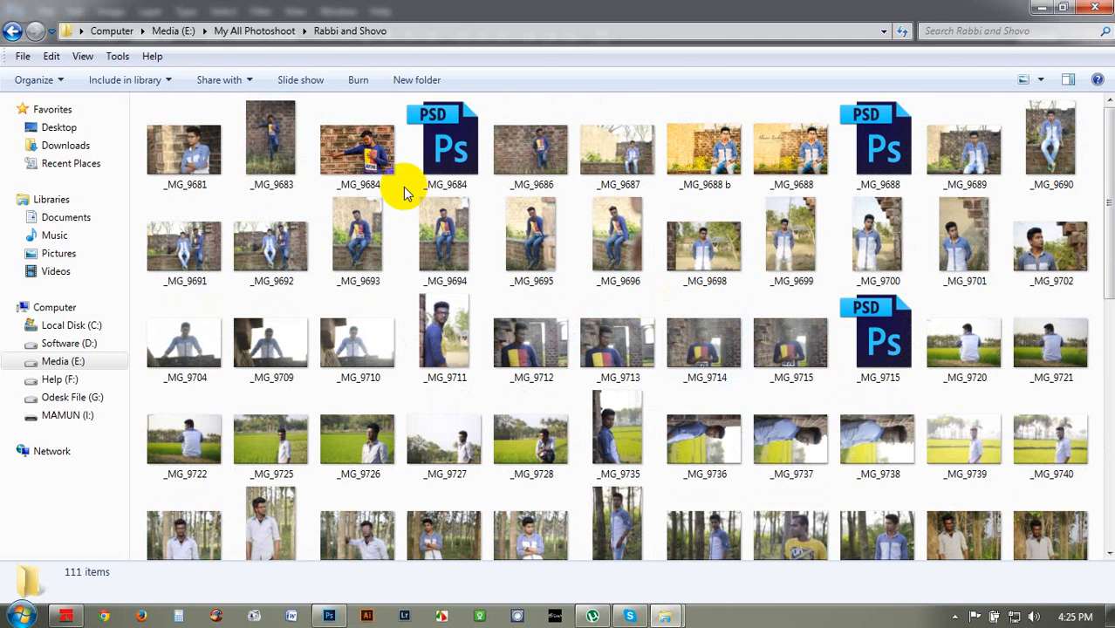
pyautogui.click(11, 32)
# Step: Try IMG_1762 from Bord Club Photoshoot 2 as the background, enlarged to about 479% and shifted sideways, then cancel the placement
pyautogui.doubleClick(630, 184)
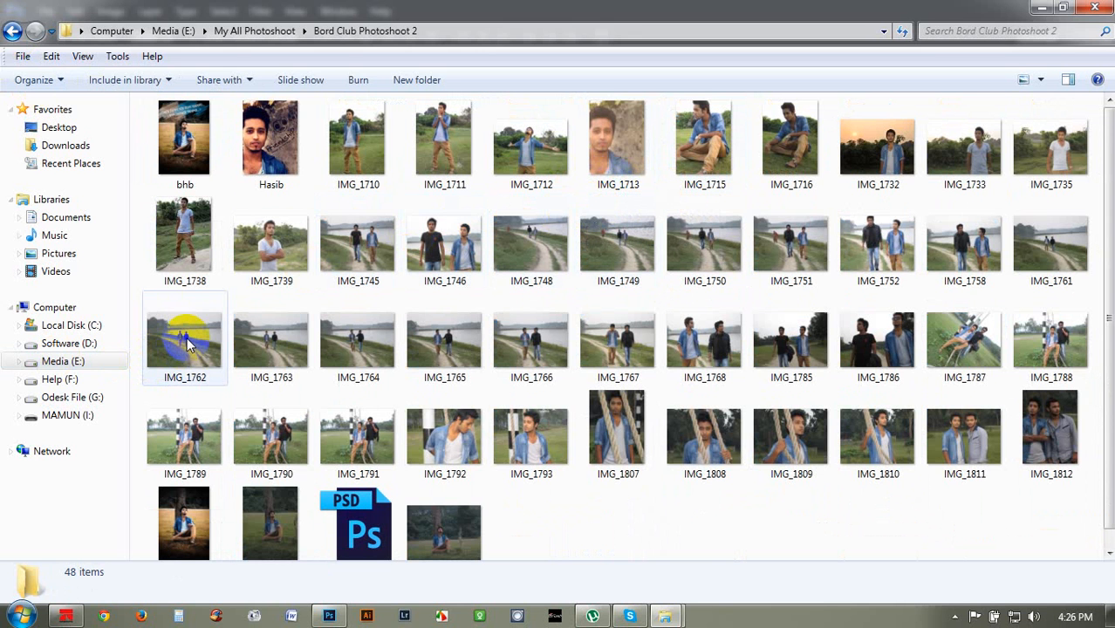
pyautogui.moveTo(194, 354); pyautogui.dragTo(476, 450)
pyautogui.moveTo(485, 280); pyautogui.dragTo(757, 220)
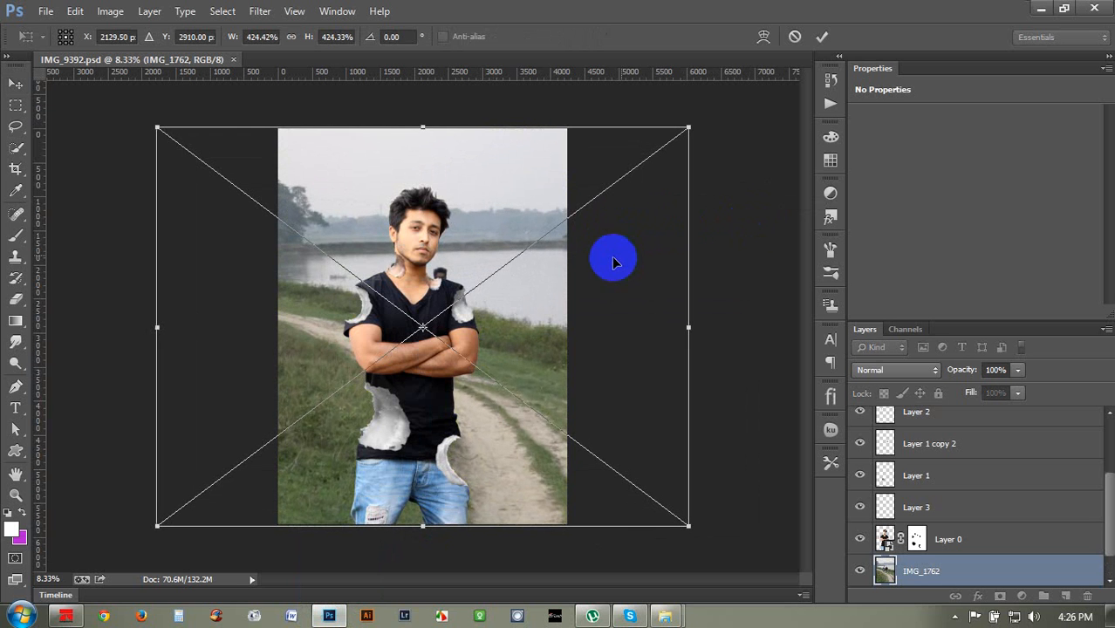
pyautogui.moveTo(614, 262); pyautogui.dragTo(413, 276)
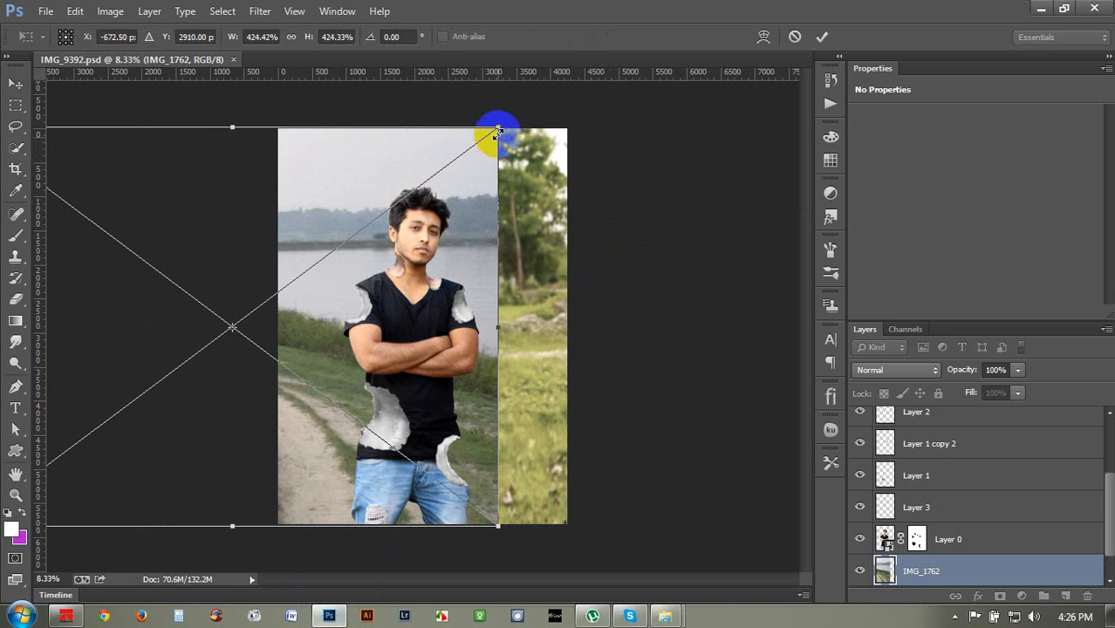
pyautogui.moveTo(498, 129); pyautogui.dragTo(551, 159)
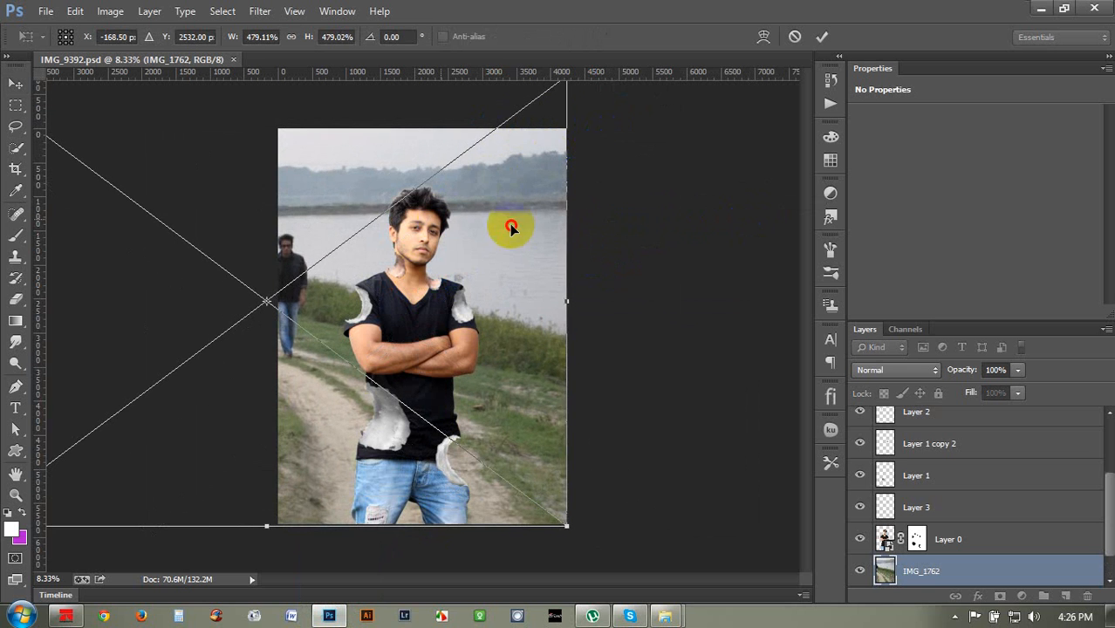
pyautogui.moveTo(511, 228); pyautogui.dragTo(491, 250)
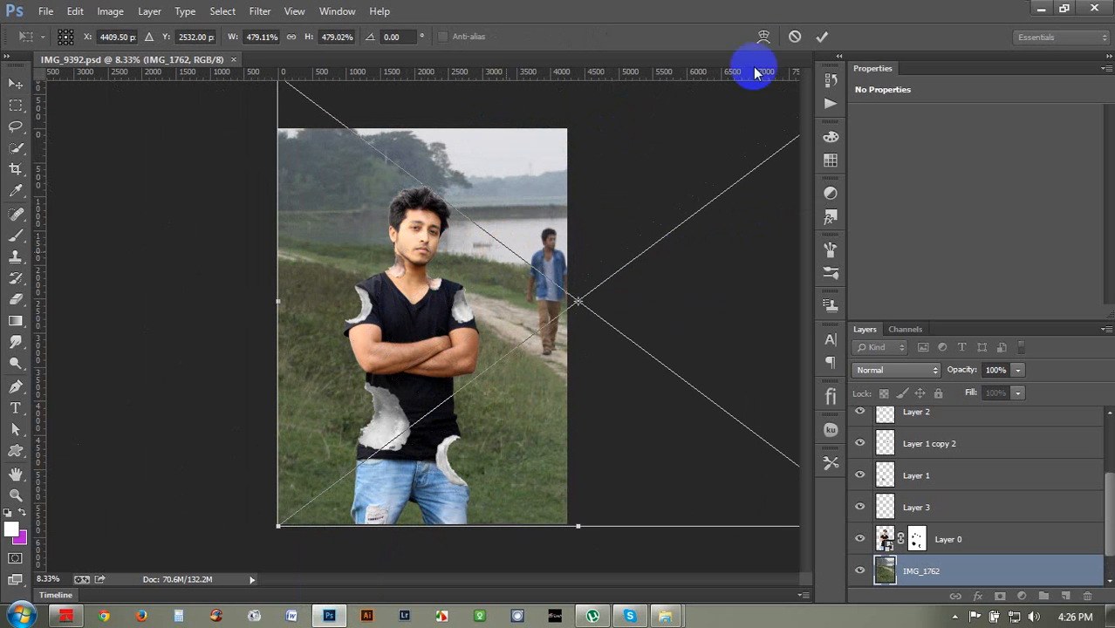
pyautogui.click(793, 36)
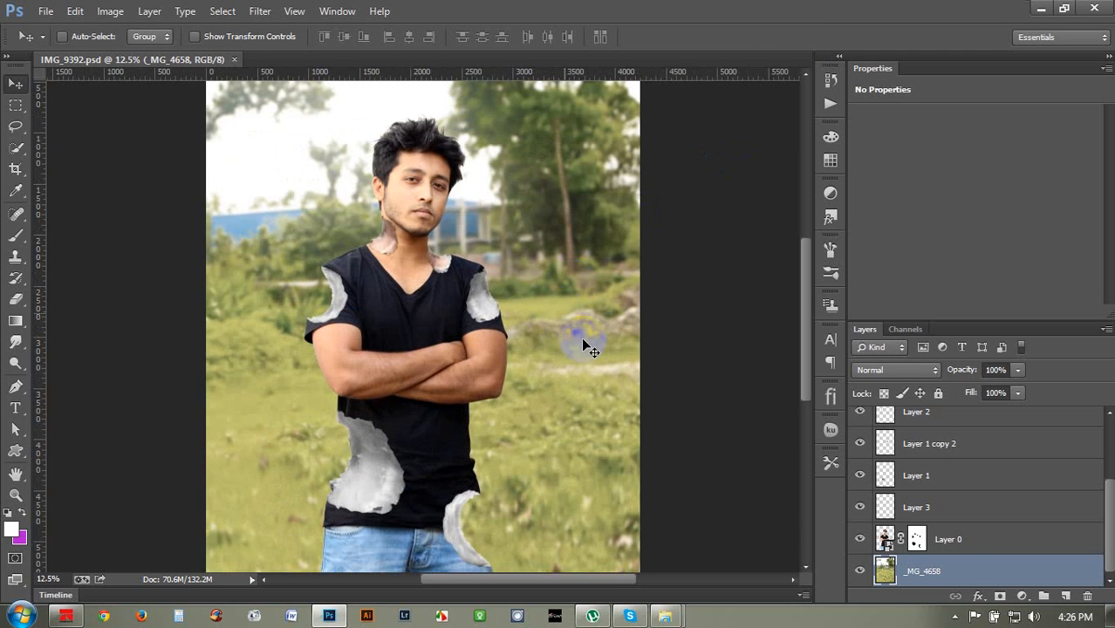
# Step: Add a new layer directly beneath Layer 0 and fill it with white
pyautogui.click(1063, 598)
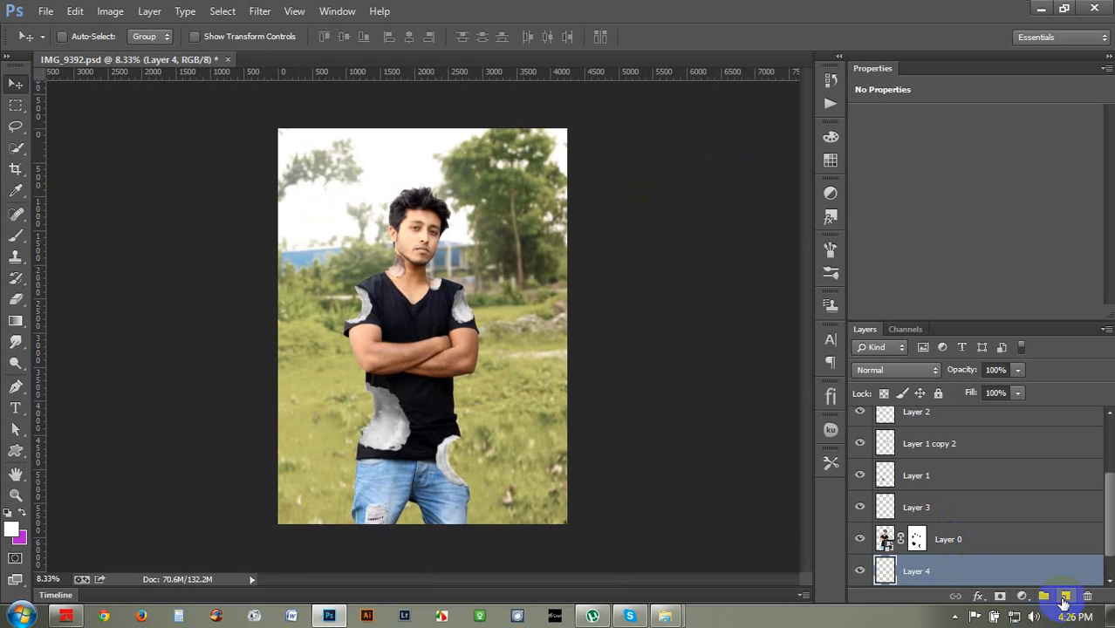
pyautogui.hotkey('alt', 'BackSpace')
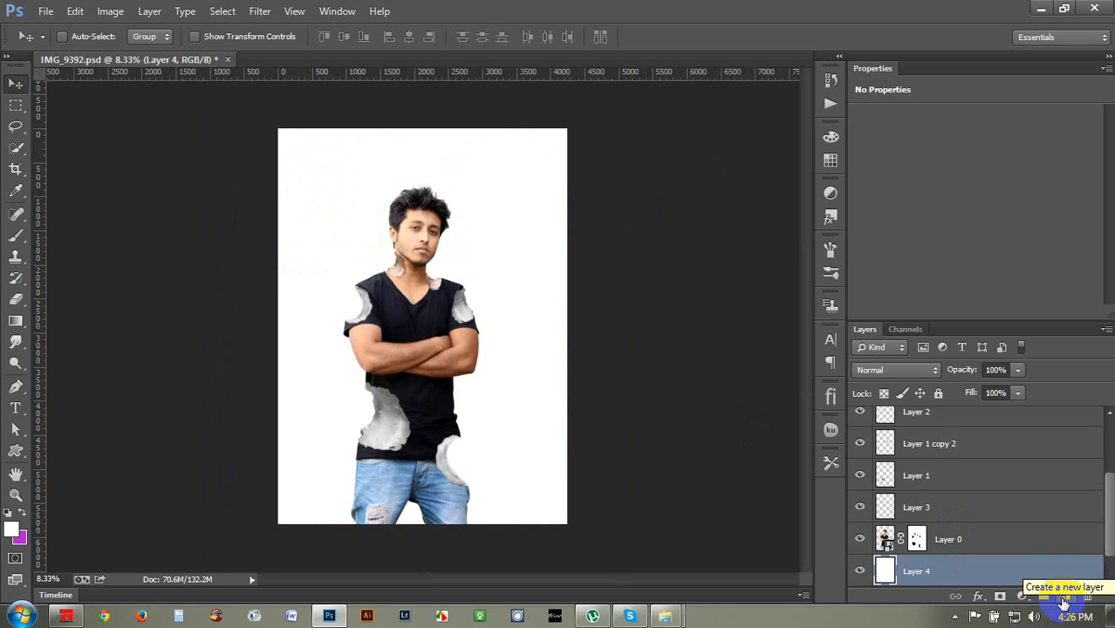
# Step: Recrop the canvas, trimming a strip off the top and extending the bottom to include more of the man's jeans
pyautogui.click(16, 169)
pyautogui.moveTo(422, 129); pyautogui.dragTo(407, 143)
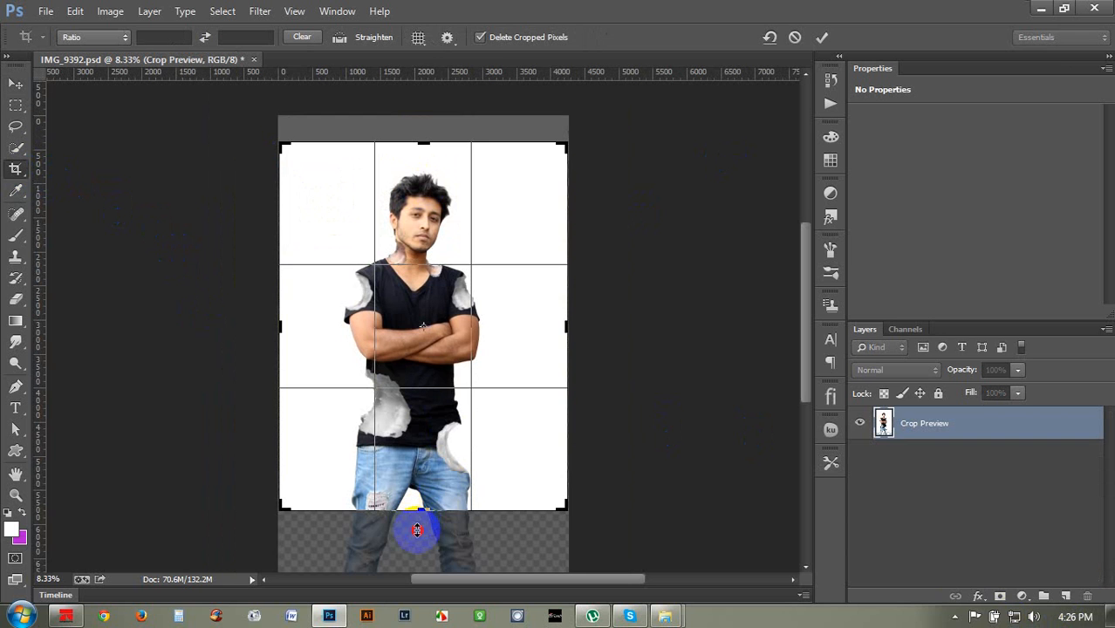
pyautogui.moveTo(417, 530); pyautogui.dragTo(416, 535)
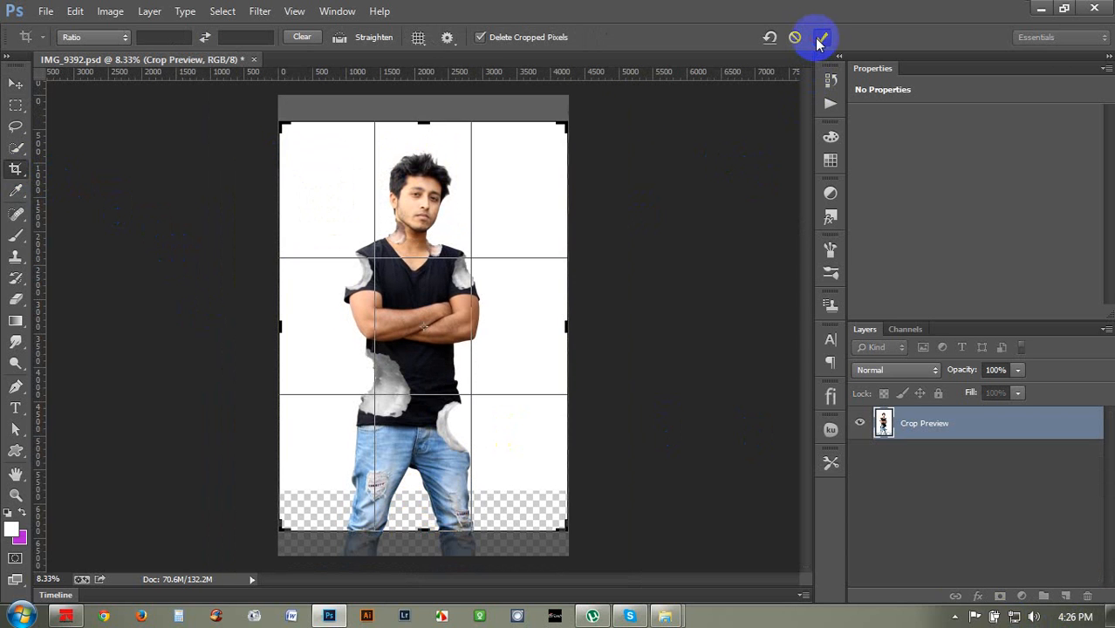
pyautogui.click(820, 36)
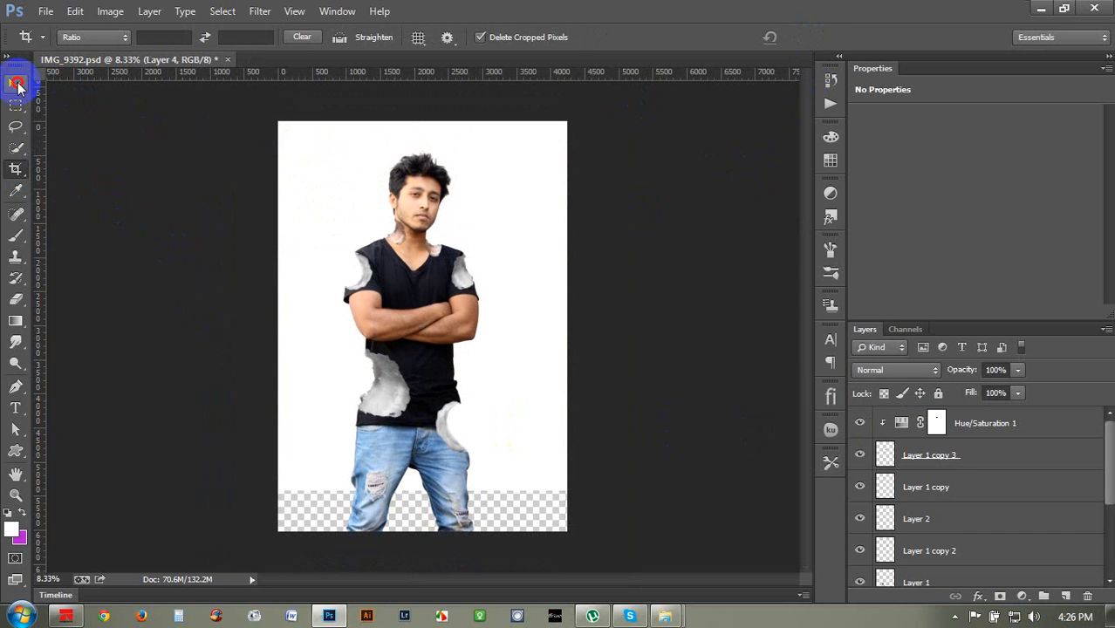
# Step: Hide the white layer and move the _MG_4658 background down to cover the transparent strip at the canvas's bottom
pyautogui.click(15, 81)
pyautogui.scroll(-3, 977, 488)
pyautogui.click(942, 533)
pyautogui.click(924, 568)
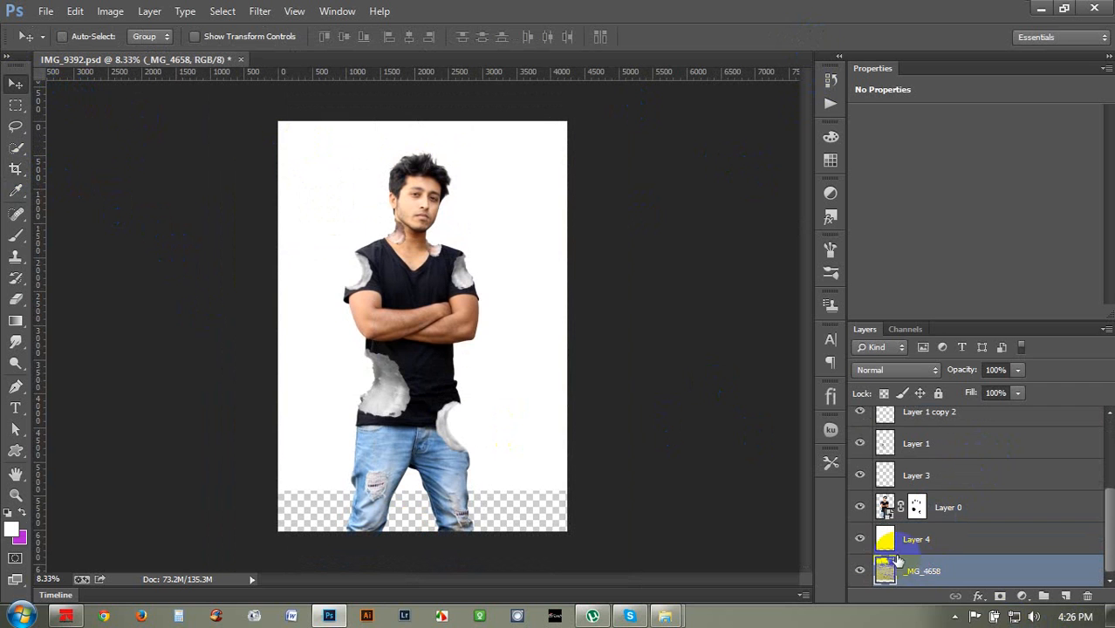
pyautogui.click(859, 539)
pyautogui.click(908, 539)
pyautogui.click(911, 568)
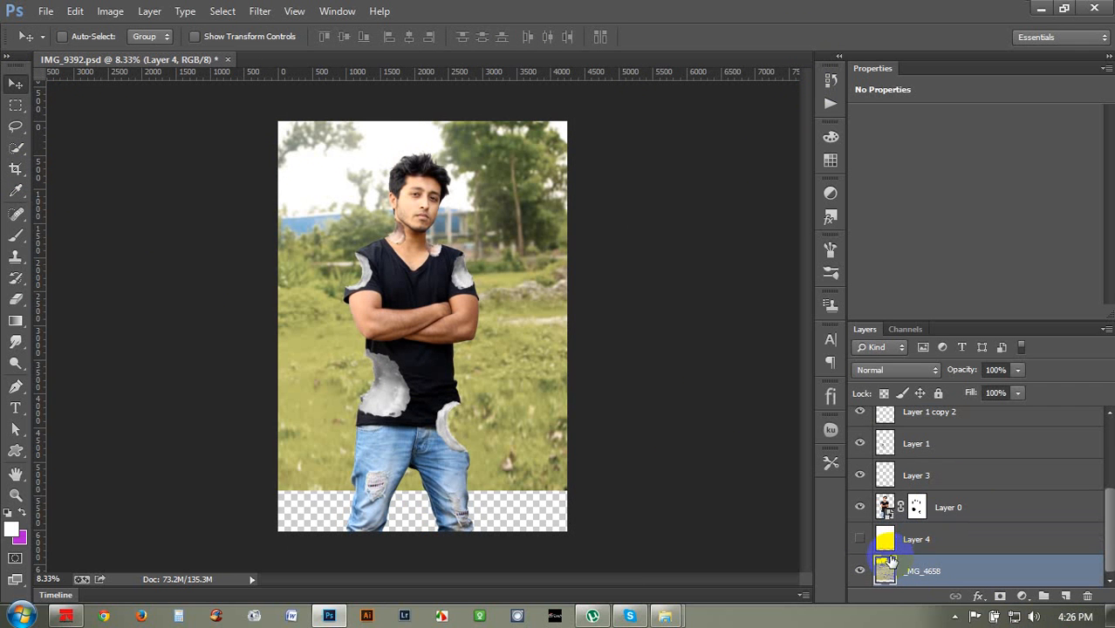
pyautogui.moveTo(581, 384); pyautogui.dragTo(584, 418)
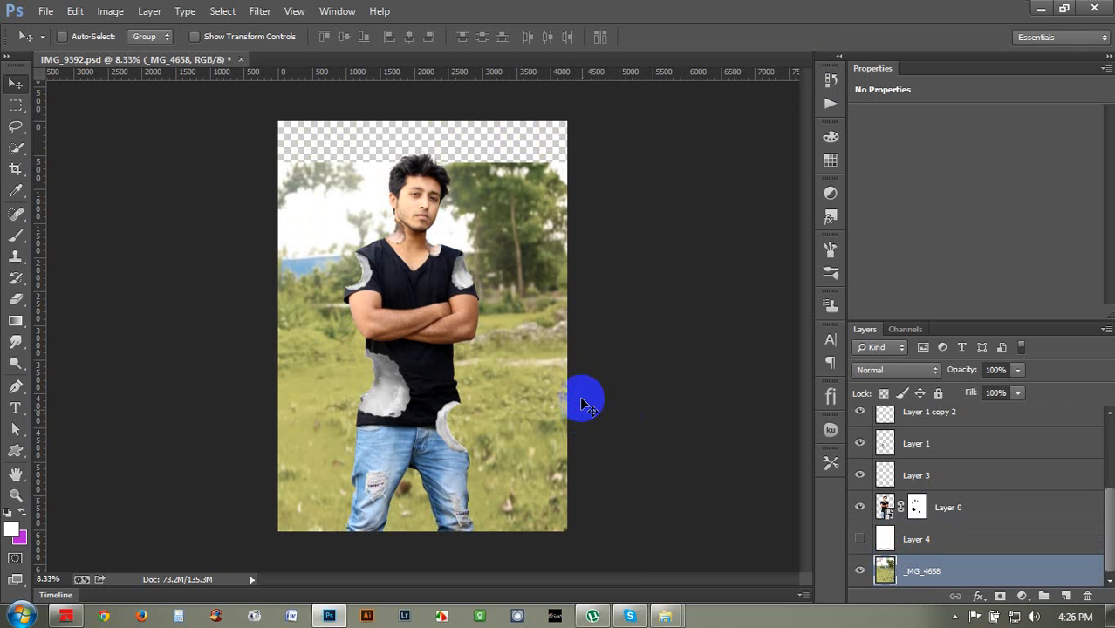
# Step: Scale up the _MG_4658 background with Free Transform so it fills the empty strip at the canvas's top
pyautogui.hotkey('ctrl', 't')
pyautogui.moveTo(567, 163); pyautogui.dragTo(609, 124)
pyautogui.click(936, 558)
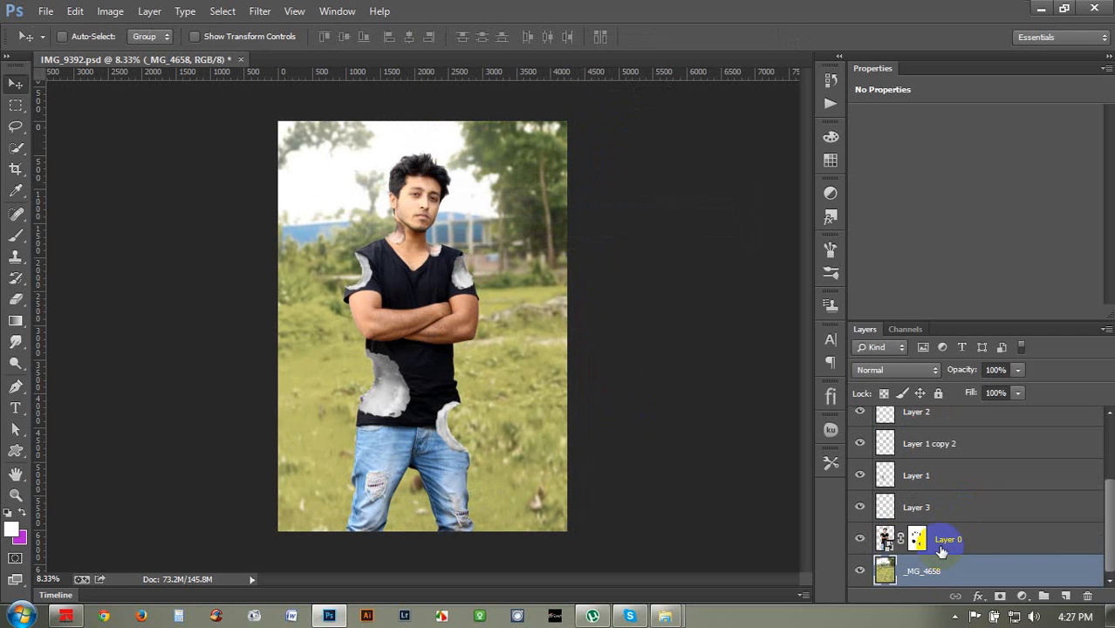
# Step: Stamp all visible layers into a new merged layer above the Hue/Saturation 1 adjustment
pyautogui.scroll(5, 992, 520)
pyautogui.click(986, 421)
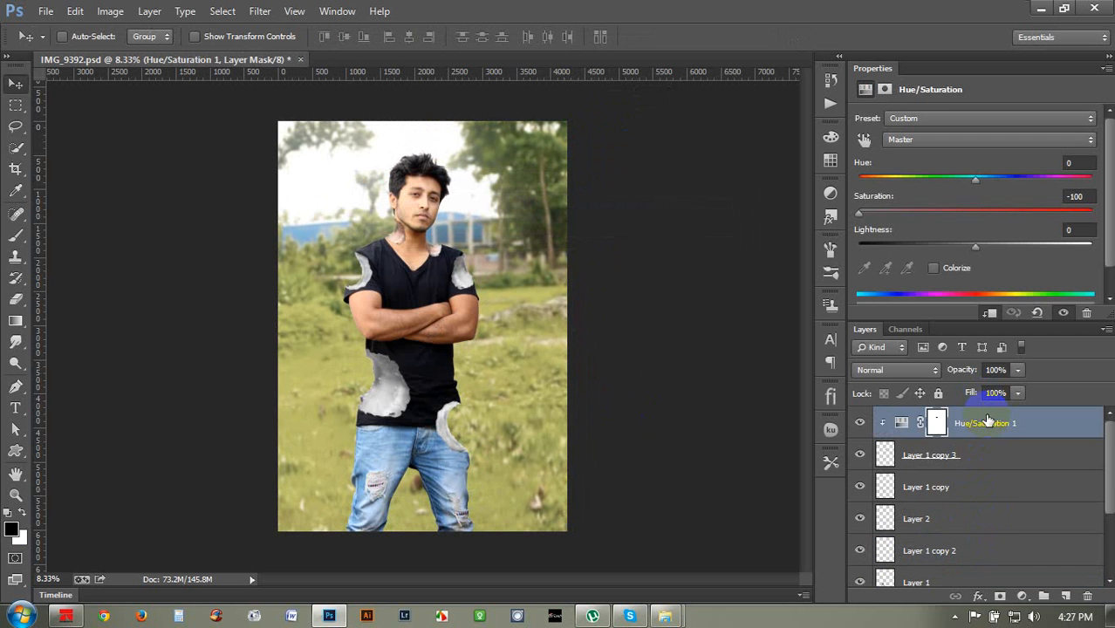
pyautogui.hotkey('ctrl', 'alt', 'shift', 'e')
pyautogui.click(531, 250)
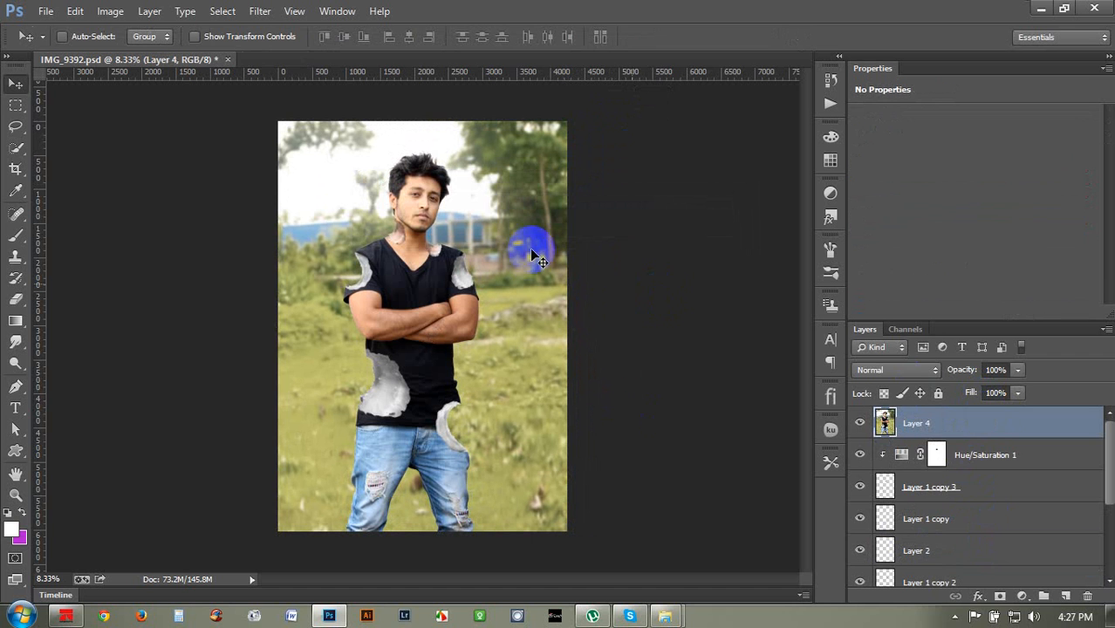
# Step: Open Layer 4 in the Color Efex Pro 4 filter and set the Detail Extractor's saturation to 31%
pyautogui.click(221, 11)
pyautogui.moveTo(186, 12)
pyautogui.moveTo(260, 11)
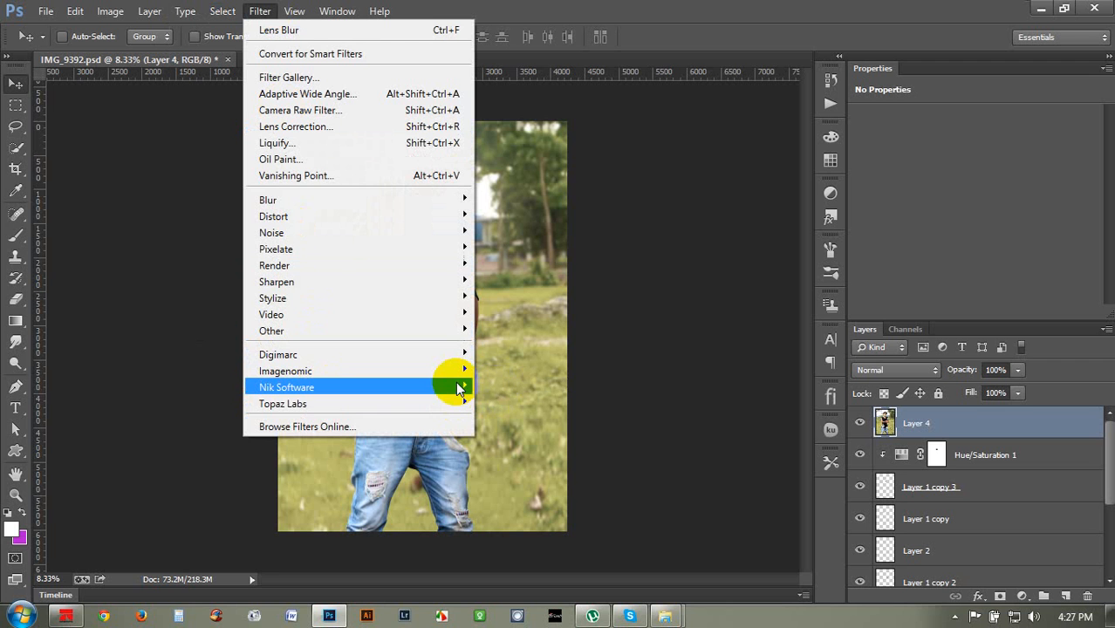
pyautogui.moveTo(459, 390)
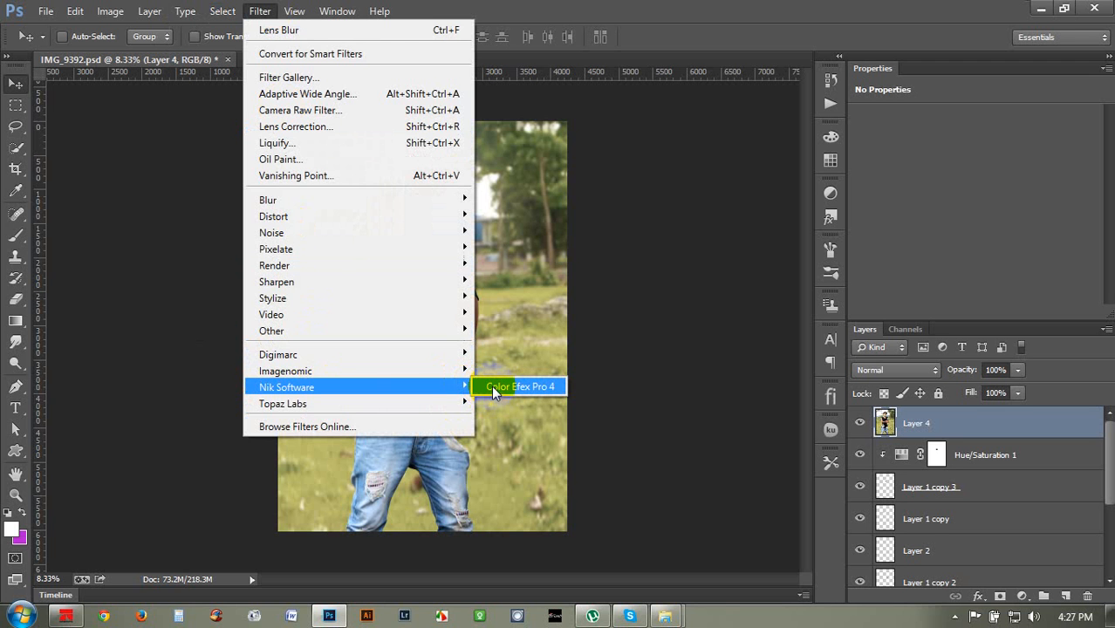
pyautogui.click(492, 389)
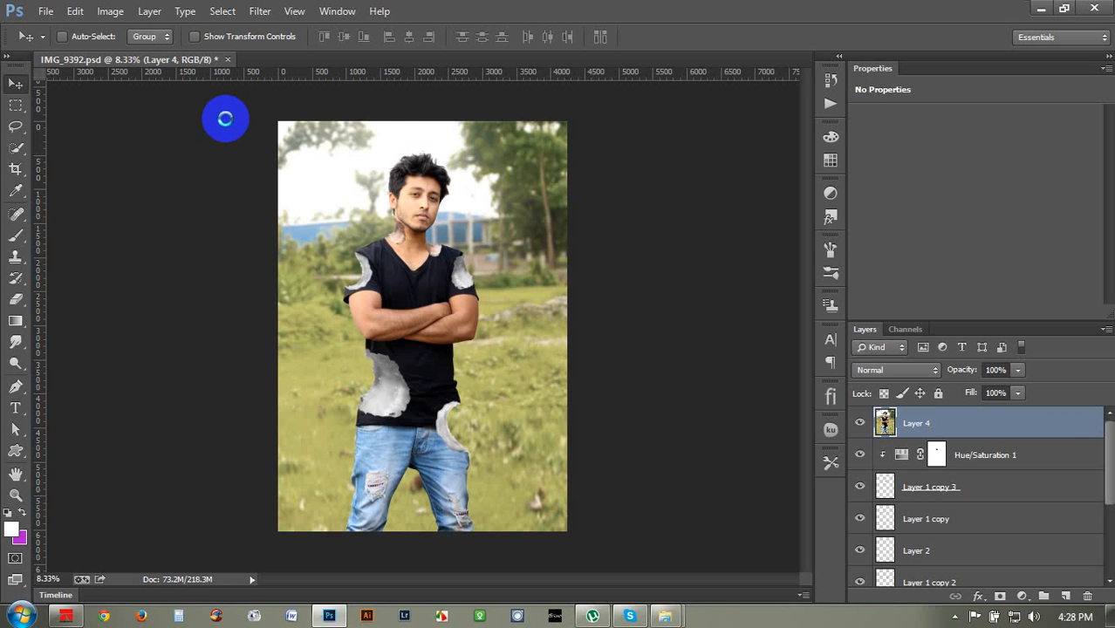
pyautogui.hotkey('ctrl', 'shift', 'x')
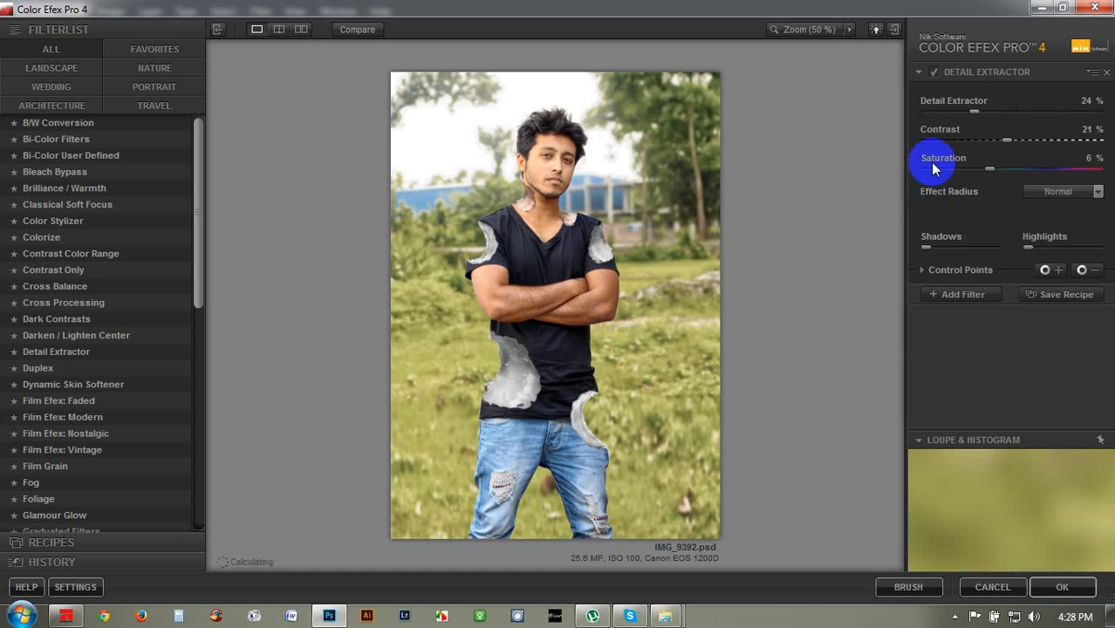
pyautogui.moveTo(989, 170); pyautogui.dragTo(1019, 174)
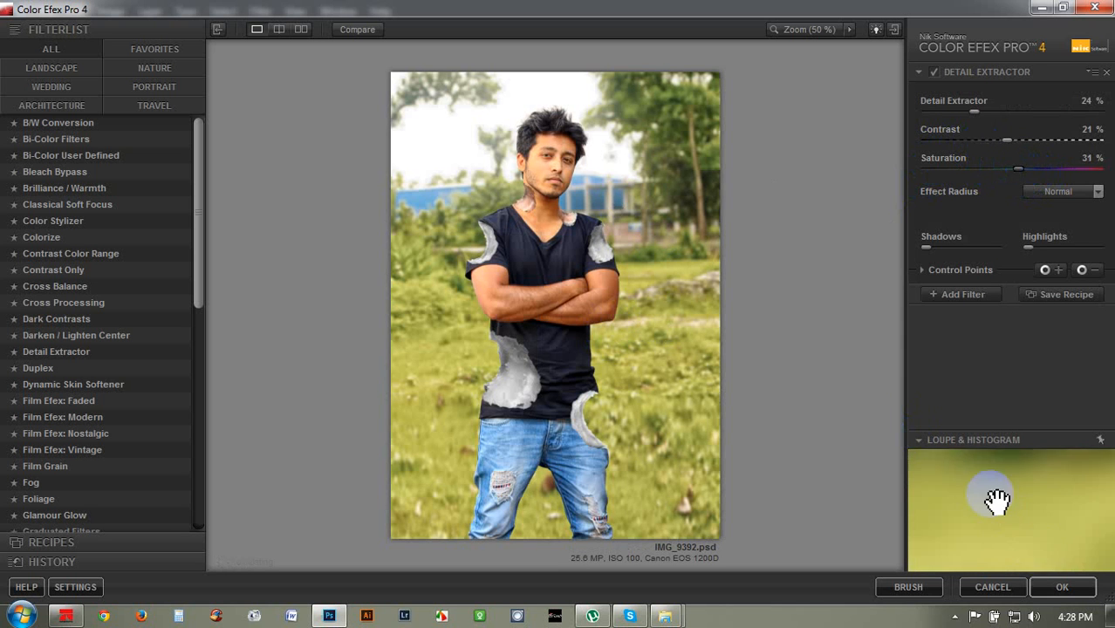
pyautogui.click(1063, 589)
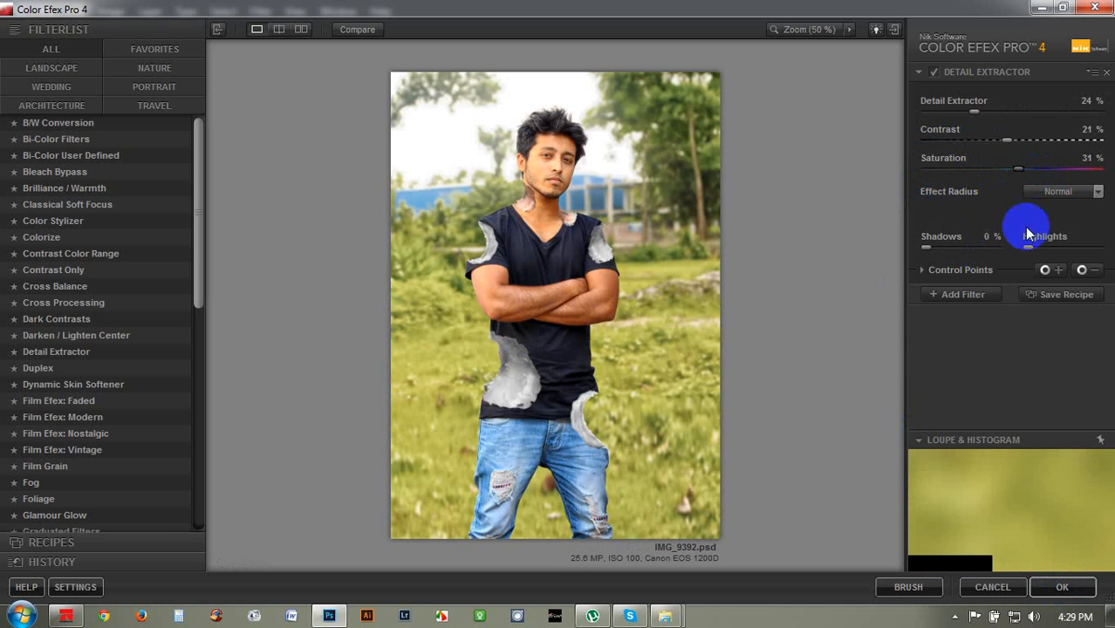
# Step: Try adding a Tonal Contrast filter with highlights at -72% and saturation at -33%, and remove it
pyautogui.click(966, 294)
pyautogui.moveTo(199, 182); pyautogui.dragTo(173, 420)
pyautogui.click(75, 459)
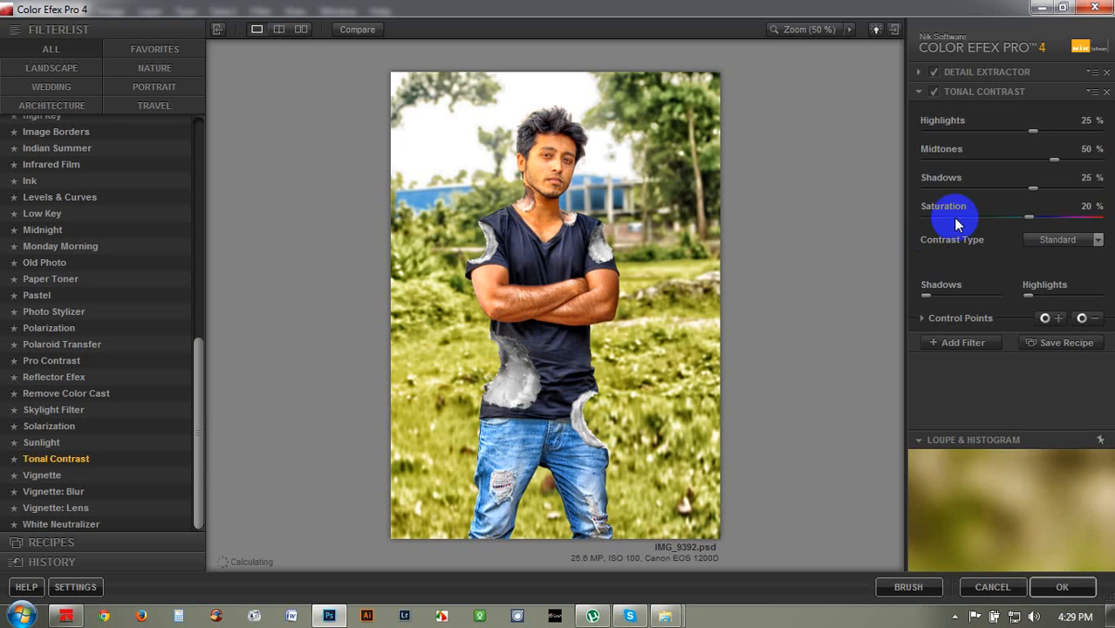
pyautogui.click(951, 131)
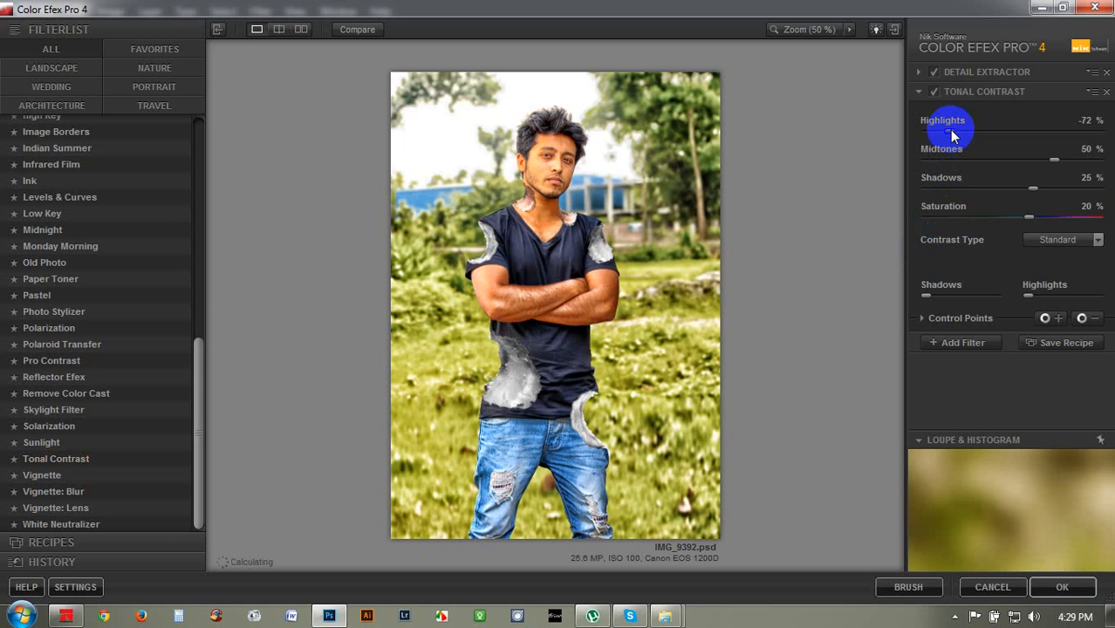
pyautogui.click(970, 219)
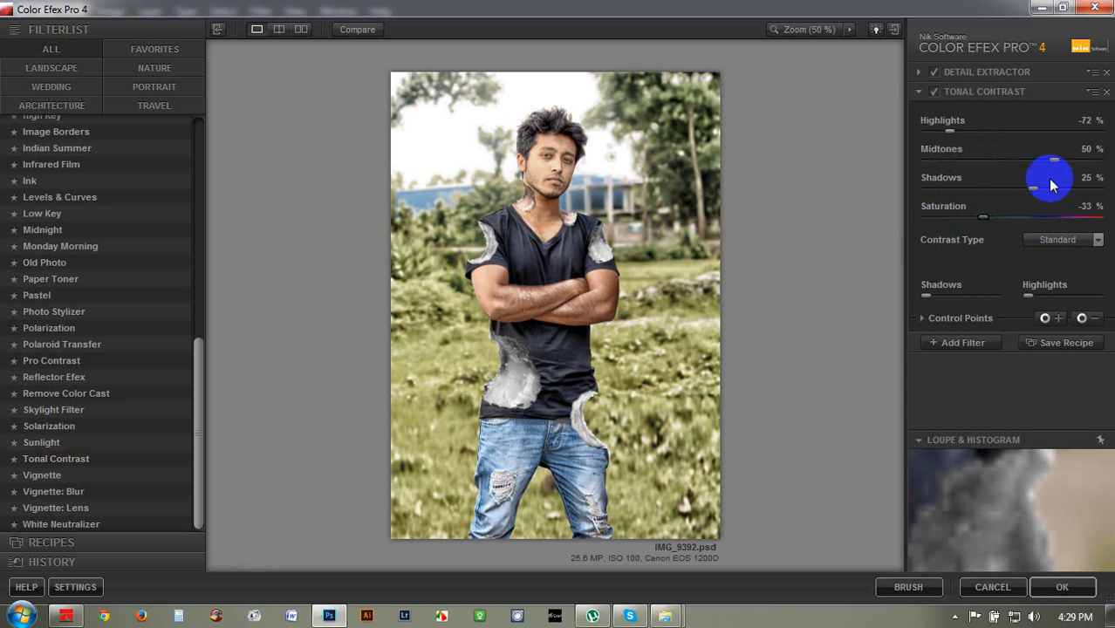
pyautogui.click(1106, 92)
# Step: Add a Foliage filter using method 1 with Enhance Foliage at 58%, and apply the filters to Layer 4
pyautogui.click(955, 294)
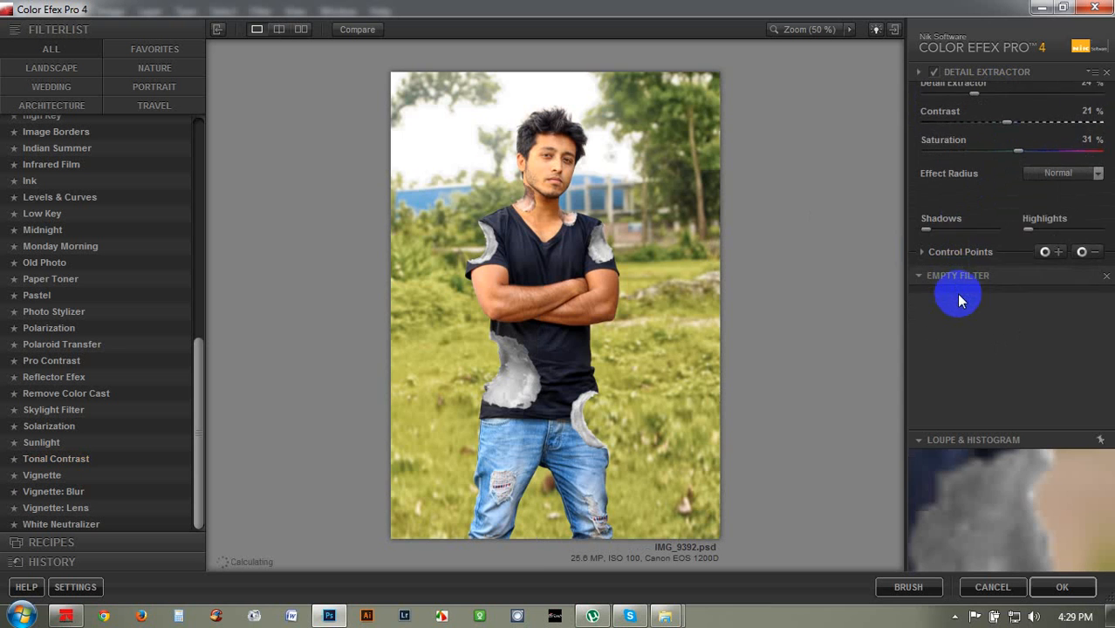
pyautogui.moveTo(200, 360); pyautogui.dragTo(201, 135)
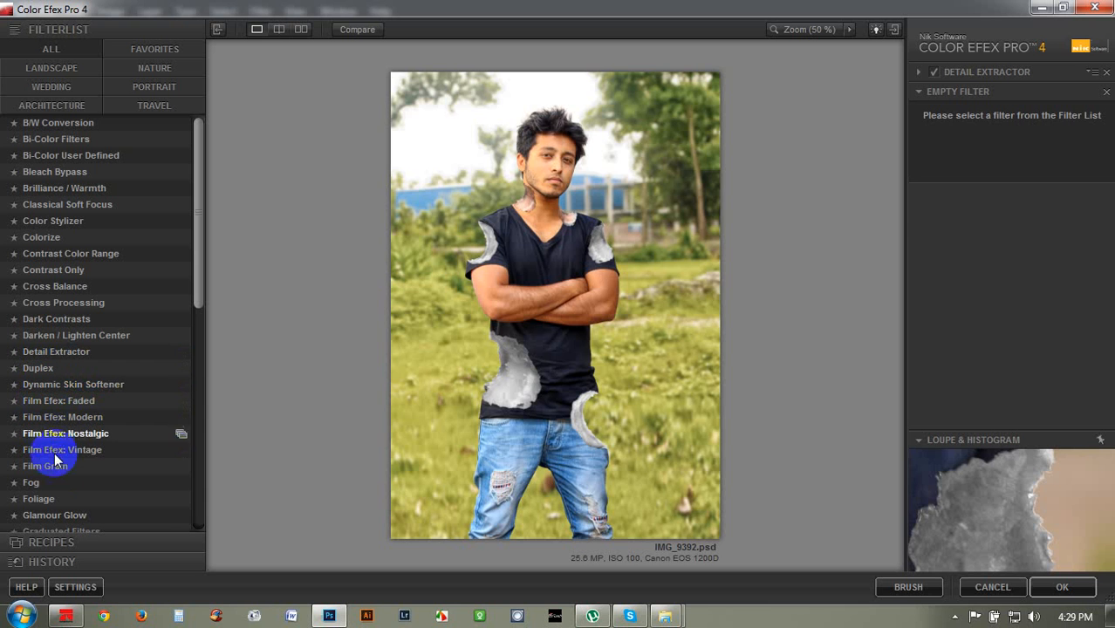
pyautogui.click(42, 497)
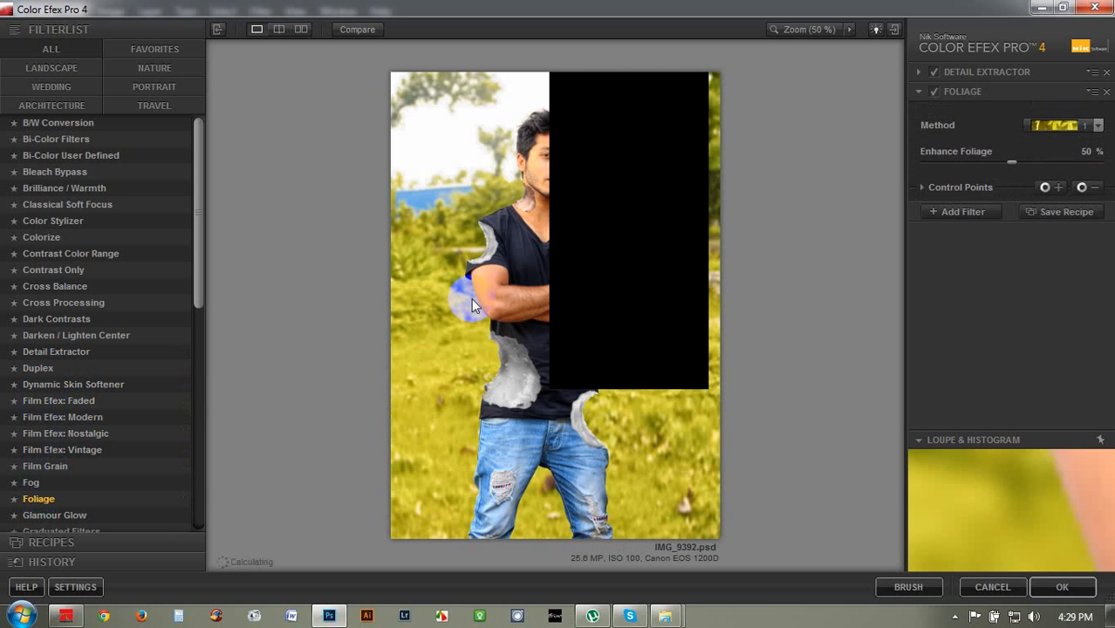
pyautogui.click(1049, 136)
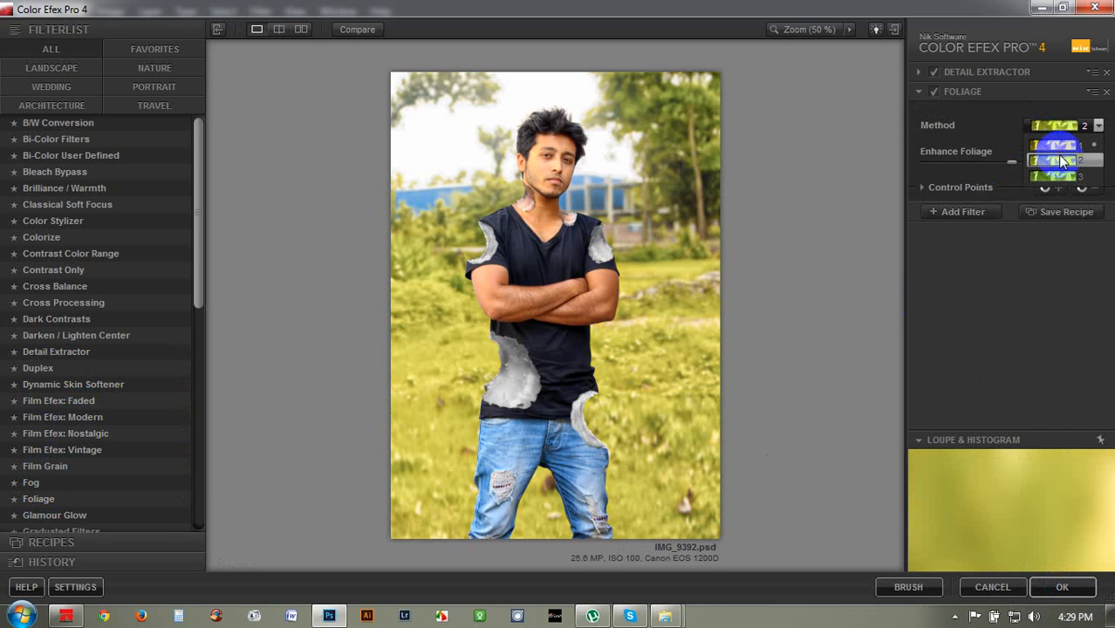
pyautogui.click(1054, 145)
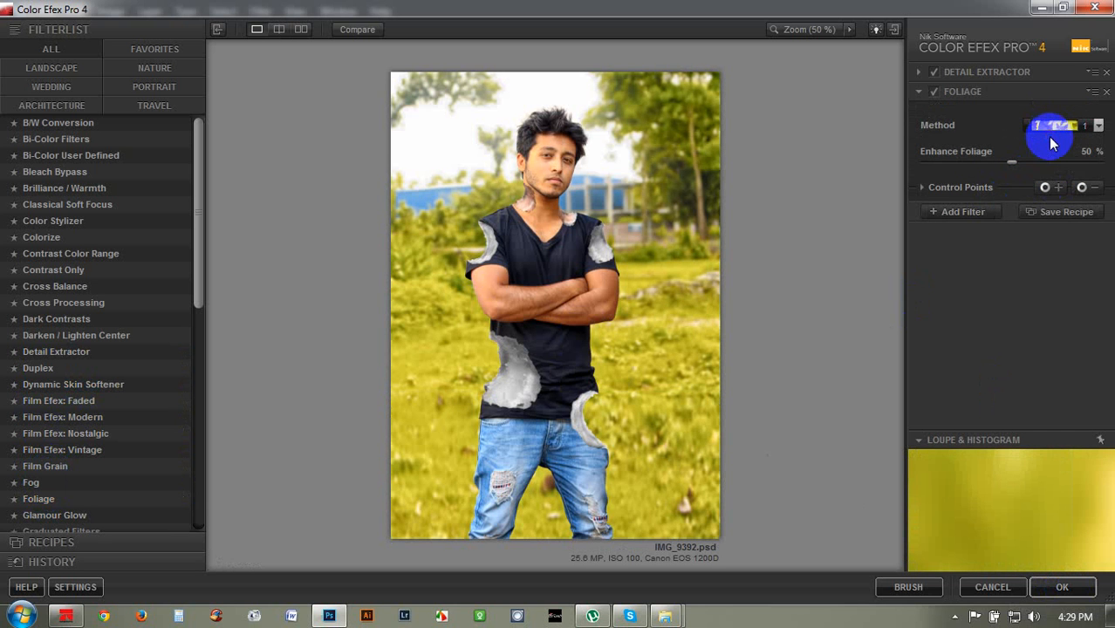
pyautogui.moveTo(1009, 161); pyautogui.dragTo(1028, 166)
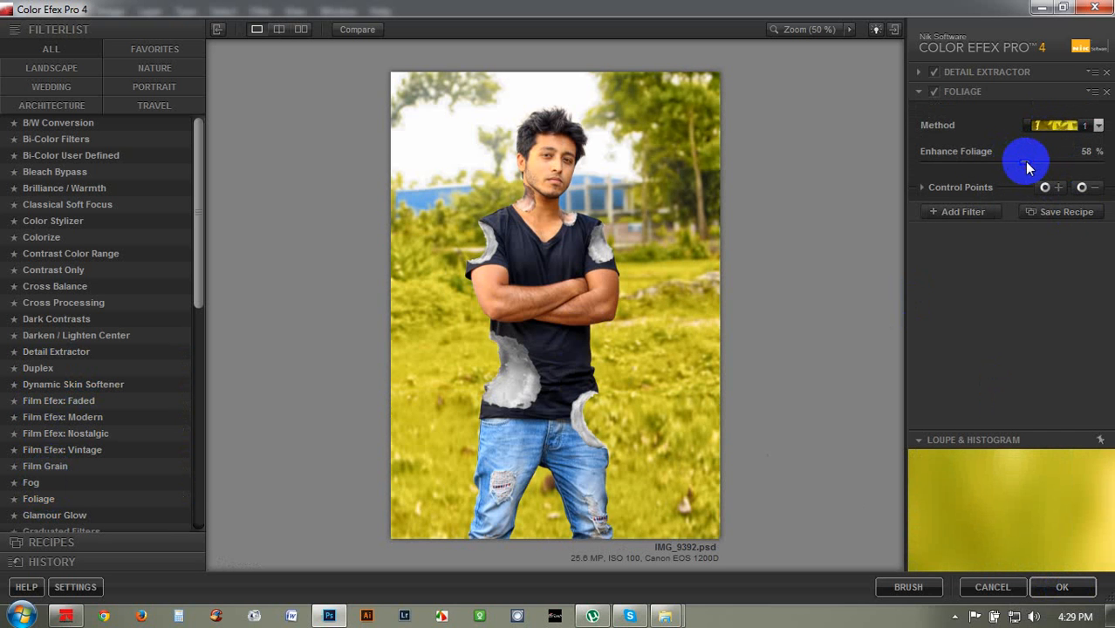
pyautogui.click(1064, 586)
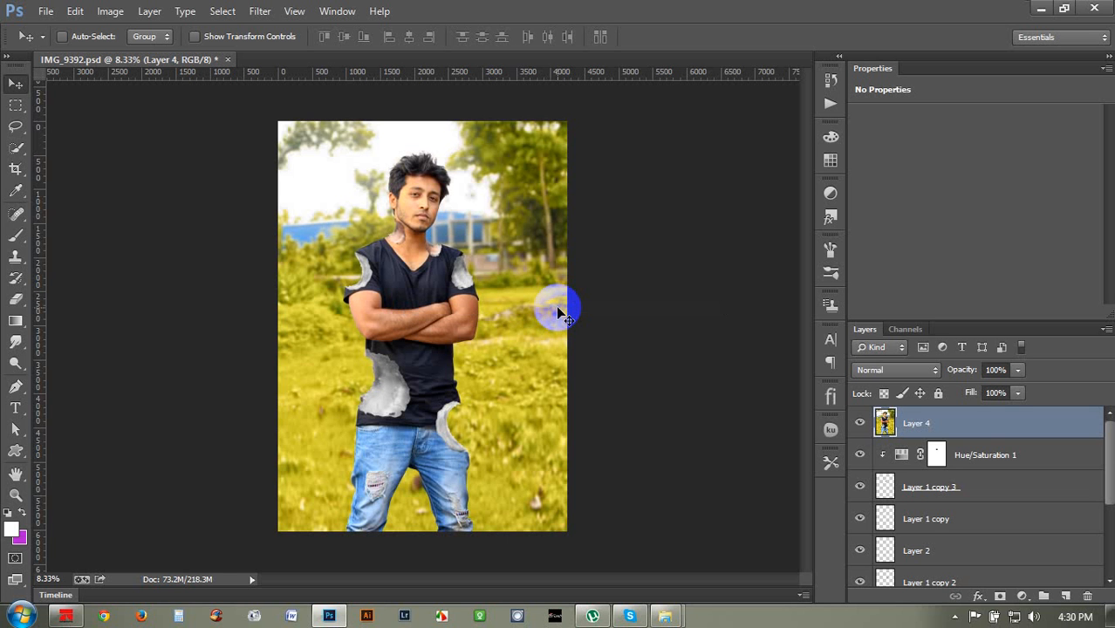
# Step: Open Layer 4 in the Camera Raw filter and lay a graduated filter from below the photo up to its top edge
pyautogui.click(265, 13)
pyautogui.click(269, 15)
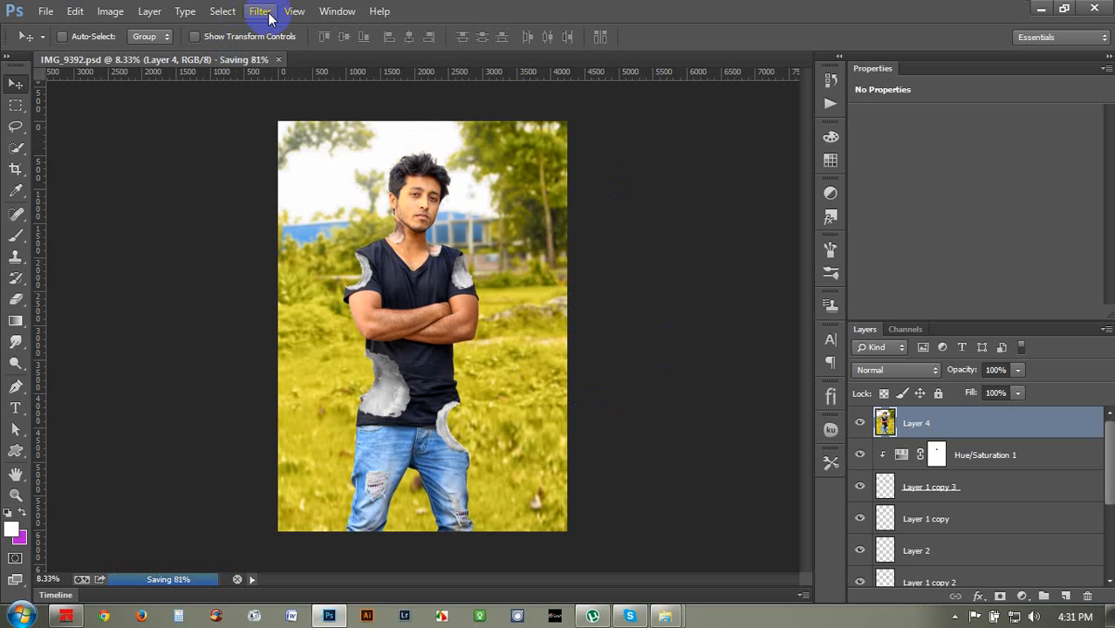
pyautogui.click(269, 15)
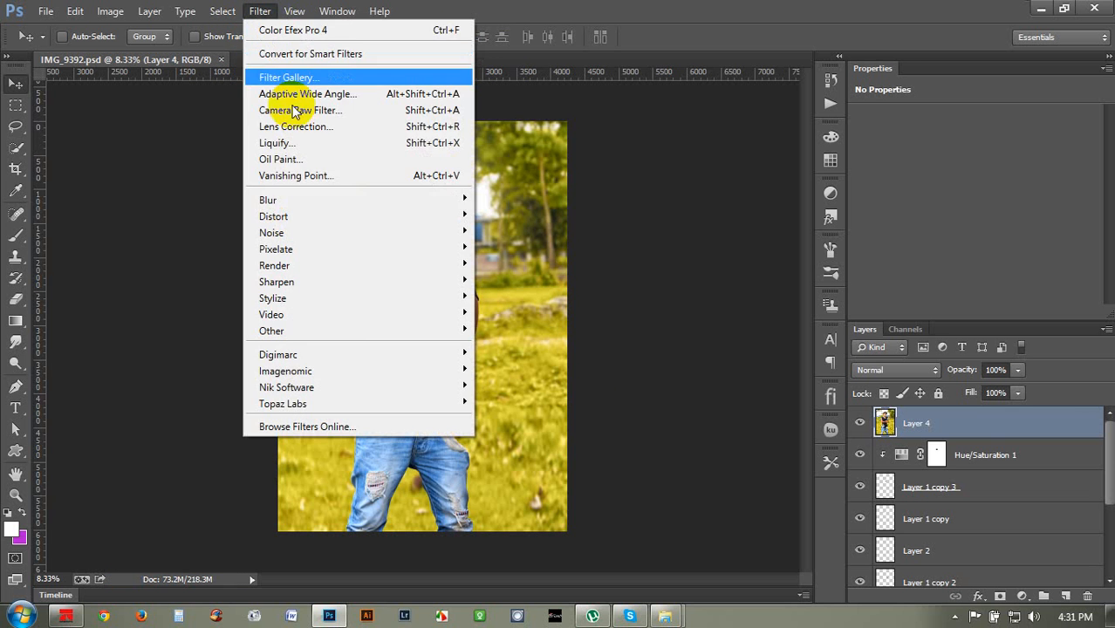
pyautogui.click(286, 116)
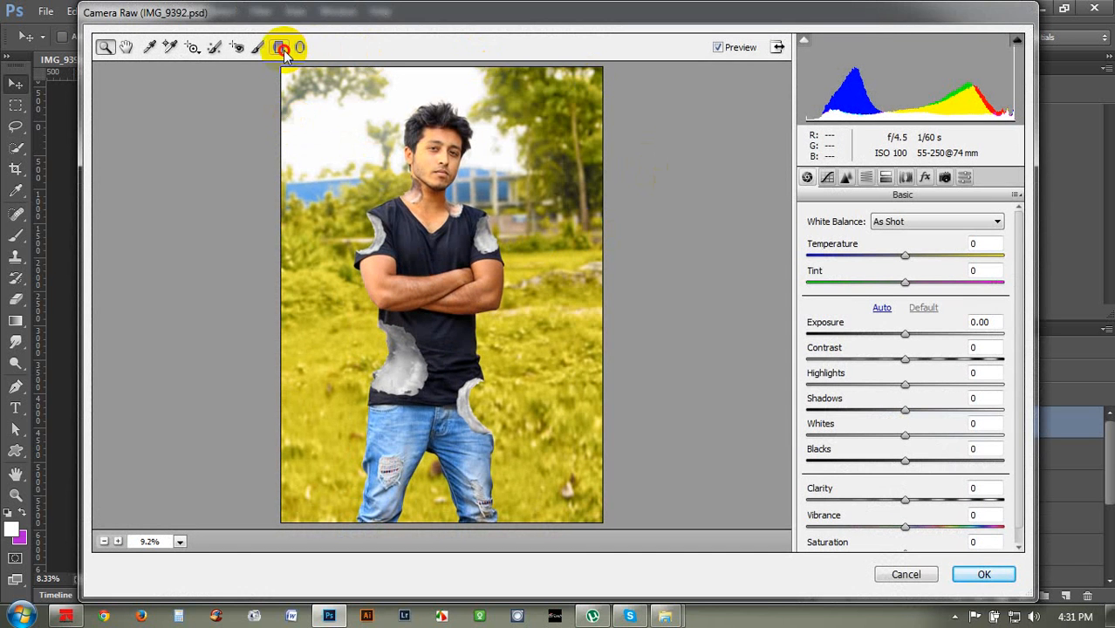
pyautogui.click(281, 47)
pyautogui.moveTo(542, 485); pyautogui.dragTo(397, 65)
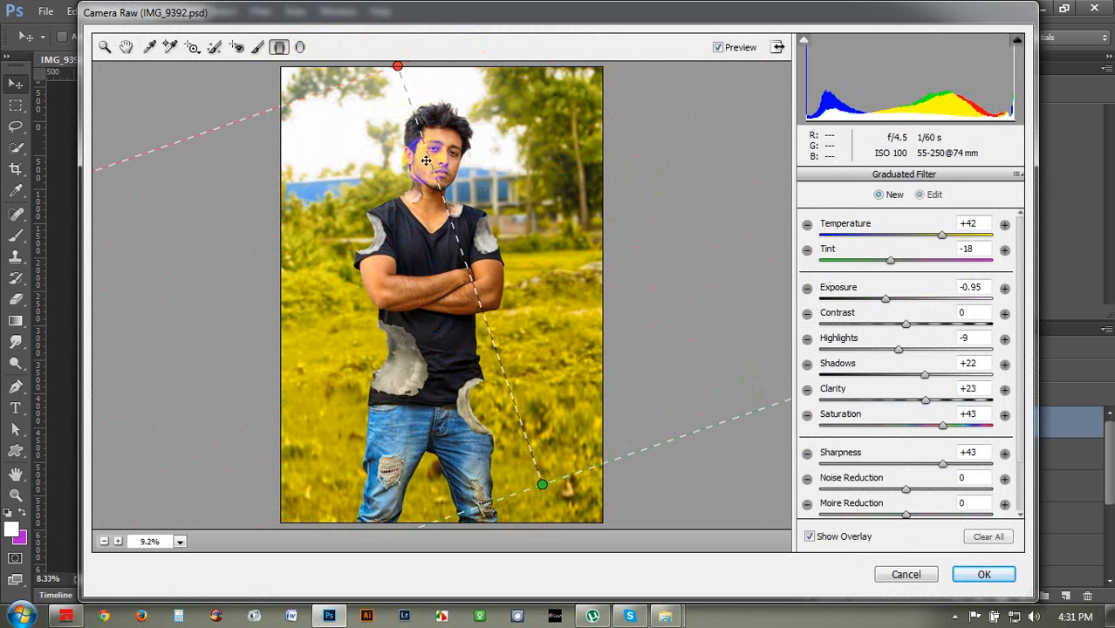
pyautogui.moveTo(541, 485); pyautogui.dragTo(548, 536)
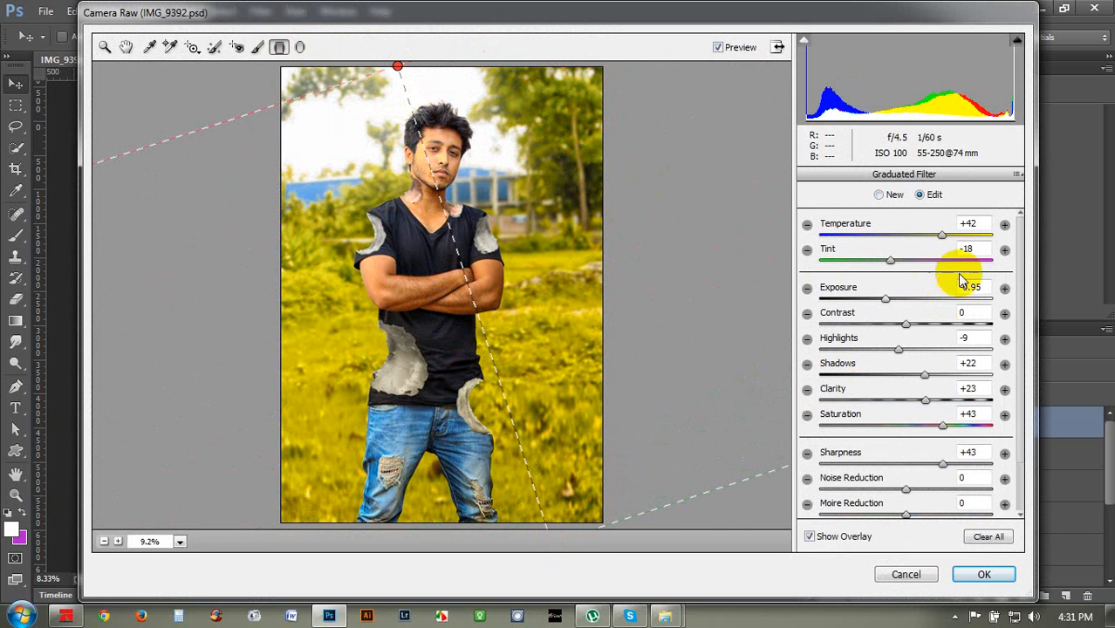
# Step: Reset the graduated filter's temperature, tint, exposure, highlights, shadows, clarity, saturation and sharpness to 0
pyautogui.click(967, 224)
pyautogui.write('0')
pyautogui.click(966, 249)
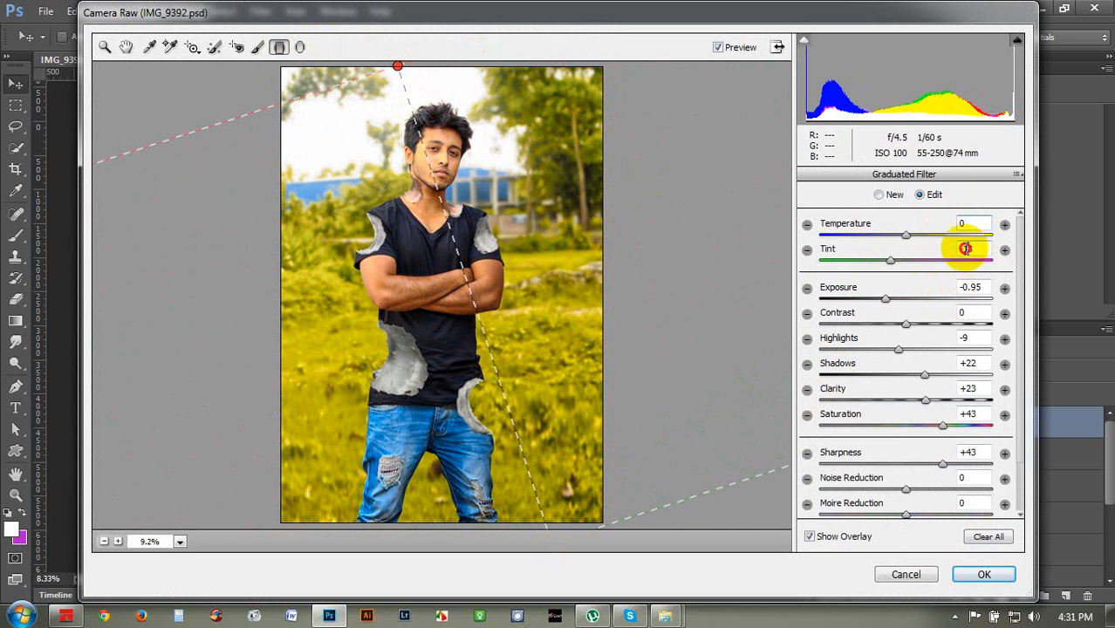
pyautogui.write('0')
pyautogui.click(970, 287)
pyautogui.write('0')
pyautogui.click(968, 338)
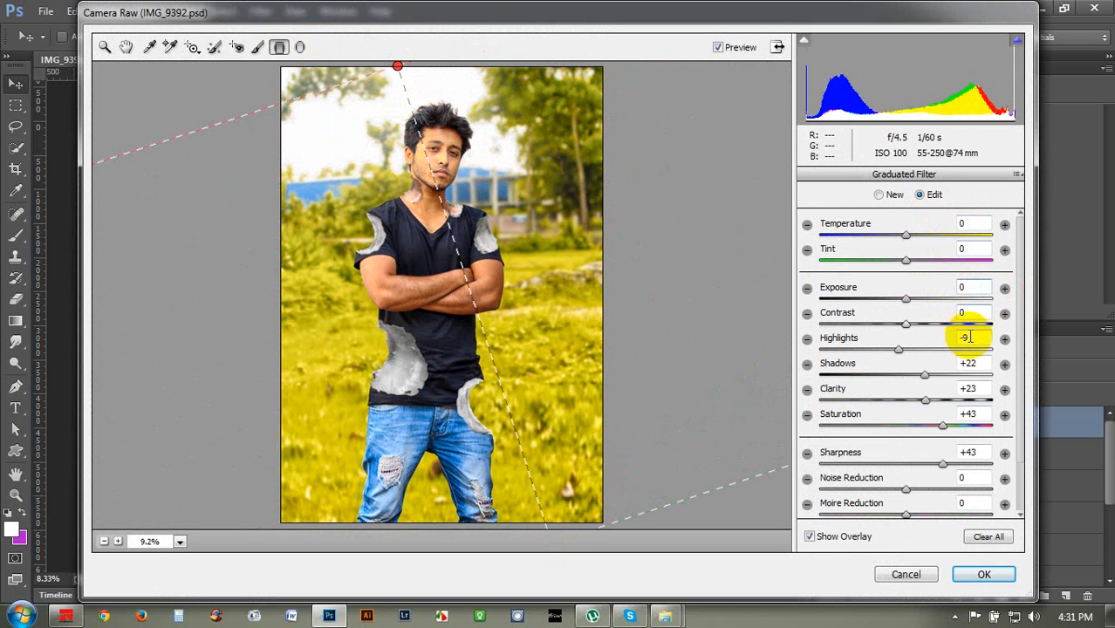
pyautogui.write('0')
pyautogui.click(967, 363)
pyautogui.write('0')
pyautogui.click(967, 388)
pyautogui.write('0')
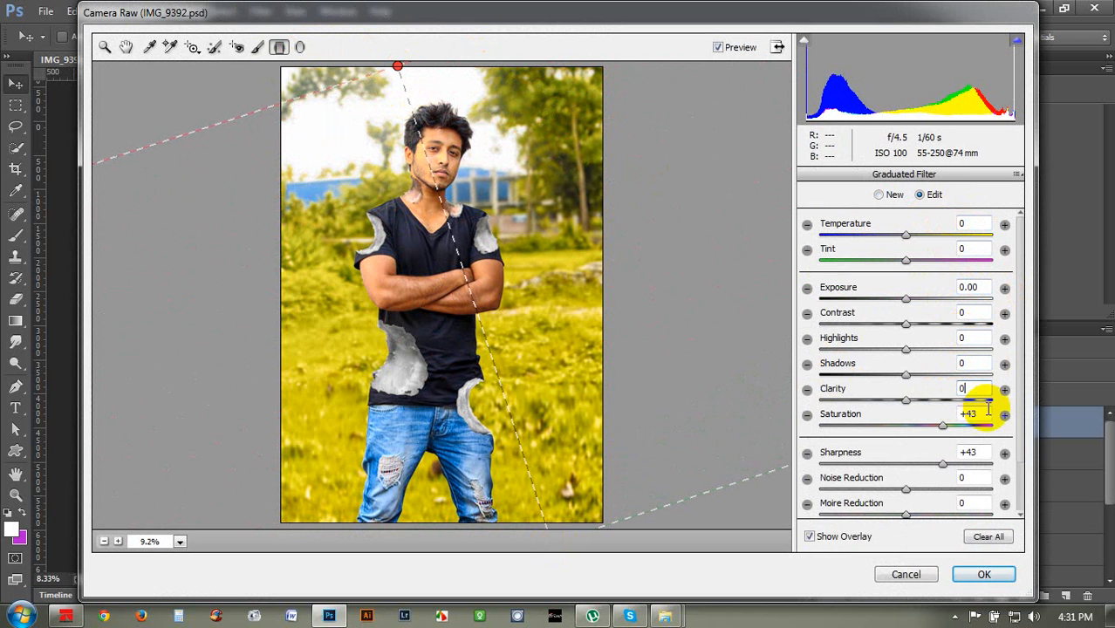
pyautogui.click(968, 414)
pyautogui.write('0')
pyautogui.click(969, 452)
pyautogui.write('0')
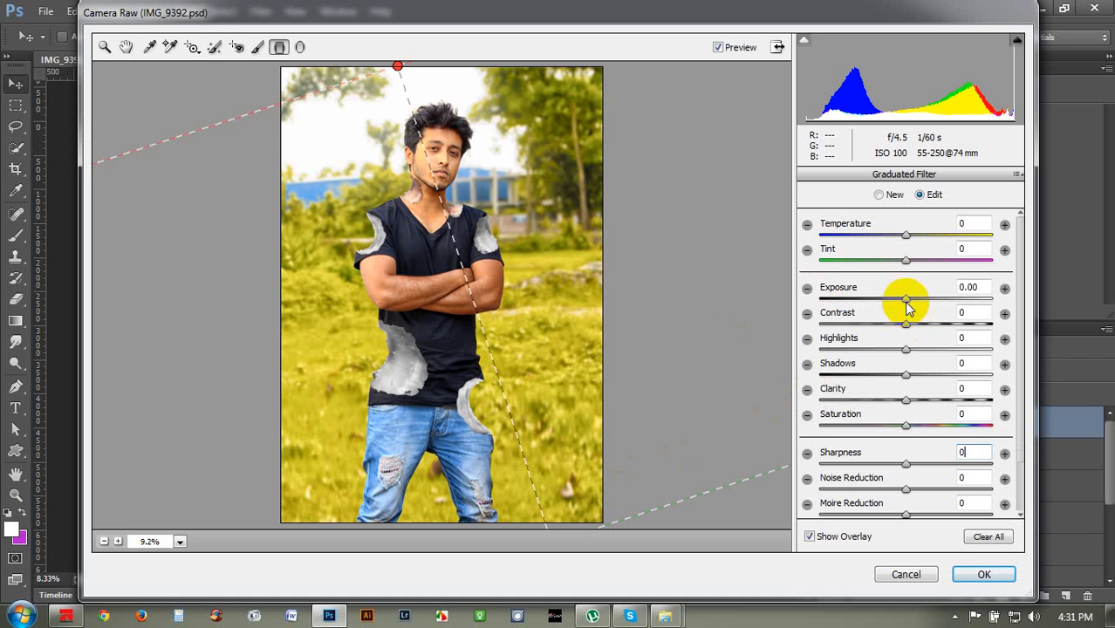
# Step: Set the graduated filter's exposure to -1.05 and pull its upper end down to the man's crossed arms
pyautogui.moveTo(907, 305); pyautogui.dragTo(889, 294)
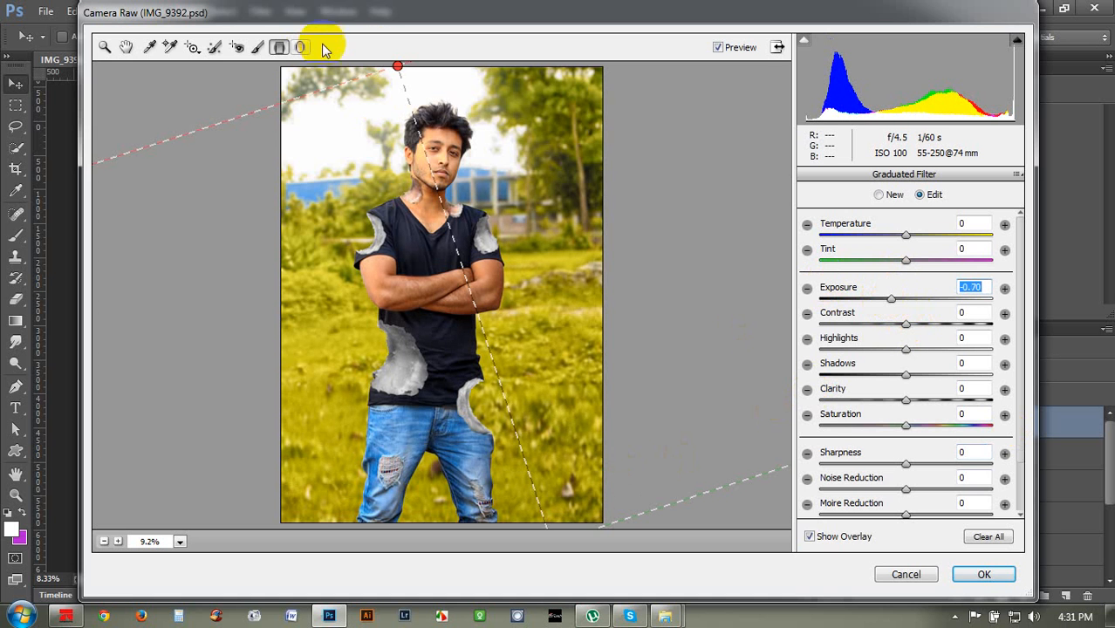
pyautogui.moveTo(397, 66); pyautogui.dragTo(471, 312)
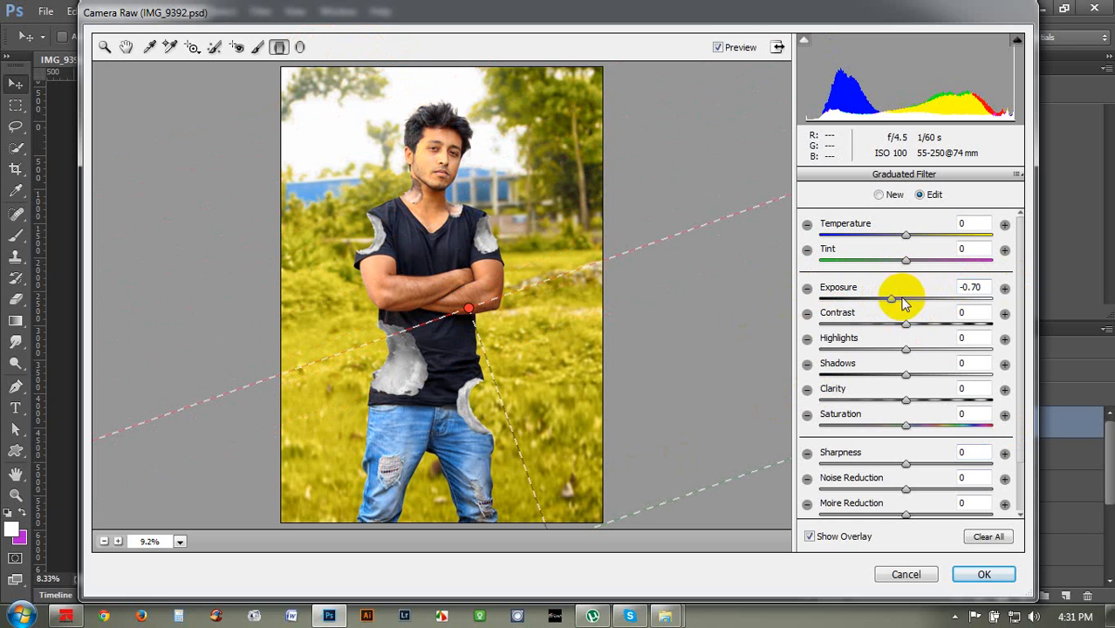
pyautogui.moveTo(890, 294); pyautogui.dragTo(886, 301)
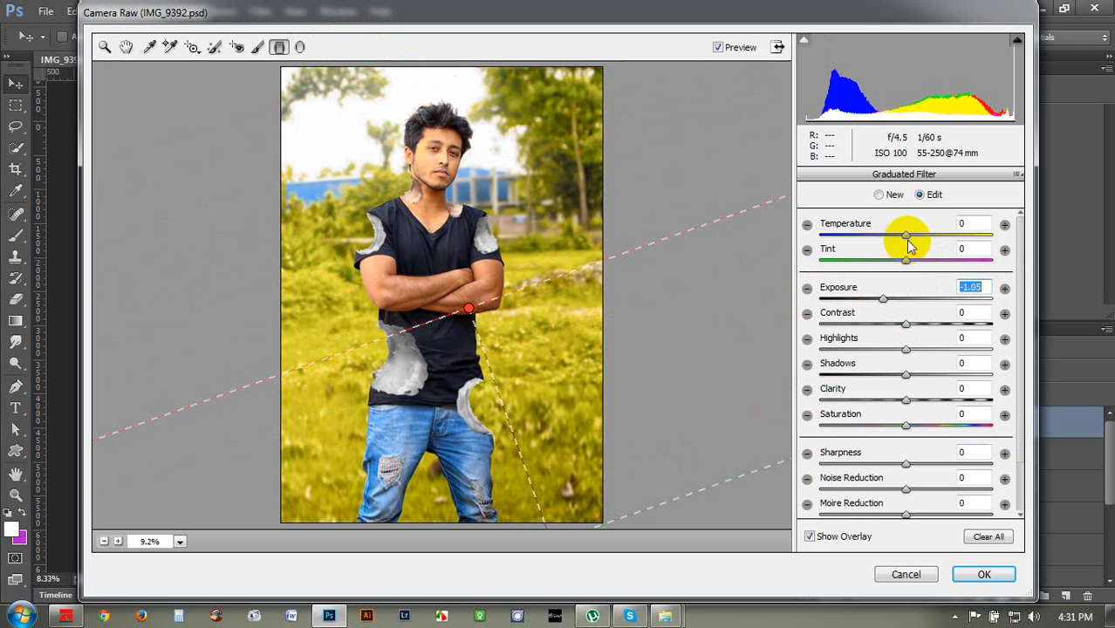
# Step: Set the graduated filter's temperature to -15 and tint to +55, and shift its upper end slightly toward the elbow
pyautogui.moveTo(907, 238); pyautogui.dragTo(846, 235)
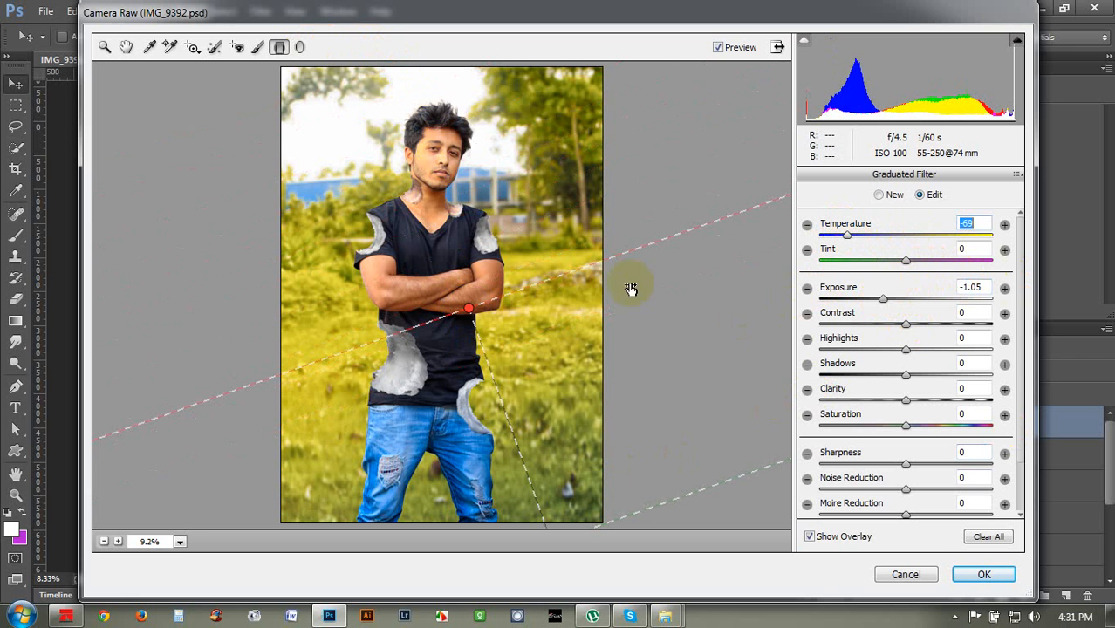
pyautogui.moveTo(471, 312); pyautogui.dragTo(493, 301)
pyautogui.click(911, 235)
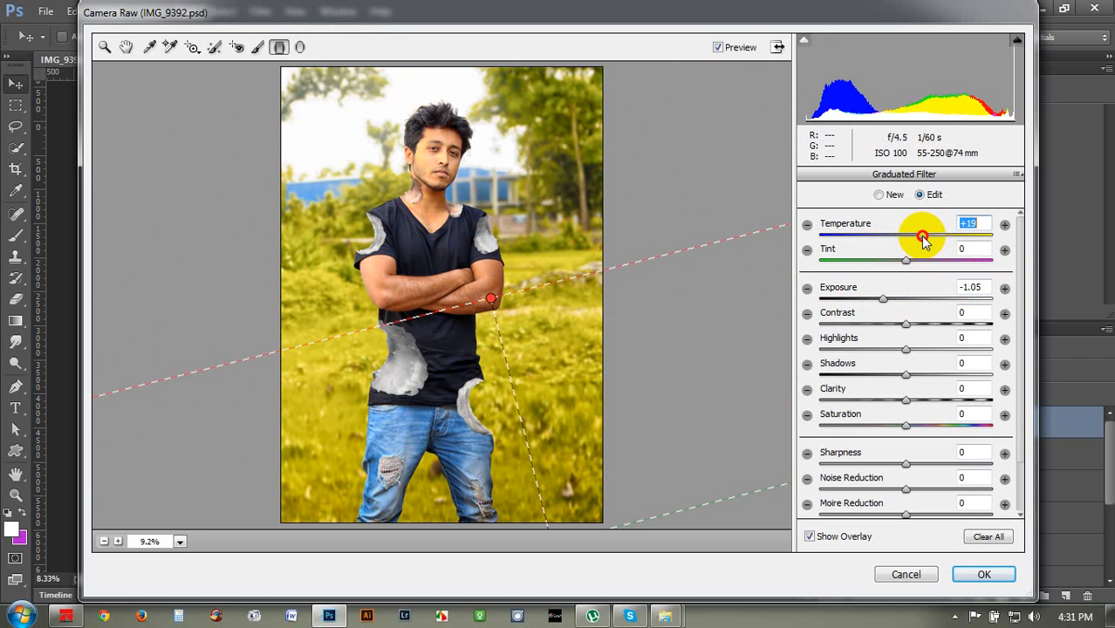
pyautogui.moveTo(907, 267); pyautogui.dragTo(886, 240)
pyautogui.click(915, 236)
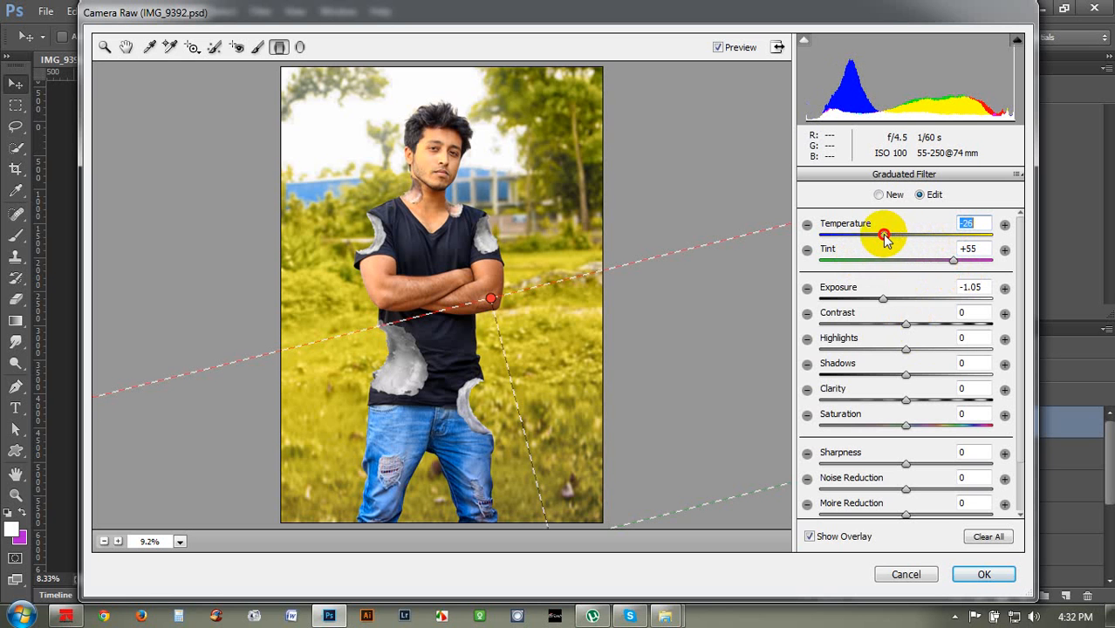
# Step: Raise the graduated filter's upper end to the shirt's neckline and set sharpness to +29, clarity to -26 and saturation to +9
pyautogui.click(920, 430)
pyautogui.moveTo(926, 435); pyautogui.dragTo(880, 421)
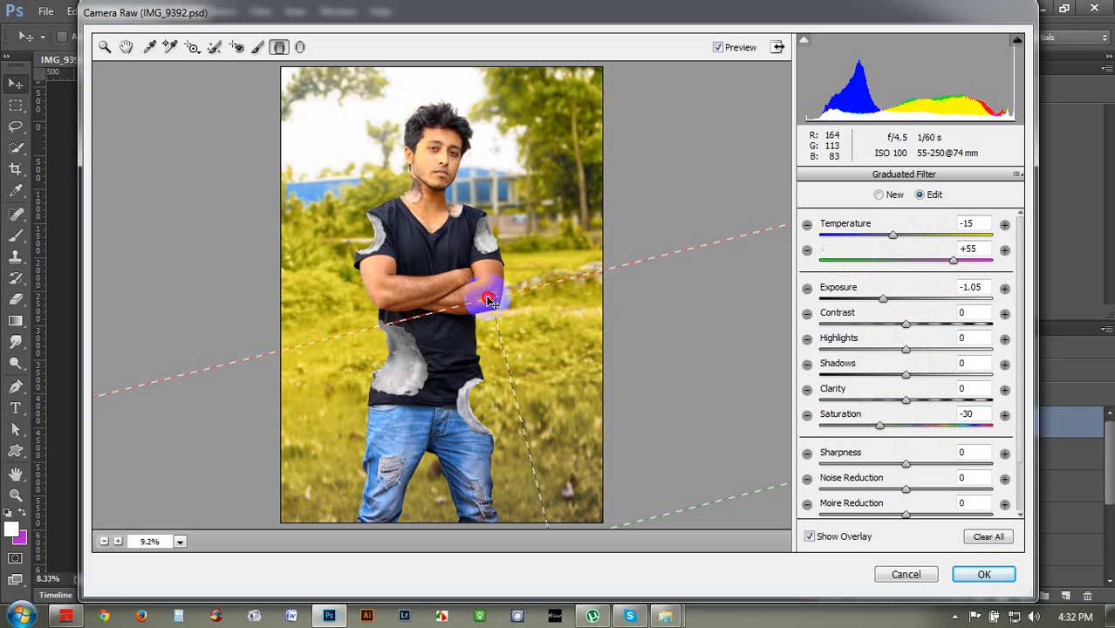
pyautogui.moveTo(486, 296); pyautogui.dragTo(447, 225)
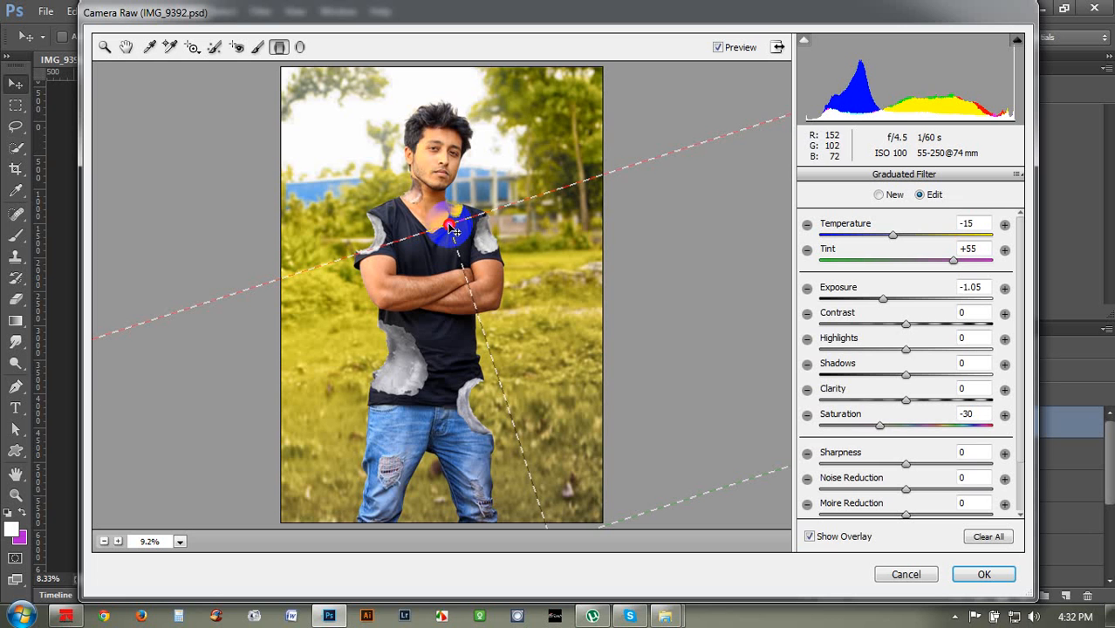
pyautogui.moveTo(906, 469); pyautogui.dragTo(930, 469)
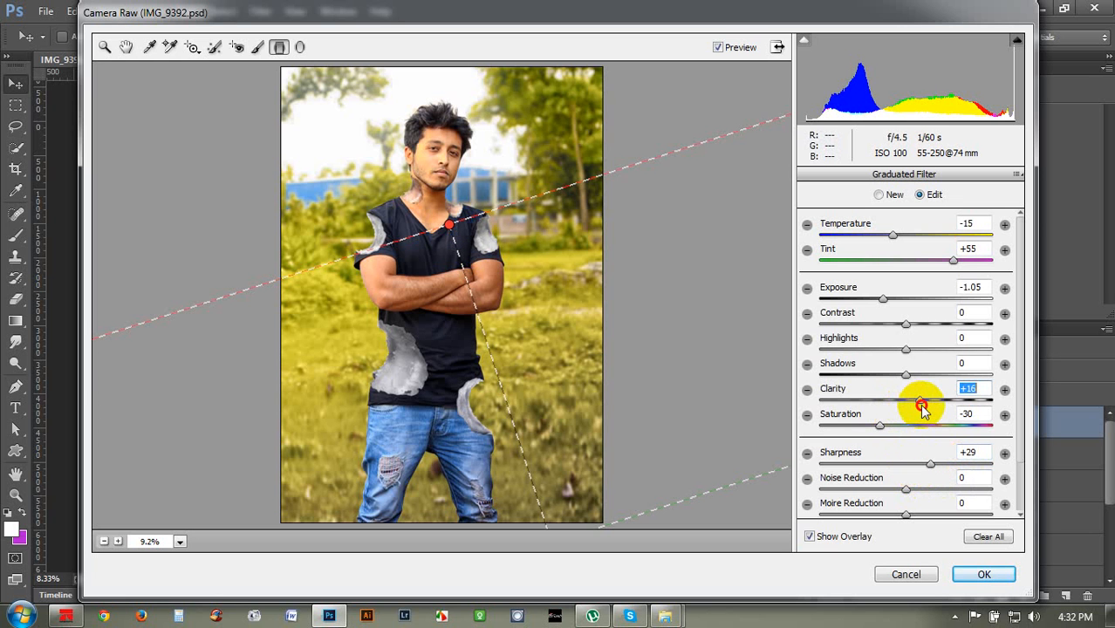
pyautogui.moveTo(922, 407); pyautogui.dragTo(914, 438)
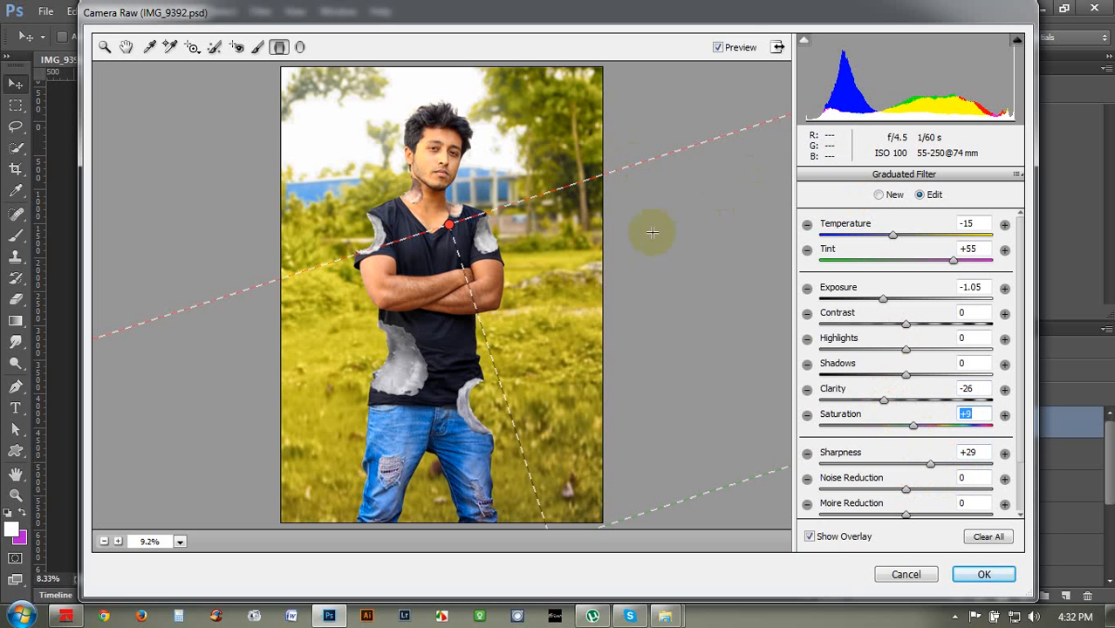
# Step: Add a radial filter centred on the man and enlarge its ellipse to surround him down past the photo's lower edge
pyautogui.click(300, 47)
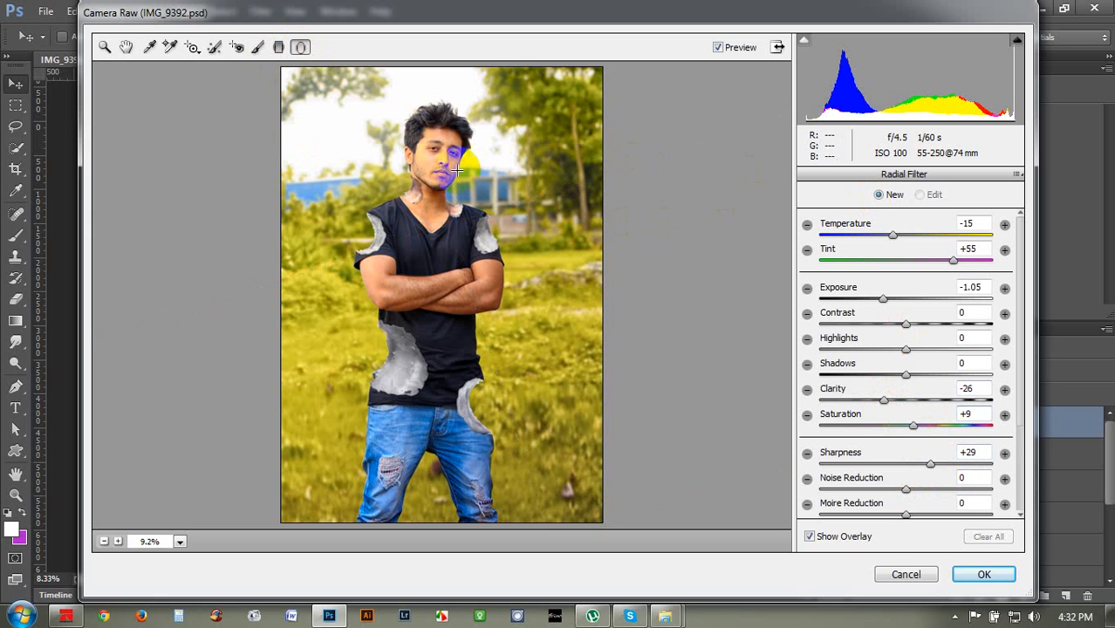
pyautogui.moveTo(371, 119); pyautogui.dragTo(485, 293)
pyautogui.moveTo(443, 219); pyautogui.dragTo(490, 294)
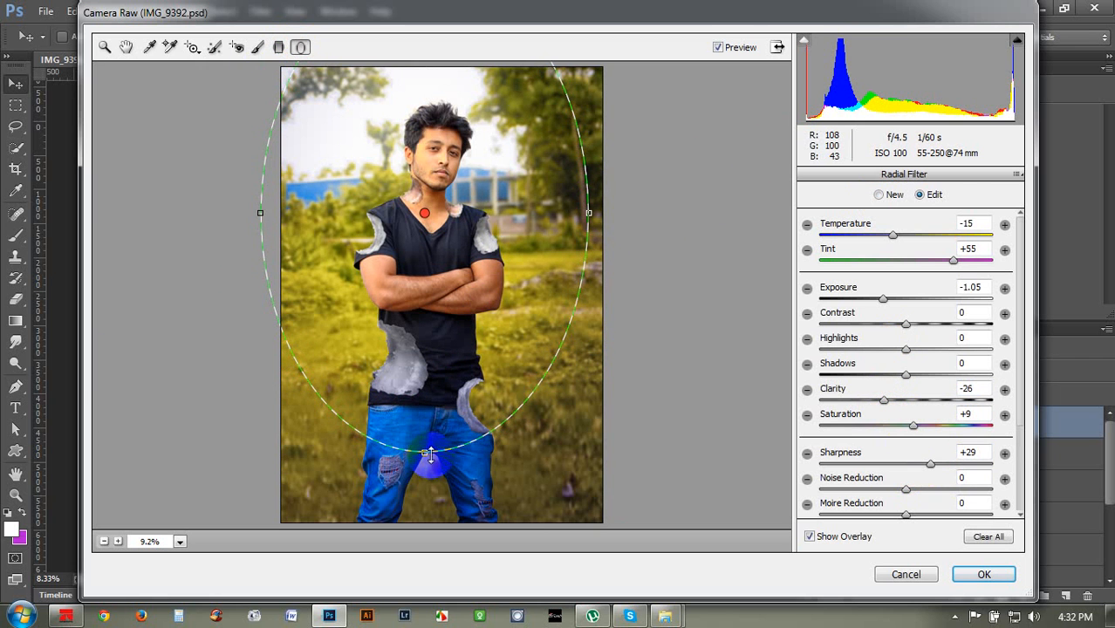
pyautogui.moveTo(433, 454)
pyautogui.mouseDown()
pyautogui.moveTo(442, 469)
pyautogui.moveTo(432, 471)
pyautogui.mouseUp()
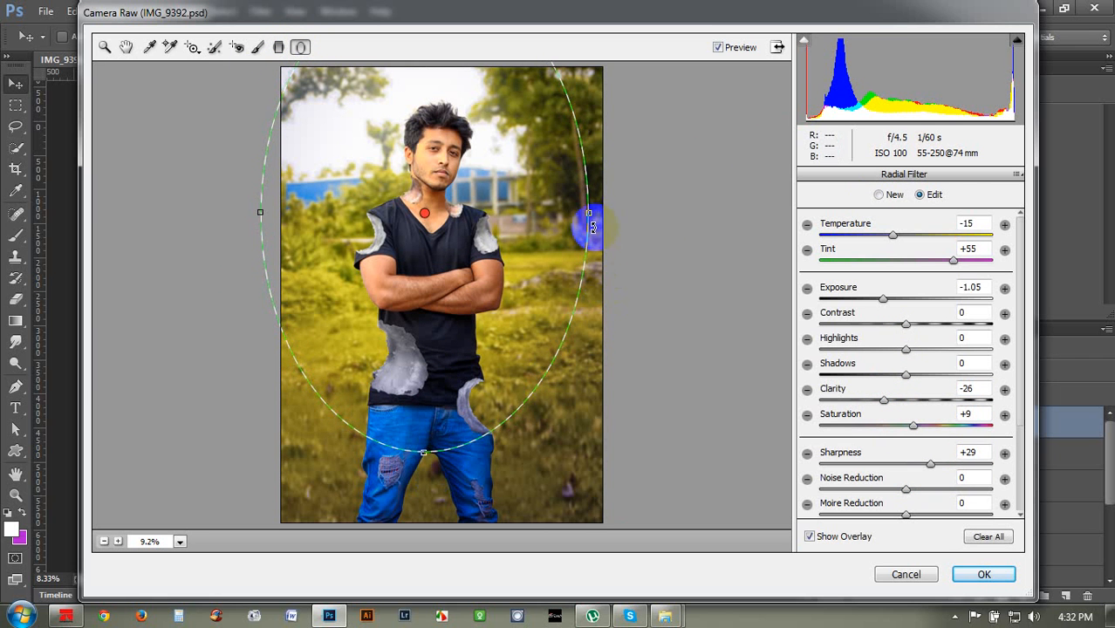
pyautogui.moveTo(589, 214); pyautogui.dragTo(607, 212)
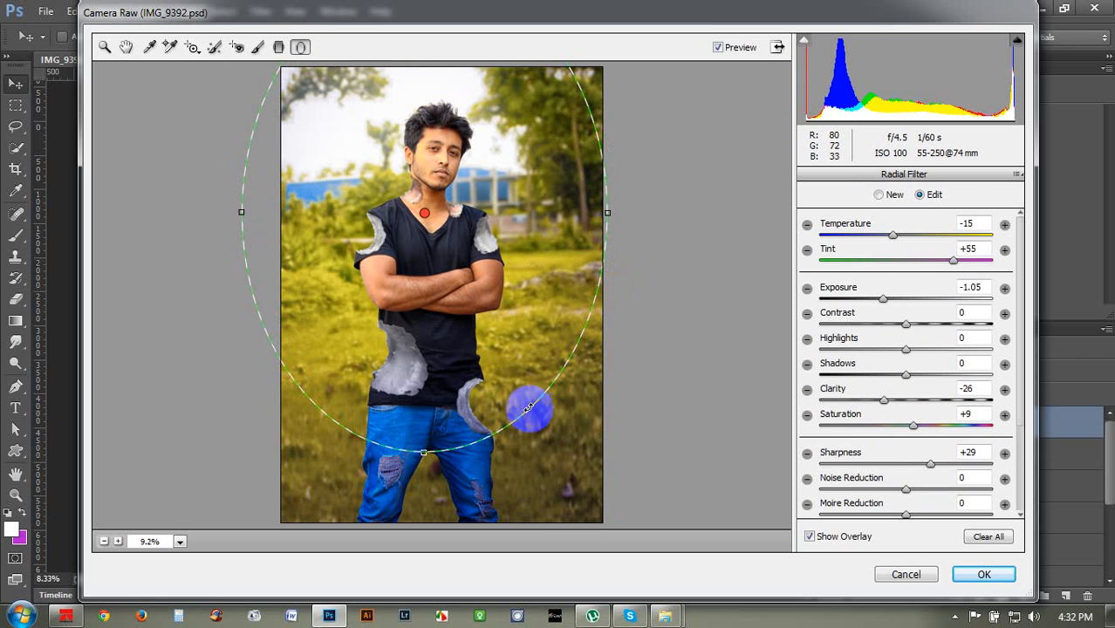
pyautogui.moveTo(423, 453); pyautogui.dragTo(413, 546)
pyautogui.moveTo(490, 401); pyautogui.dragTo(504, 415)
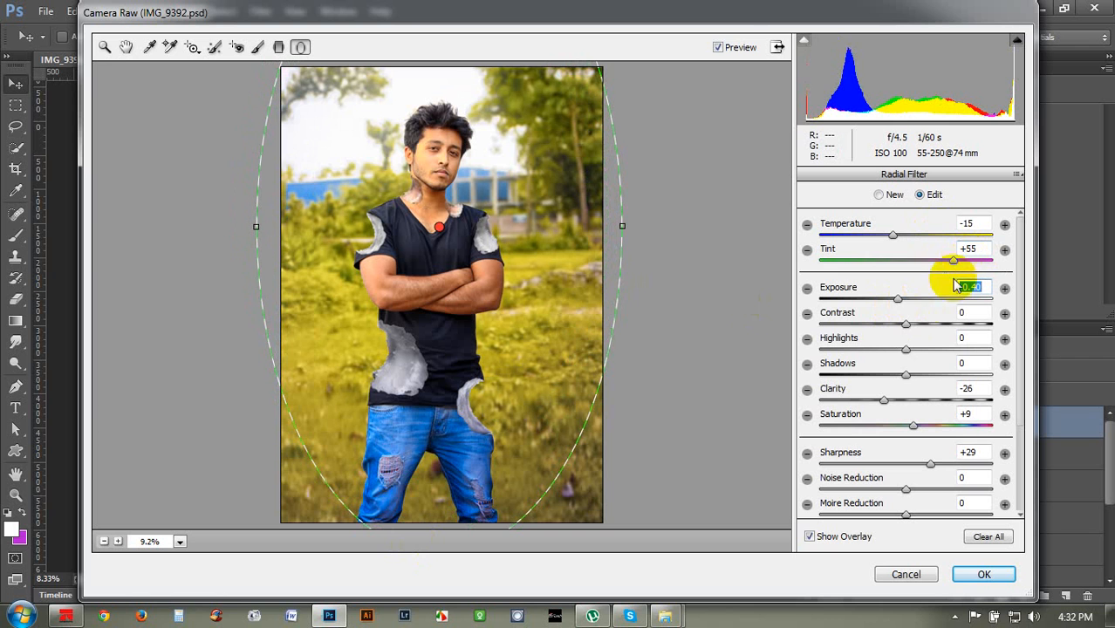
# Step: Try to apply the radial filter with exposure -0.40, temperature +23, tint +41 and clarity -33
pyautogui.moveTo(892, 235); pyautogui.dragTo(927, 244)
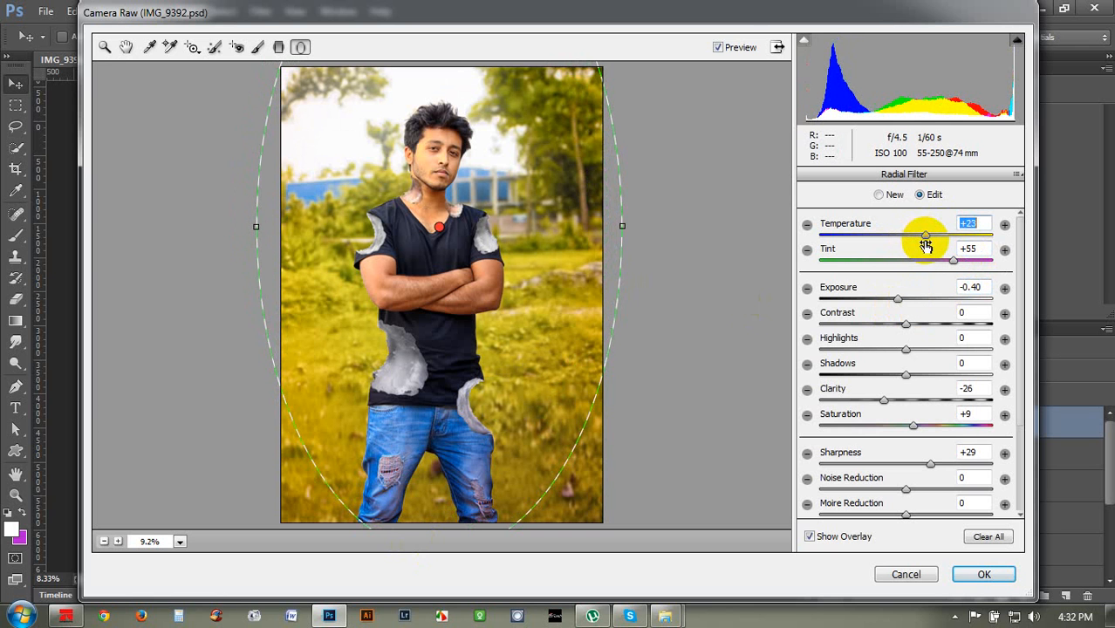
pyautogui.moveTo(926, 246); pyautogui.dragTo(912, 245)
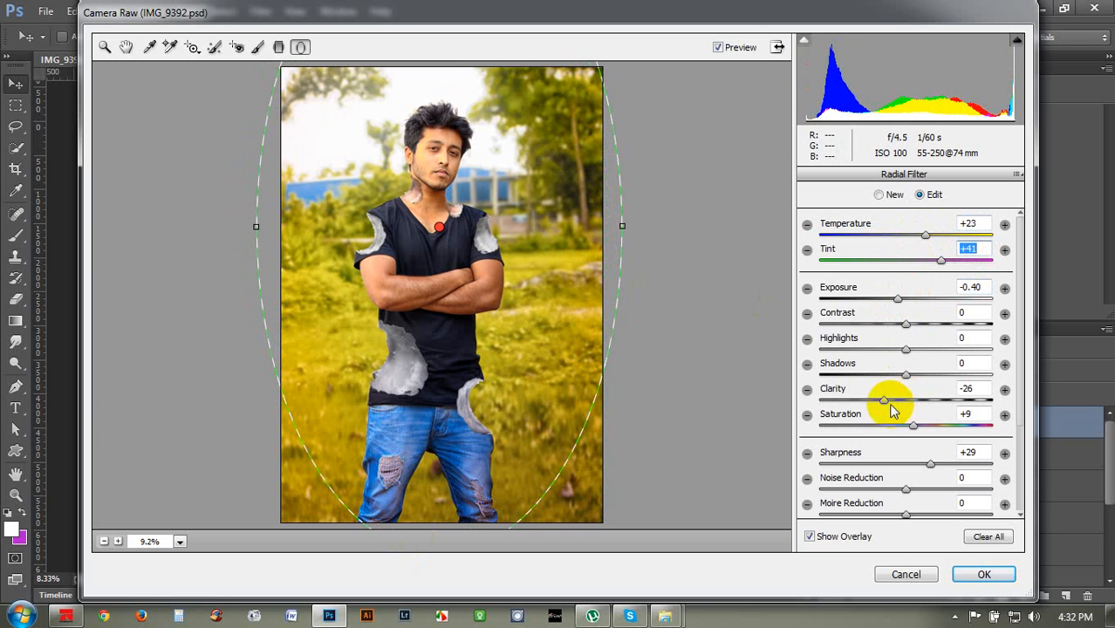
pyautogui.moveTo(893, 402)
pyautogui.mouseDown()
pyautogui.moveTo(903, 403)
pyautogui.moveTo(884, 405)
pyautogui.mouseUp()
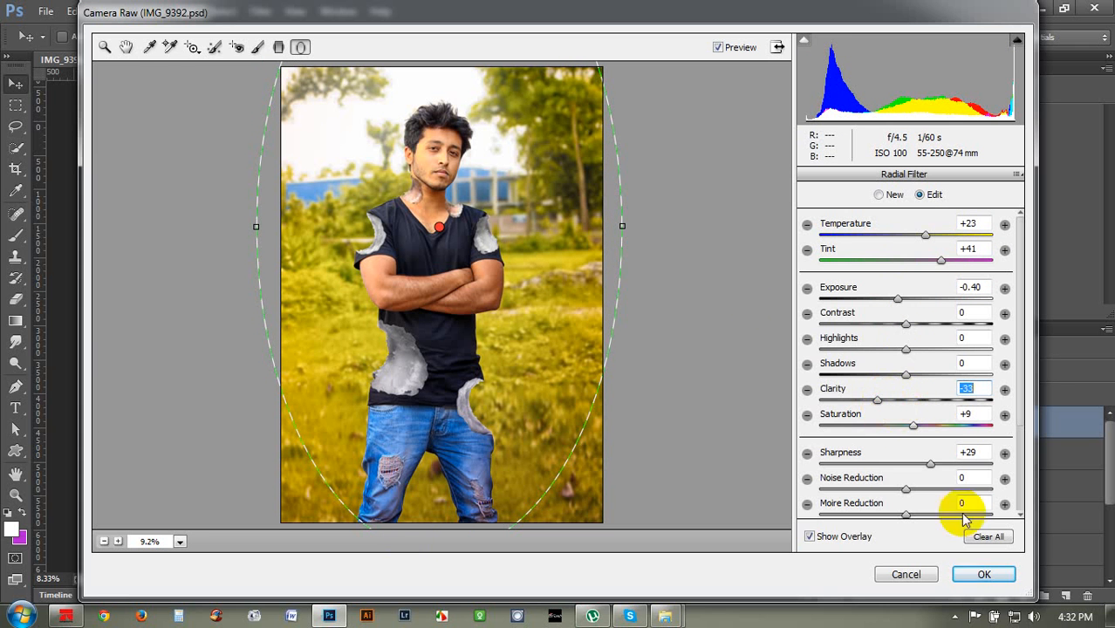
pyautogui.click(983, 574)
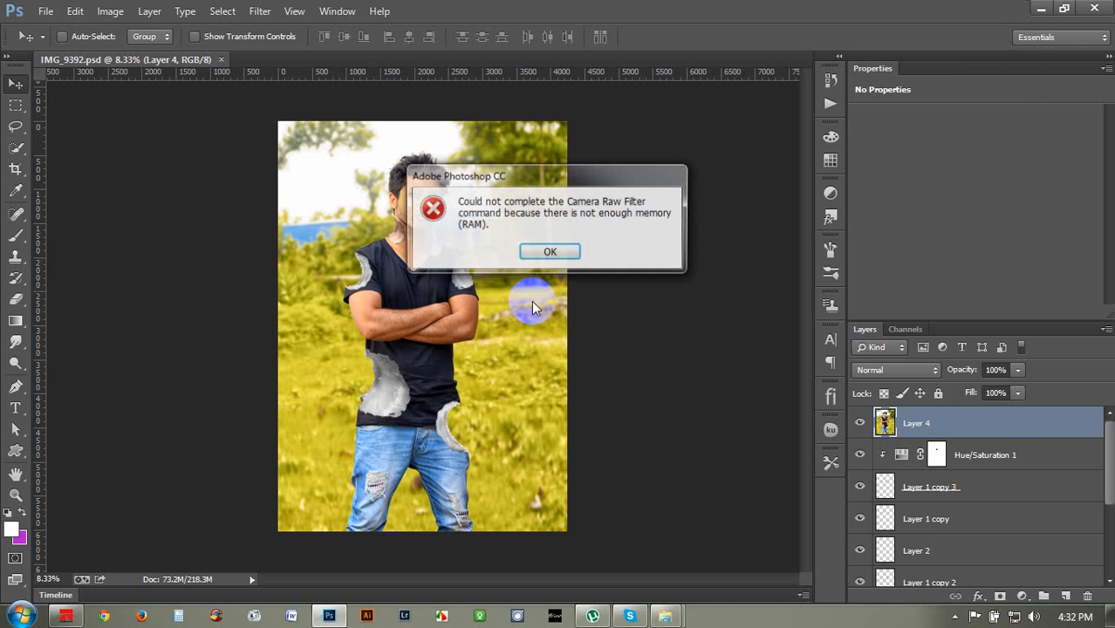
pyautogui.click(550, 257)
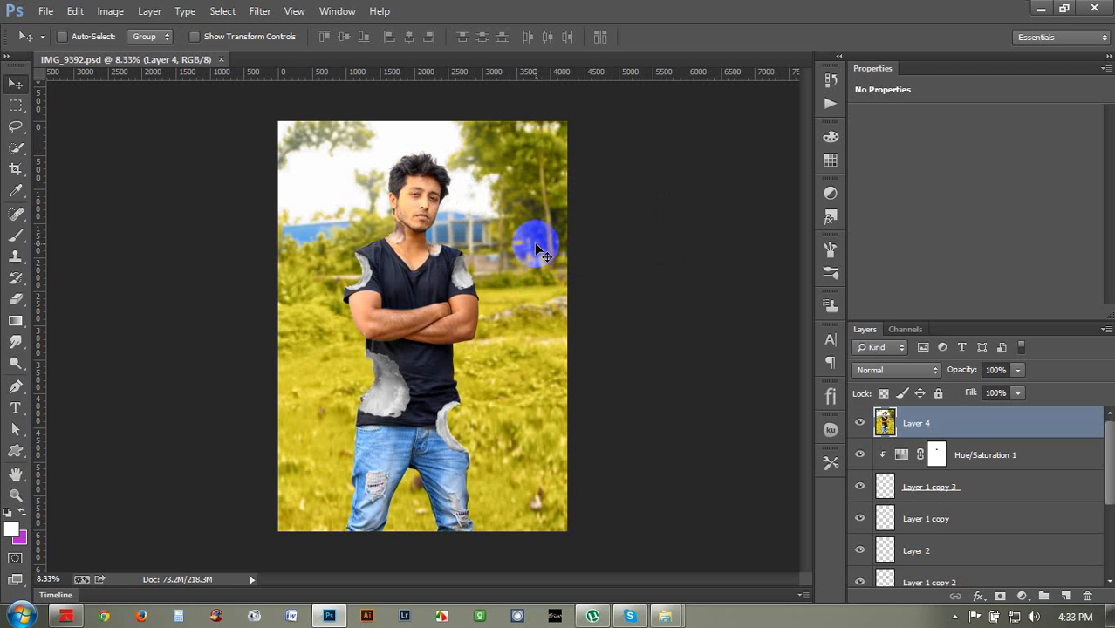
# Step: Start saving the document under the name IMG_9392, with the Desktop as the destination folder
pyautogui.hotkey('ctrl', '+')
pyautogui.hotkey('ctrl', '-')
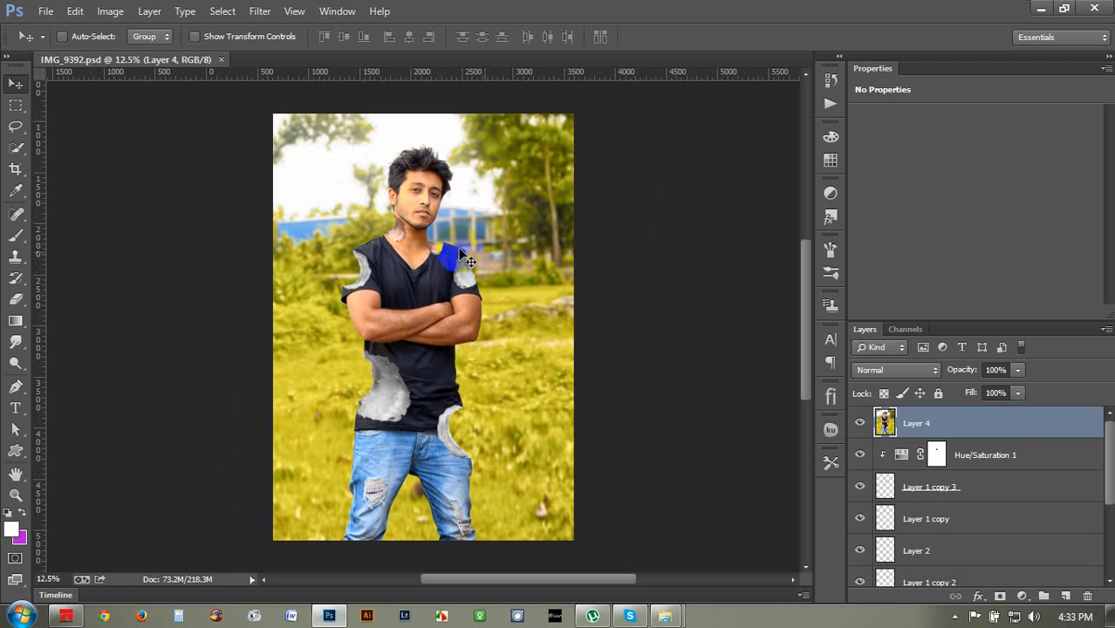
pyautogui.click(104, 11)
pyautogui.moveTo(46, 10)
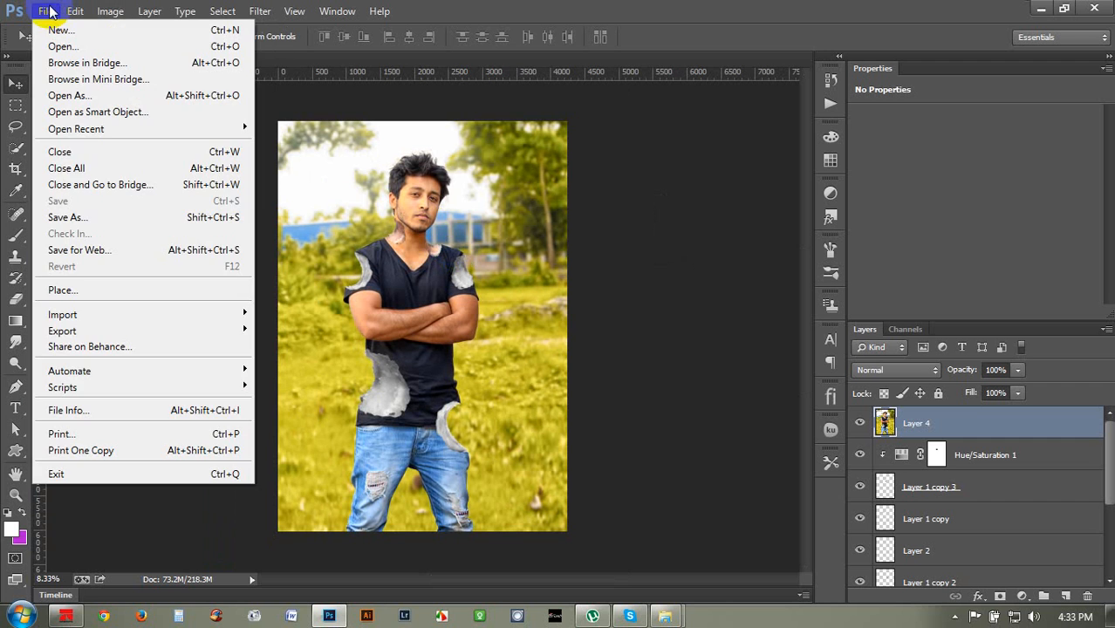
pyautogui.click(91, 225)
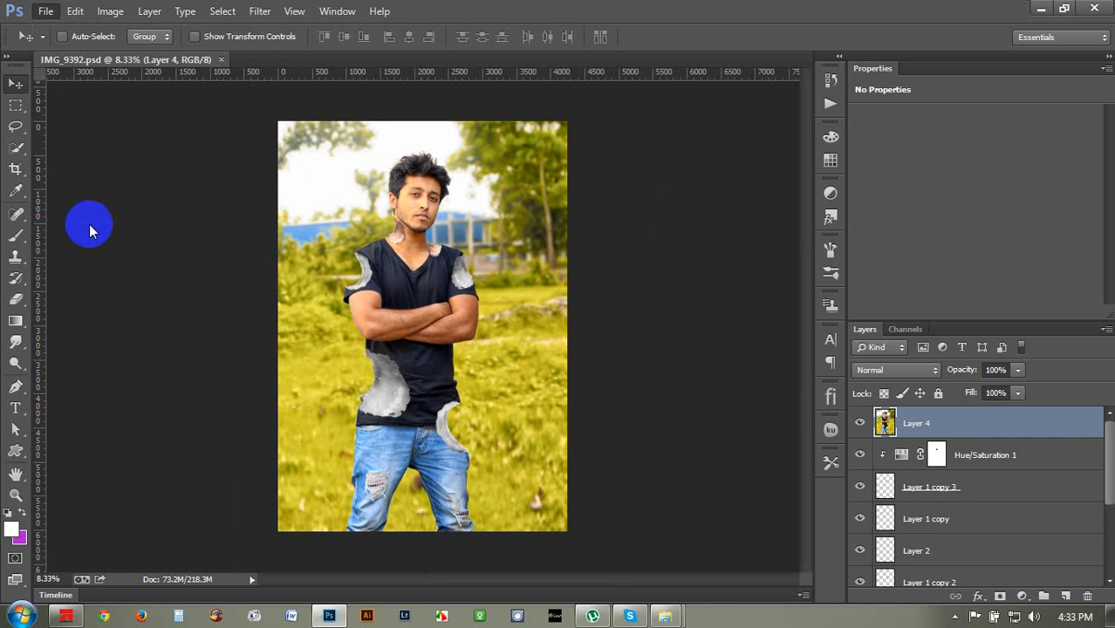
pyautogui.click(417, 320)
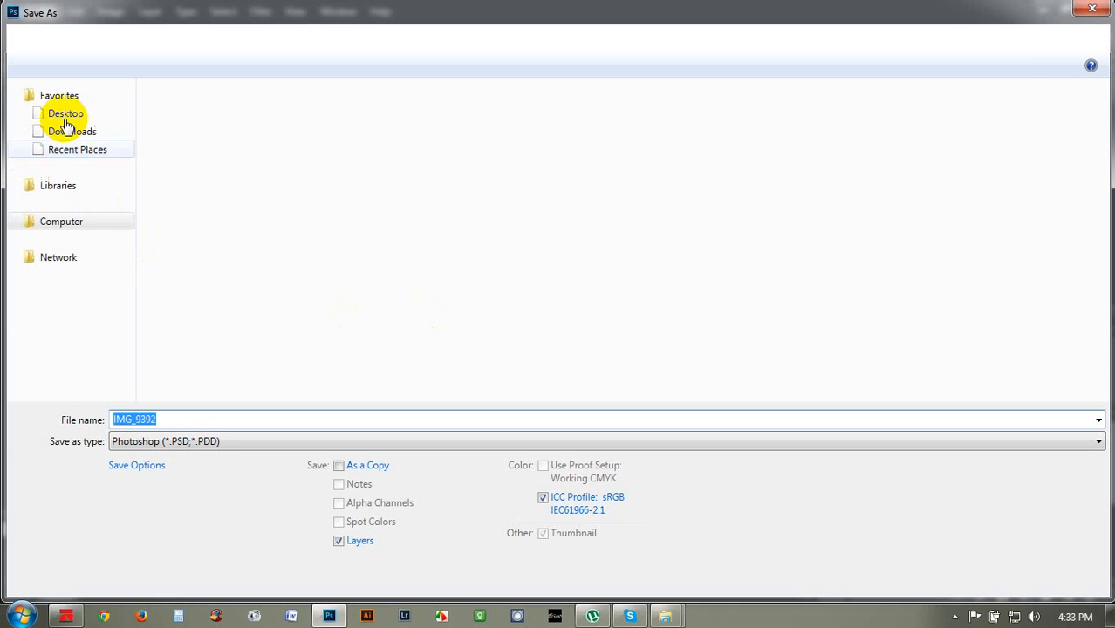
pyautogui.click(65, 117)
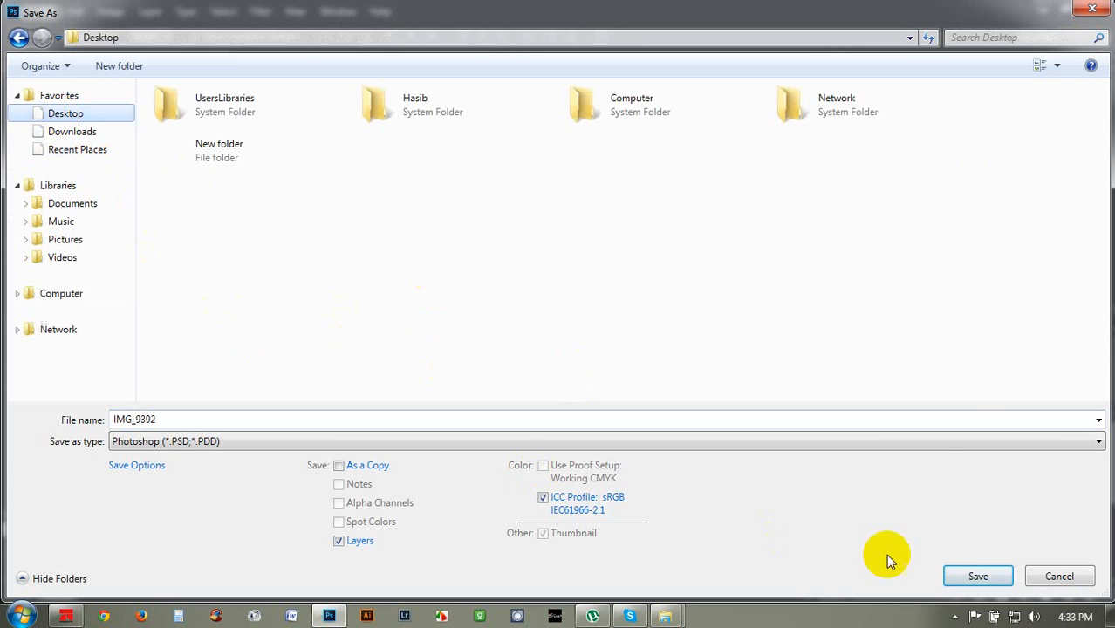
# Step: Choose JPEG as the file format and save the image at Maximum quality 12 with Baseline ("Standard")
pyautogui.click(929, 441)
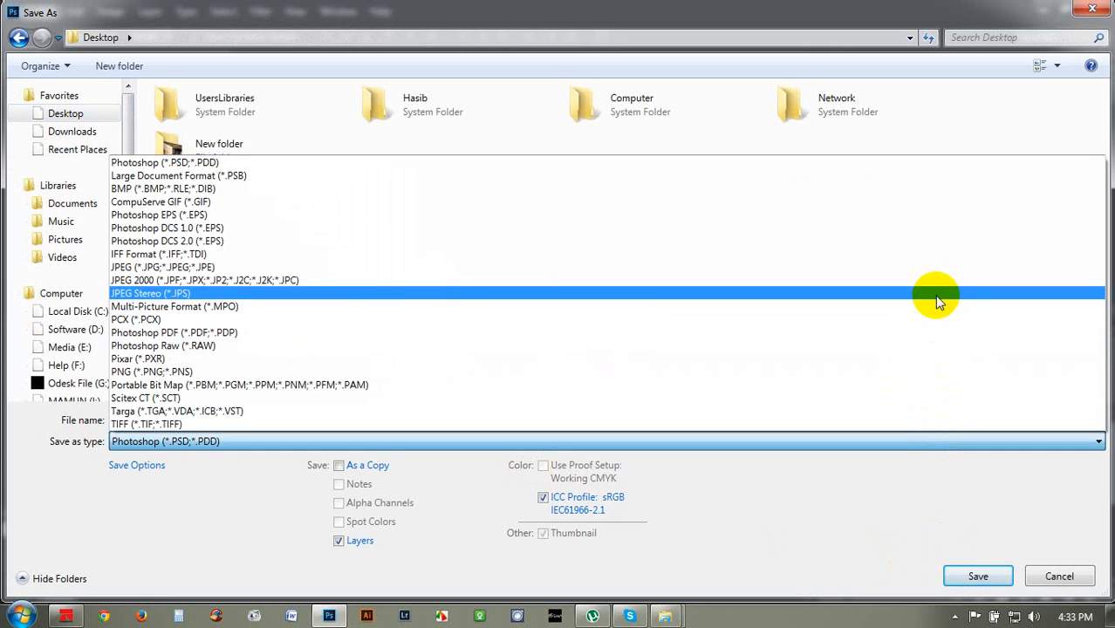
pyautogui.click(935, 296)
pyautogui.click(815, 444)
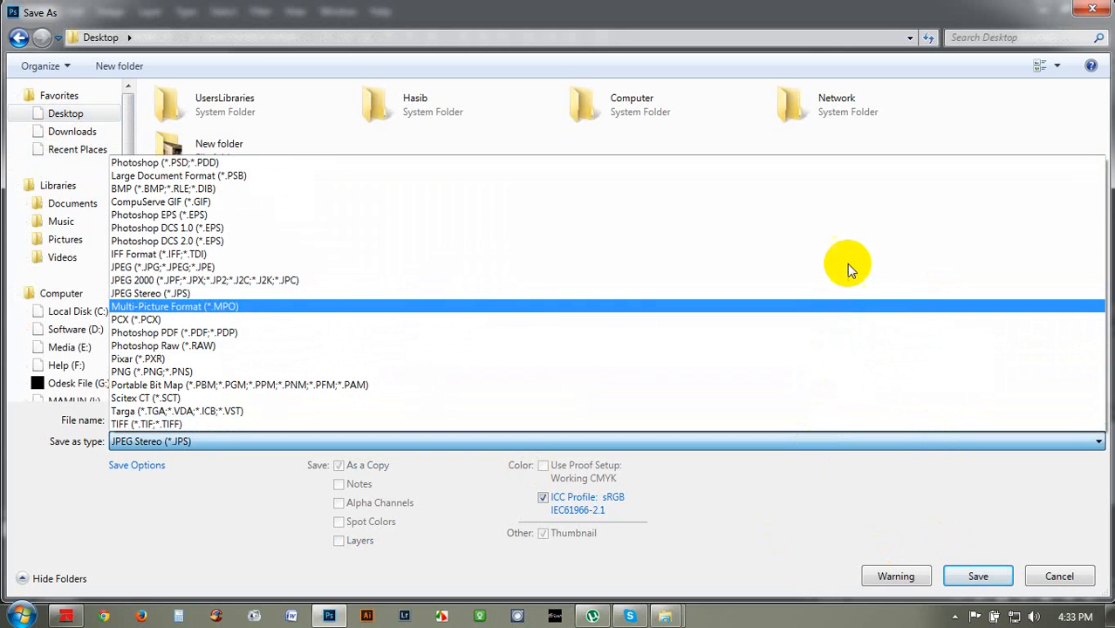
pyautogui.click(851, 267)
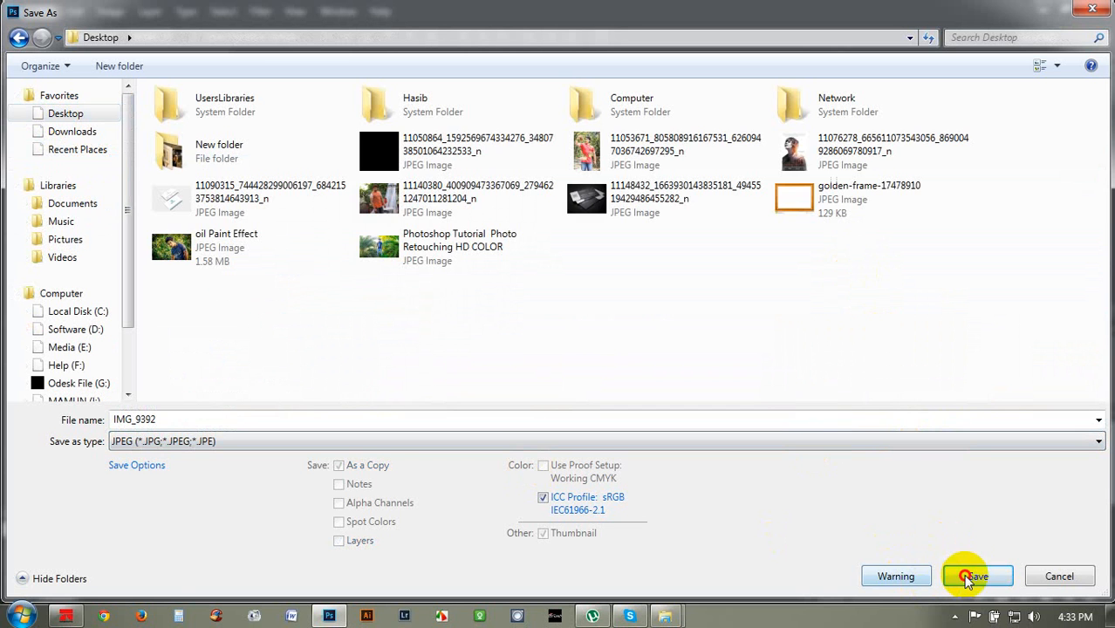
pyautogui.press('Return')
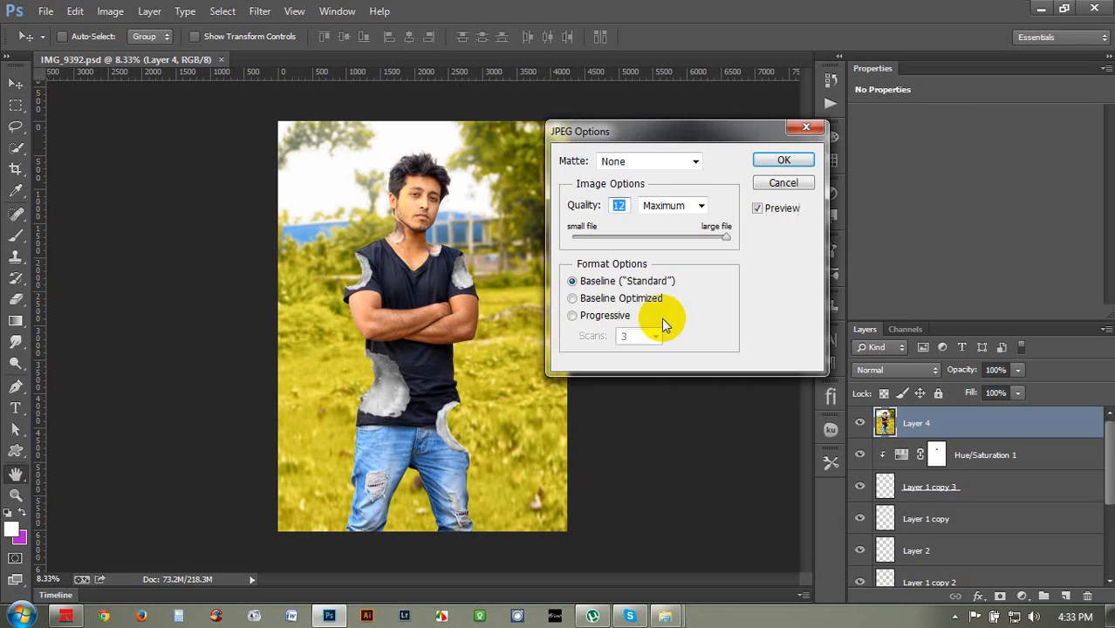
pyautogui.click(786, 157)
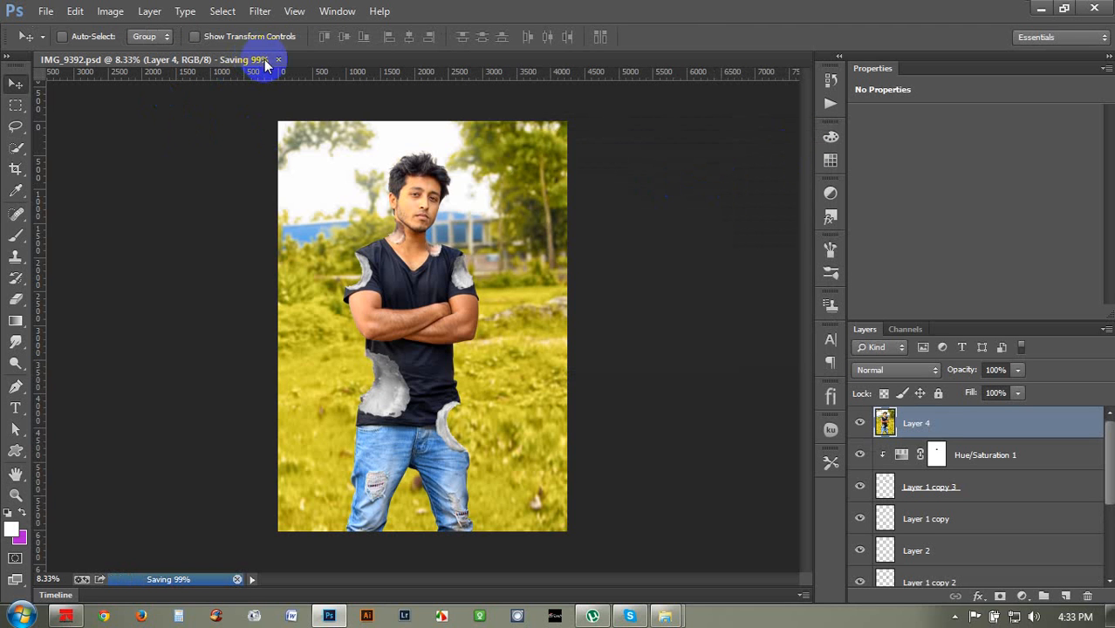
# Step: Close the IMG_9392.psd document and clear the Photoshop, Skype and folder windows off the desktop
pyautogui.click(222, 61)
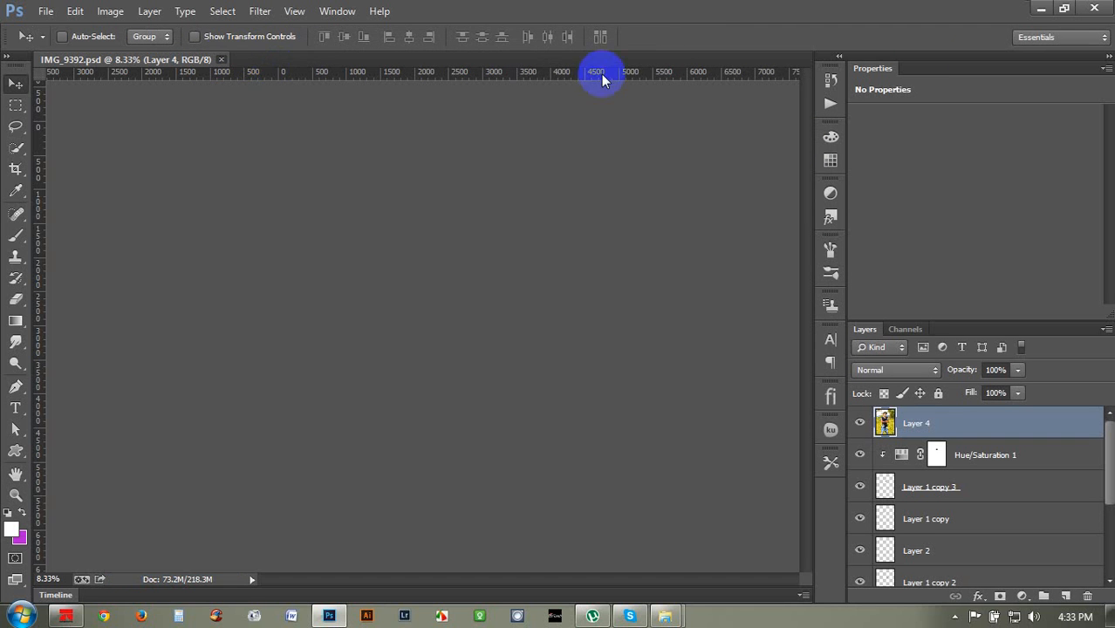
pyautogui.click(1040, 9)
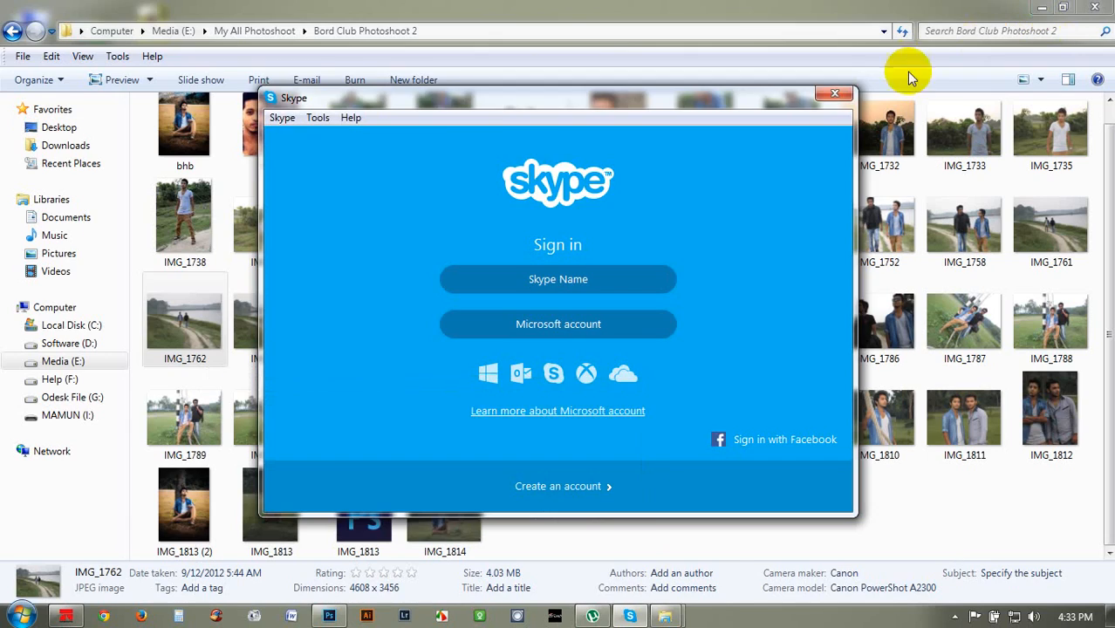
pyautogui.click(835, 93)
pyautogui.click(1101, 7)
pyautogui.click(1103, 9)
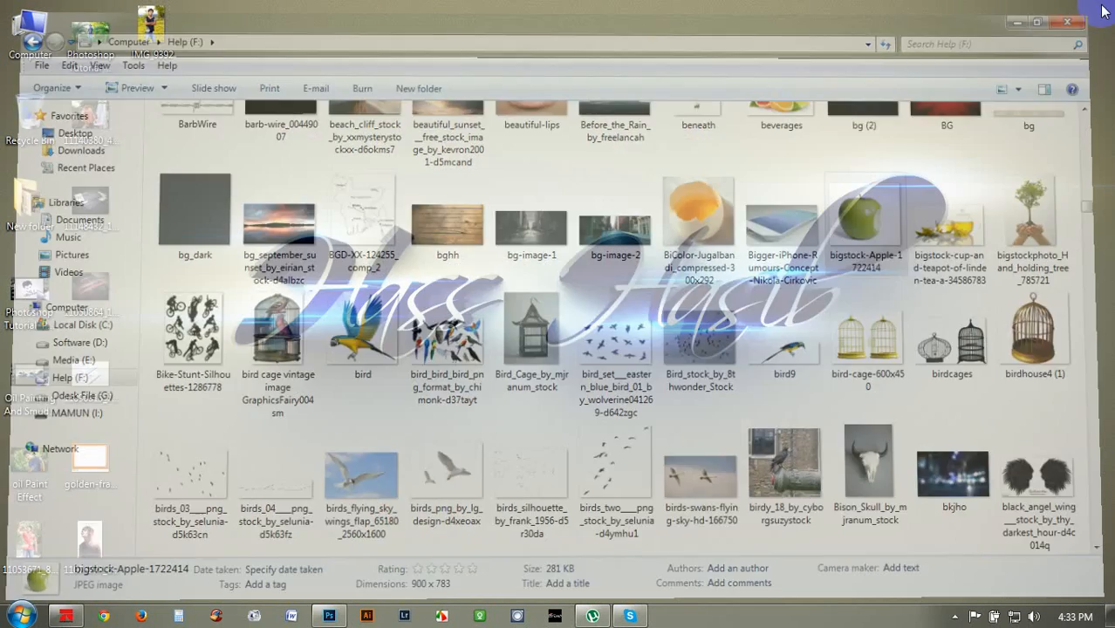
# Step: View the saved IMG_9392 JPEG in Windows Photo Viewer, examining the bite marks and jeans up close
pyautogui.click(152, 32)
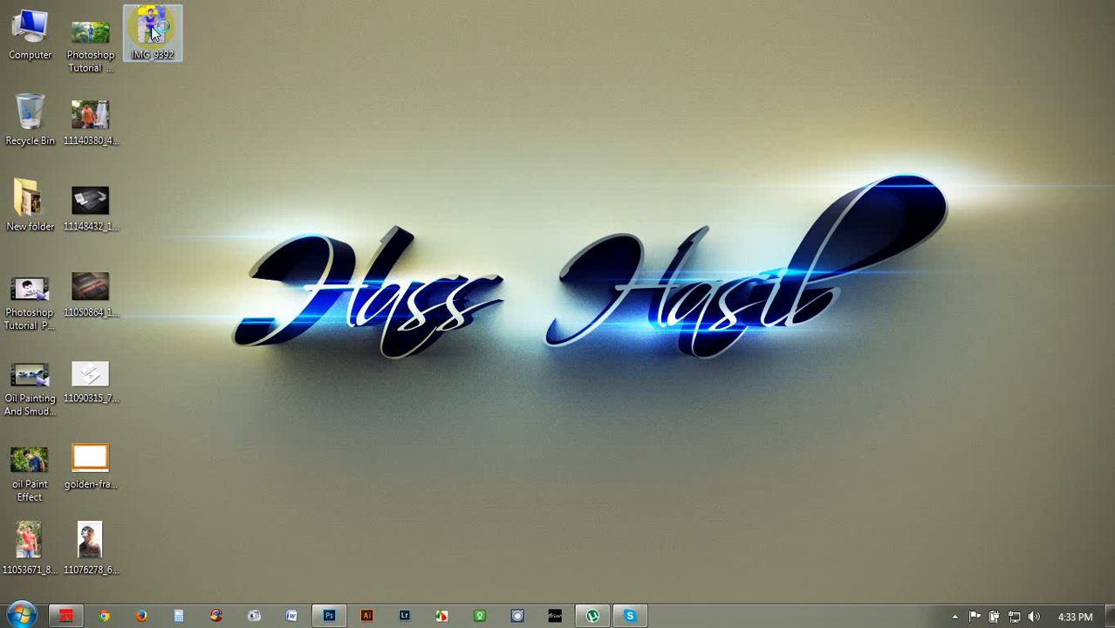
pyautogui.doubleClick(153, 33)
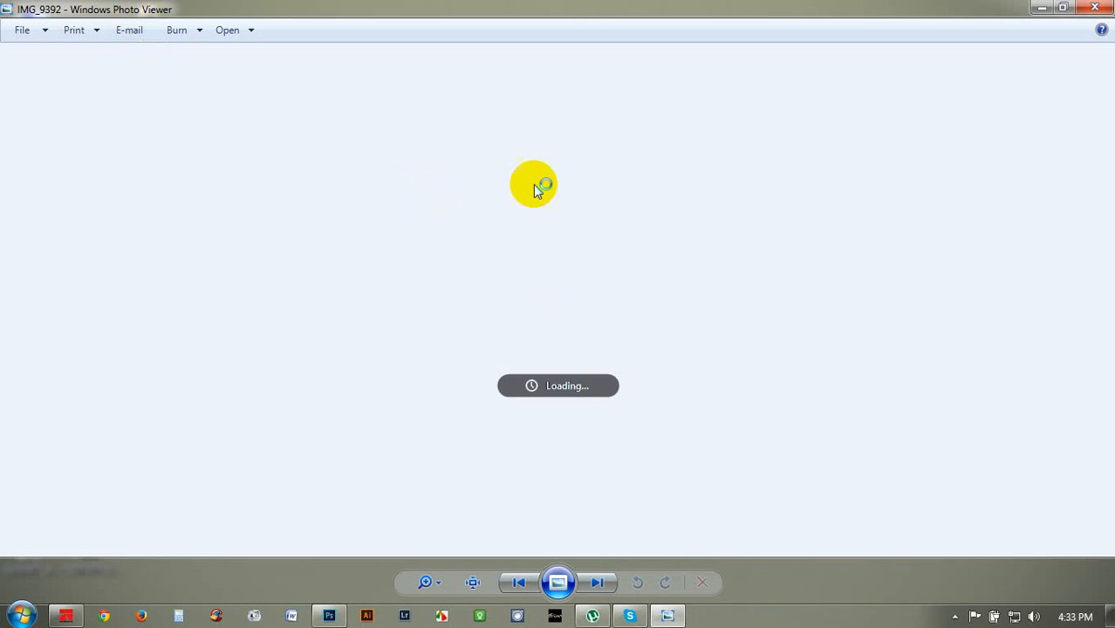
pyautogui.scroll(3, 567, 220)
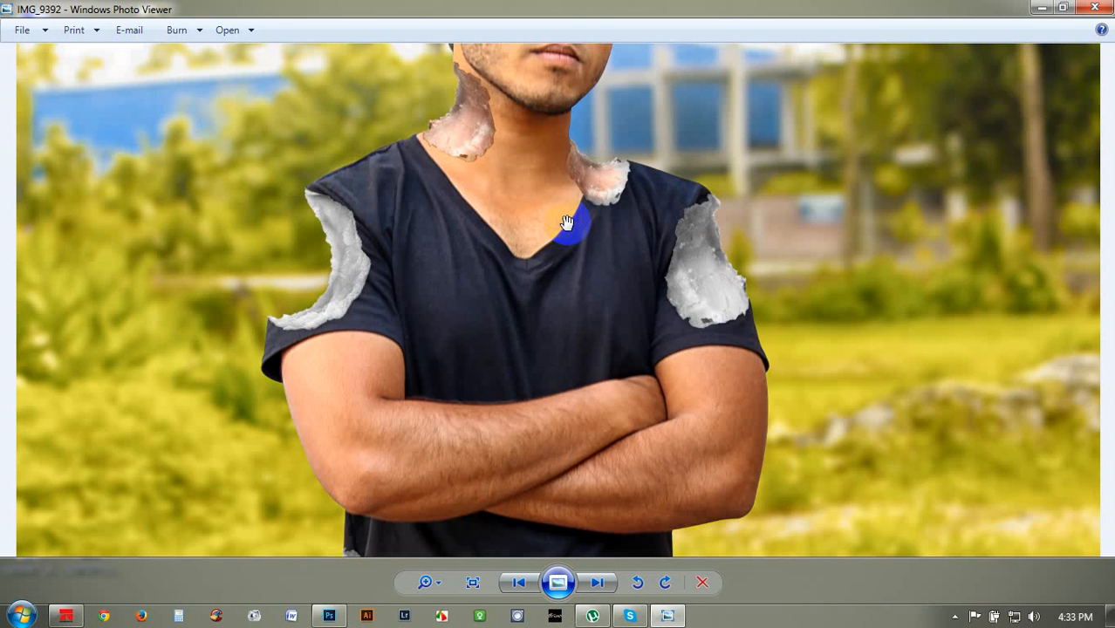
pyautogui.moveTo(600, 264); pyautogui.dragTo(642, 219)
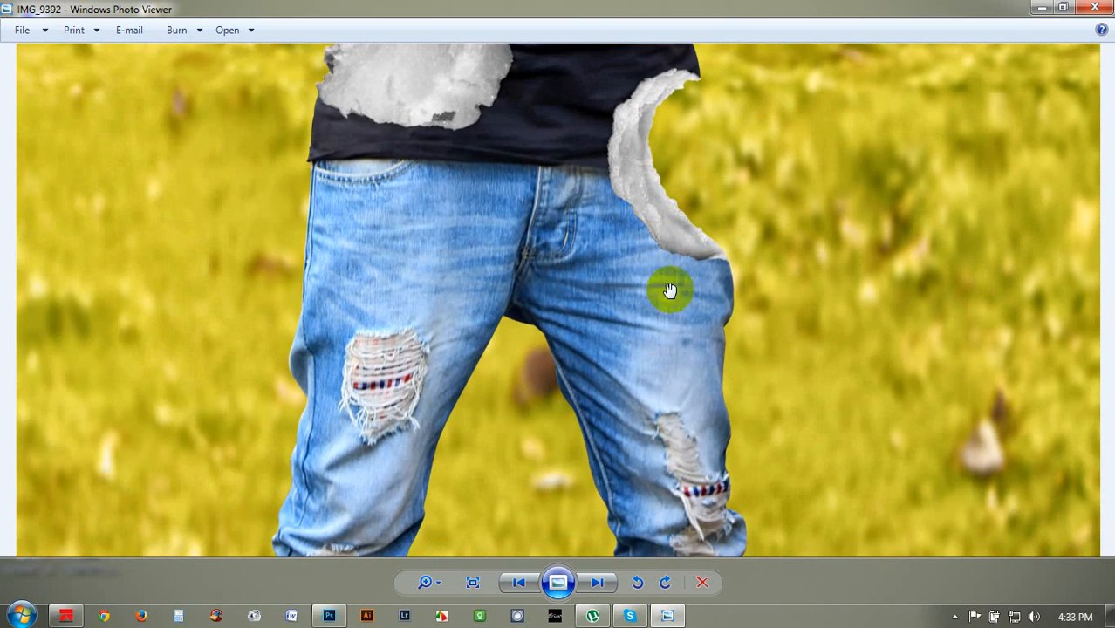
pyautogui.moveTo(668, 289); pyautogui.dragTo(668, 454)
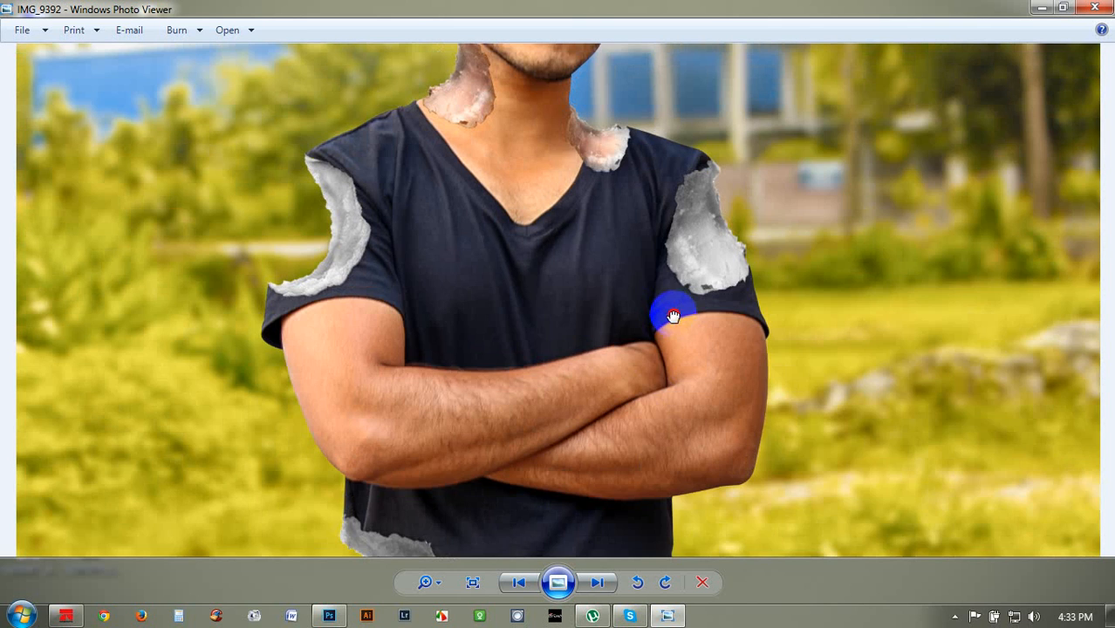
pyautogui.moveTo(672, 311); pyautogui.dragTo(662, 464)
pyautogui.moveTo(654, 321); pyautogui.dragTo(655, 343)
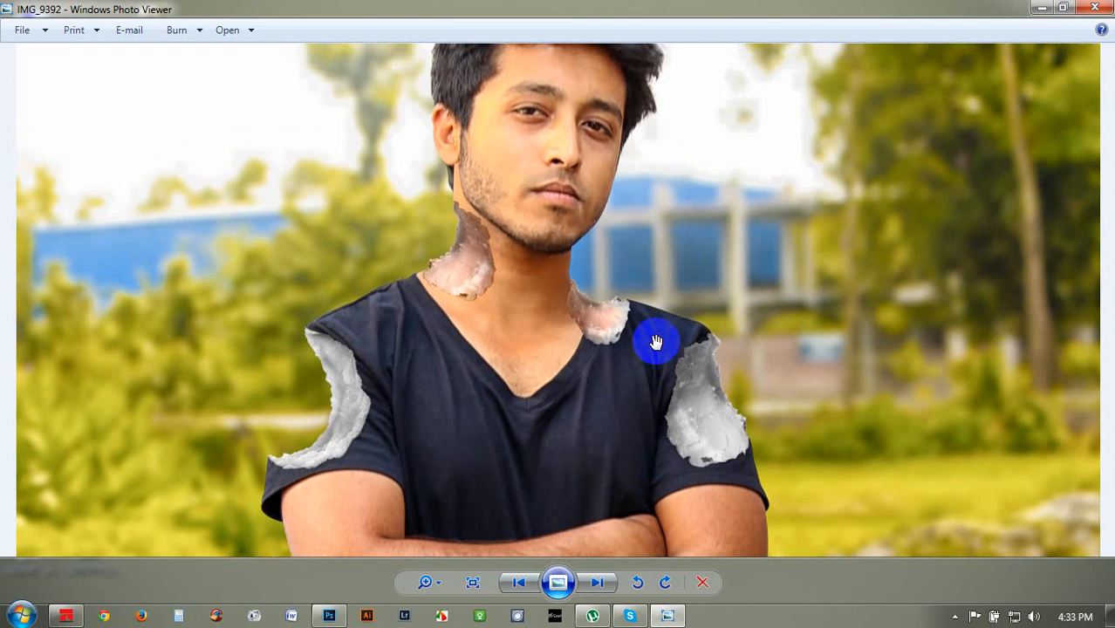
pyautogui.scroll(-5, 650, 327)
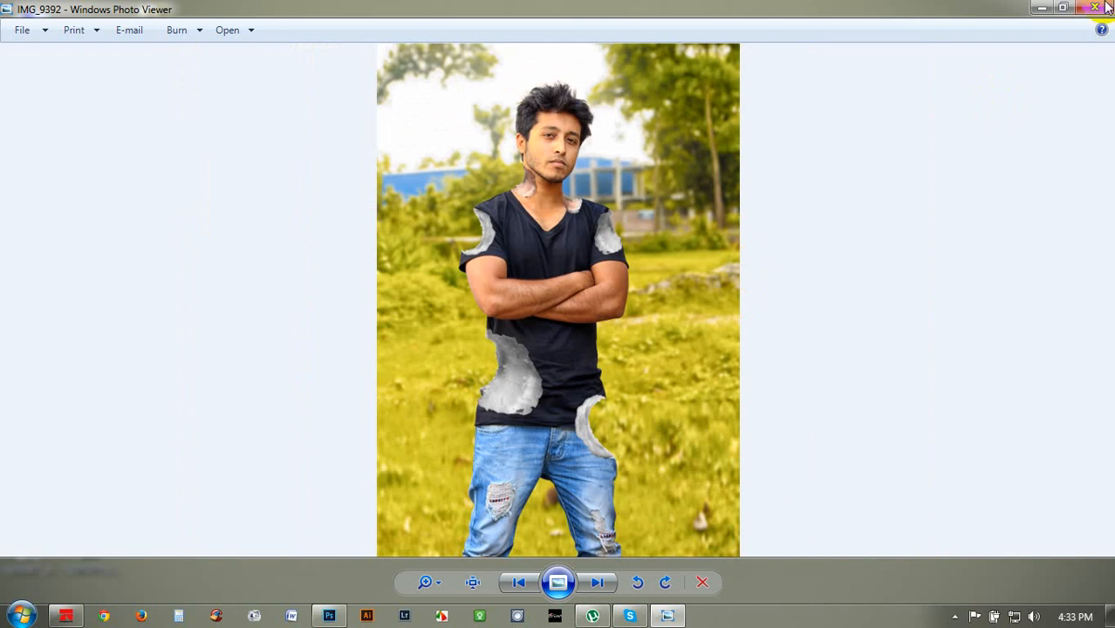
pyautogui.click(1103, 7)
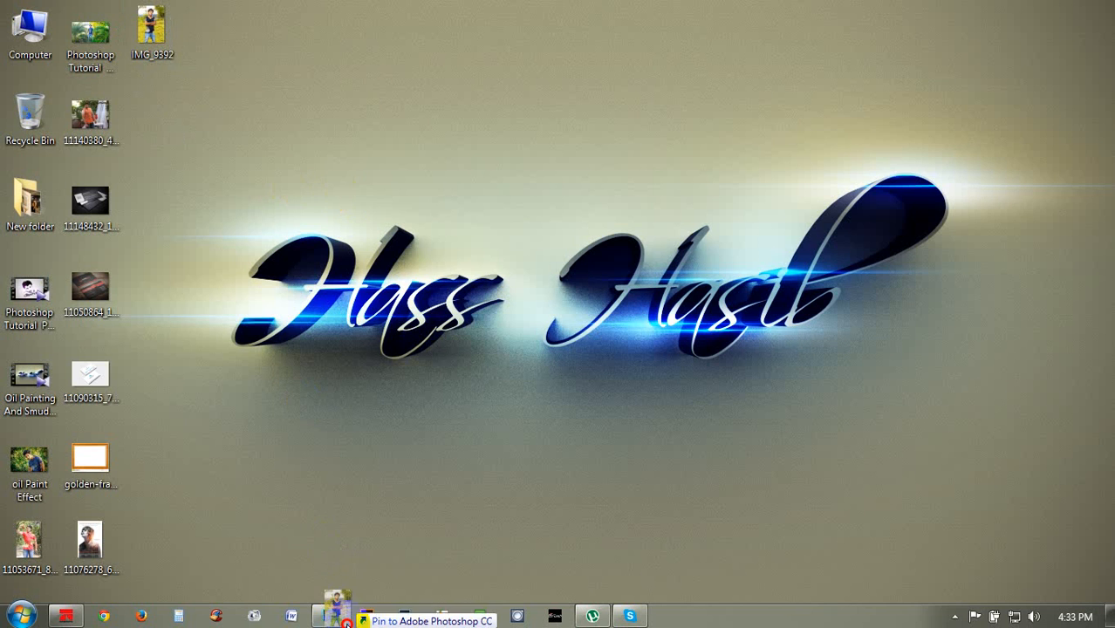
# Step: Open the IMG_9392 JPEG from the desktop in Photoshop
pyautogui.click(329, 616)
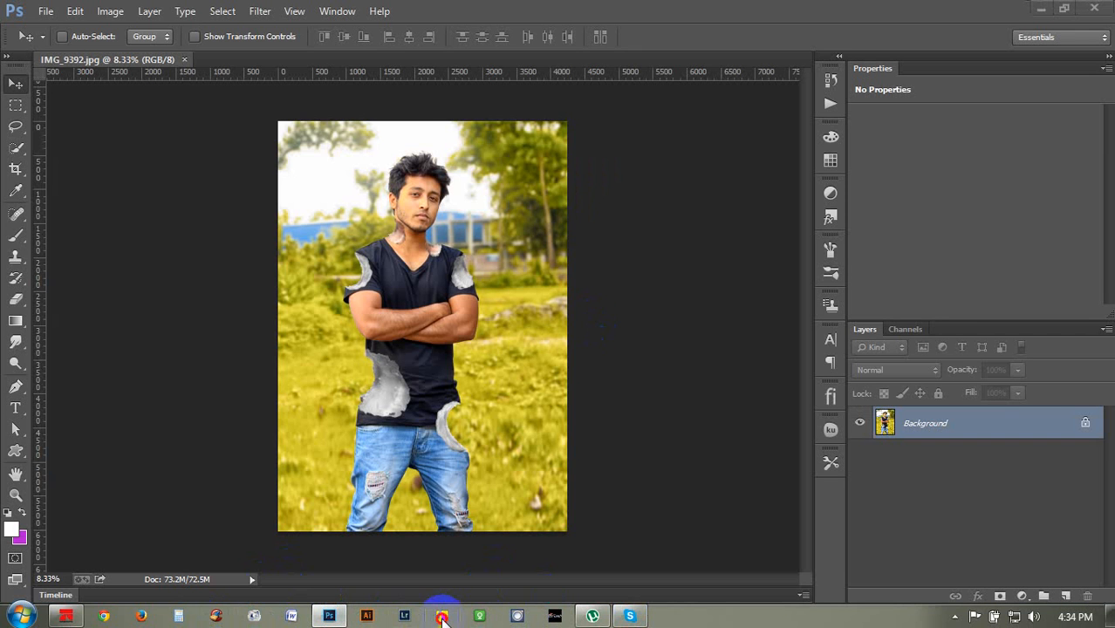
pyautogui.click(528, 430)
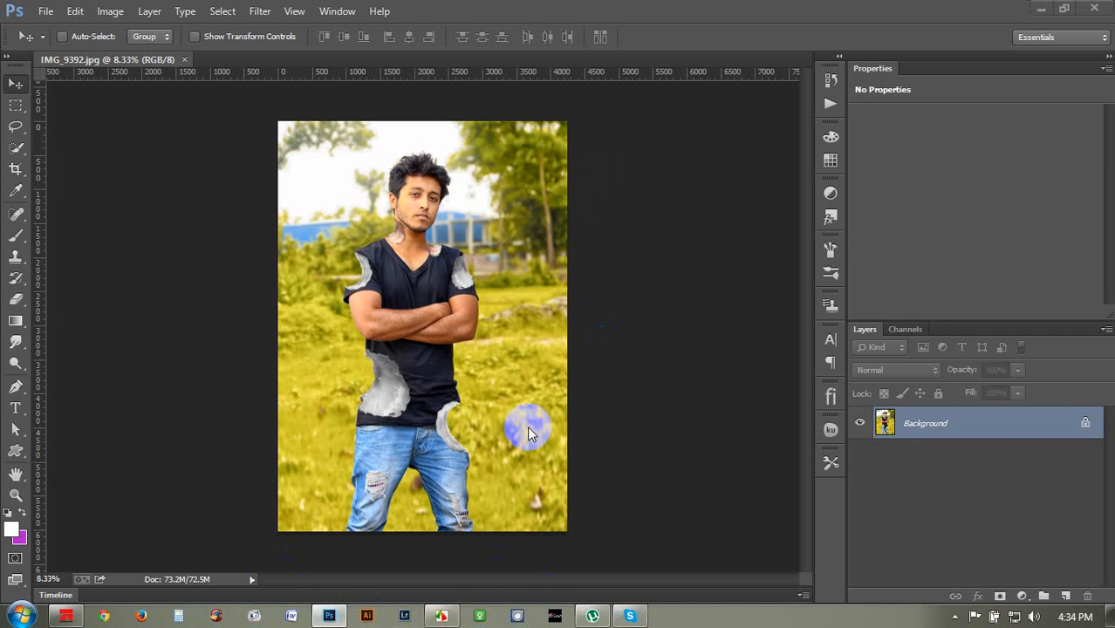